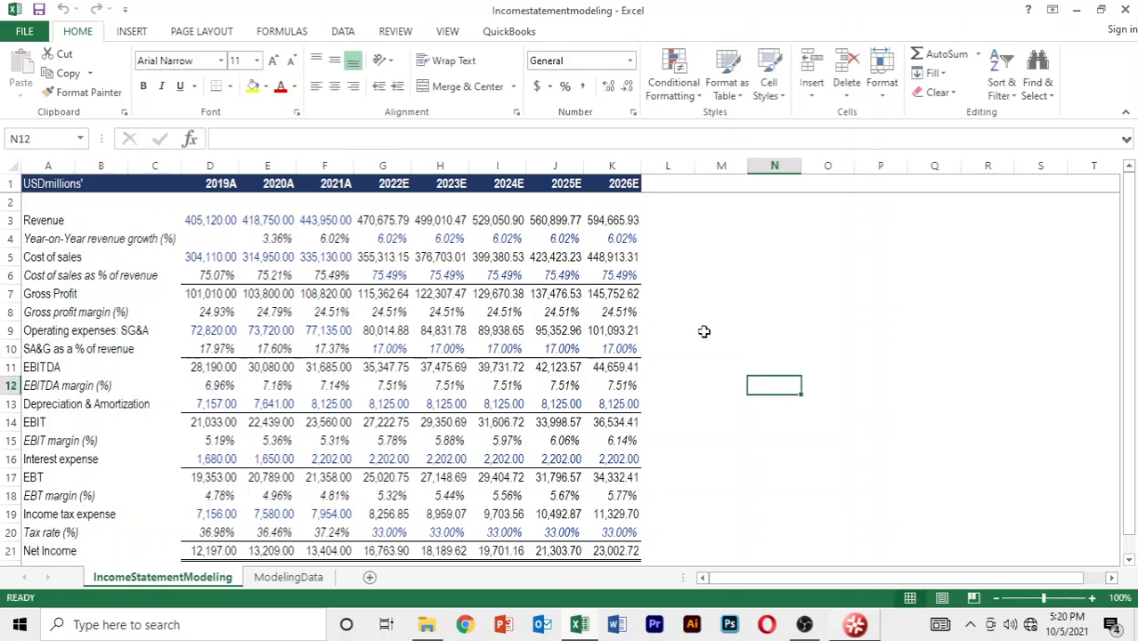
Review the finished income statement model and the 2019–2021 source figures on the ModelingData sheet.
left_click(214, 223)
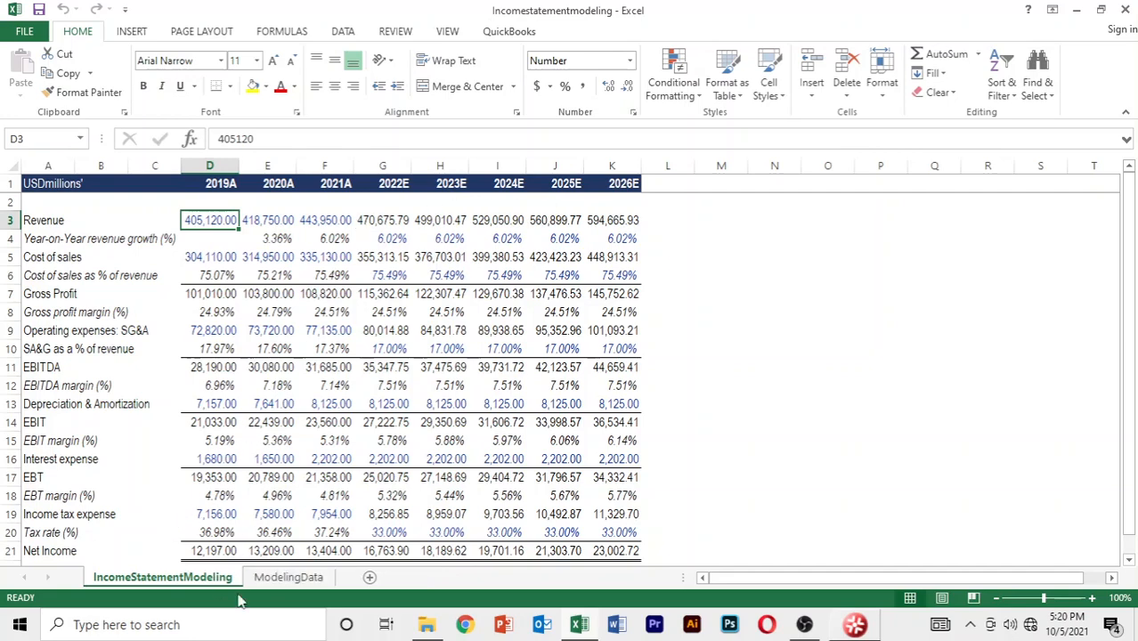
left_click(285, 577)
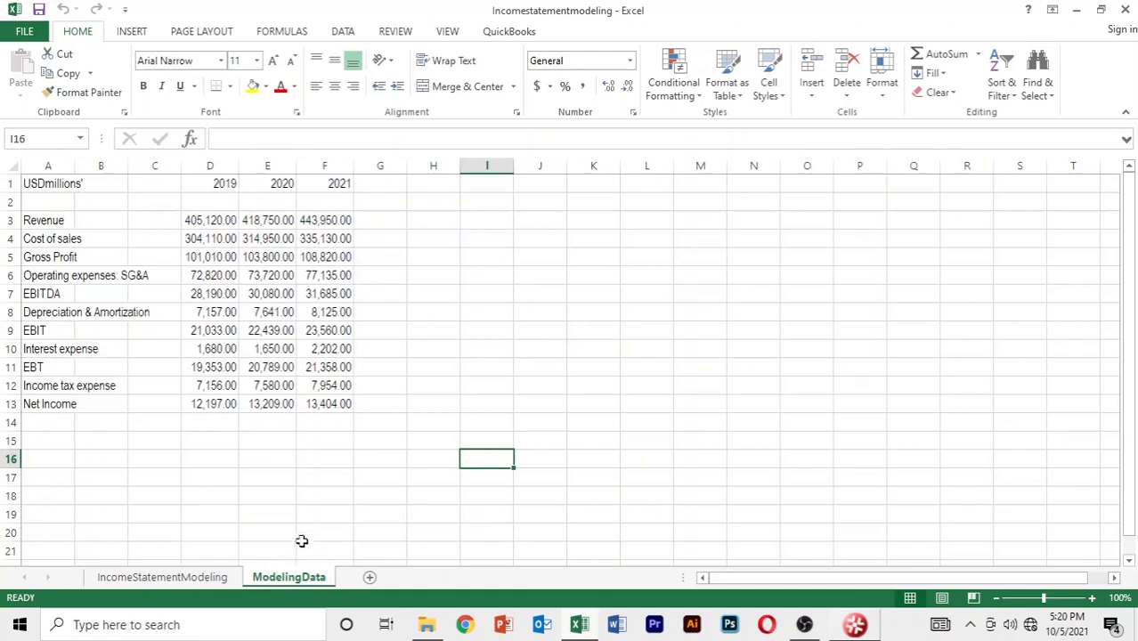
left_click(150, 236)
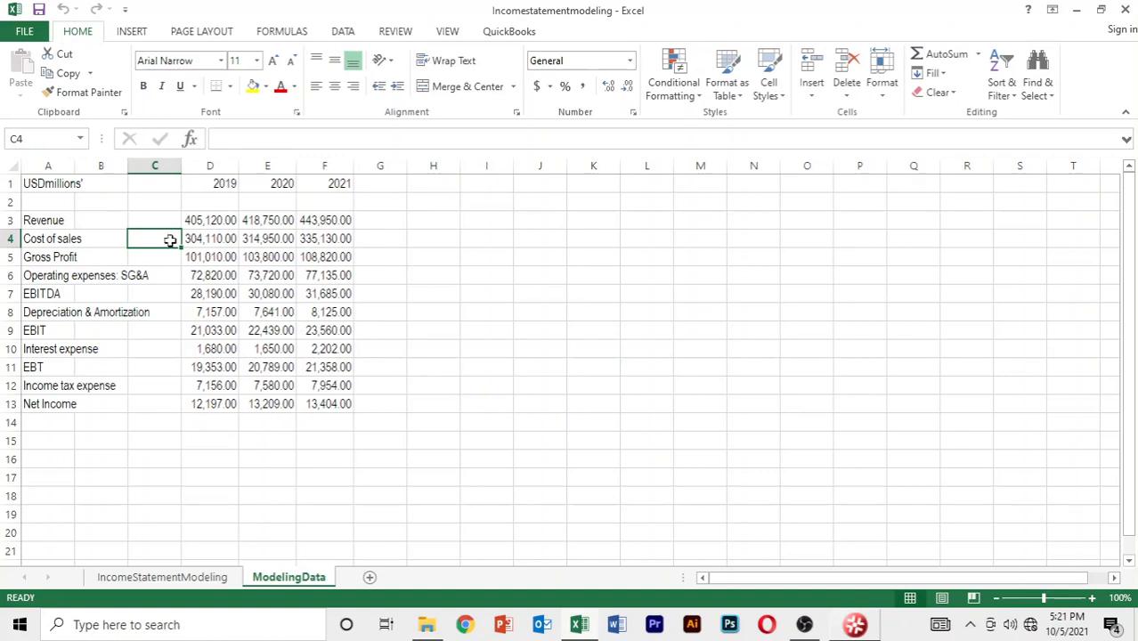
left_click(299, 474)
left_click(532, 479)
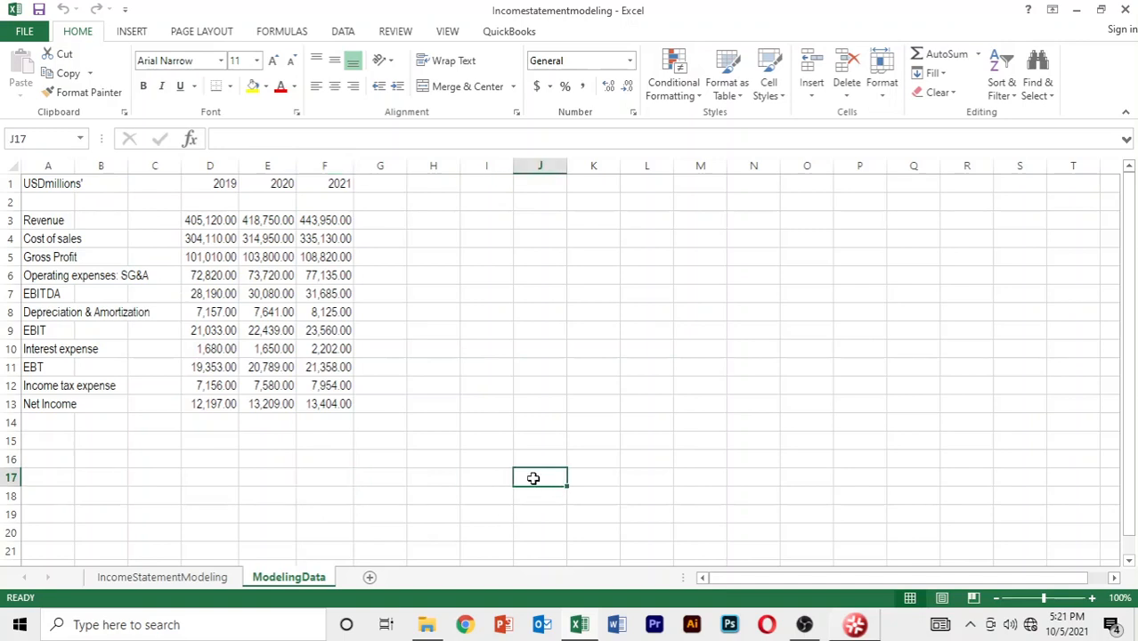
Add a new worksheet to the workbook and name it IncomeStatement.
left_click(369, 579)
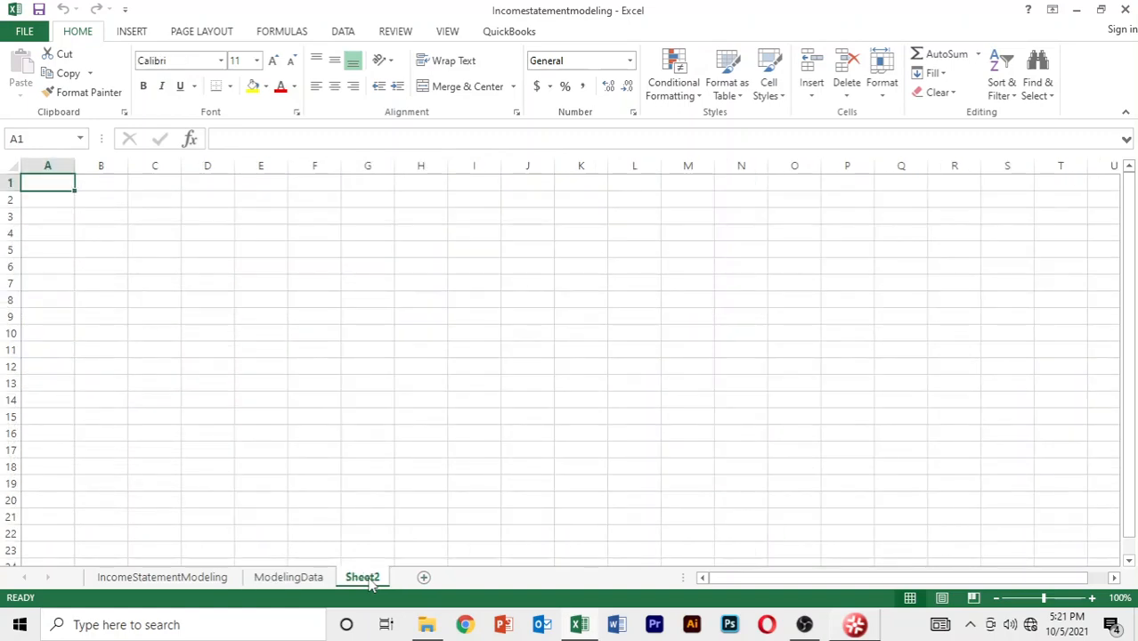
right_click(372, 582)
left_click(371, 584)
right_click(373, 582)
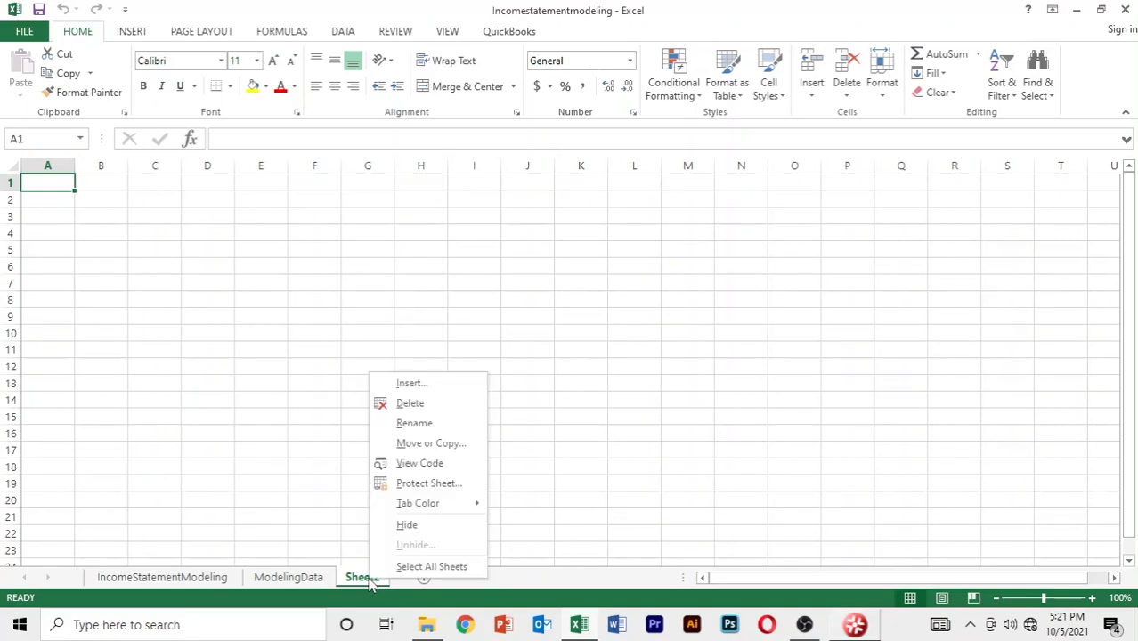
left_click(435, 431)
type("IncomeStatement")
key("Return")
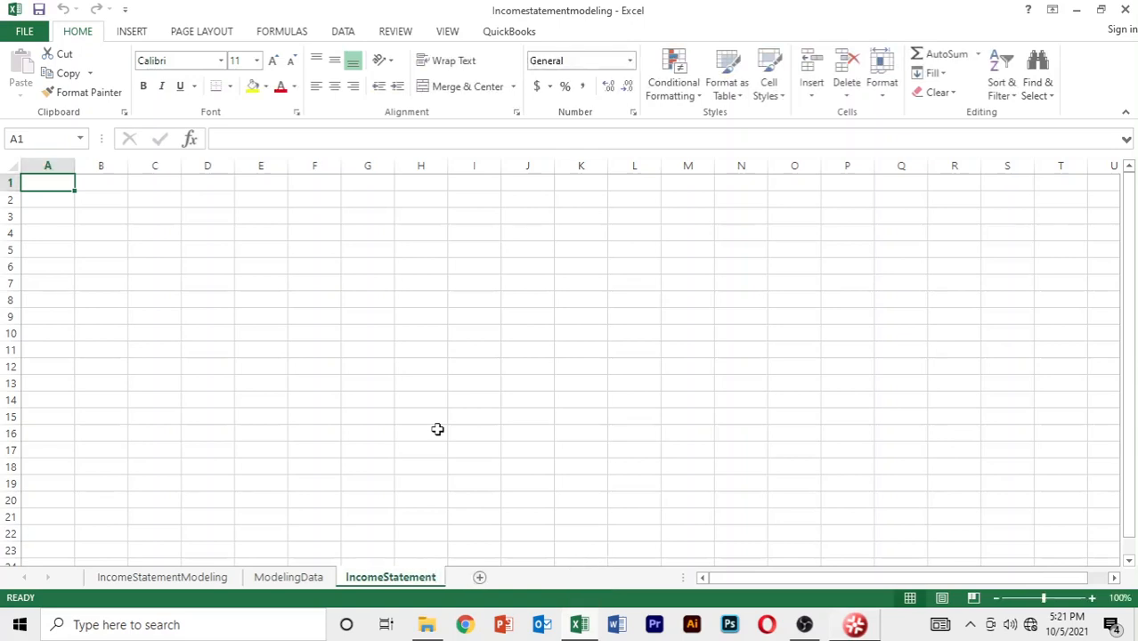
Move the IncomeStatement sheet in front of the IncomeStatementModeling sheet so it comes first in the workbook.
left_click(437, 429)
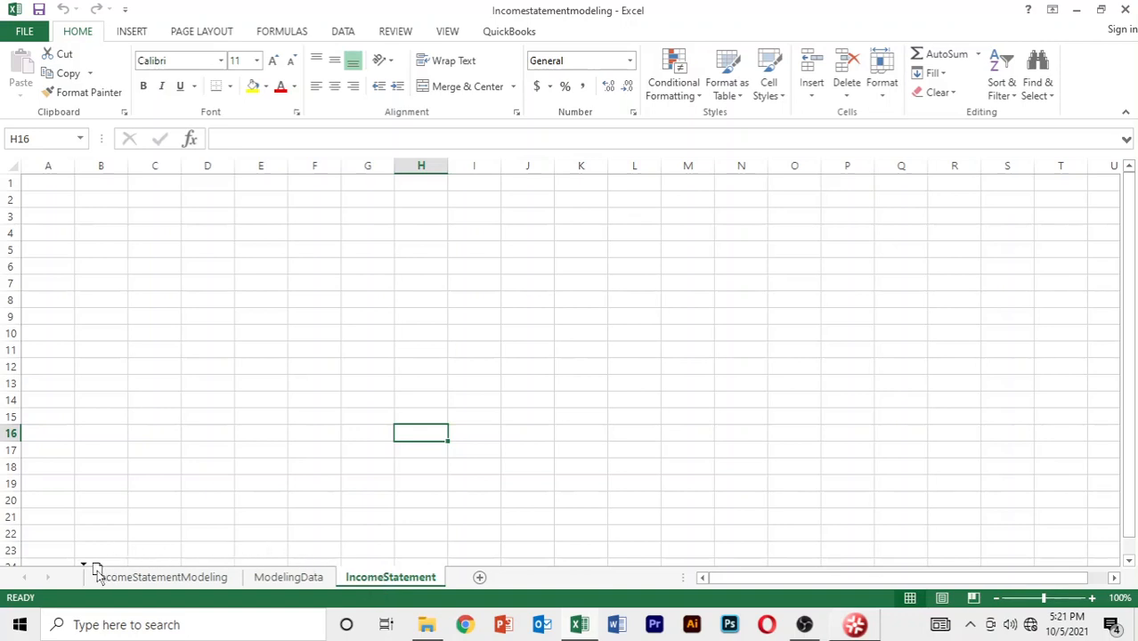
left_click_drag(98, 571, 97, 577)
left_click(224, 448)
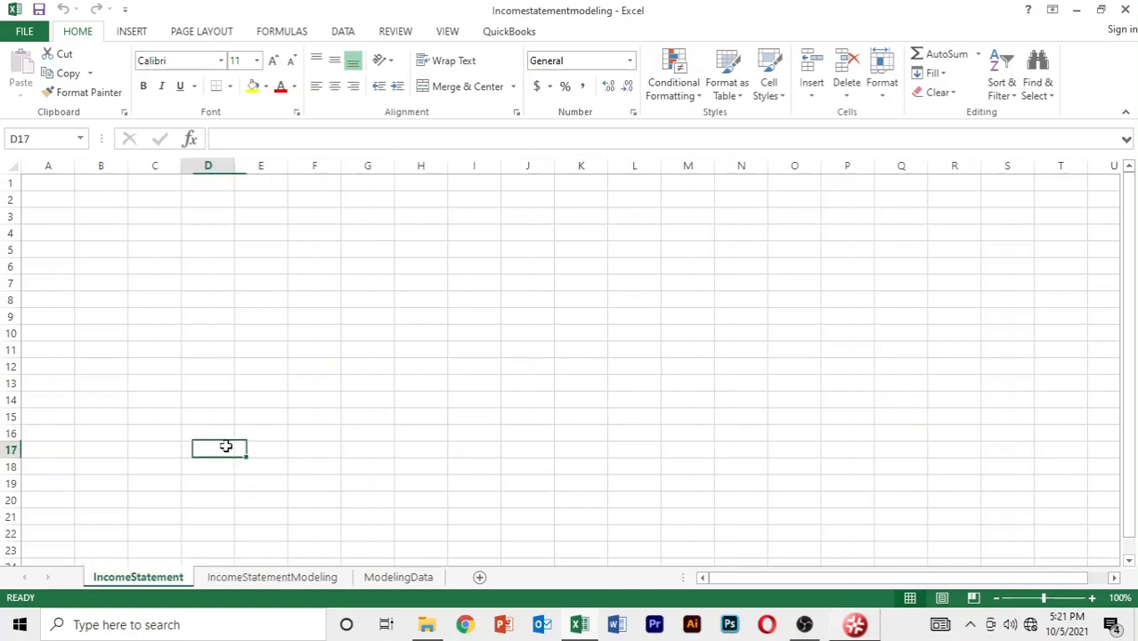
left_click(218, 503)
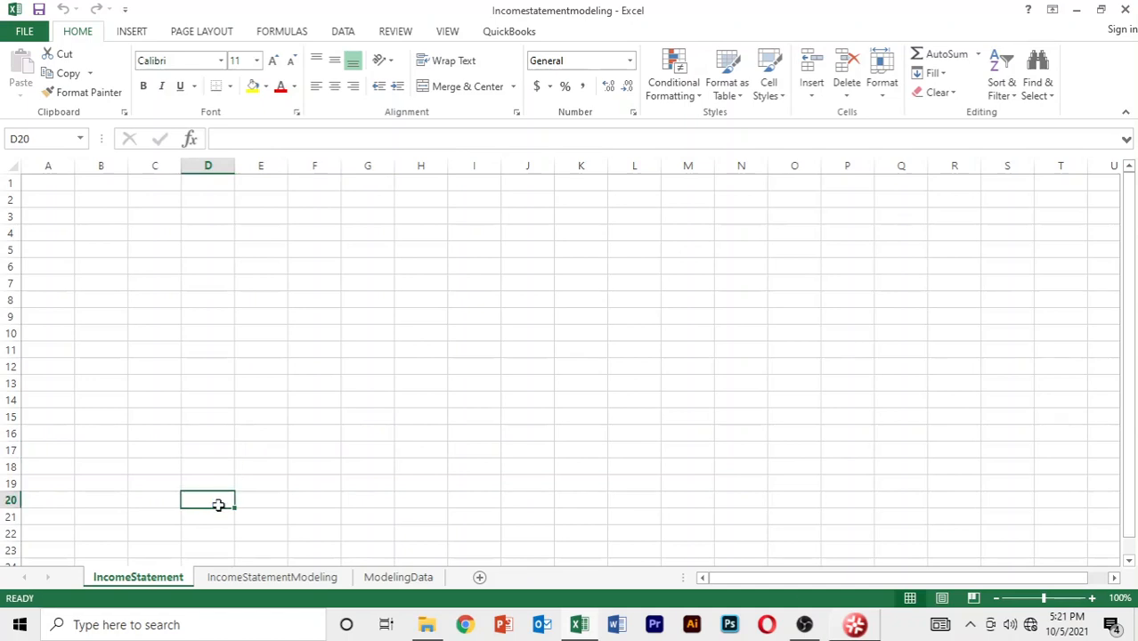
left_click(351, 401)
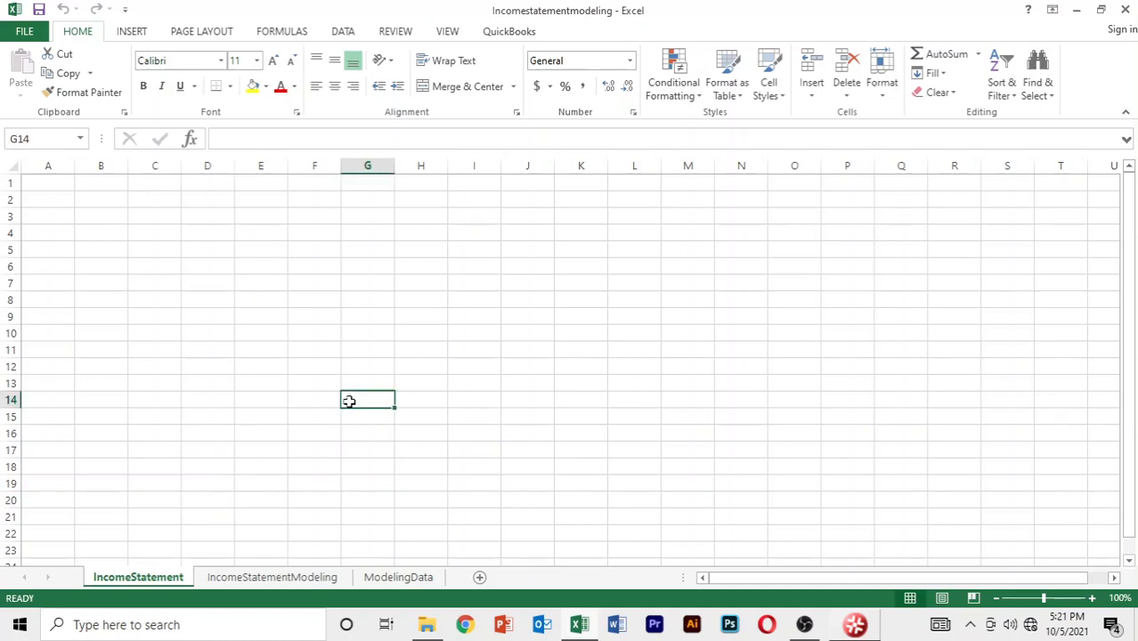
left_click(236, 464)
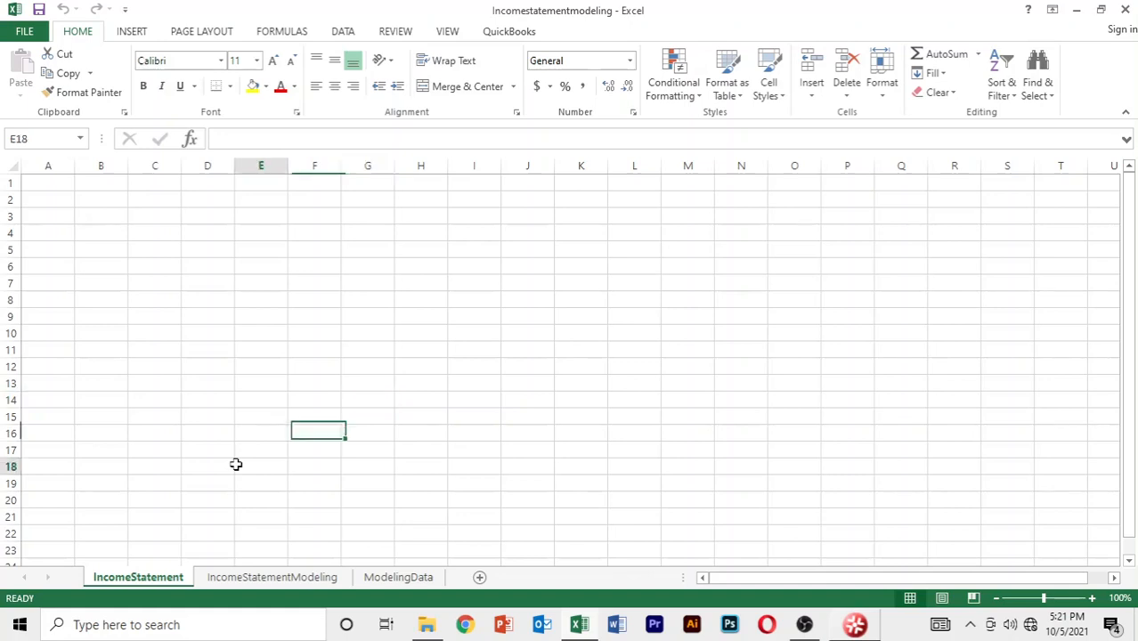
left_click(493, 350)
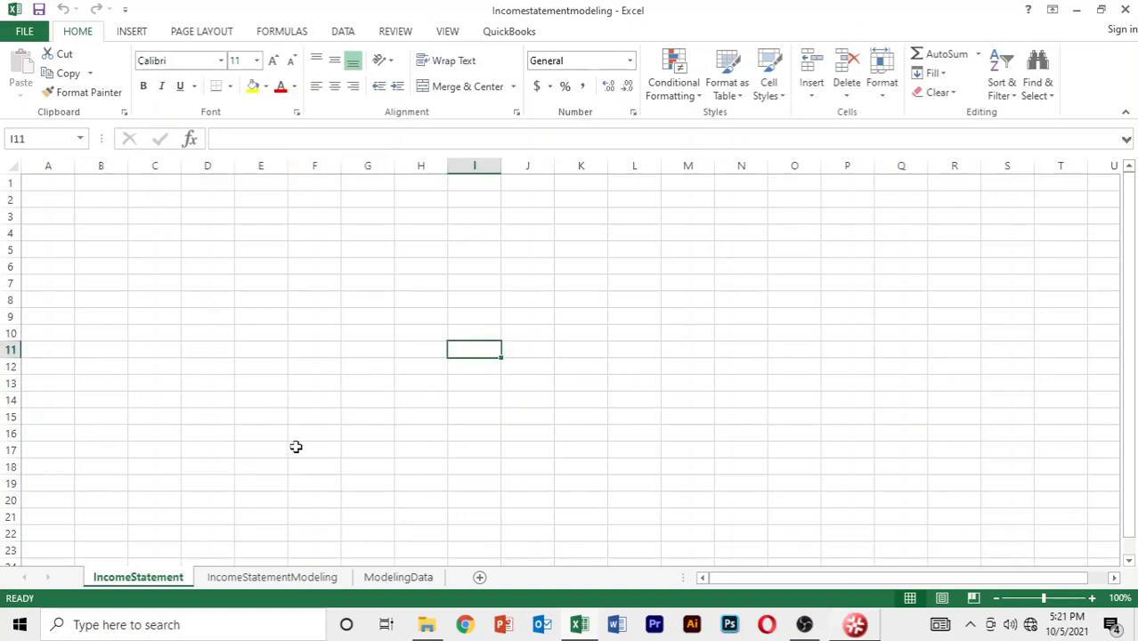
left_click(359, 429)
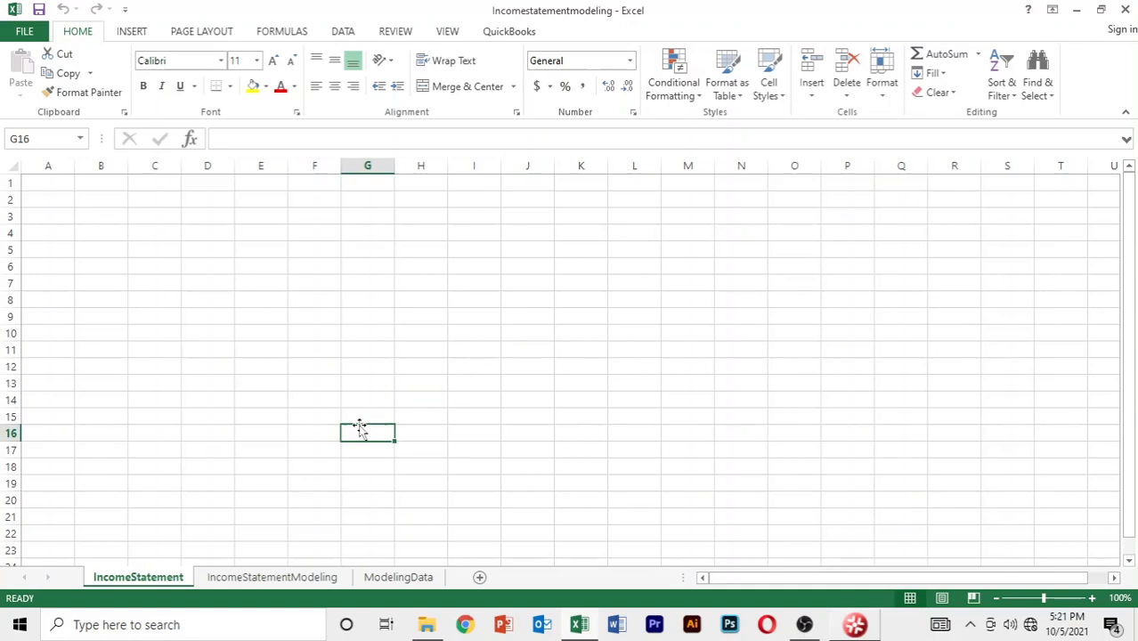
Set the font of every cell on the IncomeStatement sheet to Arial Narrow.
key("ctrl+a")
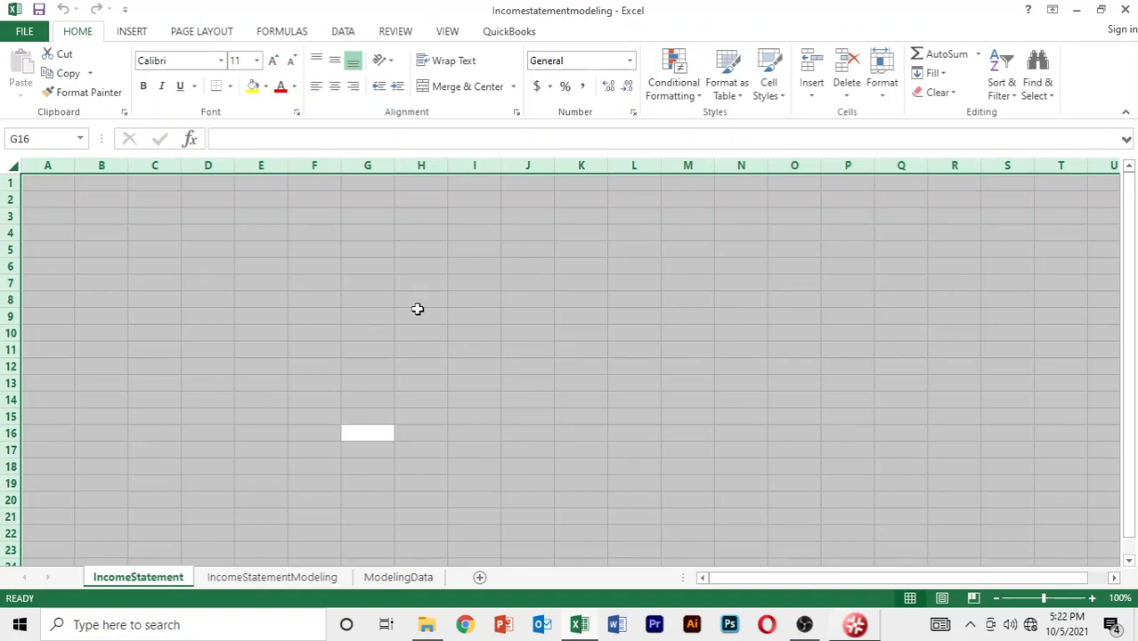
key("ctrl+1")
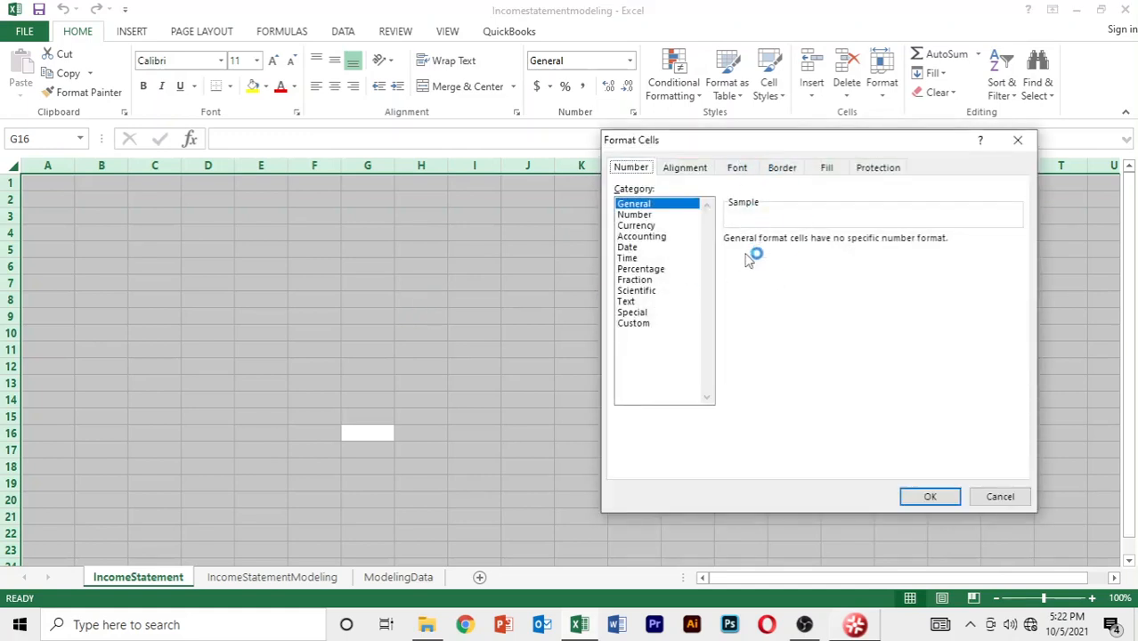
left_click(739, 169)
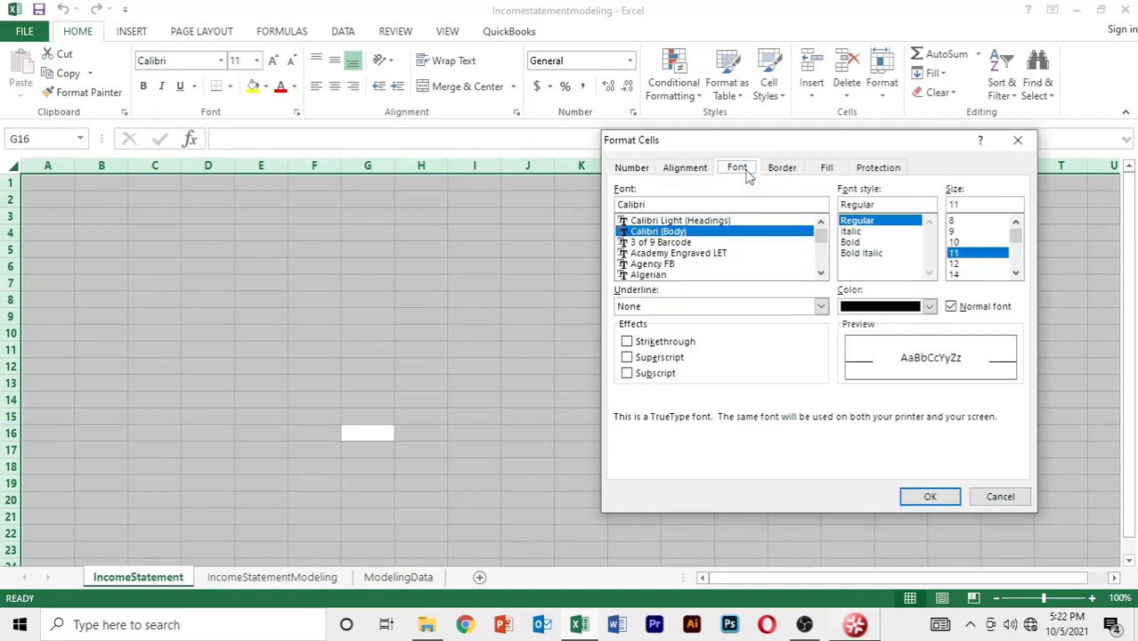
left_click(668, 264)
key("Down")
key("Down")
key("Down")
key("Down")
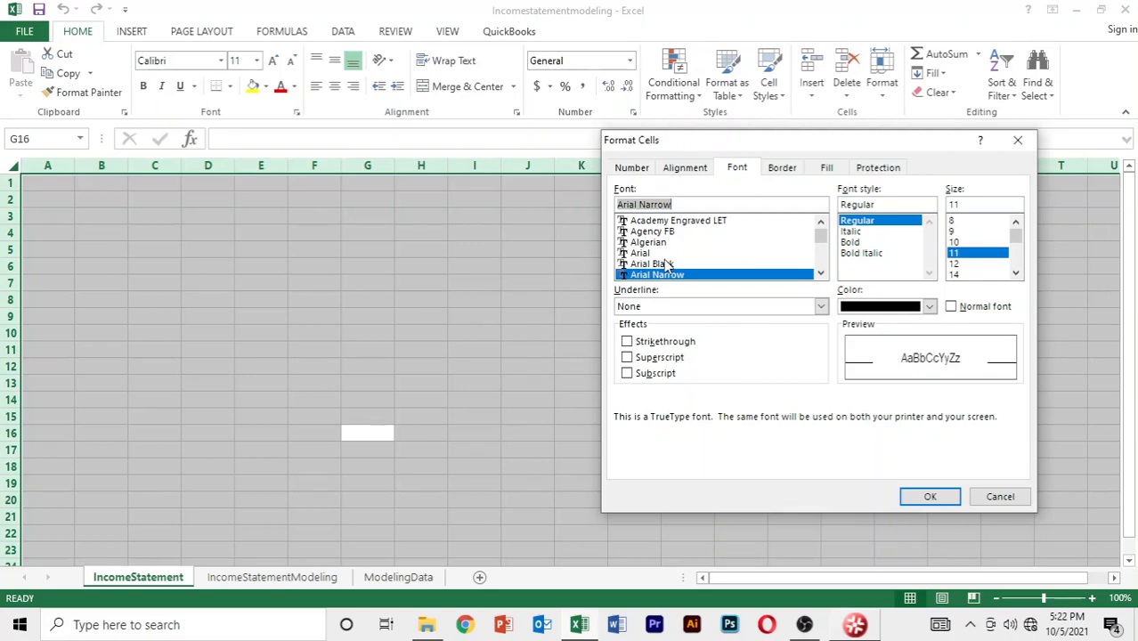
key("Return")
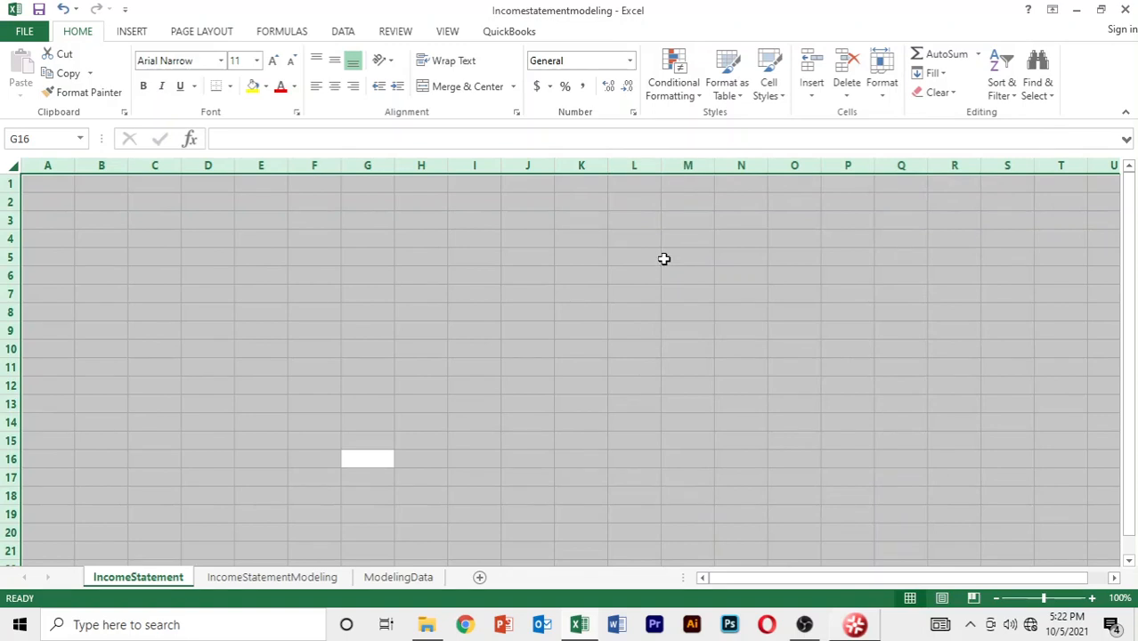
Clear the whole-sheet selection and make A1 the active cell of the IncomeStatement sheet.
key("Down")
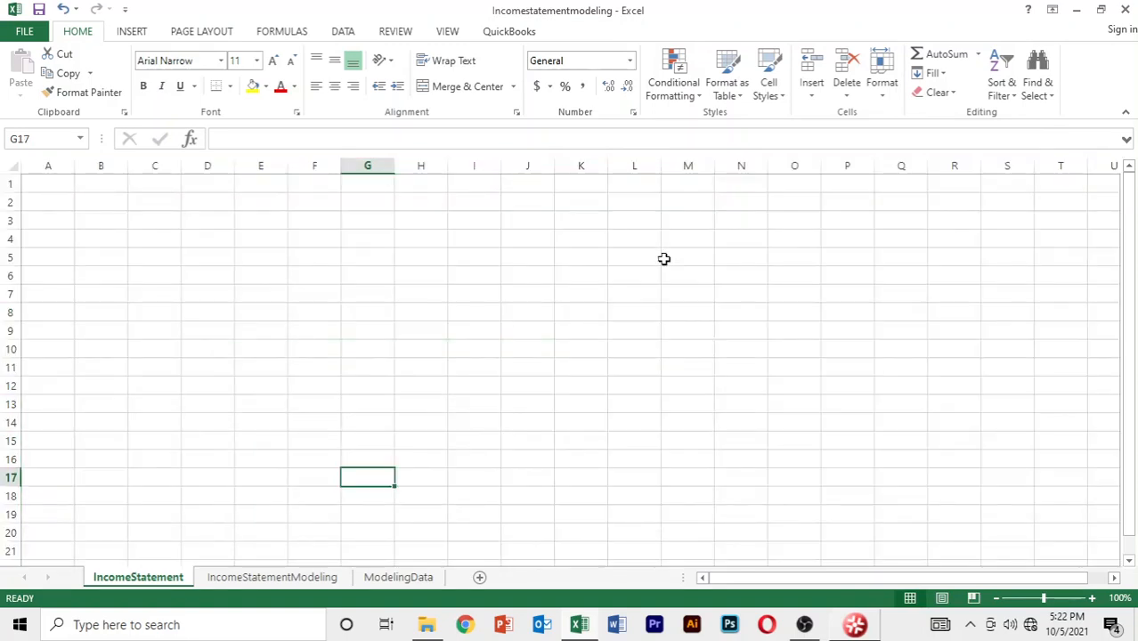
key("Up")
key("Up")
key("Up")
key("Up")
key("Up")
key("Up")
key("Up")
key("Up")
key("Up")
key("Up")
key("Up")
key("Up")
key("Up")
key("Up")
key("Up")
key("Up")
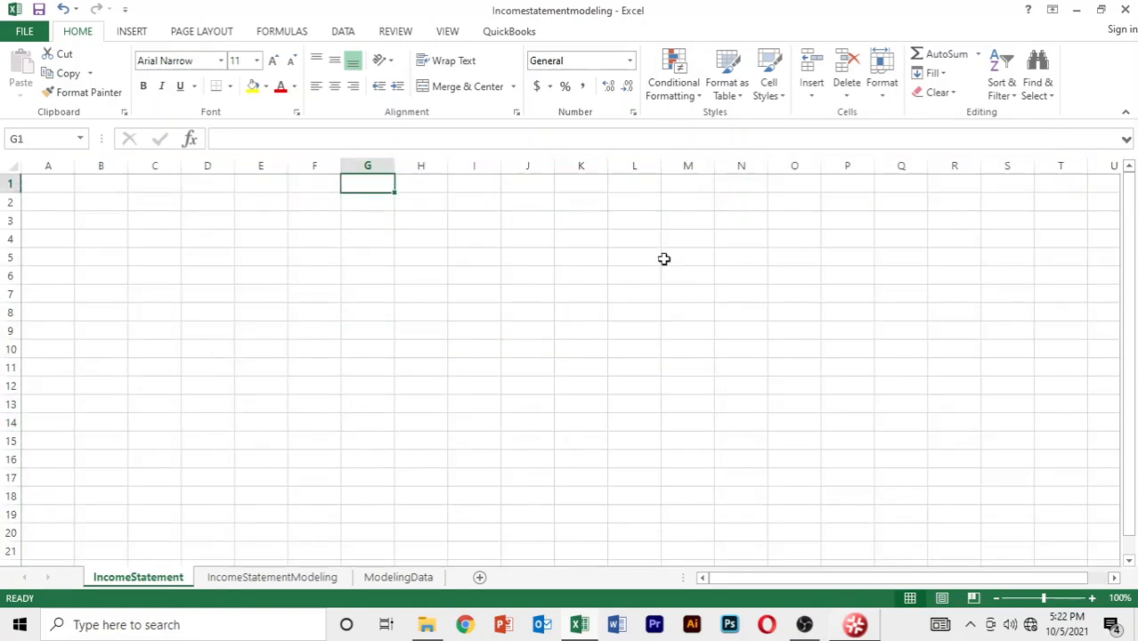
key("Left")
key("Left")
key("Left")
key("Left")
key("Left")
key("Left")
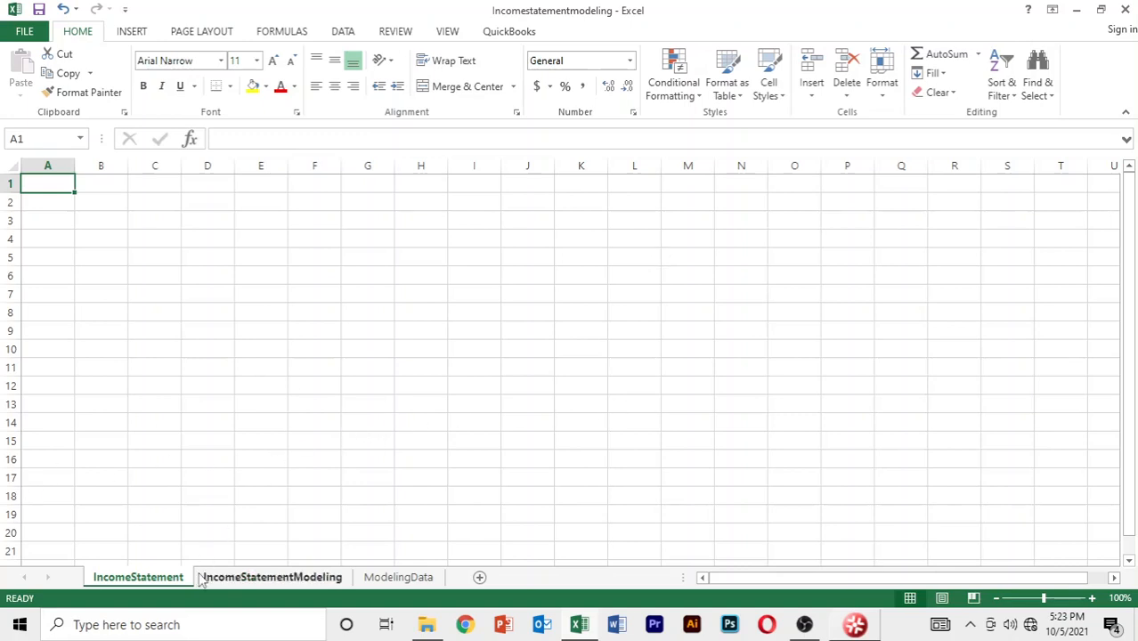
Look through the ModelingData, IncomeStatement and IncomeStatementModeling sheets, ending on ModelingData.
left_click(398, 578)
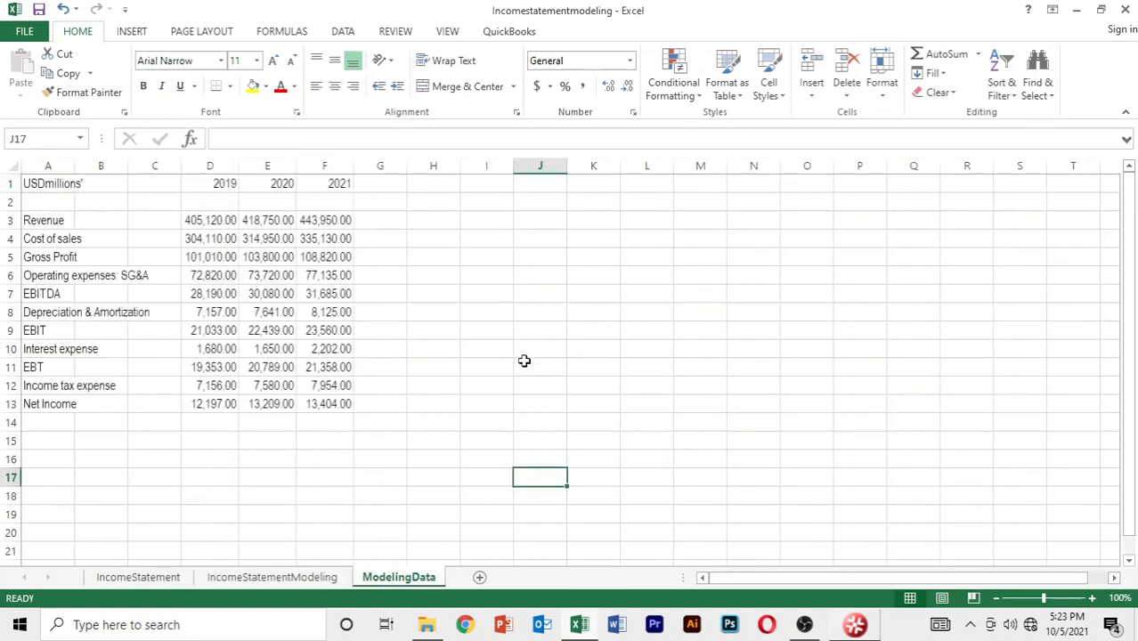
left_click(651, 325)
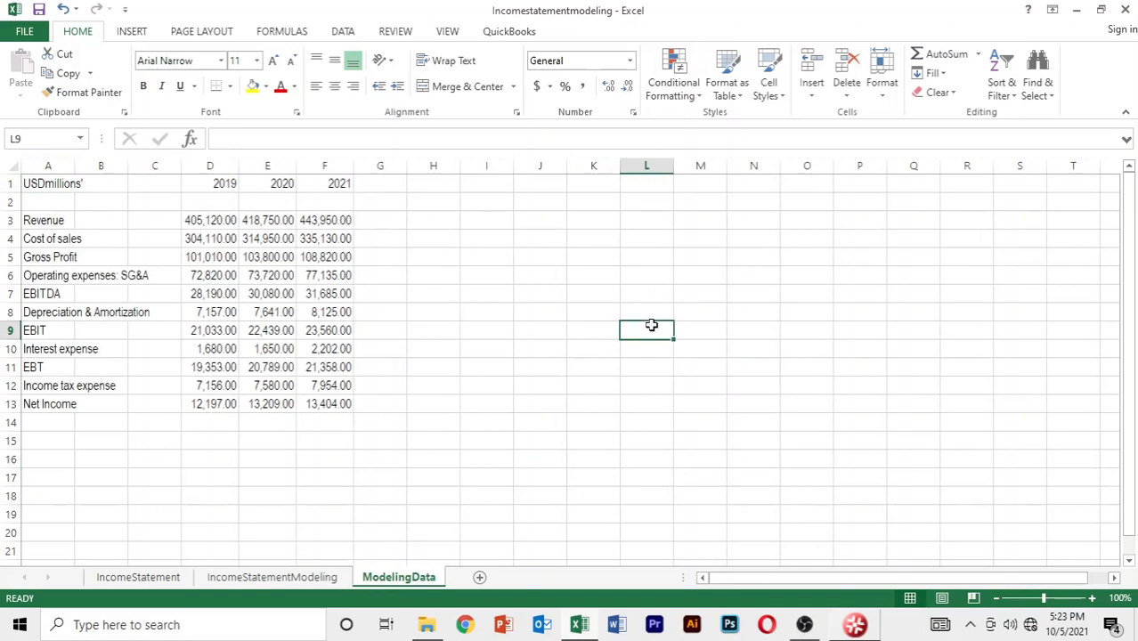
left_click(165, 577)
left_click(215, 483)
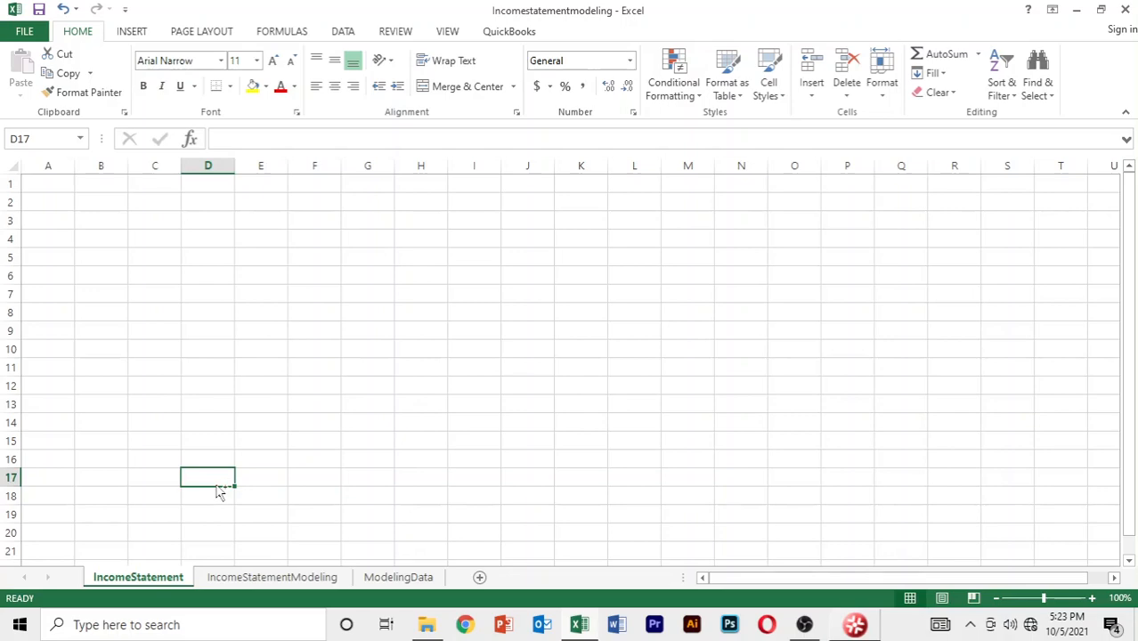
key("ctrl+Page_Down")
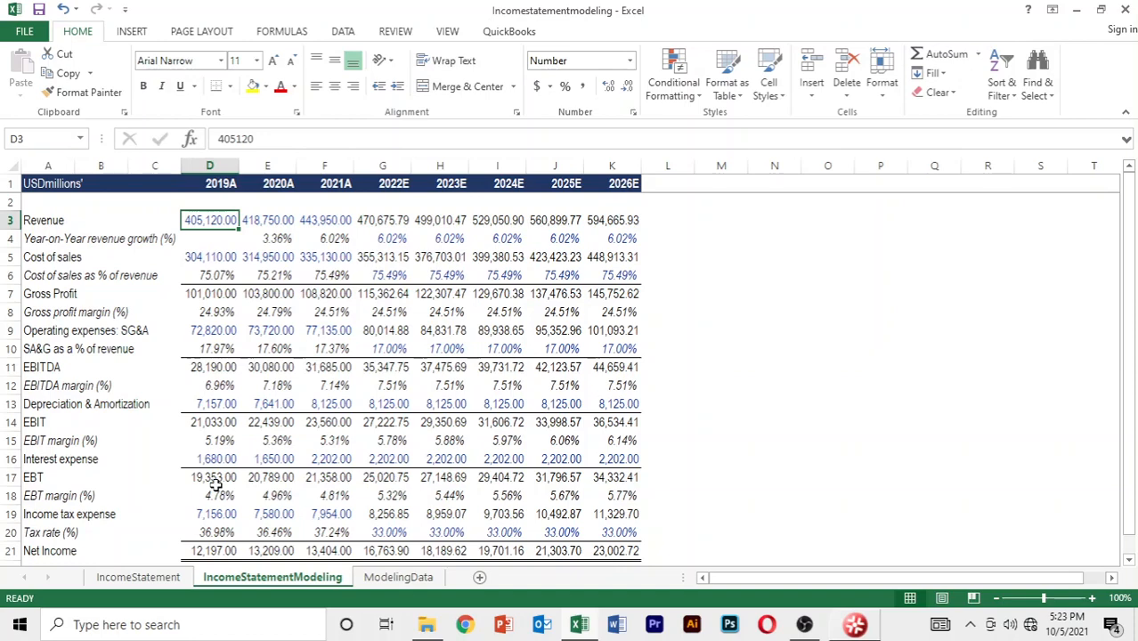
key("ctrl+Page_Down")
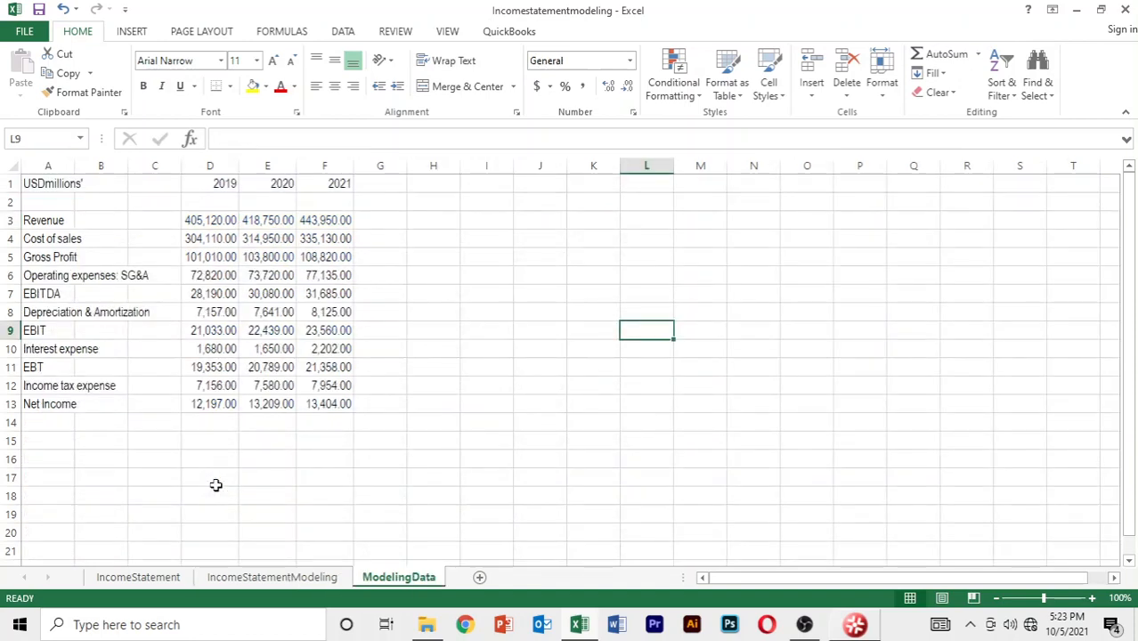
left_click(220, 456)
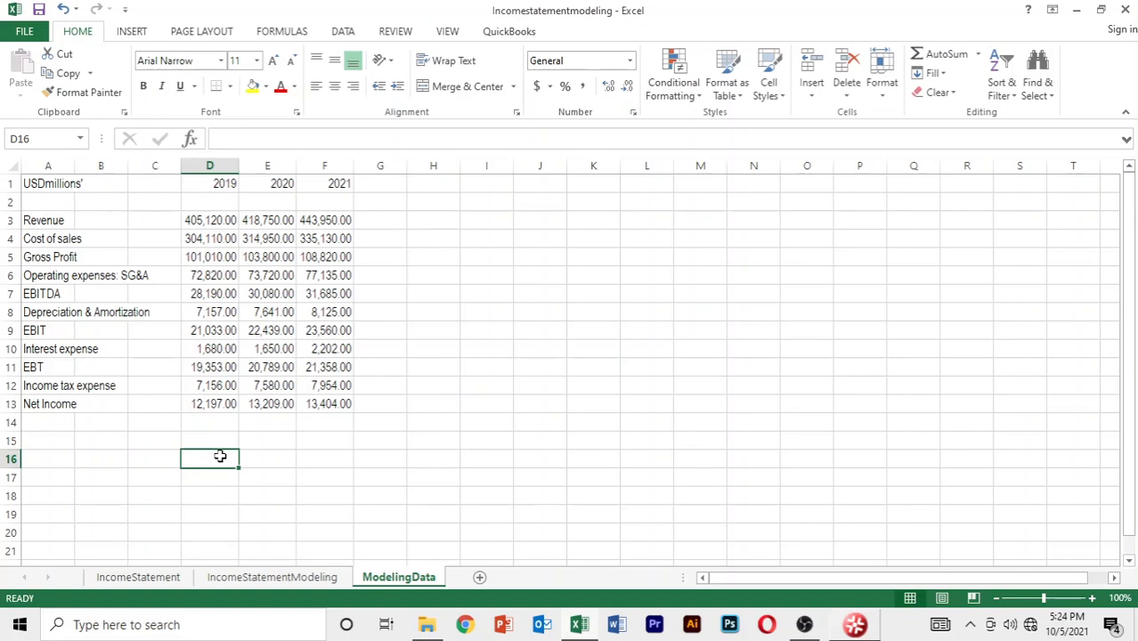
key("Up")
key("Up")
key("Up")
key("Up")
key("Up")
key("Up")
key("Up")
key("Up")
key("Up")
key("Up")
key("Up")
key("Up")
key("Up")
key("Up")
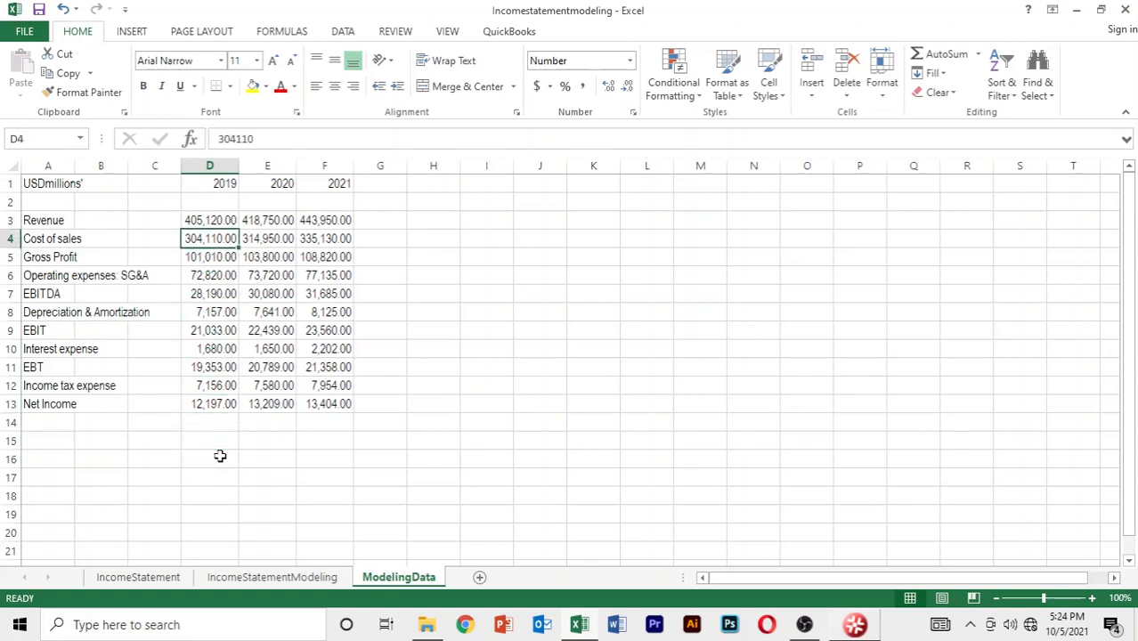
key("Up")
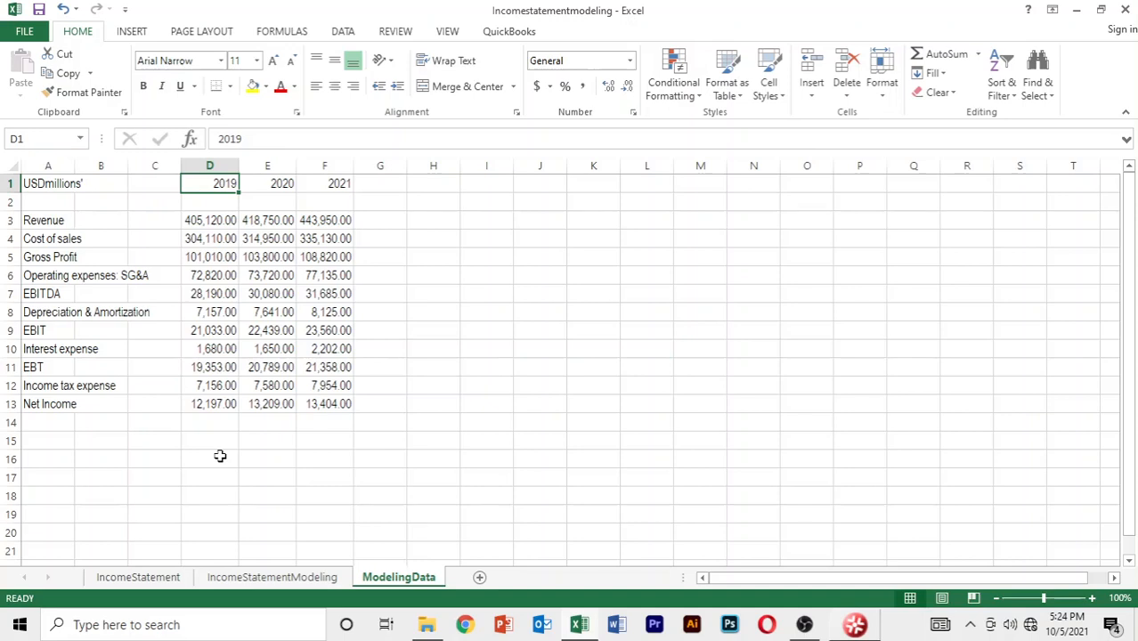
key("Left")
key("Left")
key("Left")
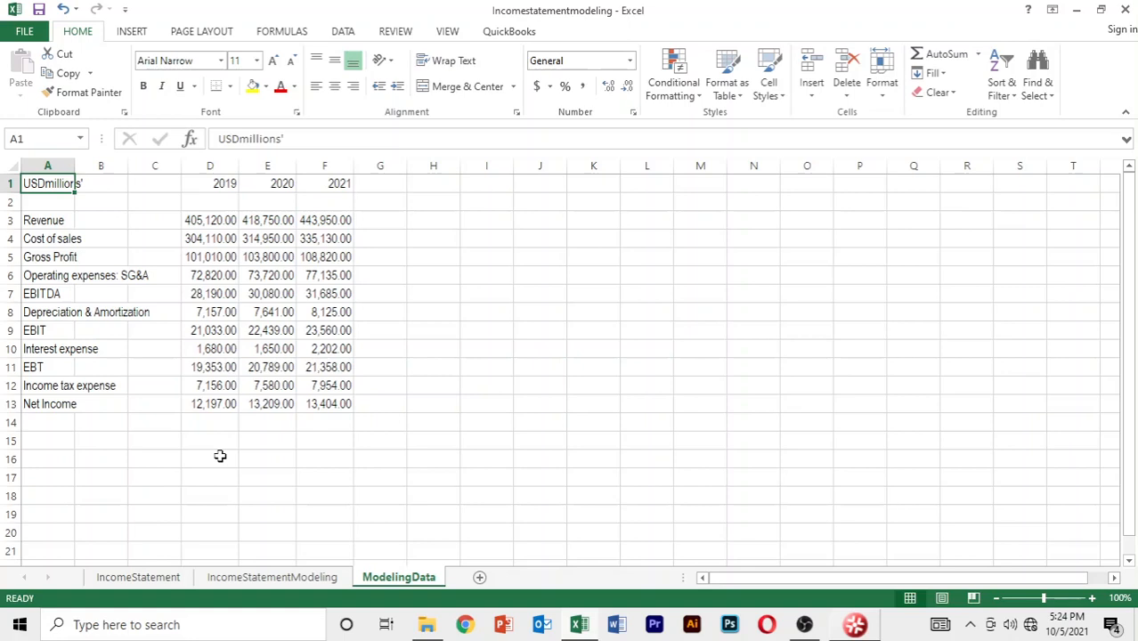
key("shift+Down")
key("shift+Down")
key("shift+Down")
key("shift+Down")
key("shift+Down")
key("shift+Down")
key("shift+Down")
key("shift+Down")
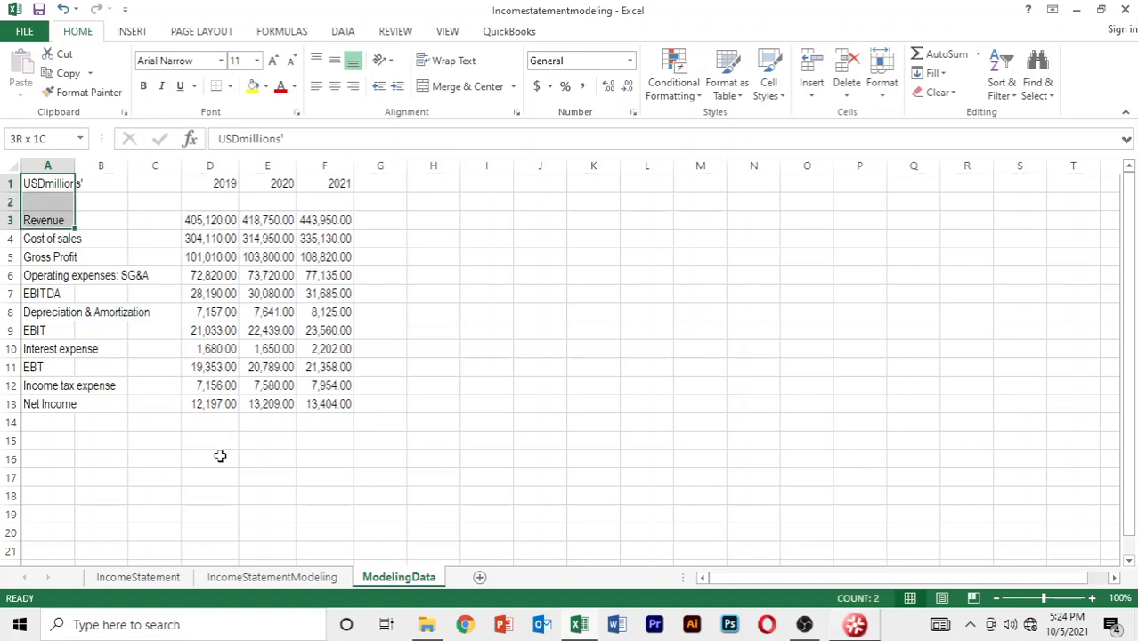
key("shift+Down")
key("shift+Down")
key("shift+Down")
key("shift+Down")
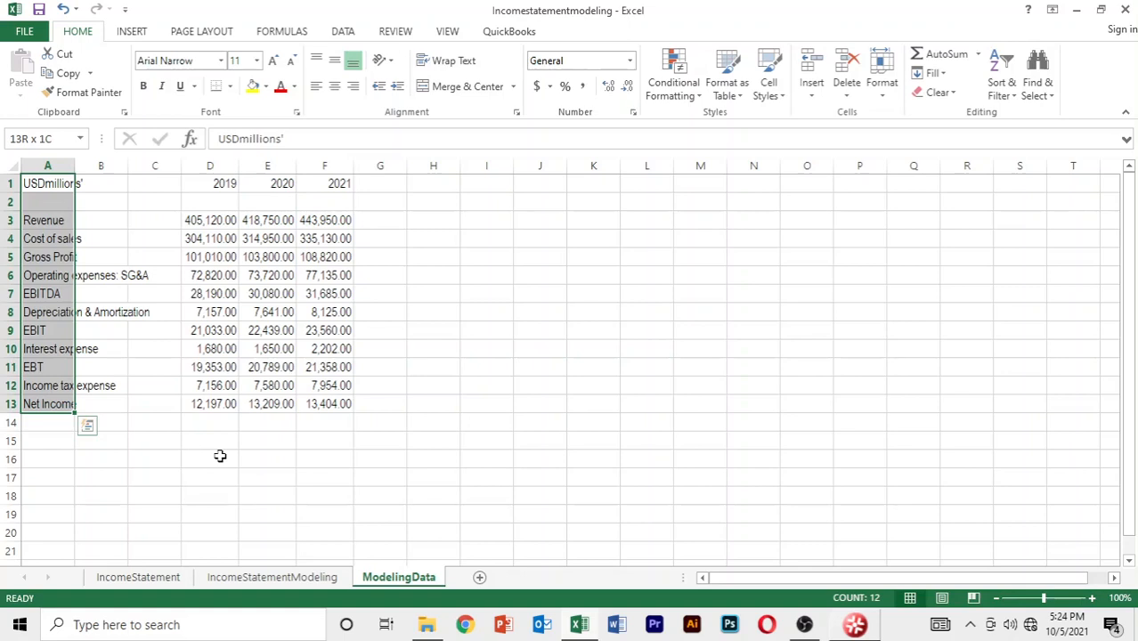
key("shift+Right")
key("shift+Right")
key("shift+Right")
key("shift+Right")
key("shift+Right")
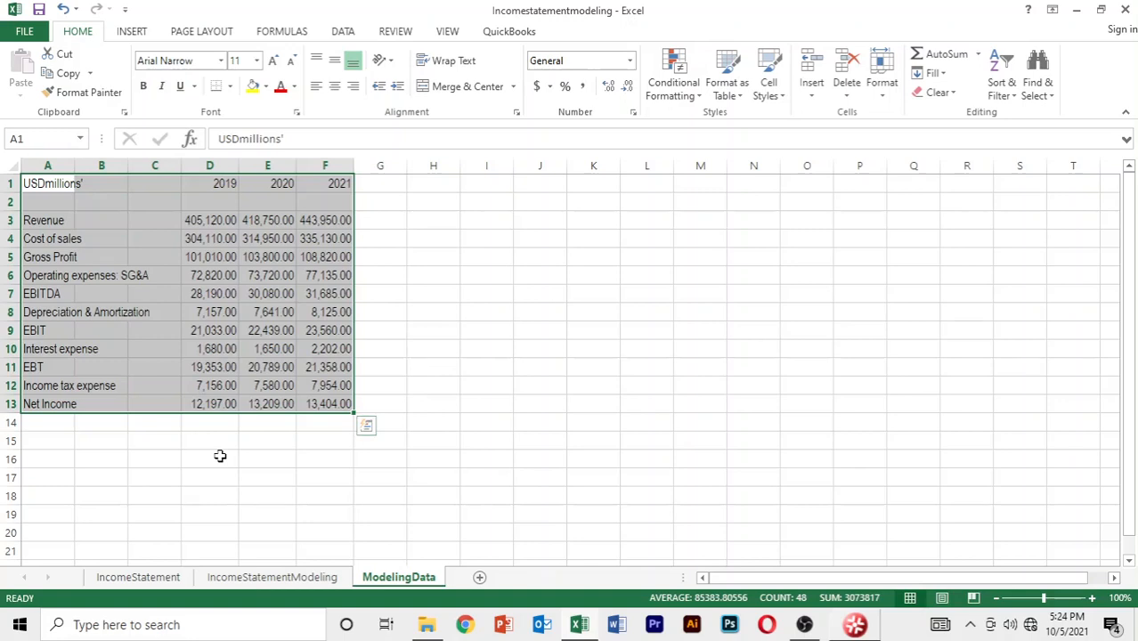
key("ctrl+q")
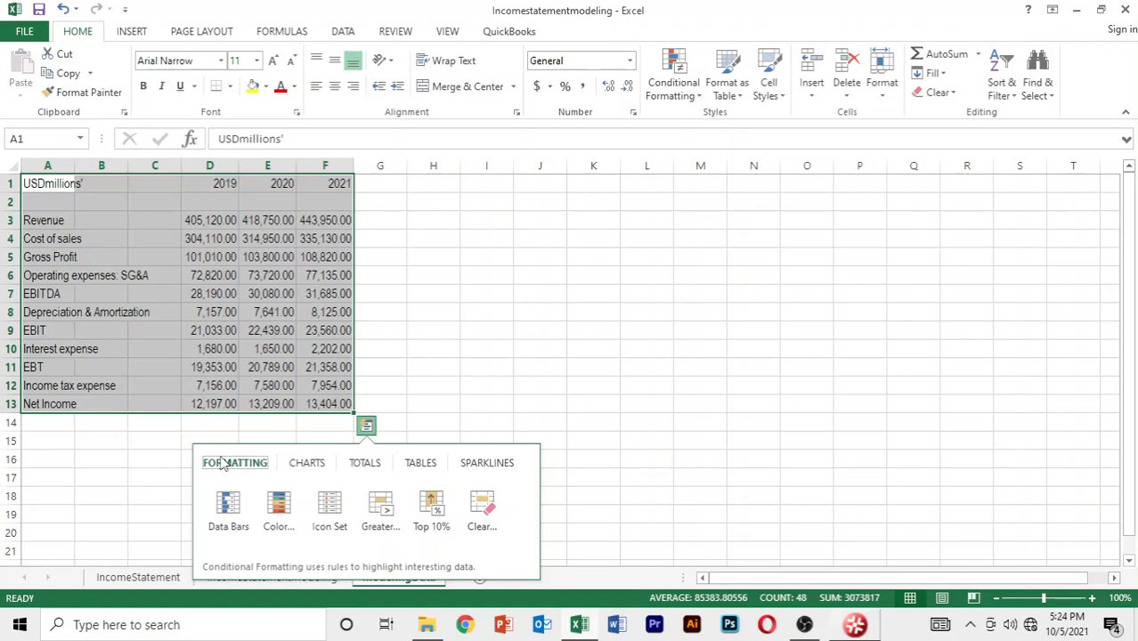
left_click(442, 381)
Select the income statement data in A1:F13 on the ModelingData sheet and copy it.
key("Left")
key("Left")
key("Left")
key("Left")
key("Left")
key("Left")
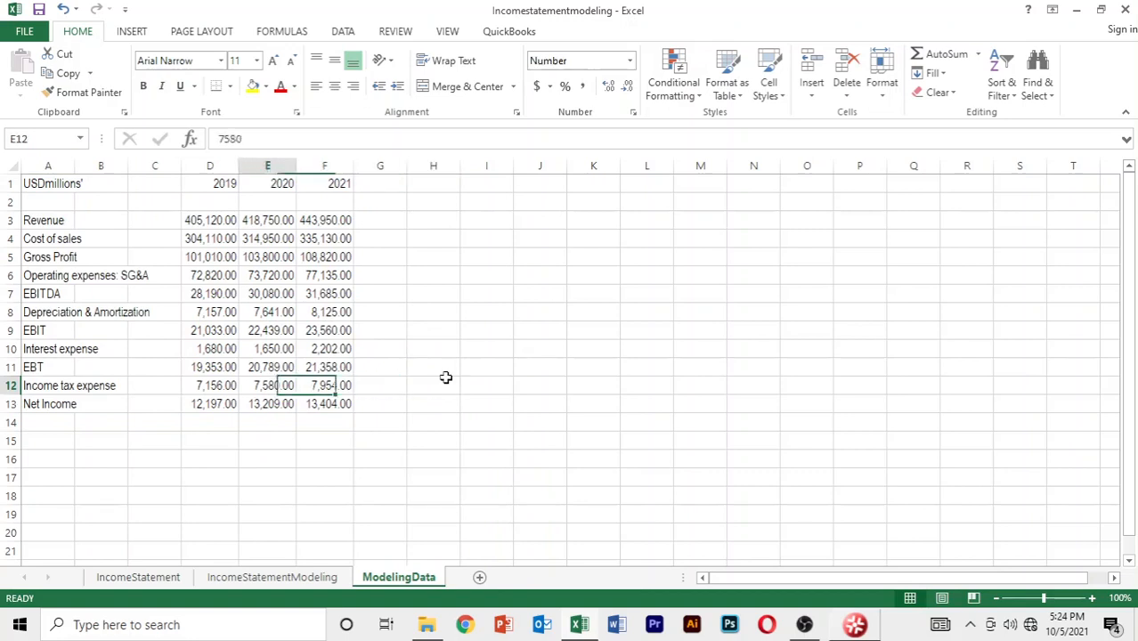
key("Up")
key("Up")
key("Up")
key("Up")
key("Up")
key("Up")
key("Up")
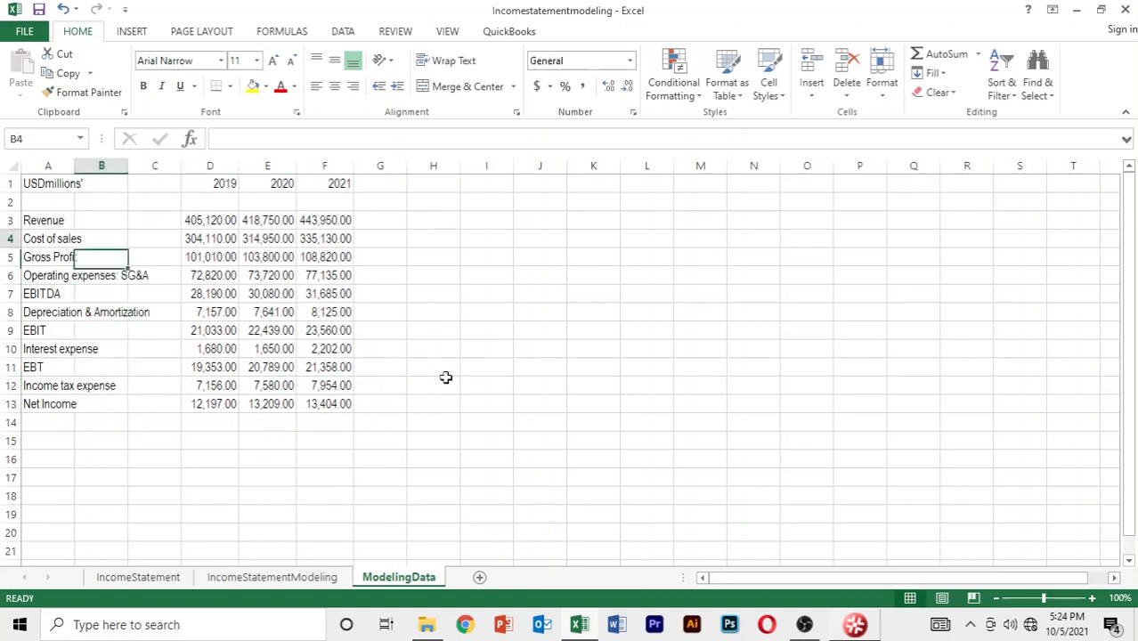
key("ctrl+Home")
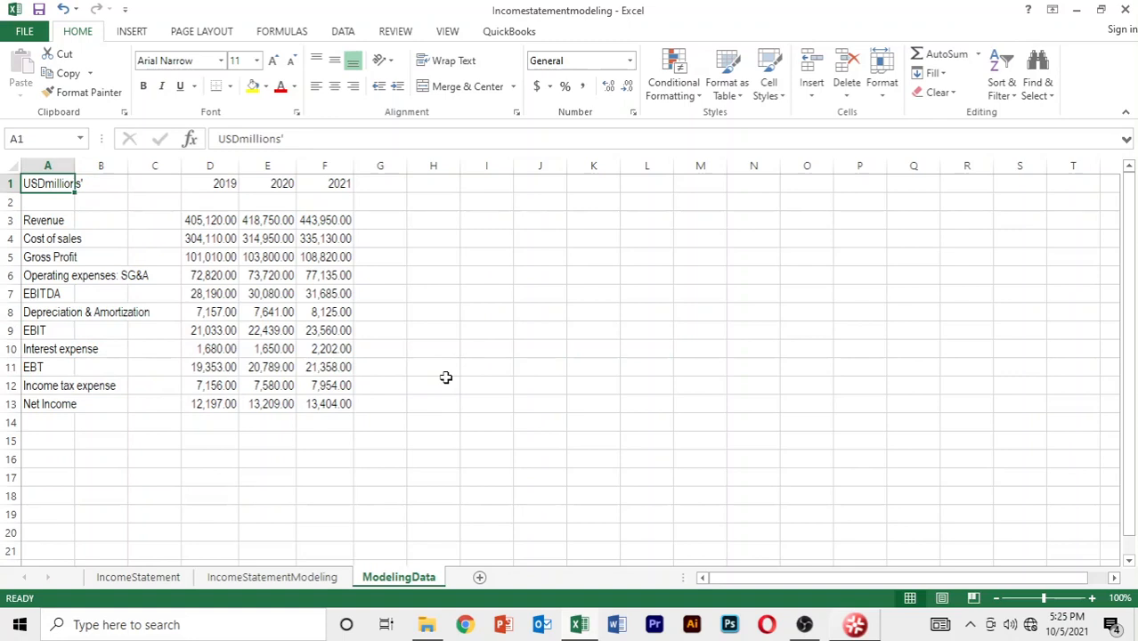
key("shift+Down")
key("shift+Down")
key("shift+Down")
key("shift+Down")
key("shift+Down")
key("shift+Down")
key("shift+Down")
key("shift+Down")
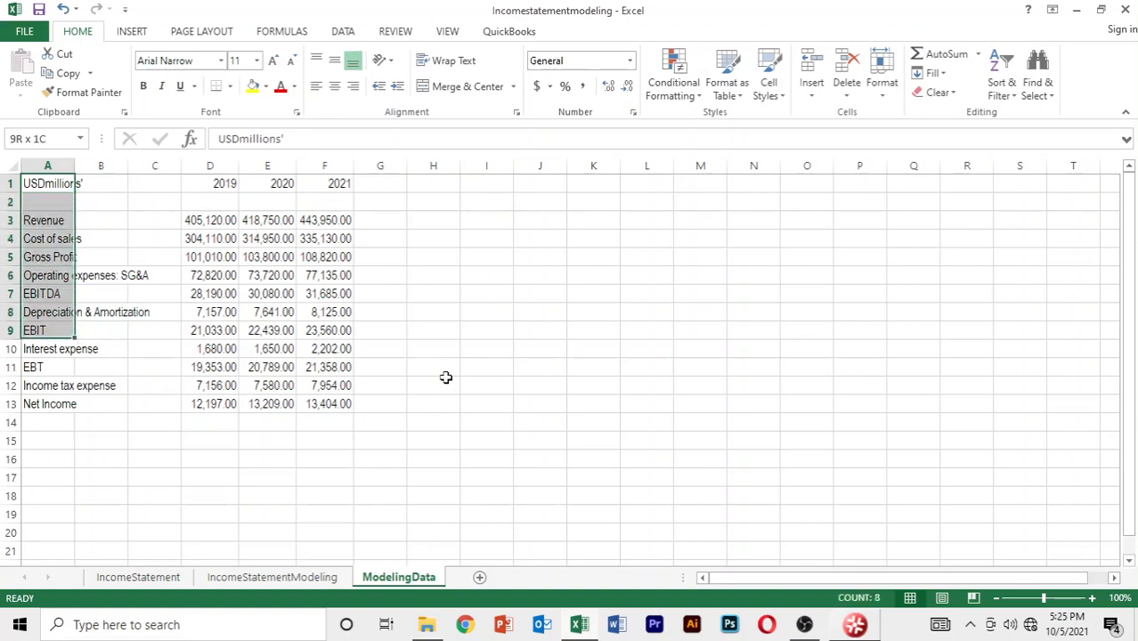
key("shift+Down")
key("shift+Down")
key("shift+Down")
key("shift+Down")
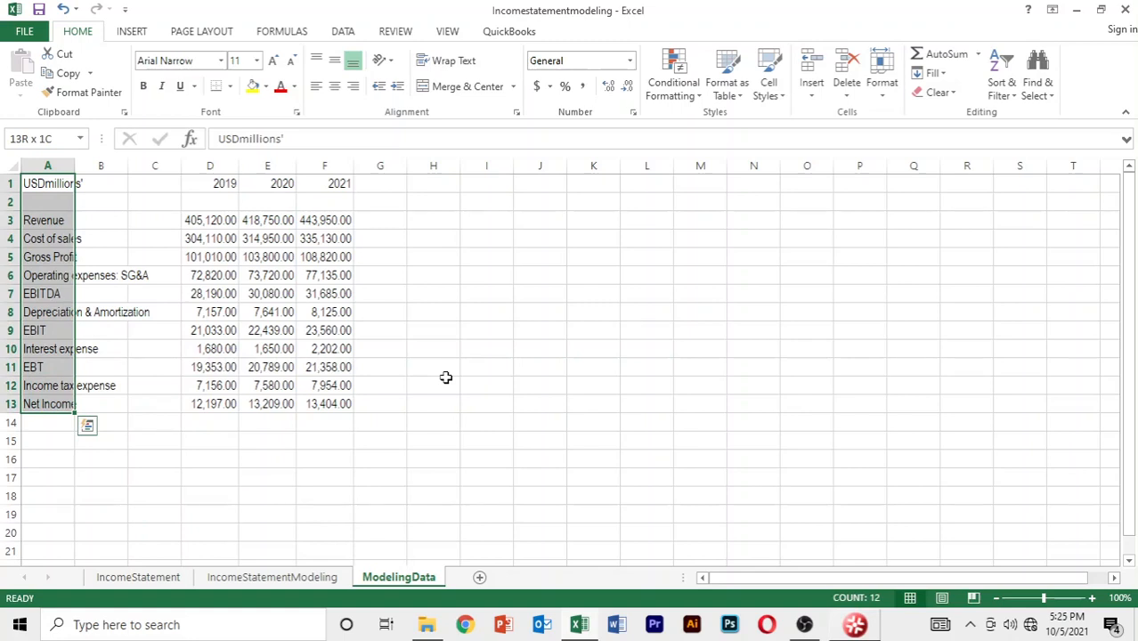
key("shift+Right")
key("shift+Right")
key("shift+Right")
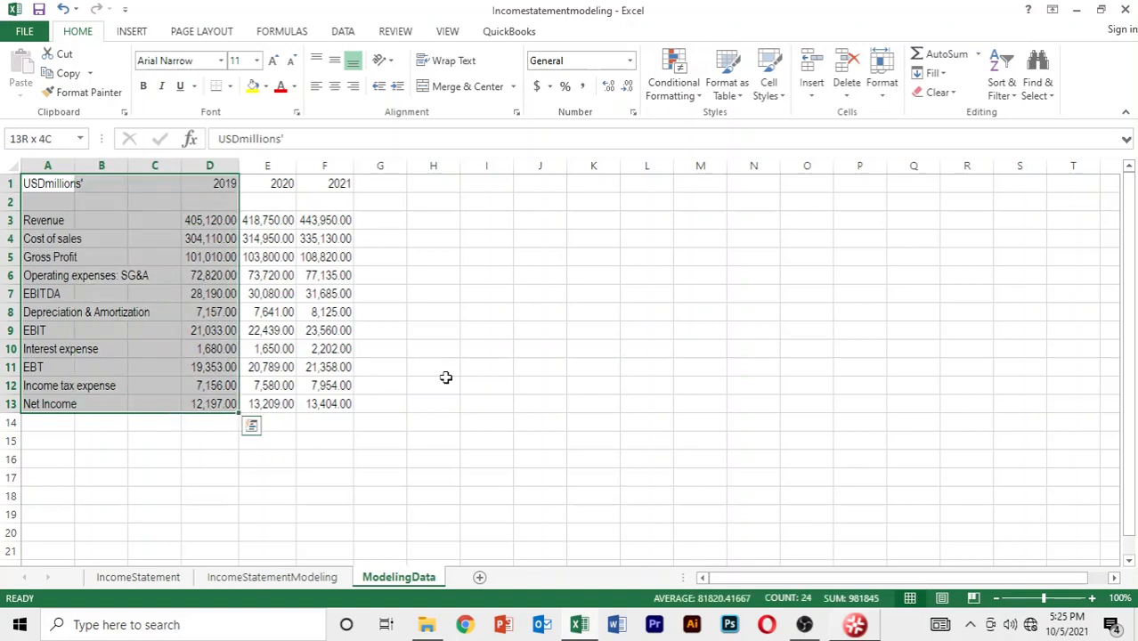
key("shift+Right")
key("shift+Right")
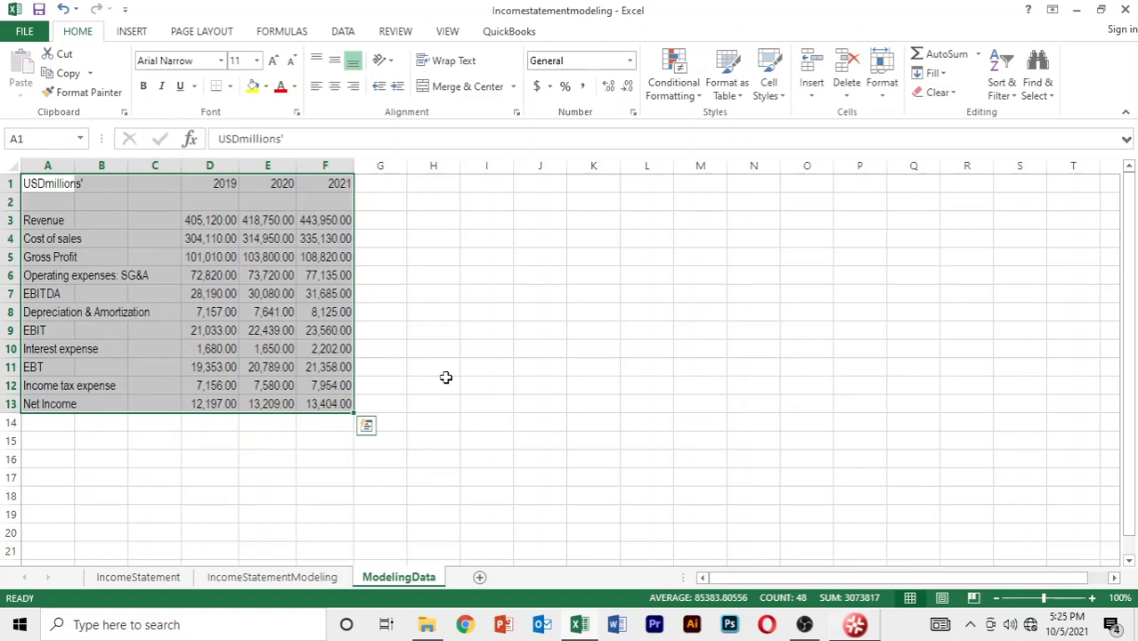
key("ctrl+c")
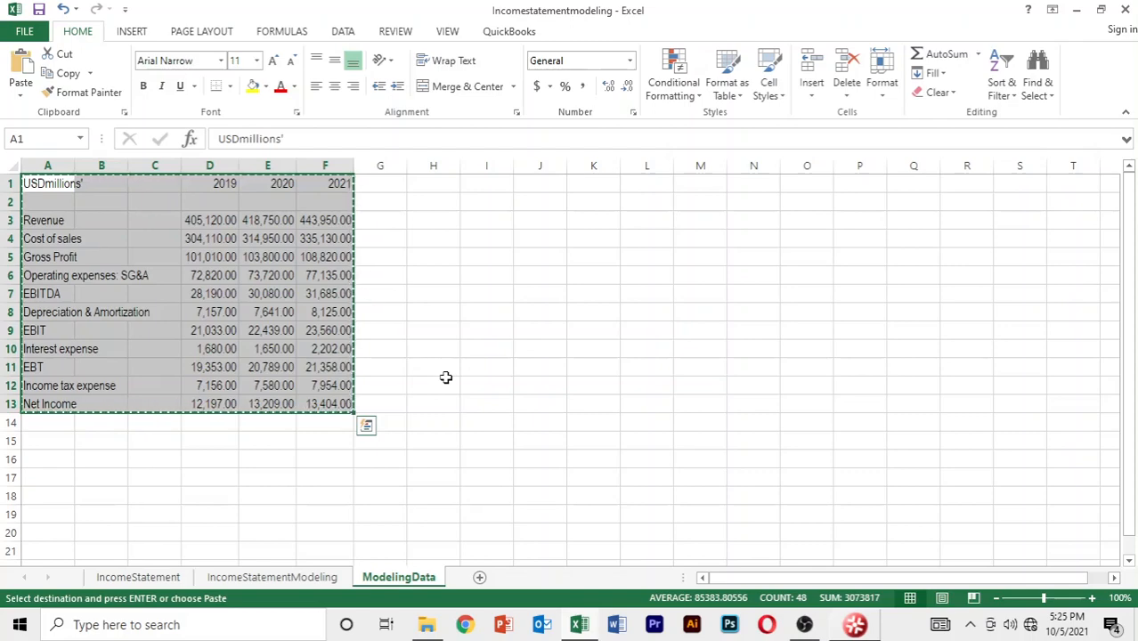
Make A1 the active cell of the IncomeStatement sheet and cancel the pending copy.
key("ctrl+Page_Up")
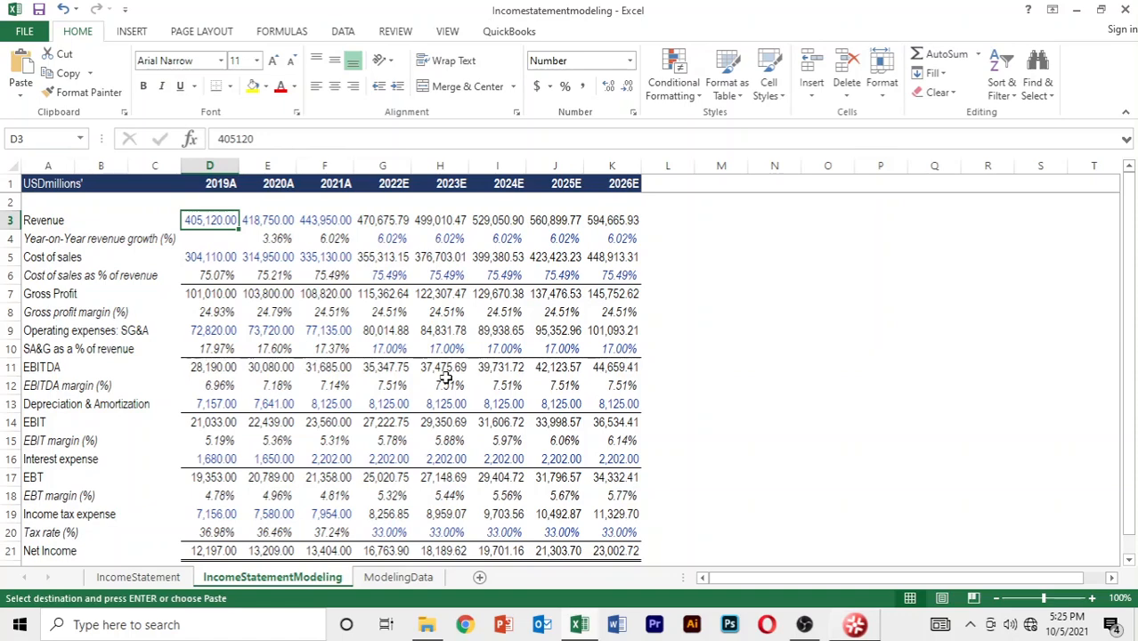
key("ctrl+Page_Up")
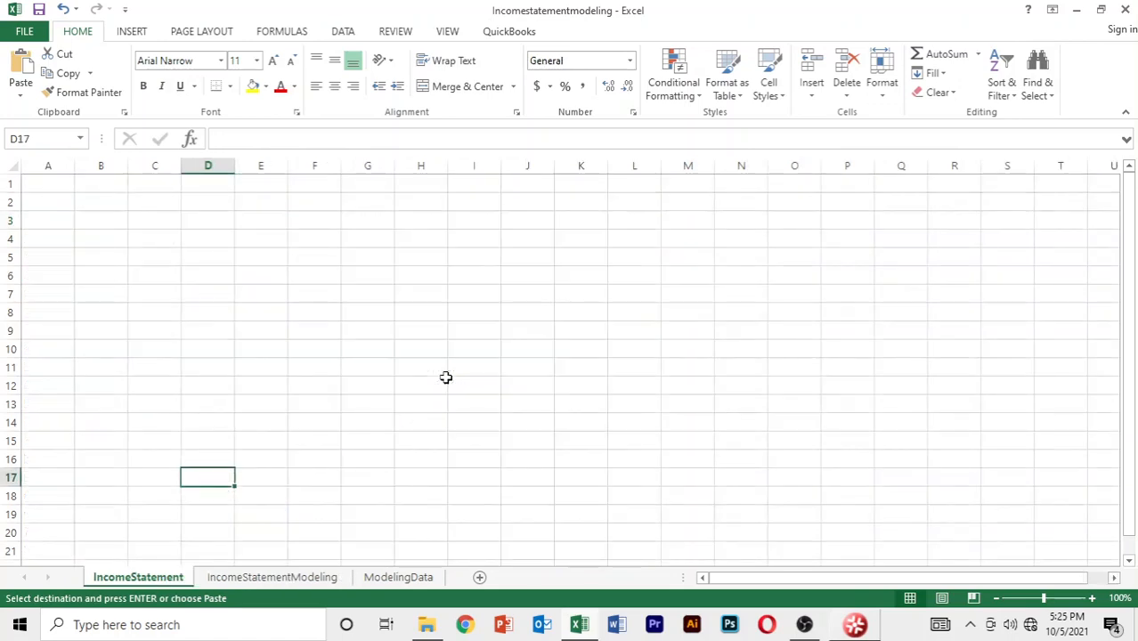
key("Up")
key("Up")
key("Up")
key("Up")
key("Up")
key("Up")
key("Up")
key("Up")
key("Up")
key("Up")
key("Up")
key("Up")
key("Up")
key("Up")
key("Up")
key("Up")
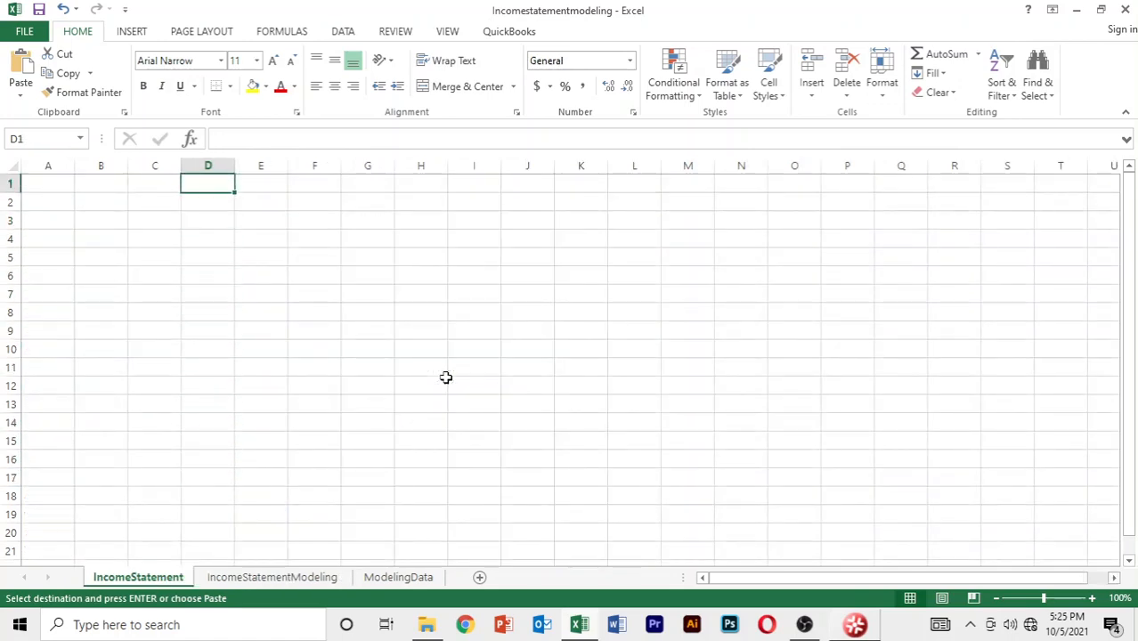
key("Left")
key("Left")
key("Left")
key("Escape")
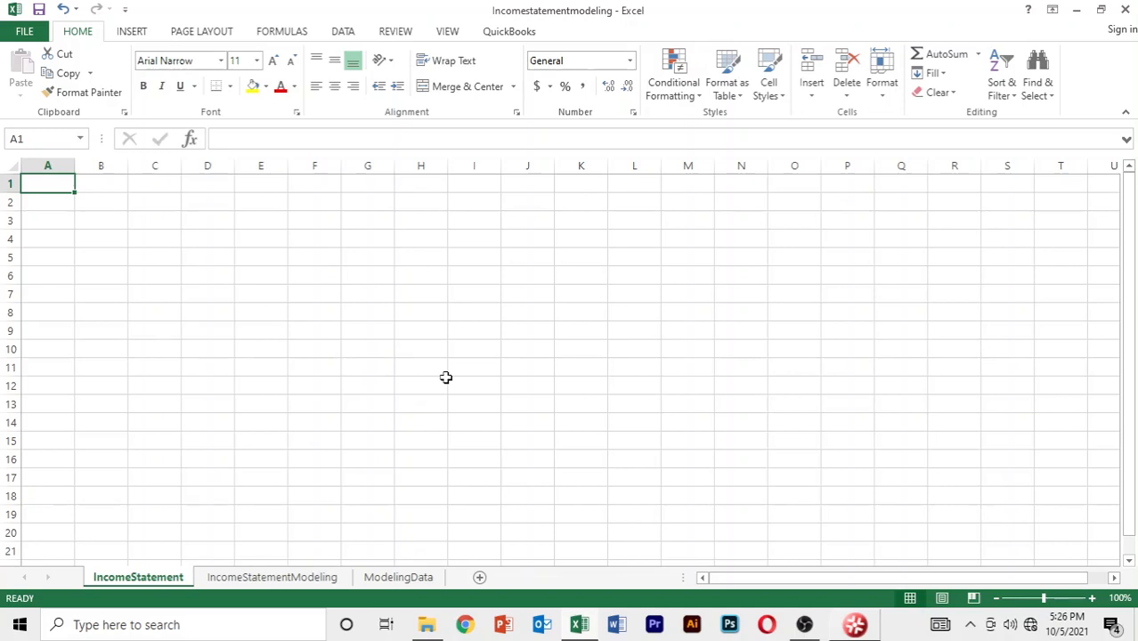
Copy the selected range A1:F13 from the ModelingData sheet and paste it at A1 of the IncomeStatement sheet.
key("ctrl+Page_Down")
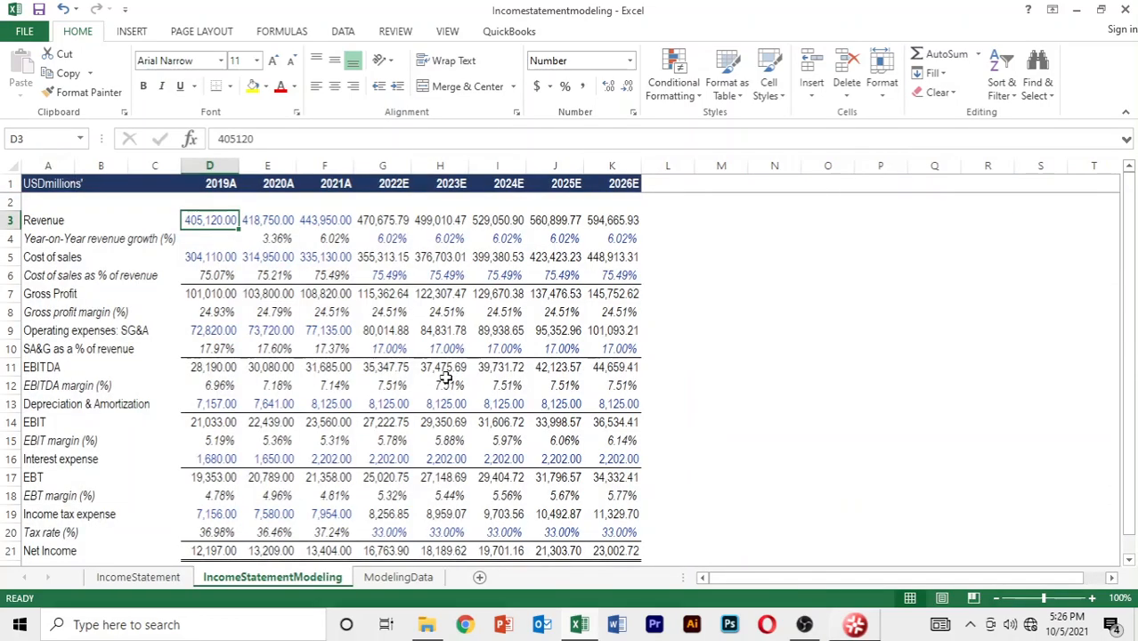
key("ctrl+Page_Down")
key("ctrl+v")
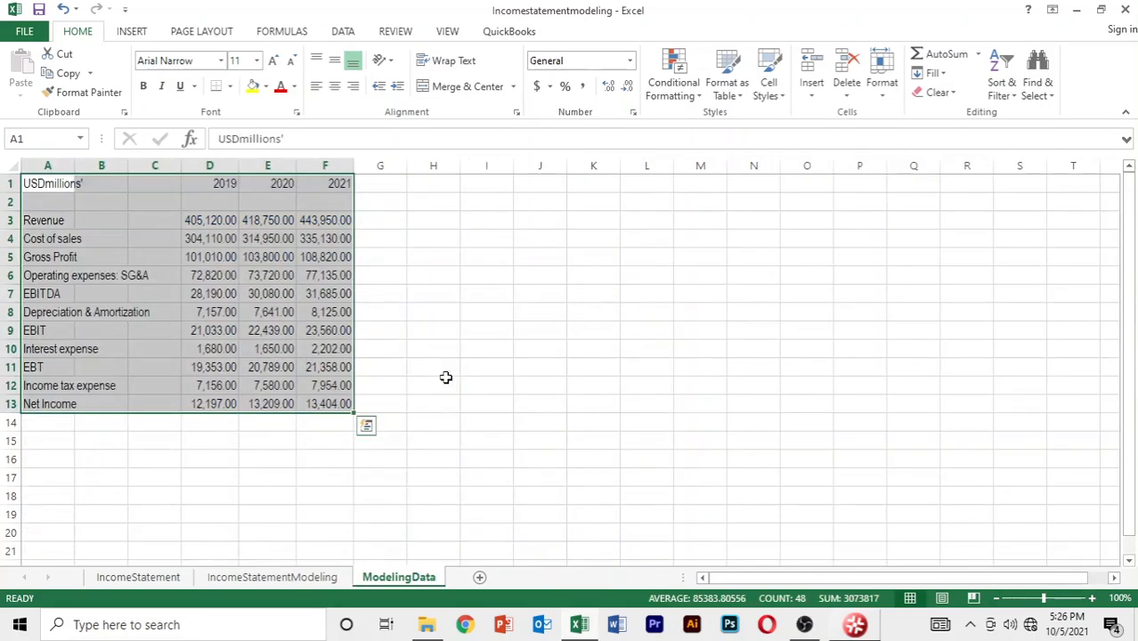
key("ctrl+c")
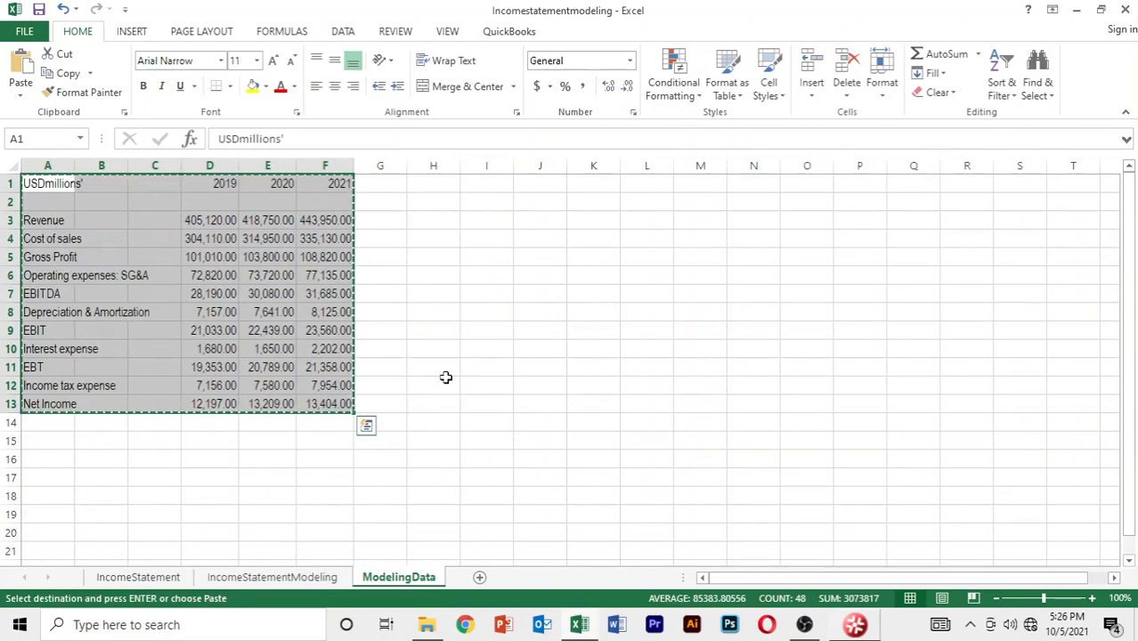
key("ctrl+Page_Up")
key("ctrl+Page_Up")
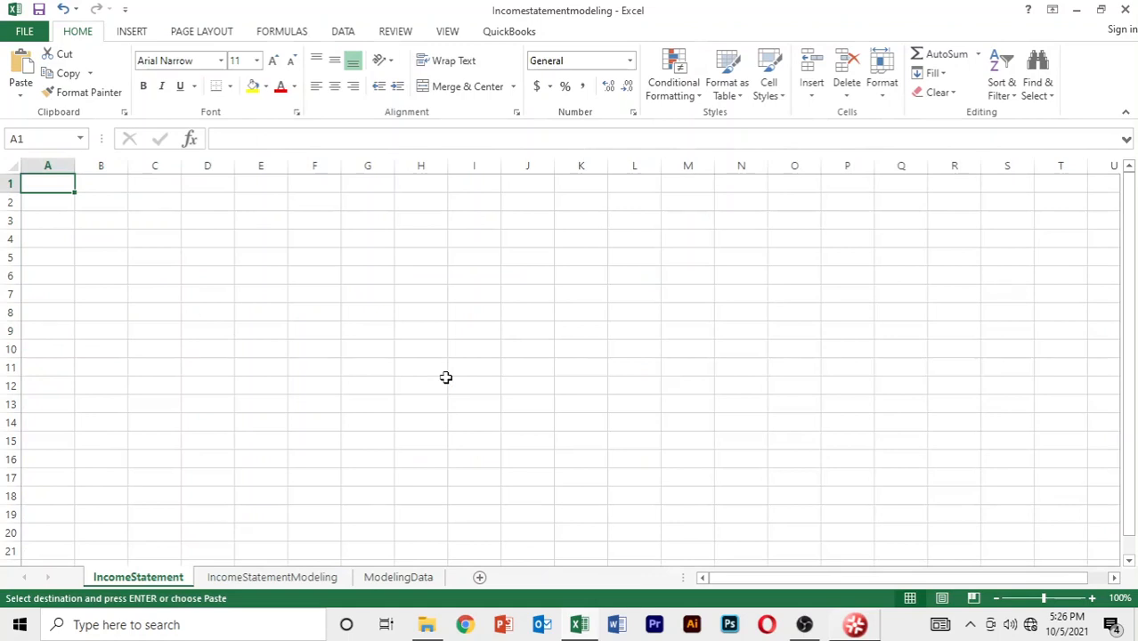
key("ctrl+v")
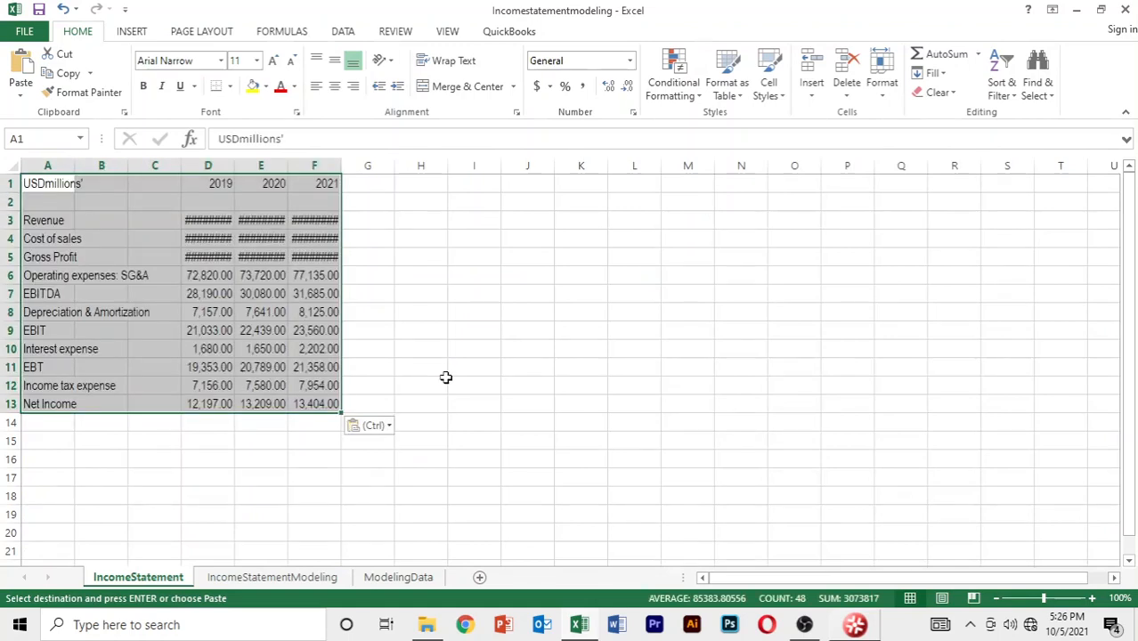
Autofit the widths of columns D, E and F on the IncomeStatement sheet and end copy mode.
left_click(459, 352)
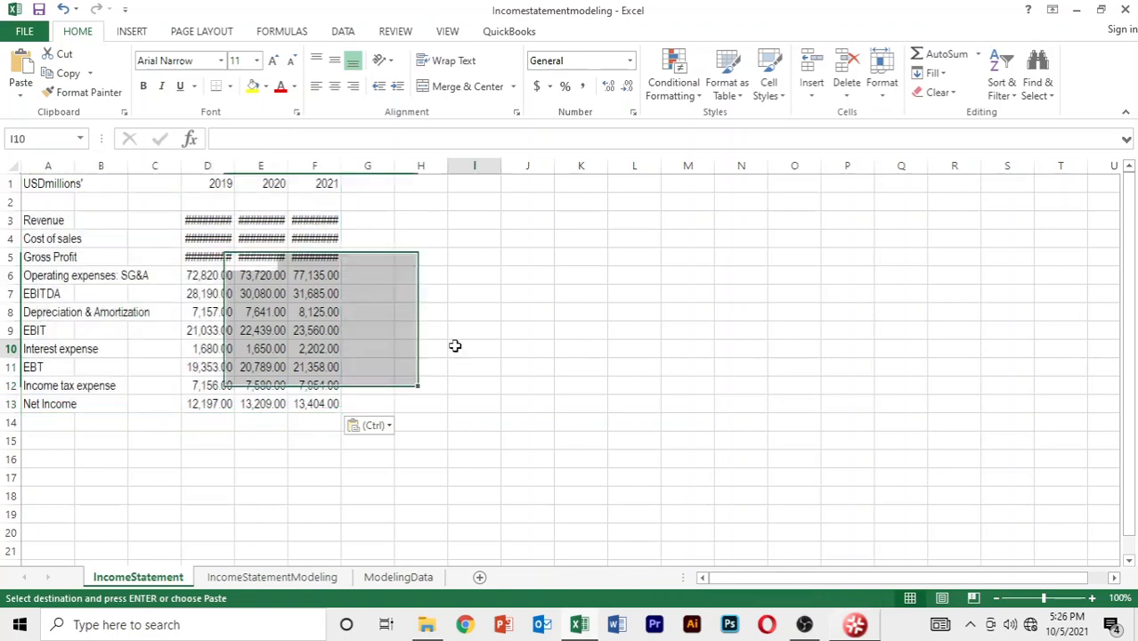
double_click(342, 167)
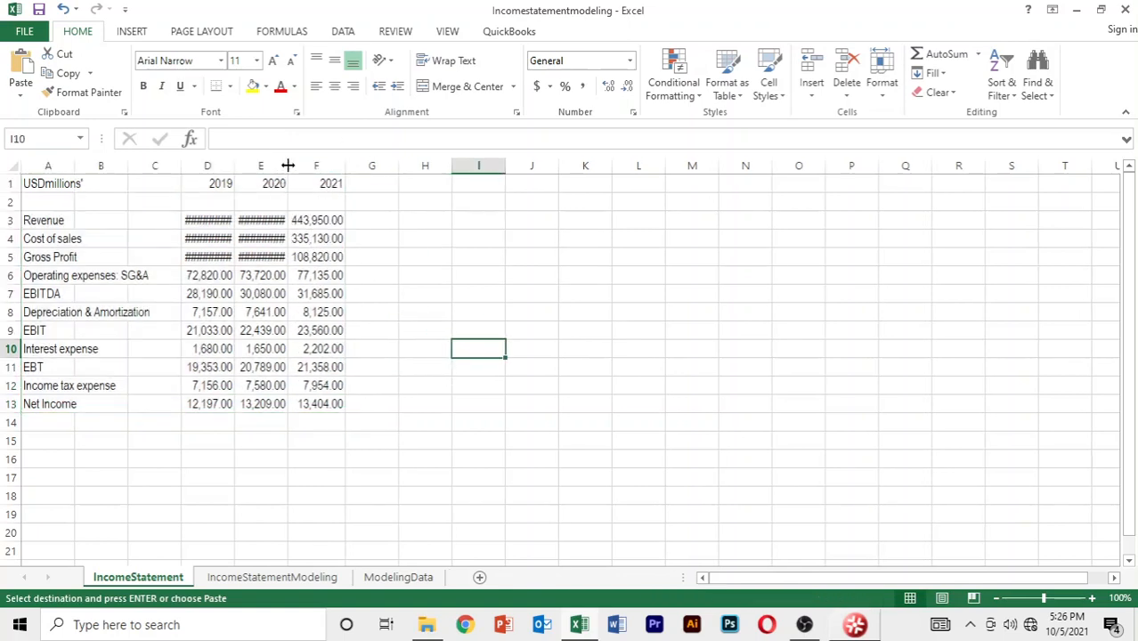
double_click(288, 166)
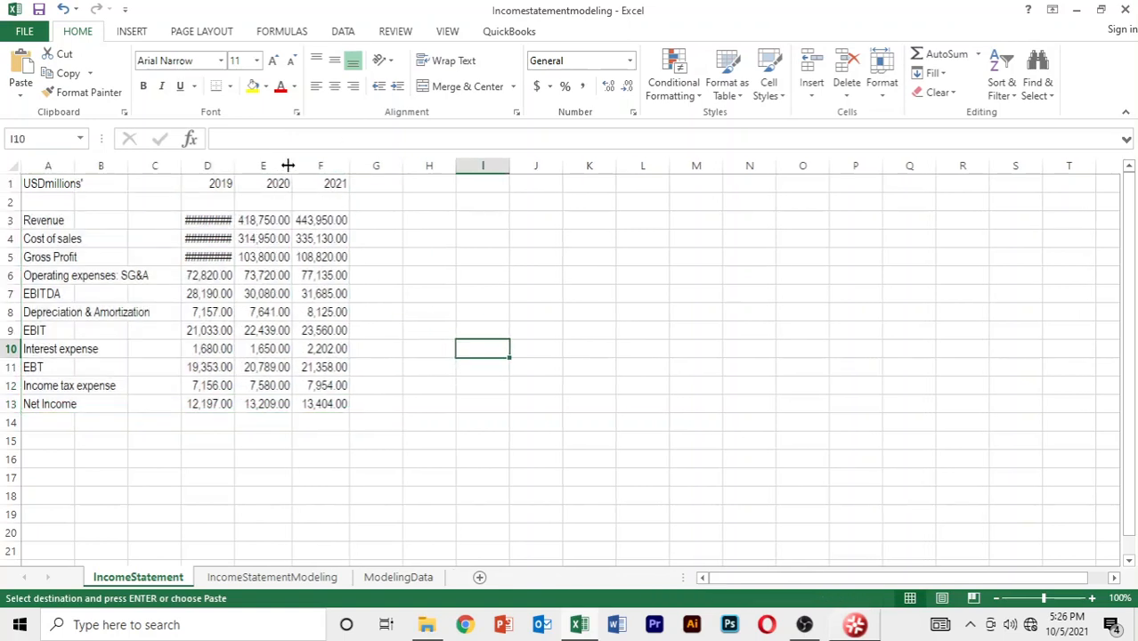
double_click(234, 165)
left_click(402, 460)
key("Escape")
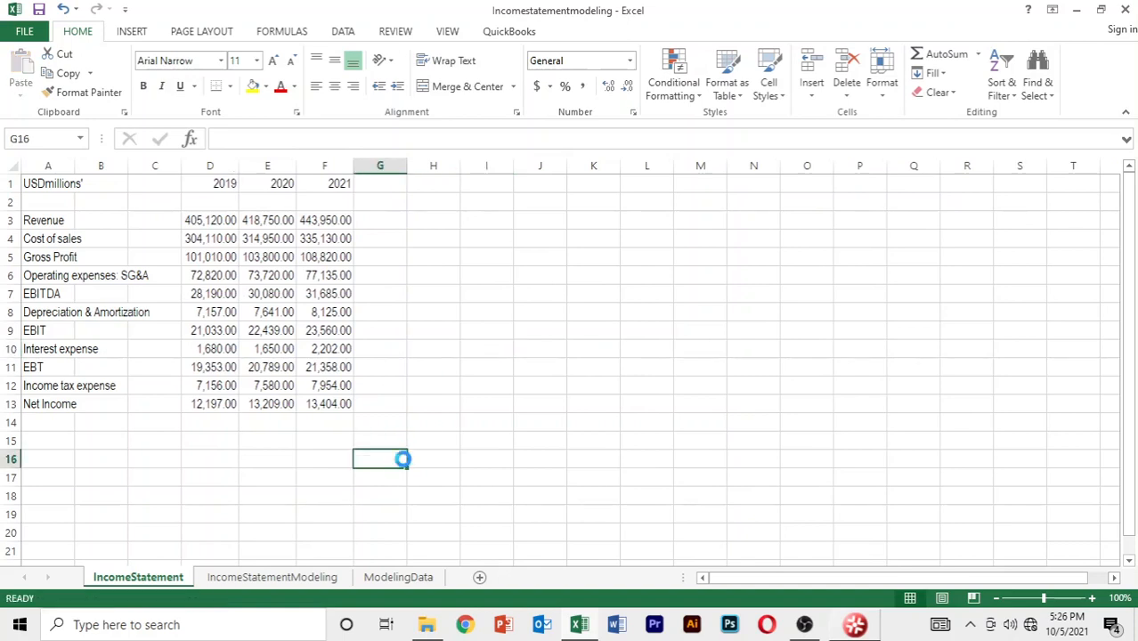
Examine the currency label and year headings in row 1 of the IncomeStatement sheet, ending on cell G1.
left_click(243, 481)
key("Left")
key("Left")
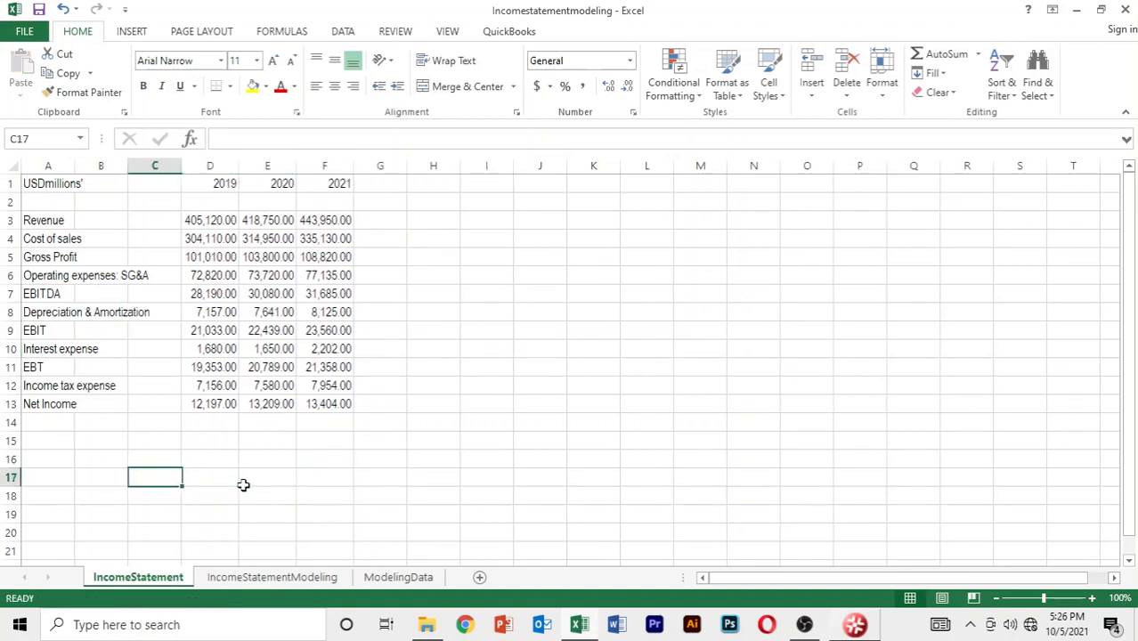
key("Up")
key("Up")
key("Up")
key("Up")
key("Up")
key("Up")
key("Up")
key("Up")
key("Up")
key("Up")
key("Up")
key("Up")
key("Up")
key("Up")
key("Up")
key("Up")
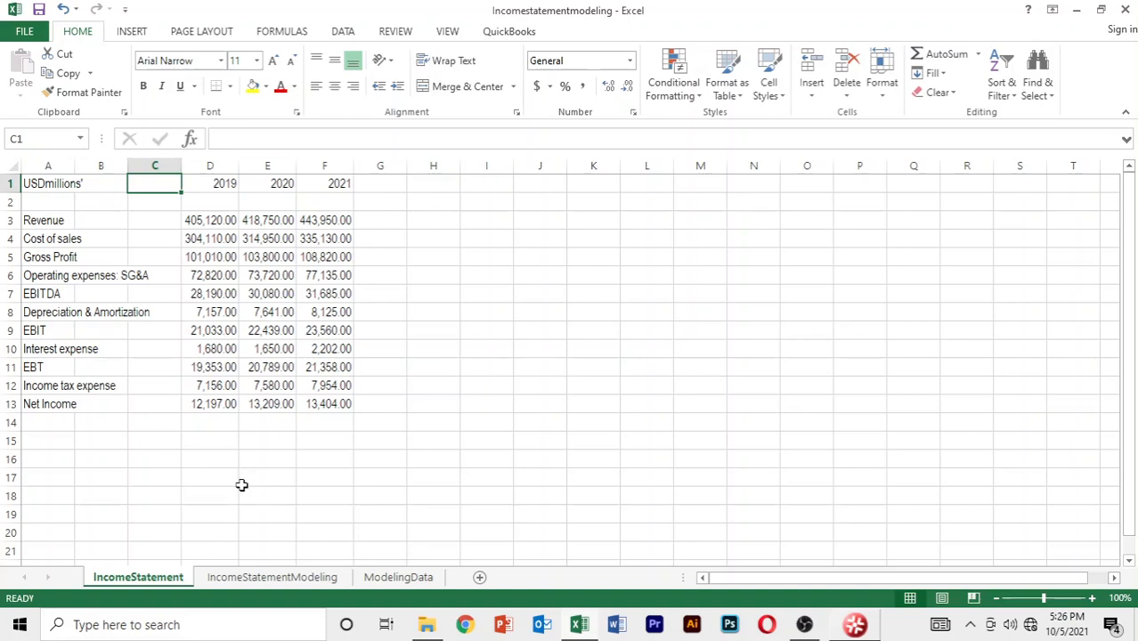
key("Left")
key("Left")
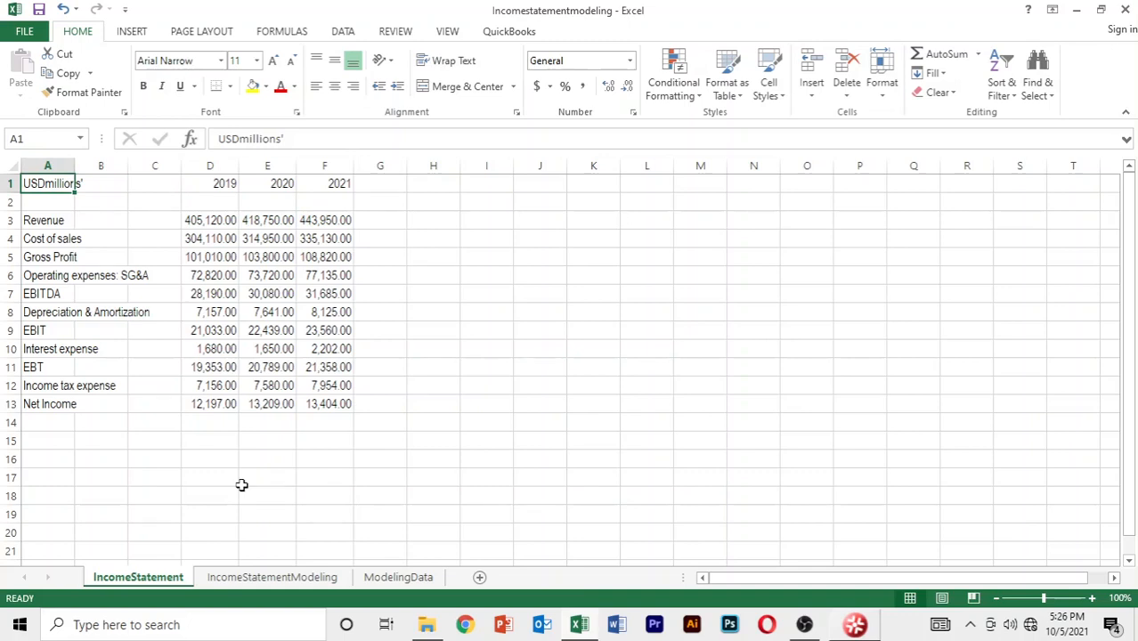
key("Right")
key("Right")
key("Right")
key("Right")
key("Right")
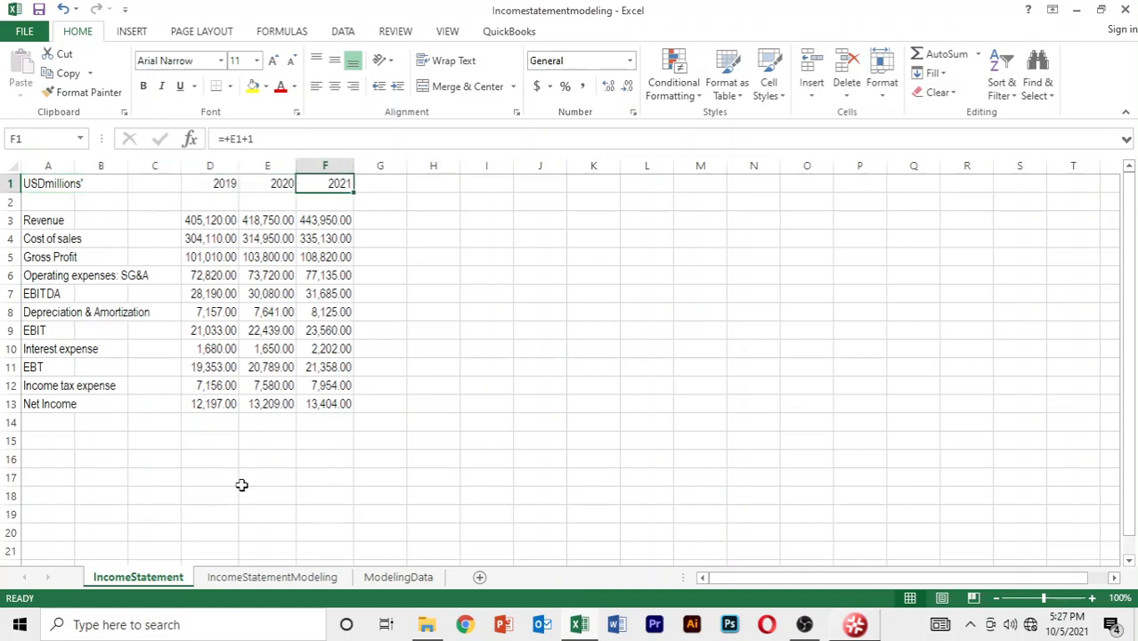
key("Left")
key("Left")
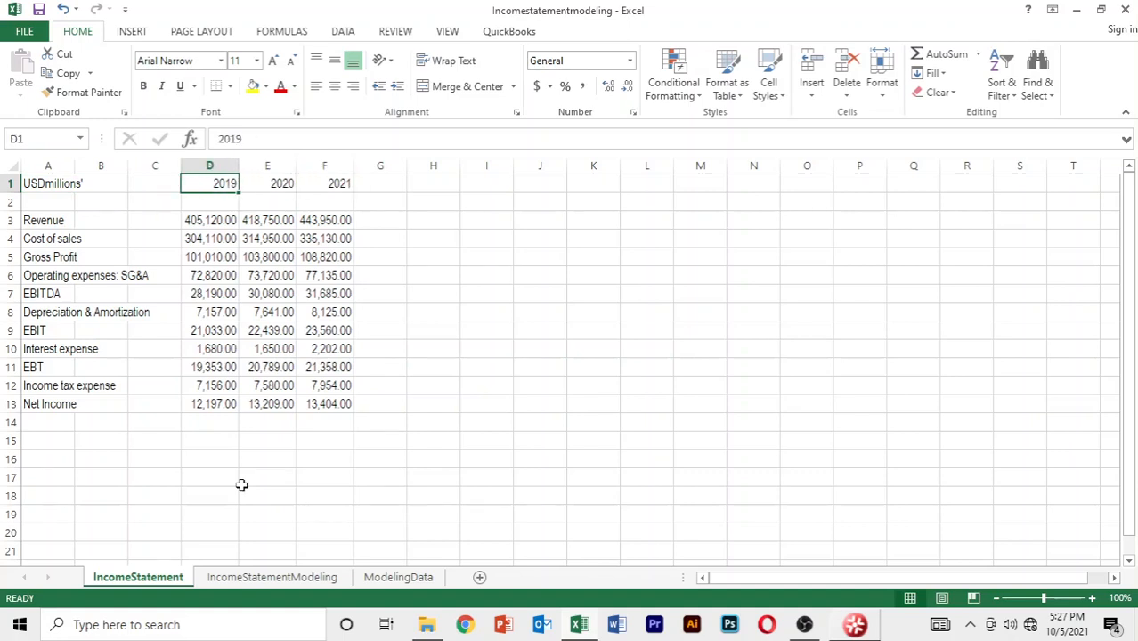
key("Right")
key("Right")
key("Right")
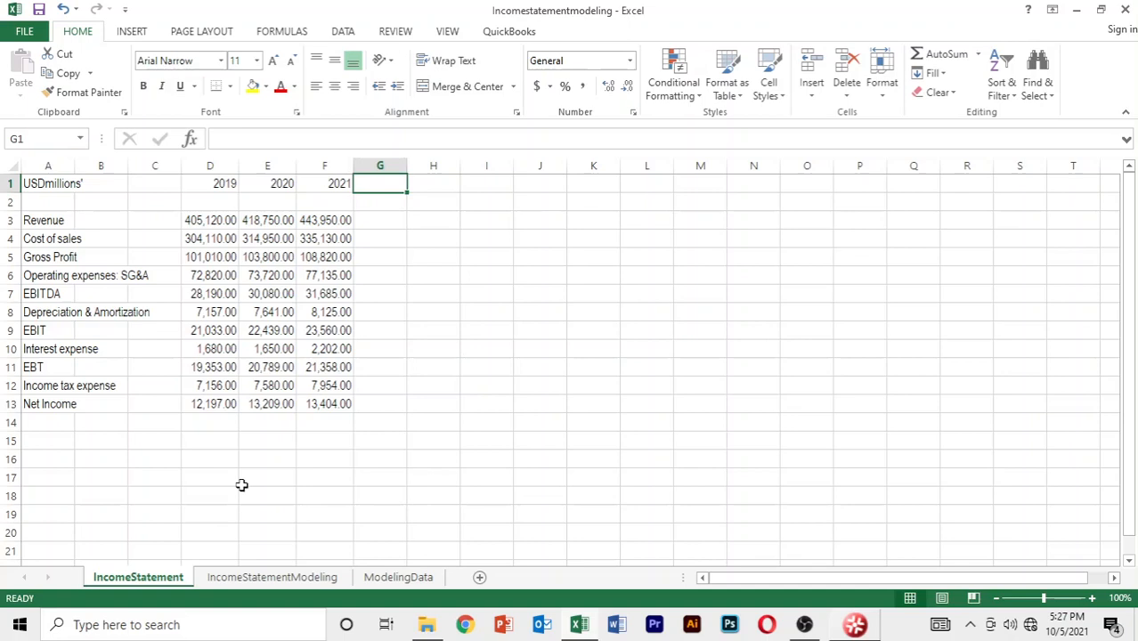
Enter the formula +F1+1 in G1 to produce the year heading 2022.
type("+")
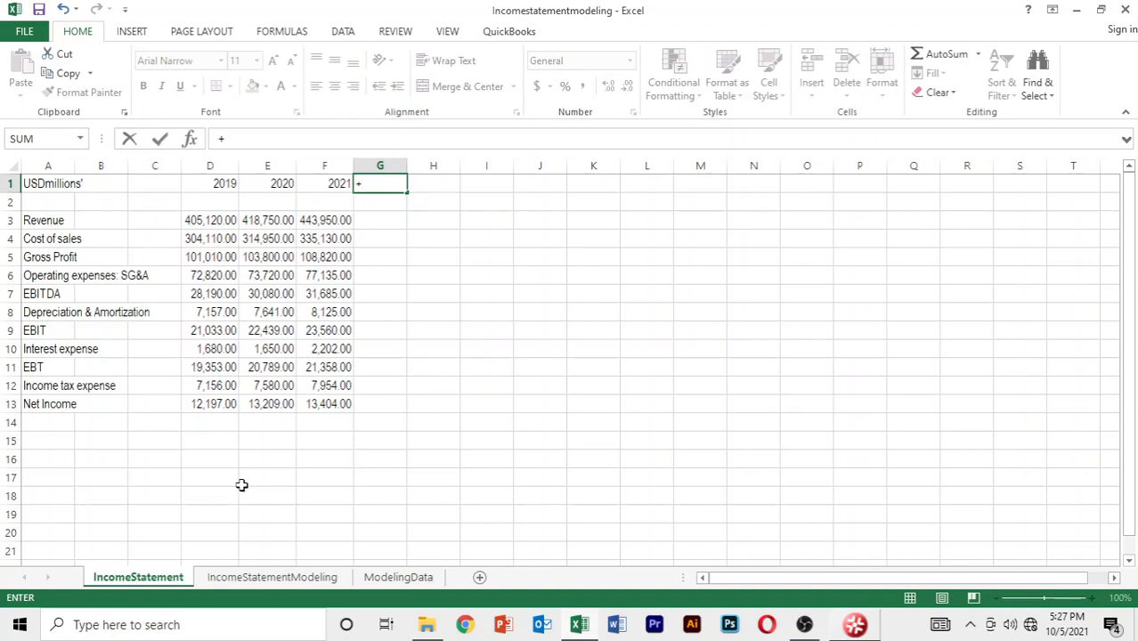
key("Left")
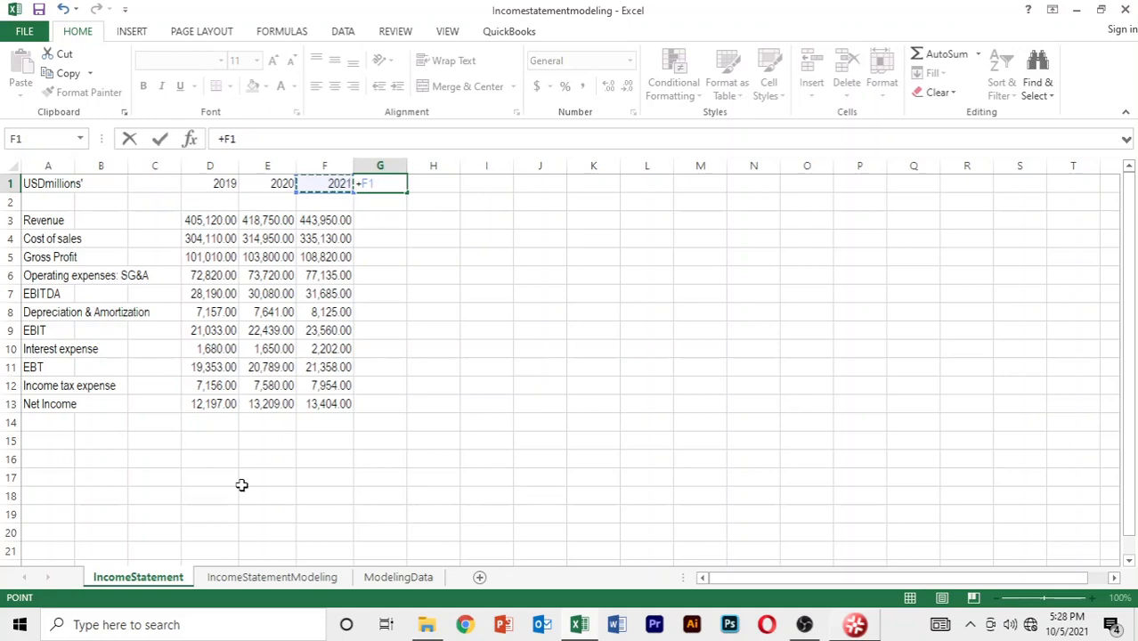
type("+1")
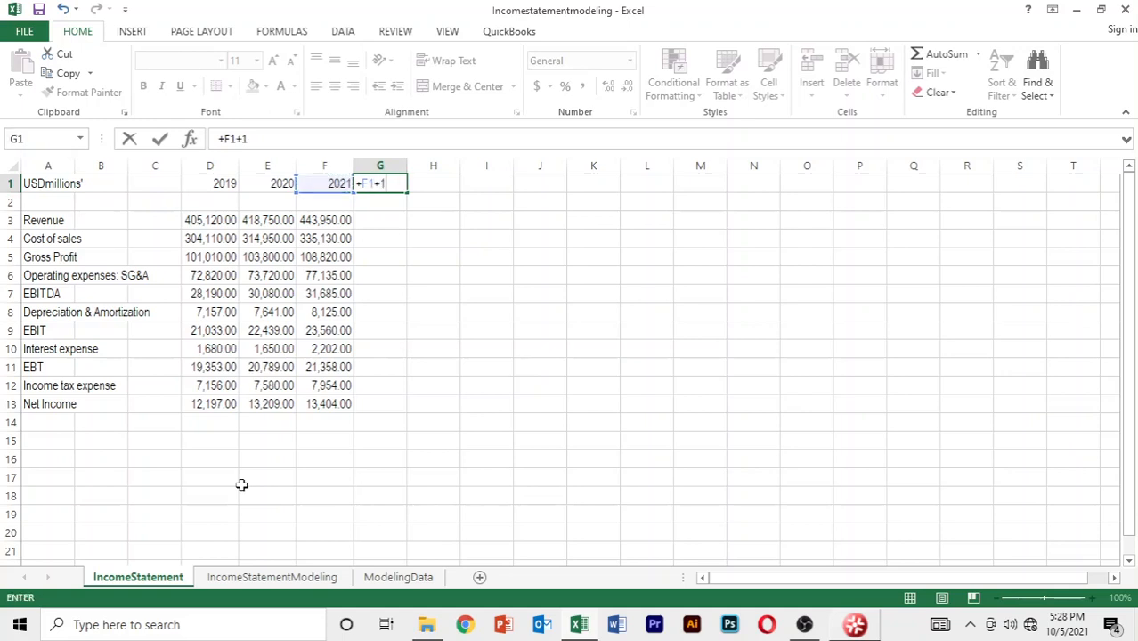
key("ctrl+Return")
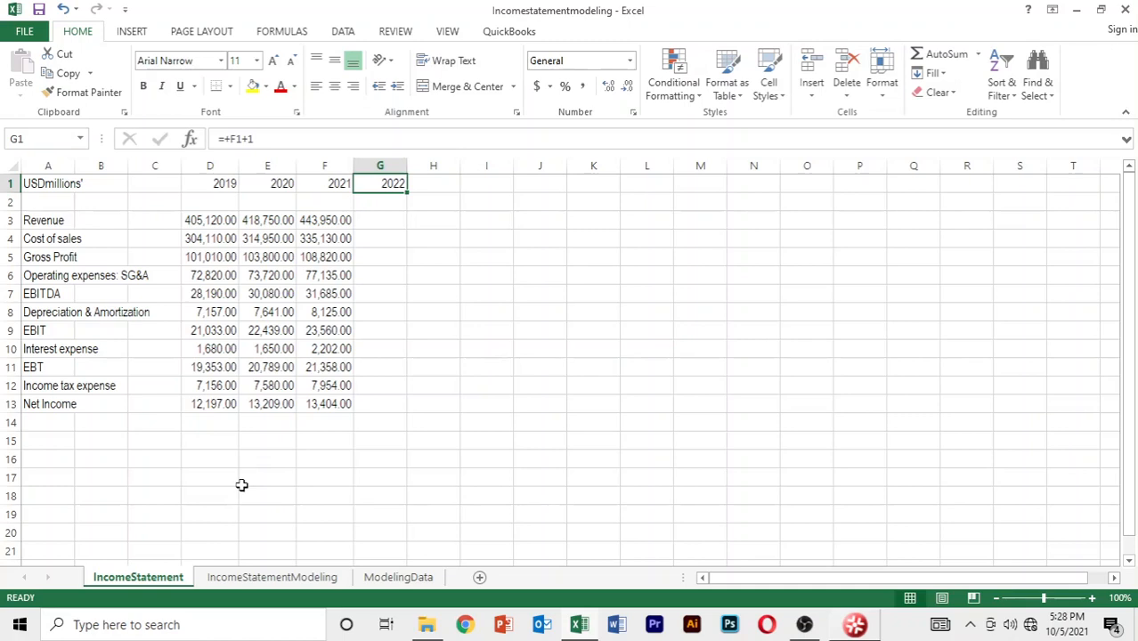
Fill the year formula from G1 across through K1 to produce the headings 2023 to 2026.
key("shift+Right")
key("shift+Right")
key("shift+Right")
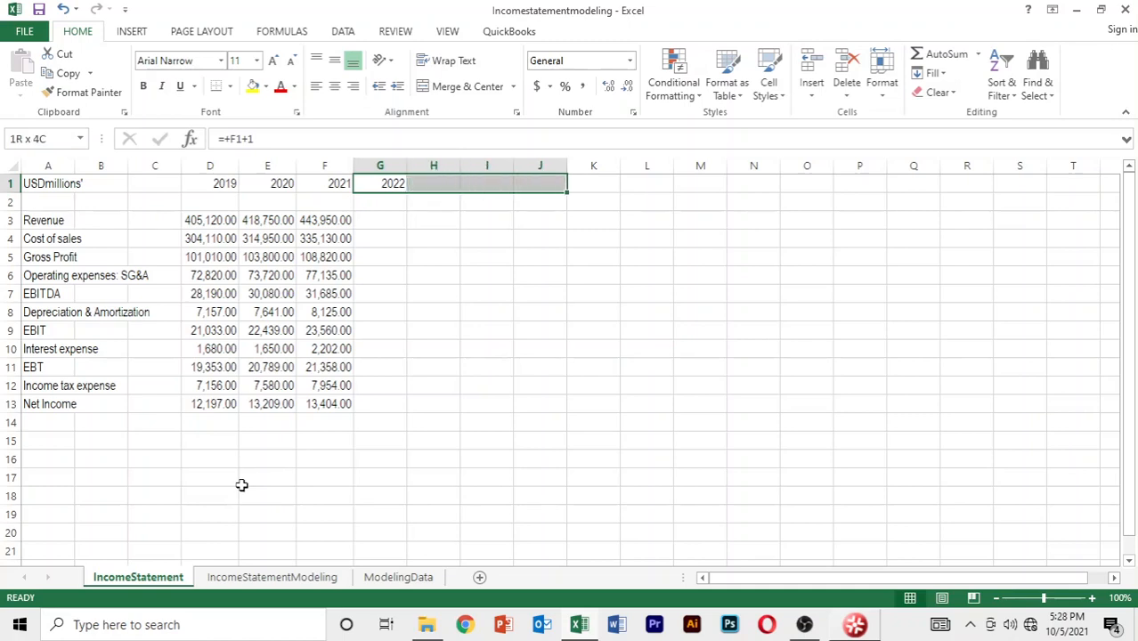
key("shift+Right")
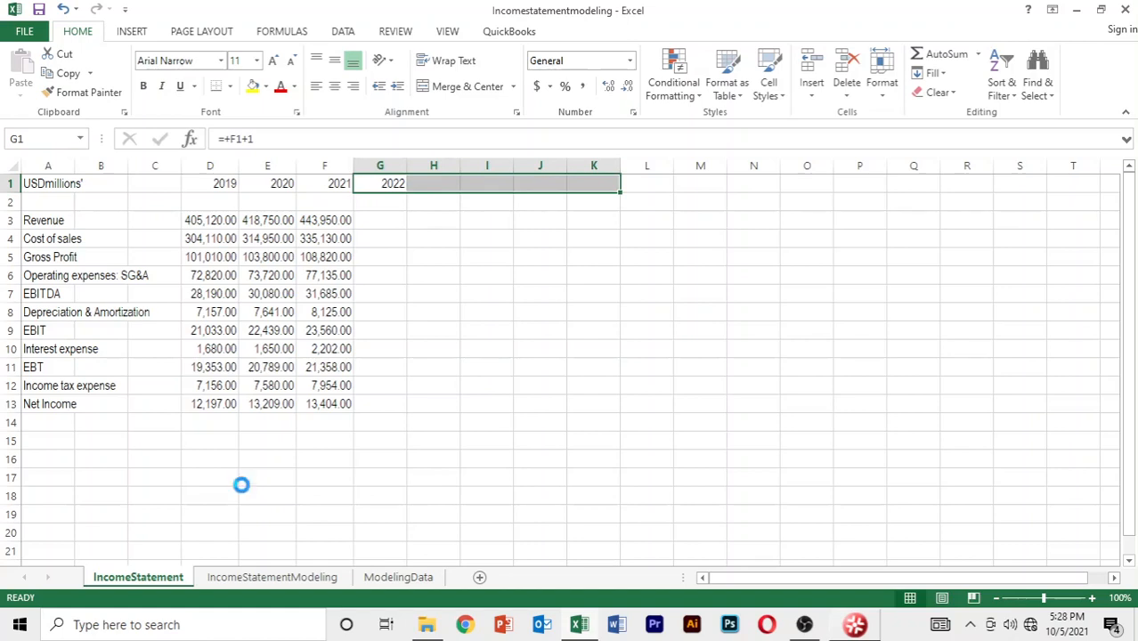
key("ctrl+r")
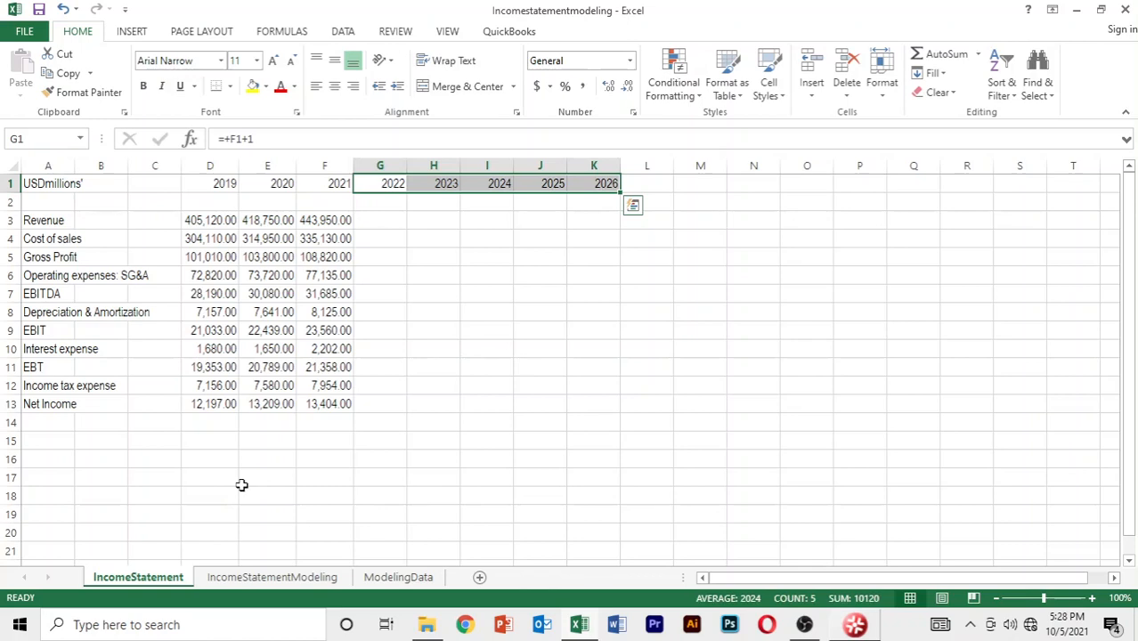
key("Down")
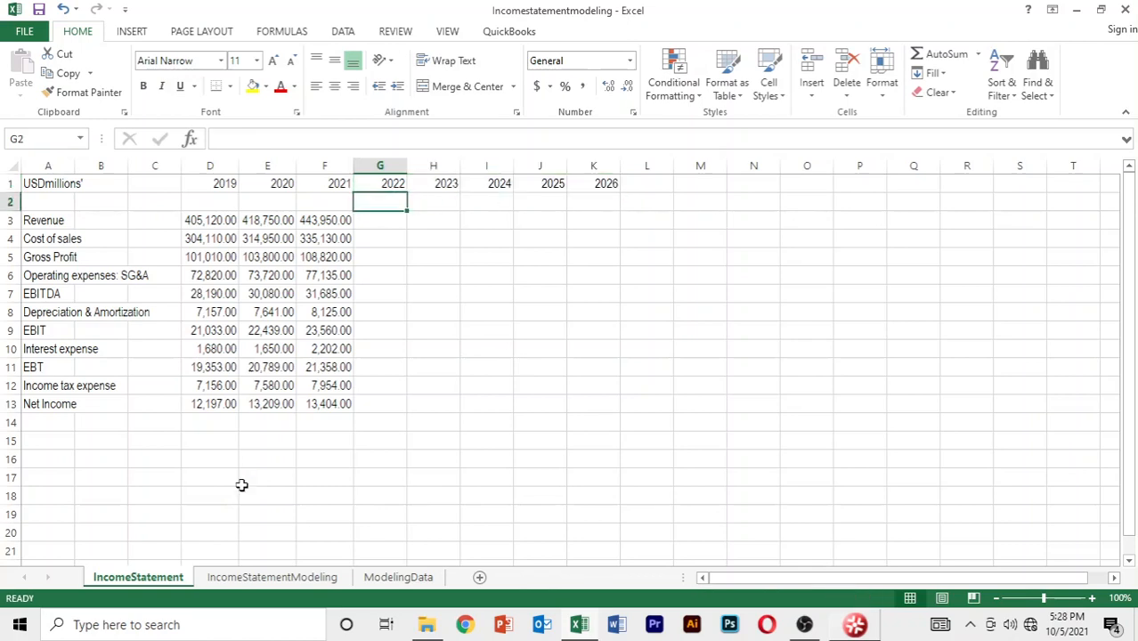
key("Up")
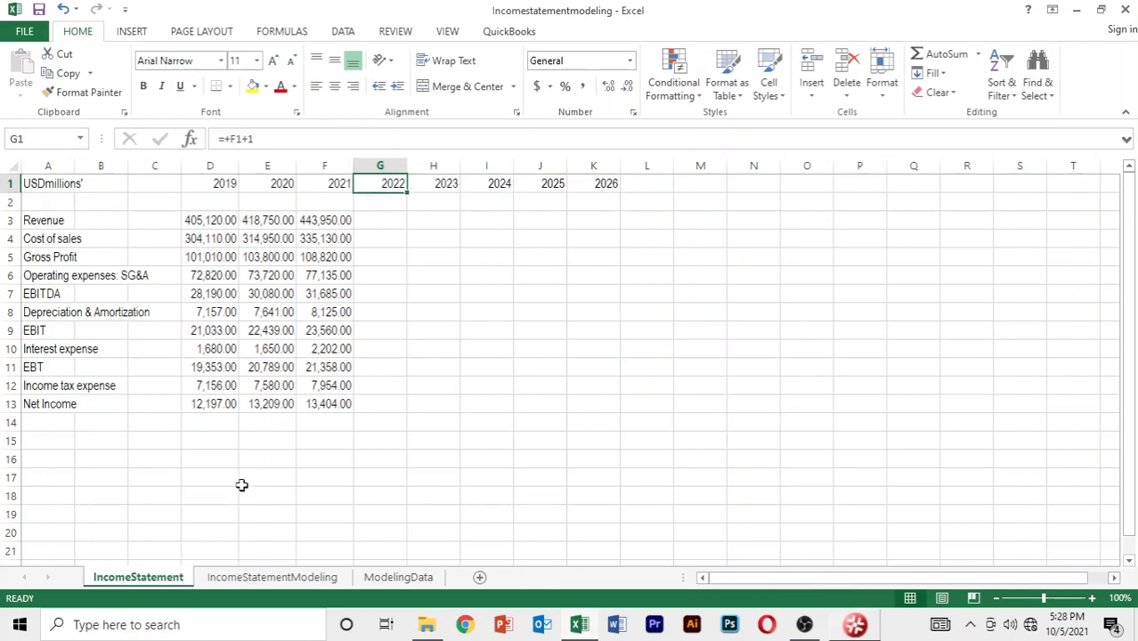
Fill the header row A1:K1 with the darkest blue-gray theme color.
key("Left")
key("Left")
key("Left")
key("Left")
key("Left")
key("Left")
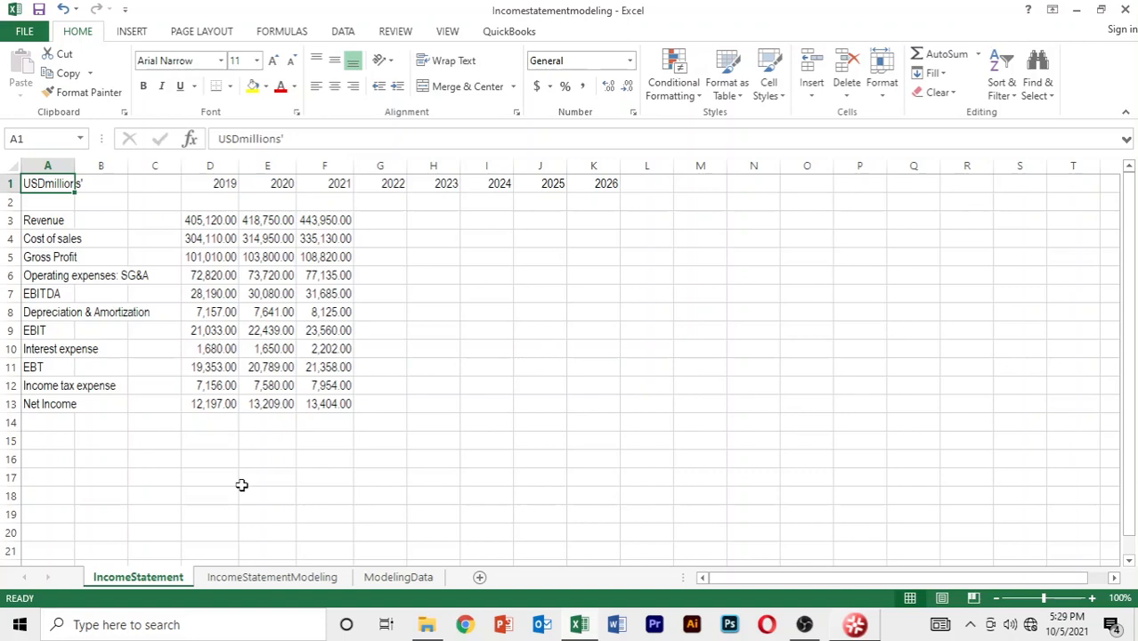
key("shift+Right")
key("shift+Right")
key("shift+Right")
key("shift+Right")
key("shift+Right")
key("shift+Right")
key("shift+Right")
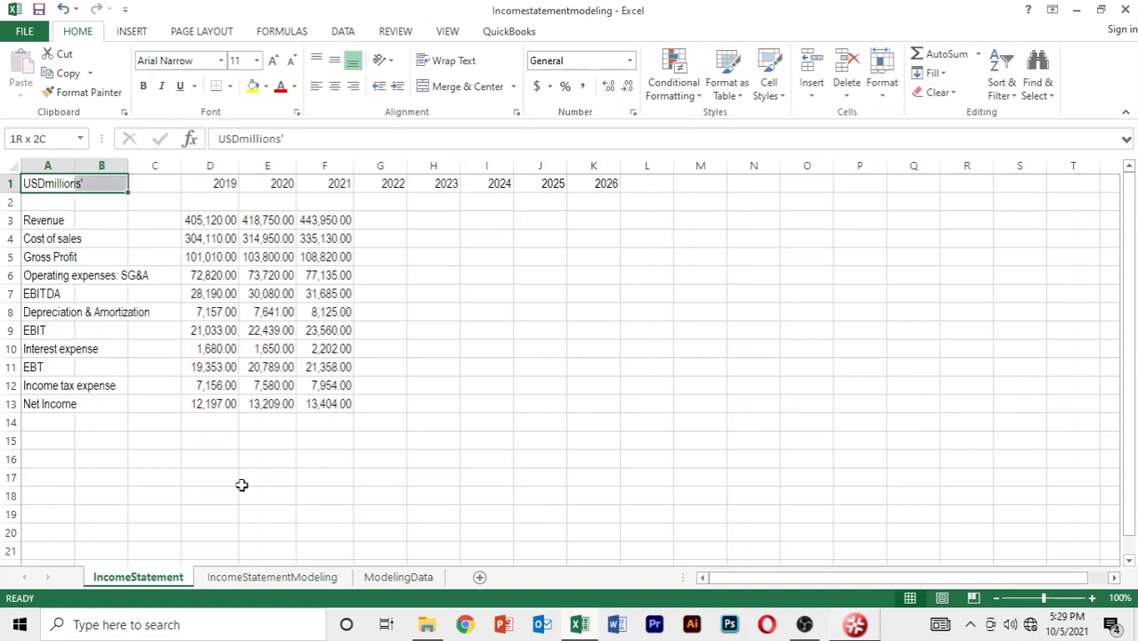
key("shift+Right")
key("shift+Right")
key("shift+Right")
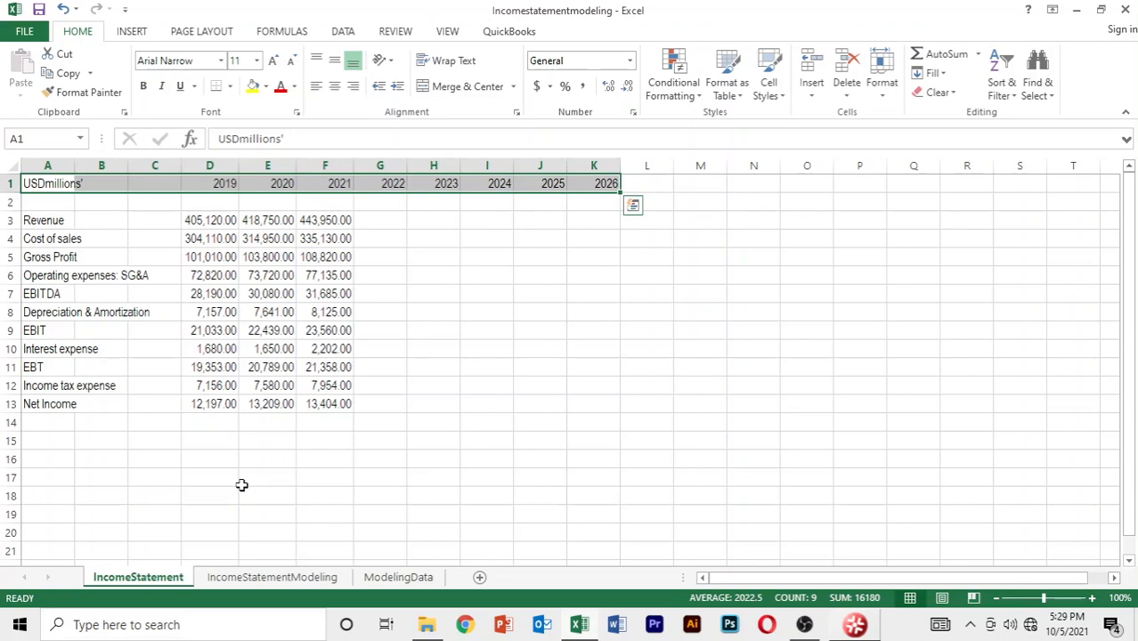
key("alt")
key("h")
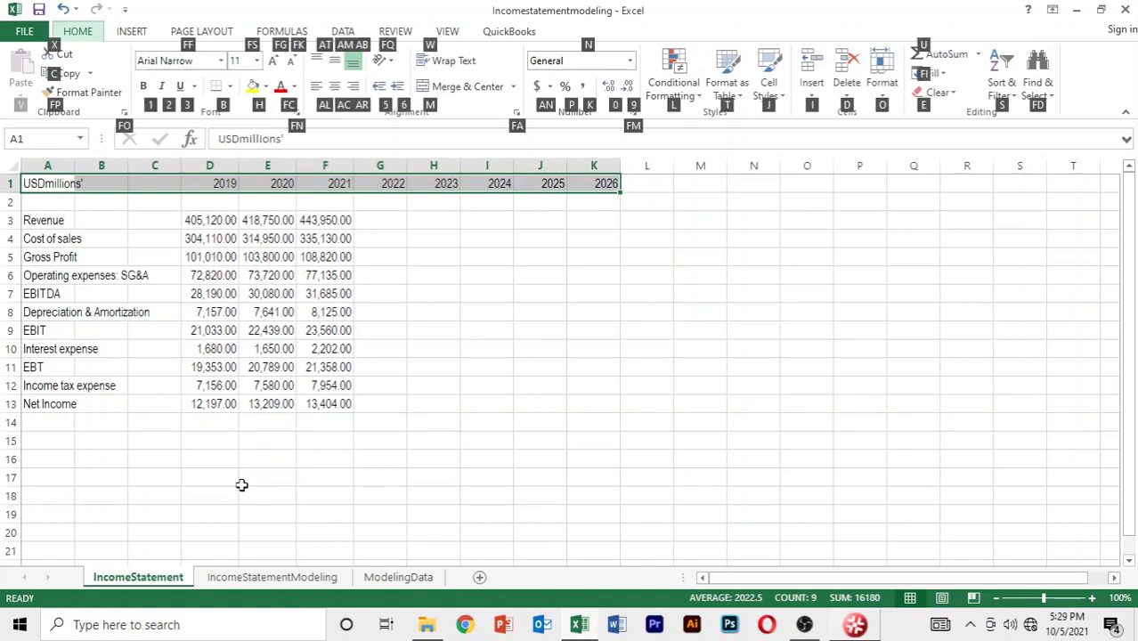
key("h")
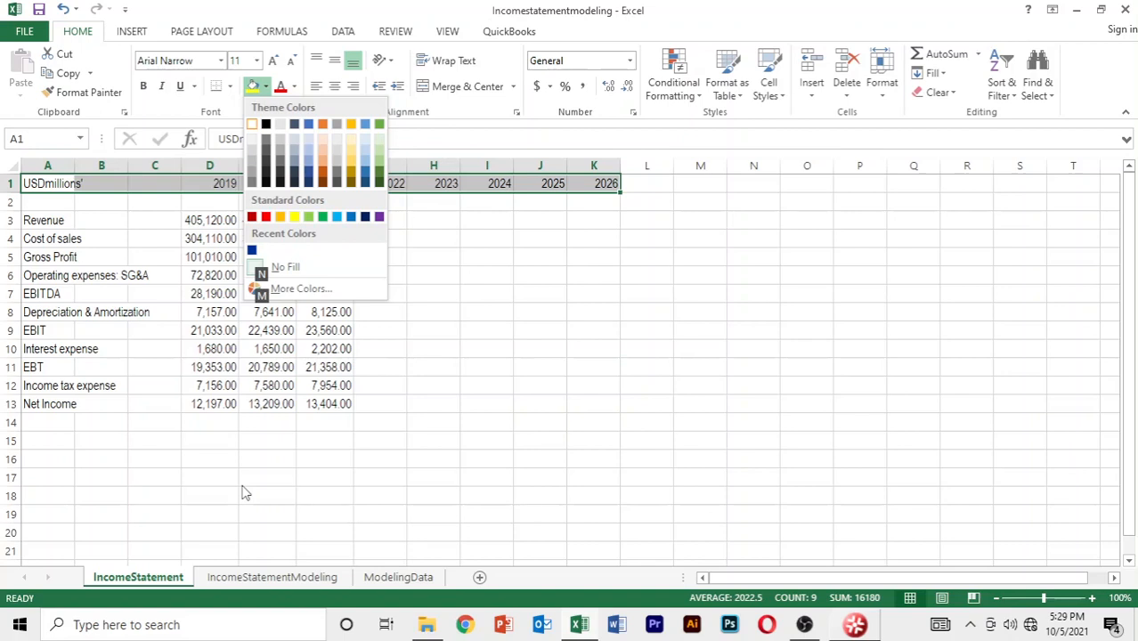
key("Up")
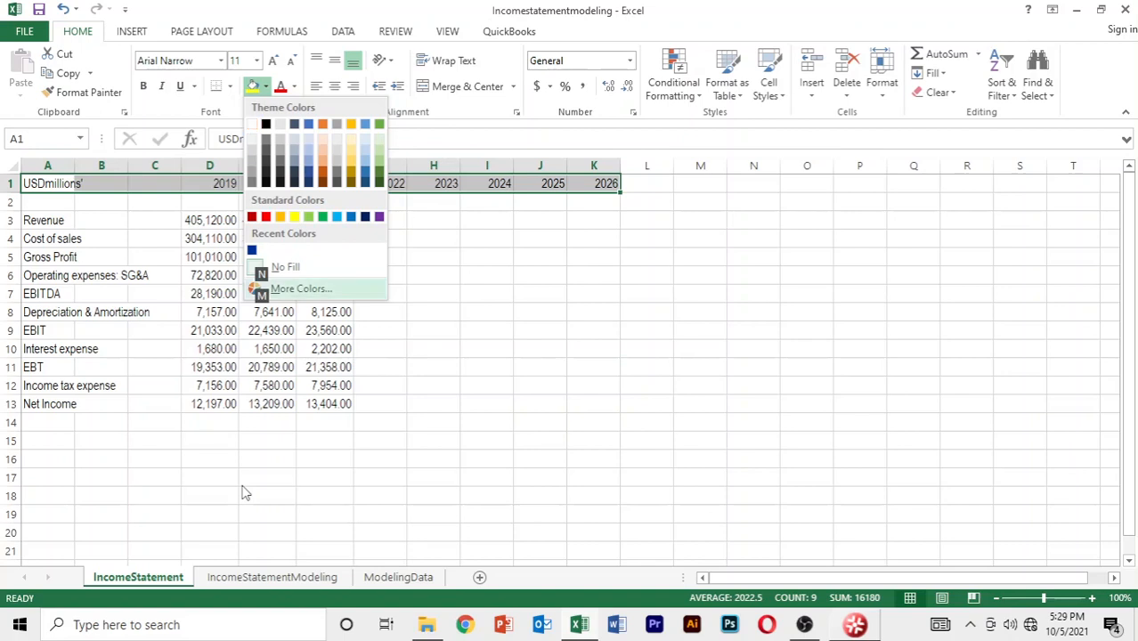
key("Up")
key("Up")
key("Up")
key("Up")
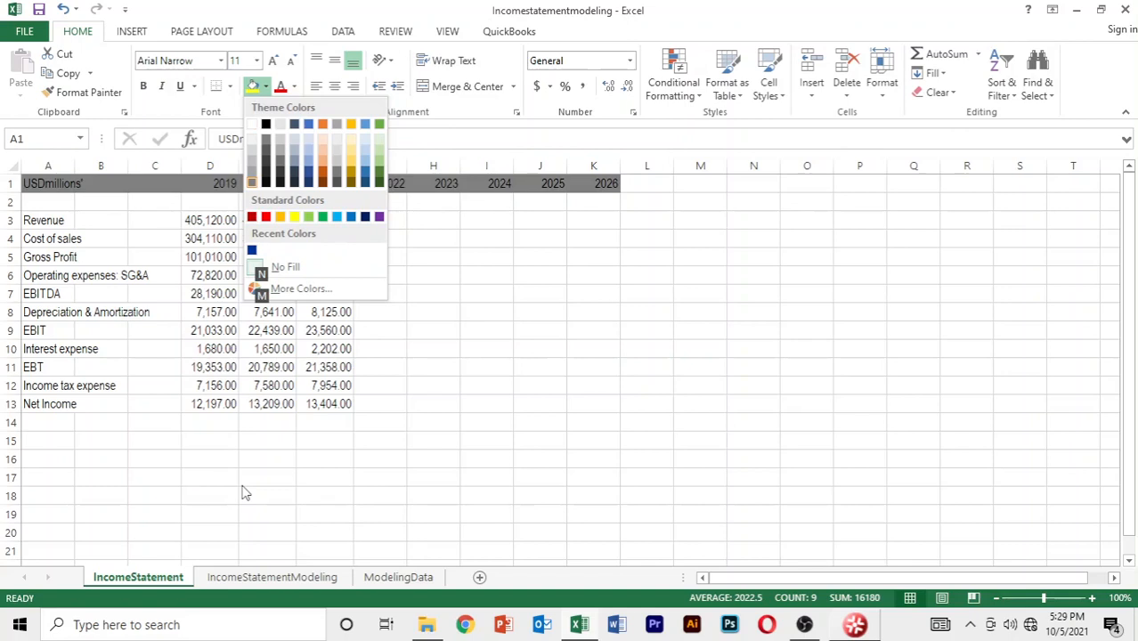
key("Right")
key("Right")
key("Right")
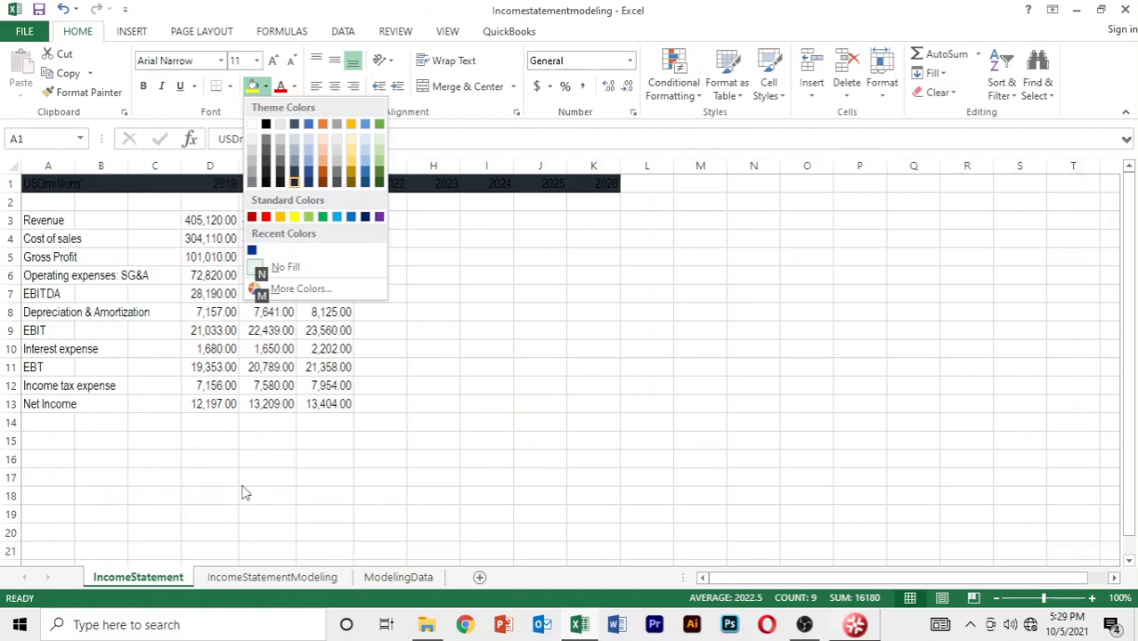
key("Return")
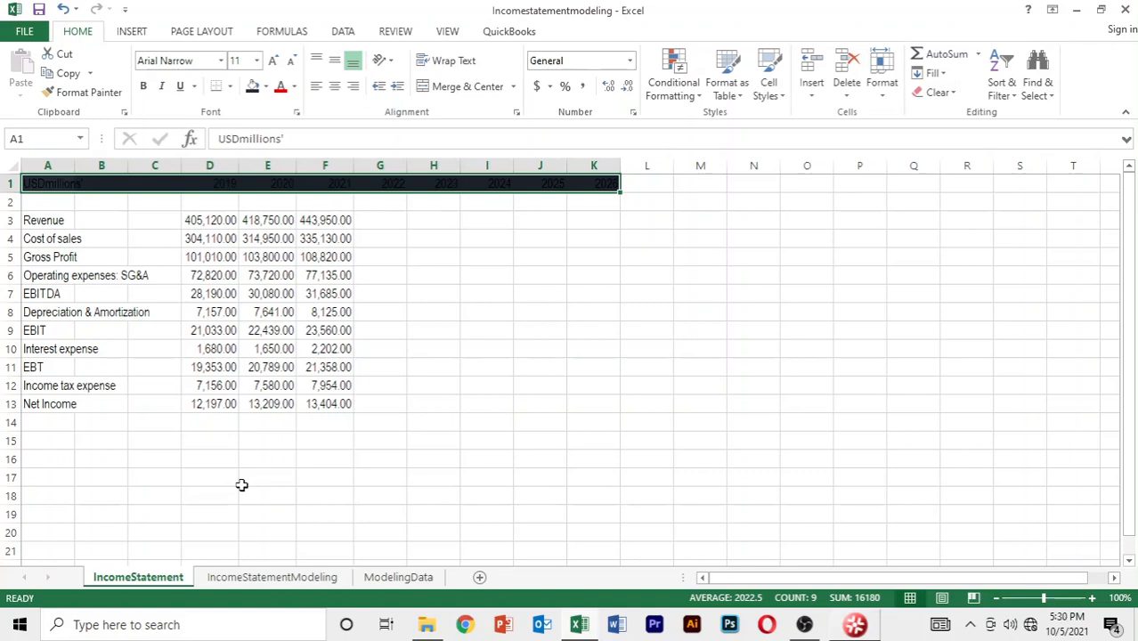
Set the font color of the header row A1:K1 to white.
key("alt")
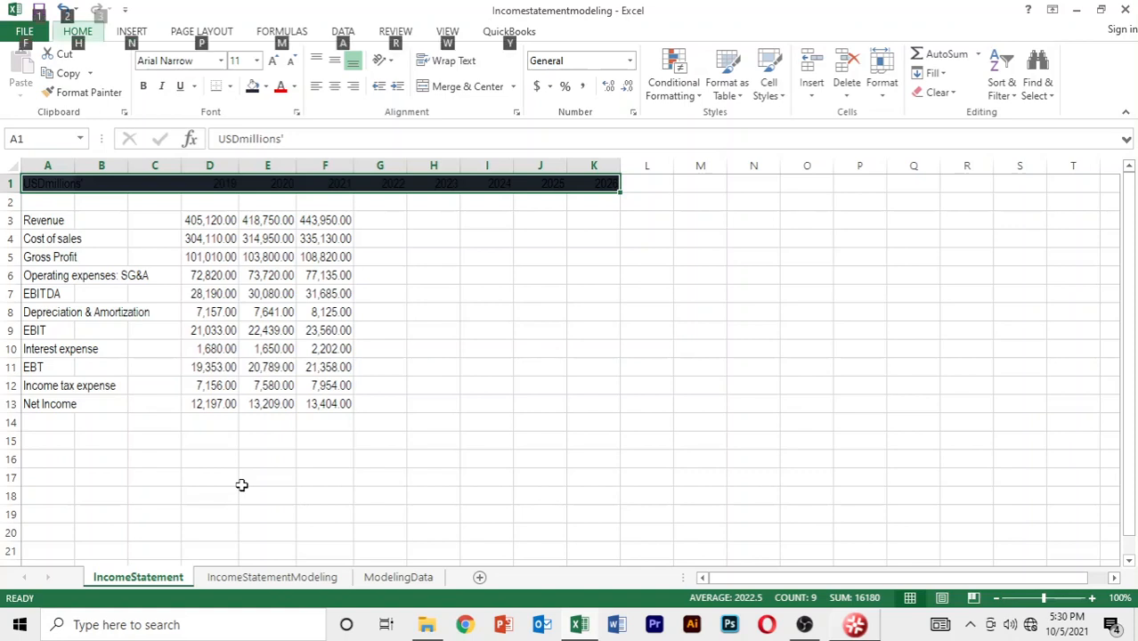
key("h")
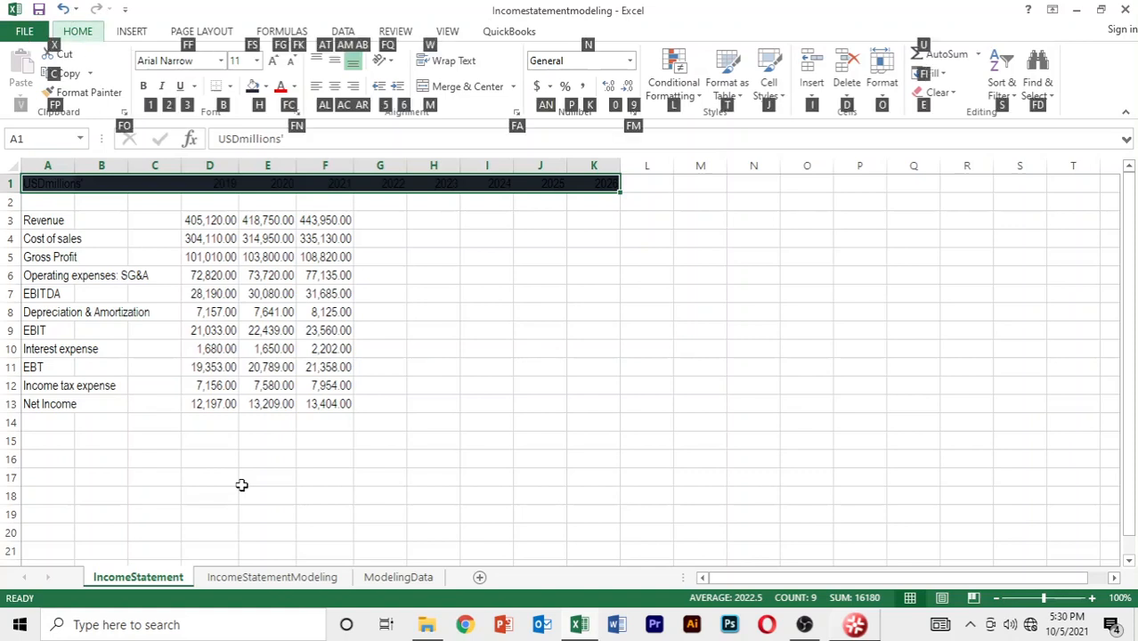
key("f")
key("c")
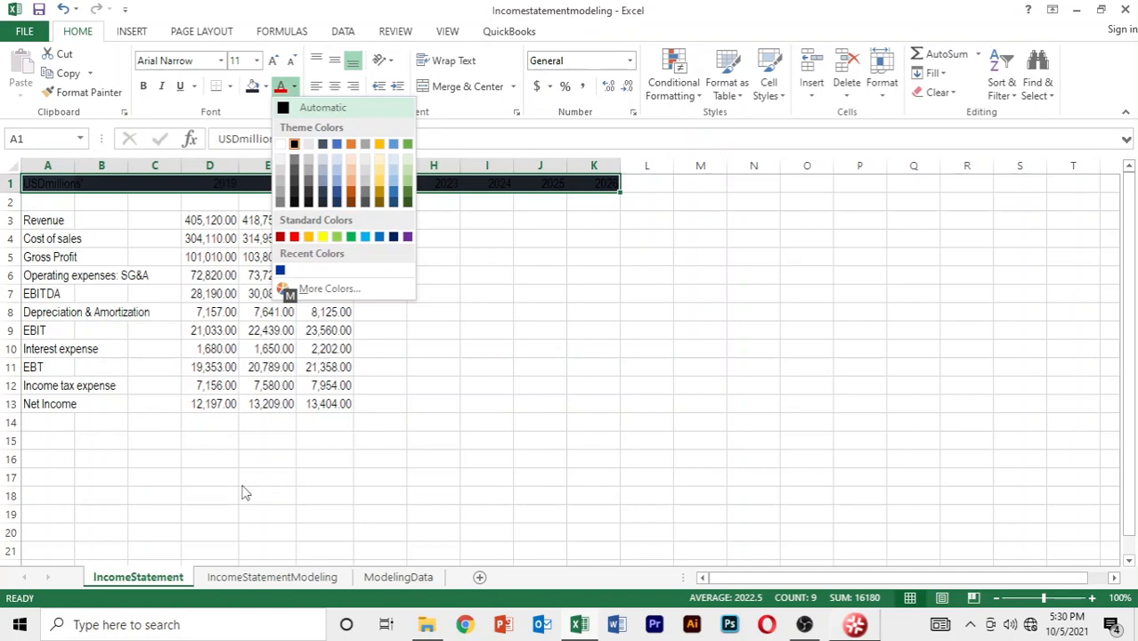
key("Up")
key("Up")
key("Up")
key("Up")
key("Up")
key("Up")
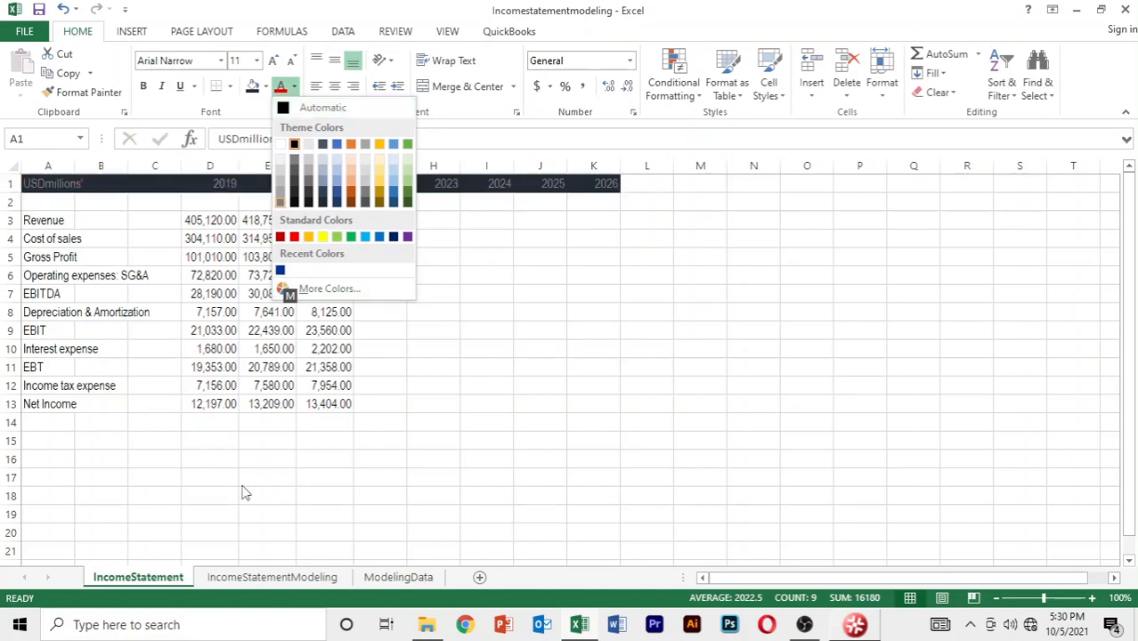
key("Up")
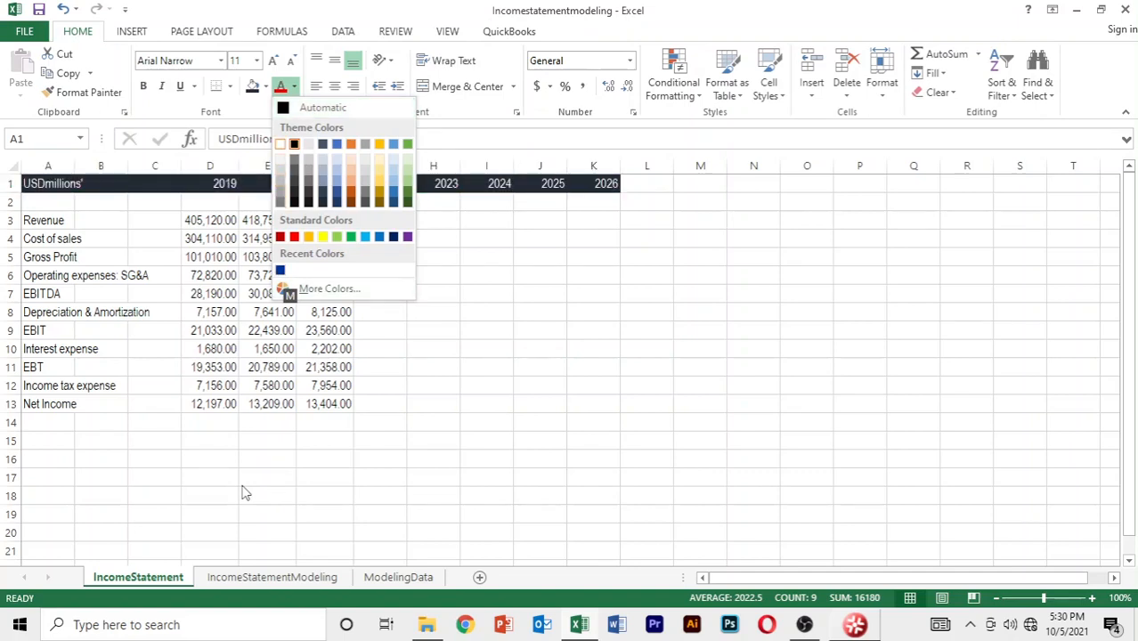
key("Return")
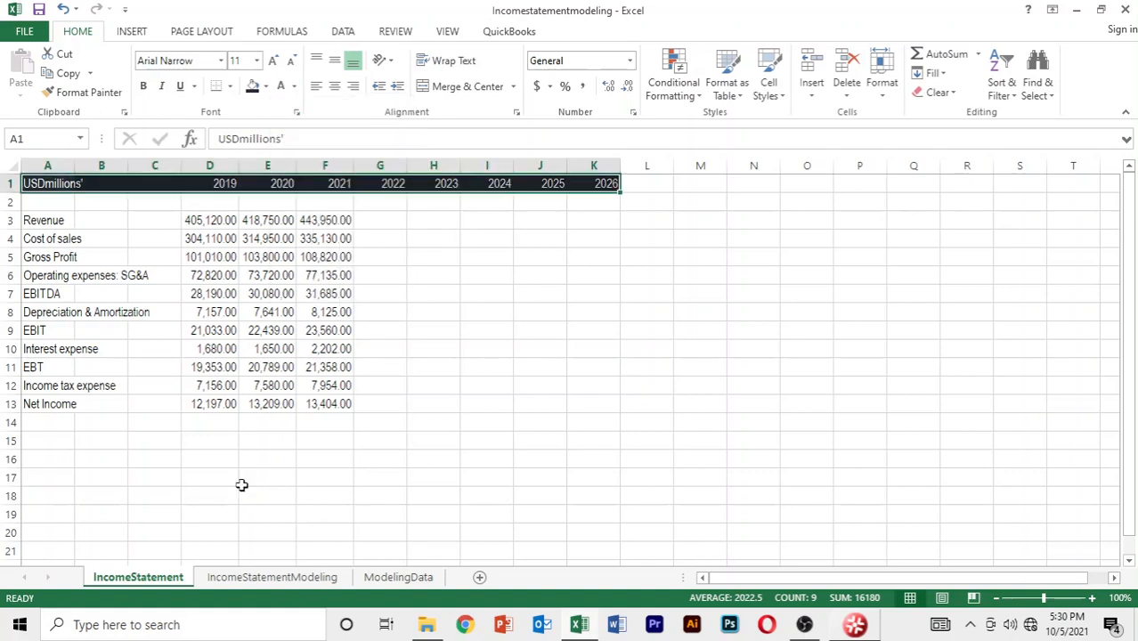
Move to the Revenue label in A3 and save the workbook.
key("Down")
key("Down")
key("ctrl+s")
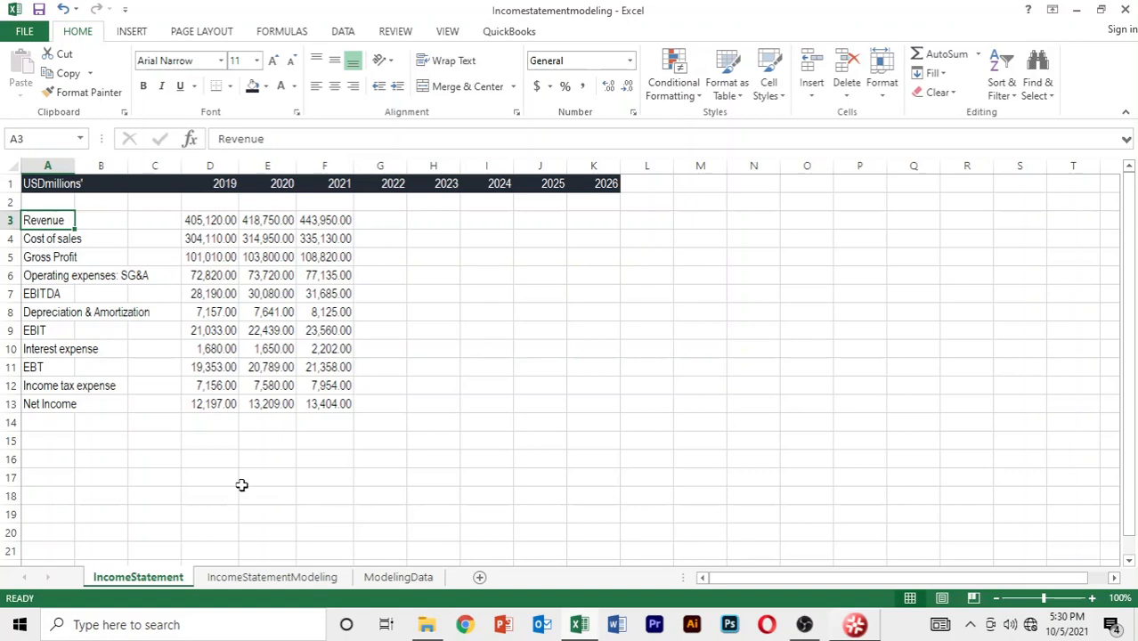
Examine the historical and forecast year headings in row 1, from D1 through H1.
key("Up")
key("Up")
key("Right")
key("Right")
key("Right")
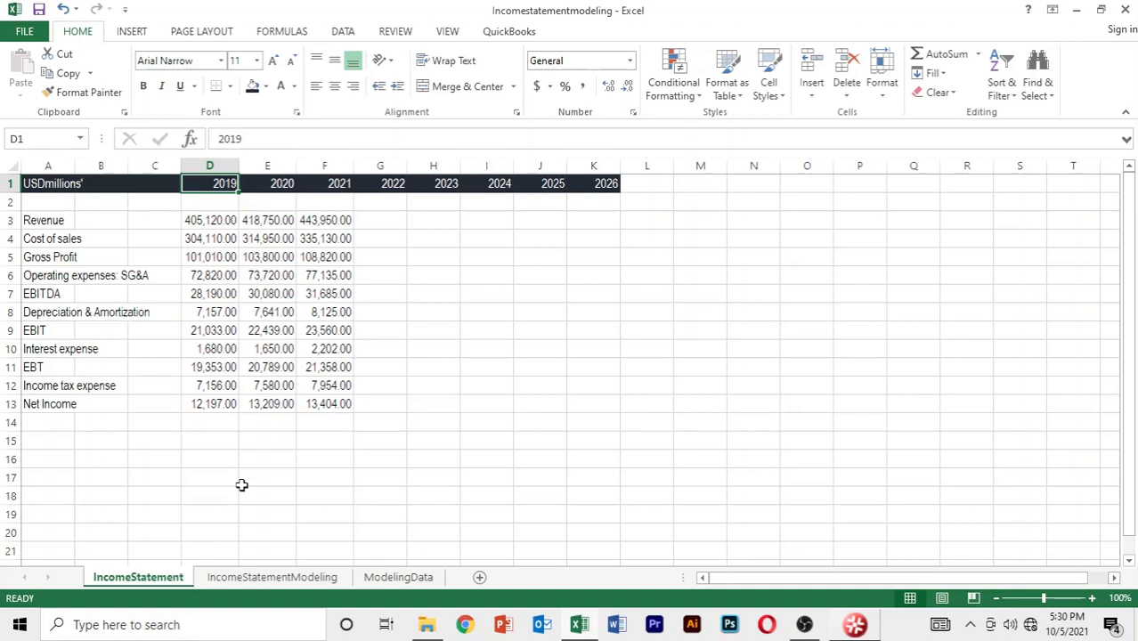
key("Right")
key("Right")
key("Right")
key("Right")
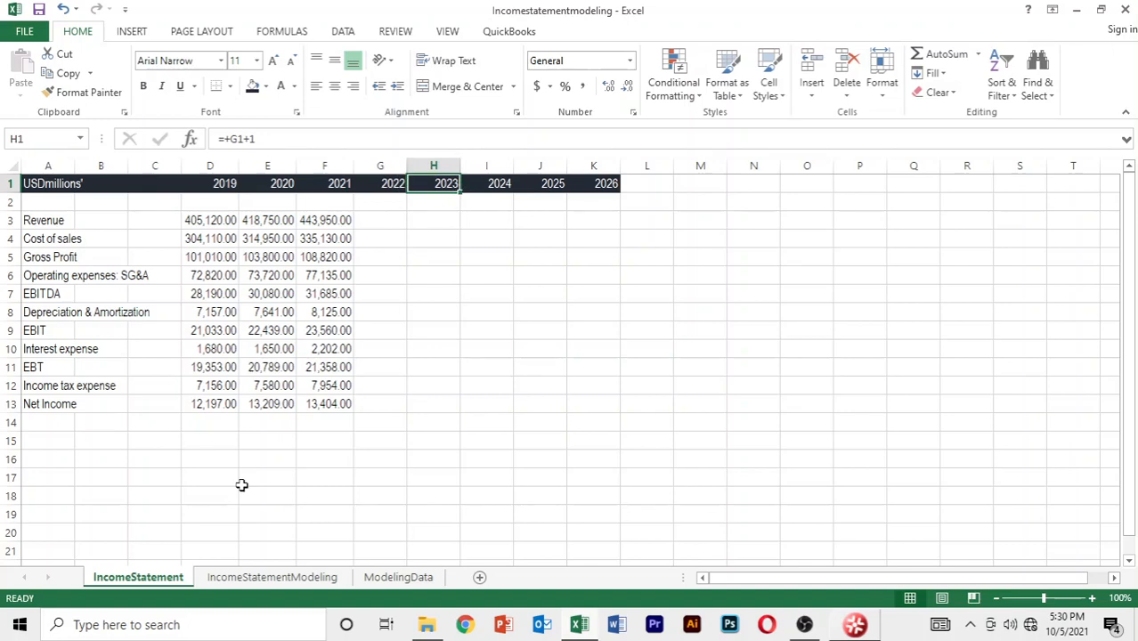
key("Left")
key("Left")
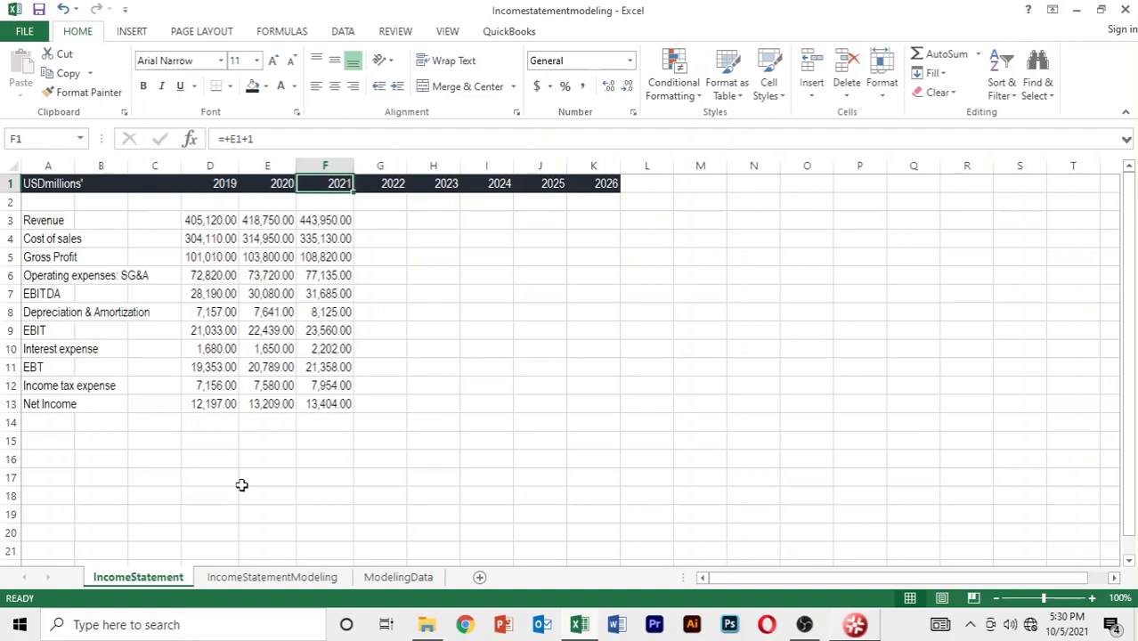
key("Right")
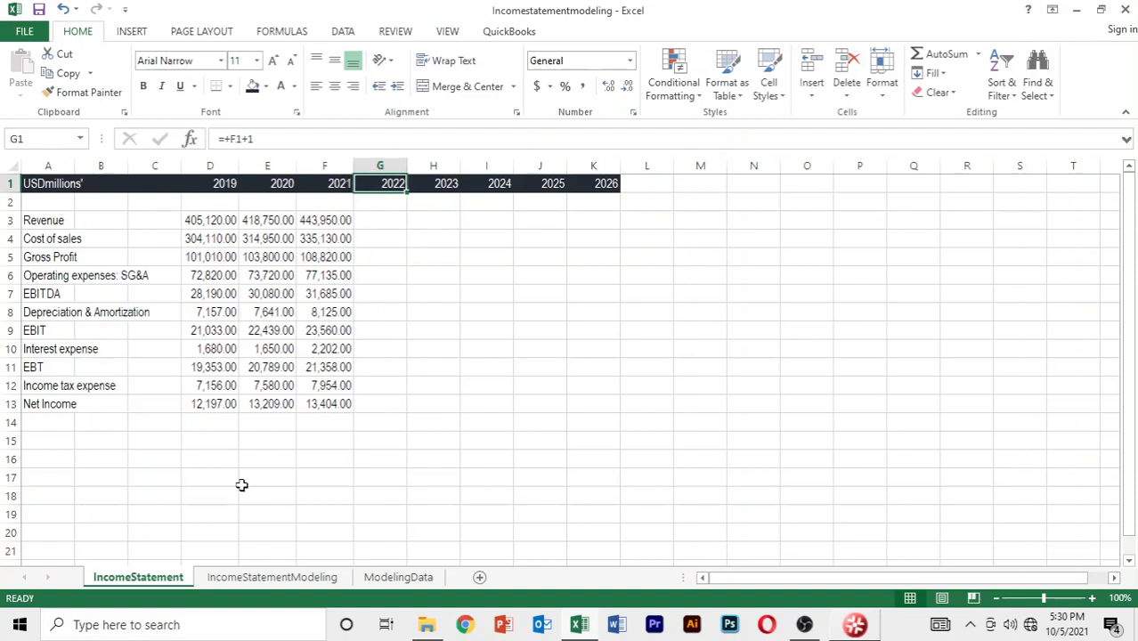
Apply the custom number format 0"H" to the historical year headings 2019–2021 in D1:F1.
key("Left")
key("Left")
key("Left")
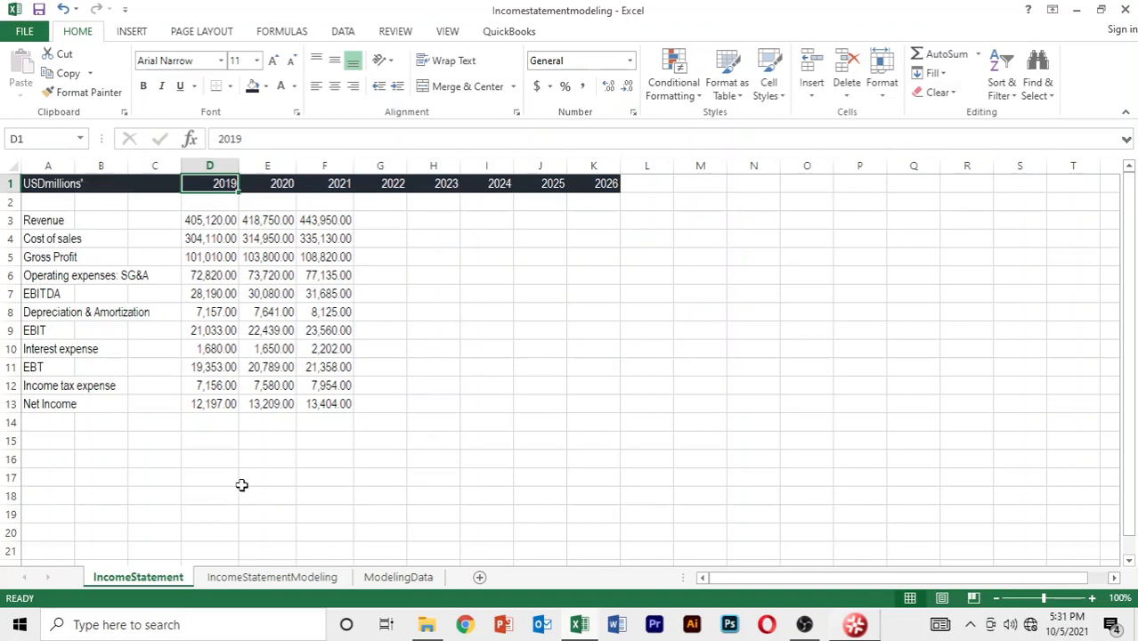
key("shift+Right")
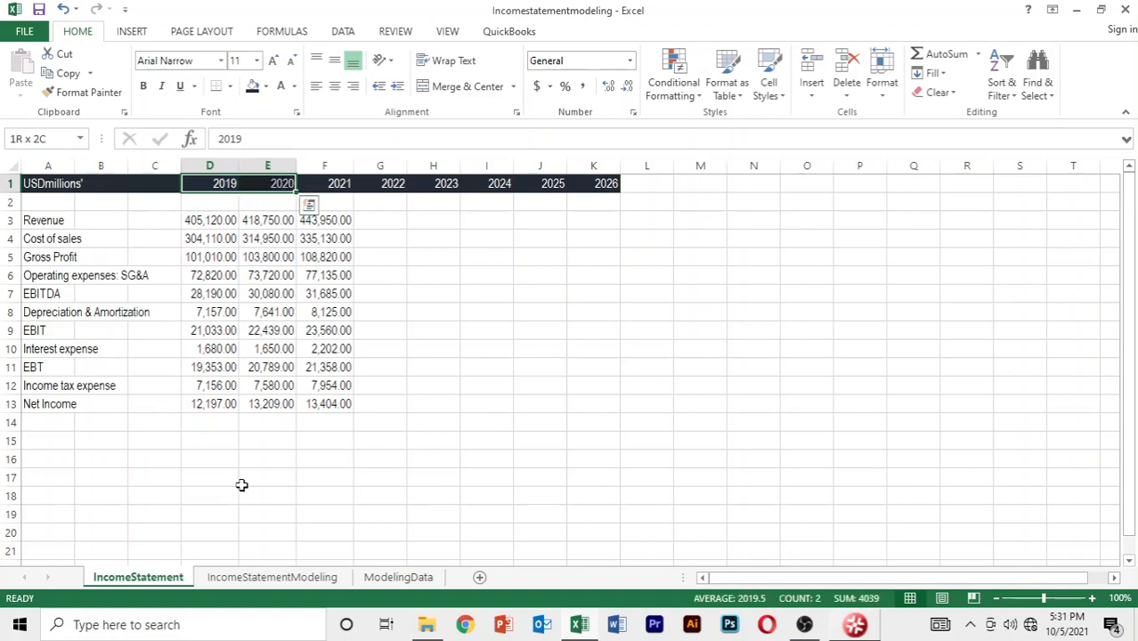
key("shift+Right")
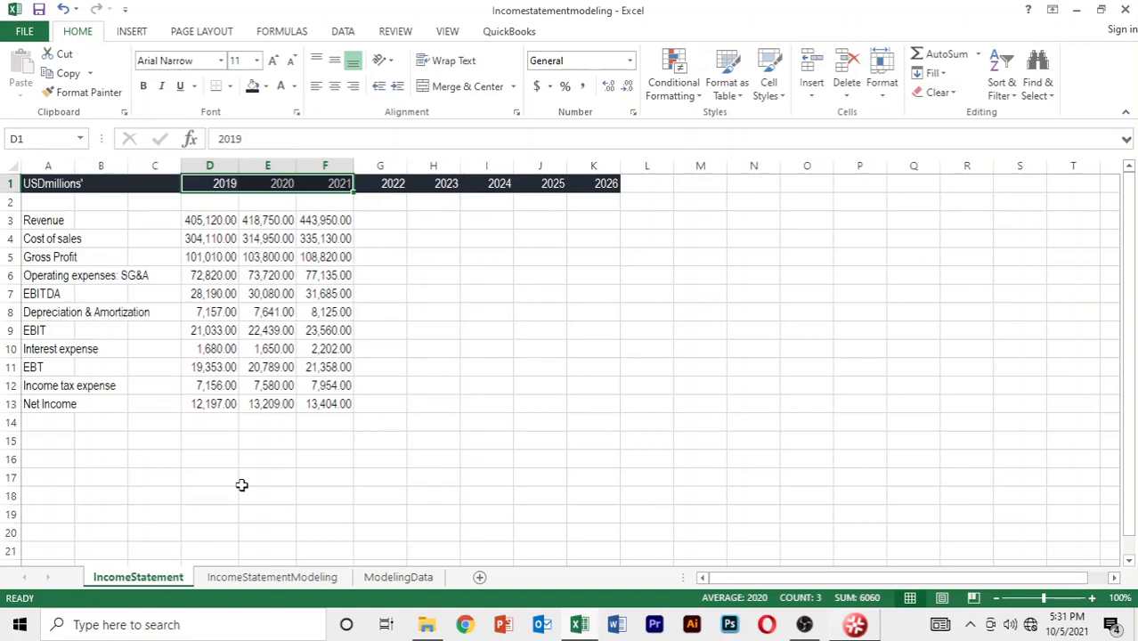
key("ctrl+shift+f")
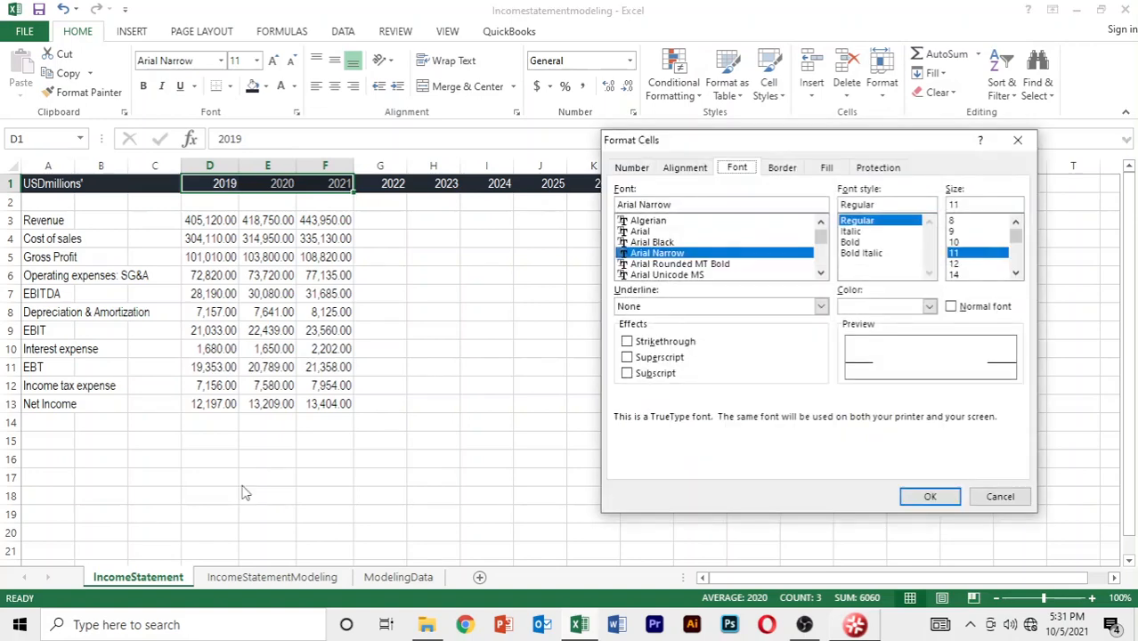
left_click(642, 169)
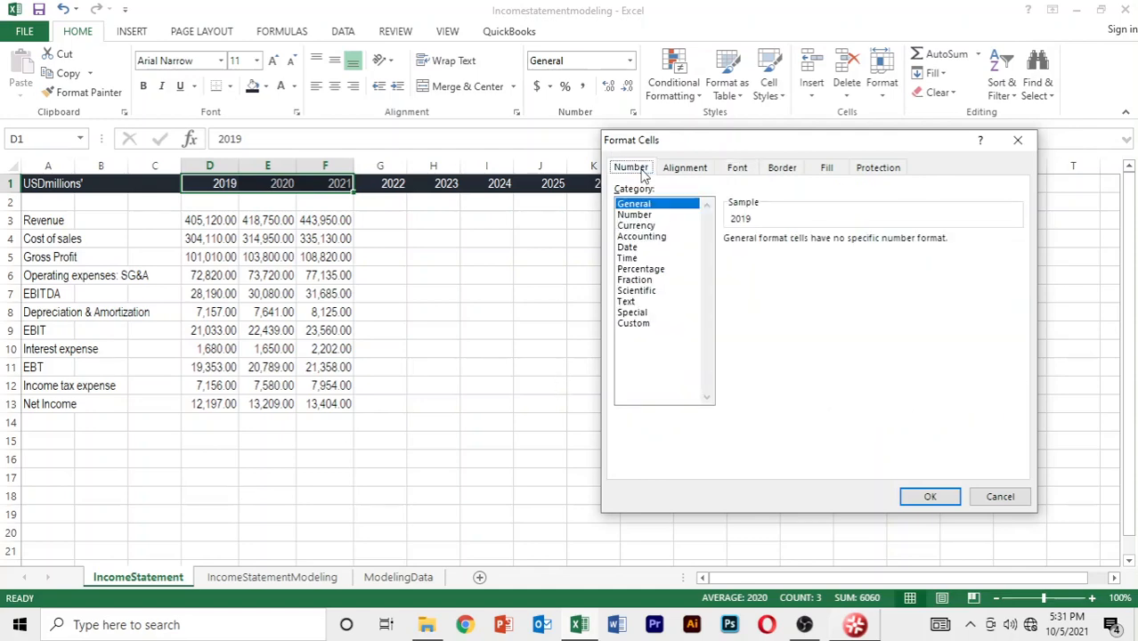
left_click(636, 325)
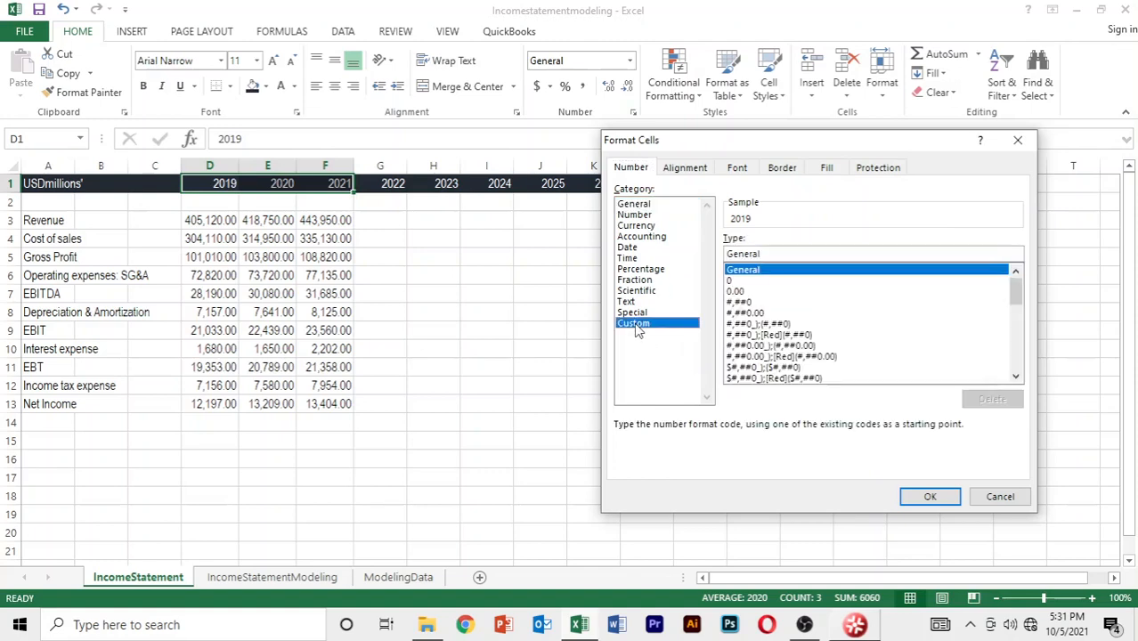
left_click(734, 281)
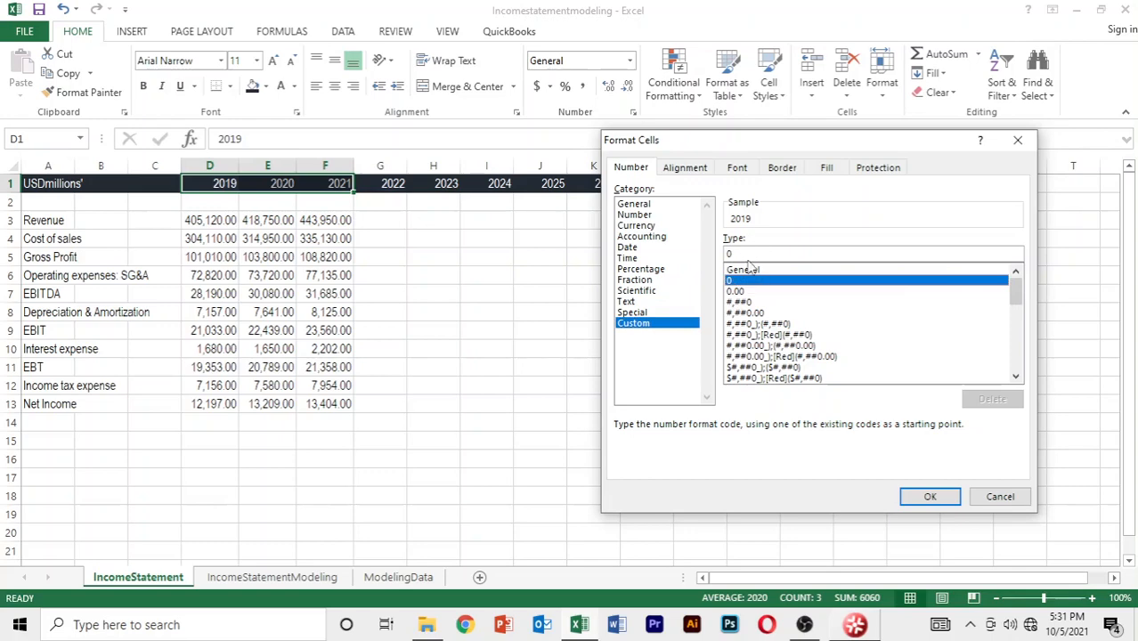
left_click(750, 255)
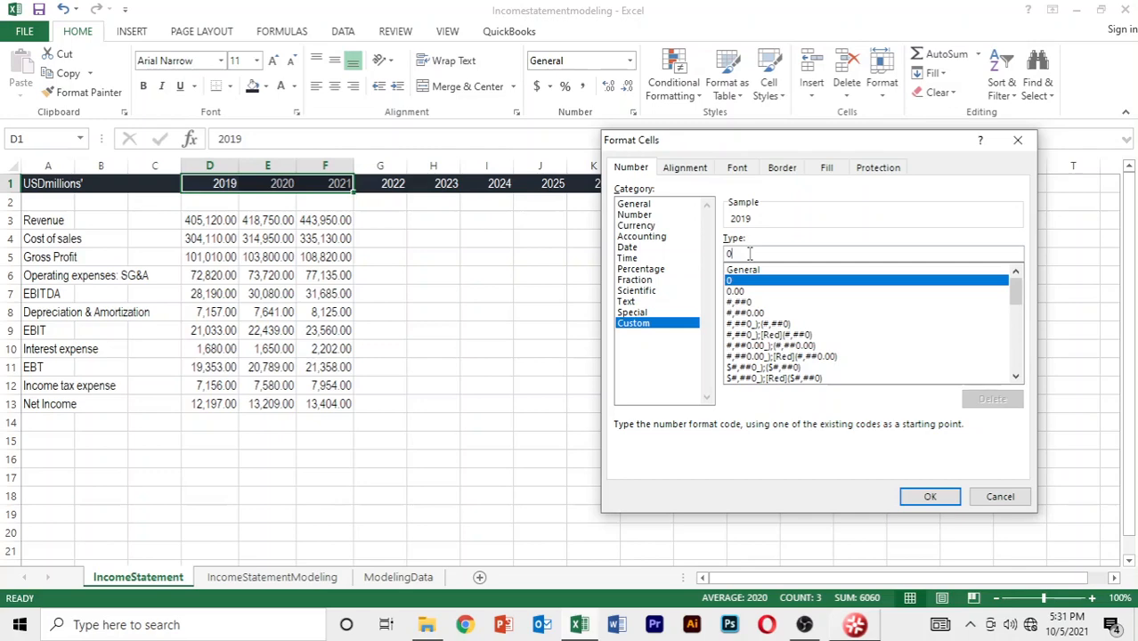
type("\"")
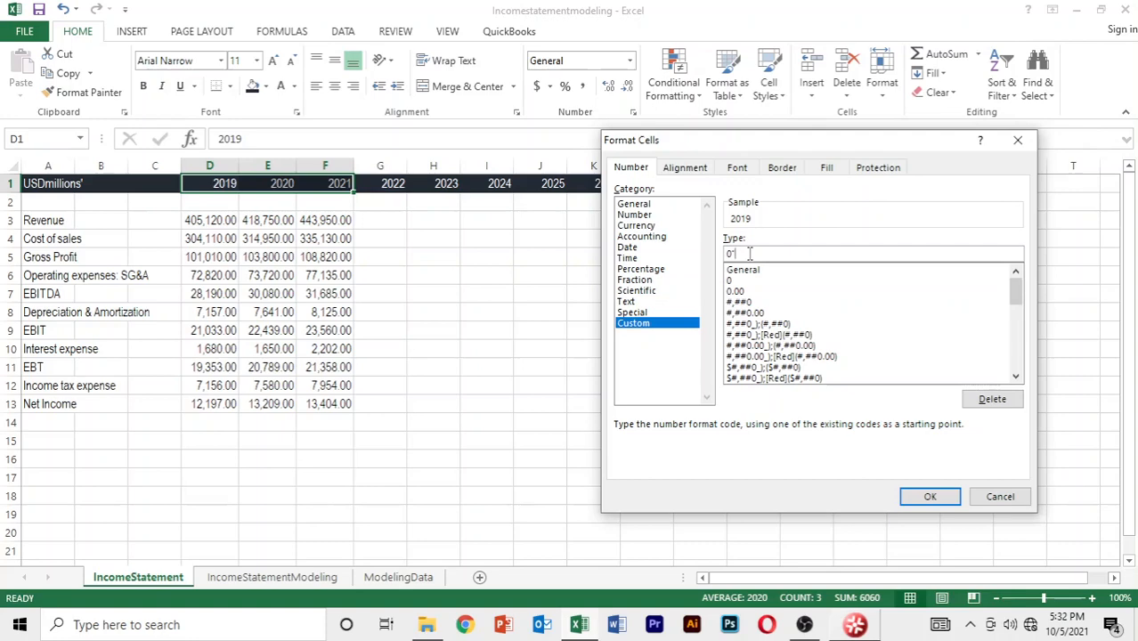
type("H")
type("\"")
left_click(930, 497)
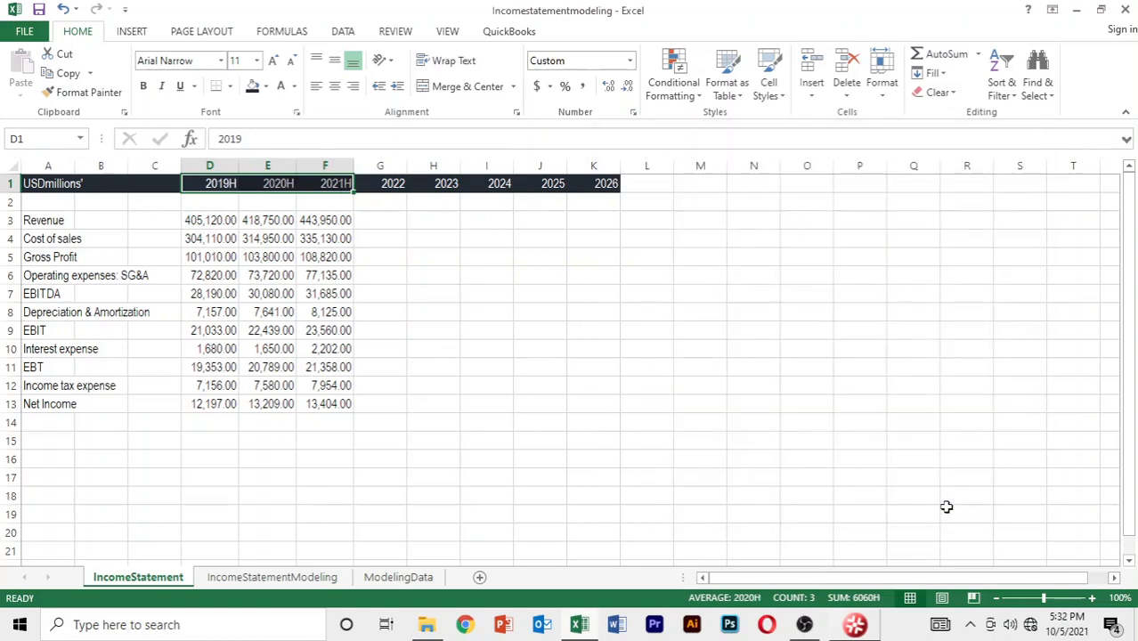
key("Down")
key("Up")
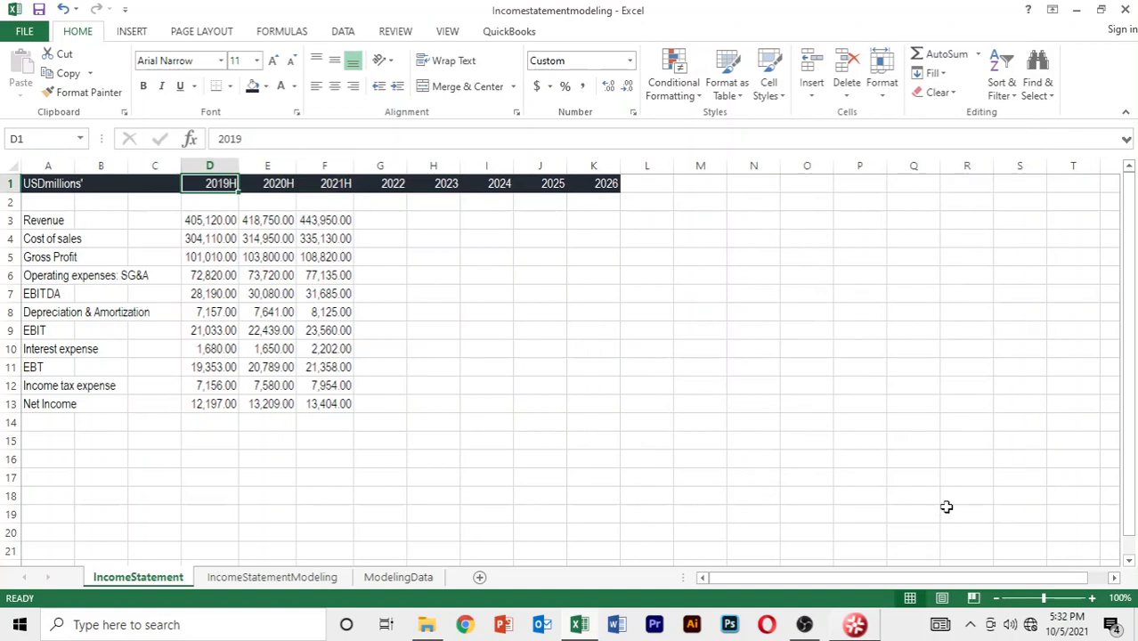
Apply the custom number format 0"F" to the forecast year headings 2022–2026 in G1:K1.
key("Right")
key("Right")
key("Right")
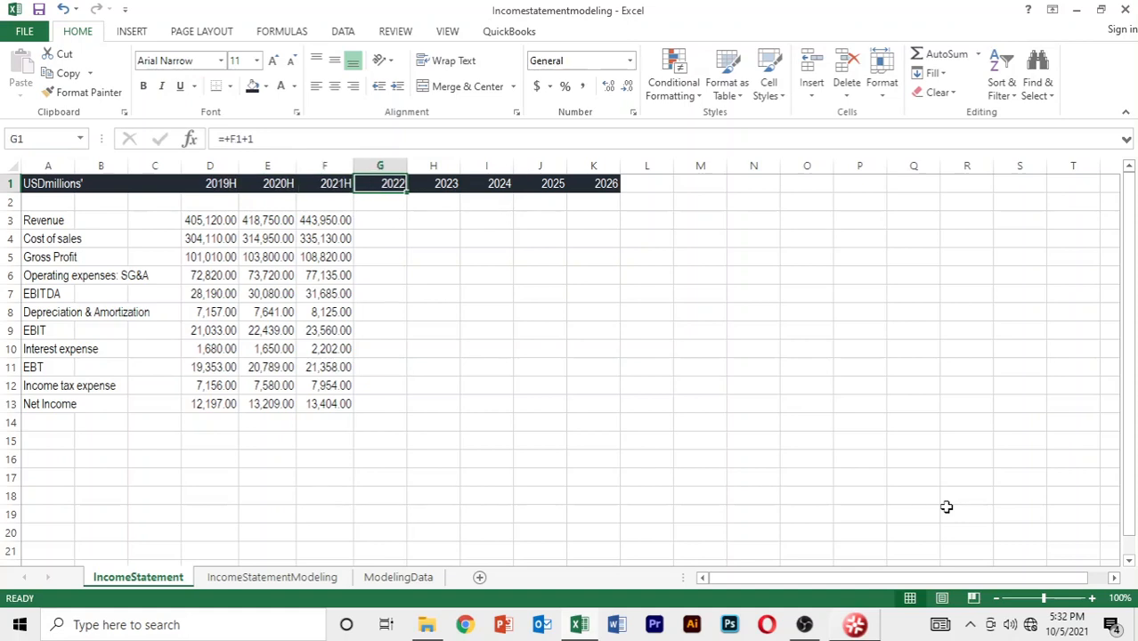
key("shift+Right")
key("shift+Right")
key("shift+Right")
key("shift+Right")
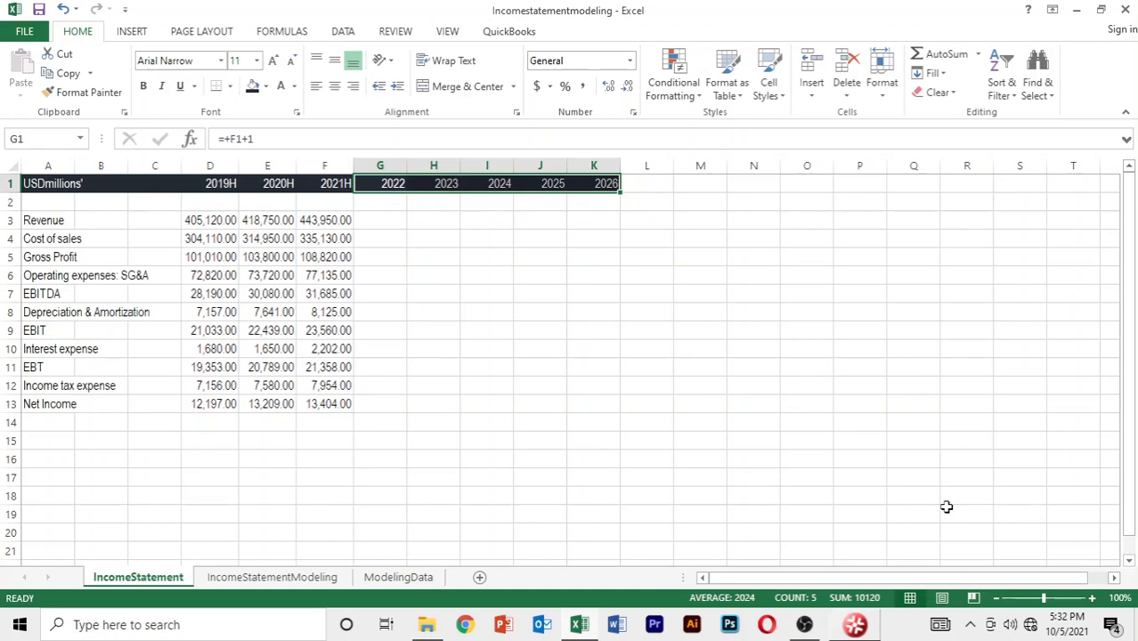
key("ctrl+1")
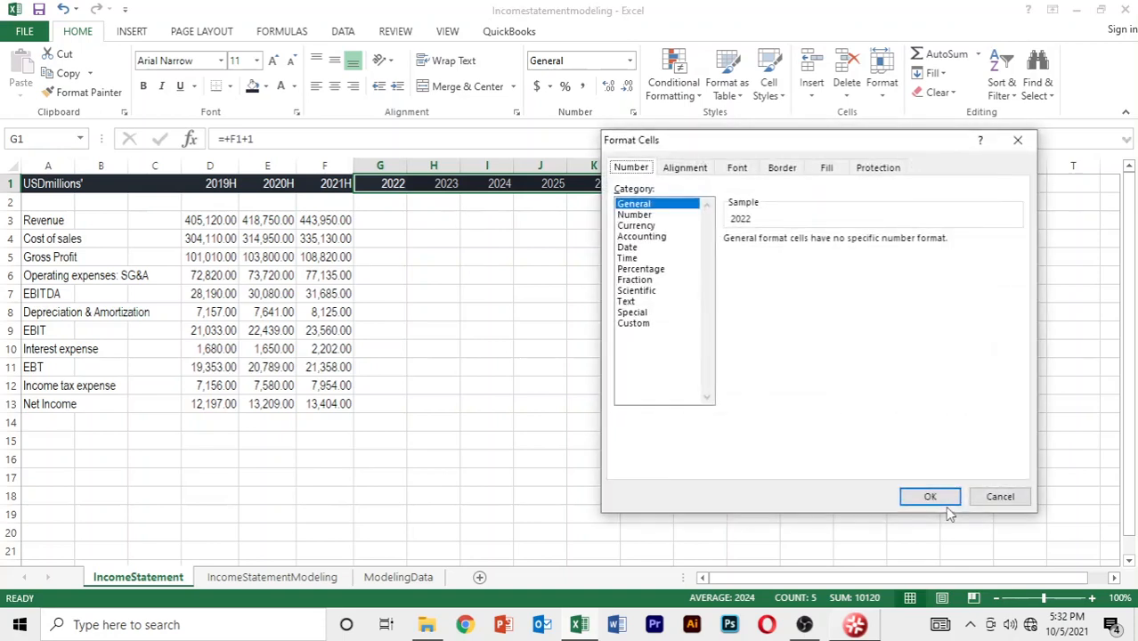
left_click(634, 324)
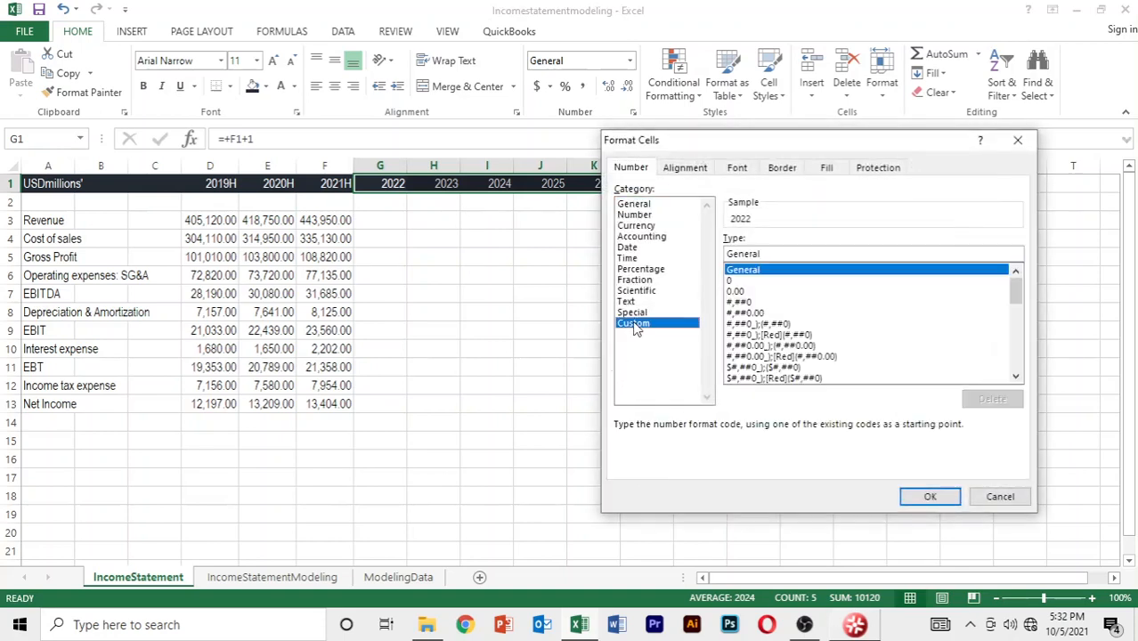
left_click(730, 281)
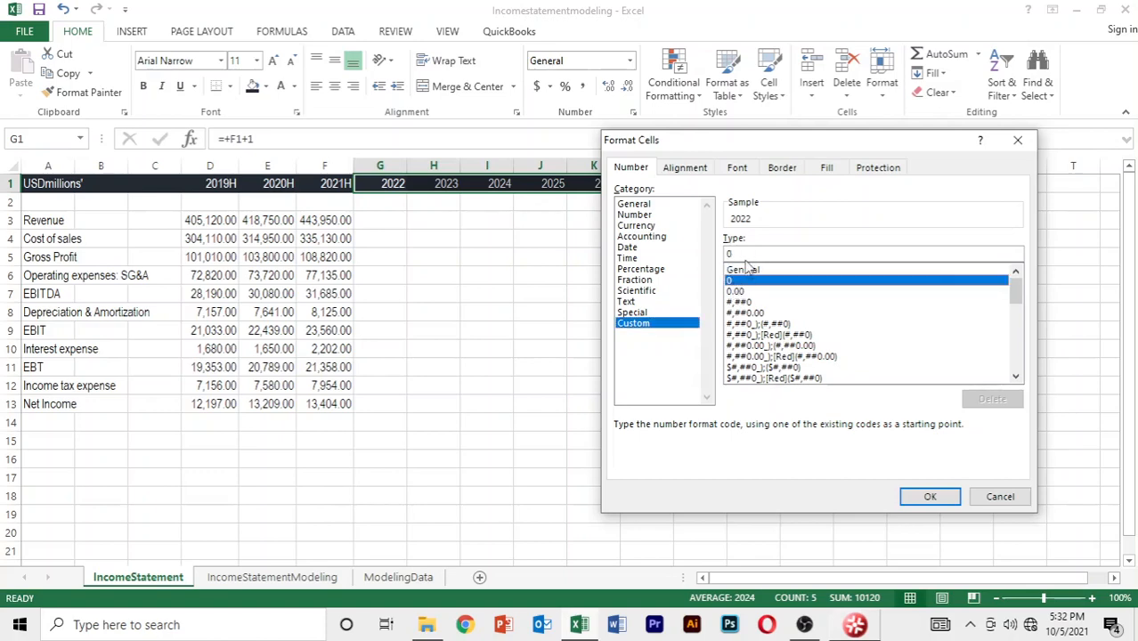
left_click(746, 255)
type("\"")
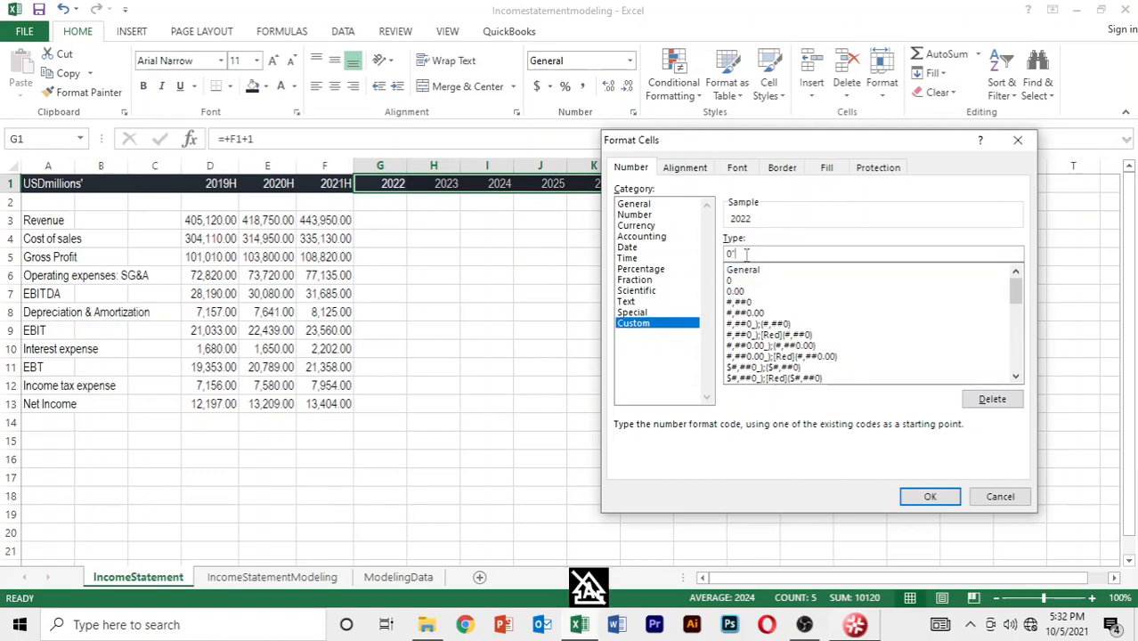
type("F")
key("Return")
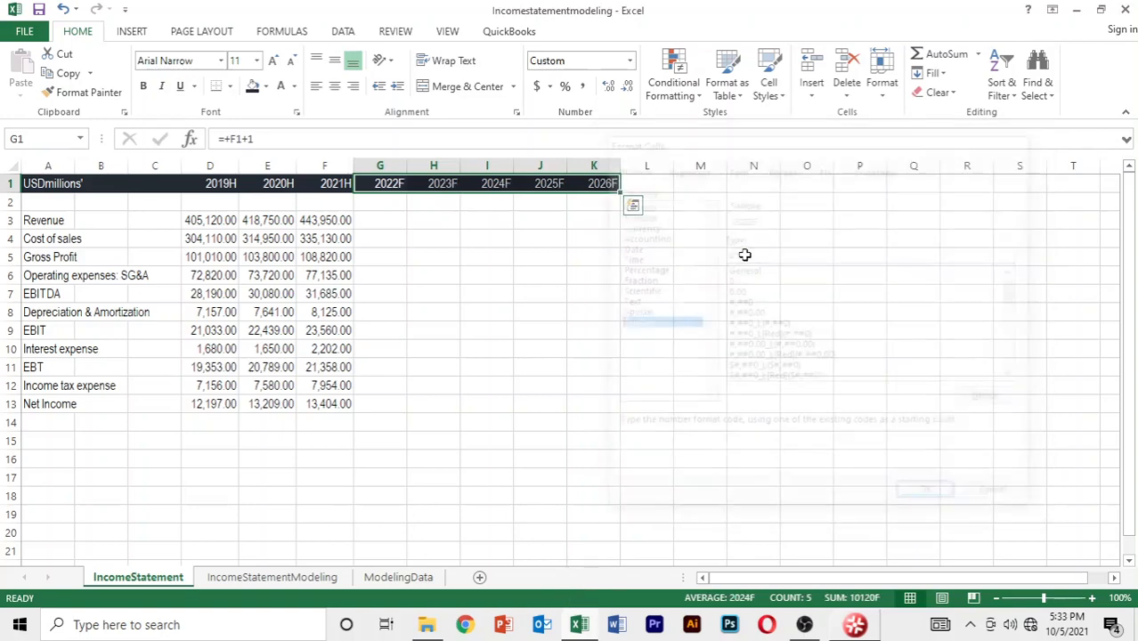
Make all the year headings in D1:K1 bold.
left_click(457, 315)
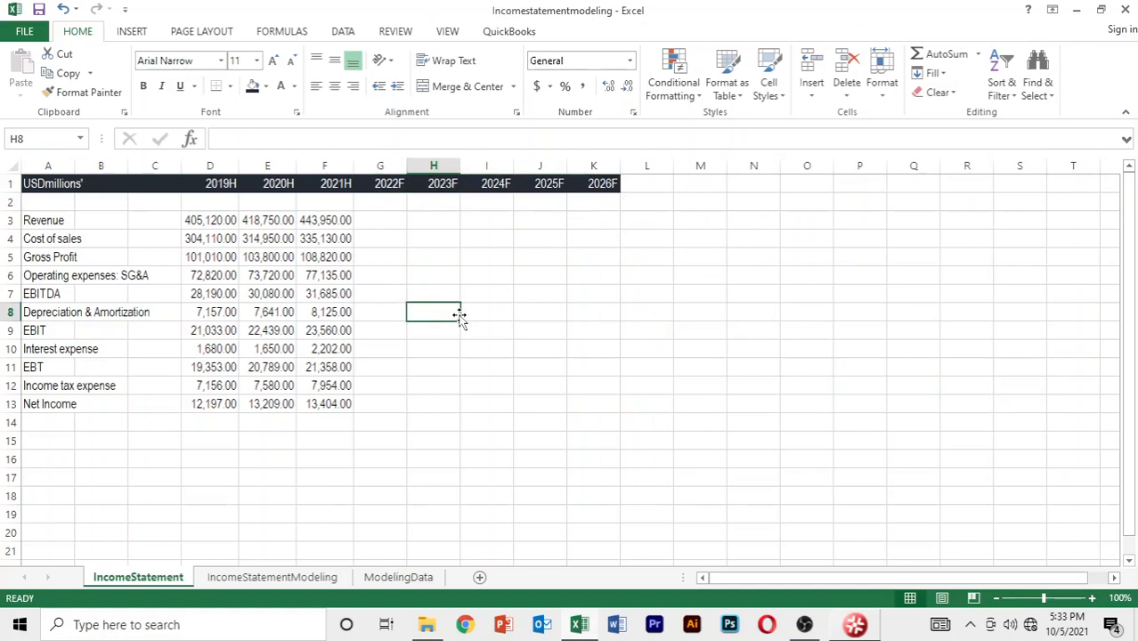
key("Up")
key("Up")
key("Up")
key("Up")
key("Up")
key("Up")
key("Up")
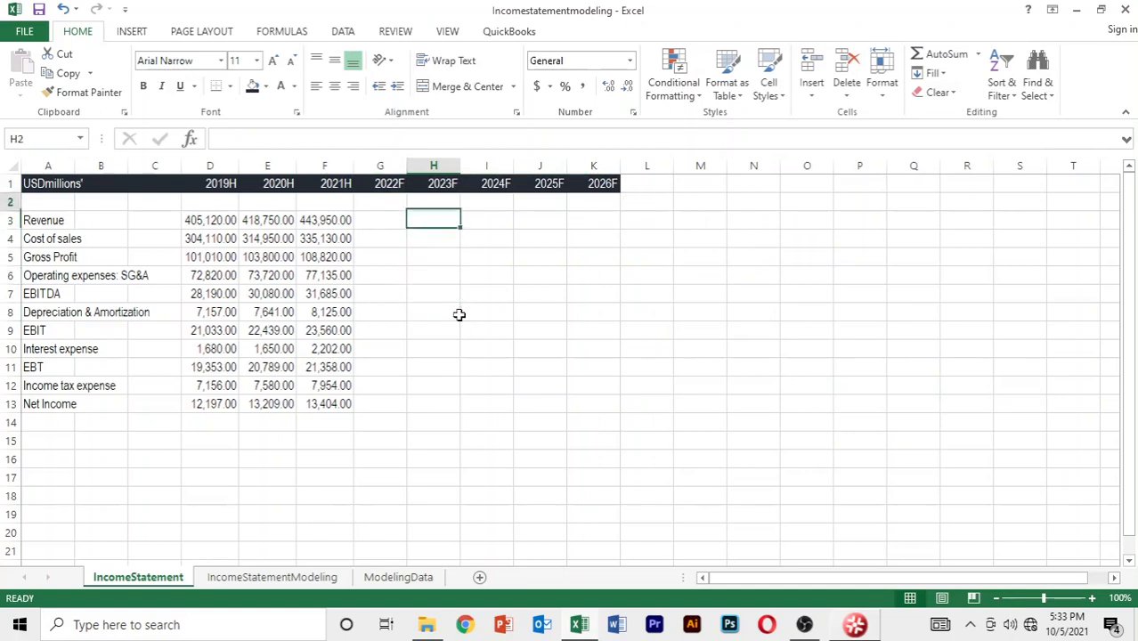
key("Left")
key("Left")
key("Left")
key("Left")
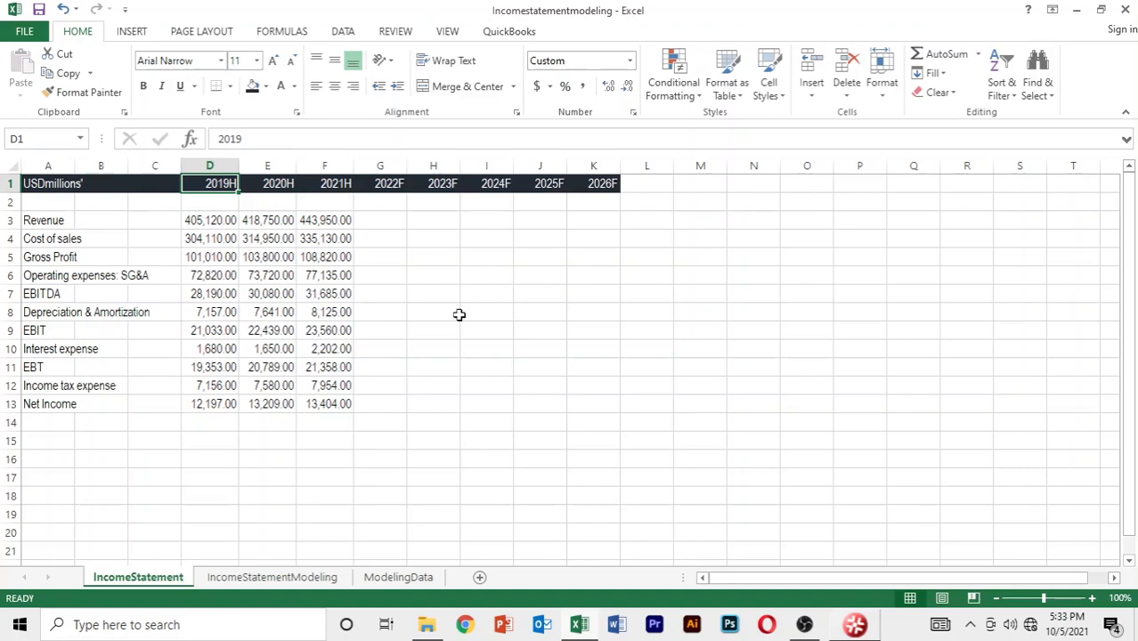
key("shift+Right")
key("shift+Right")
key("shift+Right")
key("shift+Right")
key("shift+Right")
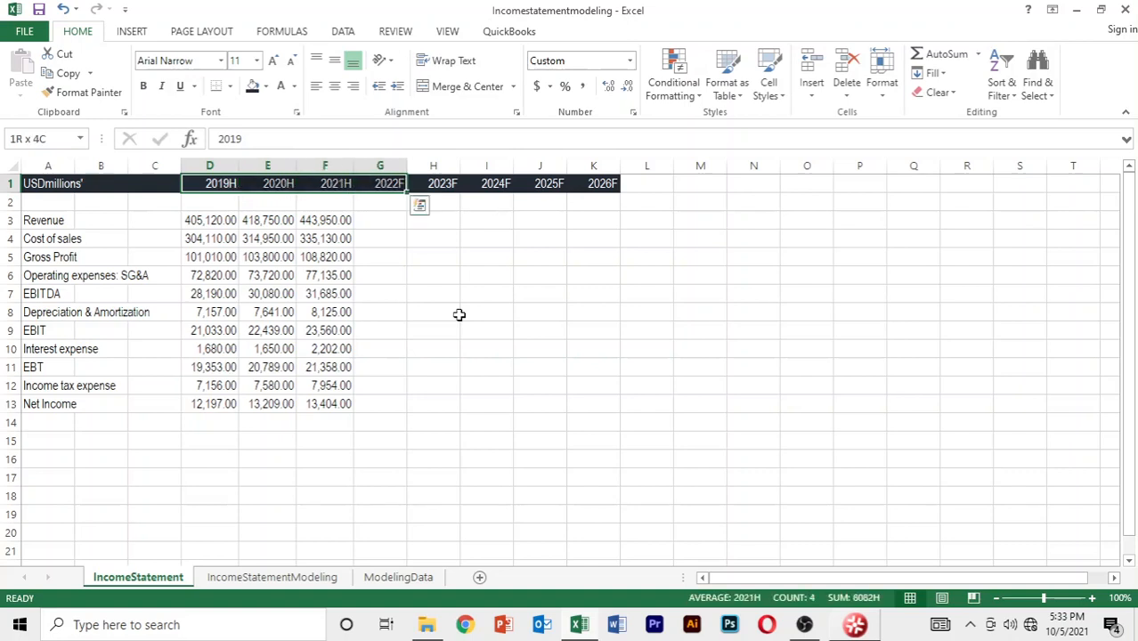
key("shift+Right")
key("shift+Right")
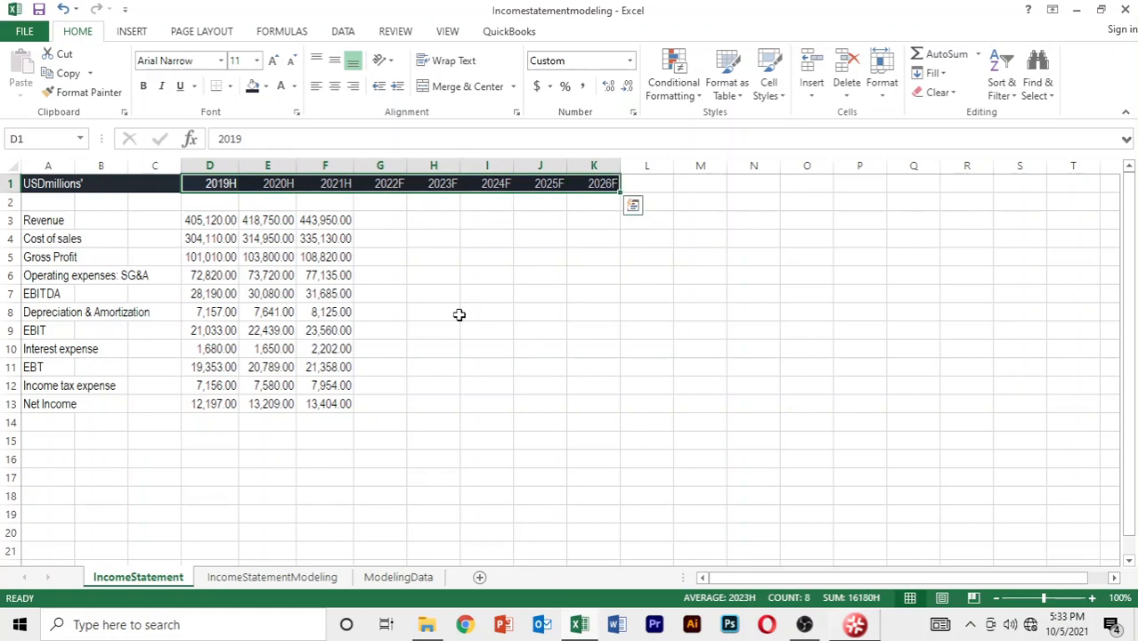
key("ctrl+b")
key("ctrl+q")
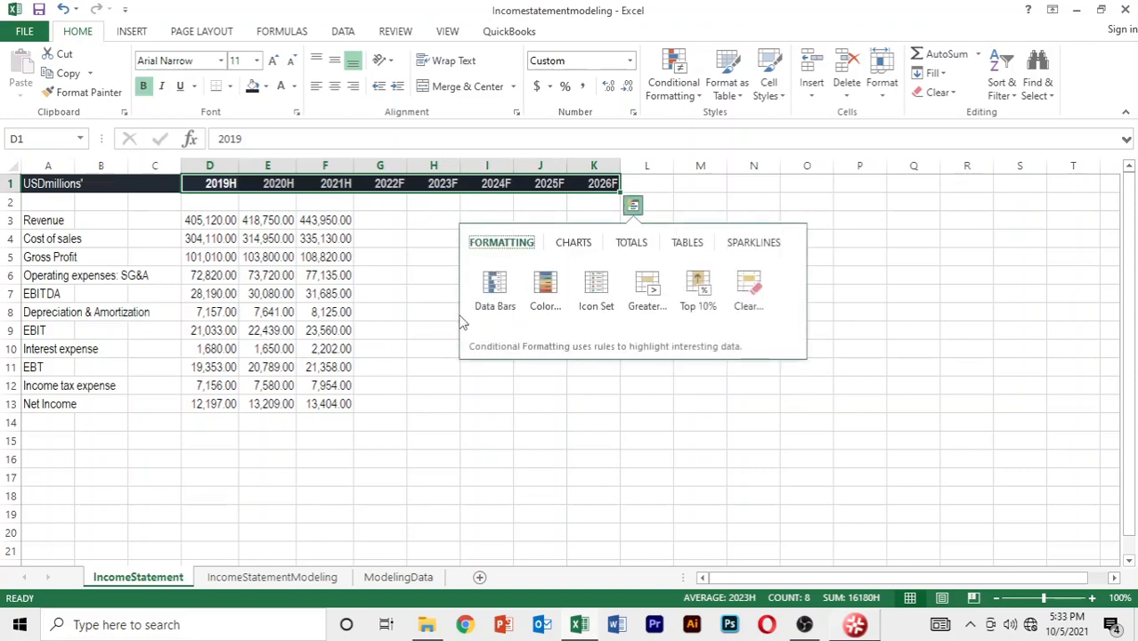
left_click(387, 367)
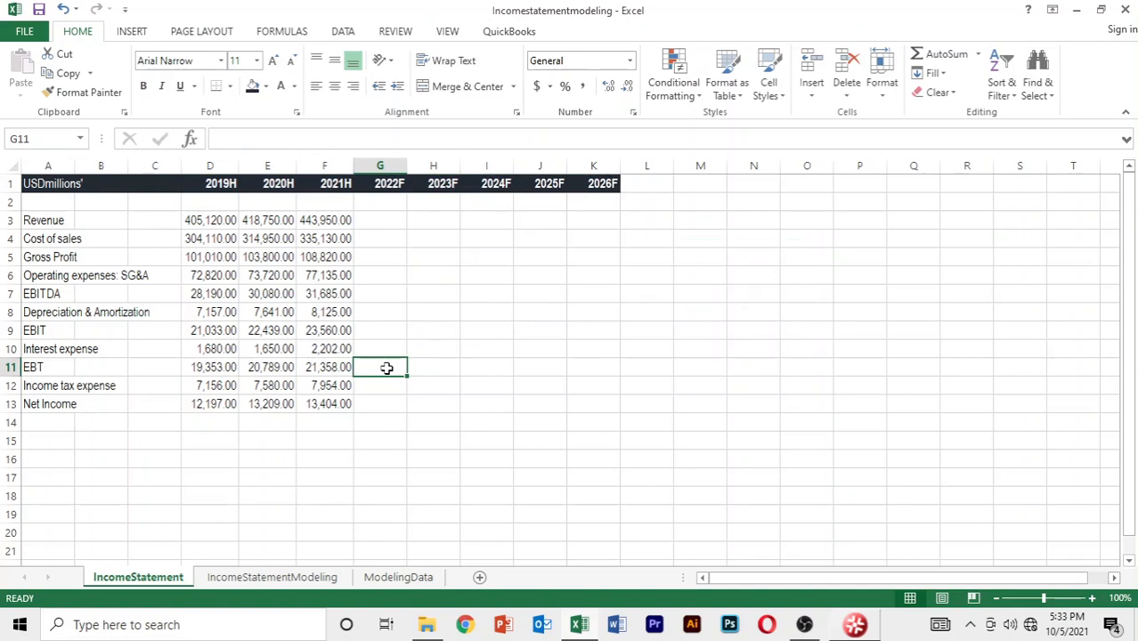
key("Up")
key("Up")
key("Up")
key("Up")
key("Up")
key("Up")
key("Up")
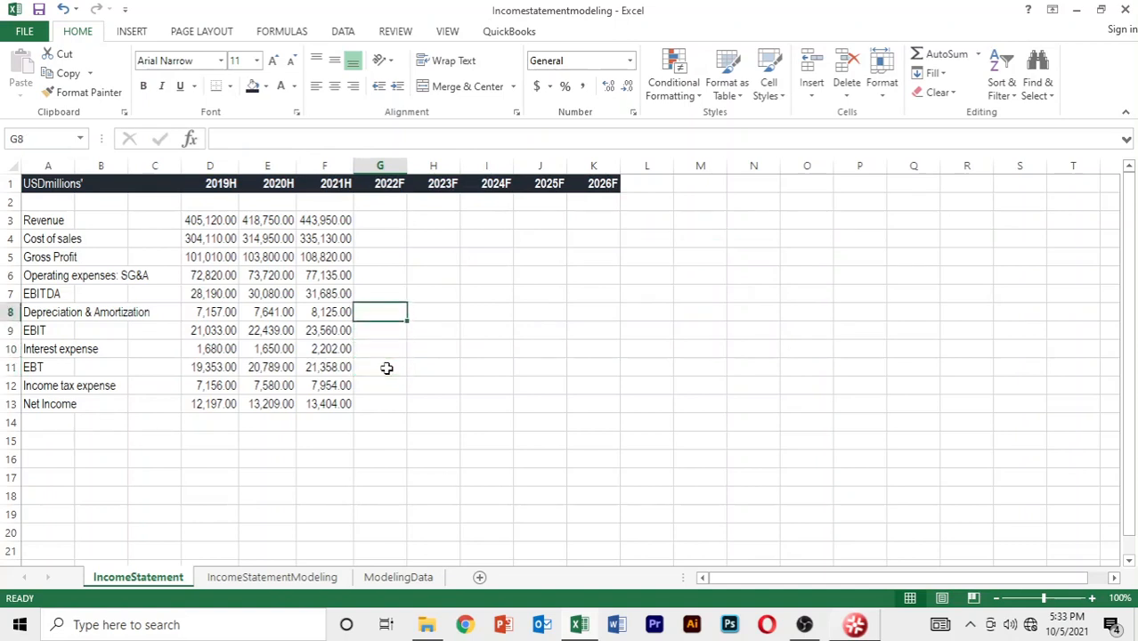
key("Down")
key("Down")
key("Down")
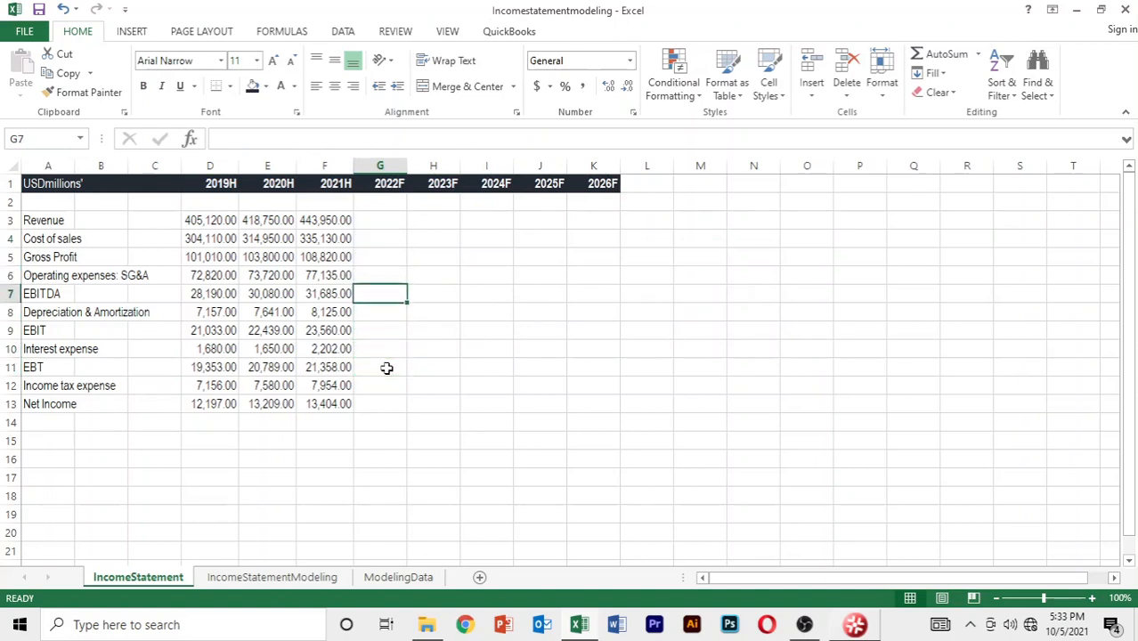
Clear the historical Gross Profit formulas from D5:F5.
key("Up")
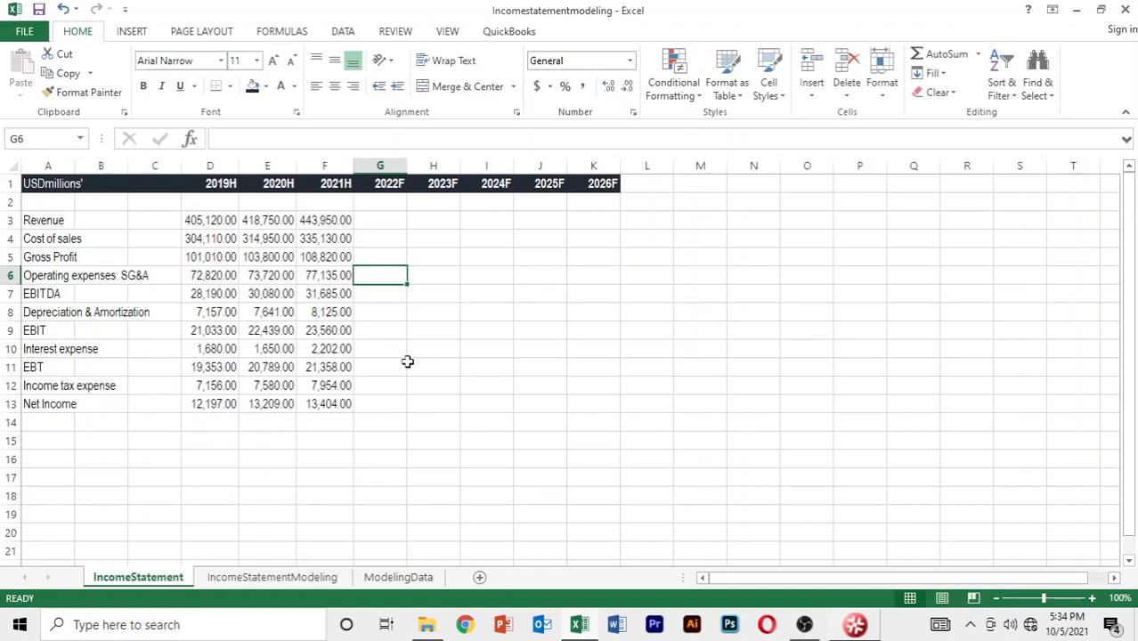
key("Up")
key("Left")
key("Left")
key("Left")
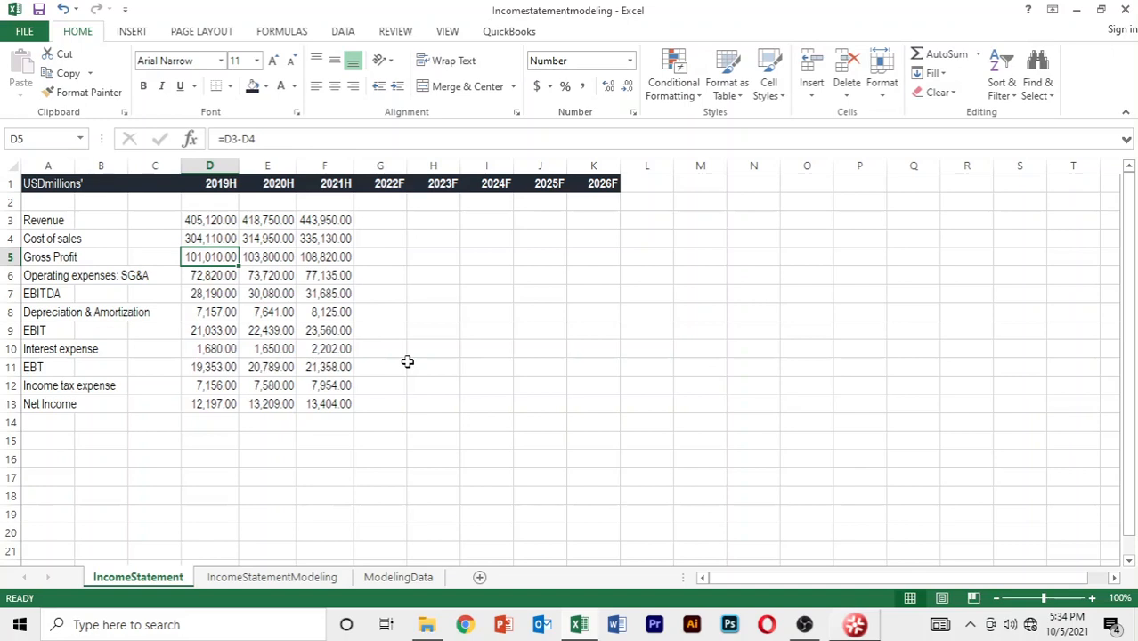
key("shift+Right")
key("shift+Right")
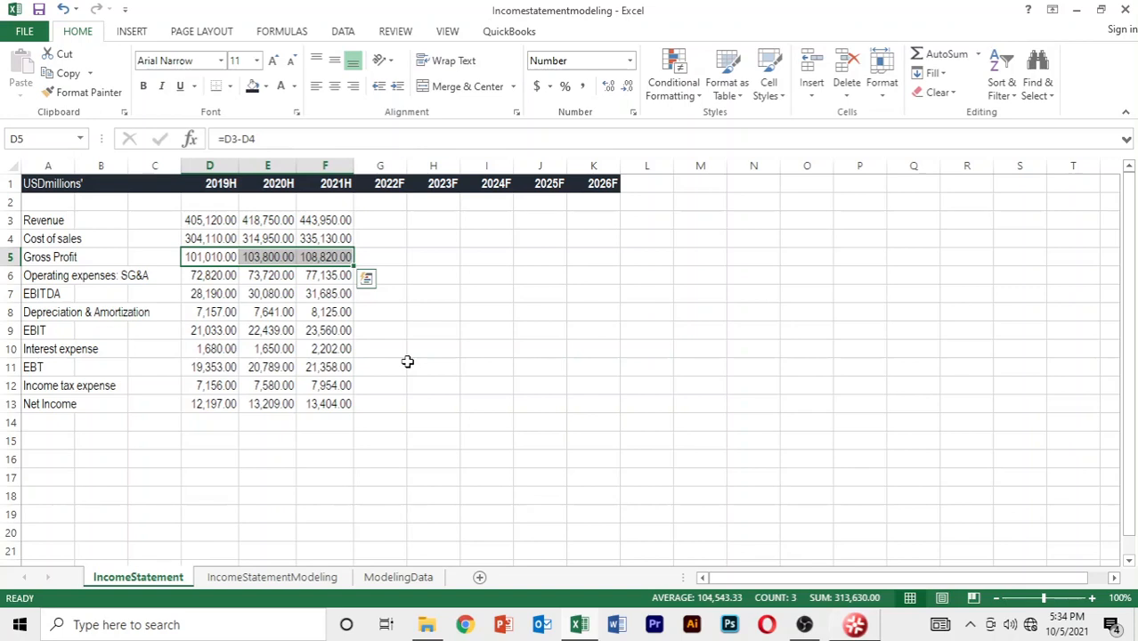
key("Delete")
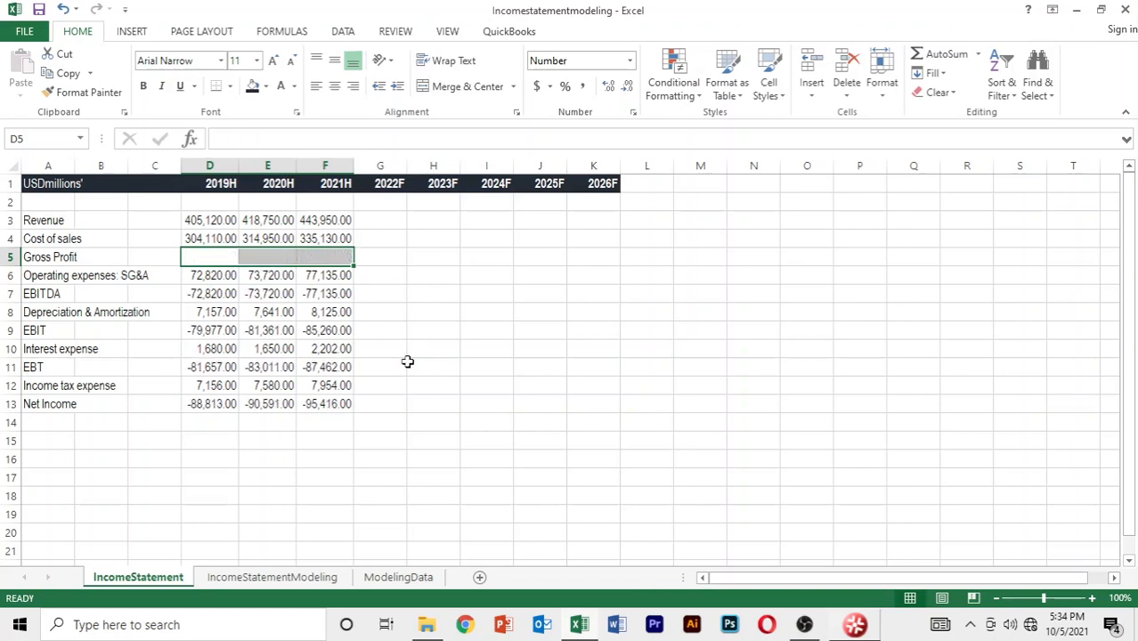
Clear the historical EBITDA formulas from D7:F7.
key("Down")
key("Down")
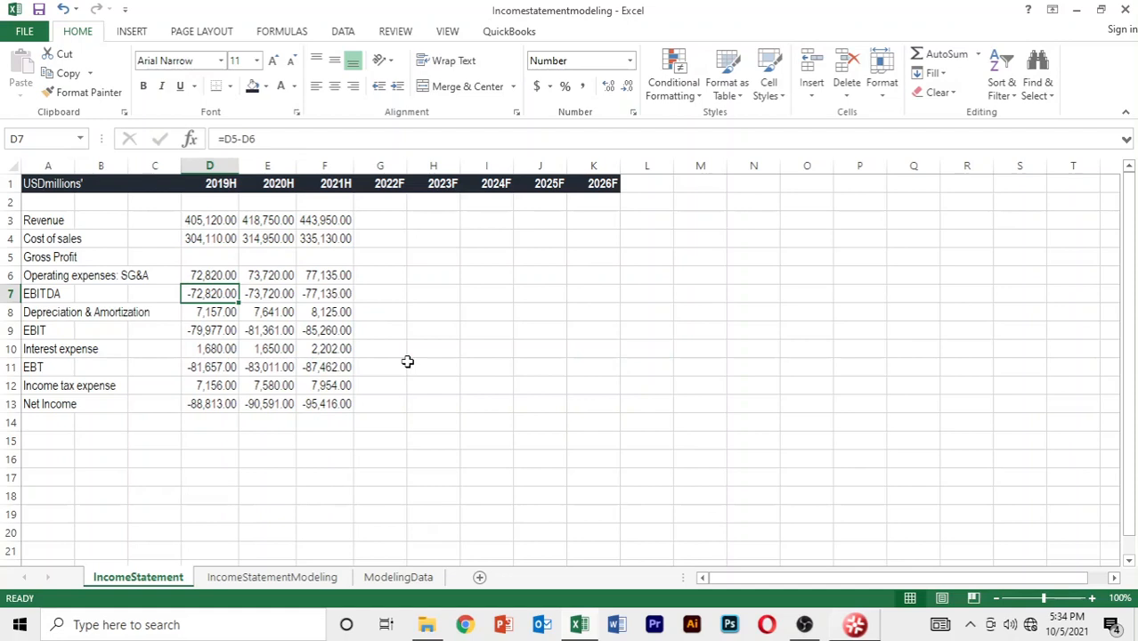
key("shift+Right")
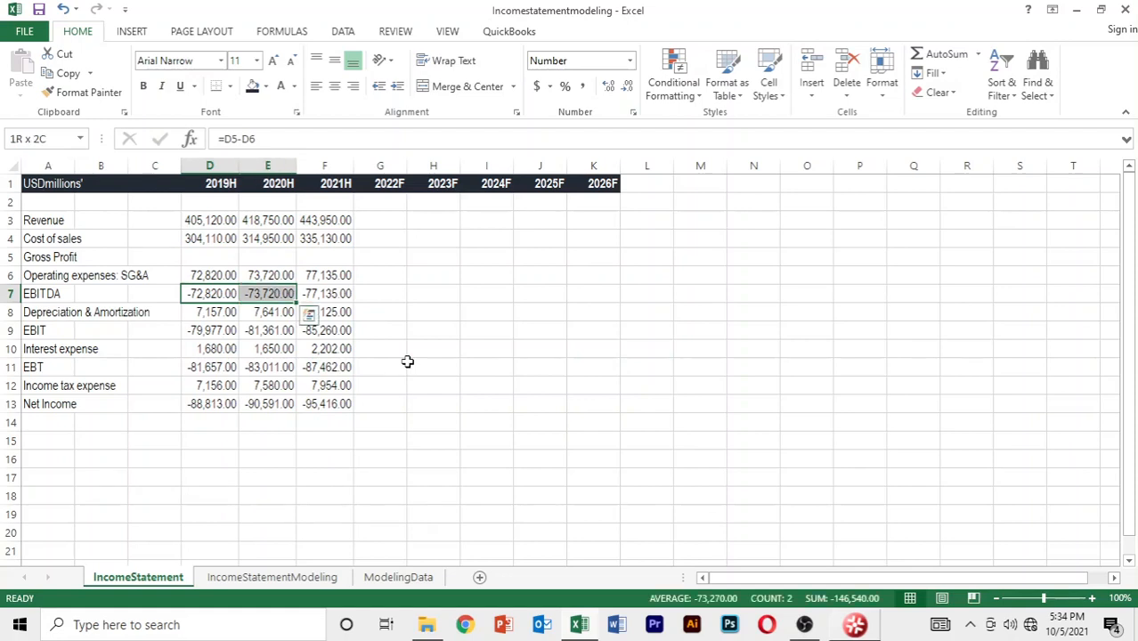
key("shift+Right")
key("Delete")
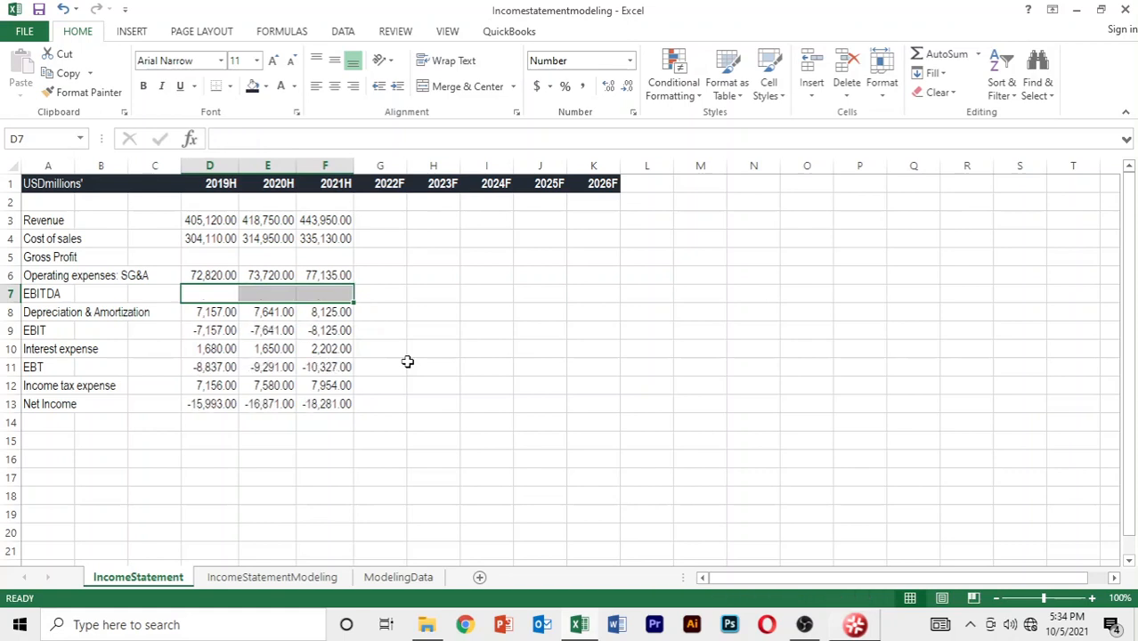
Clear the historical EBIT formulas from D9:F9.
key("Down")
key("Down")
key("shift+Right")
key("shift+Right")
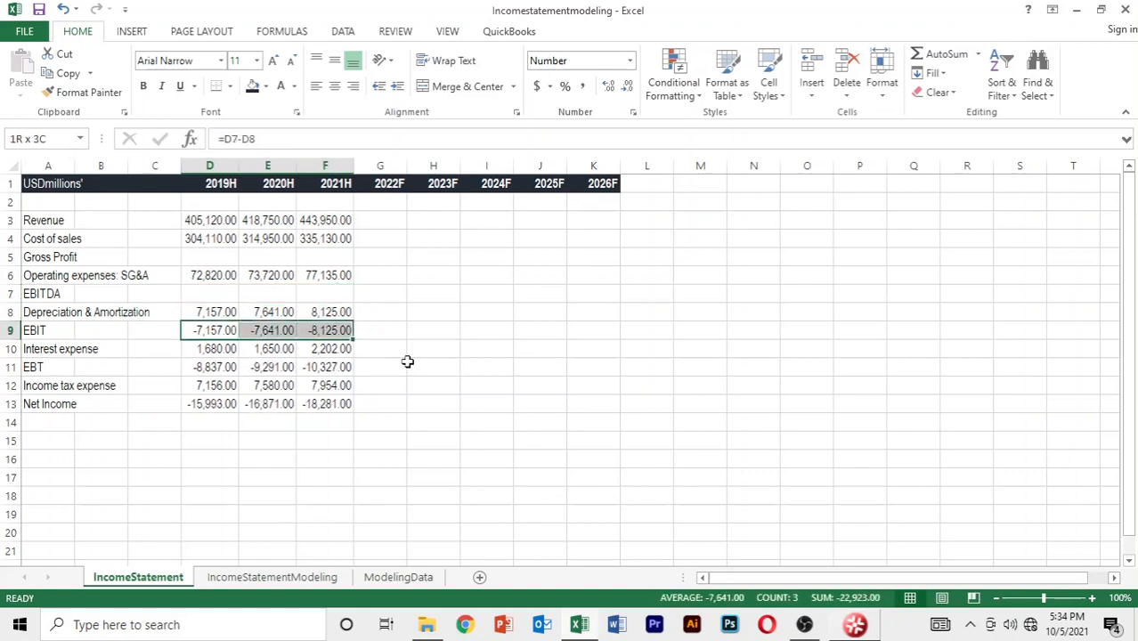
key("Delete")
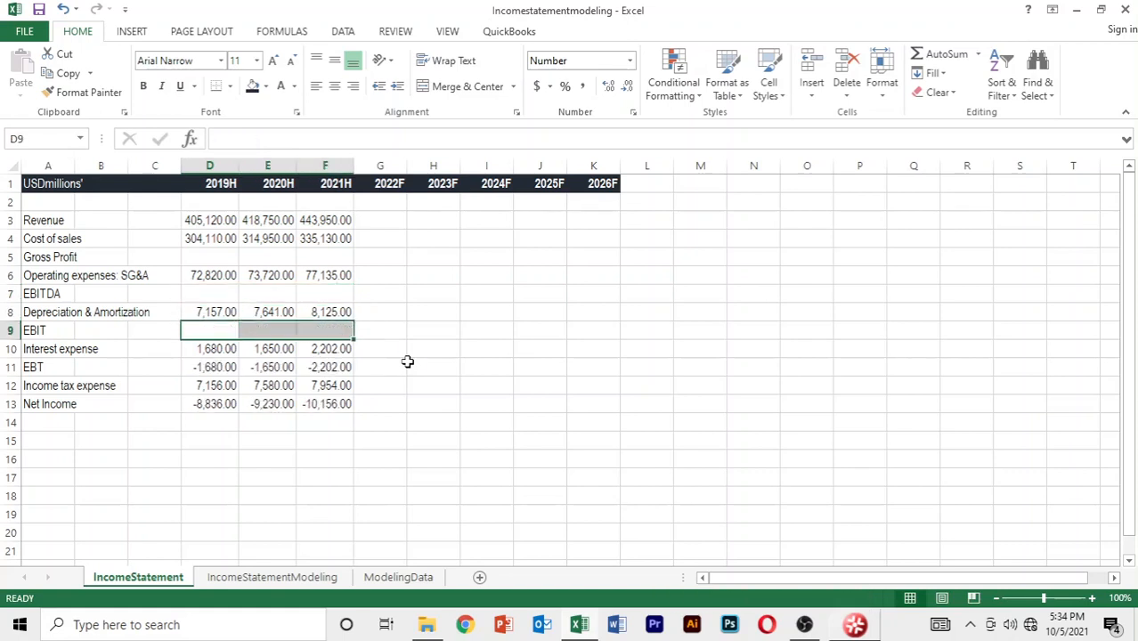
Clear the historical EBT formulas from D11:F11.
key("Down")
key("Down")
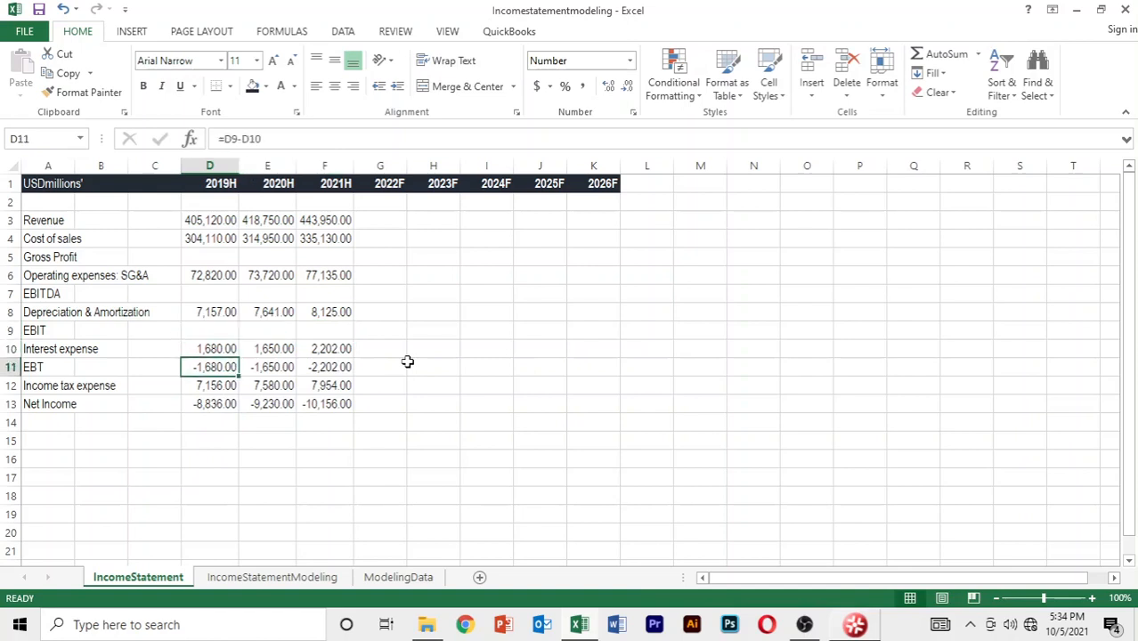
key("shift+Right")
key("shift+Right")
key("Delete")
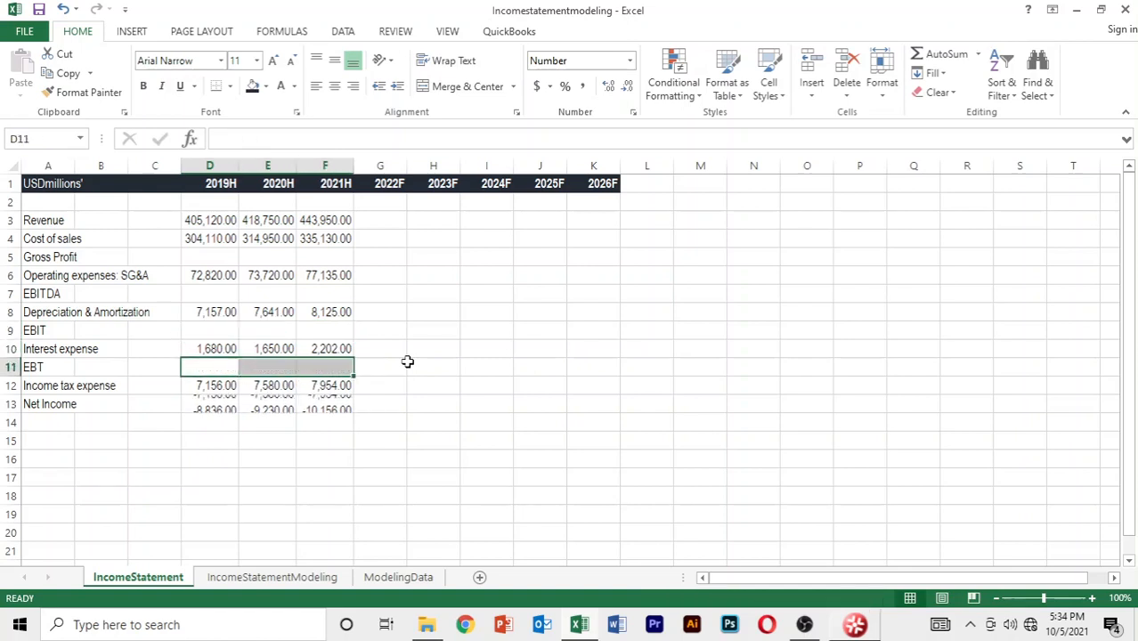
Clear the historical Net Income formulas from D13:F13.
key("Down")
key("Down")
key("shift+Right")
key("shift+Right")
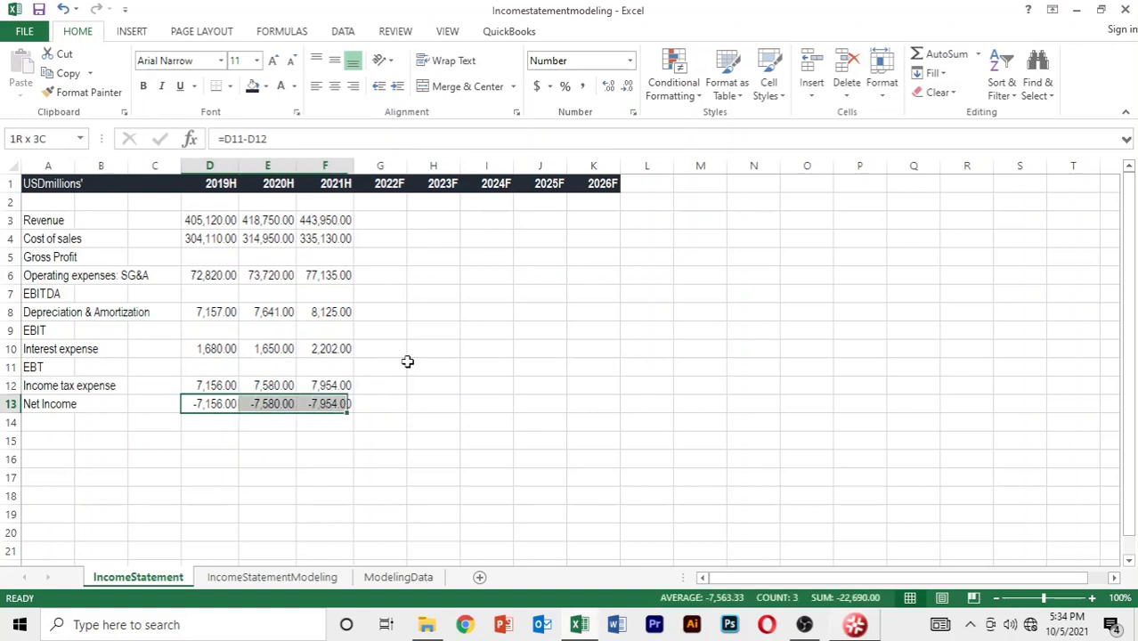
key("Delete")
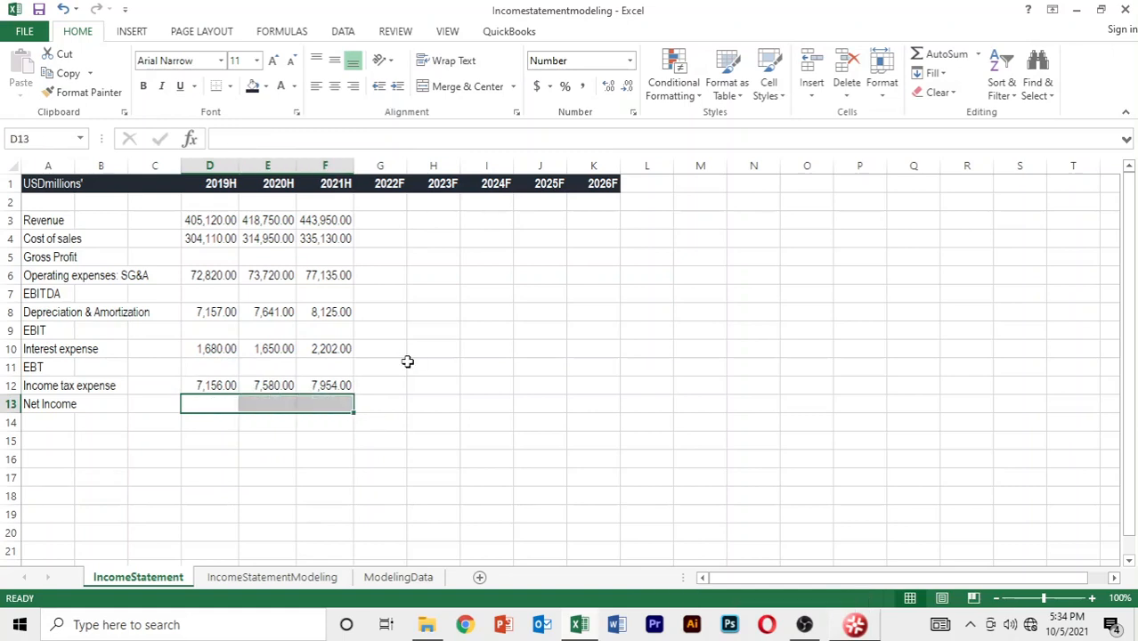
Insert a blank sheet row between Revenue and Cost of sales.
key("Up")
key("Up")
key("Up")
key("Up")
key("Up")
key("Up")
key("Up")
key("Up")
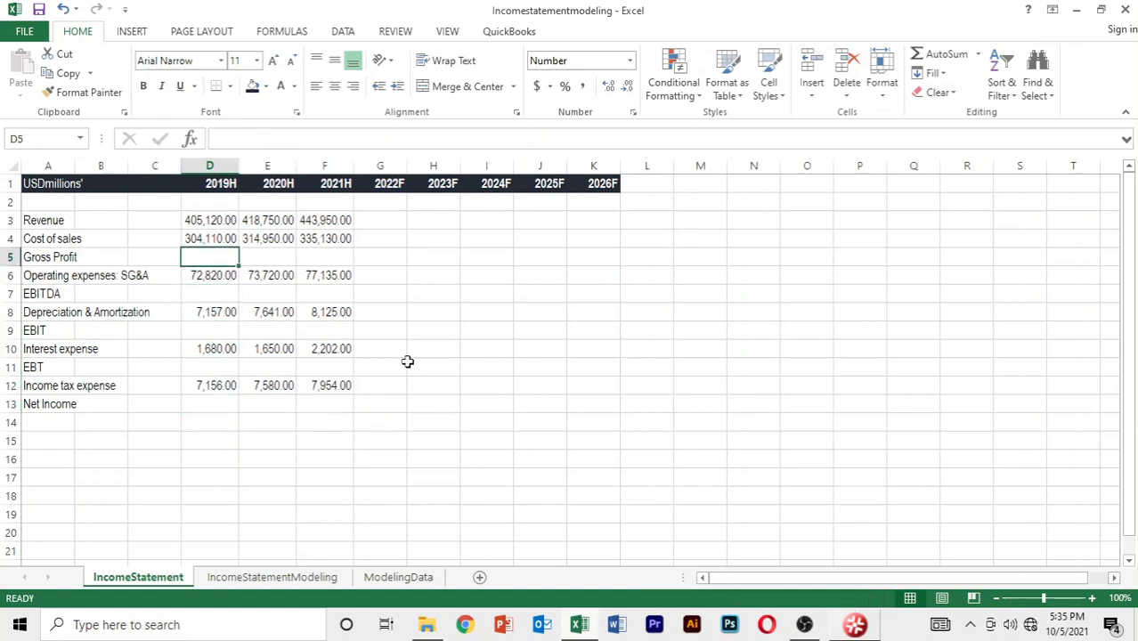
key("Left")
key("Left")
key("Left")
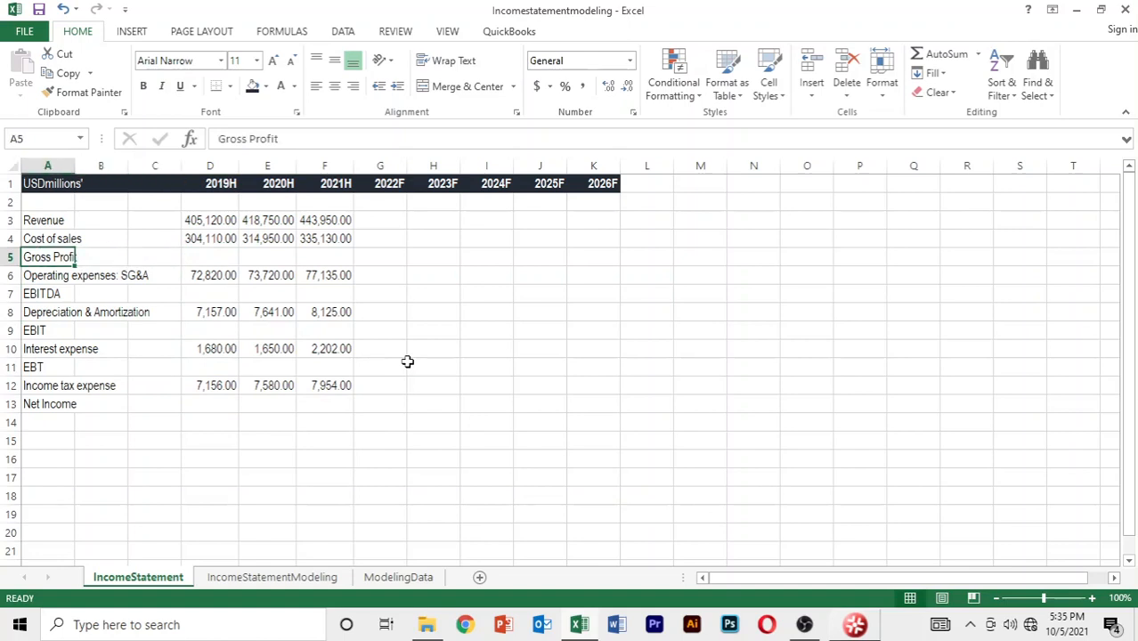
key("Up")
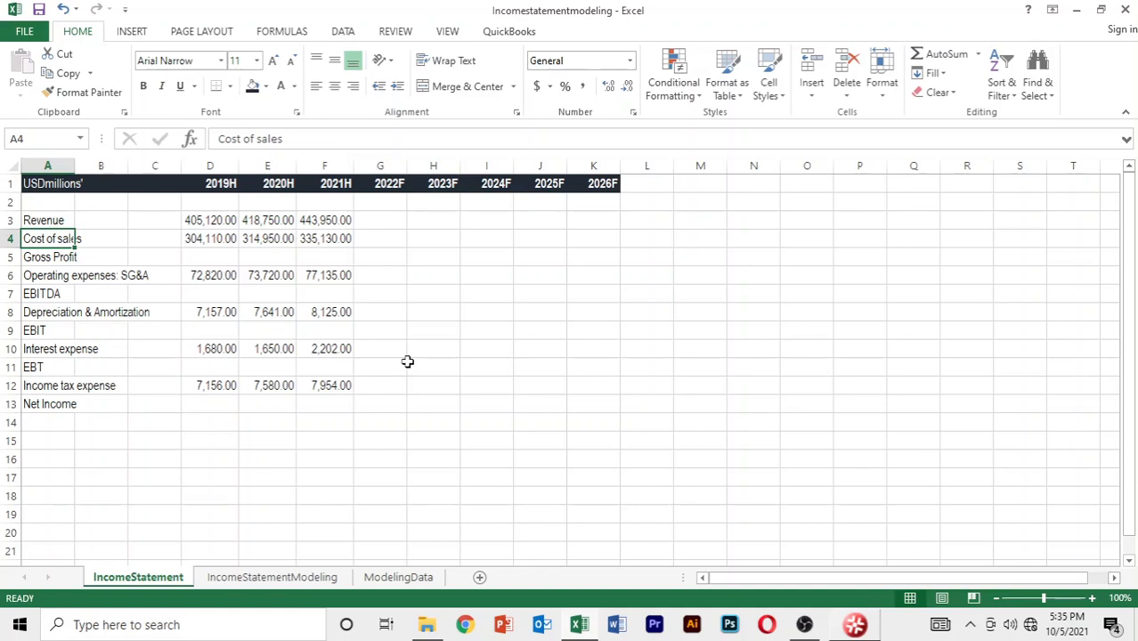
key("alt")
key("h")
key("i")
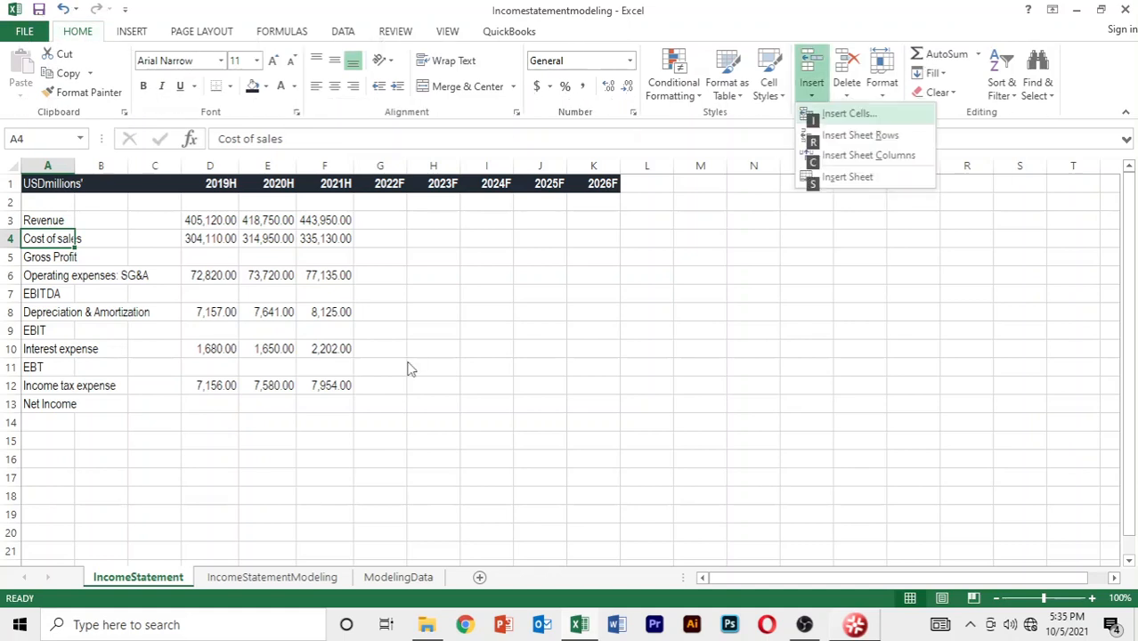
key("r")
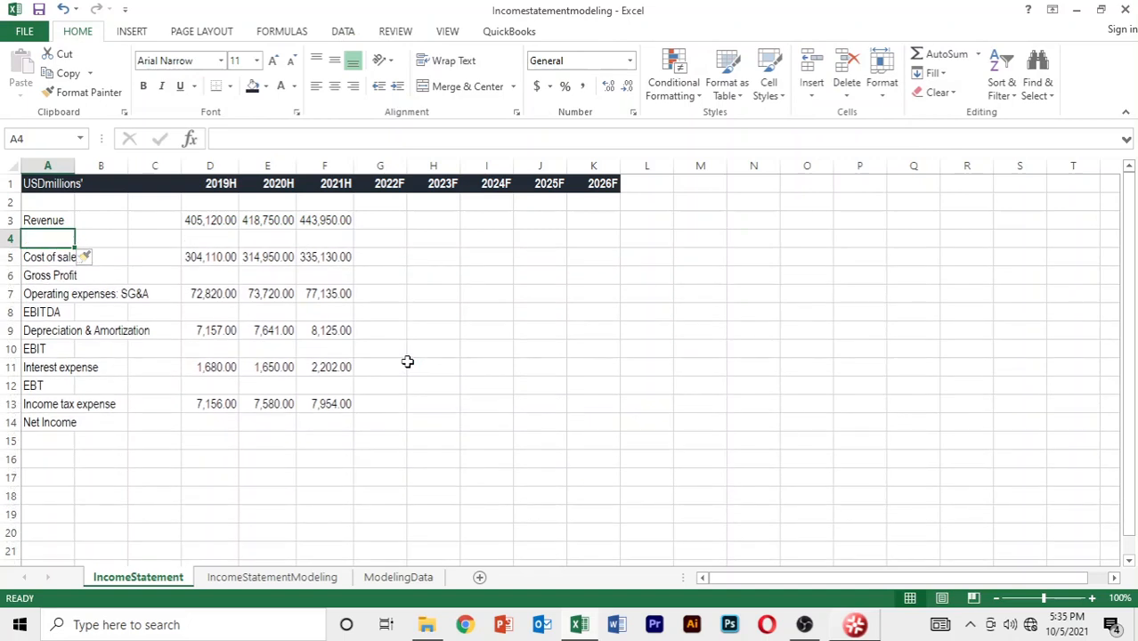
Enter the label "Y/Y rvenue growth" in A4 of the blank row below Revenue.
key("Caps_Lock")
type("g")
key("BackSpace")
key("Caps_Lock")
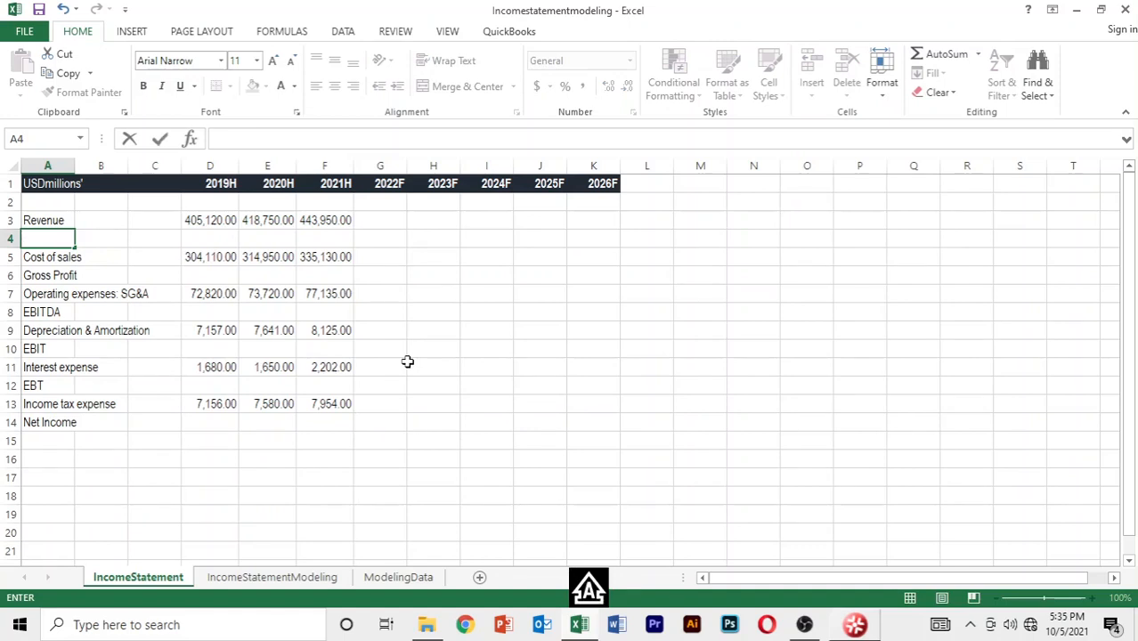
type("Y/Y")
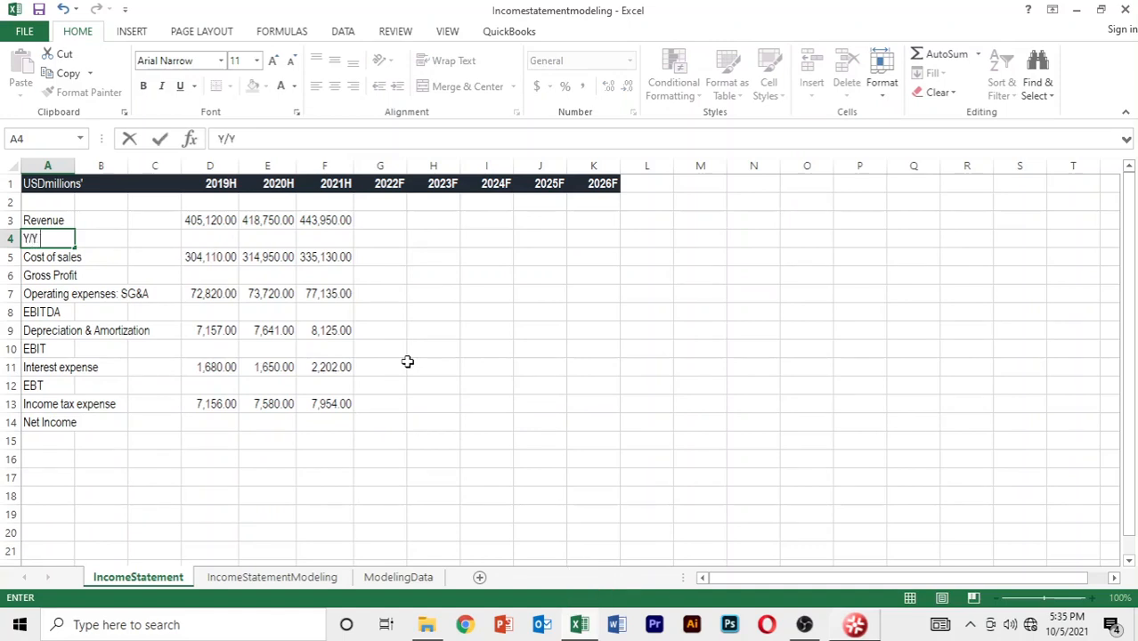
type(" R")
key("Caps_Lock")
key("BackSpace")
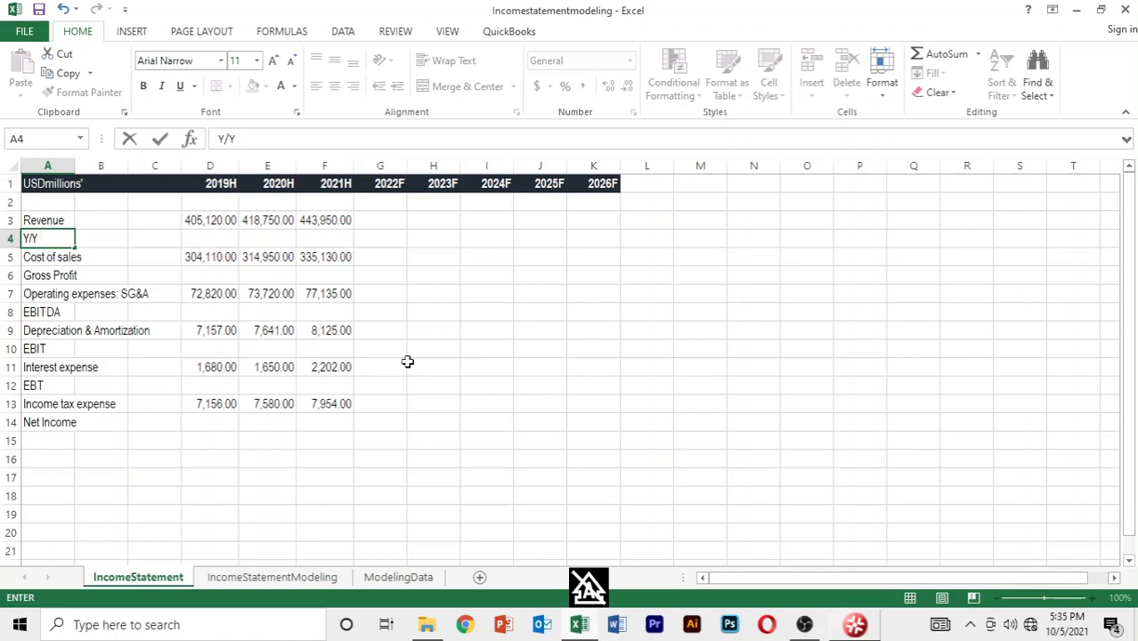
type("rvenue")
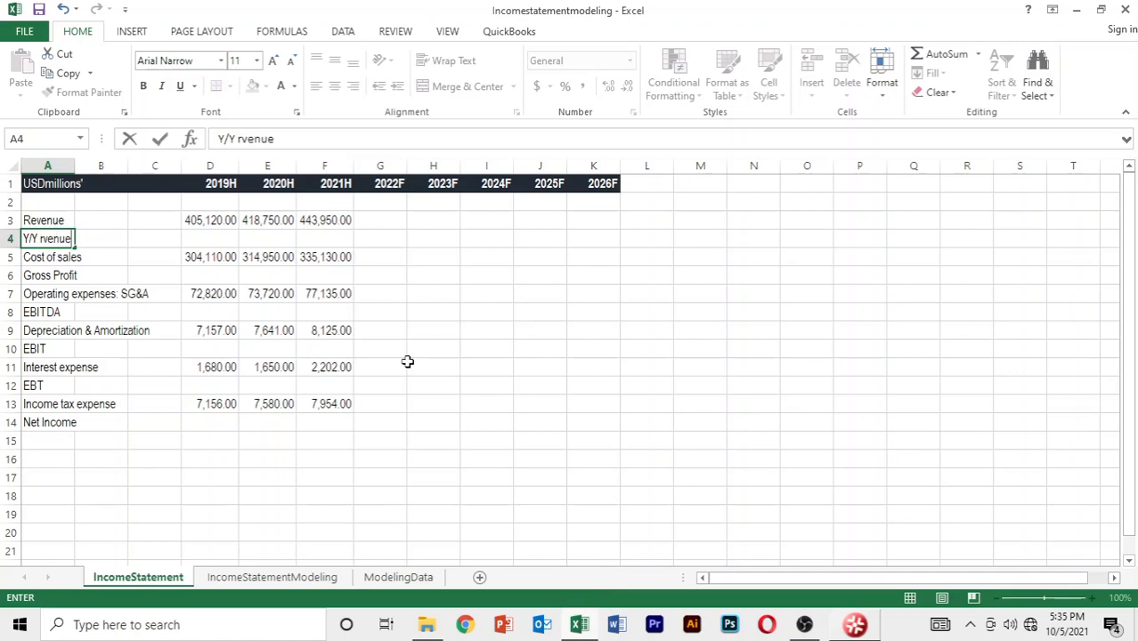
type(" grow")
key("BackSpace")
key("BackSpace")
key("BackSpace")
type("rowth")
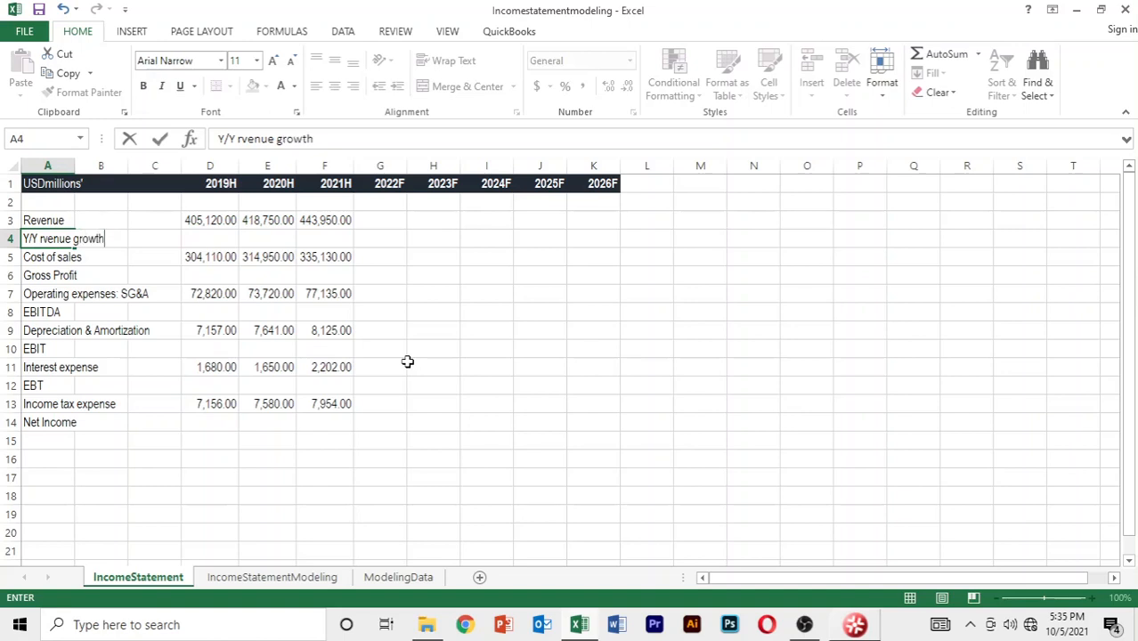
type(" r")
key("BackSpace")
key("BackSpace")
key("Return")
key("Up")
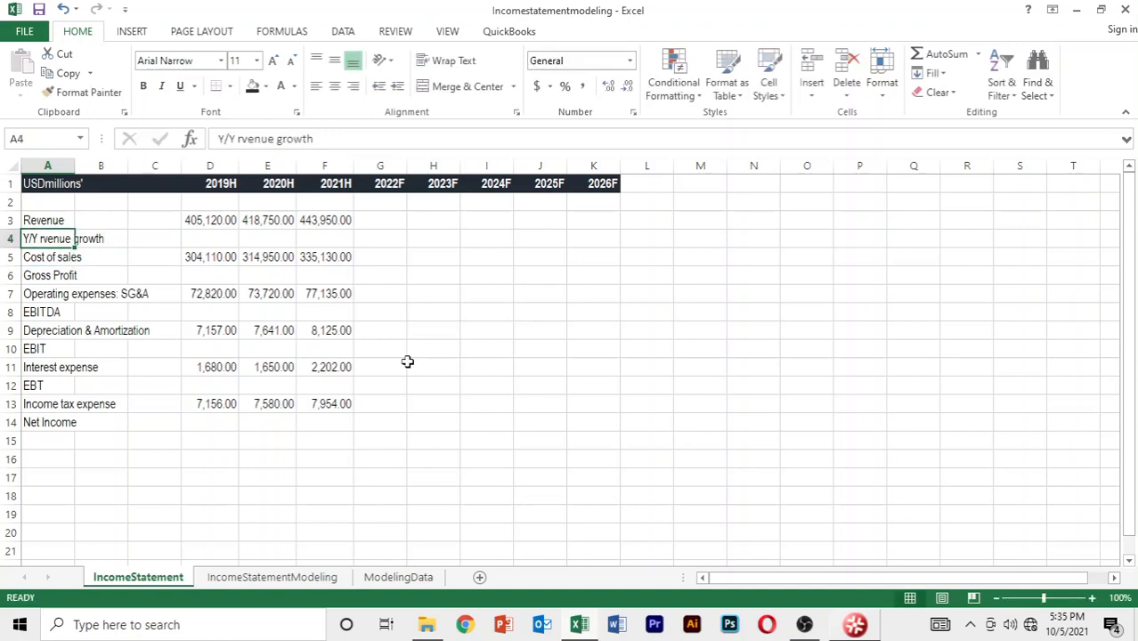
Append "(%)" to the year-over-year growth label in A4.
key("Right")
key("Right")
key("Left")
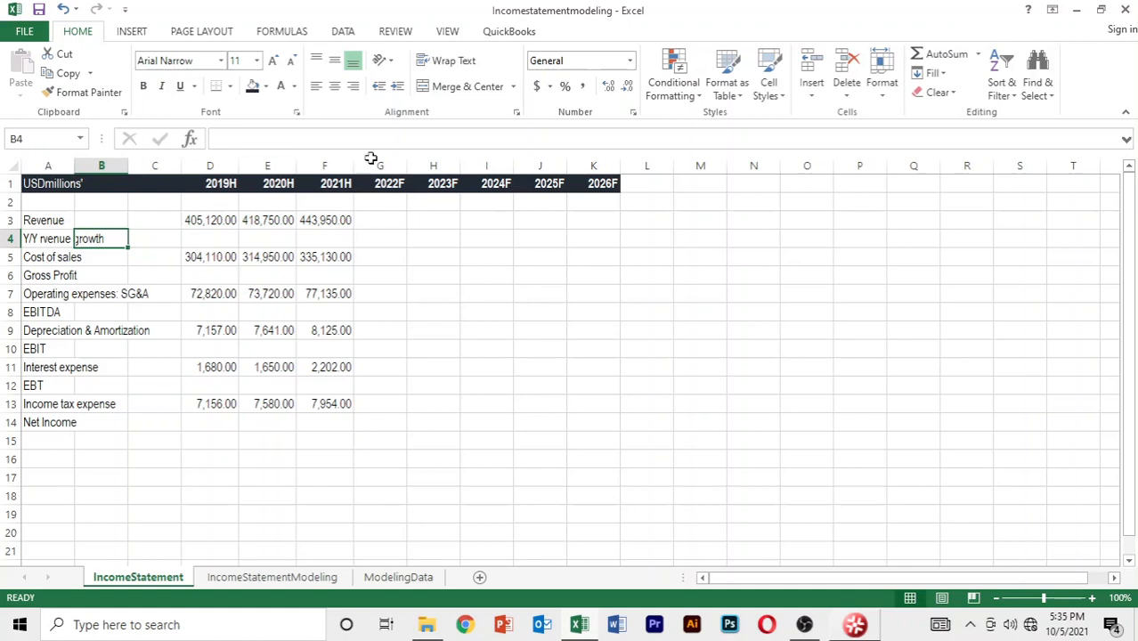
left_click(38, 239)
left_click(329, 141)
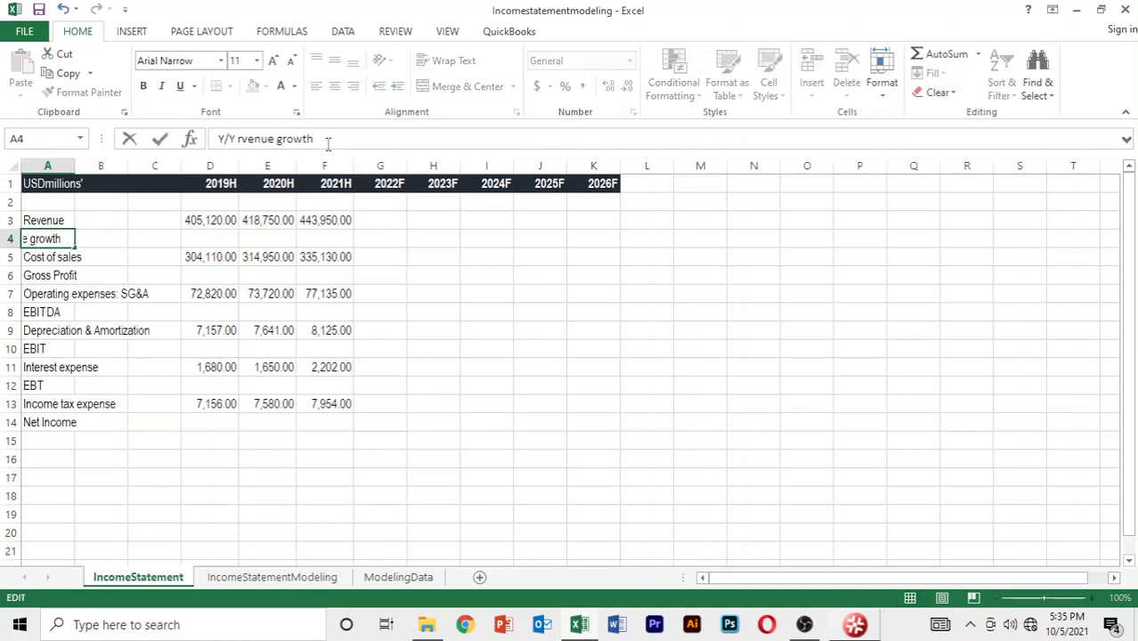
type("(%)")
left_click(139, 239)
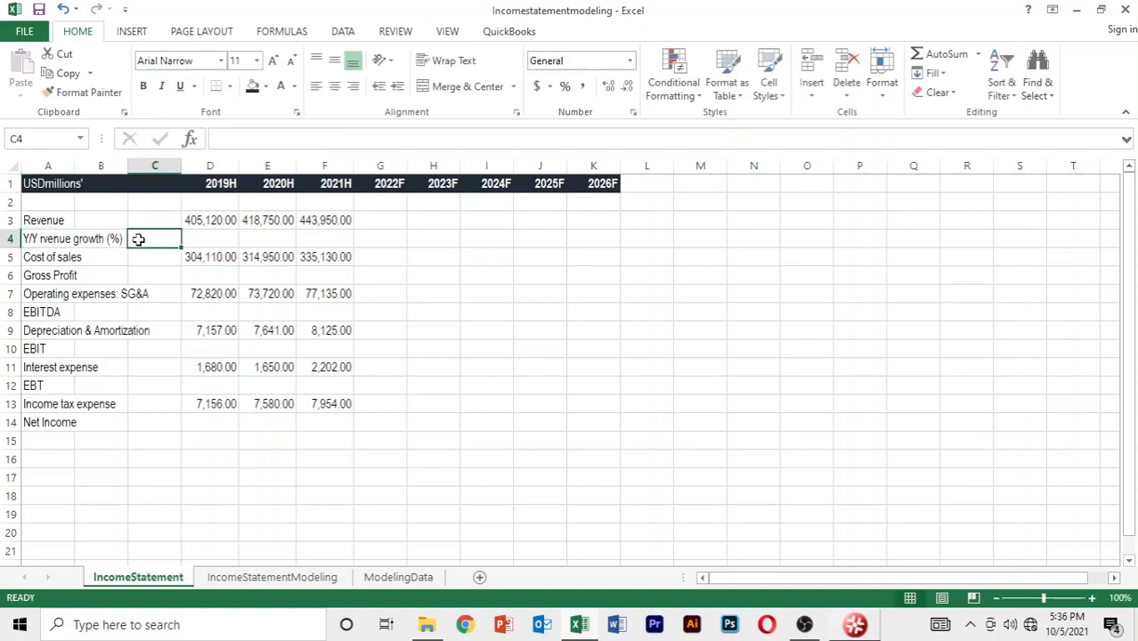
Italicize the growth label in A4 and save the workbook.
left_click(28, 238)
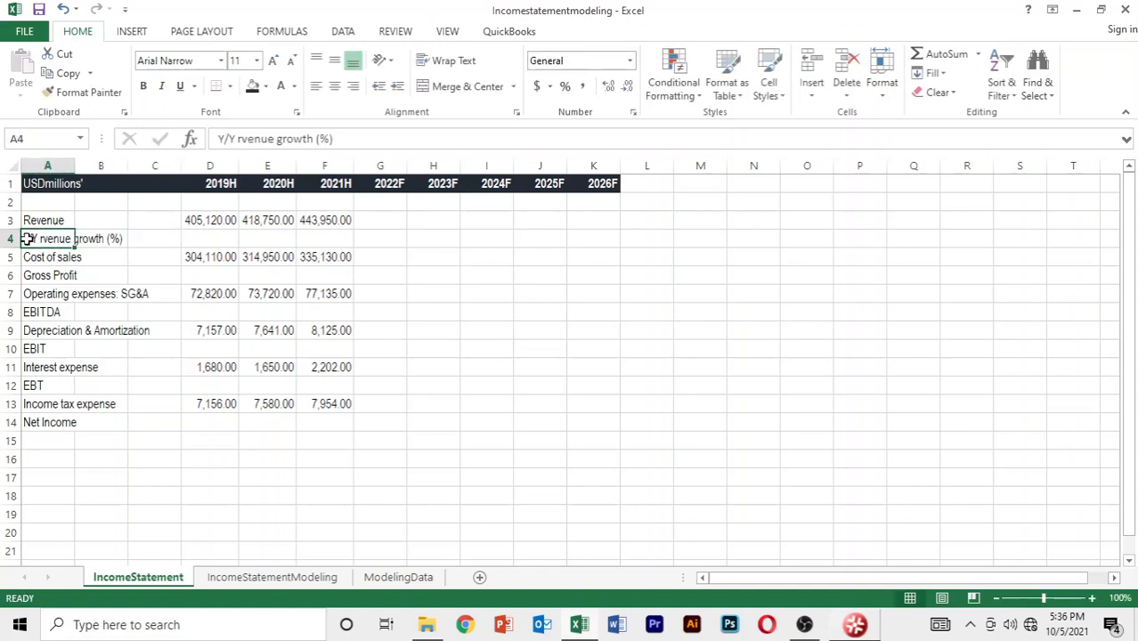
key("ctrl+i")
left_click(24, 331)
key("ctrl+s")
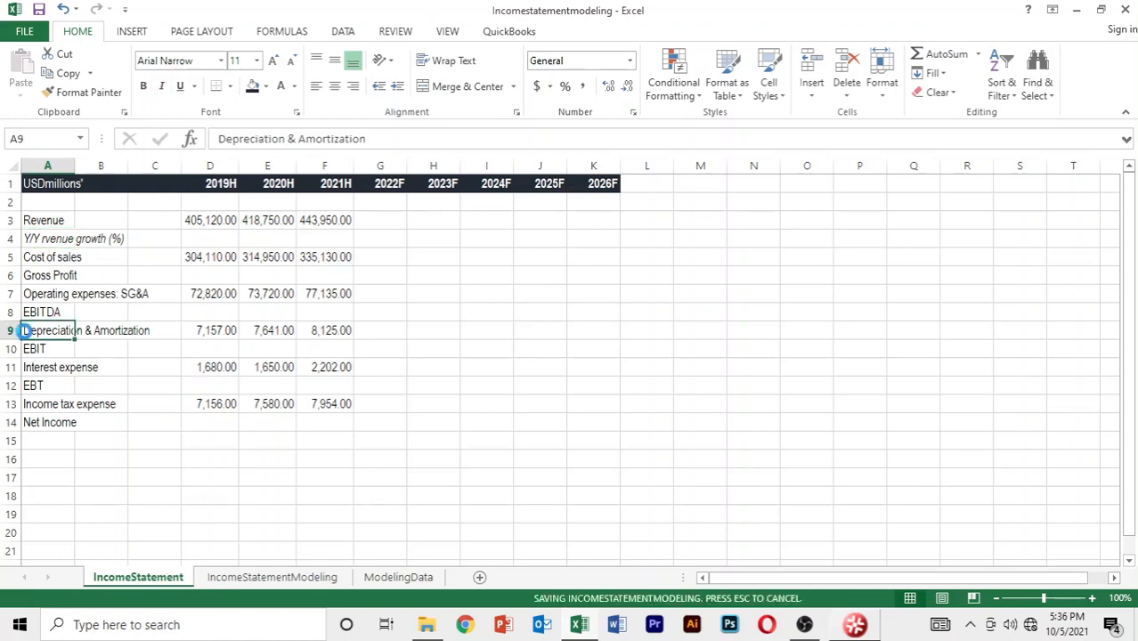
Correct the spelling of the A4 label so it reads "Y/Y revenue growth (%)".
left_click(64, 276)
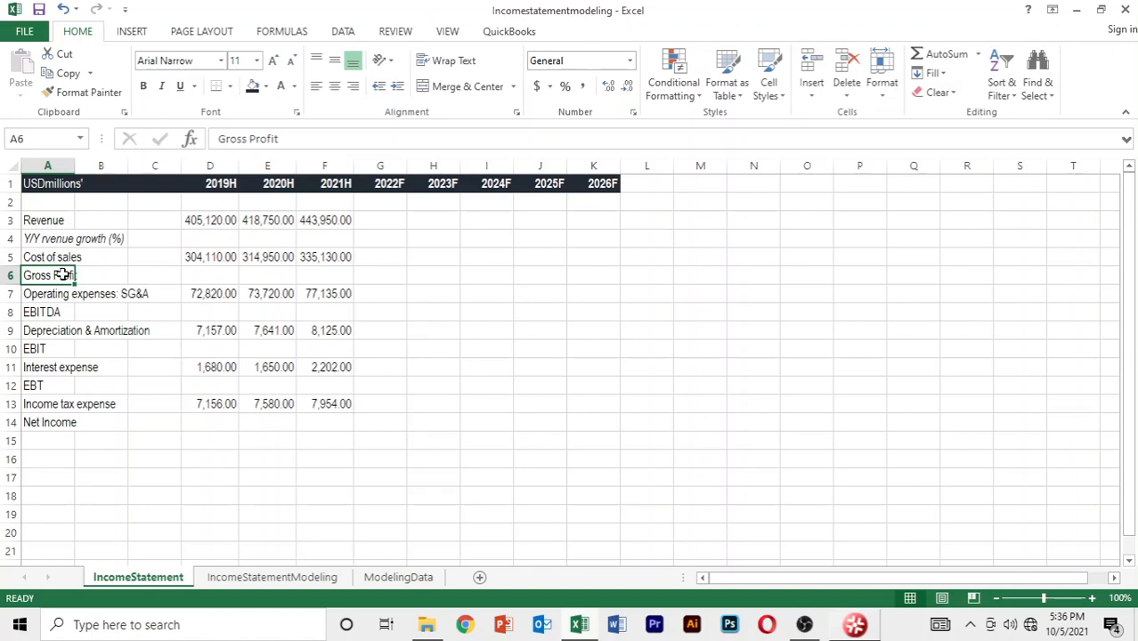
left_click(55, 241)
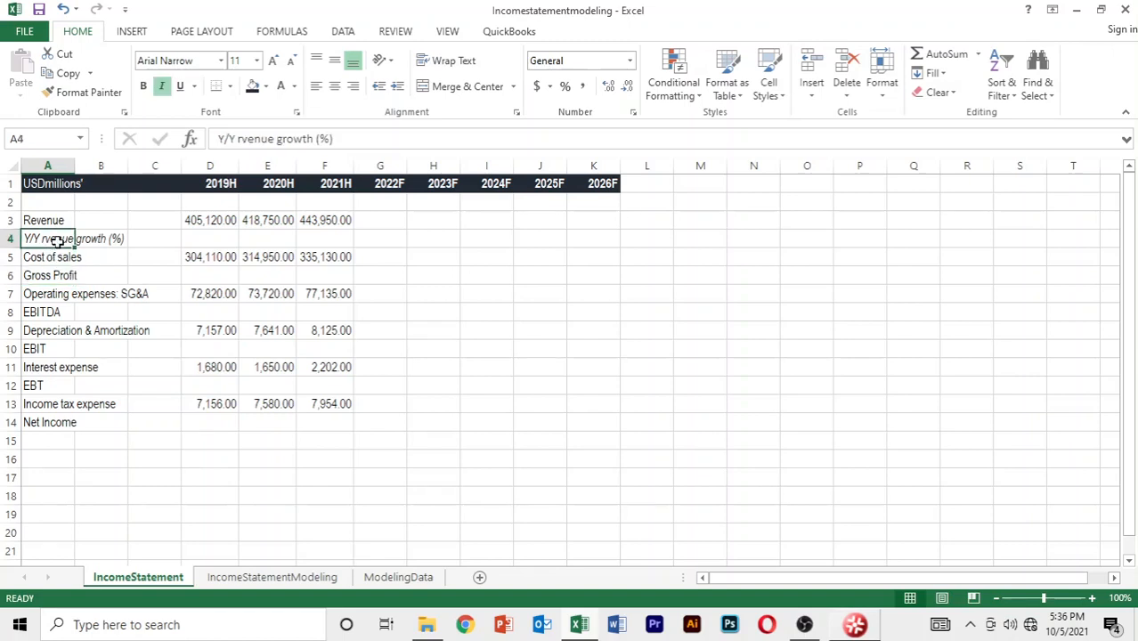
left_click(239, 141)
type("e")
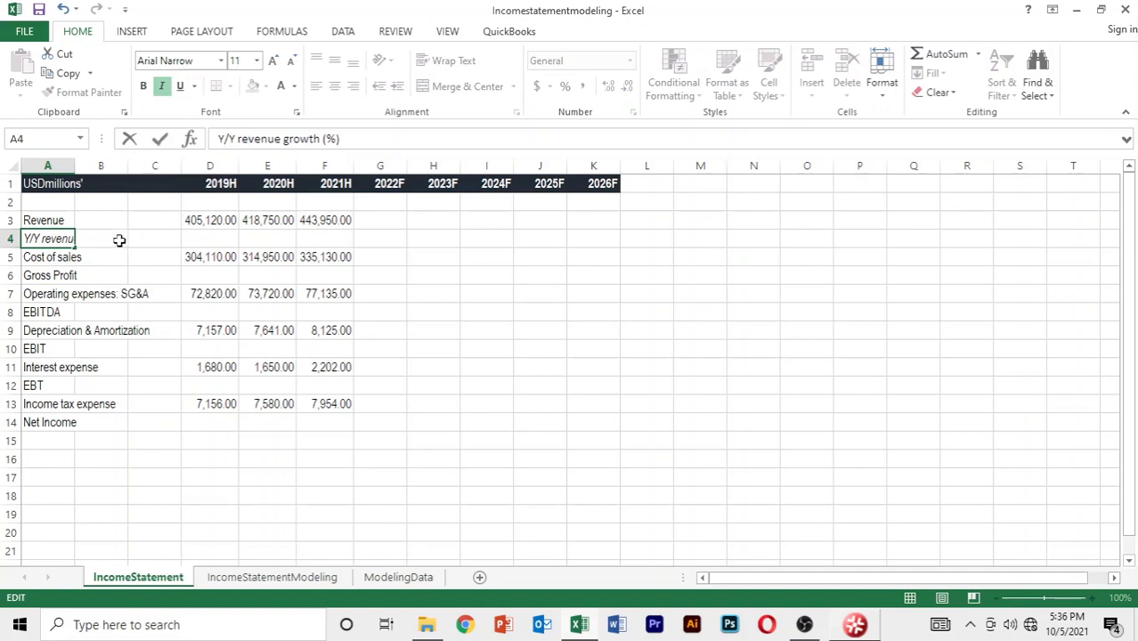
Insert a blank sheet row between Cost of sales and Gross Profit.
left_click(75, 274)
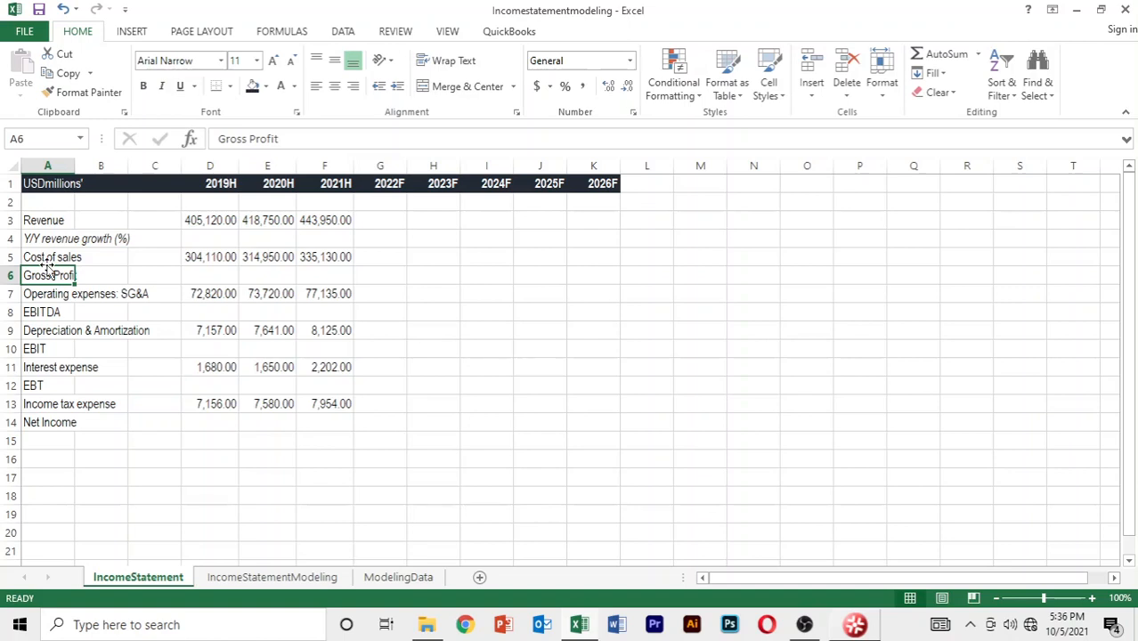
key("alt+h")
key("i")
key("r")
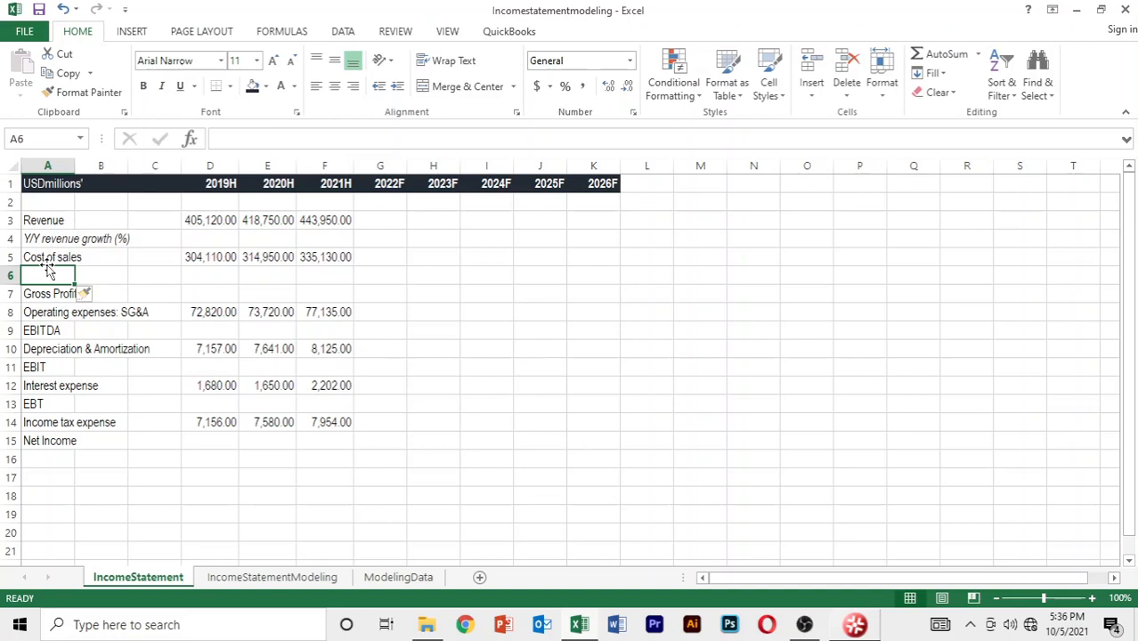
Enter the label "Cost of sales as % of revenue" in A6.
type("c")
key("BackSpace")
key("BackSpace")
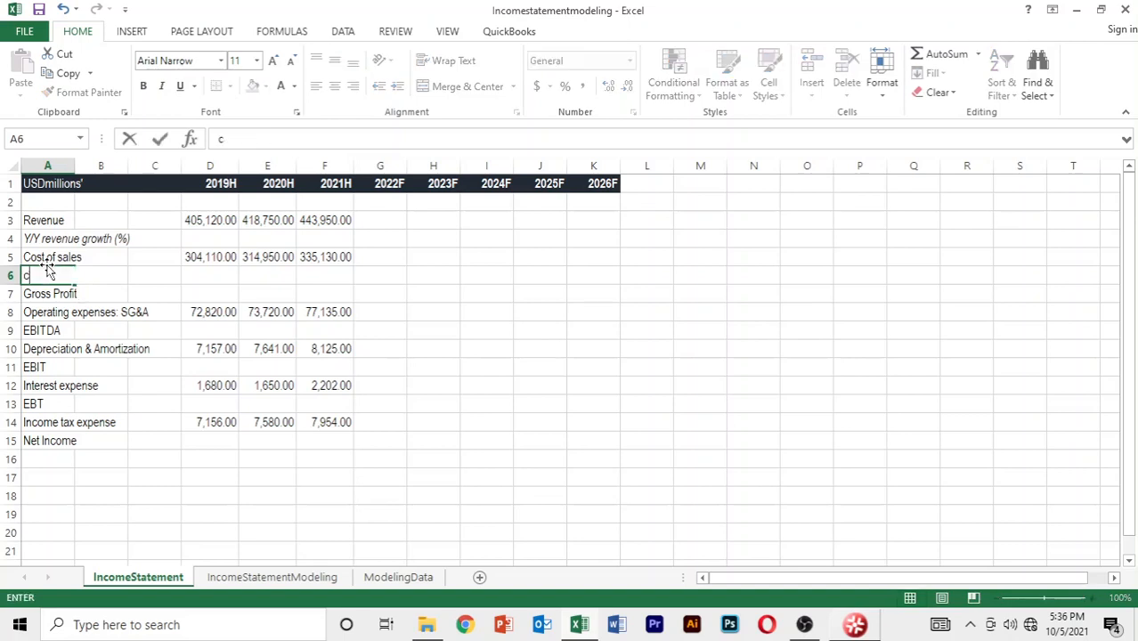
type("Cost of ")
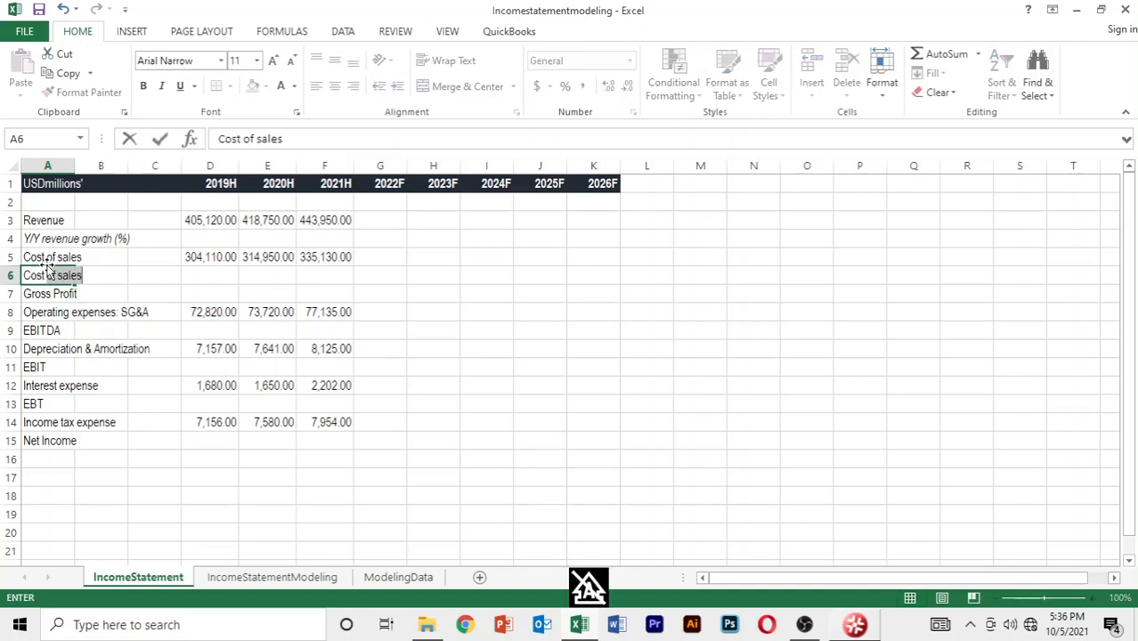
type("sales a")
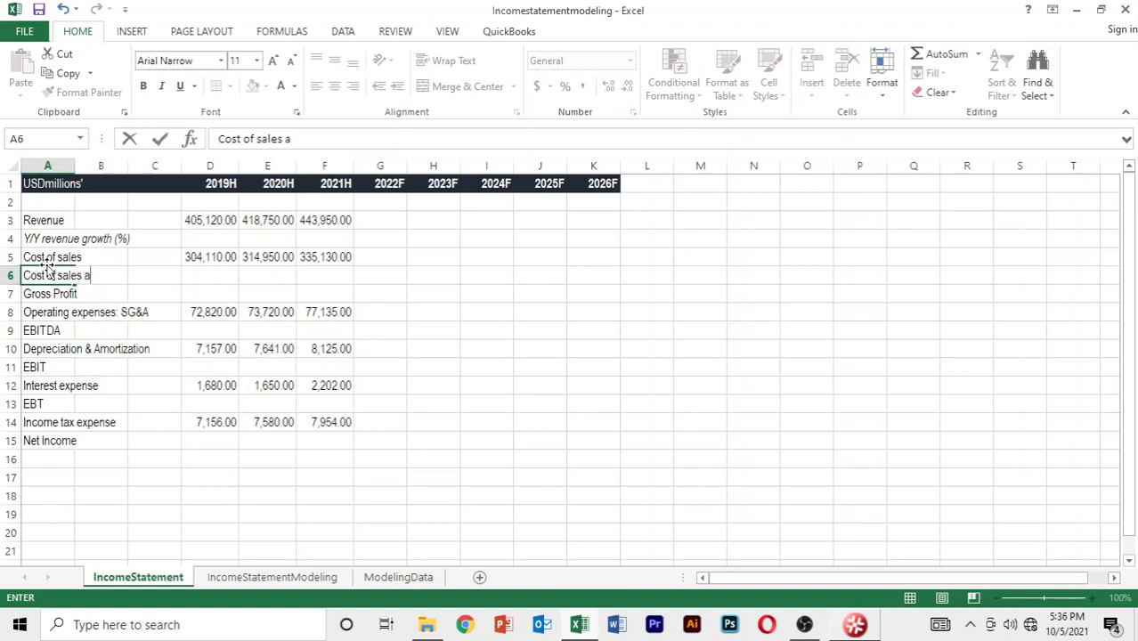
type("s % of reve")
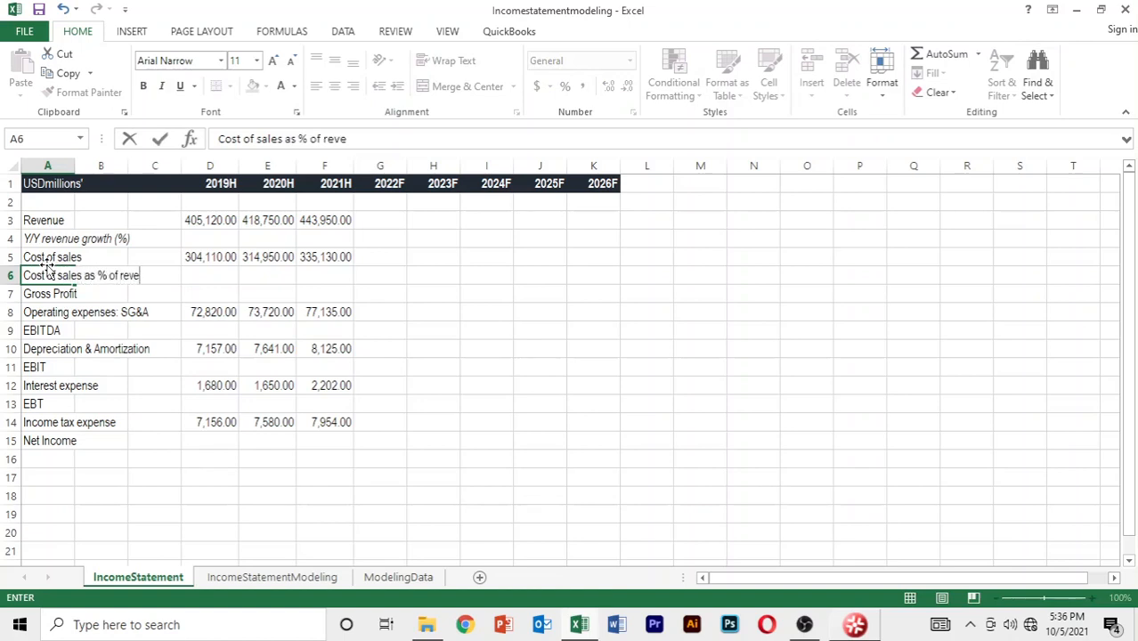
type("nue")
key("Return")
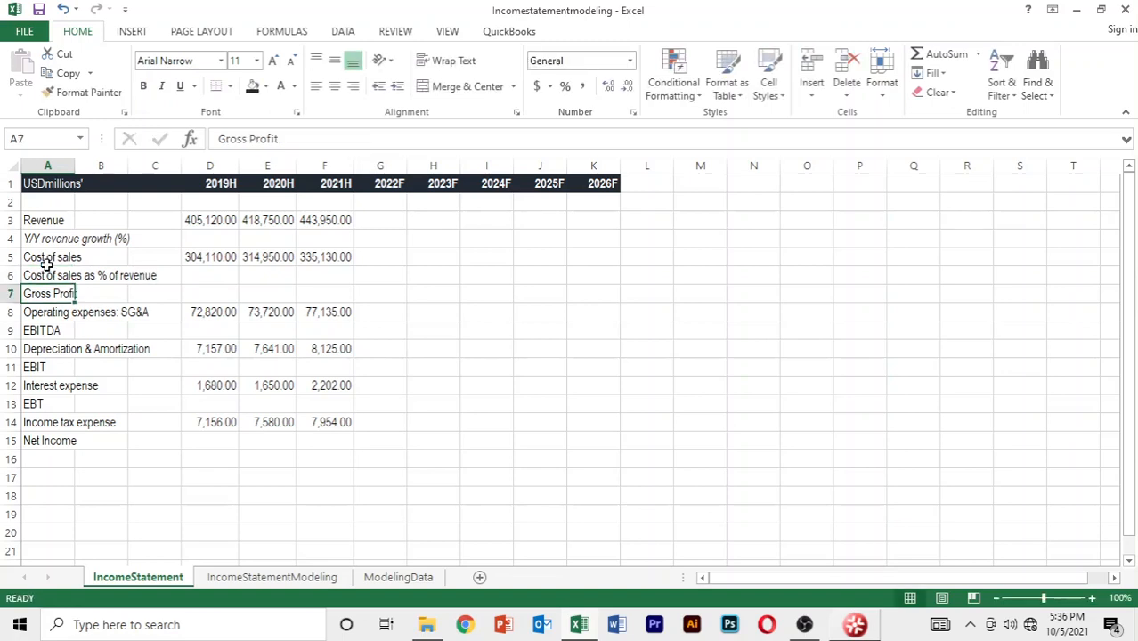
Insert a blank sheet row between Gross Profit and Operating expenses: SG&A.
key("Down")
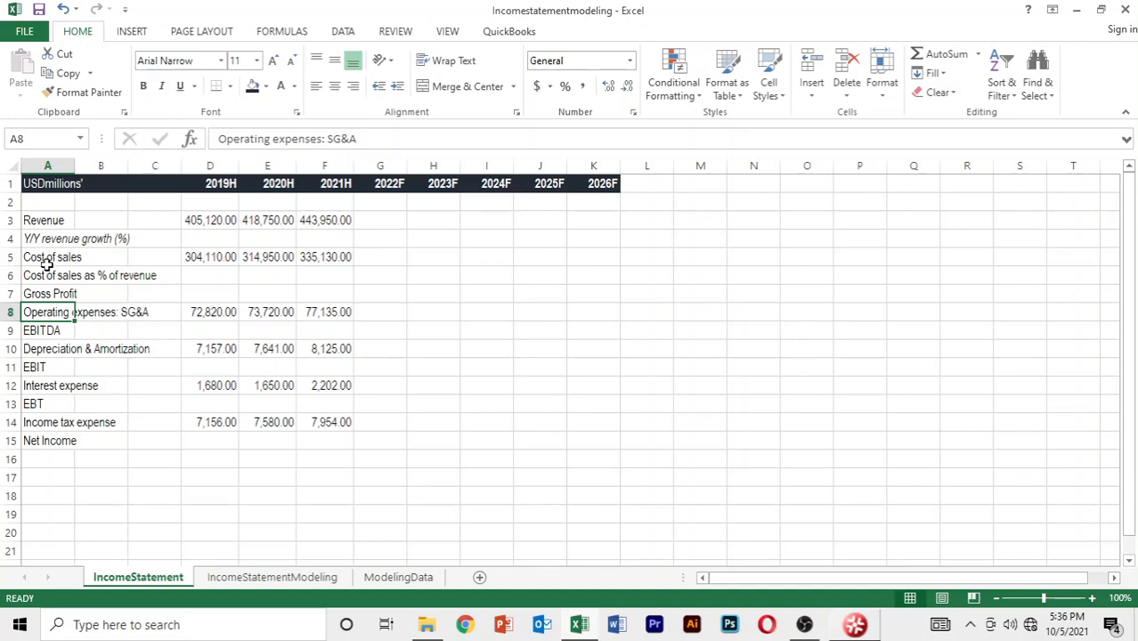
key("i")
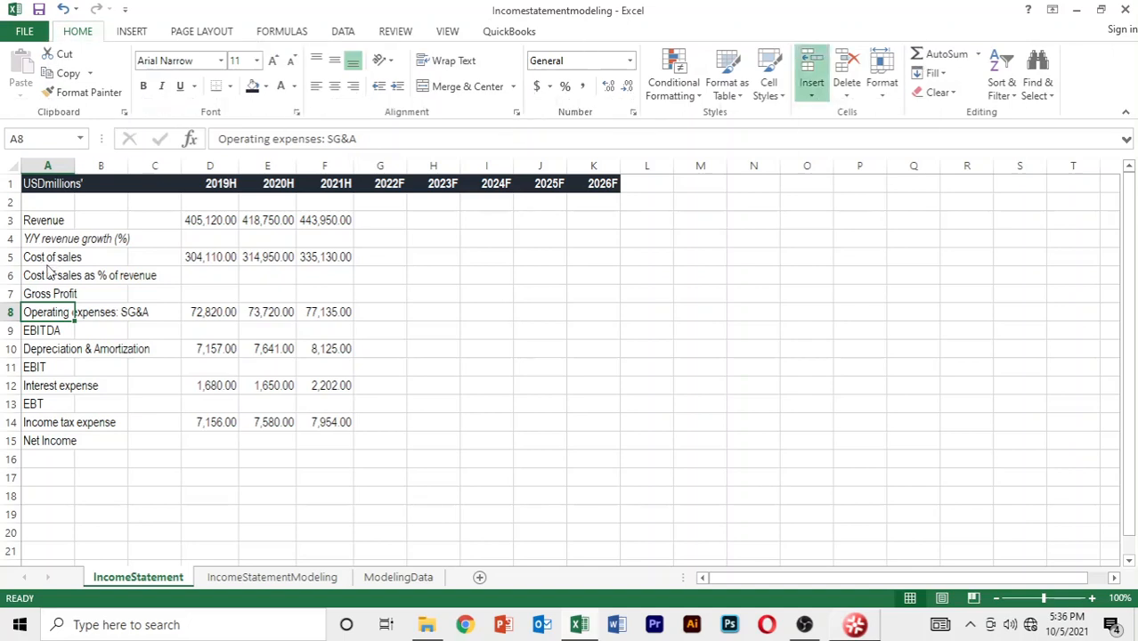
type("r")
Enter the label "Gross profit margin(%)" in A8.
type("Gross [")
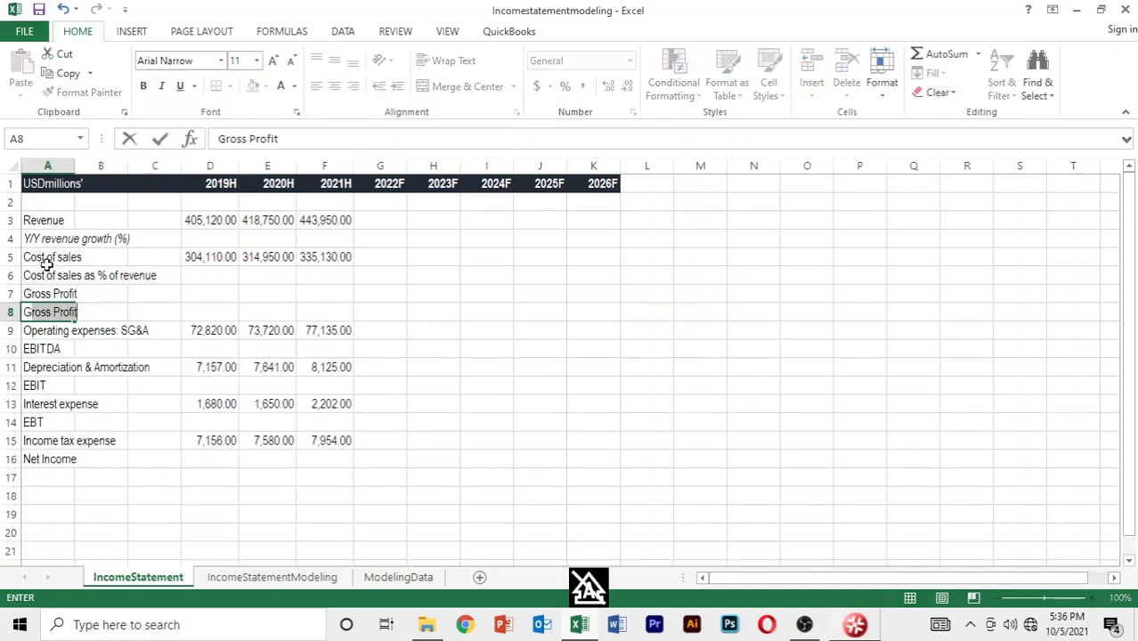
type("r")
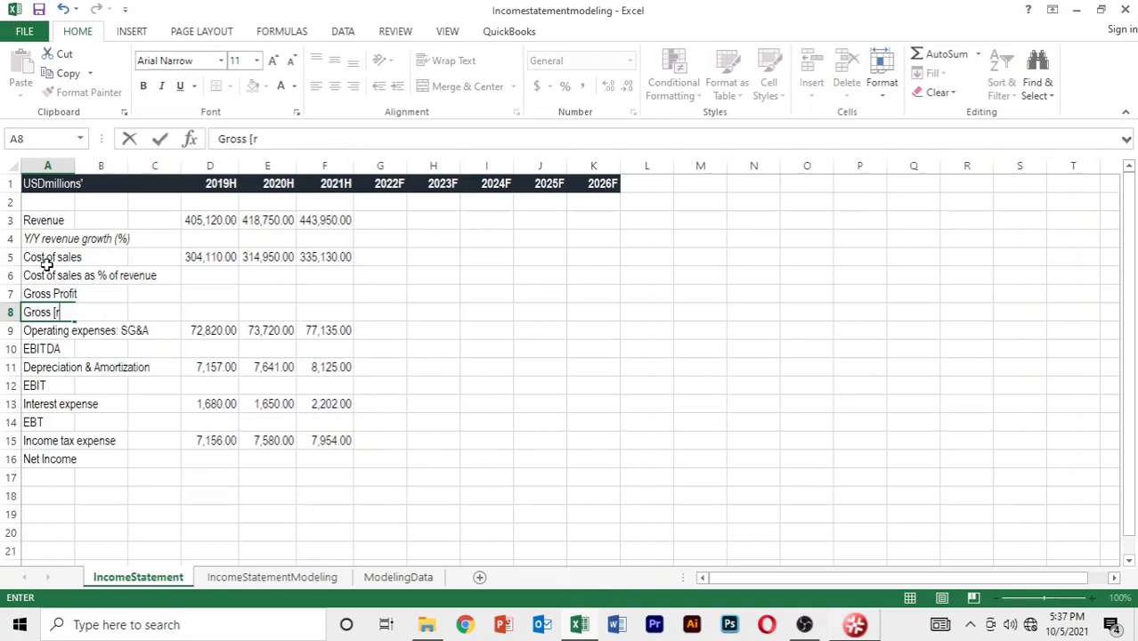
key("BackSpace")
key("BackSpace")
type("profit margh")
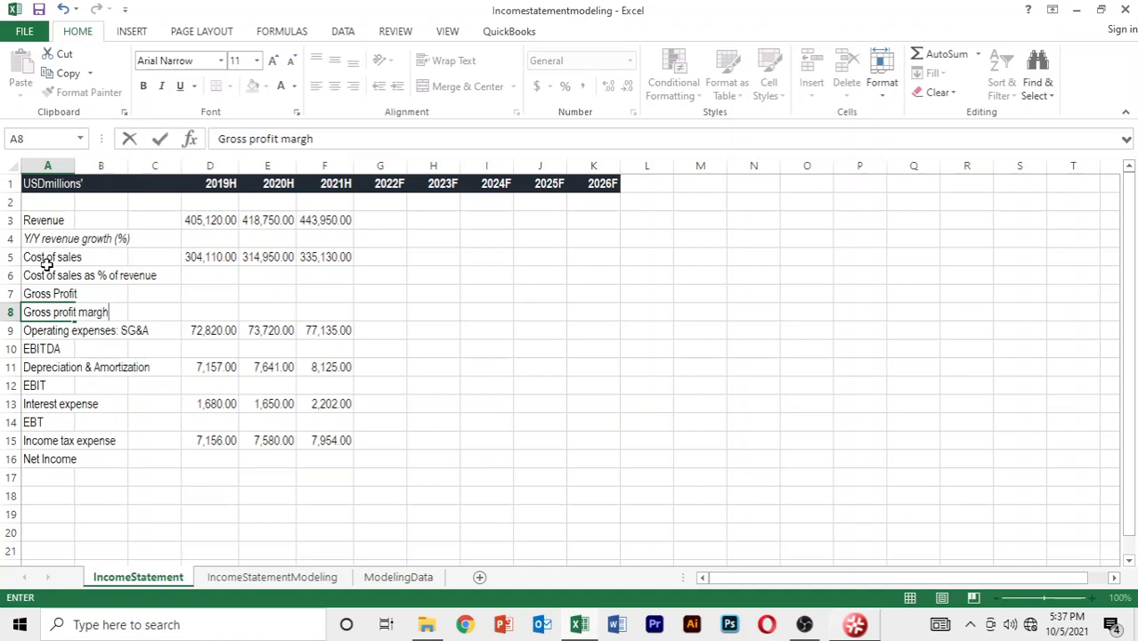
type("in")
key("BackSpace")
key("BackSpace")
key("BackSpace")
type("in(%)")
key("Return")
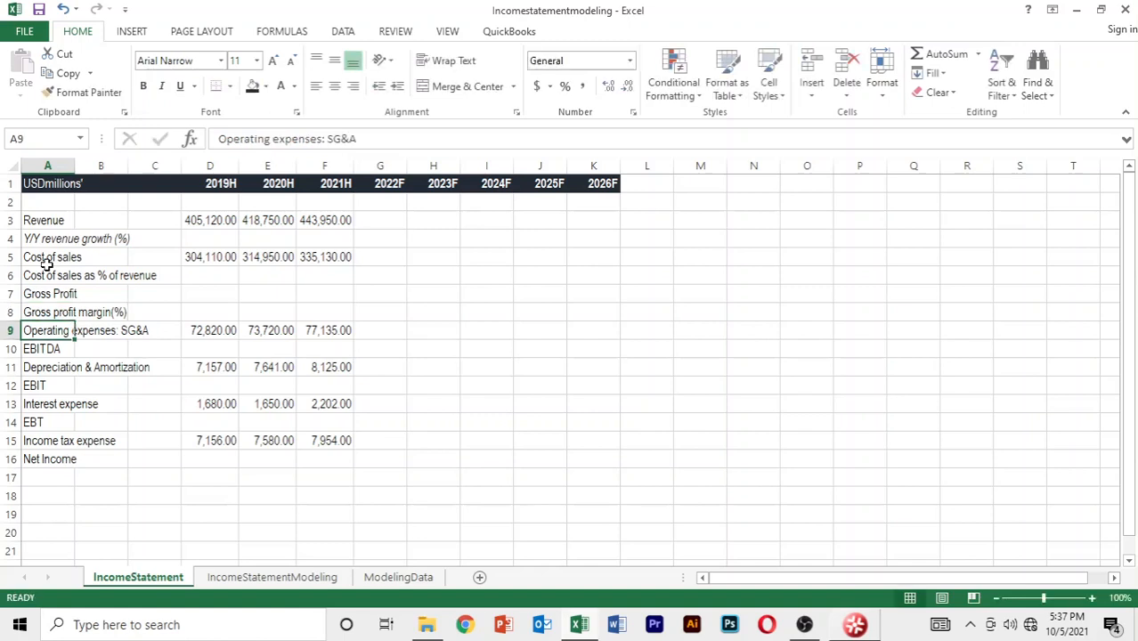
Italicize the cost-of-sales percentage row across A6:K6.
key("Up")
key("Up")
key("Up")
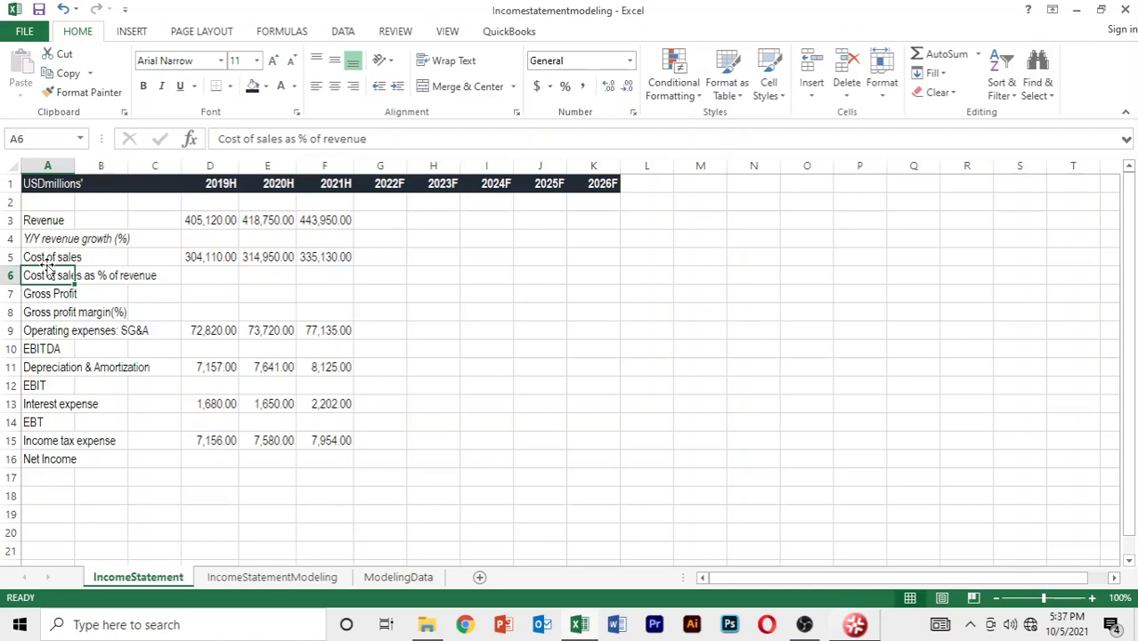
key("Down")
key("Up")
key("shift+Right")
key("shift+Right")
key("shift+Right")
key("shift+Right")
key("shift+Right")
key("shift+Right")
key("shift+Right")
key("shift+Right")
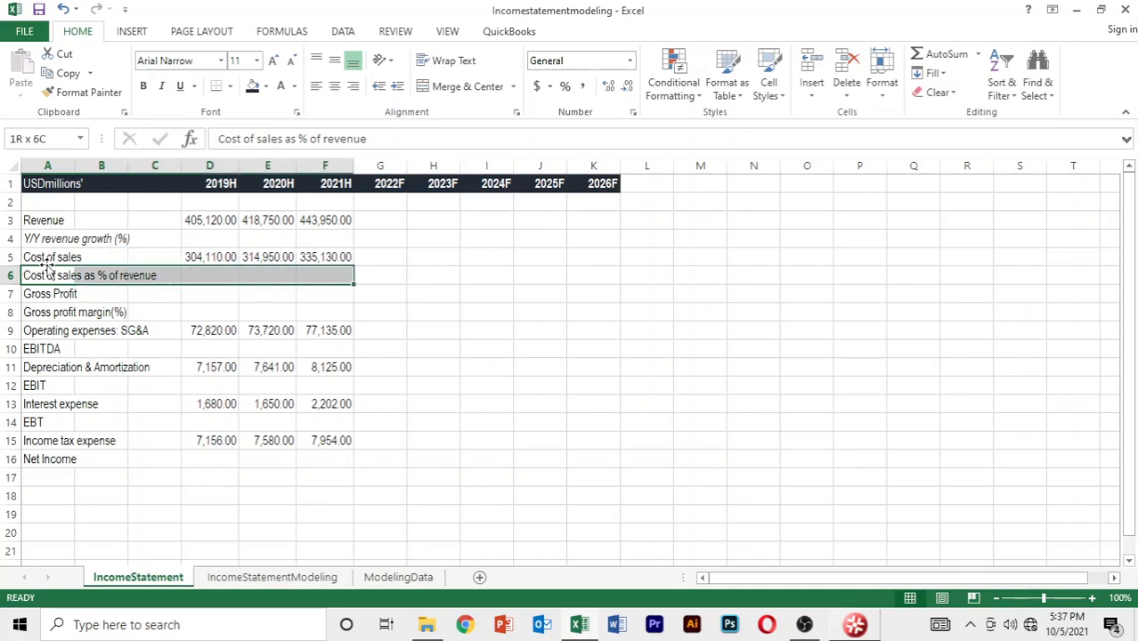
key("shift+Right")
key("shift+Right")
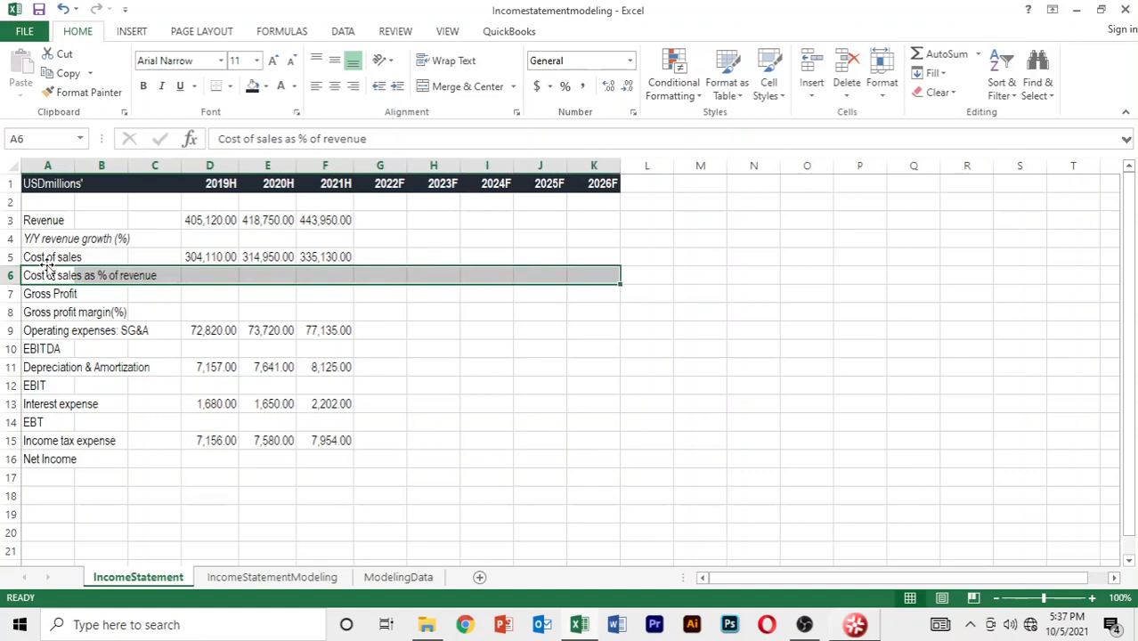
key("ctrl+i")
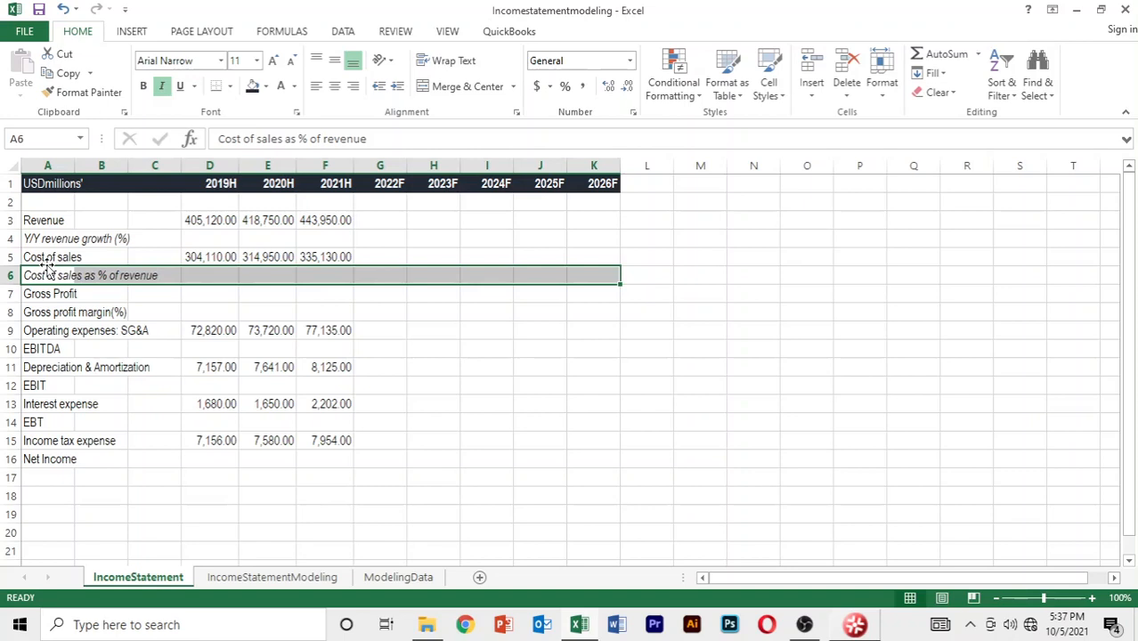
Apply italics to the whole revenue growth row across A4:K4.
key("Up")
key("Up")
key("Down")
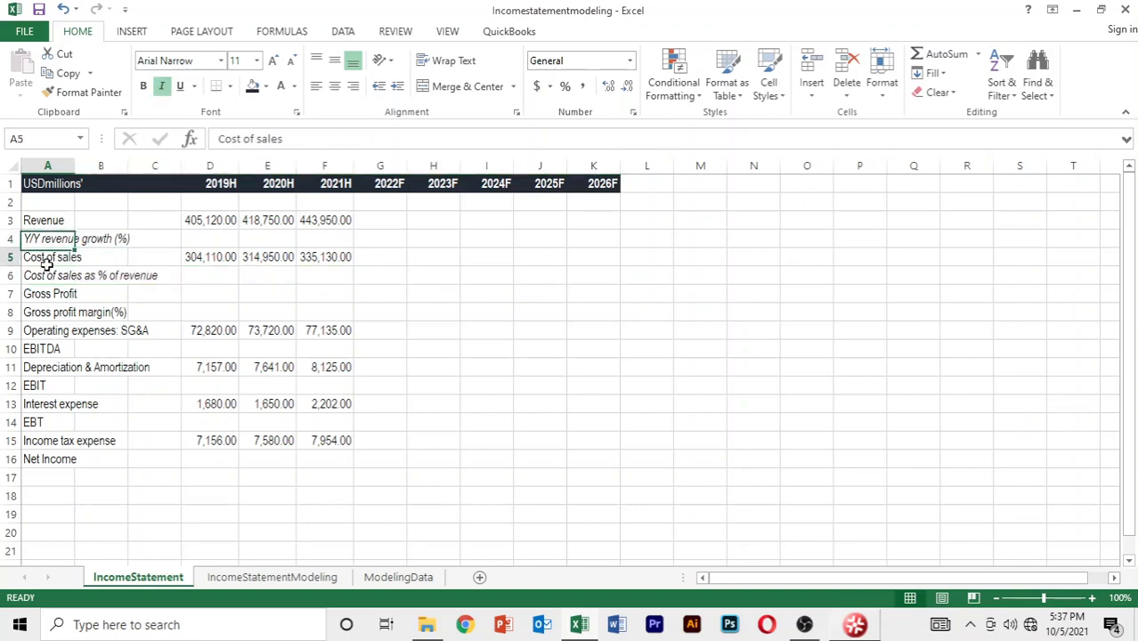
key("Up")
key("shift+Right")
key("shift+Right")
key("shift+Right")
key("shift+Right")
key("shift+Right")
key("shift+Right")
key("shift+Right")
key("shift+Right")
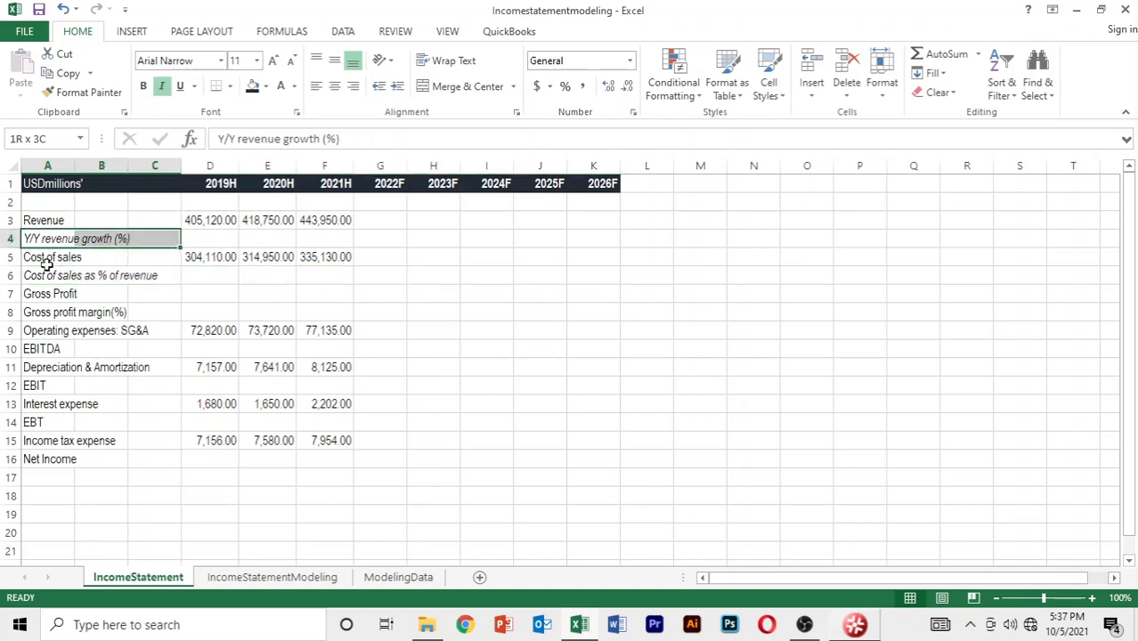
key("shift+Right")
key("shift+Right")
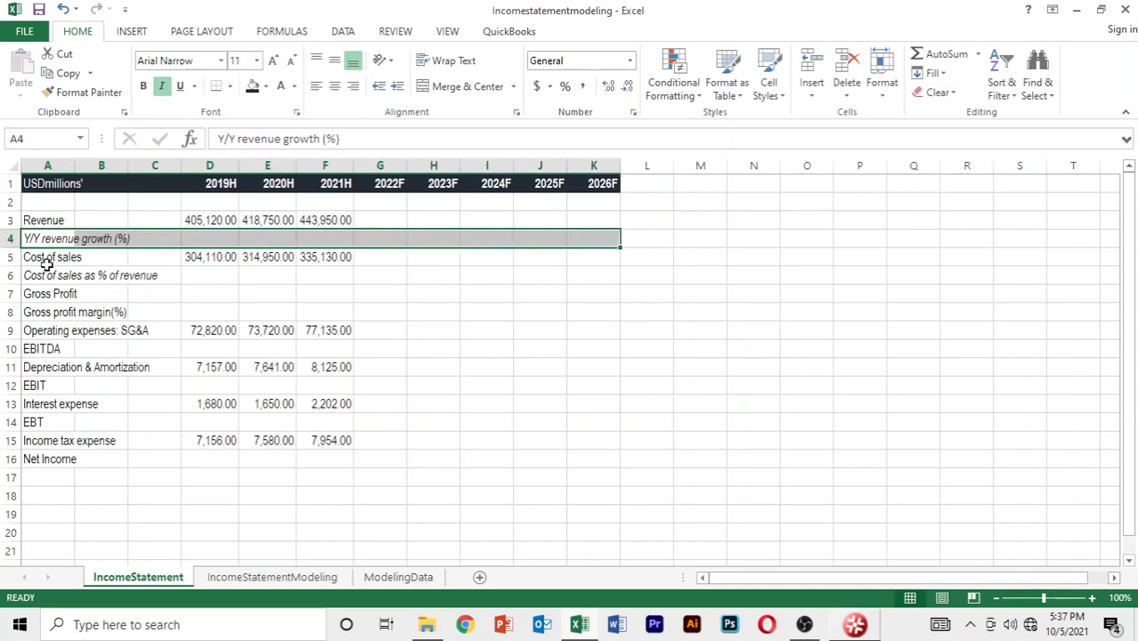
key("ctrl+i")
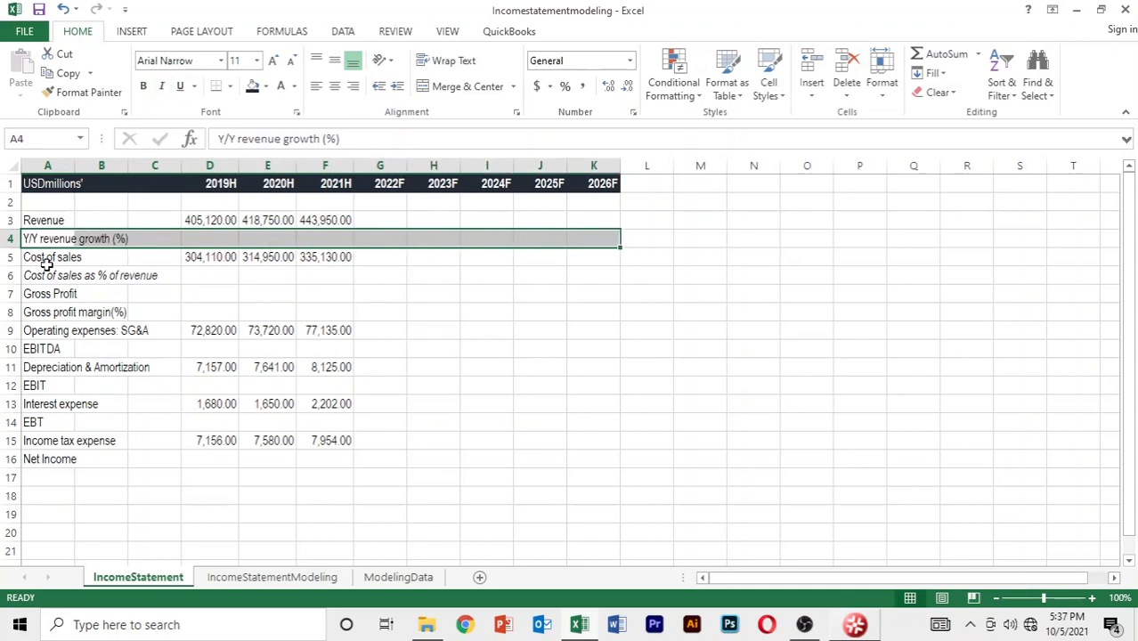
key("ctrl+i")
Italicize the gross profit margin row across A8:K8.
key("Down")
key("Down")
key("Down")
key("Down")
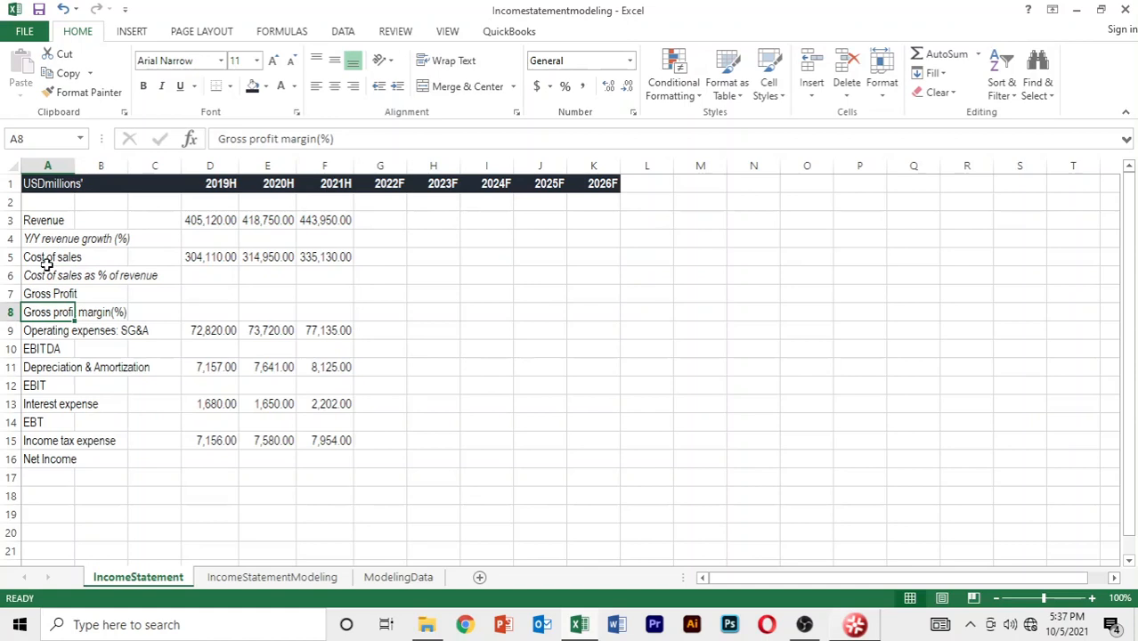
key("shift+Right")
key("shift+Right")
key("shift+Right")
key("shift+Right")
key("shift+Right")
key("shift+Right")
key("shift+Right")
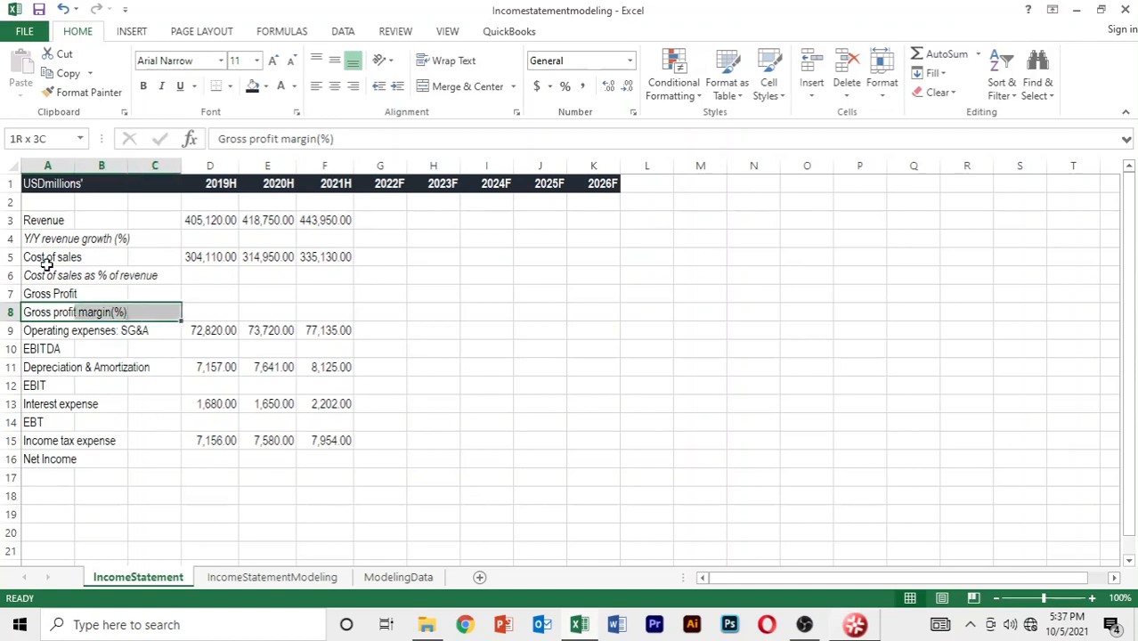
key("shift+Right")
key("shift+Right")
key("shift+Right")
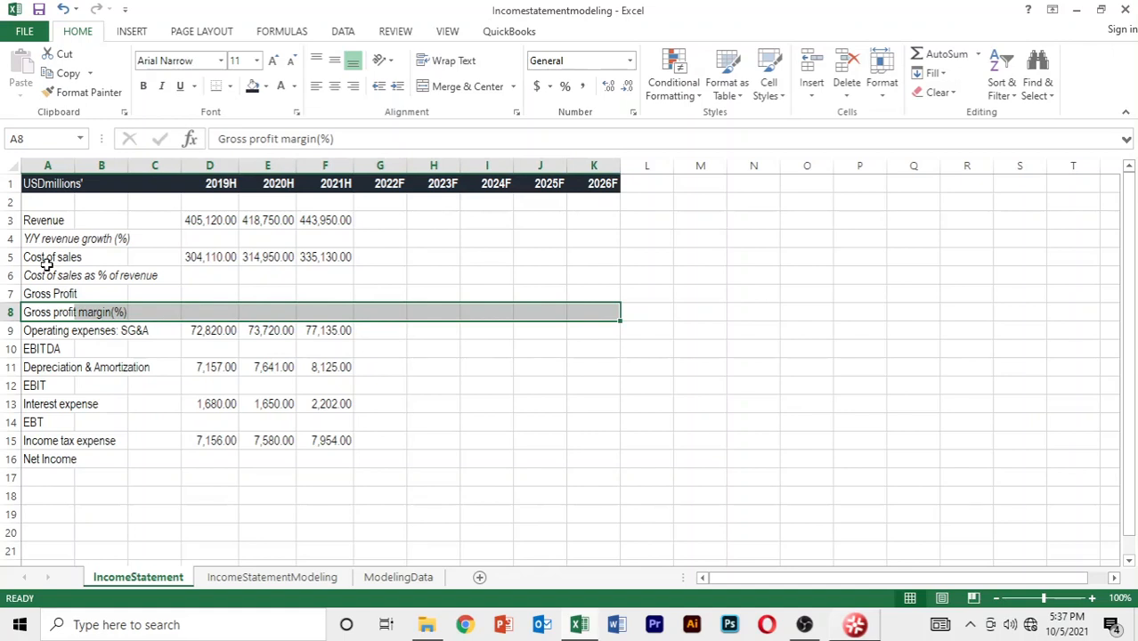
key("ctrl+i")
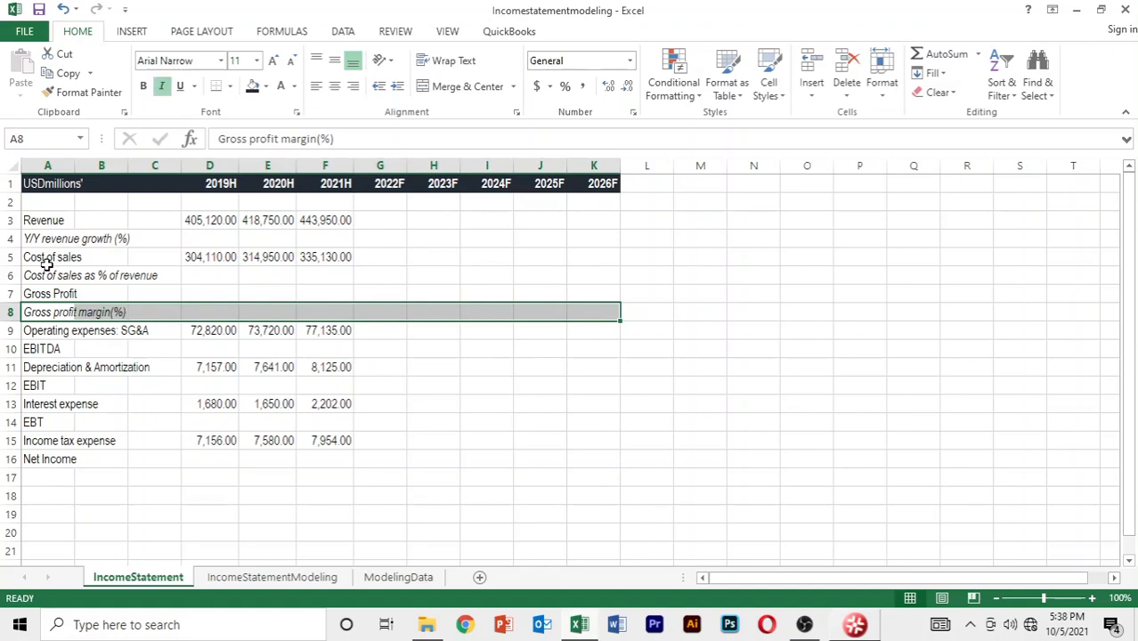
Insert a blank sheet row between Operating expenses: SG&A and EBITDA.
key("Down")
key("Down")
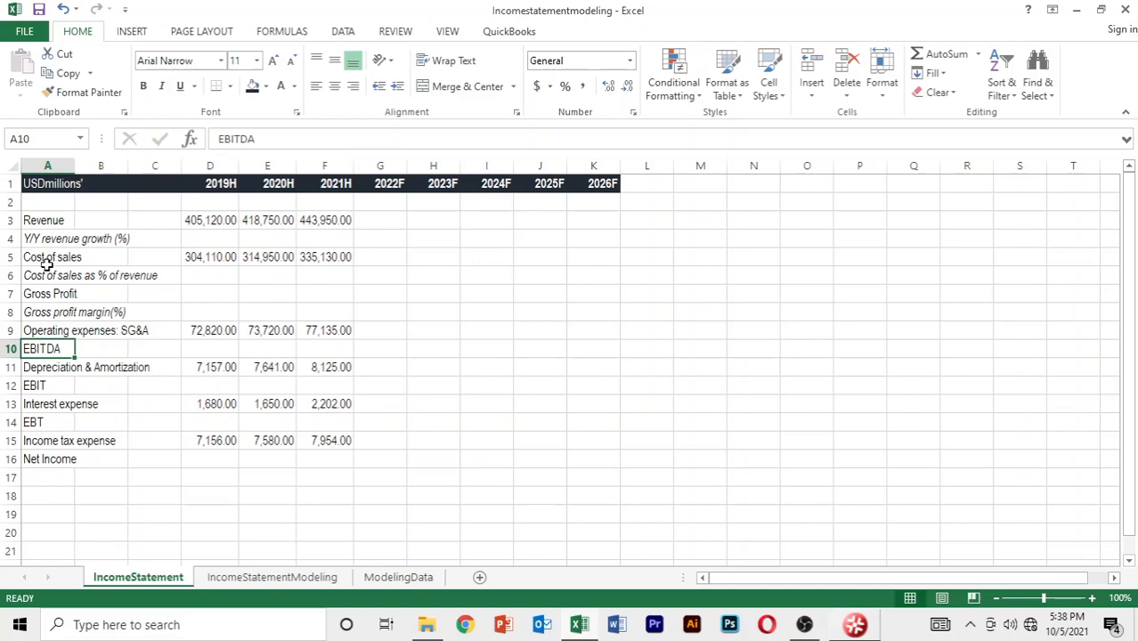
key("alt")
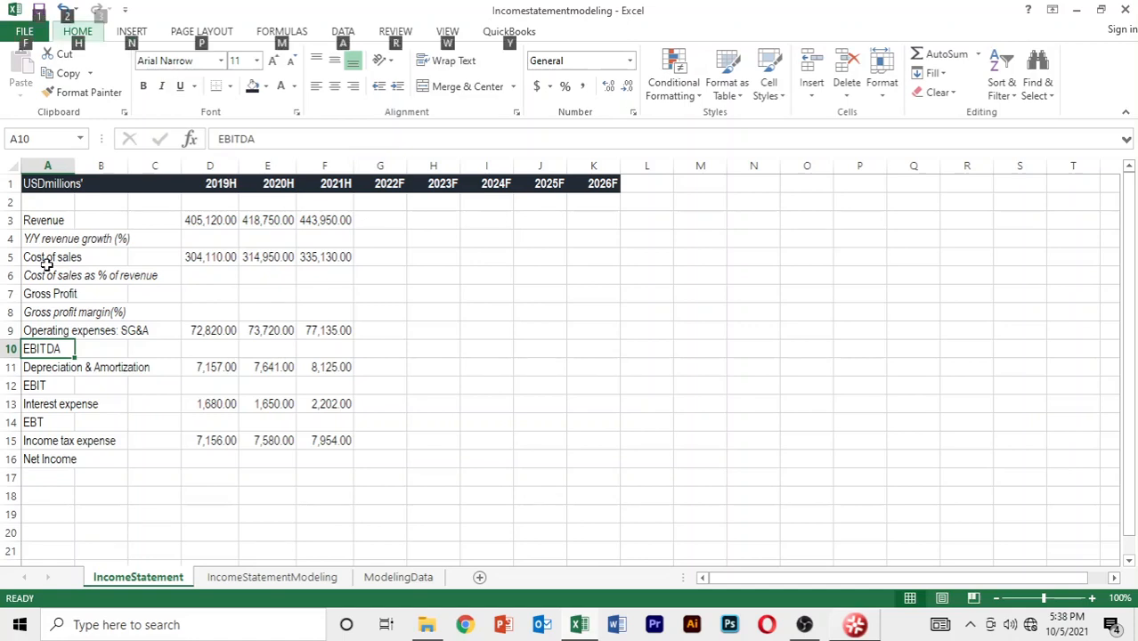
key("h")
key("i")
key("r")
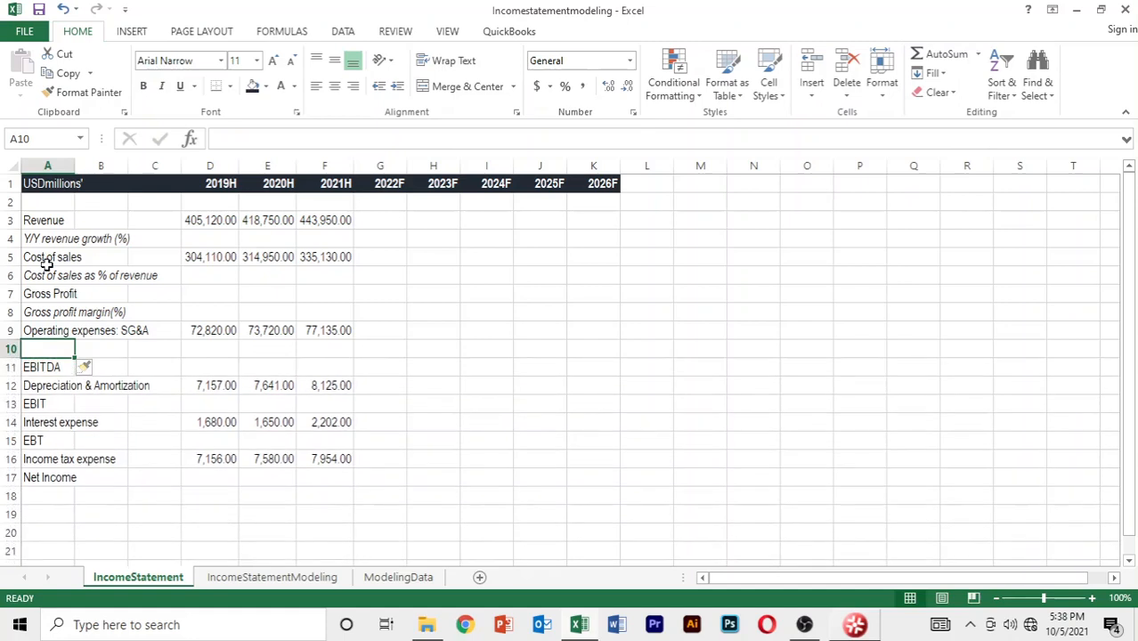
Enter the label "SA&G as a % of revenue" in A10.
type("S")
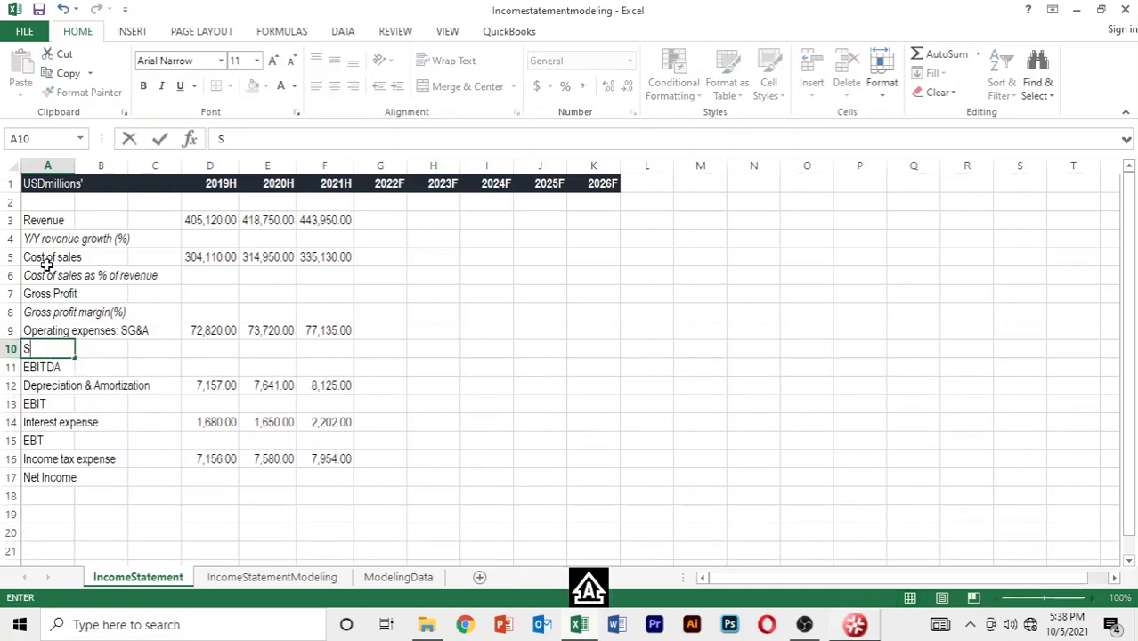
type("A&")
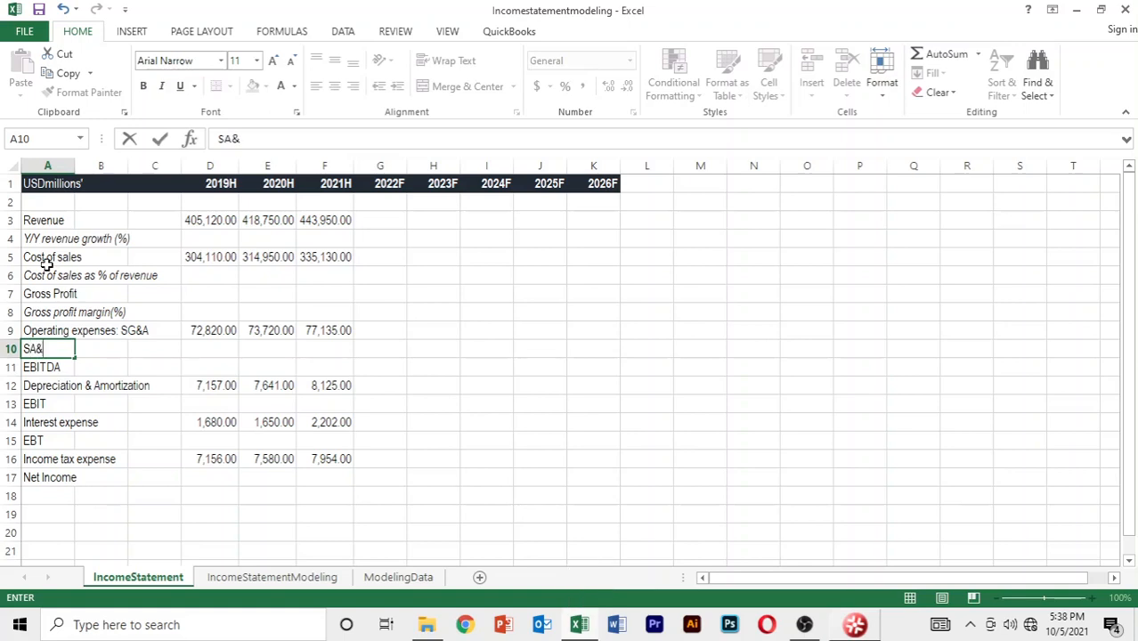
type("G as a % of reve")
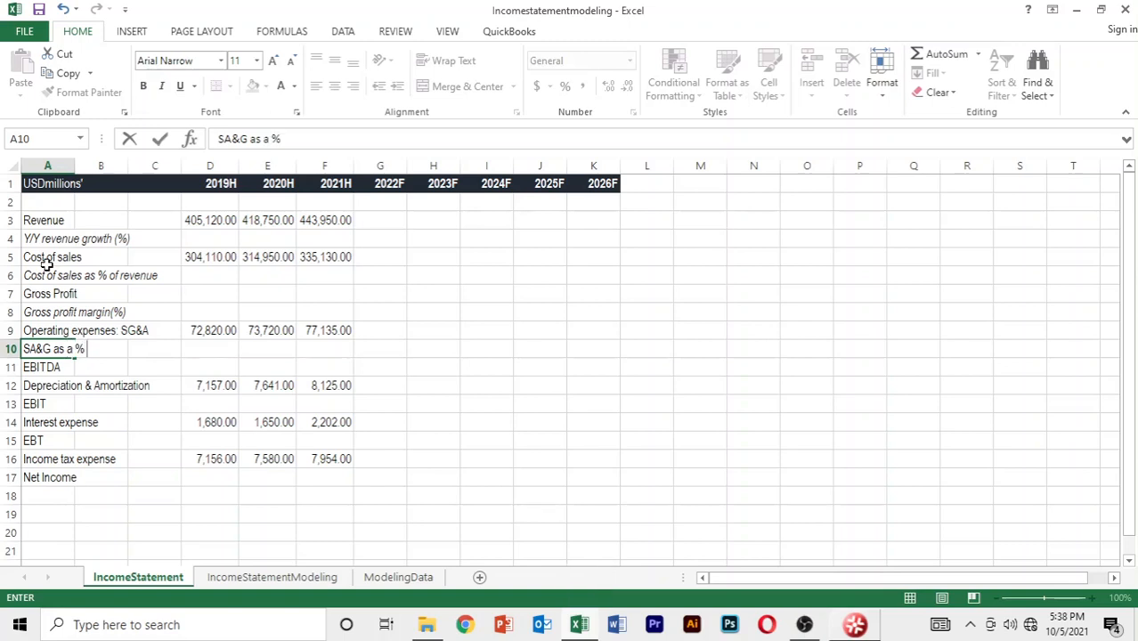
type("nue")
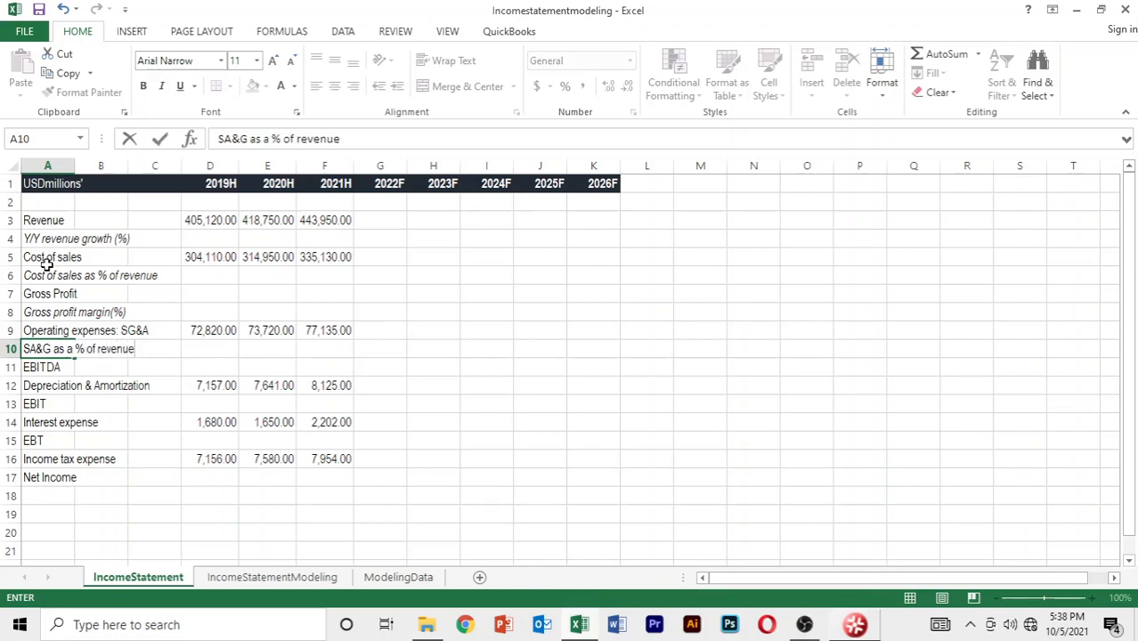
key("Return")
Italicize the SA&G percentage row across A10:K10.
key("Up")
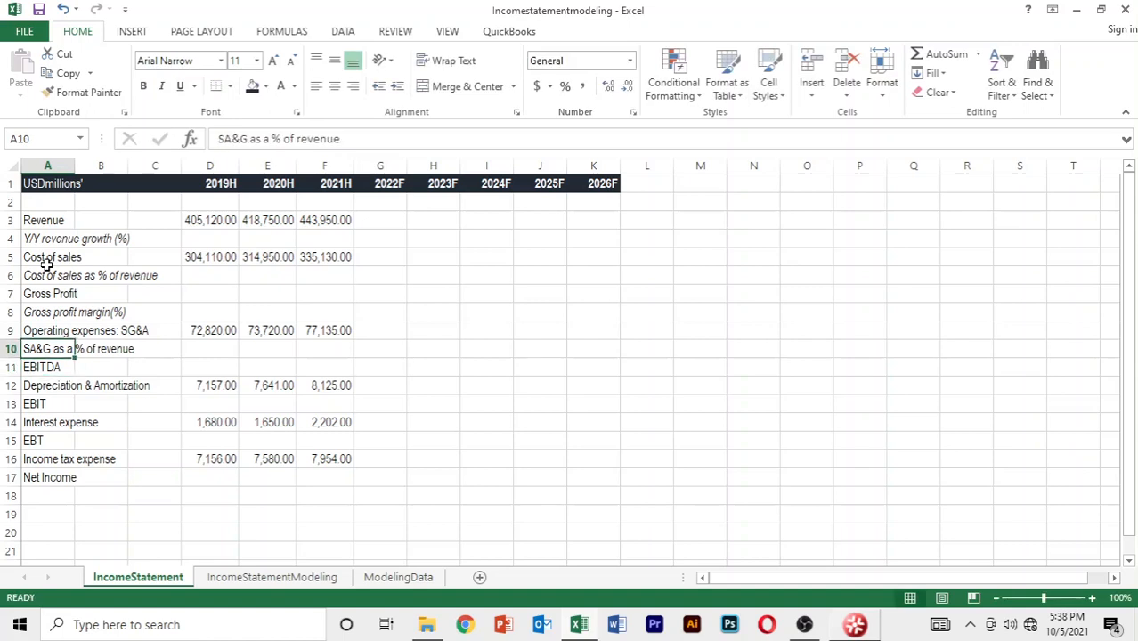
key("shift+Right")
key("shift+Right")
key("shift+Right")
key("shift+Right")
key("shift+Right")
key("shift+Right")
key("shift+Right")
key("shift+Right")
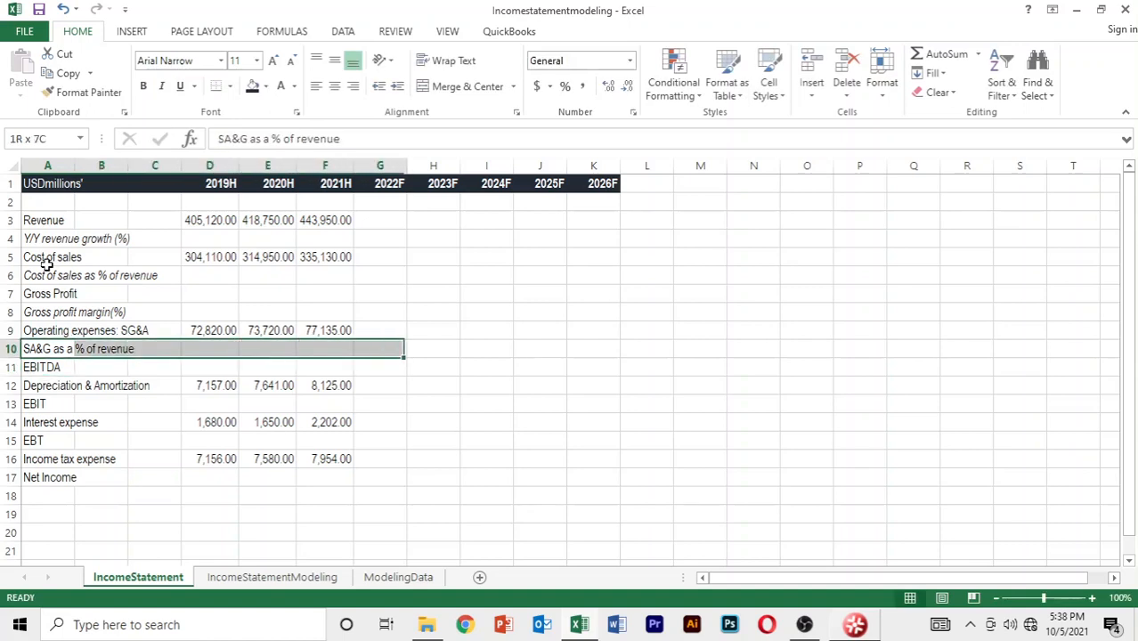
key("shift+Right")
key("shift+Right")
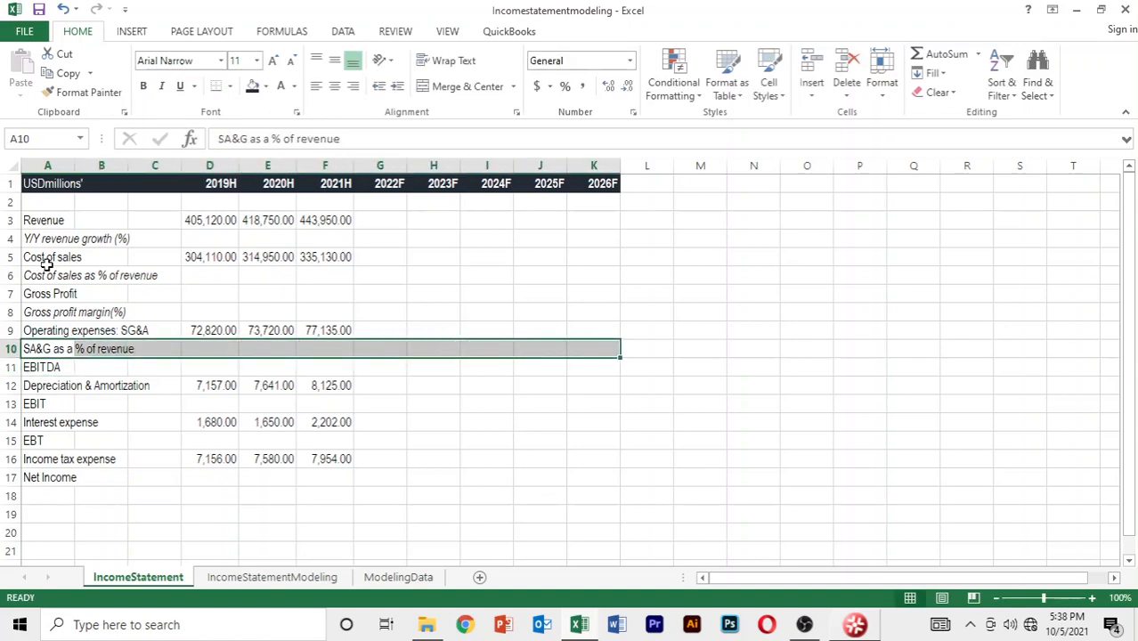
key("ctrl+i")
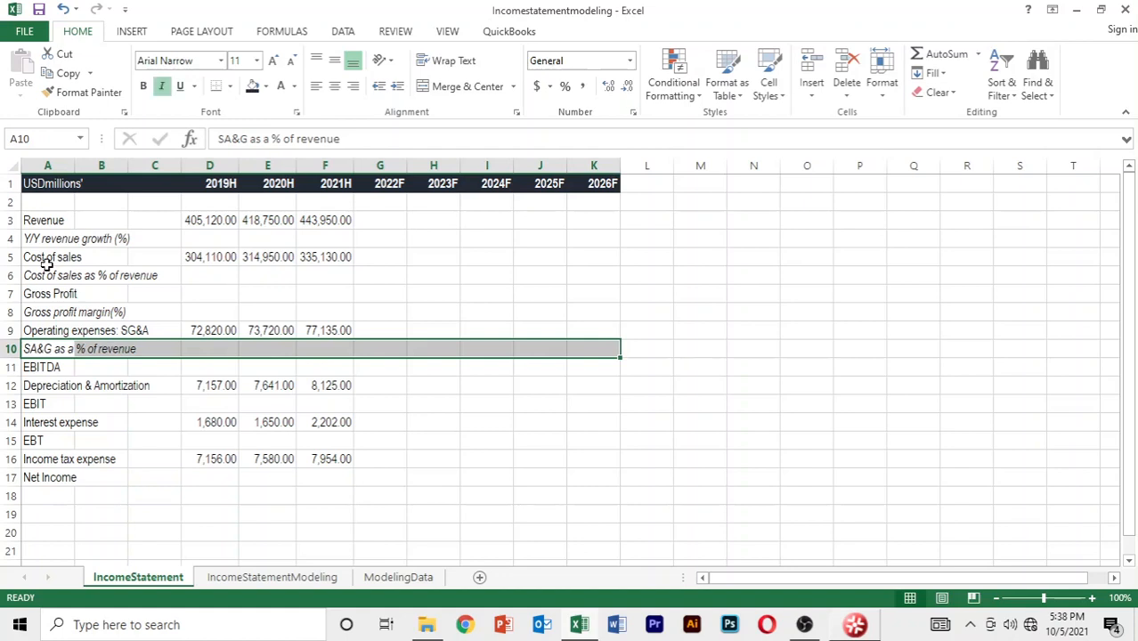
Insert a blank sheet row between EBITDA and Depreciation & Amortization.
key("Down")
key("Down")
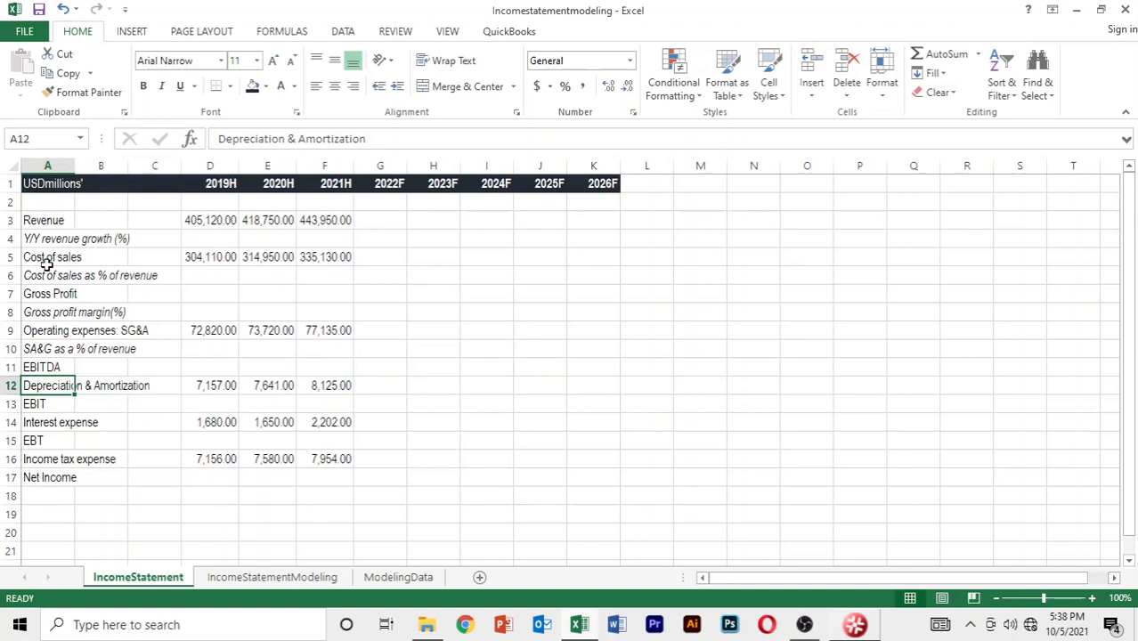
key("alt+h")
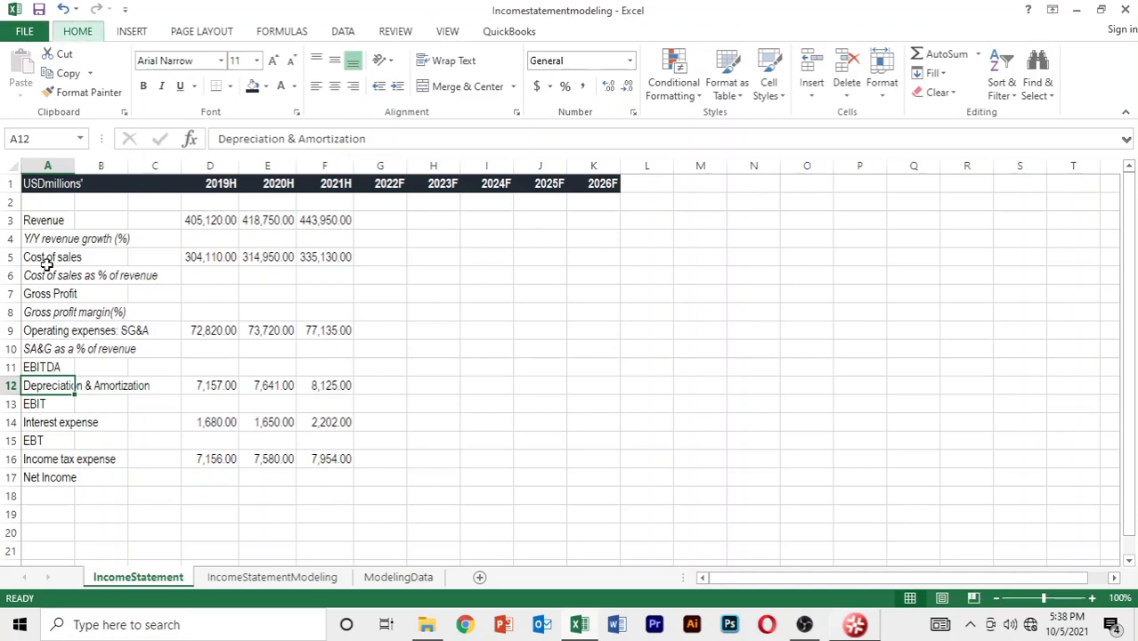
key("i")
key("r")
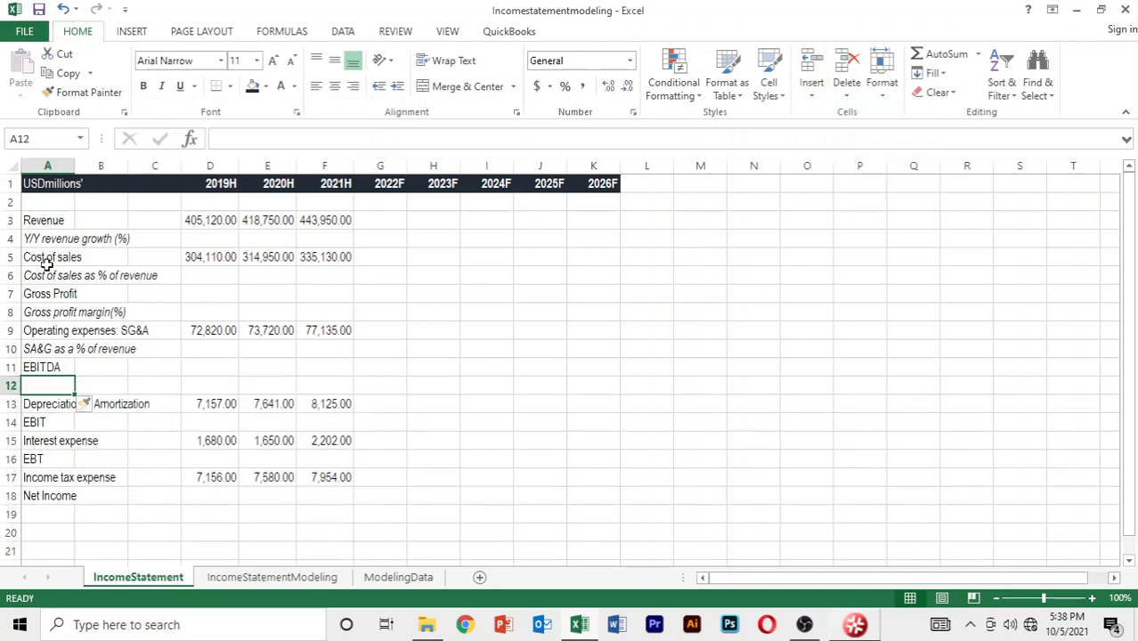
Enter the label "EBITDA margin (%)" in A12.
type("e")
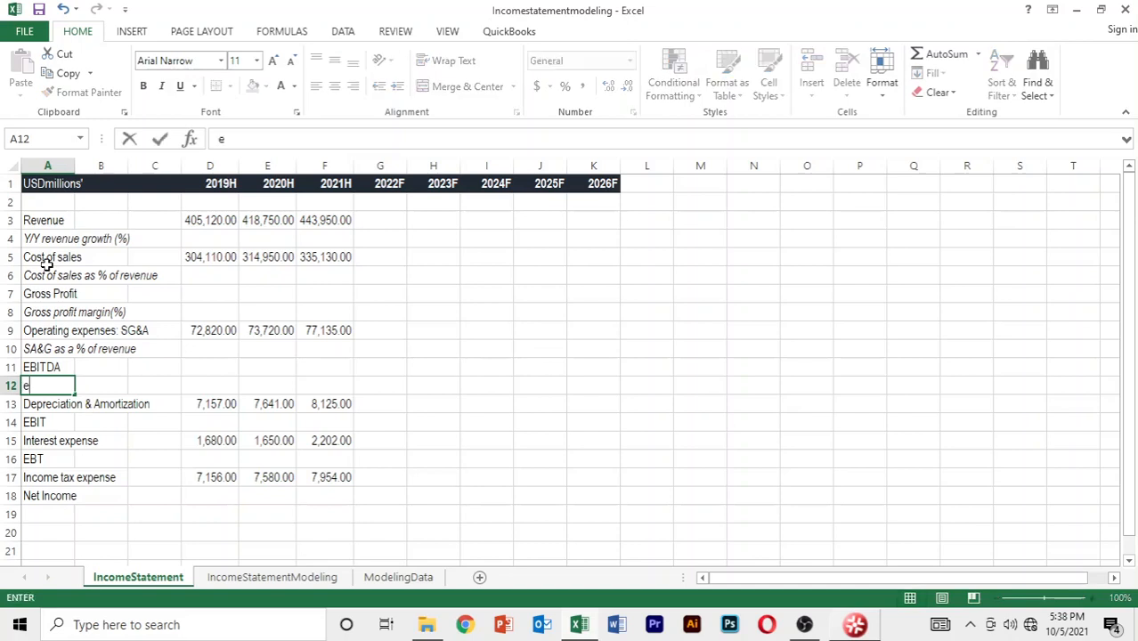
key("BackSpace")
type("EBI")
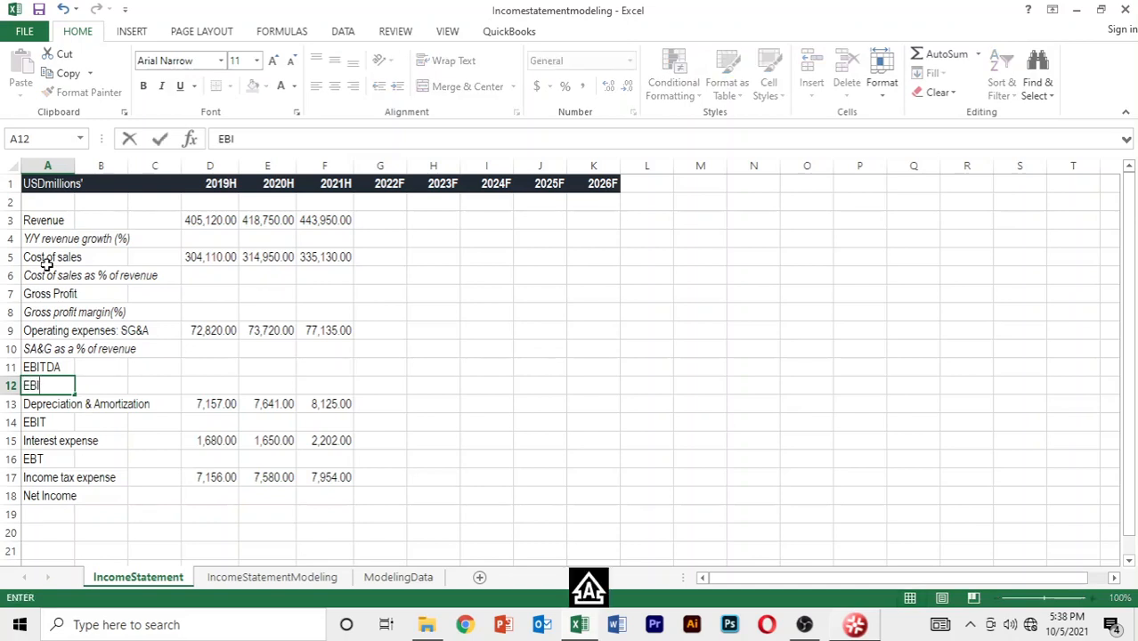
type("TDA")
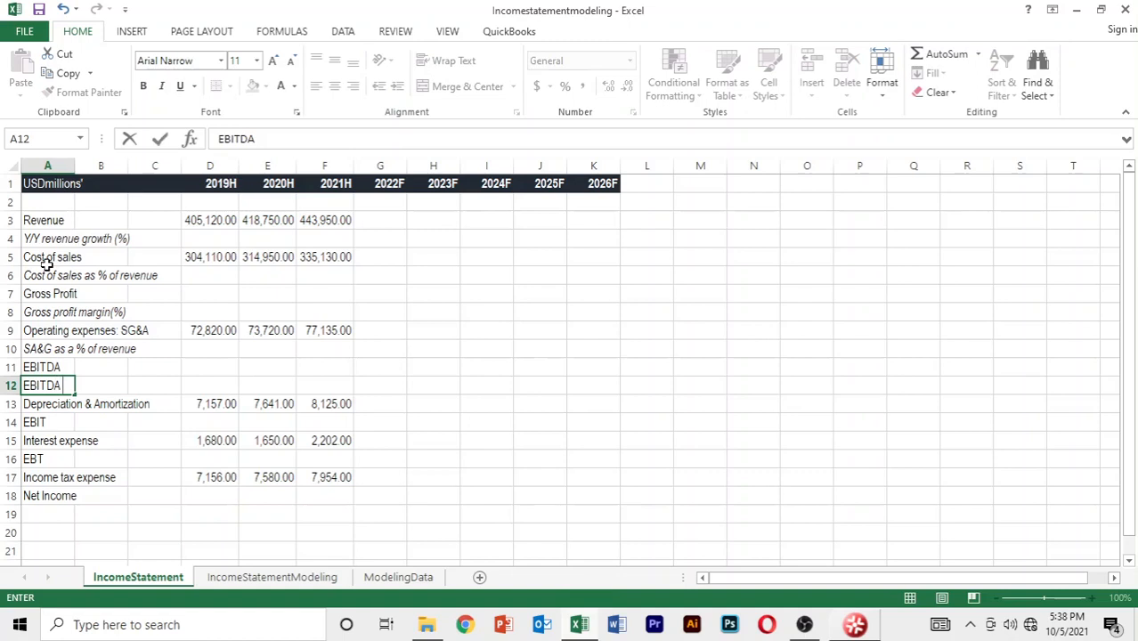
type(" mar")
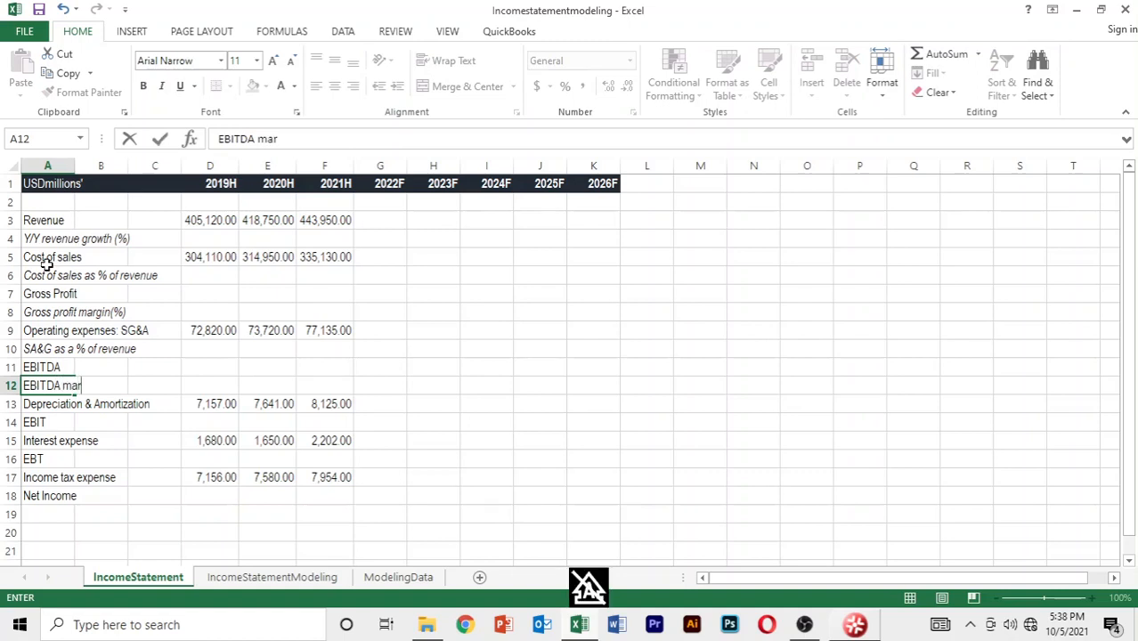
type("gin")
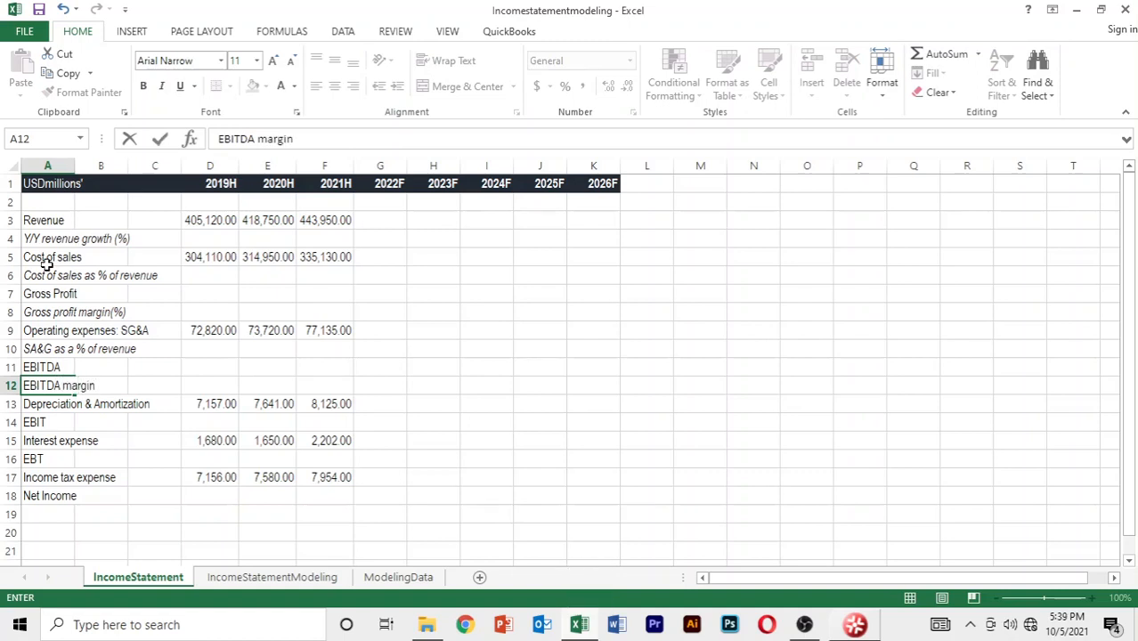
type(" (%)")
key("Return")
Italicize the EBITDA margin row across A12:K12.
key("Up")
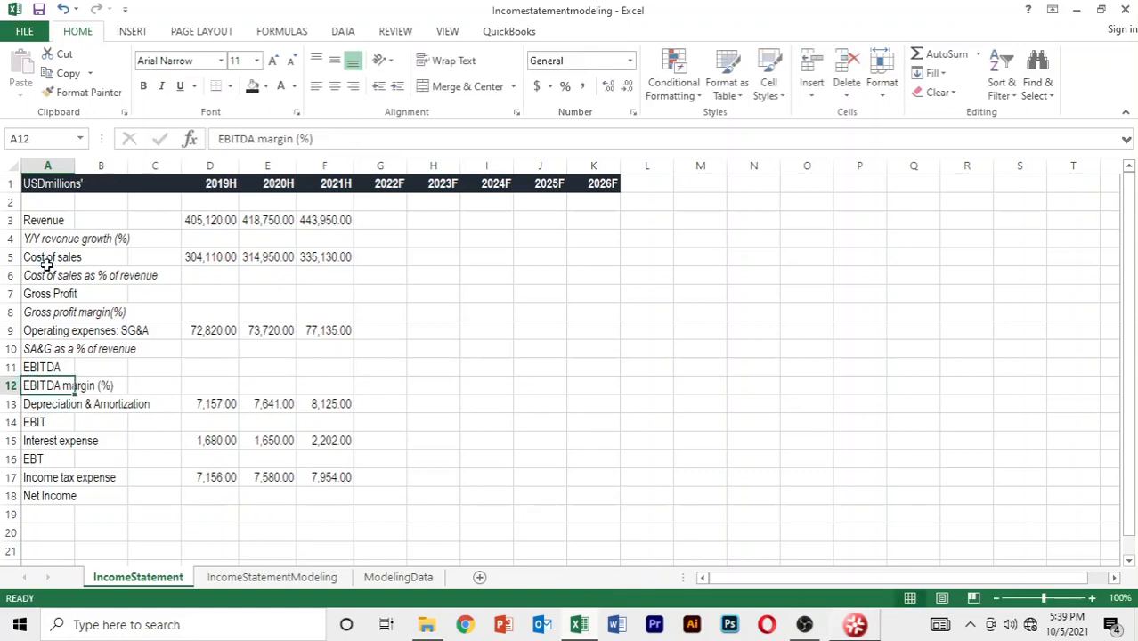
key("shift+Right")
key("shift+Right")
key("shift+Right")
key("shift+Right")
key("shift+Right")
key("shift+Right")
key("shift+Right")
key("shift+Right")
key("shift+Right")
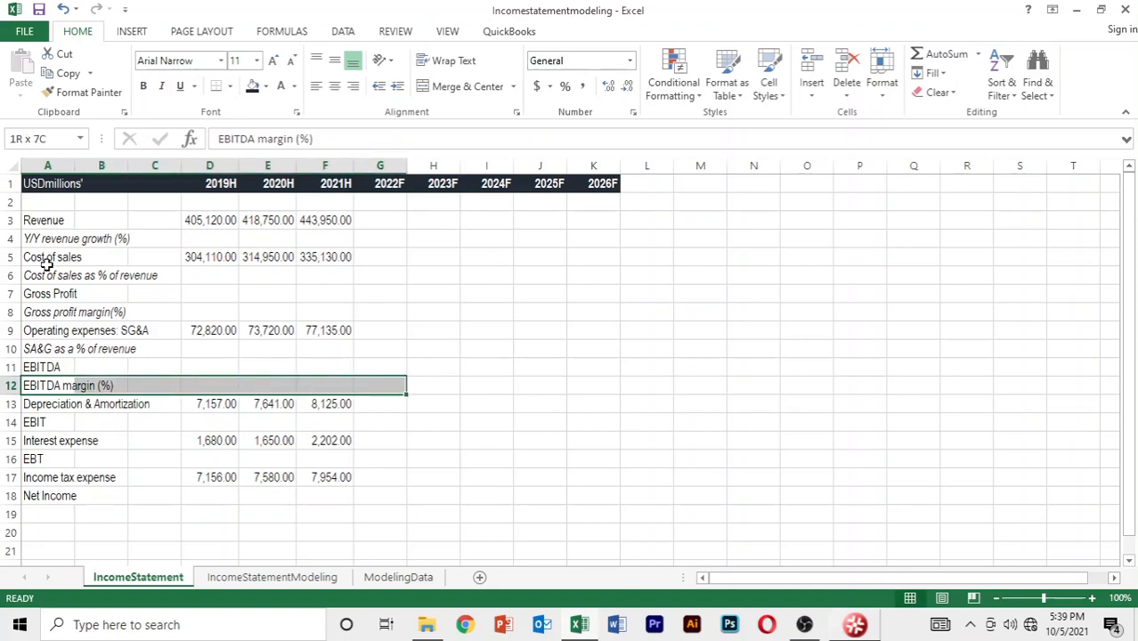
key("shift+Right")
key("ctrl+r")
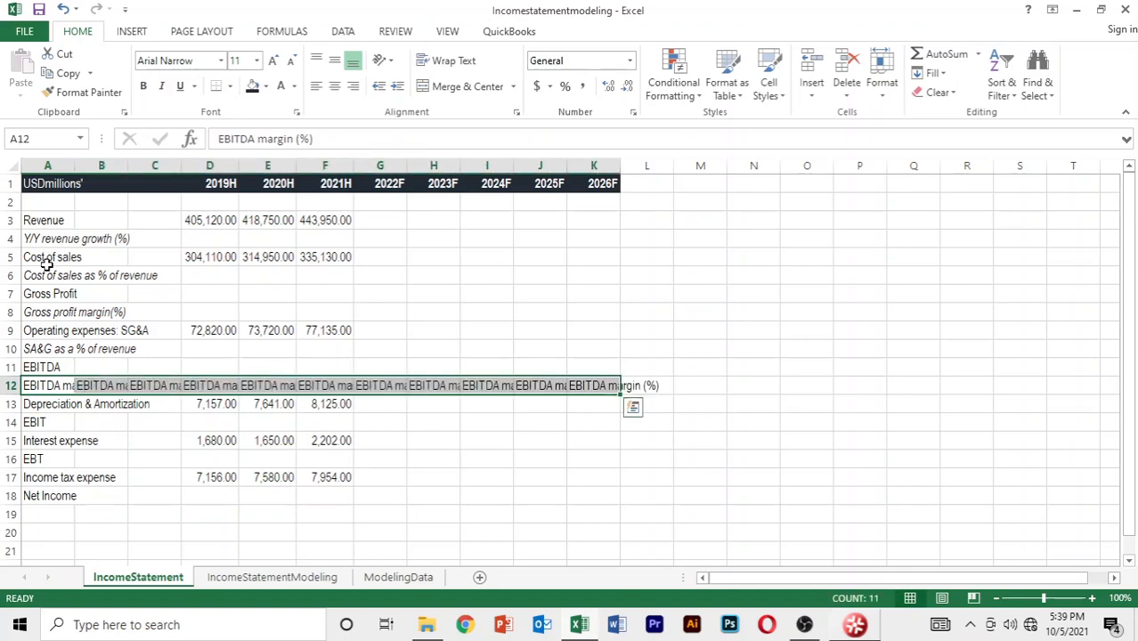
key("ctrl+z")
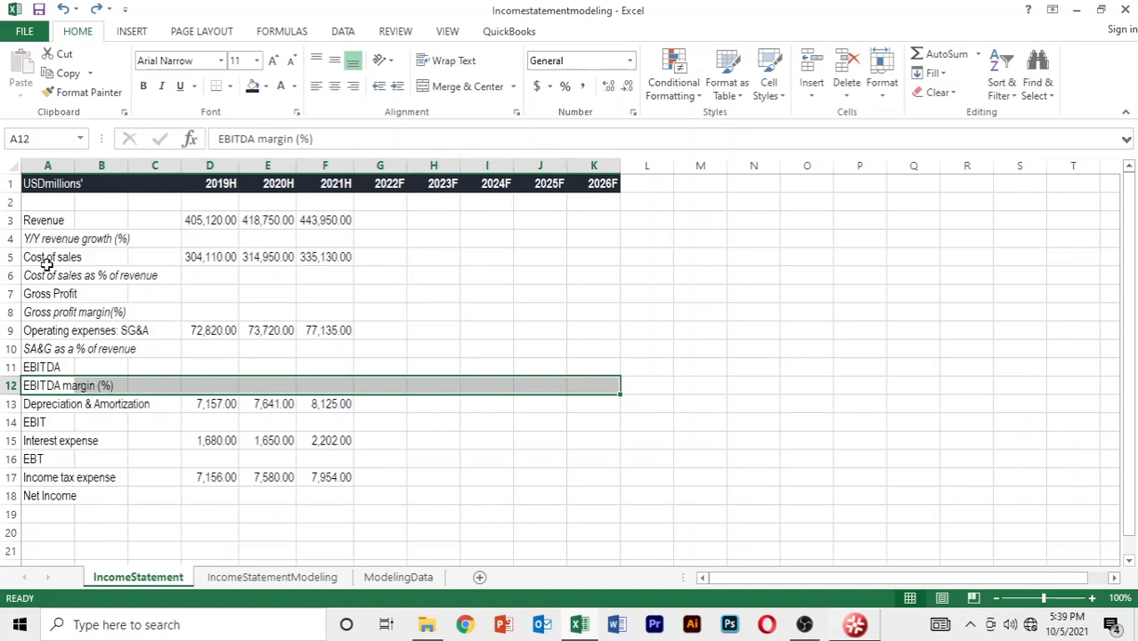
key("ctrl+i")
key("Down")
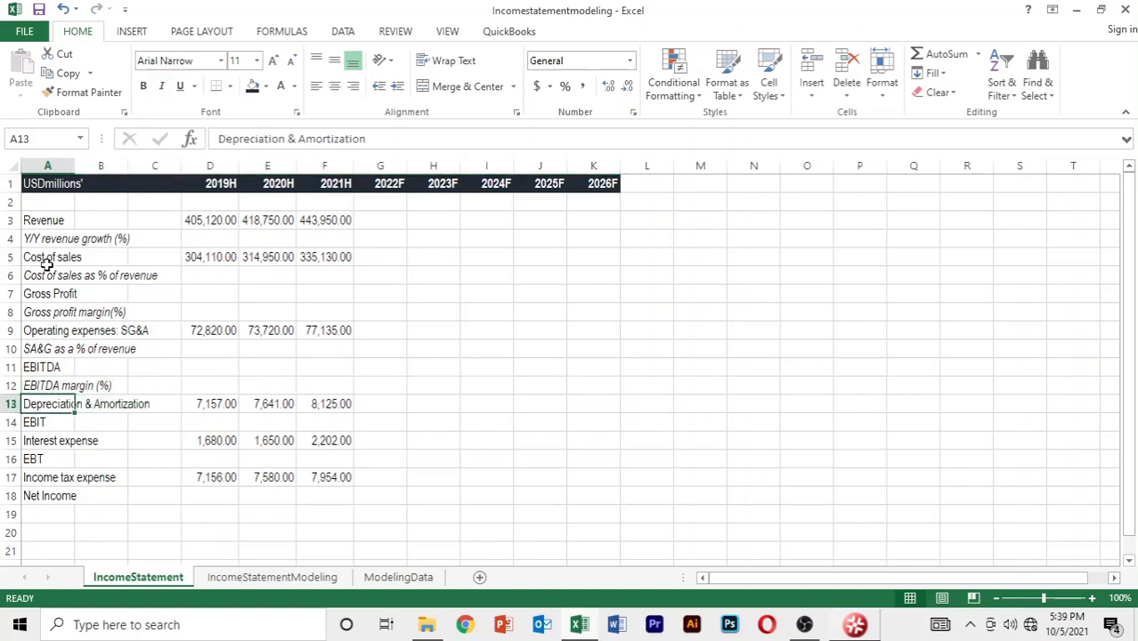
Correct the label in A8 to "Gross profit margin (%)" by adding the missing space before the parenthesis.
left_click(35, 313)
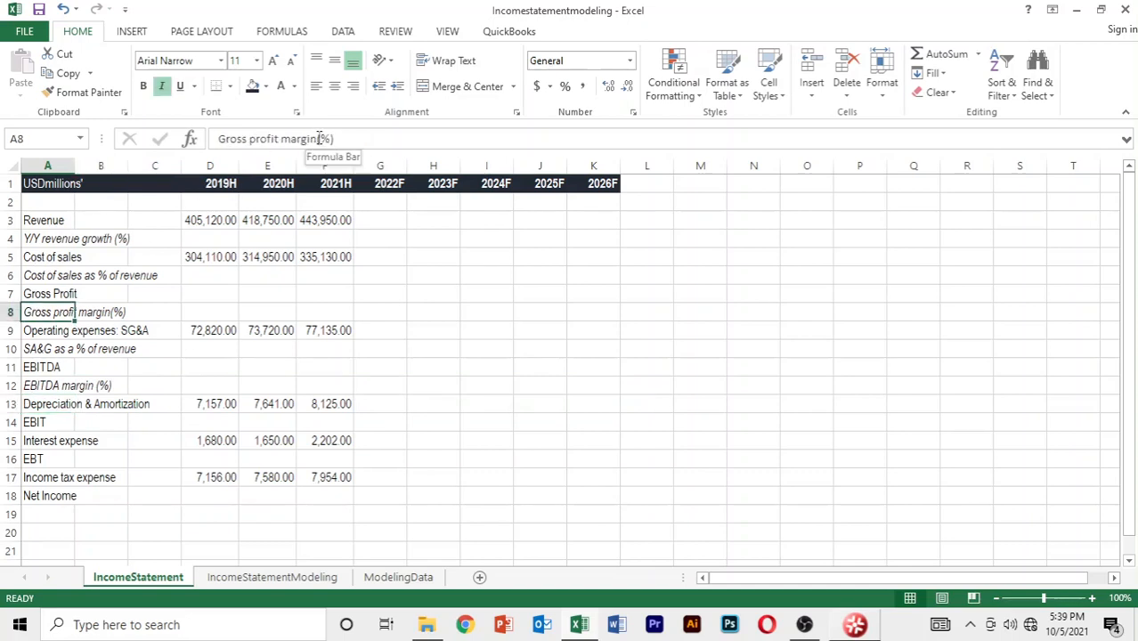
left_click(319, 139)
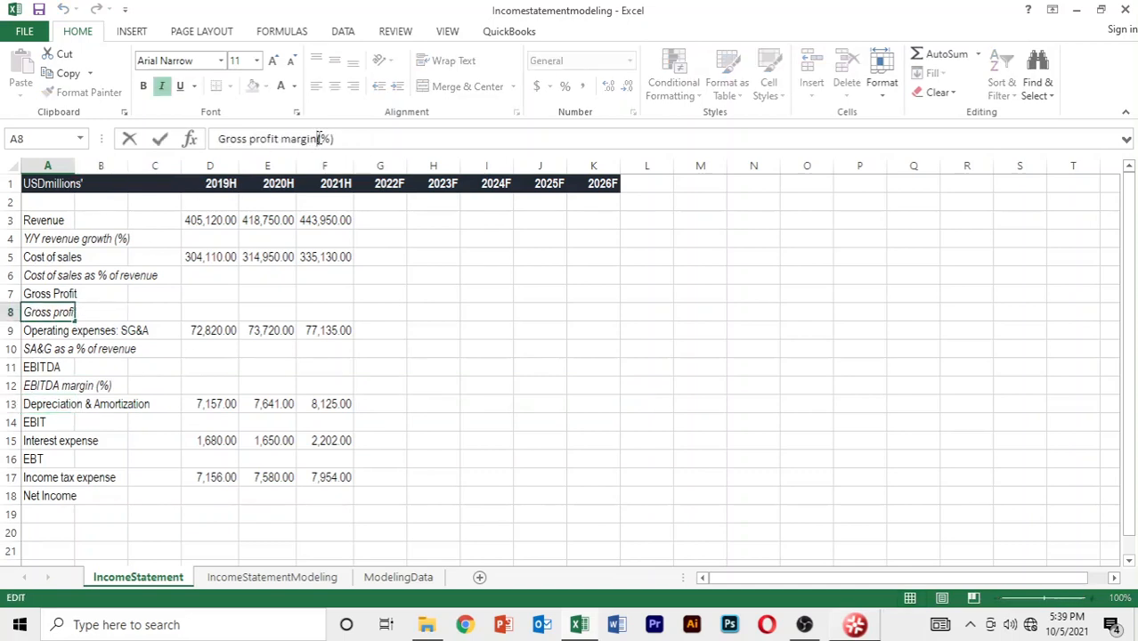
left_click(82, 406)
left_click(75, 422)
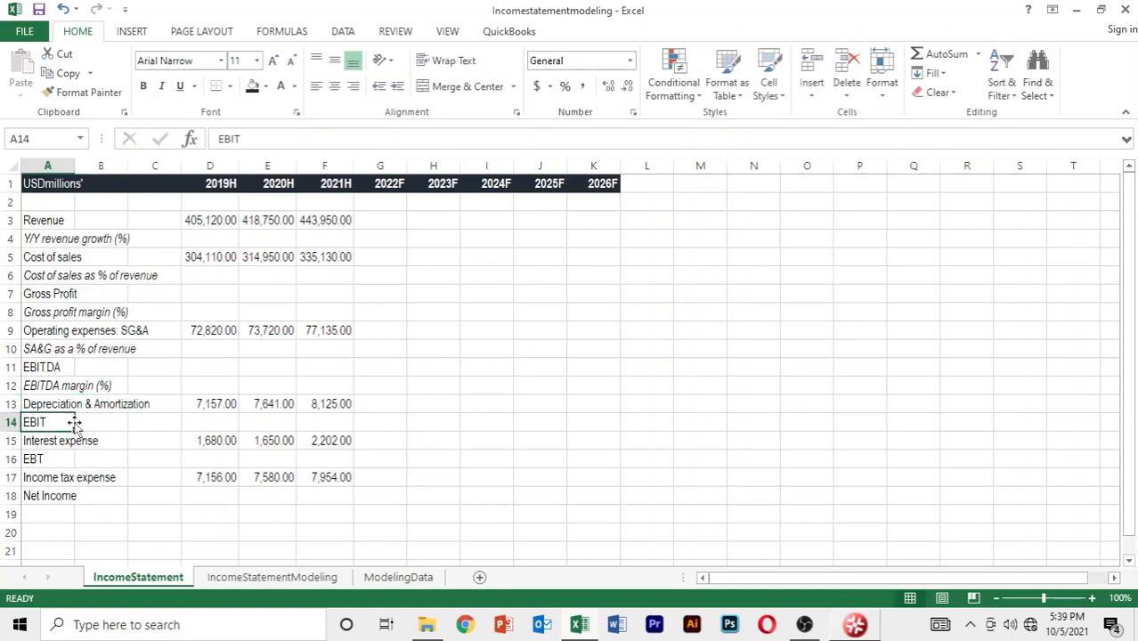
key("alt+h")
key("i")
key("r")
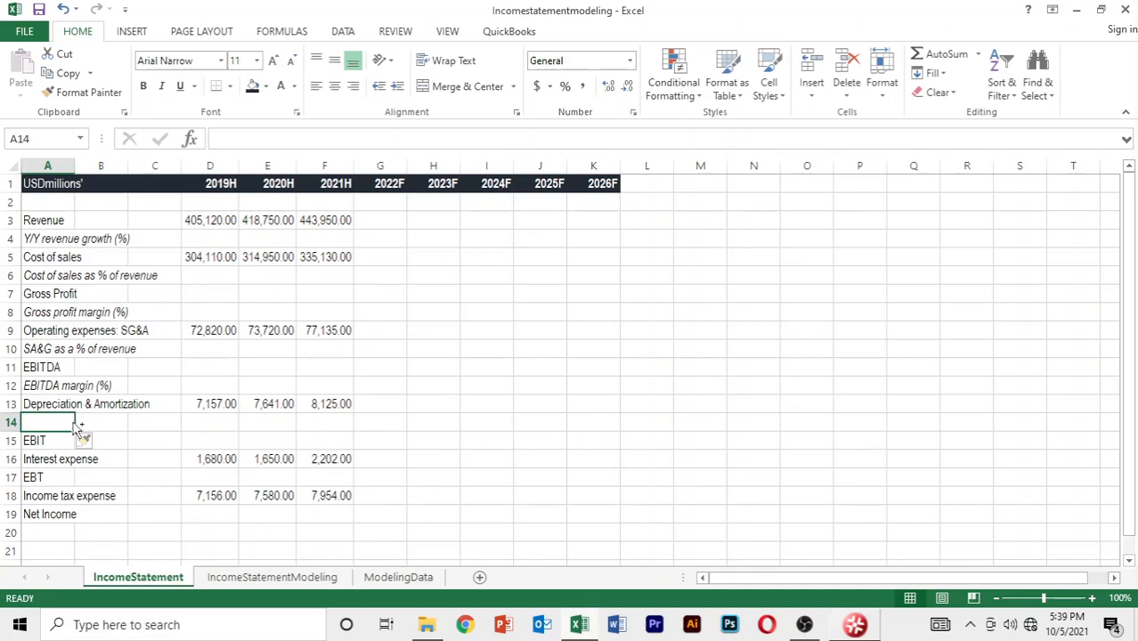
key("ctrl+z")
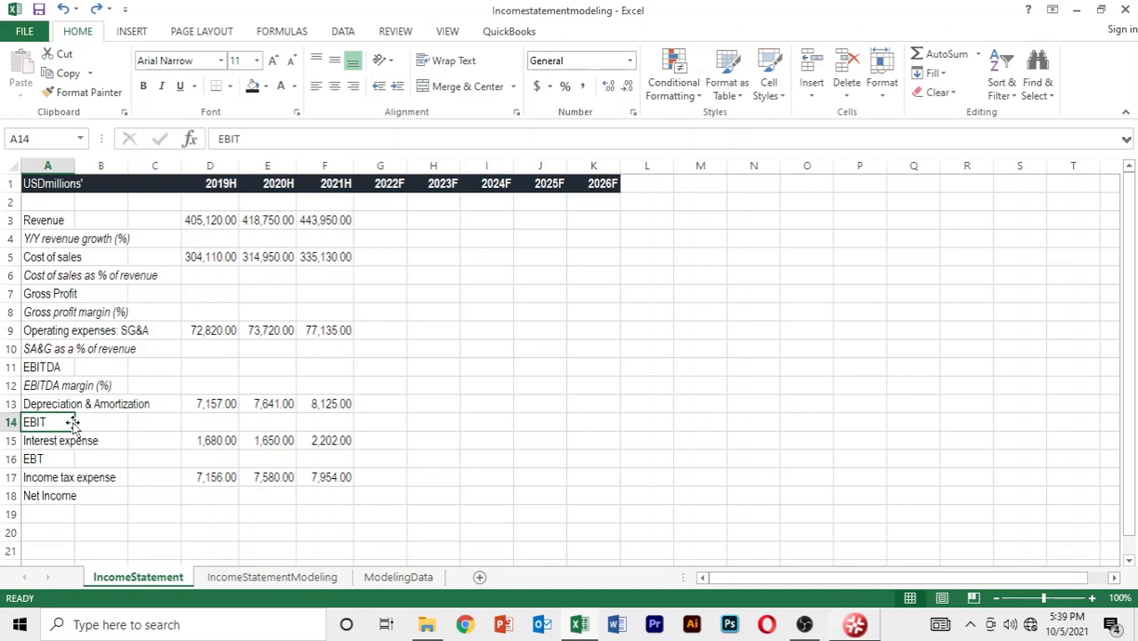
Insert a blank sheet row between EBIT and Interest expense.
key("Down")
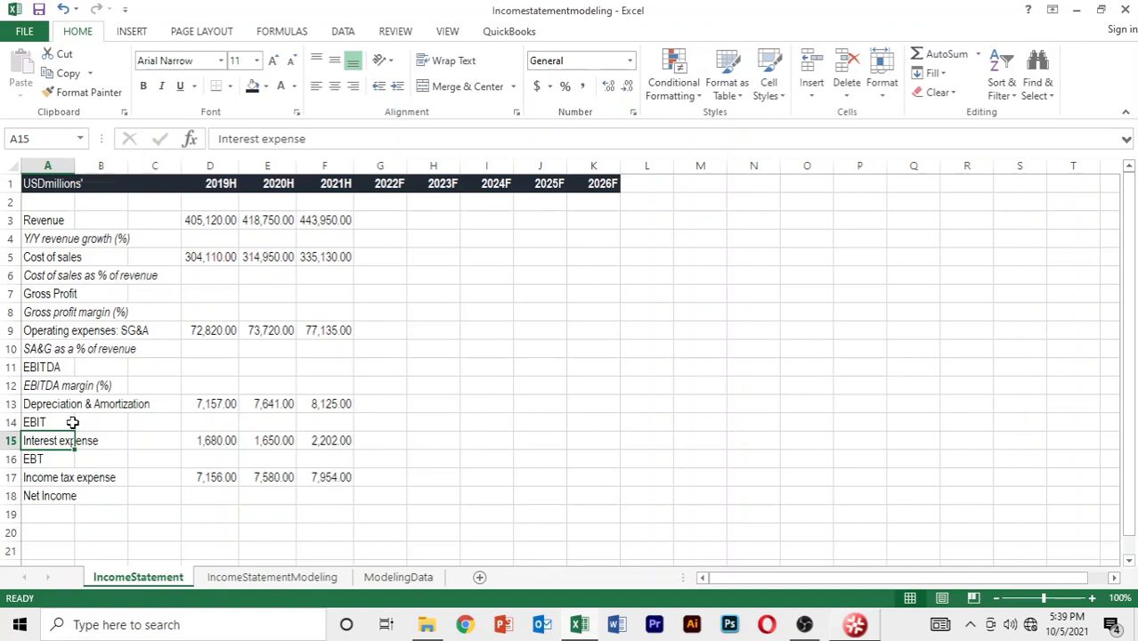
key("alt+h")
key("i")
key("r")
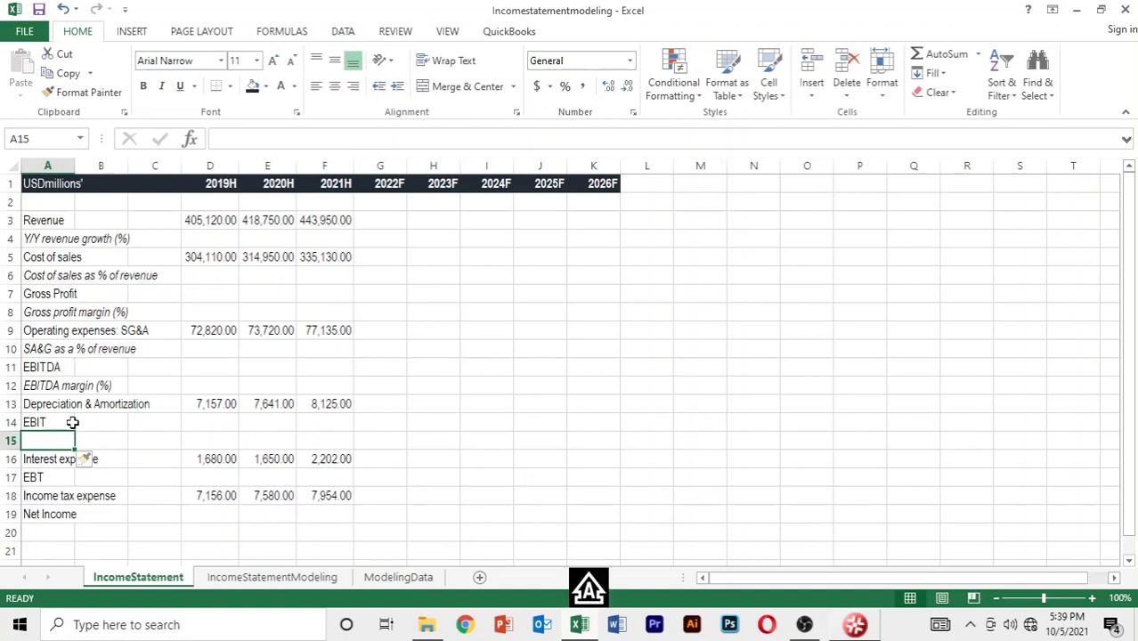
Enter the label "EBIT margin (%)" in A15.
type("EBIT margin")
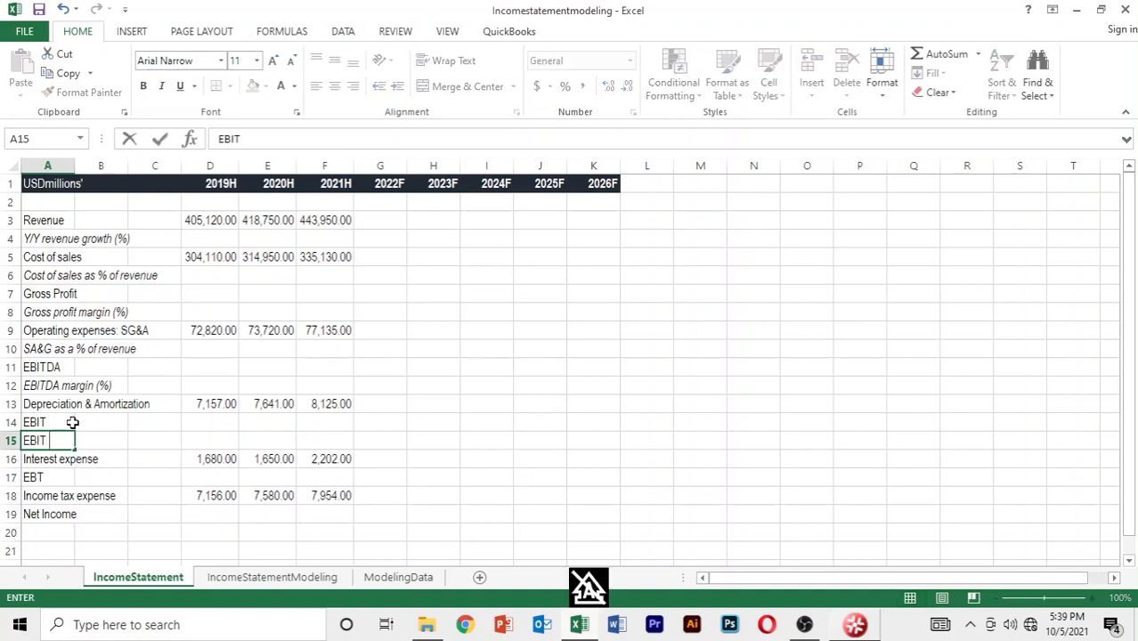
type(" (")
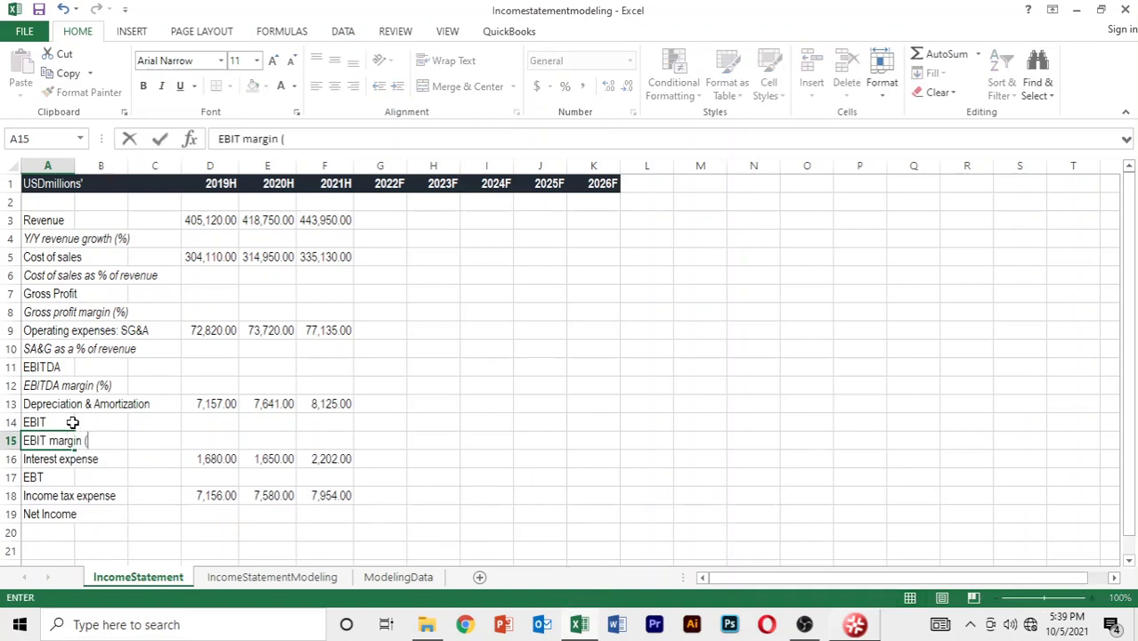
type("%)")
key("Return")
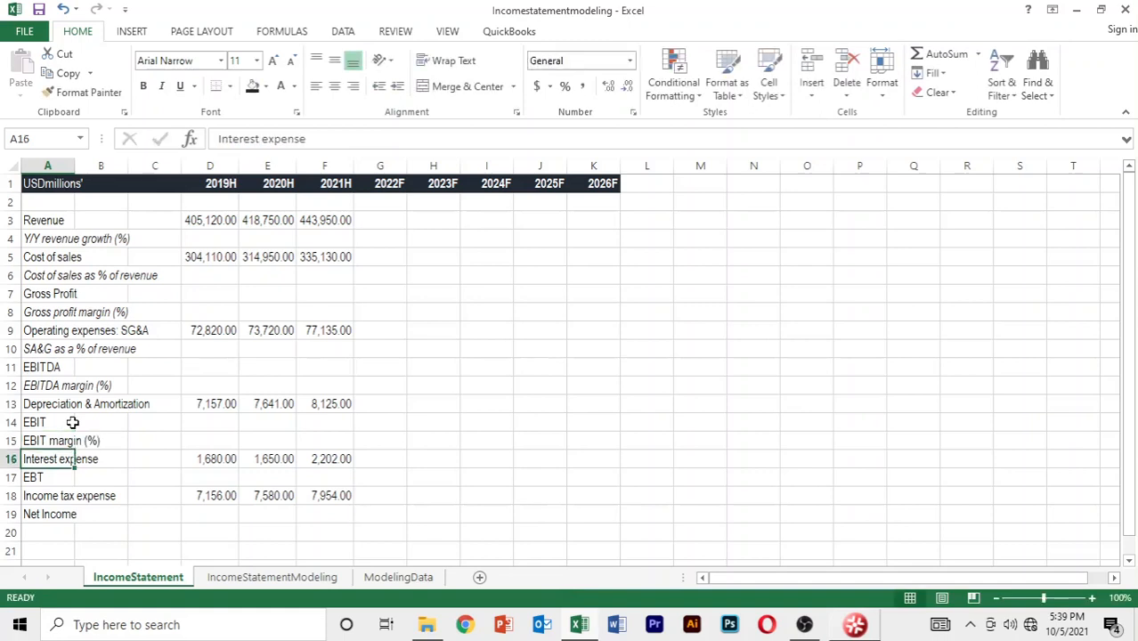
Italicize the EBIT margin row across A15:K15.
key("Up")
key("shift+Right")
key("shift+Right")
key("shift+Right")
key("shift+Right")
key("shift+Right")
key("shift+Right")
key("shift+Right")
key("shift+Right")
key("shift+Right")
key("shift+Right")
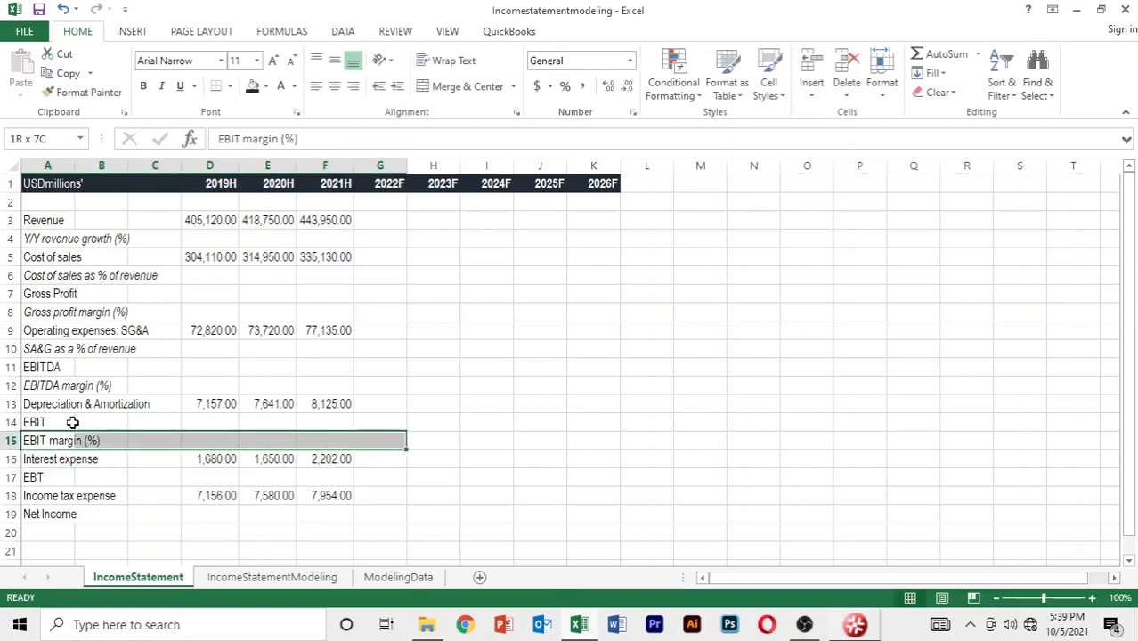
key("ctrl+i")
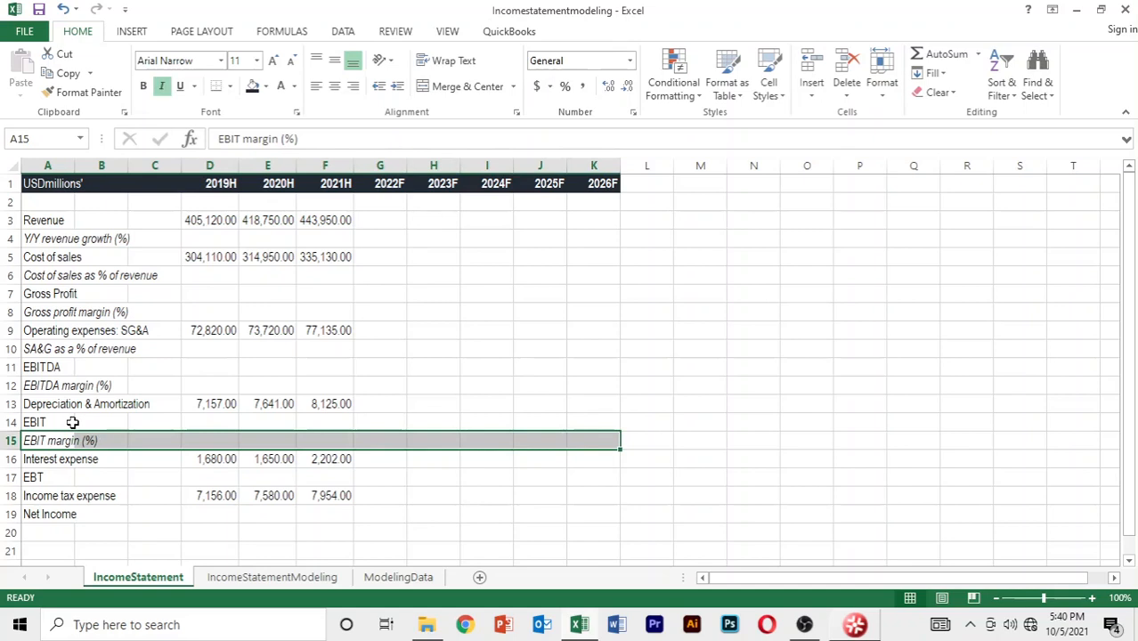
Insert a blank sheet row between EBT and Income tax expense.
key("Down")
key("Down")
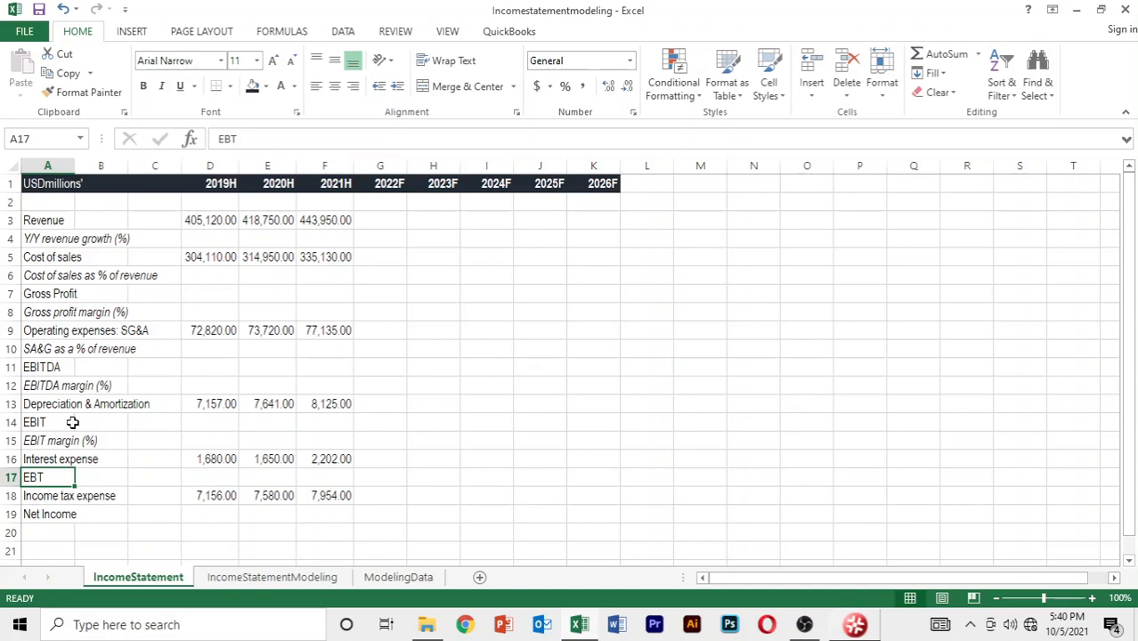
key("Down")
key("alt+h")
key("i")
key("r")
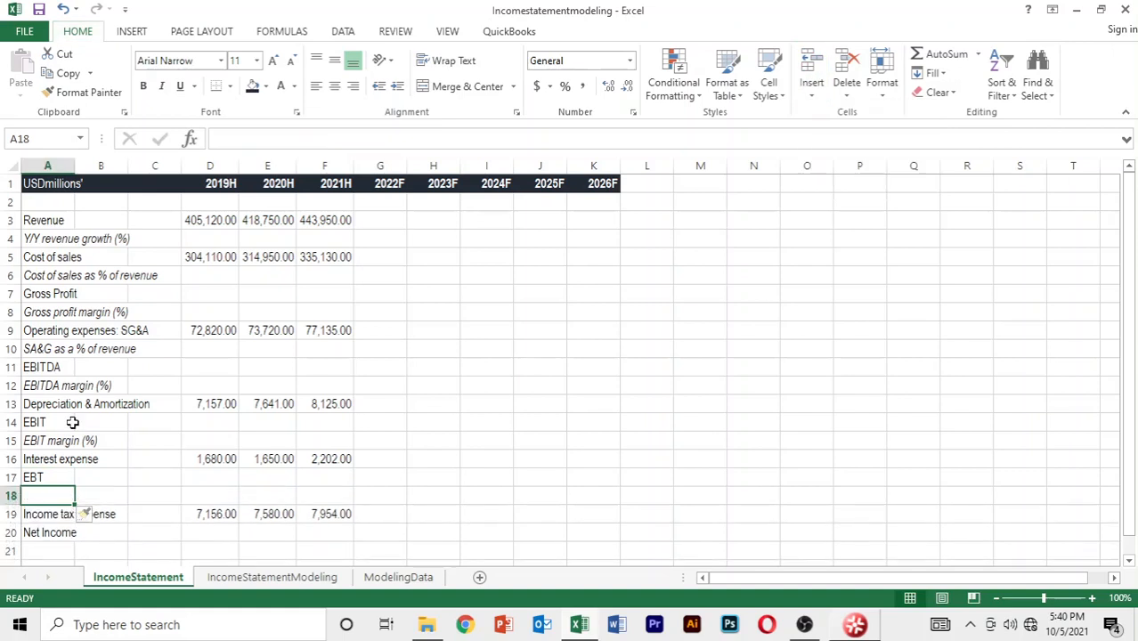
Enter the label "EBT margin (%)" in A18.
type("EB")
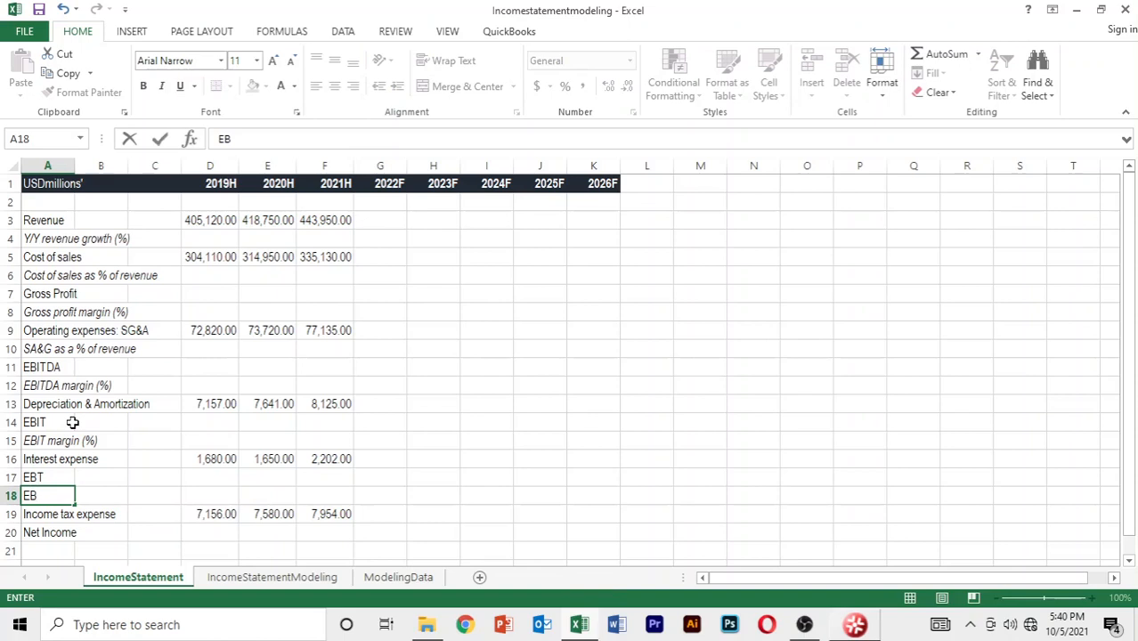
type("T amrgin")
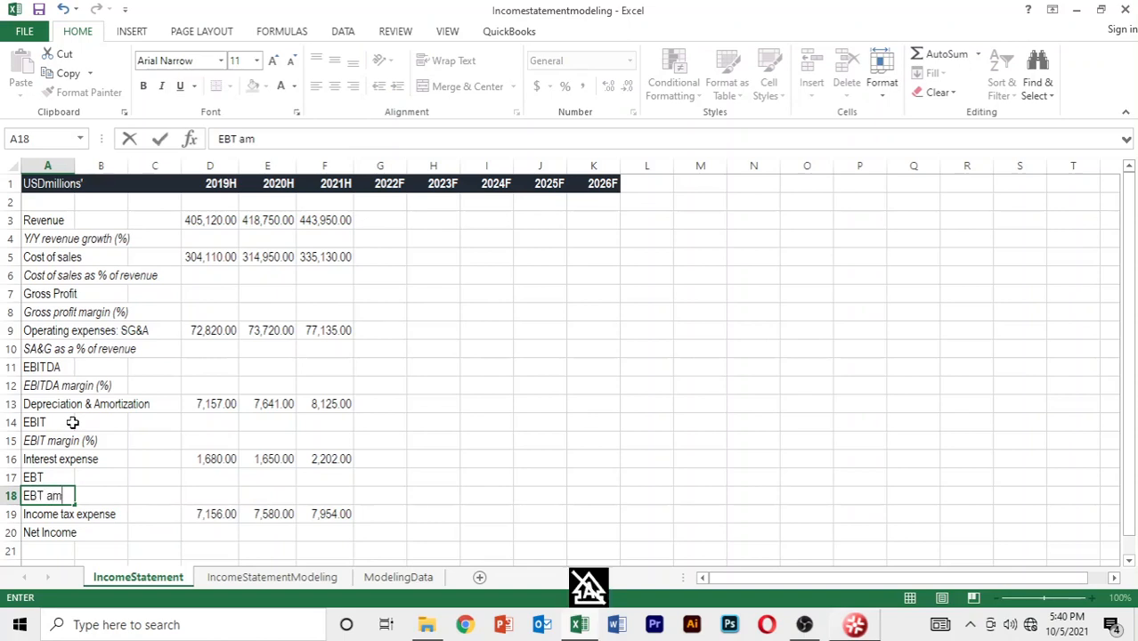
key("BackSpace")
key("BackSpace")
key("BackSpace")
key("BackSpace")
key("BackSpace")
key("BackSpace")
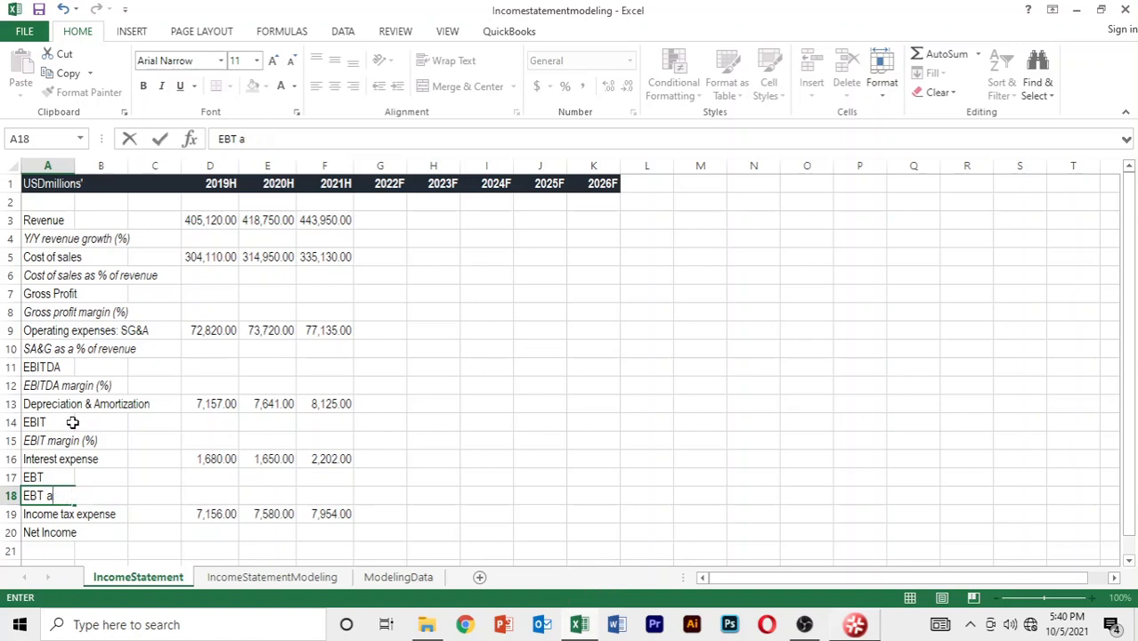
type("margin (%)")
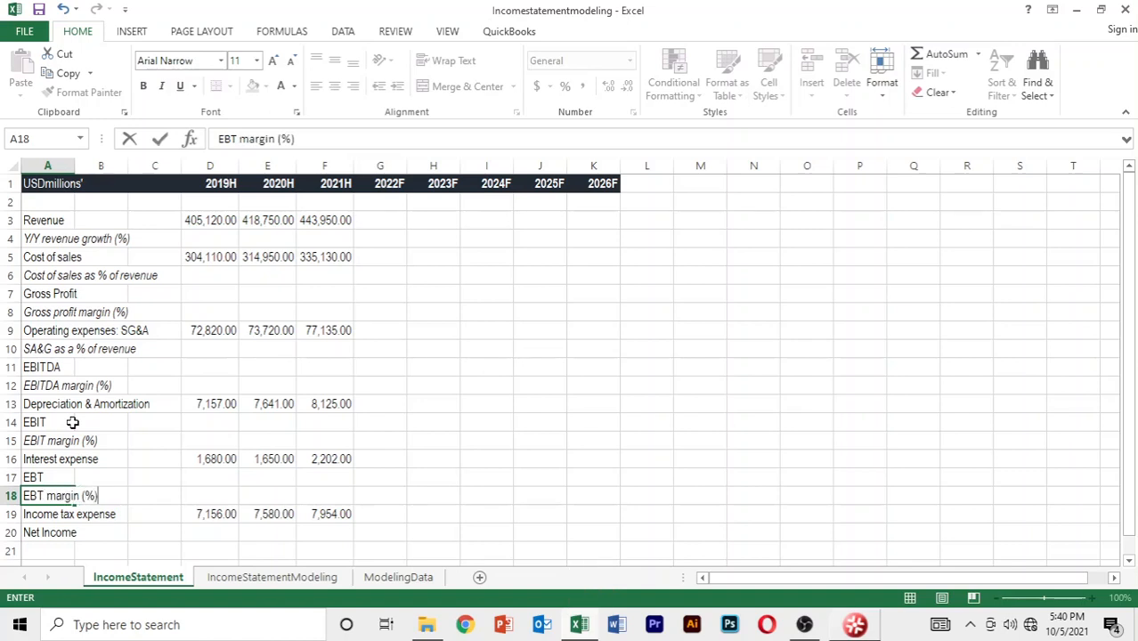
key("Return")
Italicize the EBT margin row across A18:K18.
key("Up")
key("shift+Right")
key("shift+Right")
key("shift+Right")
key("shift+Right")
key("shift+Right")
key("shift+Right")
key("shift+Right")
key("shift+Right")
key("shift+Right")
key("shift+Right")
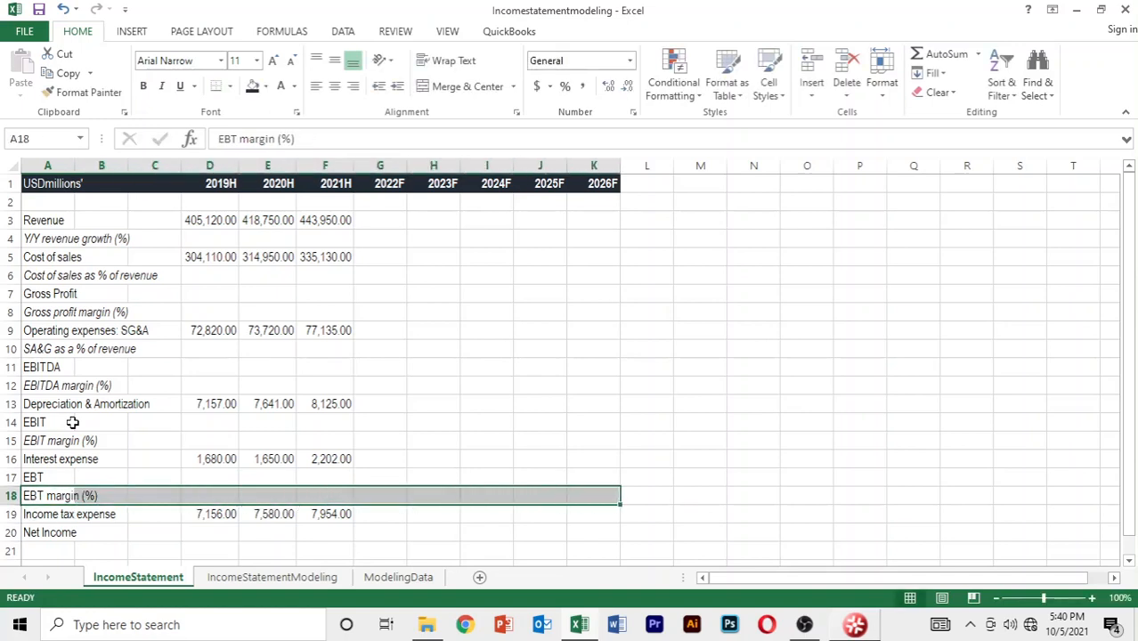
key("ctrl+r")
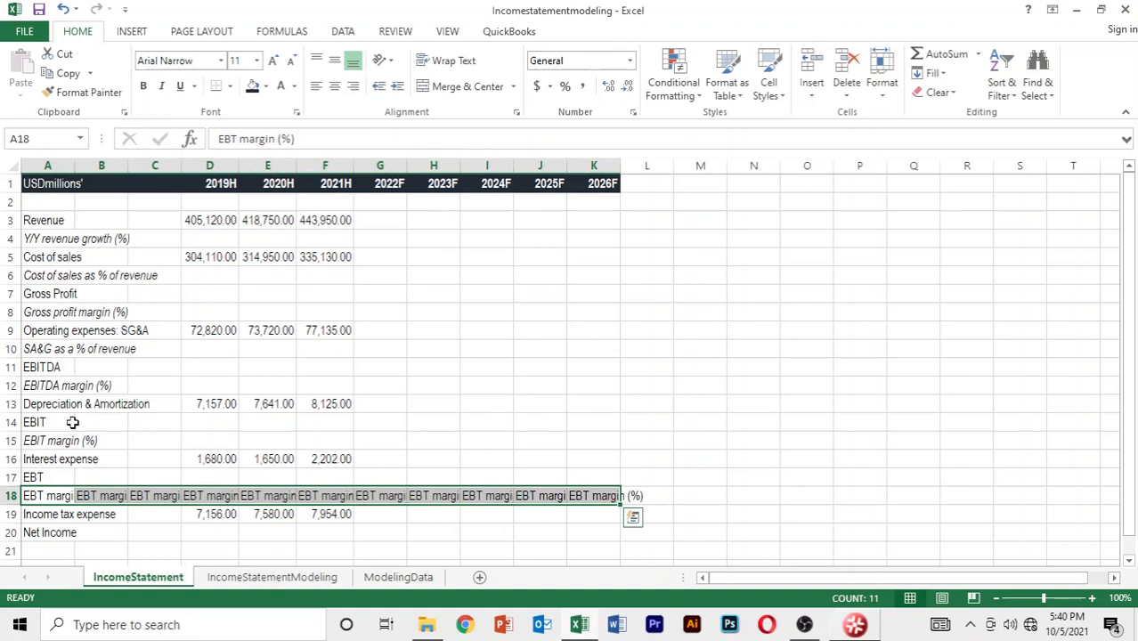
key("ctrl+z")
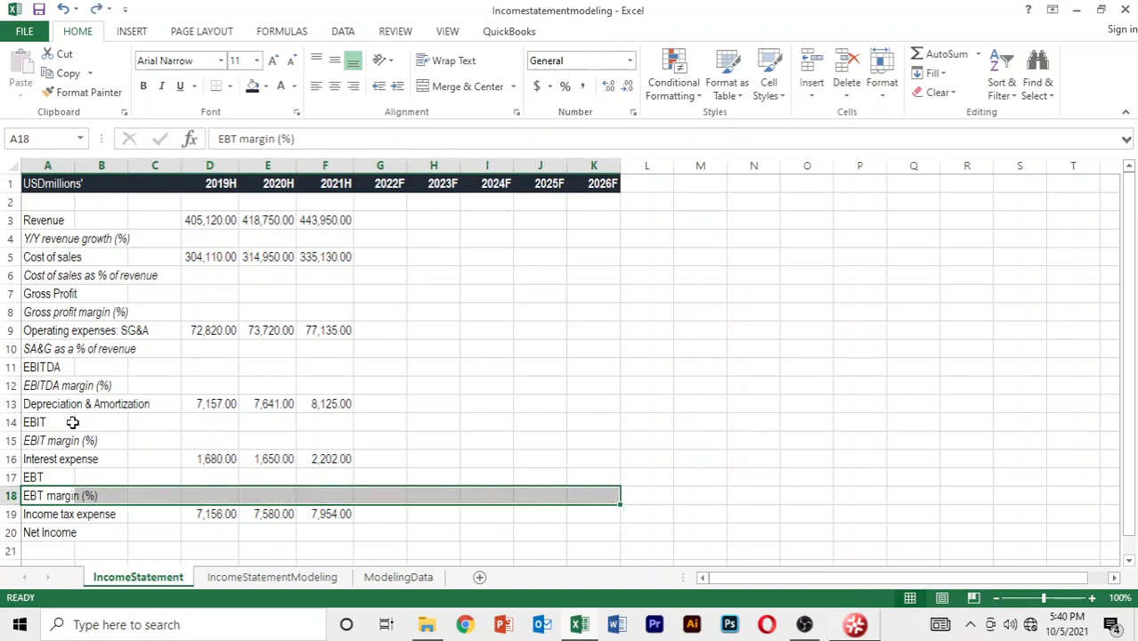
key("ctrl+i")
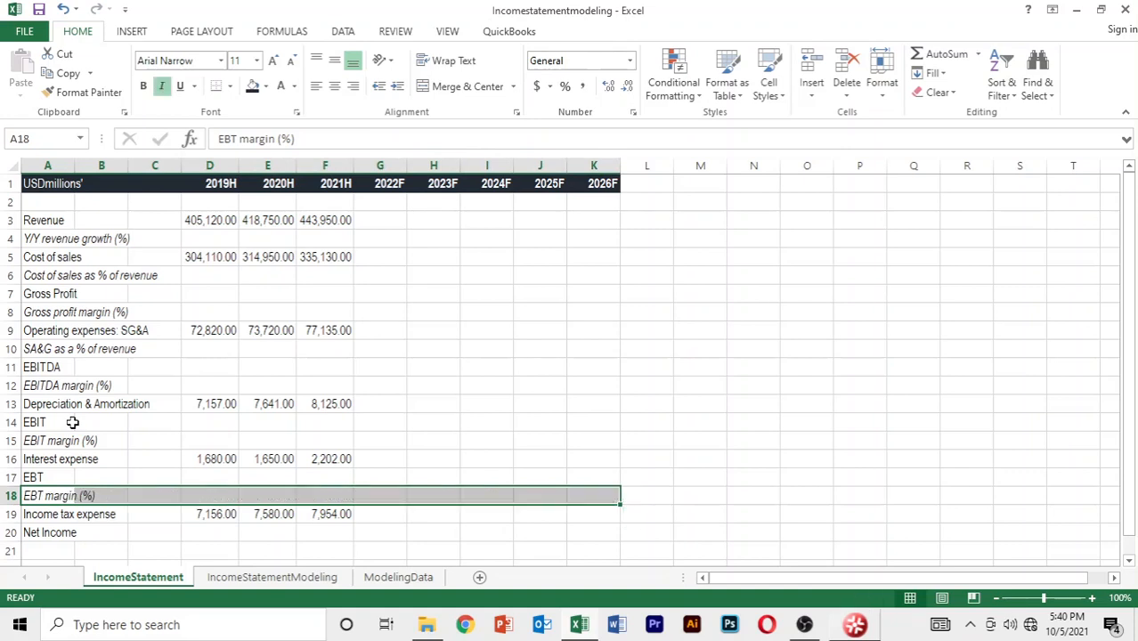
key("Down")
key("Down")
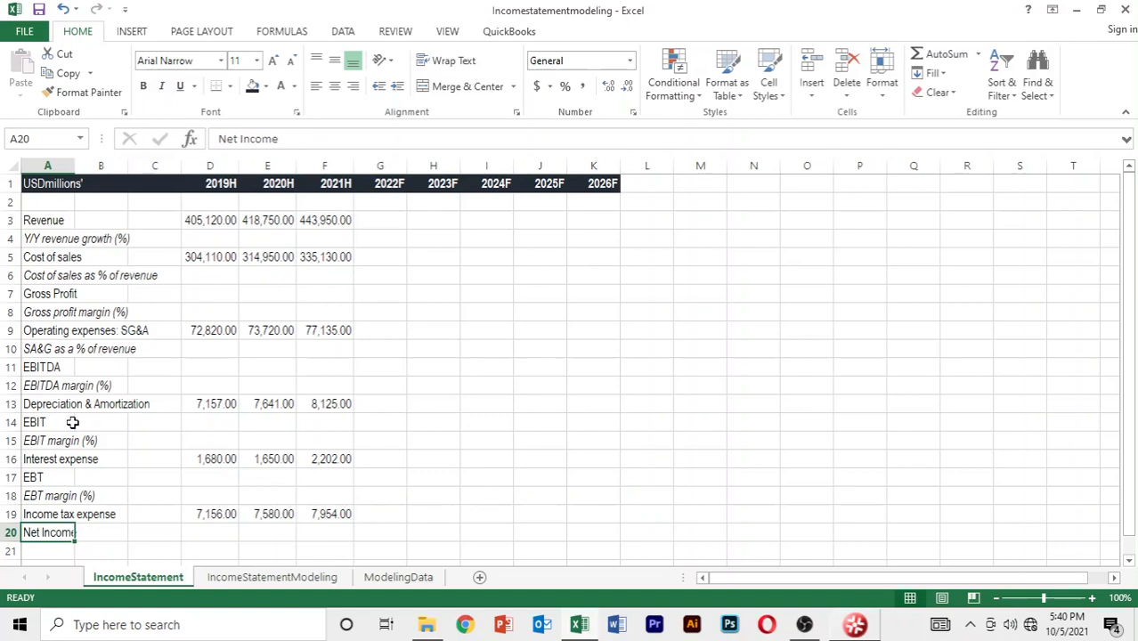
key("alt")
key("h")
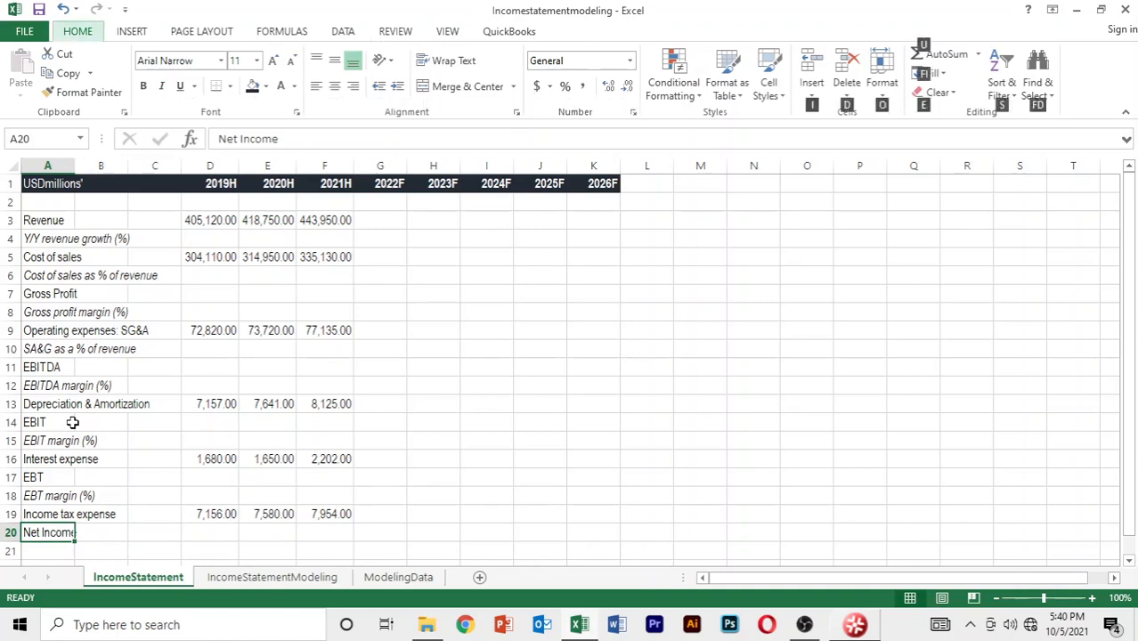
key("i")
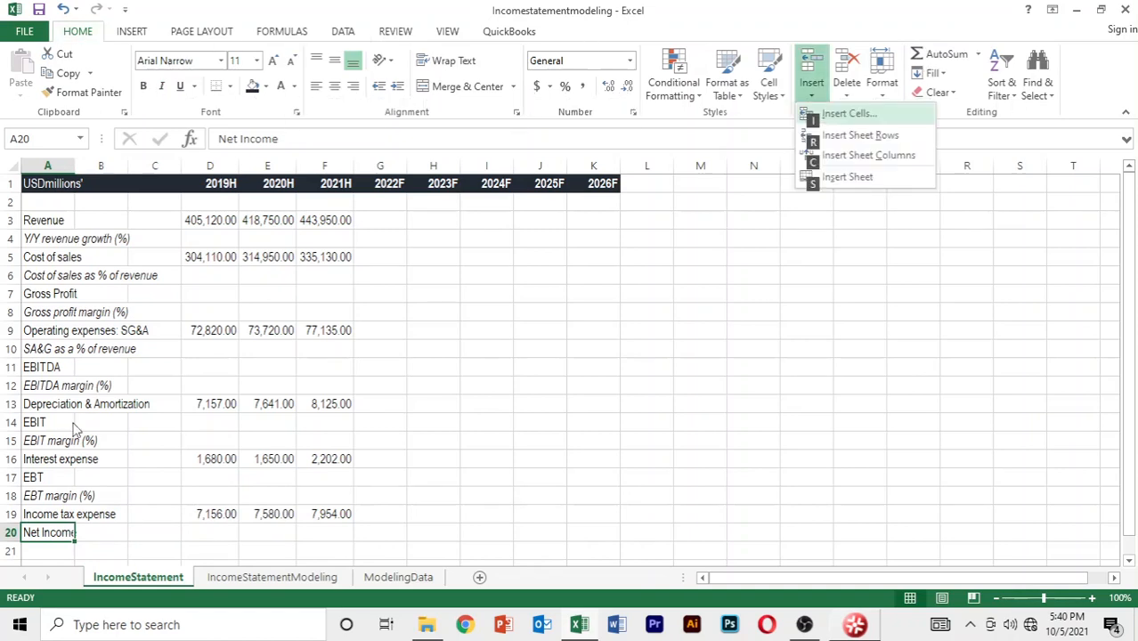
key("i")
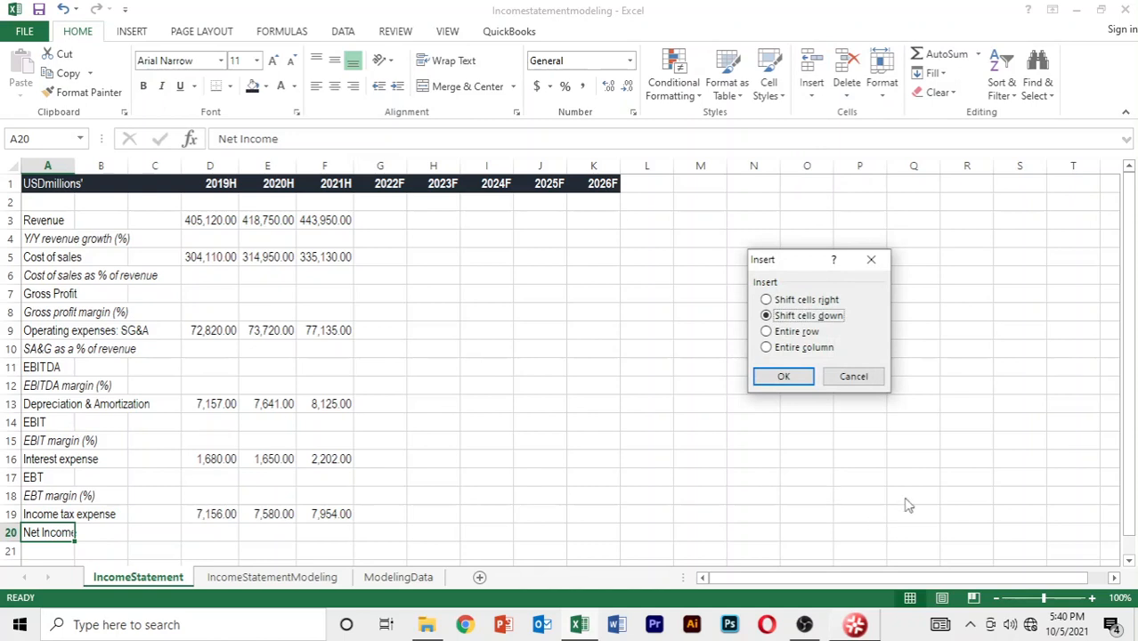
left_click(853, 376)
left_click(144, 545)
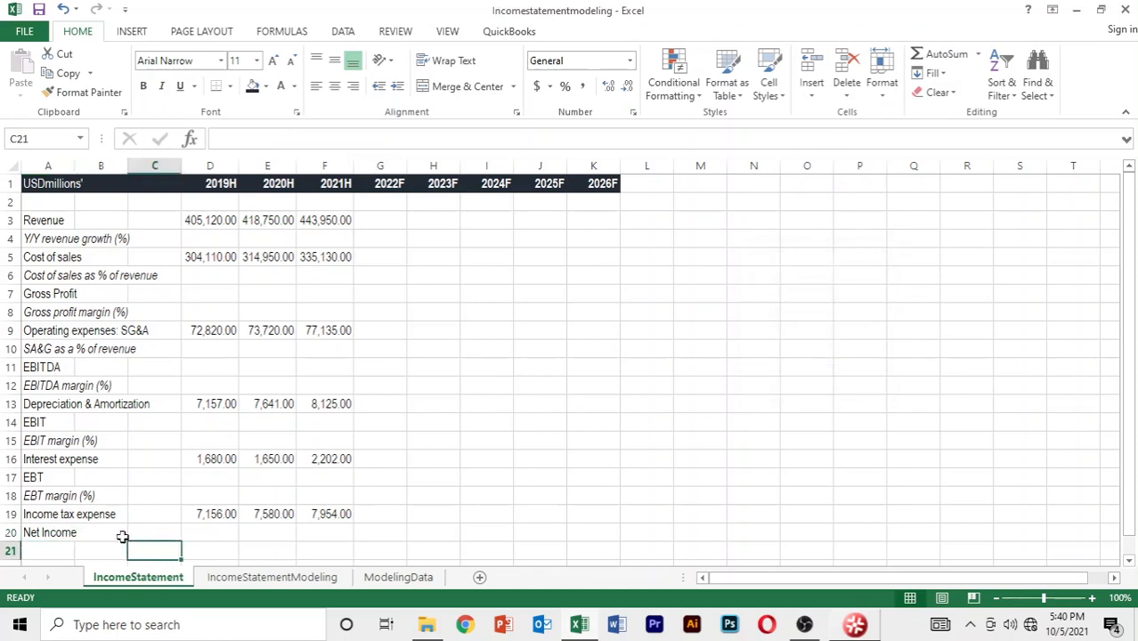
Insert a blank sheet row between Income tax expense and Net Income.
left_click(32, 517)
left_click(33, 538)
key("alt")
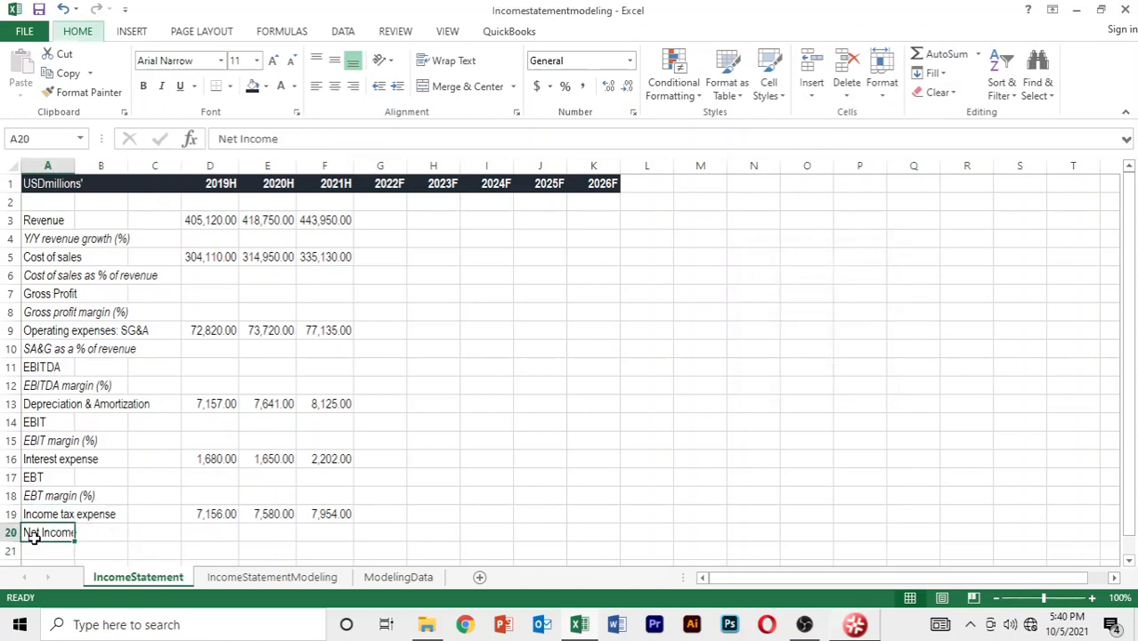
key("h")
type("ir")
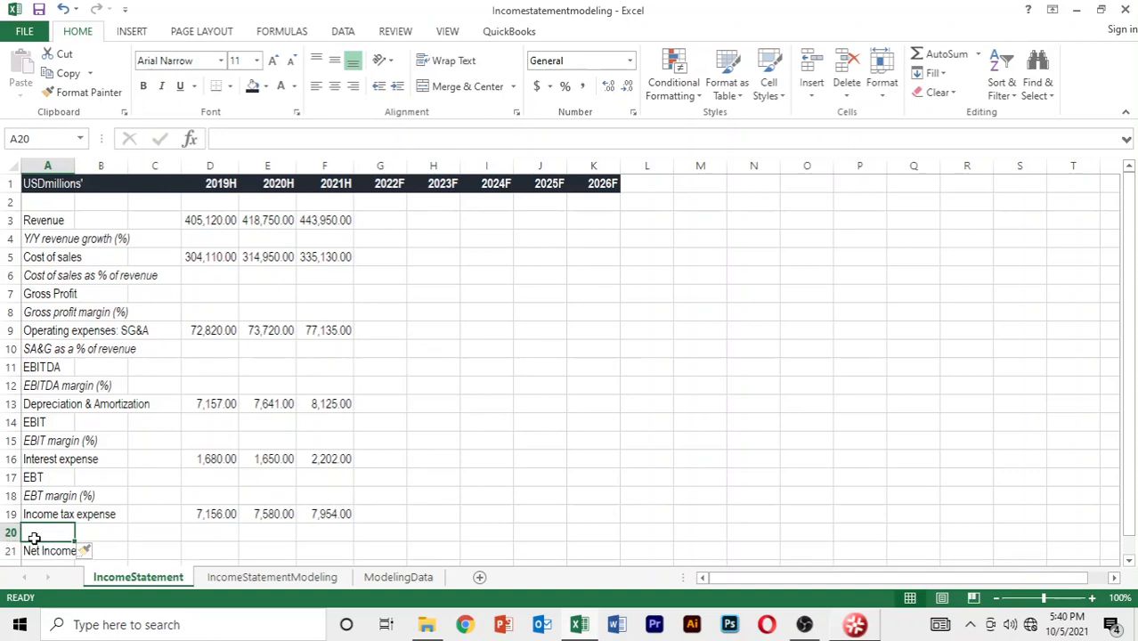
Enter the label "Taxes (%)" in A20.
type("Taxes")
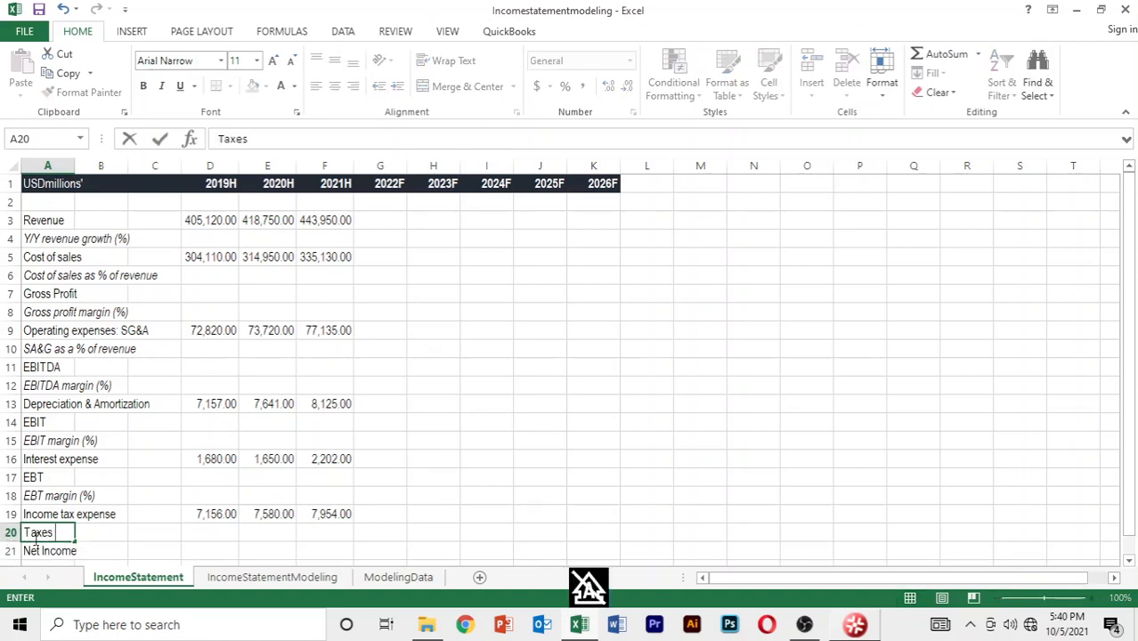
type(" (5")
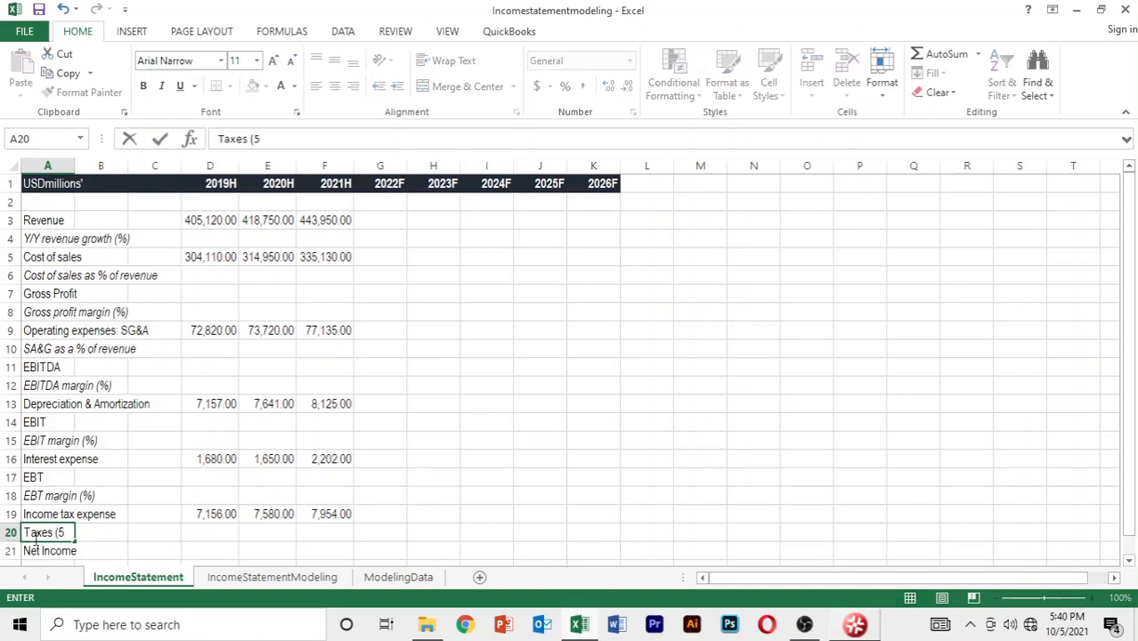
key("BackSpace")
type("%)")
key("Return")
Italicize the Taxes (%) row across A20:K20.
left_click(33, 535)
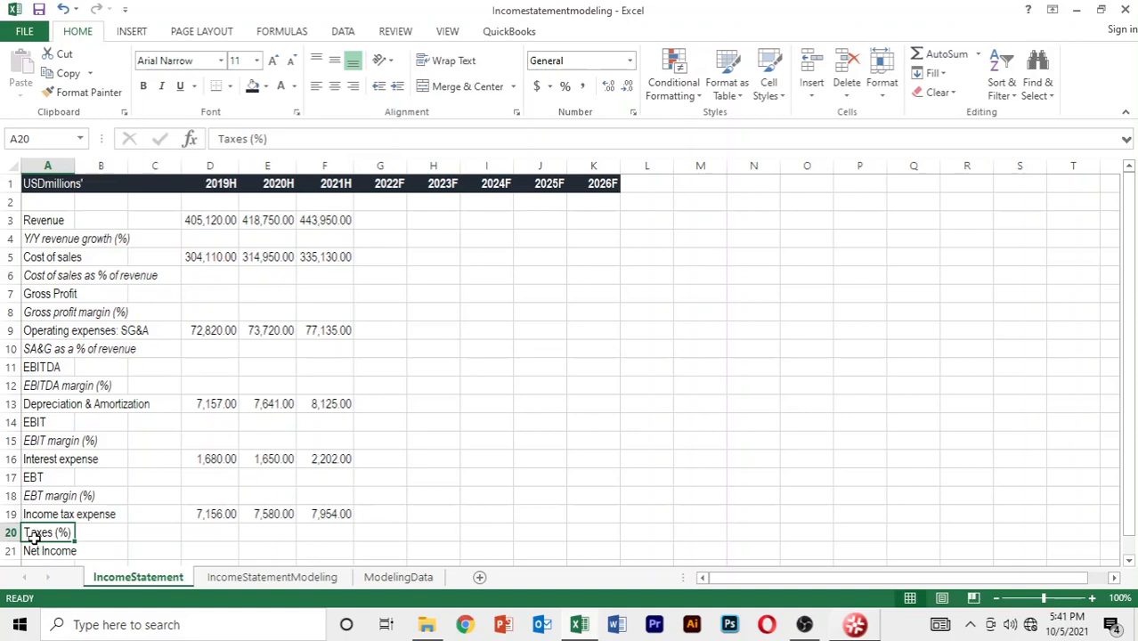
key("shift+Right")
key("shift+Right")
key("shift+Right")
key("shift+Right")
key("shift+Right")
key("shift+Right")
key("shift+Right")
key("shift+Right")
key("shift+Right")
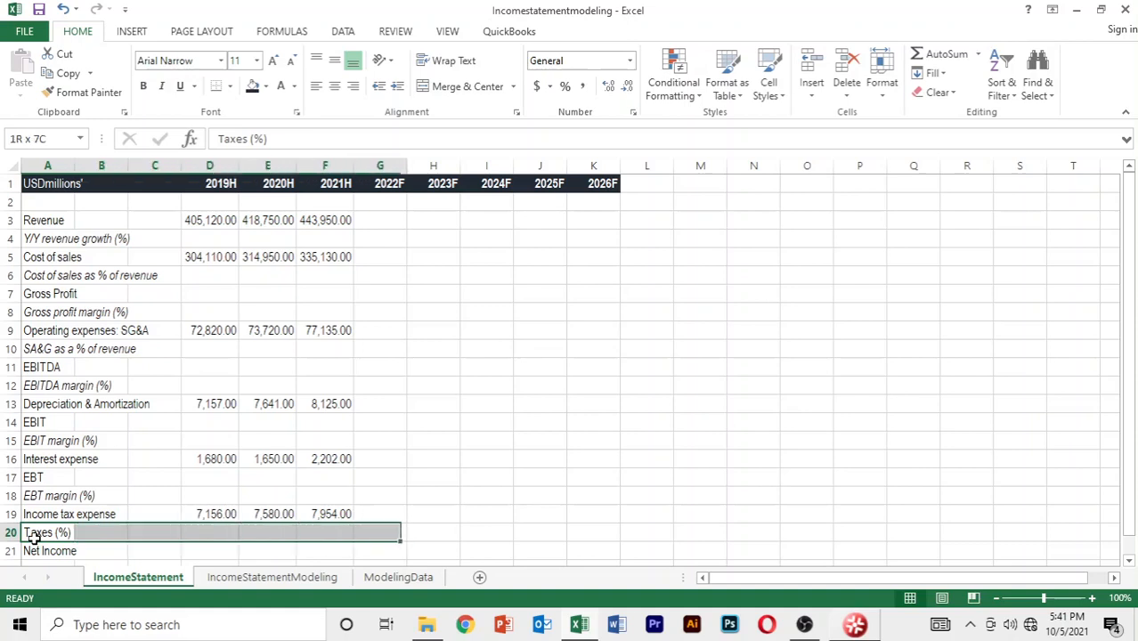
key("shift+Right")
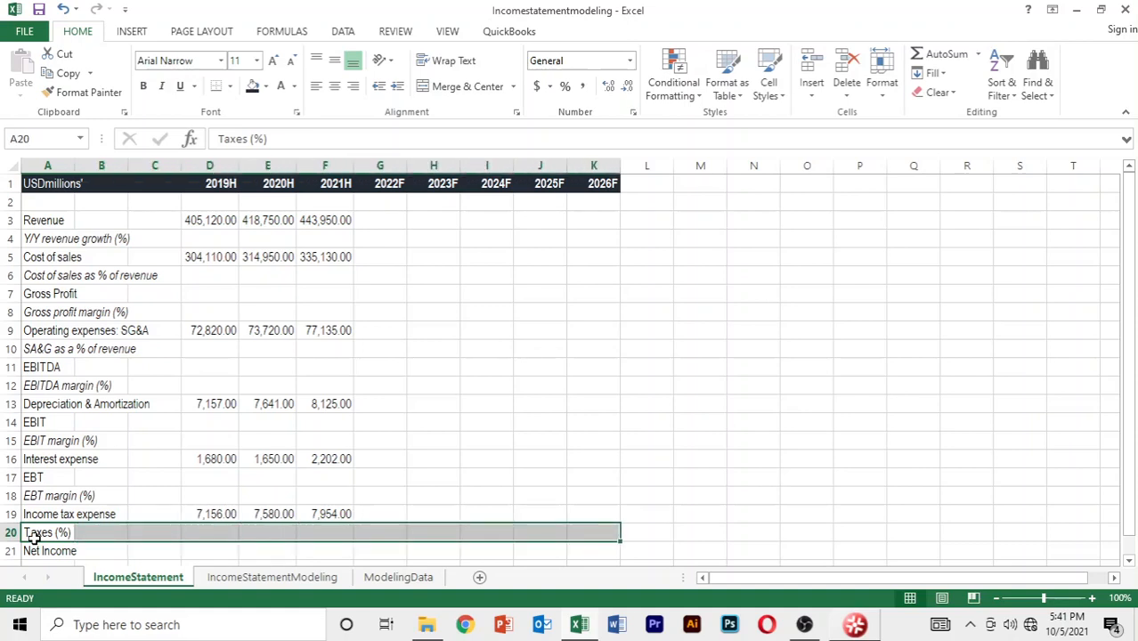
key("ctrl+i")
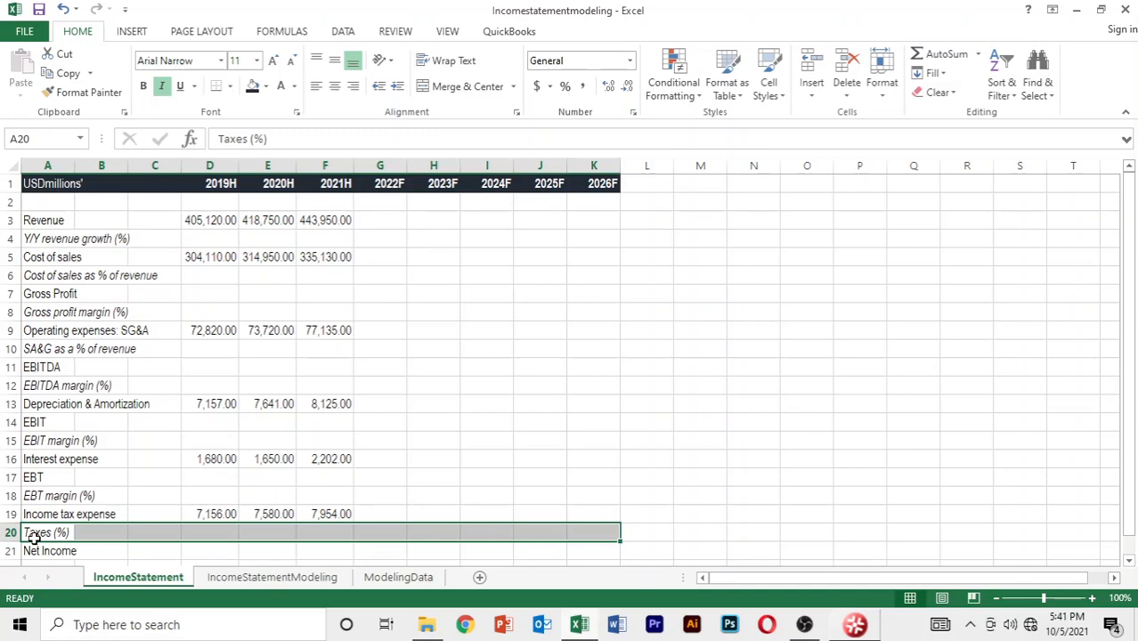
Review the line item and ratio labels in column A from Net Income up to Revenue.
key("Down")
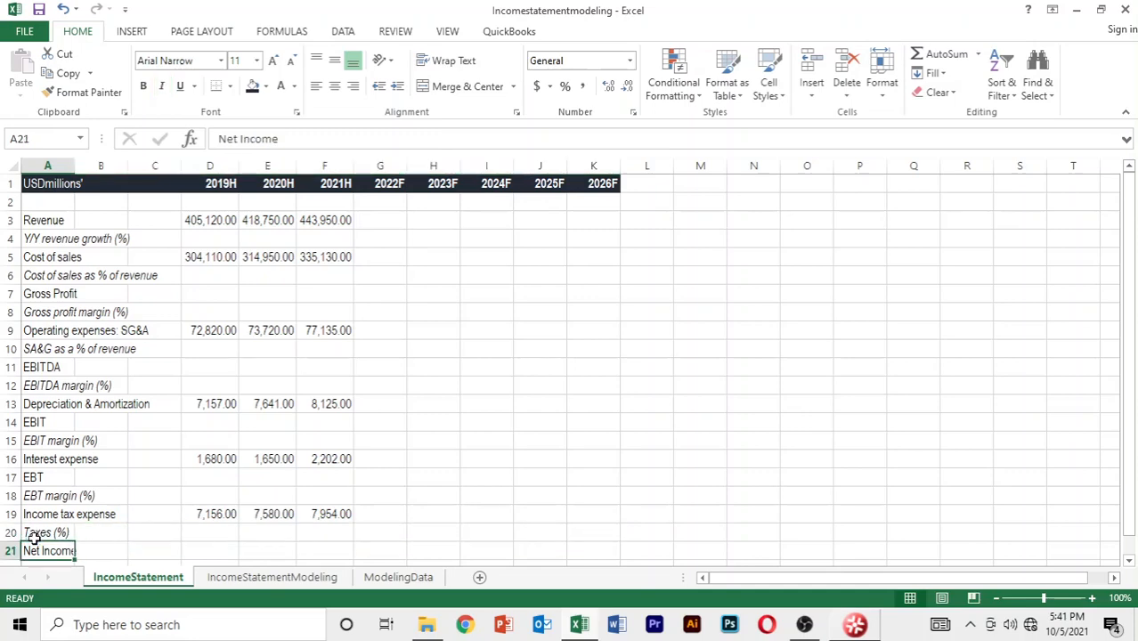
key("Down")
key("Up")
key("Up")
key("Up")
key("Up")
key("Up")
key("Up")
key("Up")
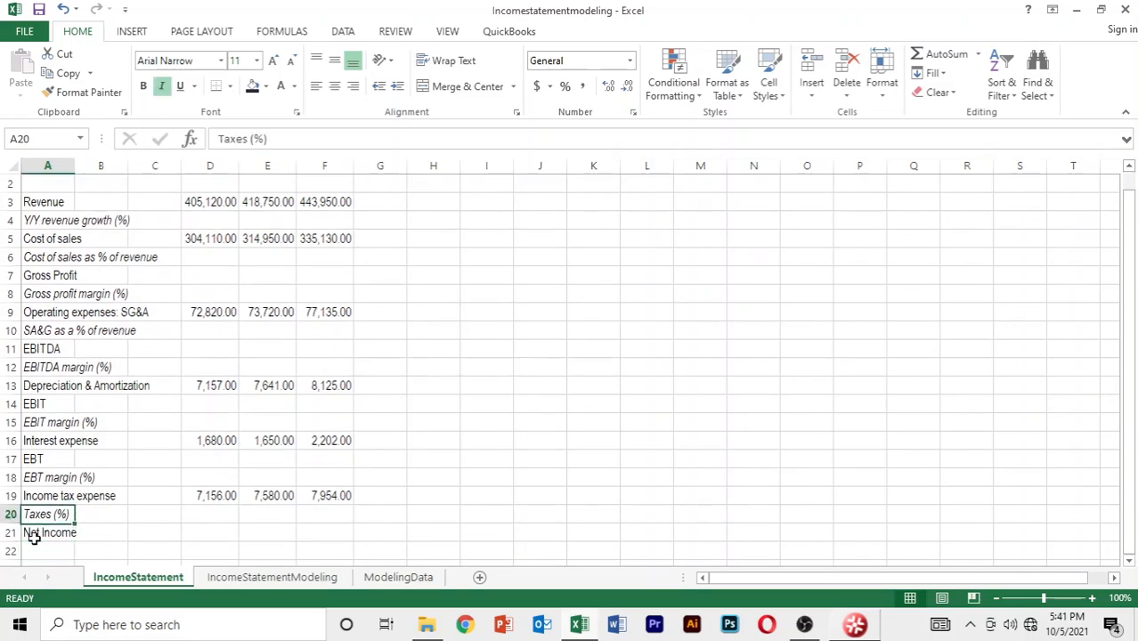
key("Up")
key("Up")
key("Up")
key("Up")
key("Up")
key("Up")
key("Up")
key("Up")
key("Up")
key("Up")
key("Up")
key("Up")
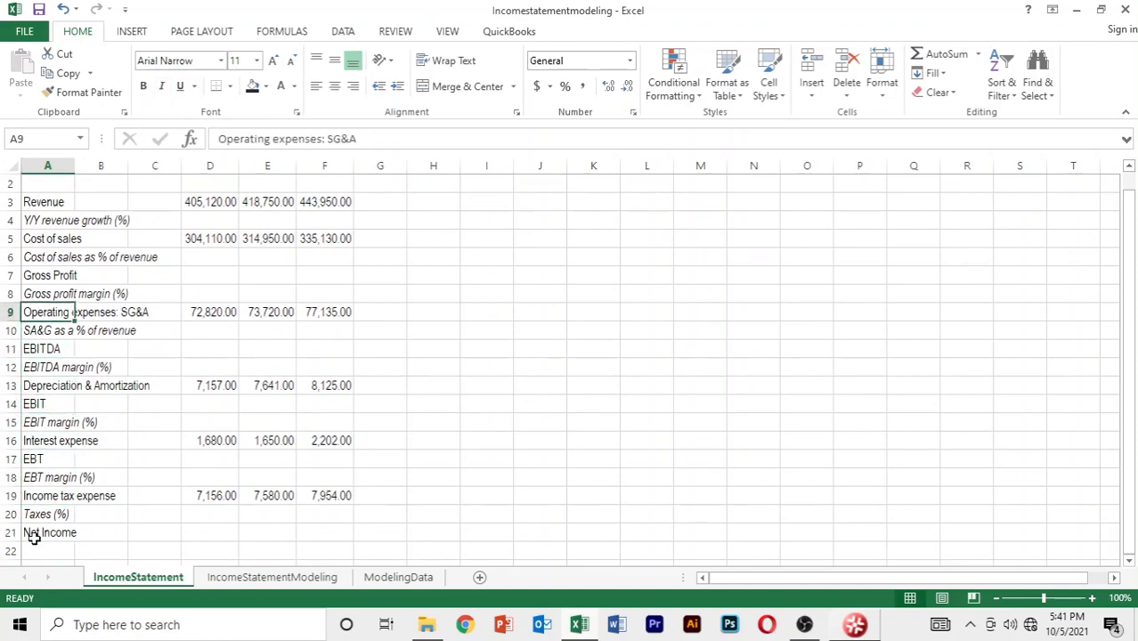
key("Up")
key("Up")
key("Down")
key("Down")
key("Down")
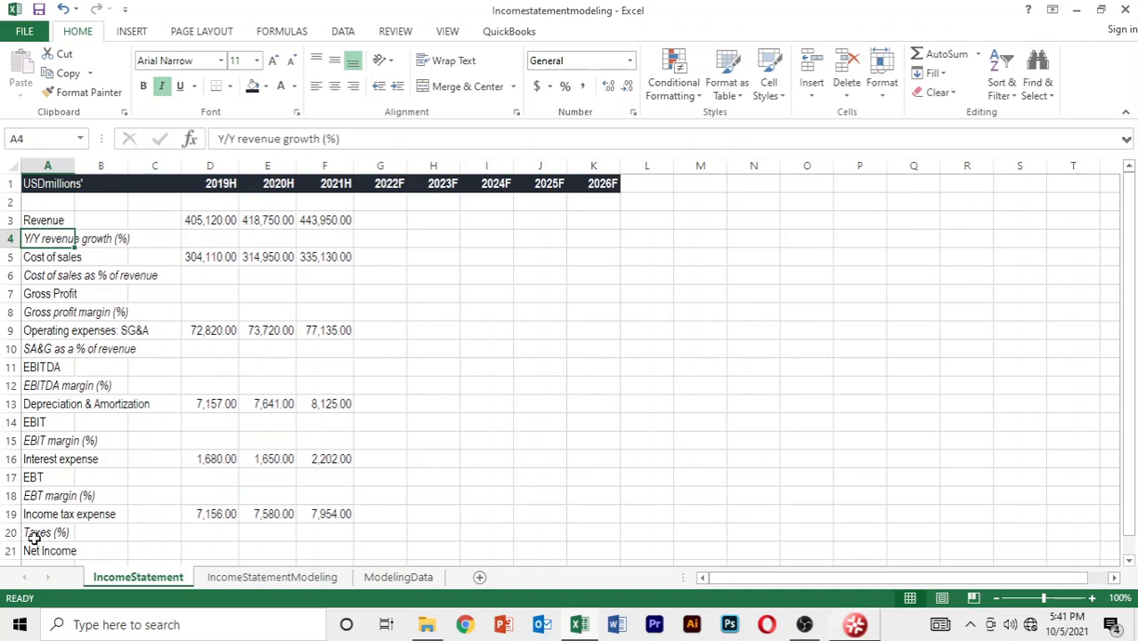
key("Up")
key("Up")
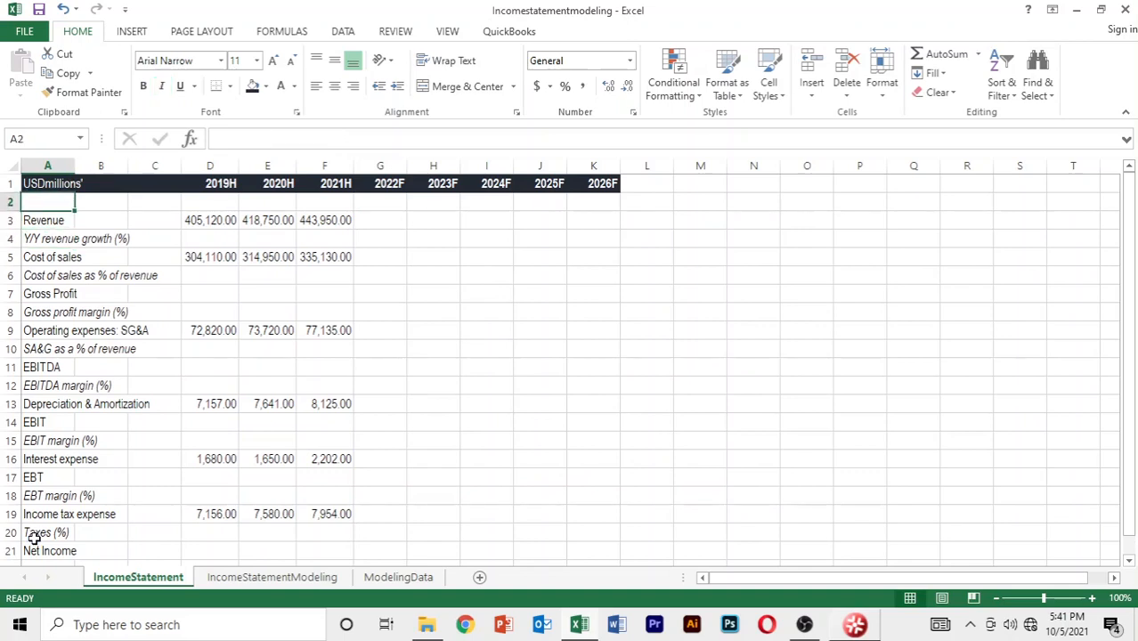
key("Down")
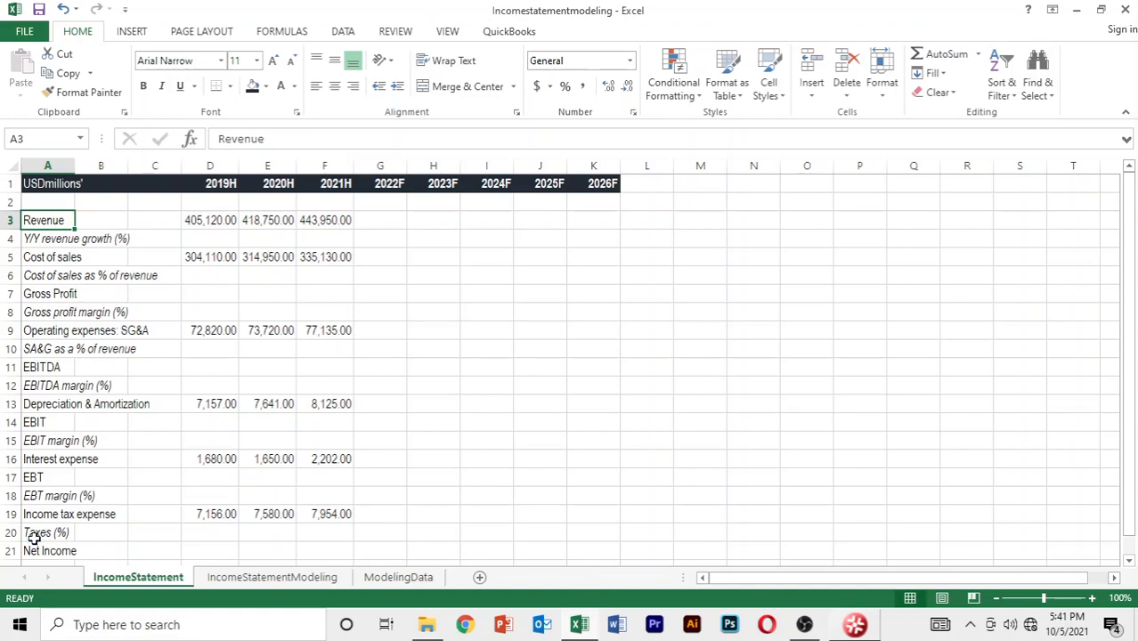
key("Up")
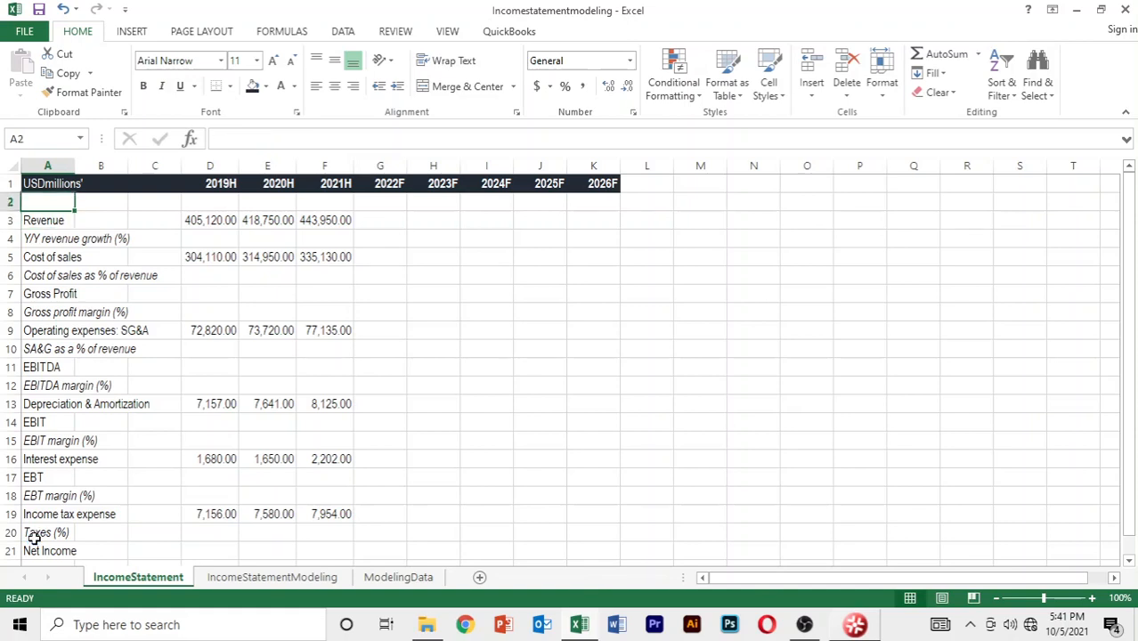
Set the font color of the historical revenue figures in D3:F3 to the recently used dark blue.
key("Down")
key("Down")
key("Right")
key("Right")
key("Right")
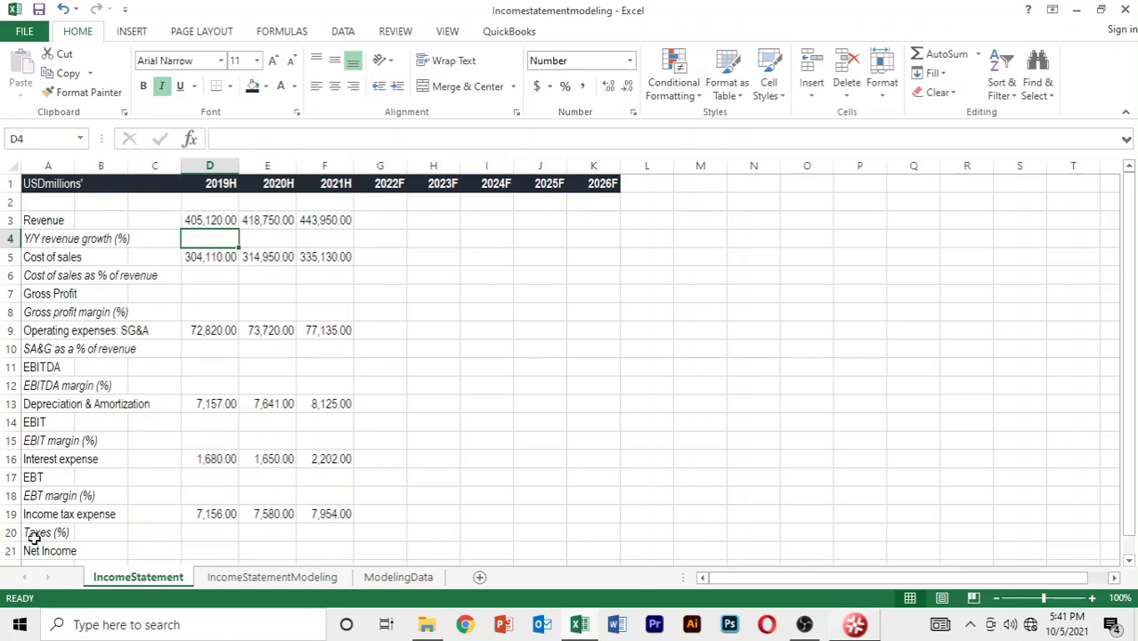
key("Up")
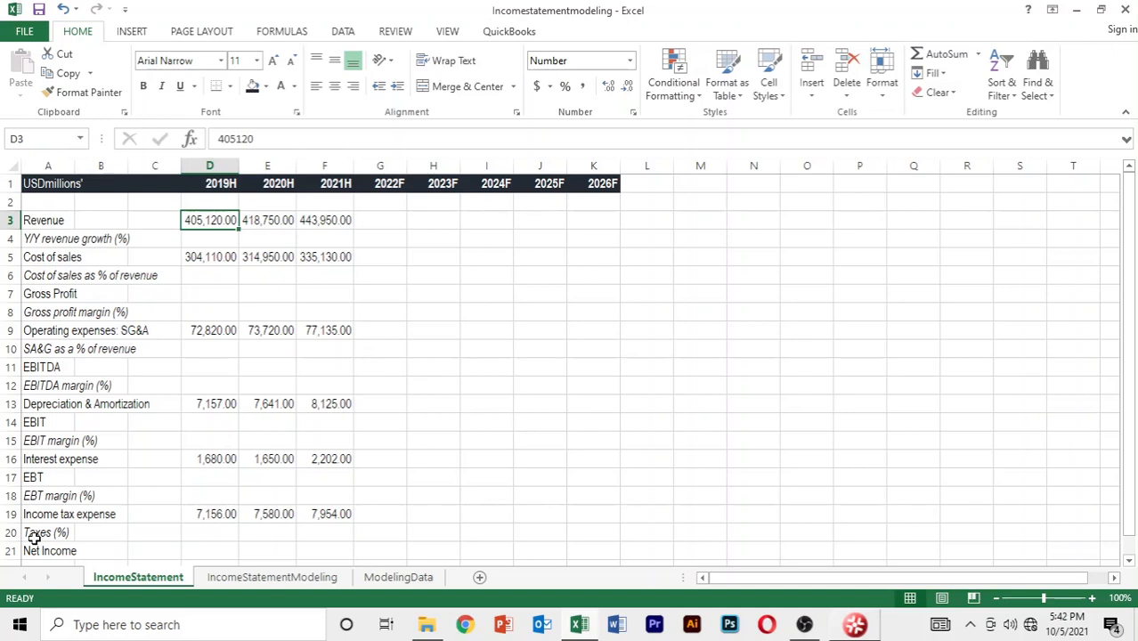
key("shift+Right")
key("shift+Right")
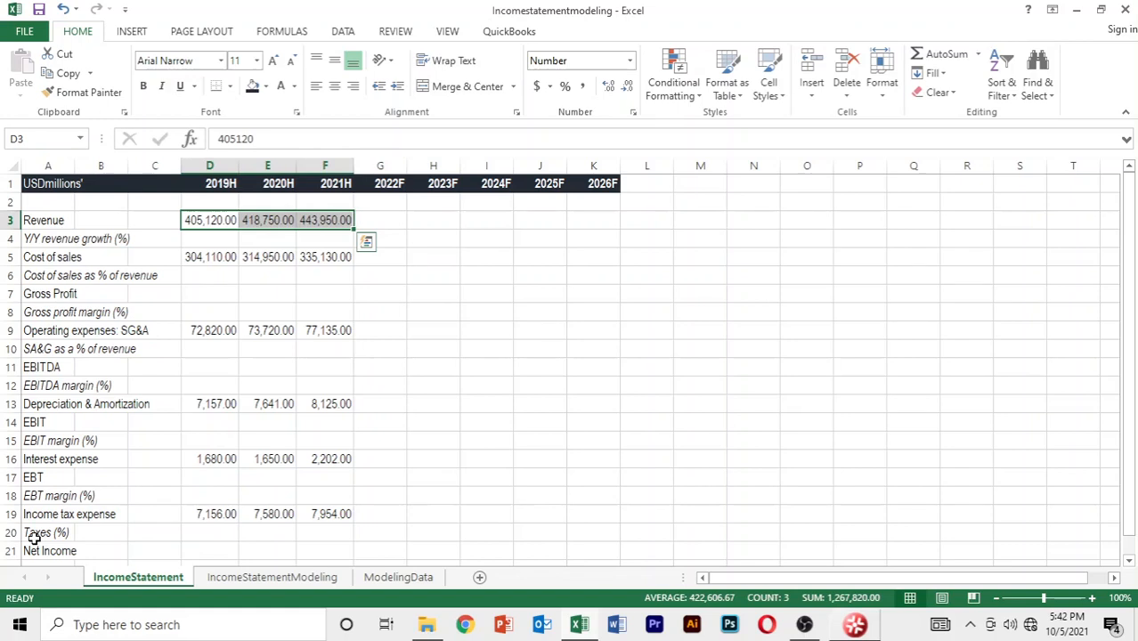
key("alt")
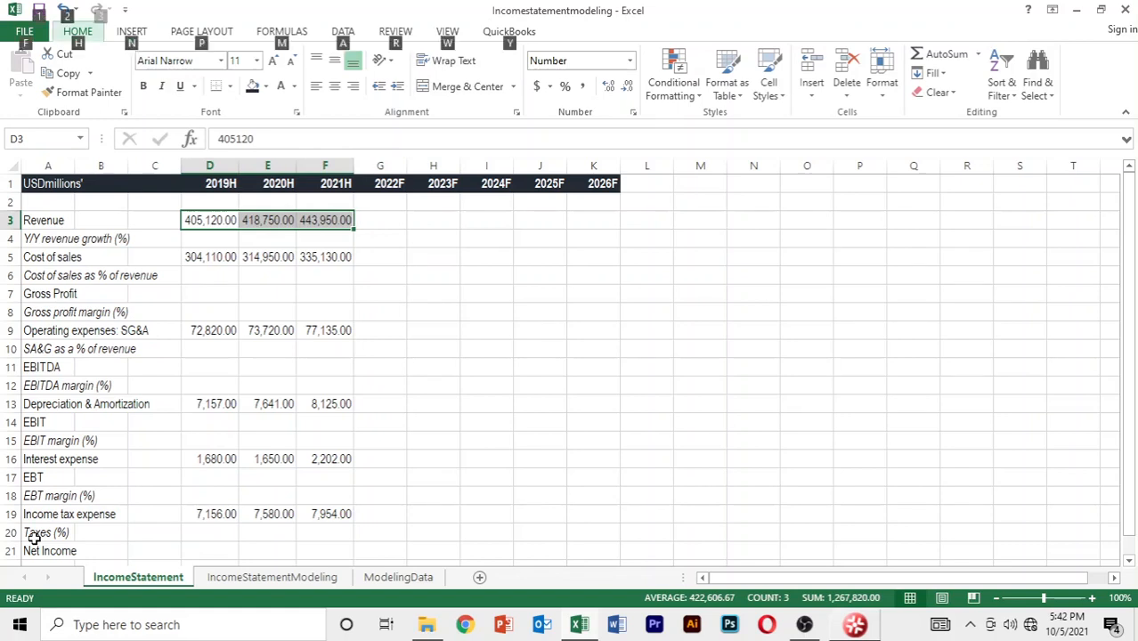
key("h")
key("f")
key("c")
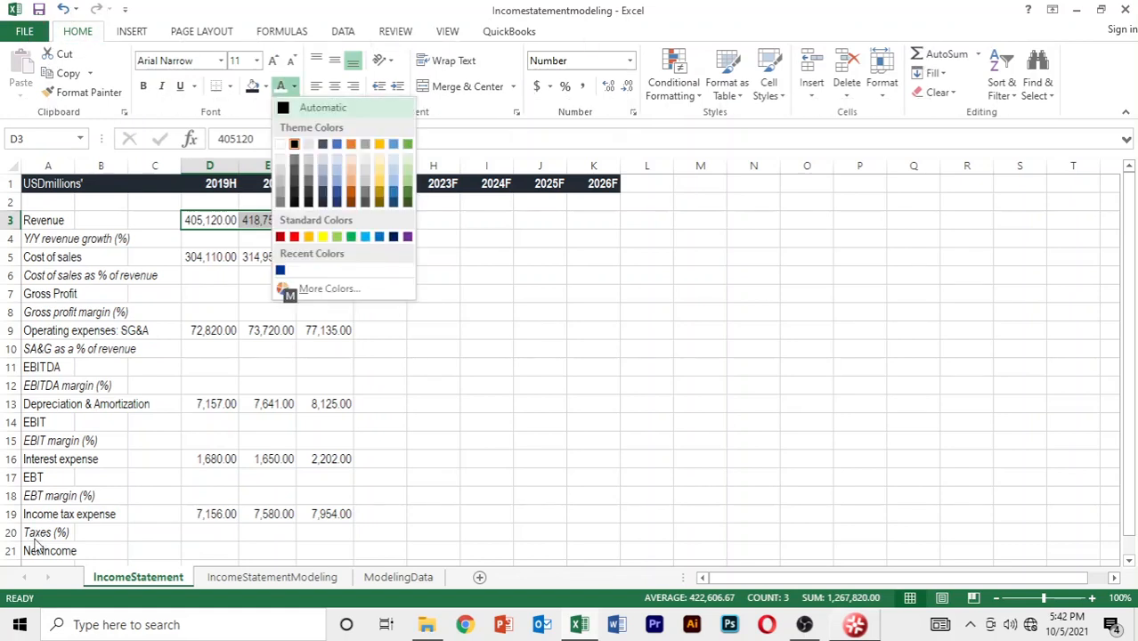
key("Up")
key("Up")
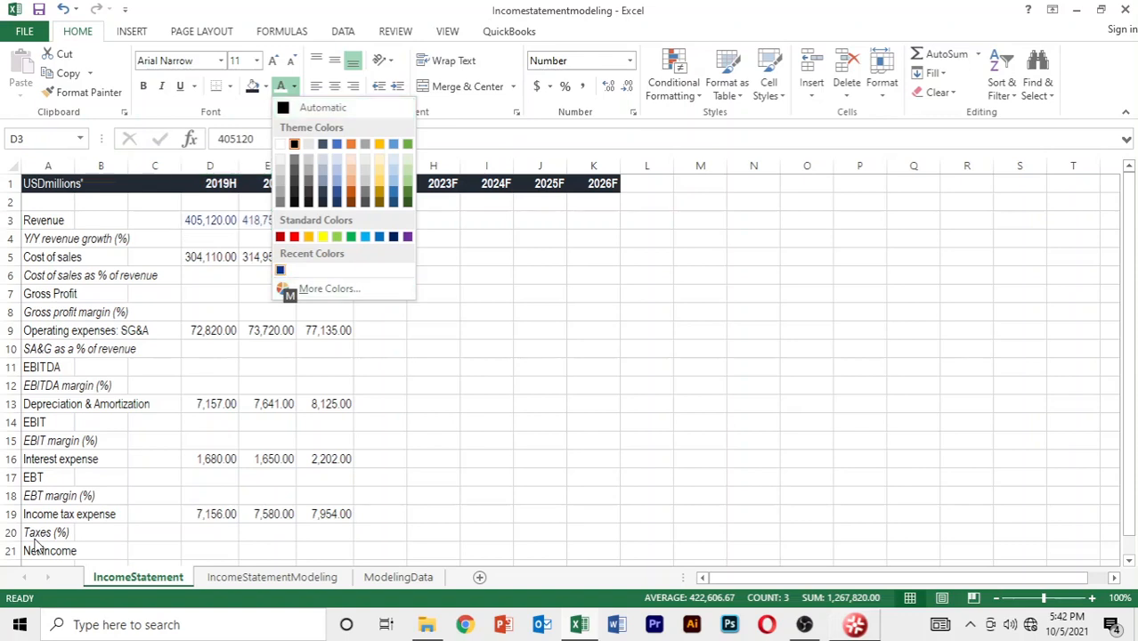
key("Return")
key("Down")
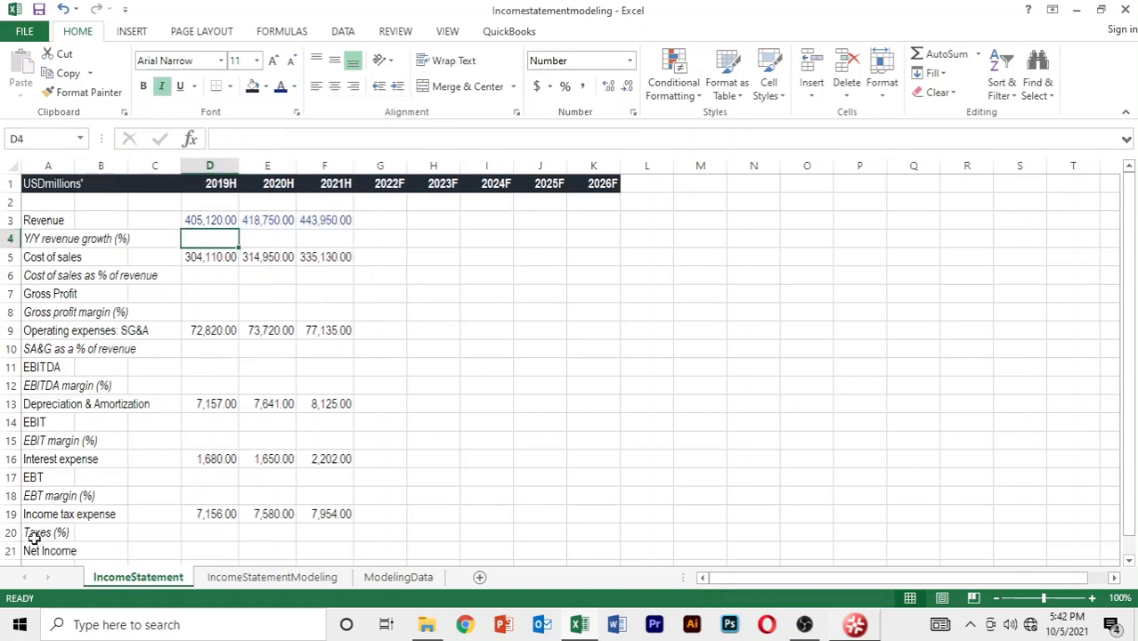
Look through the 2019H column from Revenue down past the EBITDA rows and back.
key("Up")
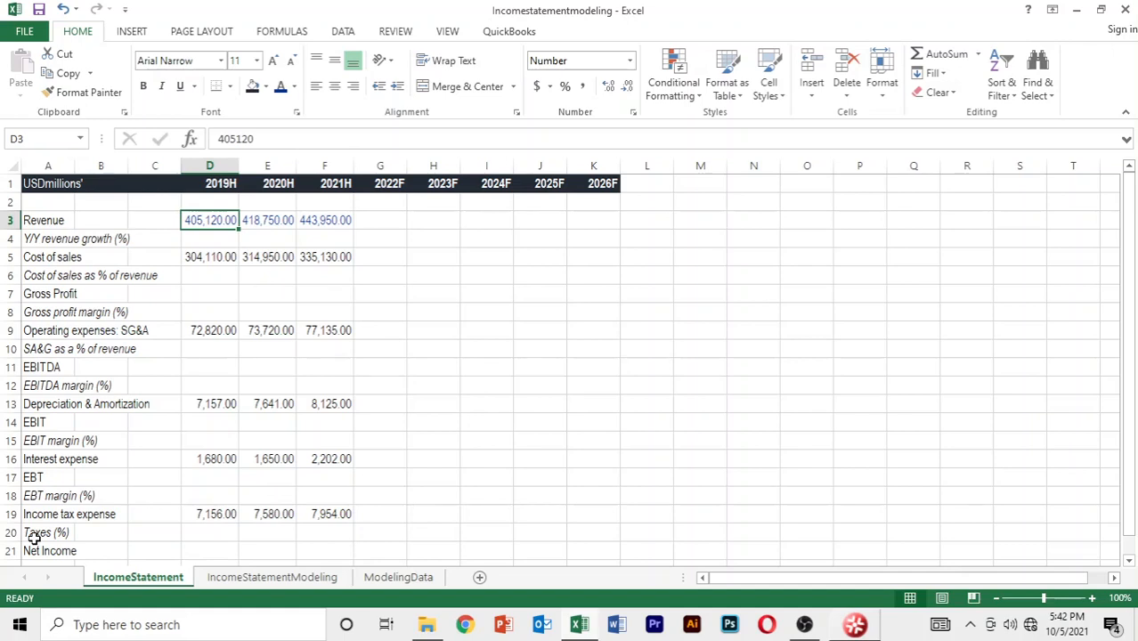
key("Down")
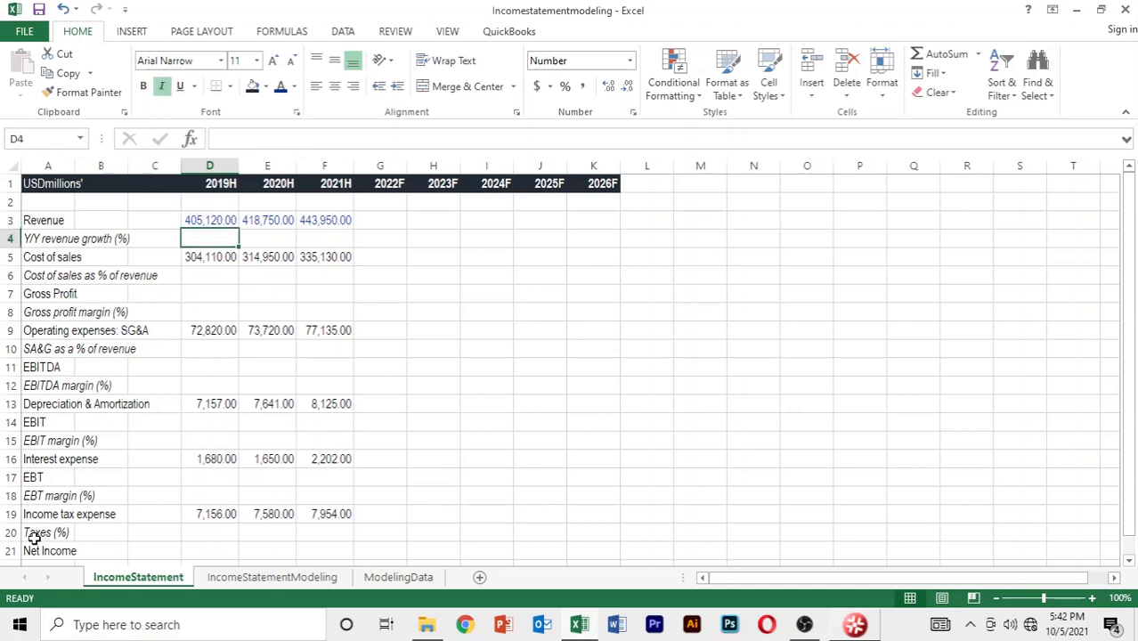
key("Up")
key("Down")
key("Down")
key("Down")
key("Down")
key("Down")
key("Down")
key("Down")
key("Down")
key("Down")
key("Down")
key("Down")
key("Down")
key("Down")
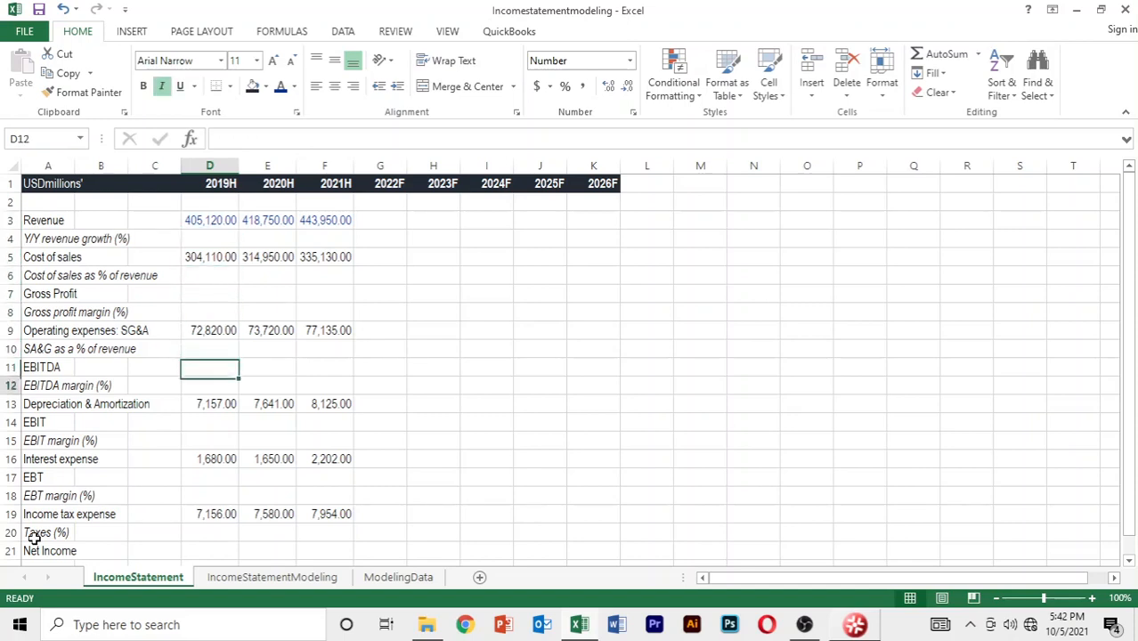
key("Up")
key("Up")
key("Up")
key("Up")
key("Up")
key("Up")
key("Up")
key("Up")
key("Up")
key("Up")
key("Up")
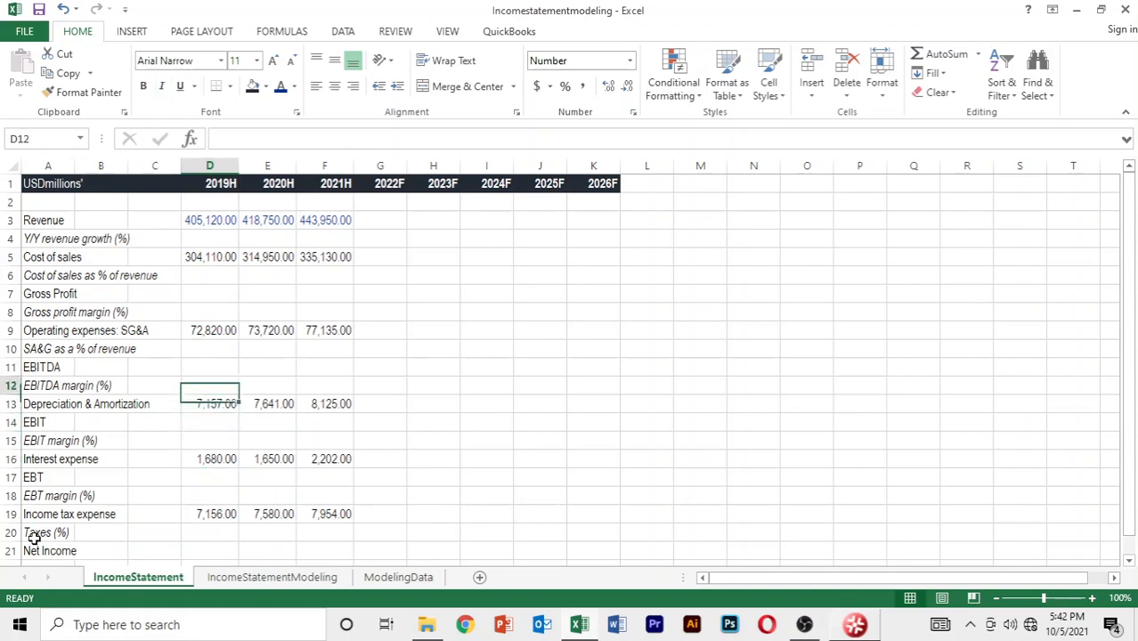
key("Up")
key("Up")
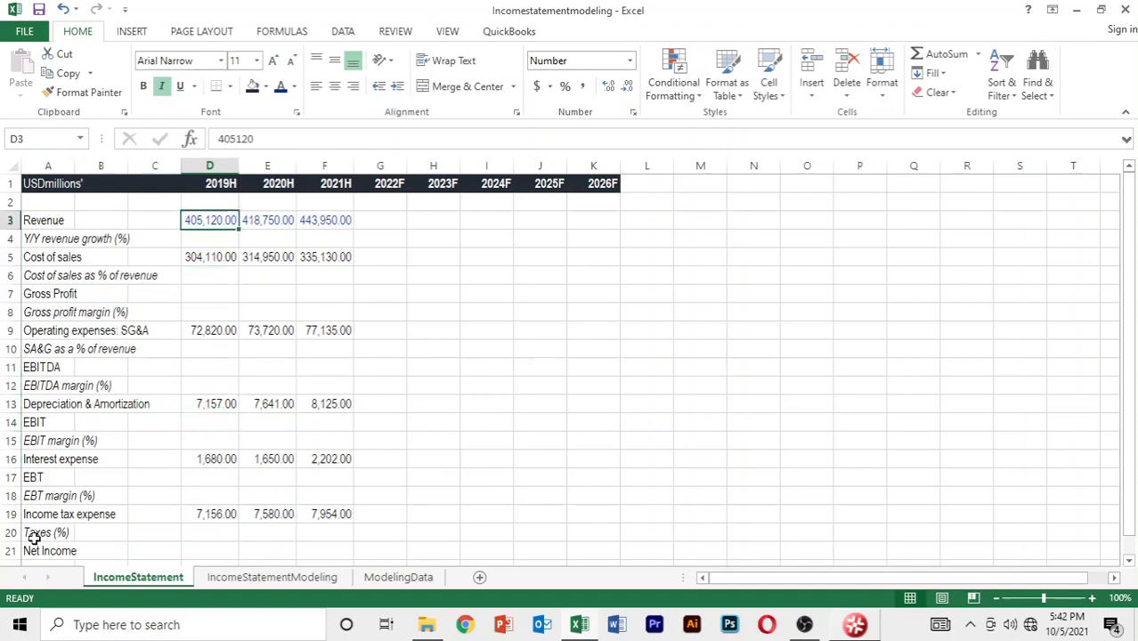
Copy the formatting of the 2019H revenue cell D3 and paste only the formats onto the cost of sales figures in D5:F5.
key("Down")
key("Down")
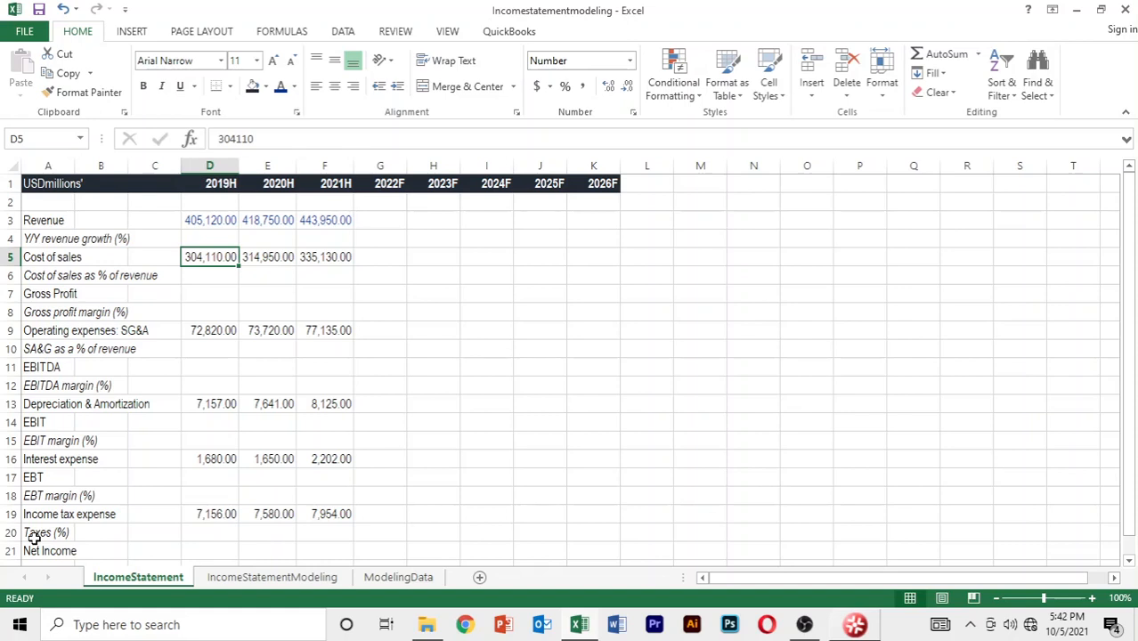
key("Up")
key("Up")
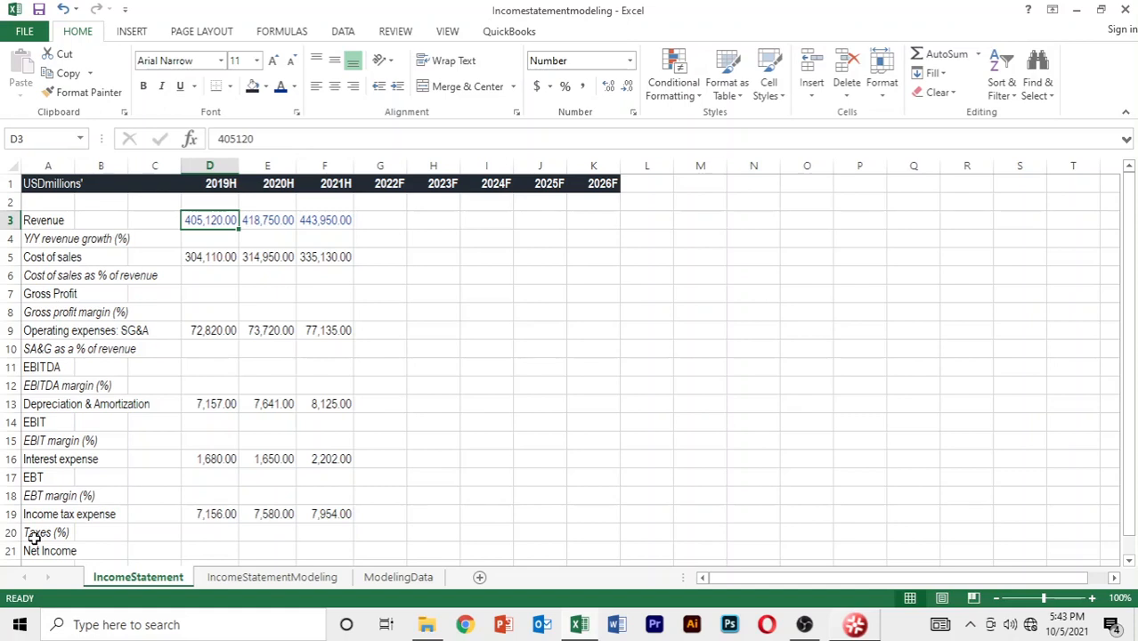
key("ctrl+c")
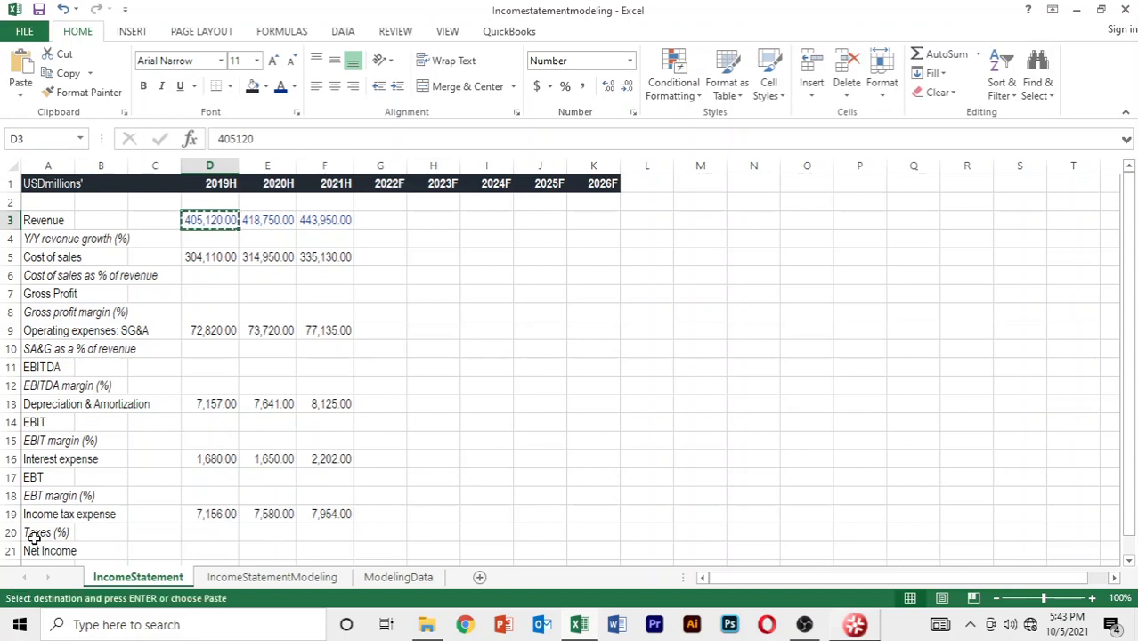
key("Down")
key("Down")
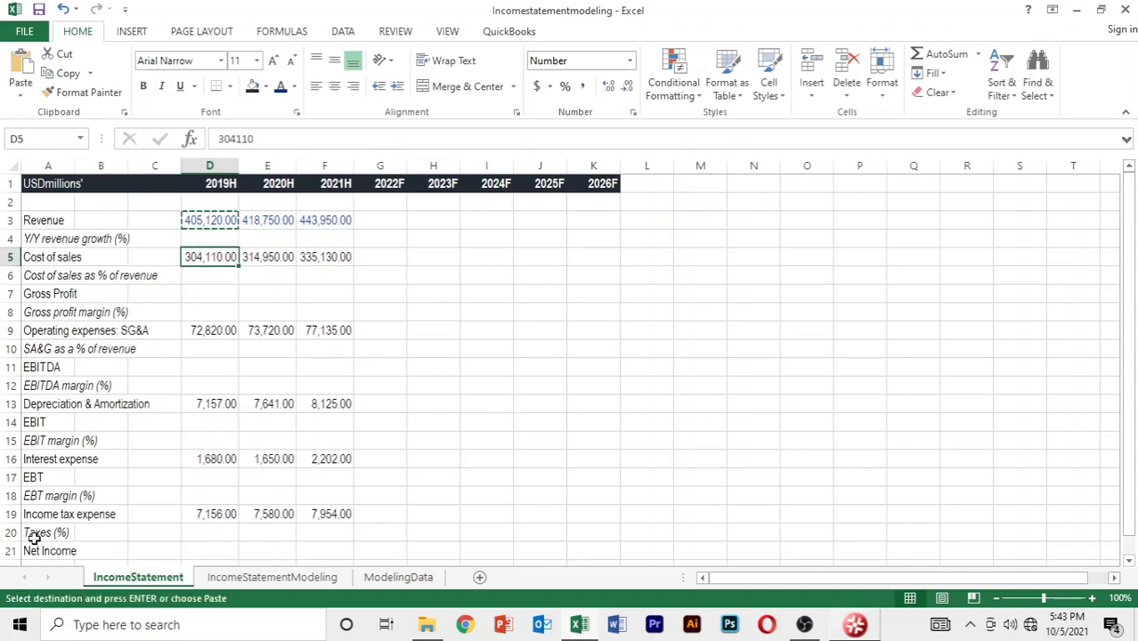
key("shift+Right")
key("shift+Right")
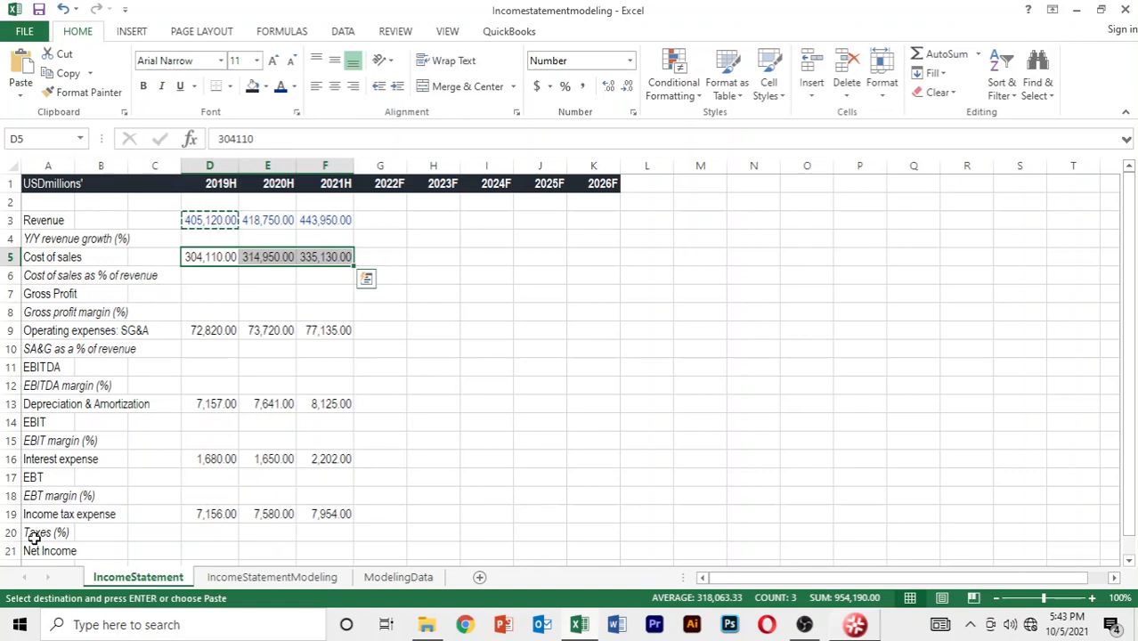
key("alt")
key("h")
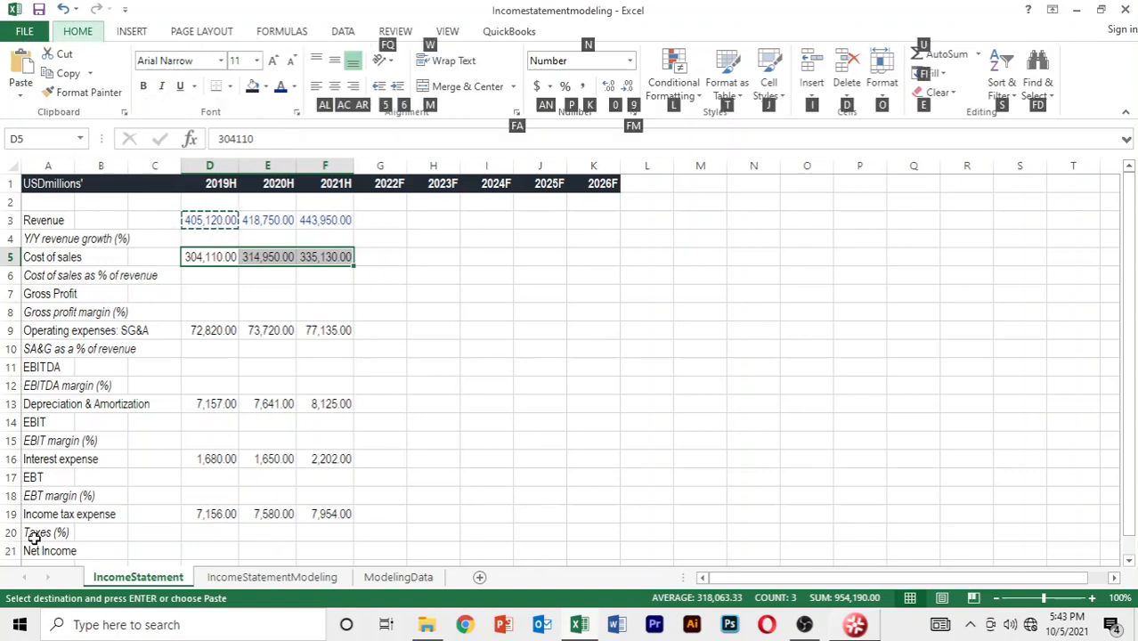
key("v")
key("s")
key("t")
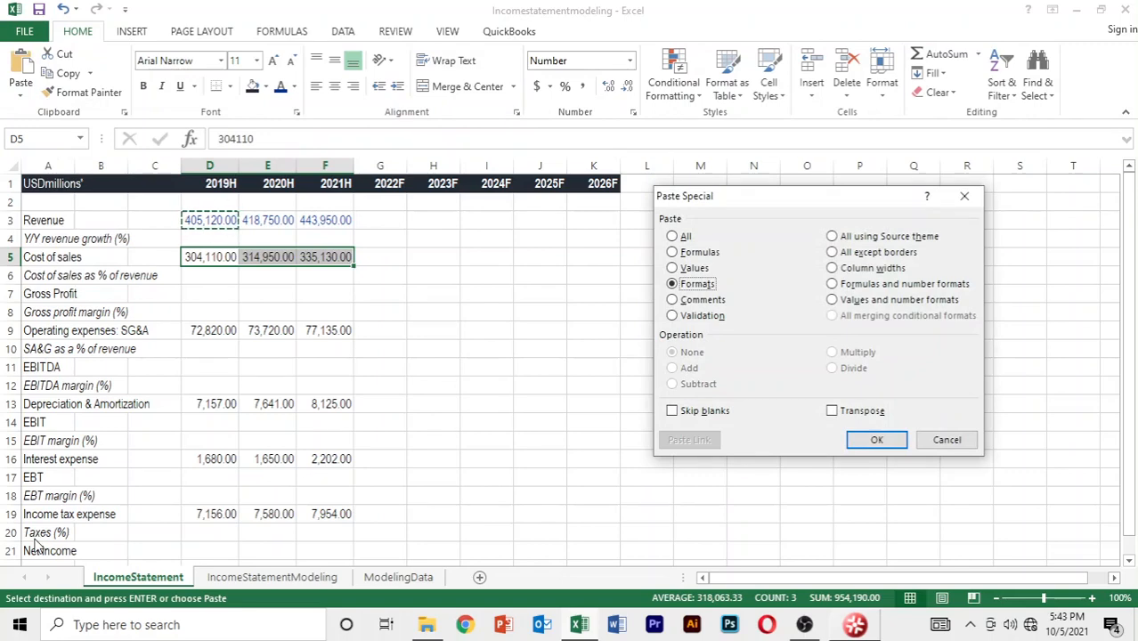
key("Return")
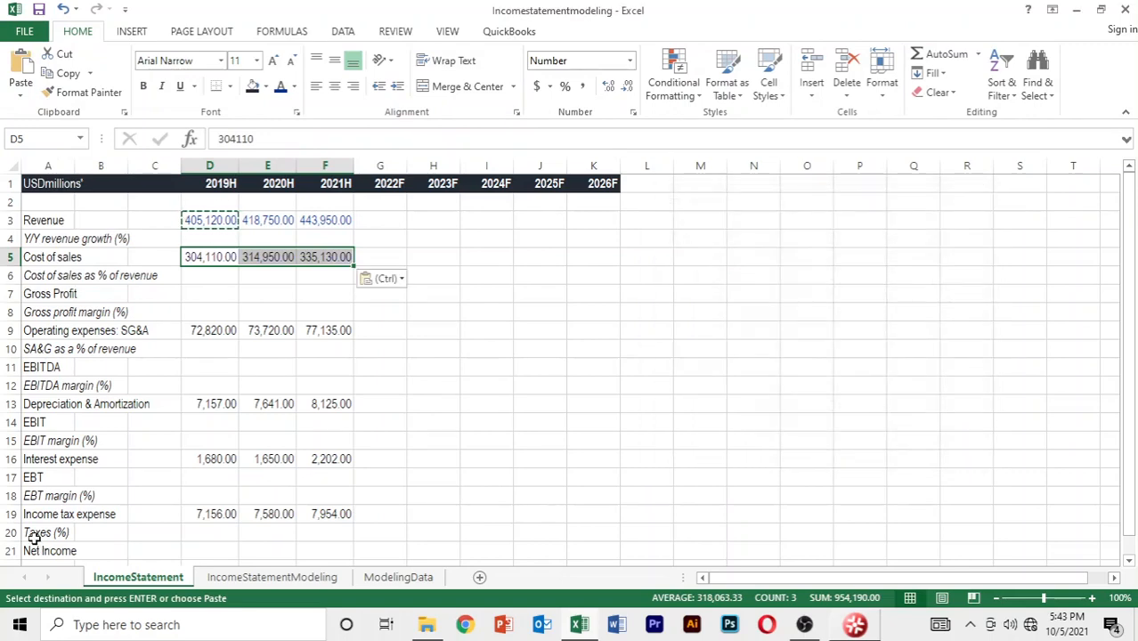
key("Down")
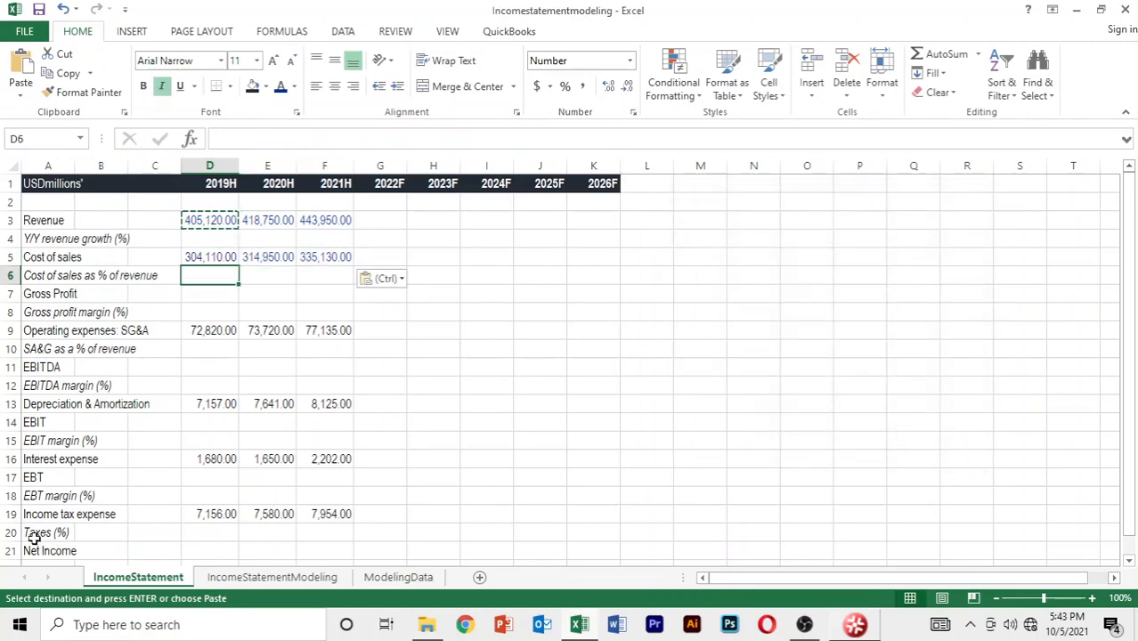
key("Up")
key("Up")
key("Up")
key("Down")
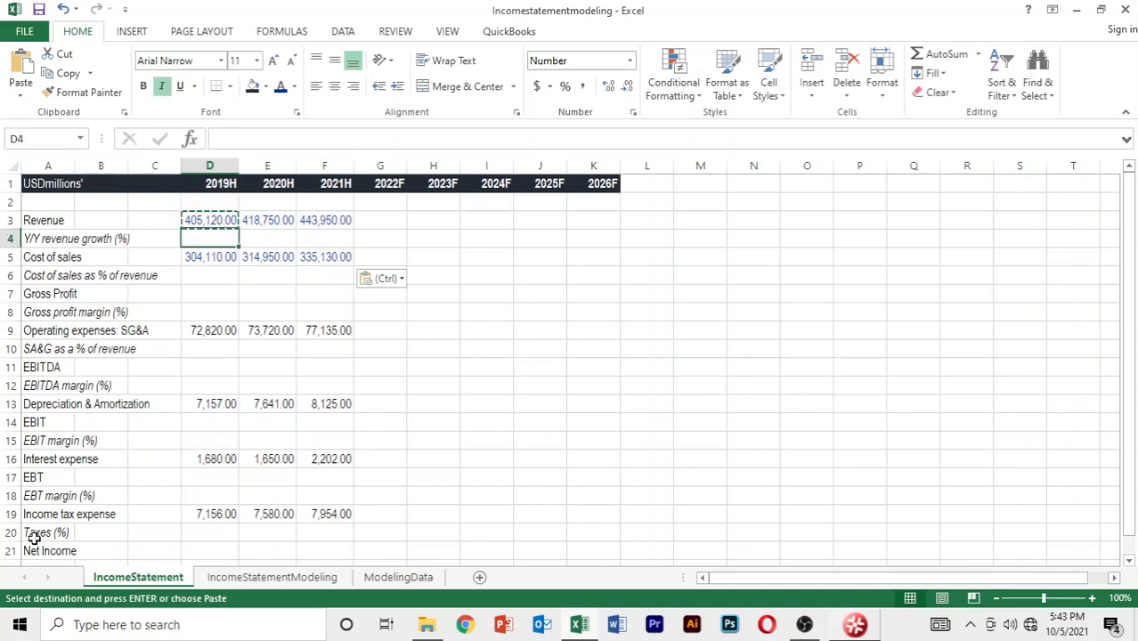
key("Up")
key("Up")
Apply the copied blue formatting to the SG&A operating expense figures in D9:F9.
key("Down")
key("Down")
key("Down")
key("Down")
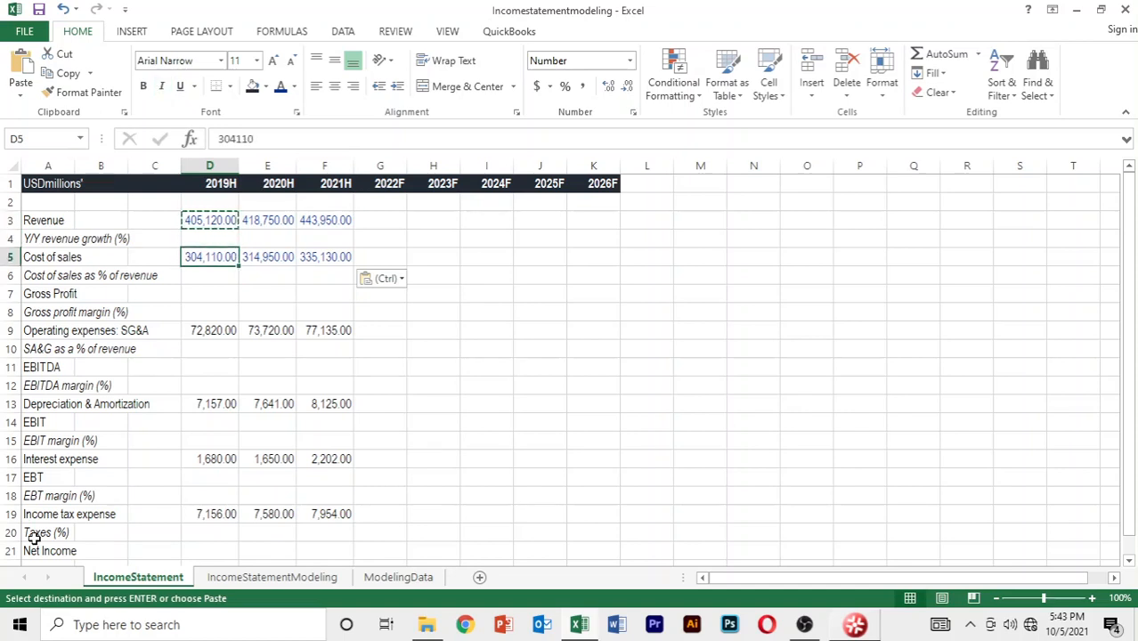
key("Down")
key("Down")
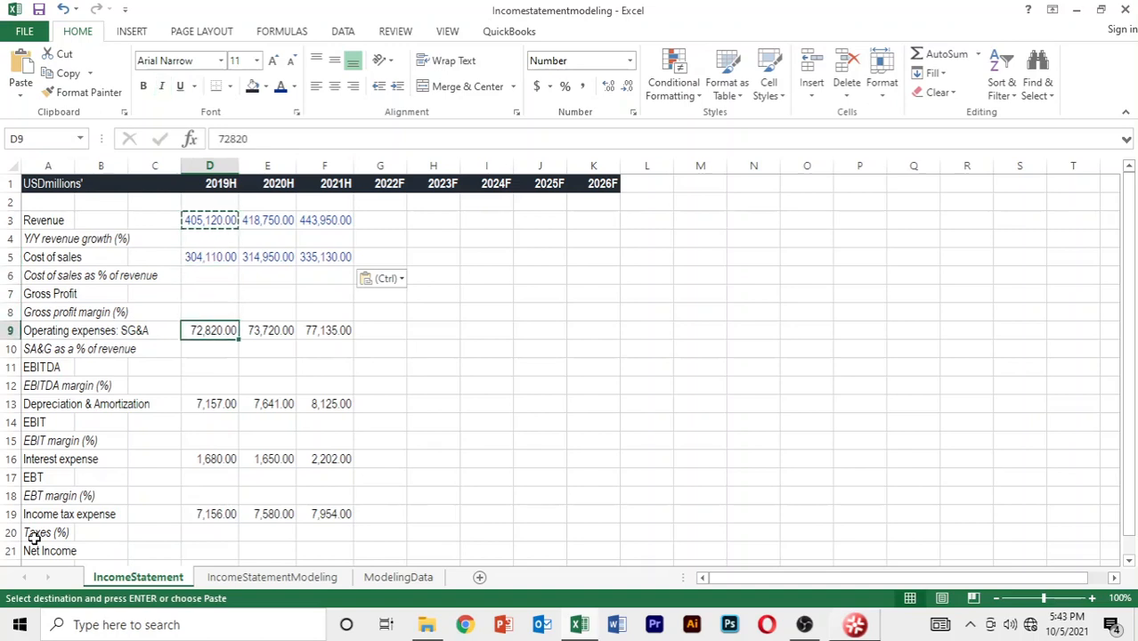
key("shift+Right")
key("shift+Right")
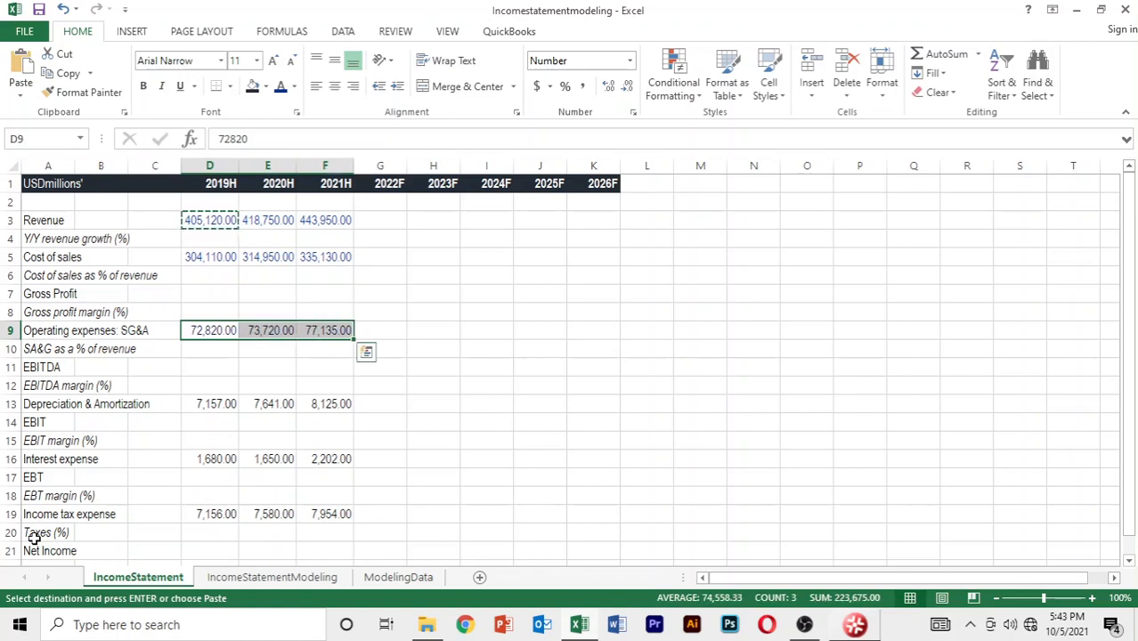
Apply the copied blue formatting to the Depreciation & Amortization figures in D13:F13.
key("Down")
key("Down")
key("Down")
key("Down")
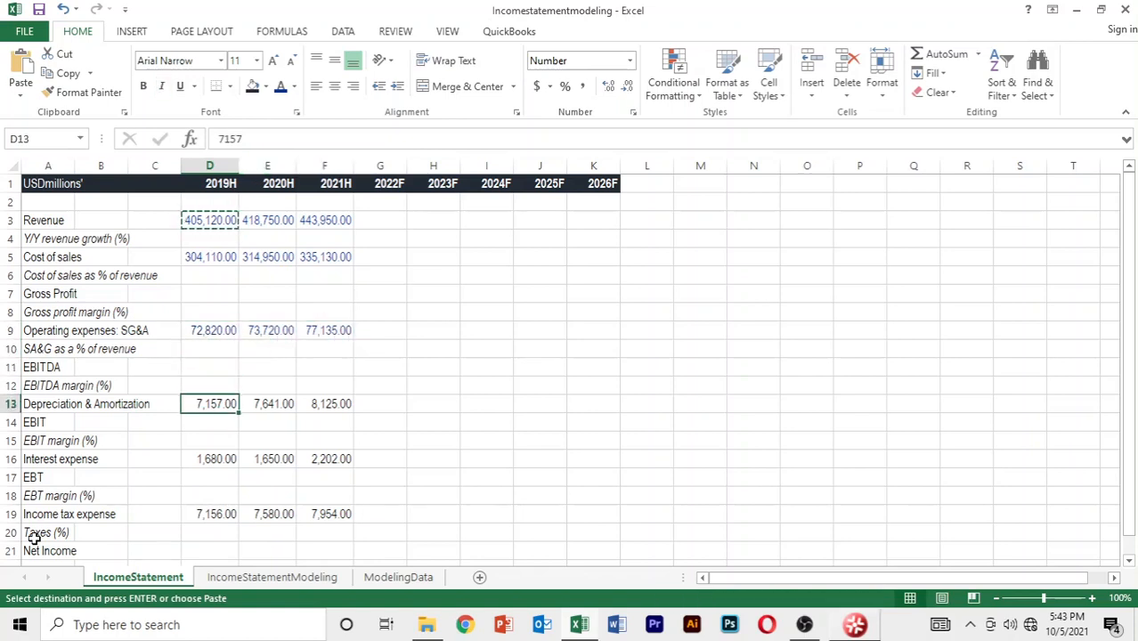
key("shift+Right")
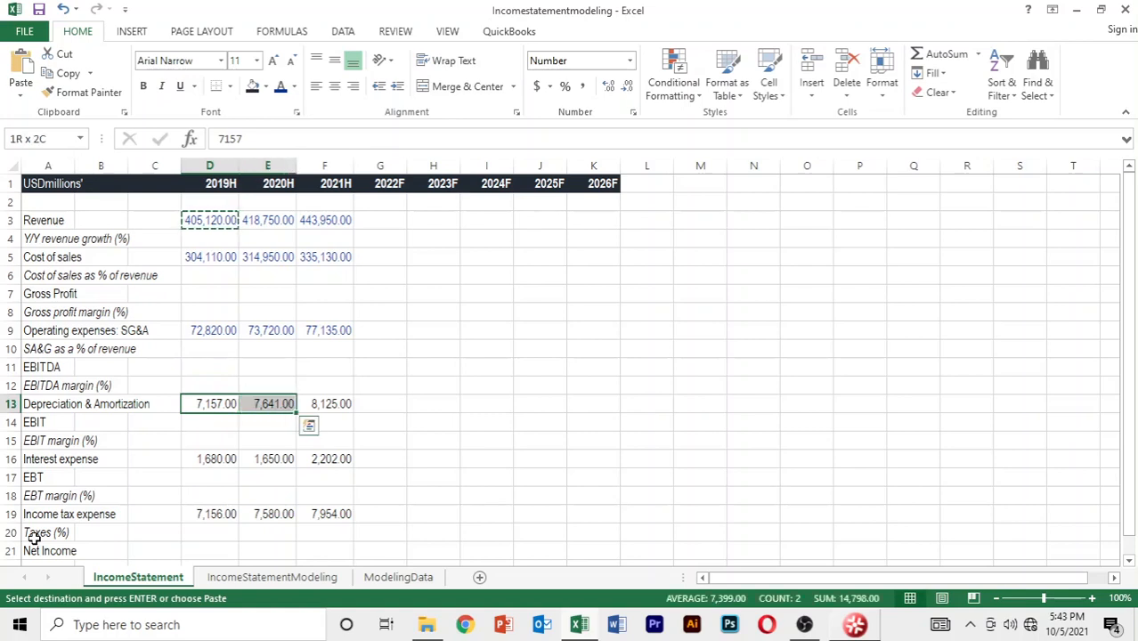
key("shift+Right")
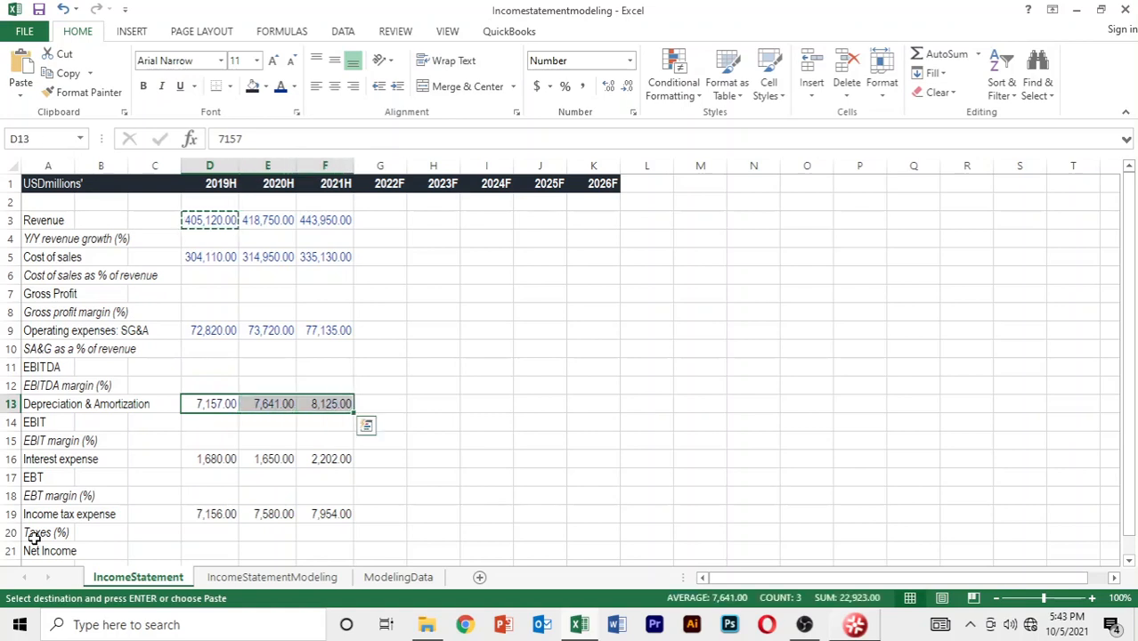
Apply the copied blue formatting to the interest expense figures in D16:F16.
key("Down")
key("Down")
key("Down")
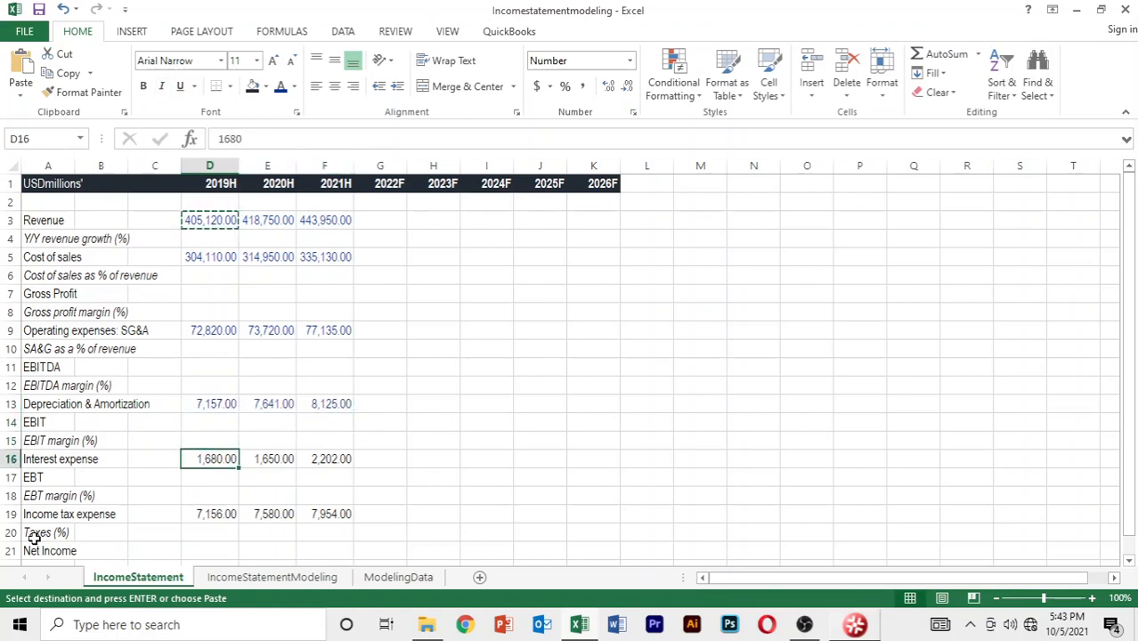
key("shift+Right")
key("shift+Right")
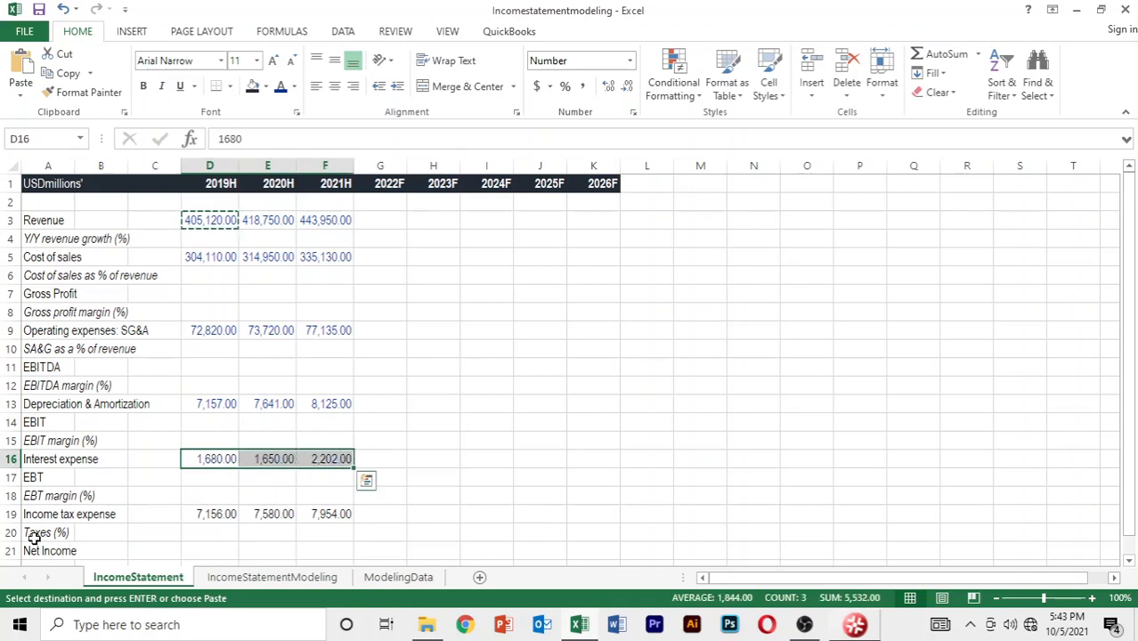
Apply the copied blue formatting to the income tax expense figures in D19:F19.
key("Down")
key("Down")
key("Down")
key("shift+Right")
key("shift+Right")
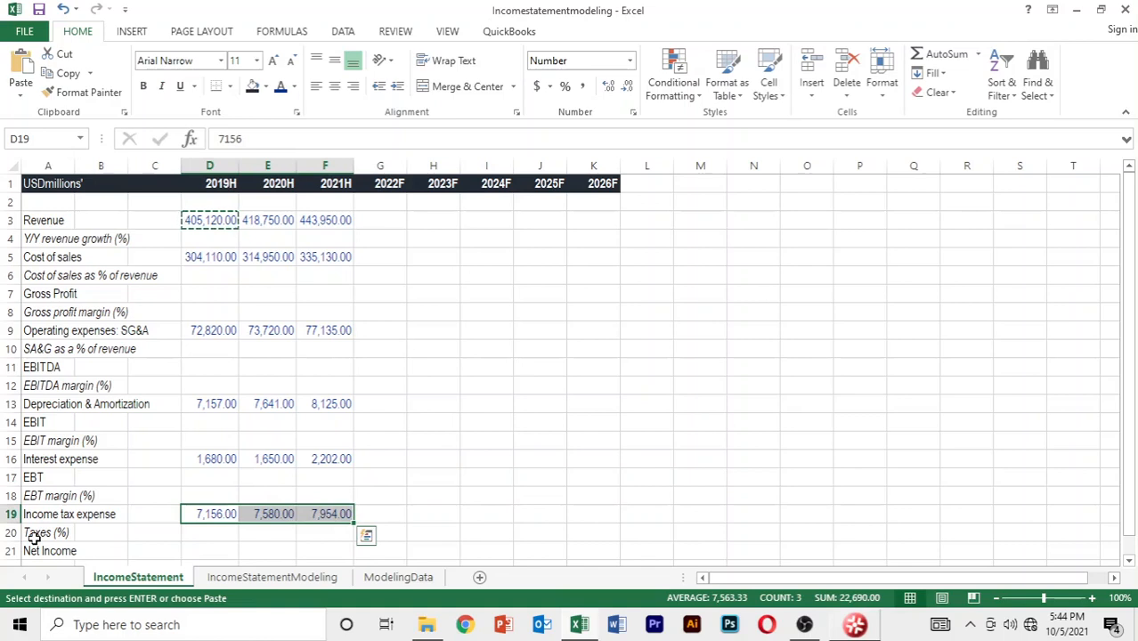
key("Down")
key("Down")
End the copy mode on the revenue cell and save the workbook.
key("Up")
key("Up")
key("Up")
key("Up")
key("Up")
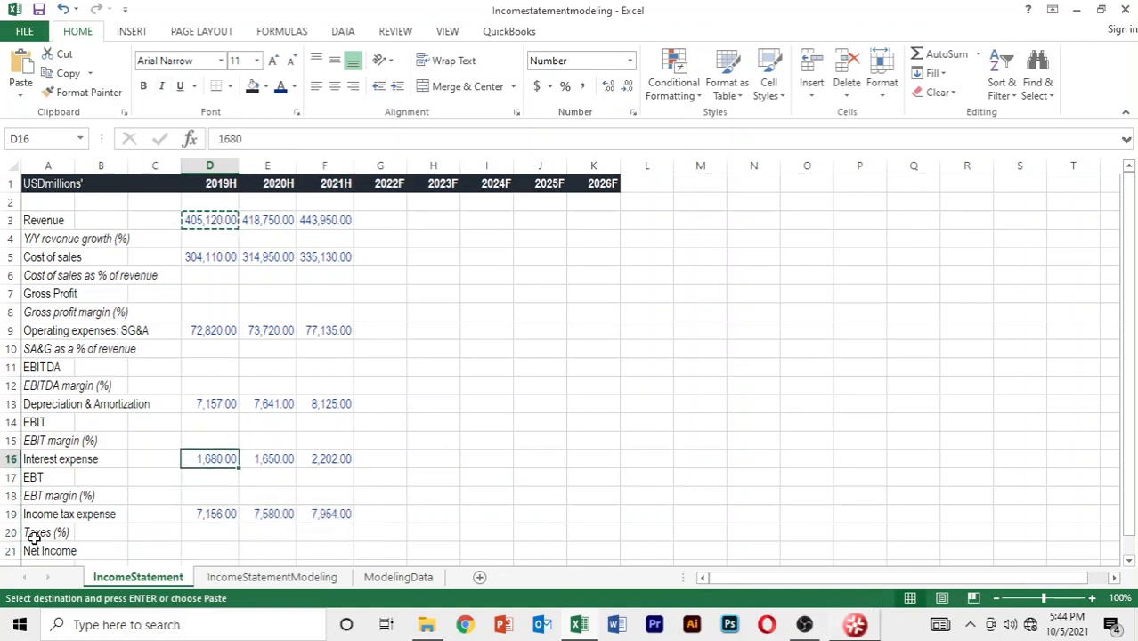
key("Up")
key("Up")
key("Up")
key("Up")
key("Up")
key("Escape")
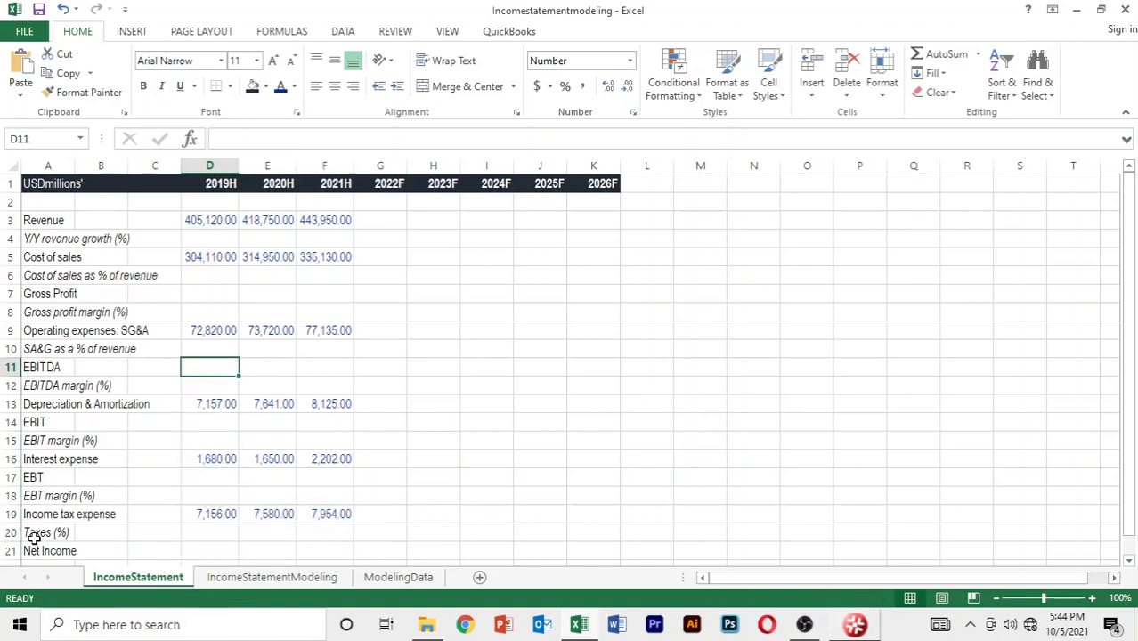
key("ctrl+s")
Calculate the 2019H Gross Profit in D7 as revenue minus cost of sales with =D3-D5.
key("Up")
key("Up")
key("Up")
key("Up")
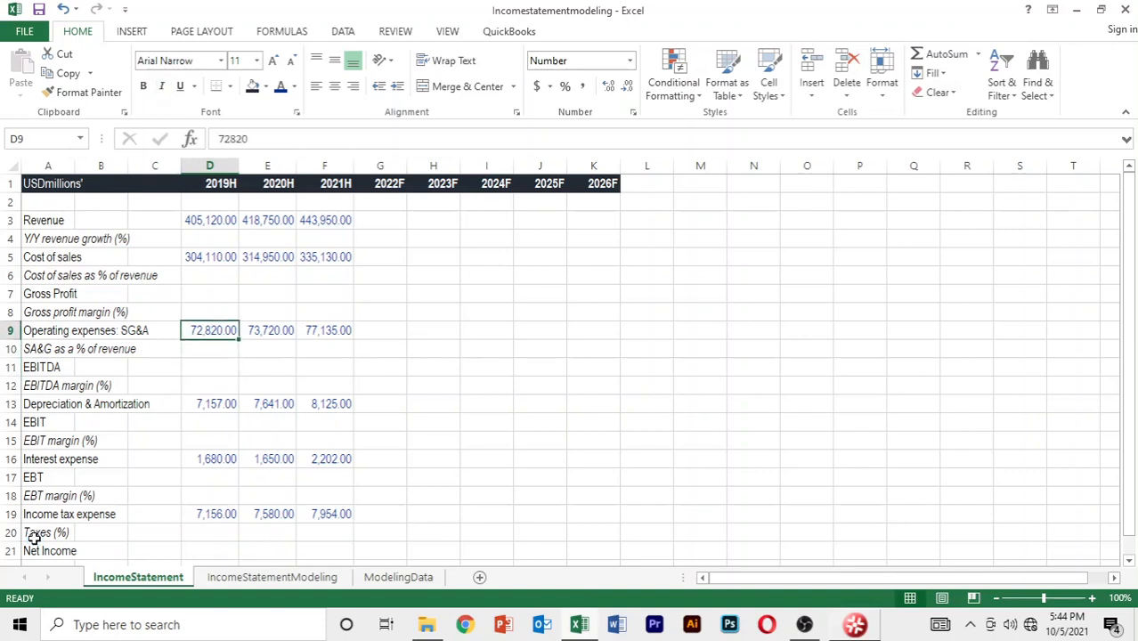
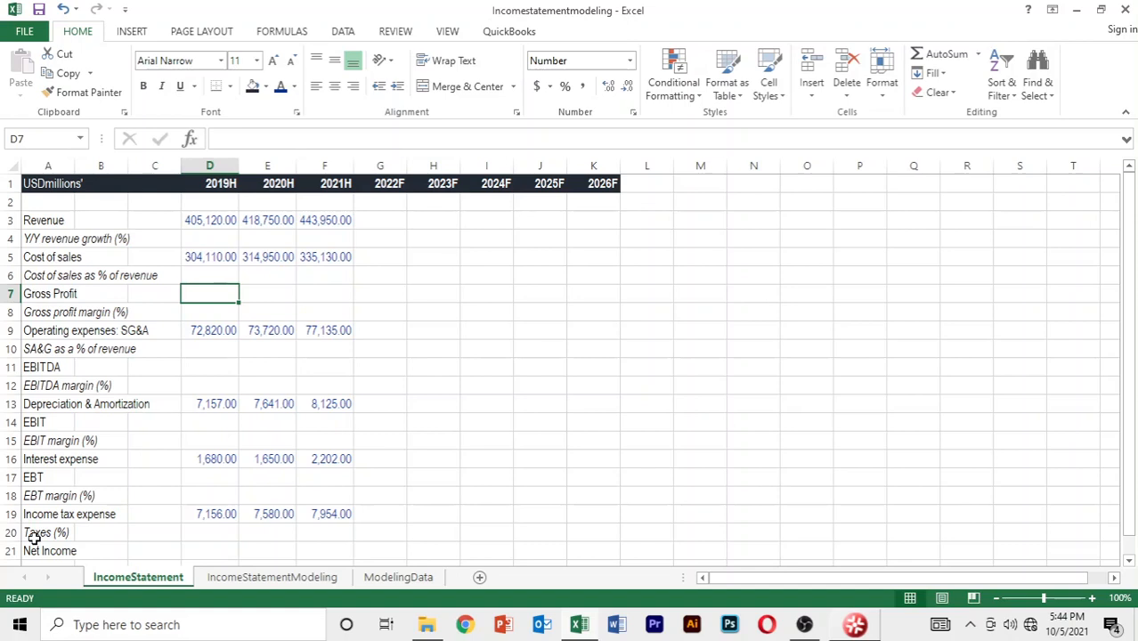
type("=")
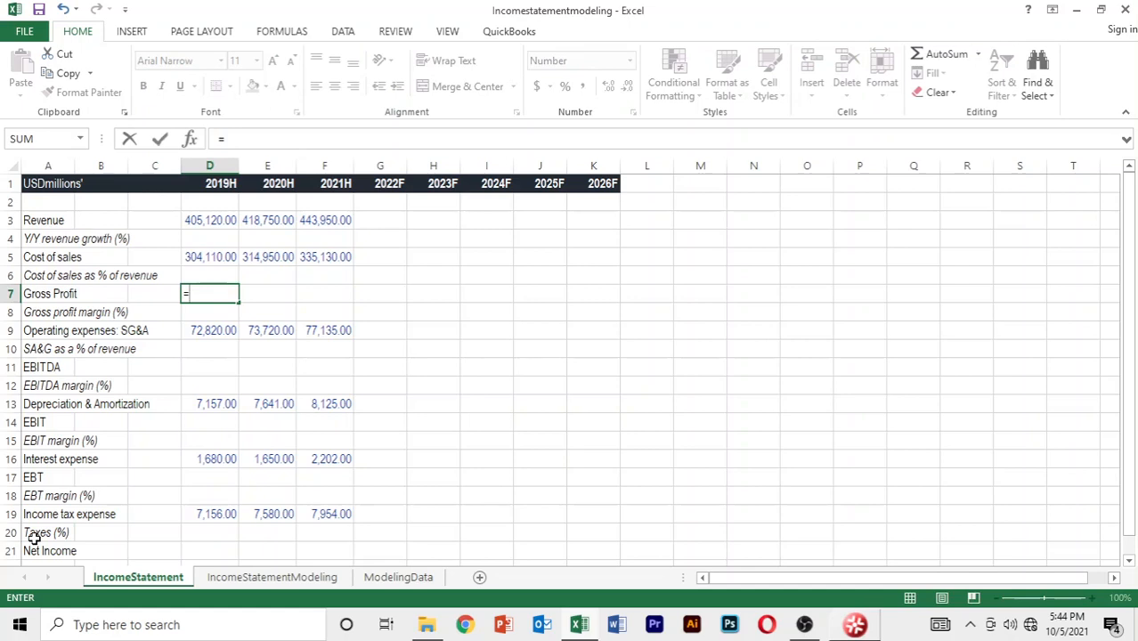
key("Up")
key("Up")
key("Up")
key("Up")
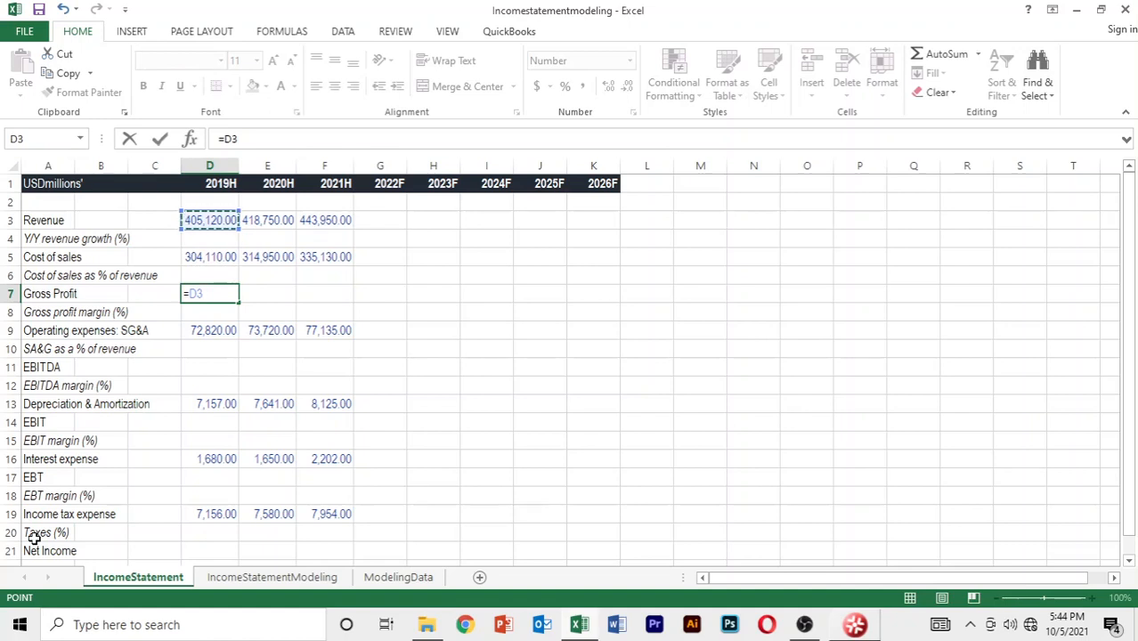
type("-")
key("Up")
key("Up")
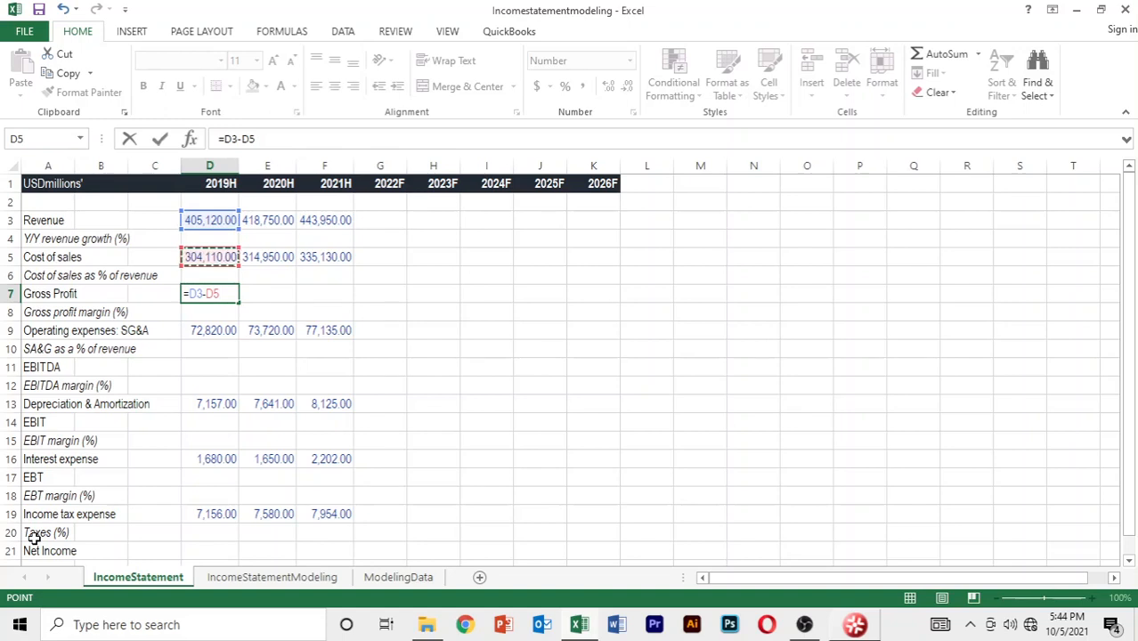
key("Return")
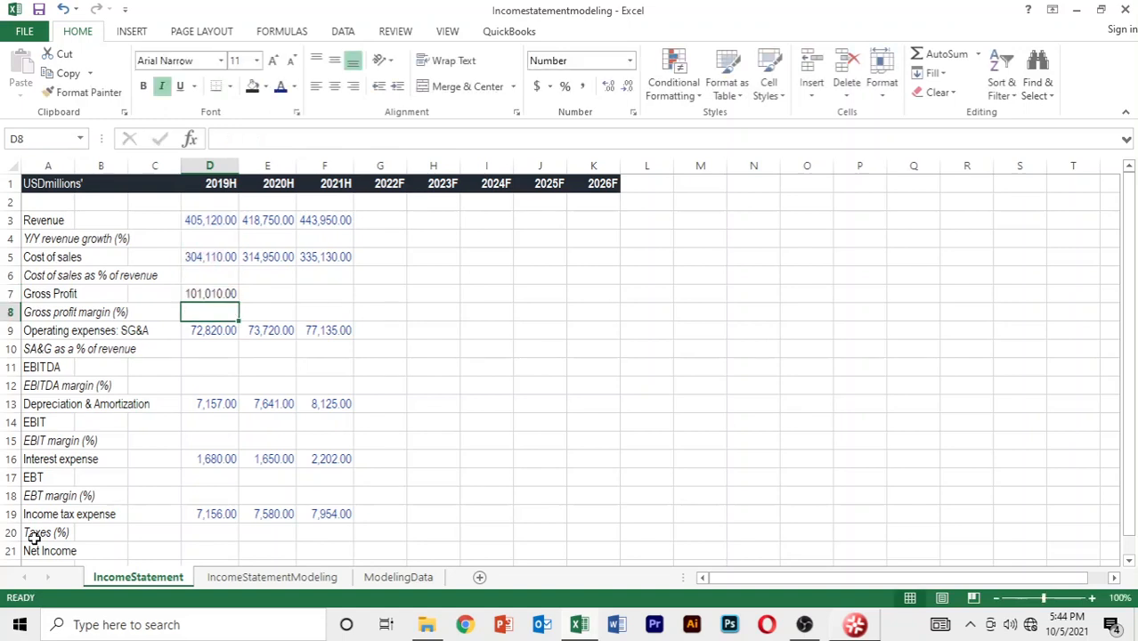
Fill the Gross Profit formula from D7 across the historical years to F7.
key("Up")
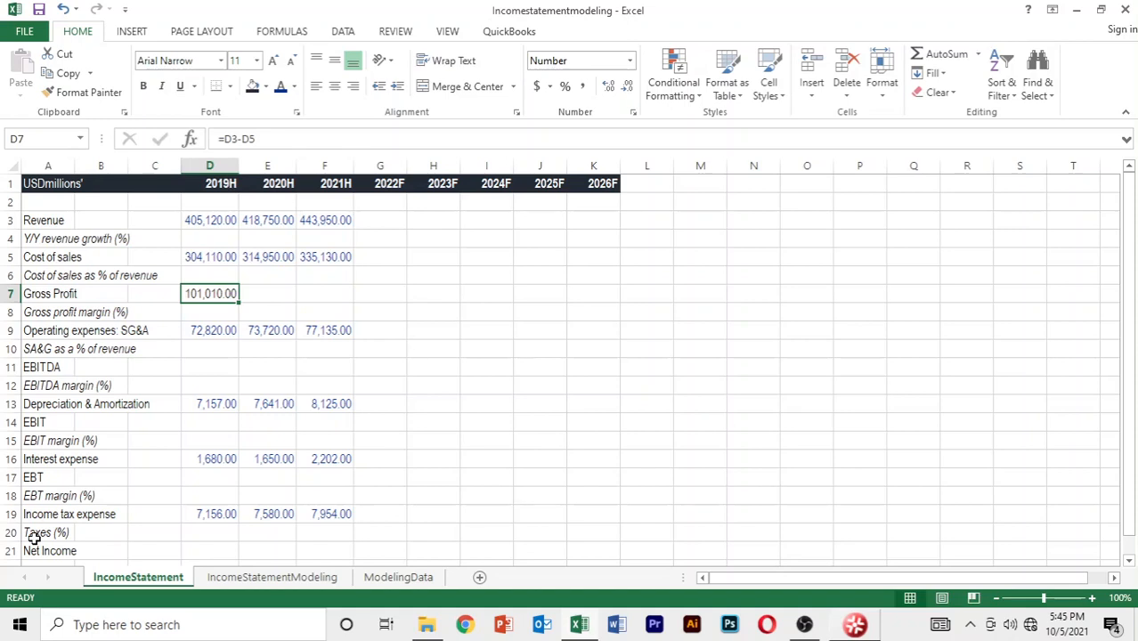
key("shift+Right")
key("shift+Right")
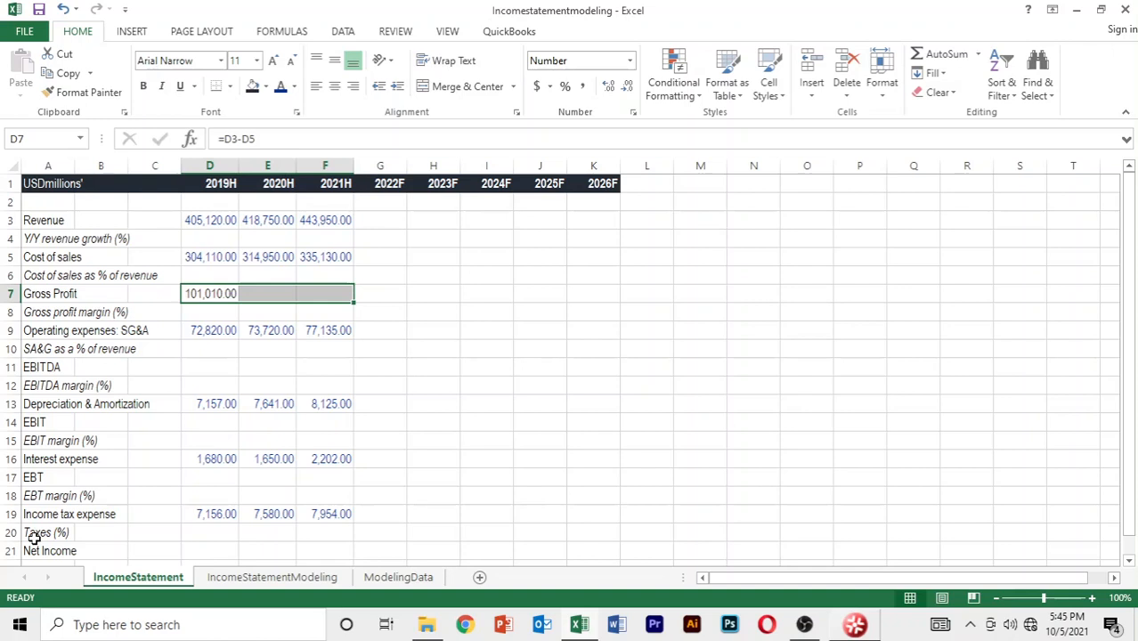
key("ctrl+r")
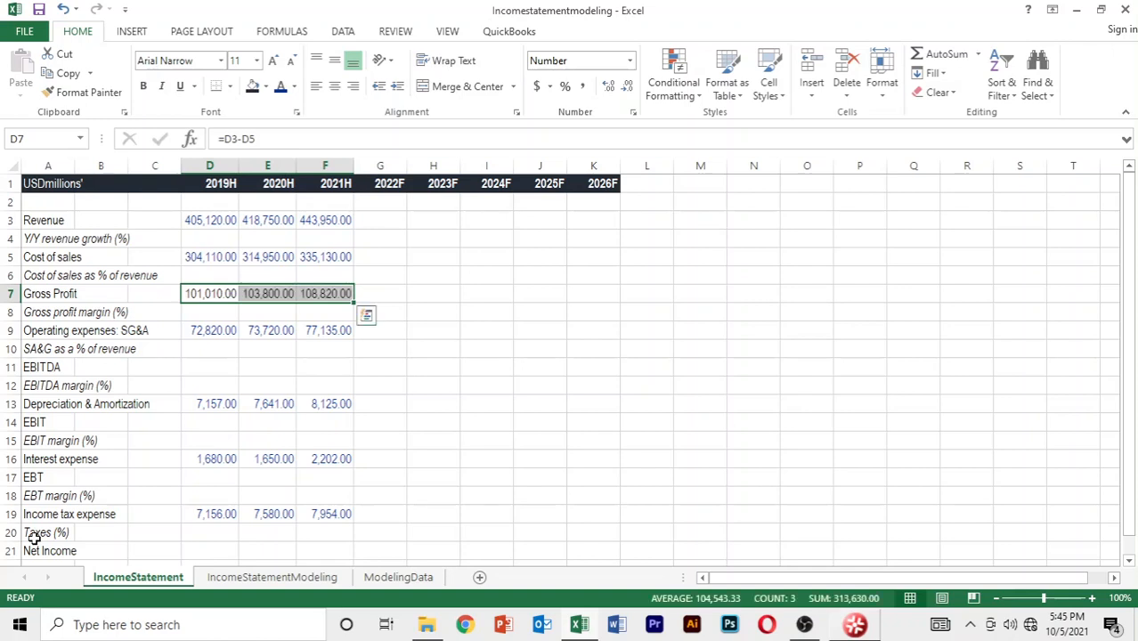
Calculate the 2019H EBITDA in D11 as gross profit minus SG&A operating expenses with =D7-D9.
key("Down")
key("Down")
key("Down")
key("Down")
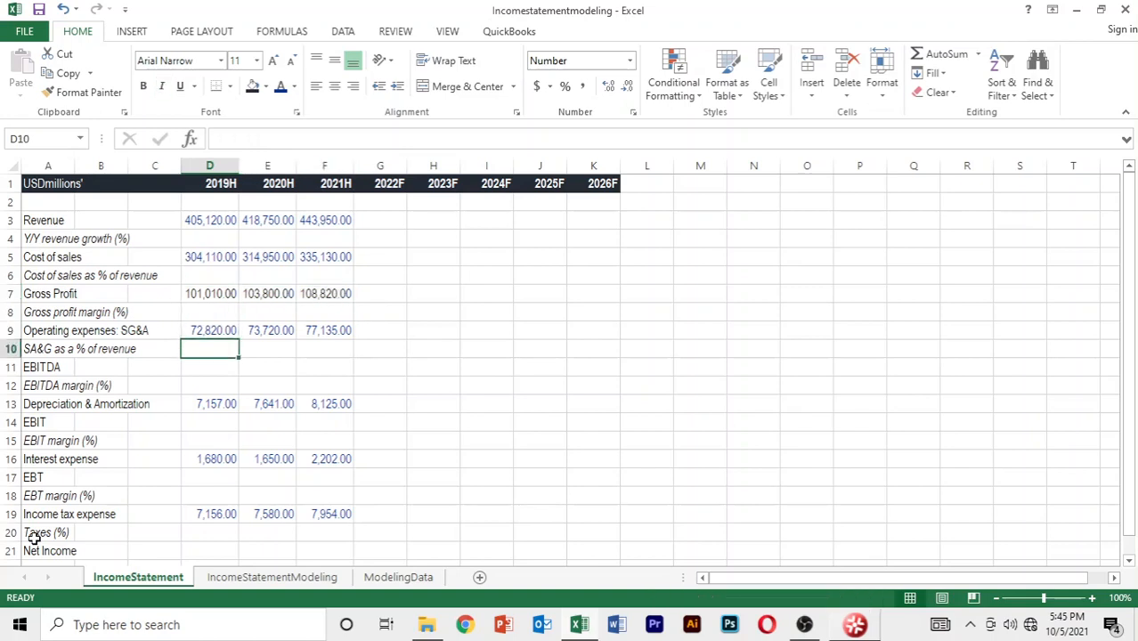
key("Up")
key("Down")
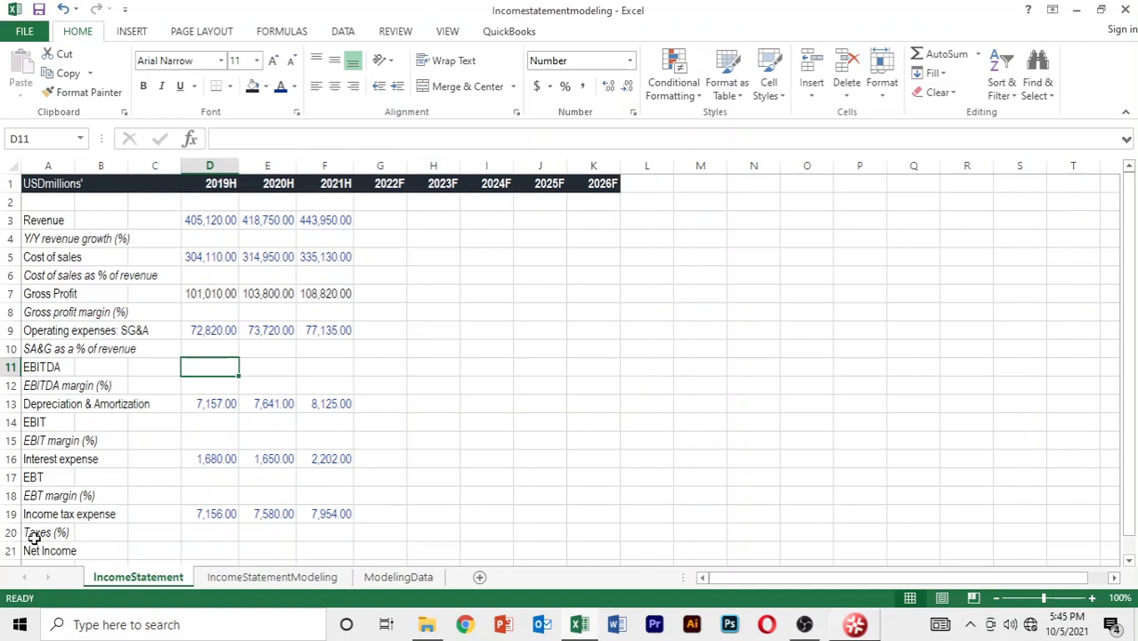
type("=")
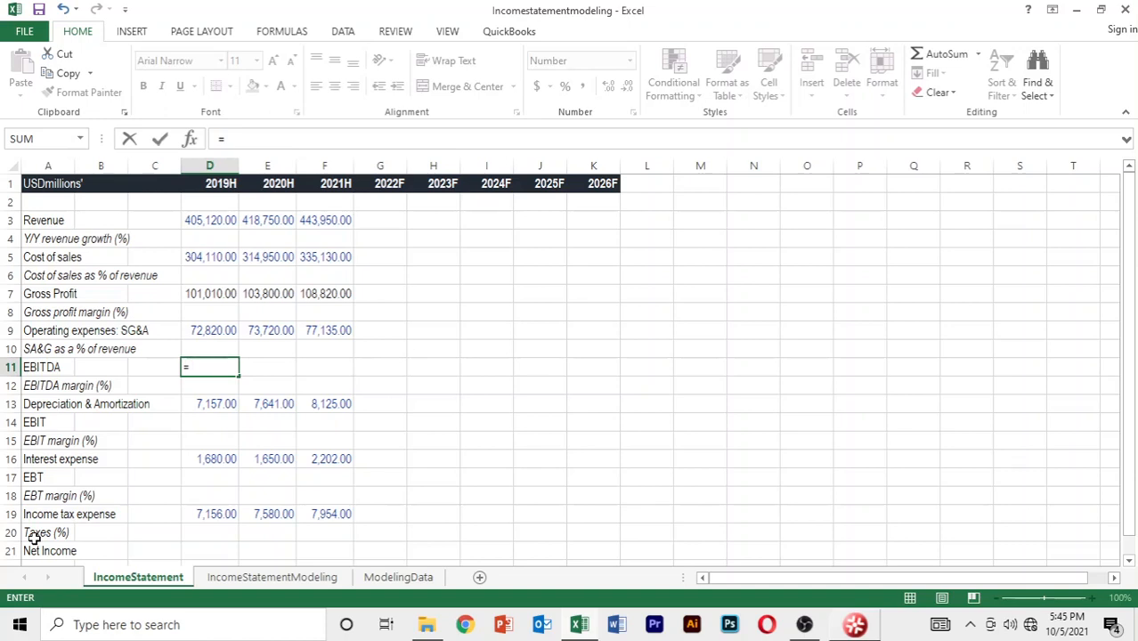
key("Up")
key("Up")
key("Up")
key("Up")
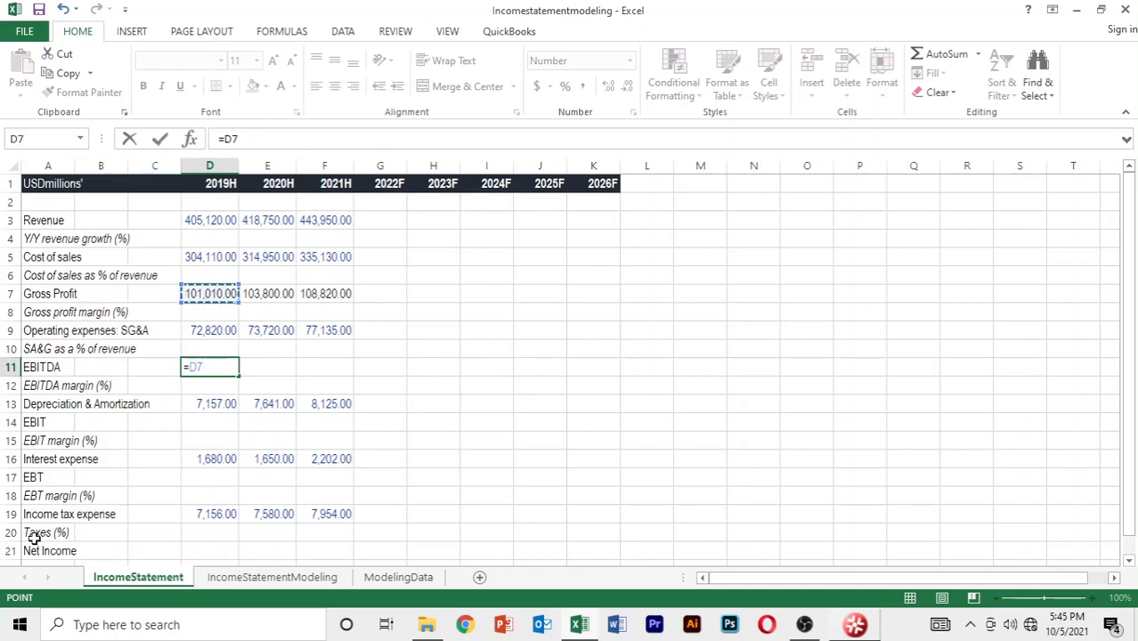
type("-")
key("Up")
key("Up")
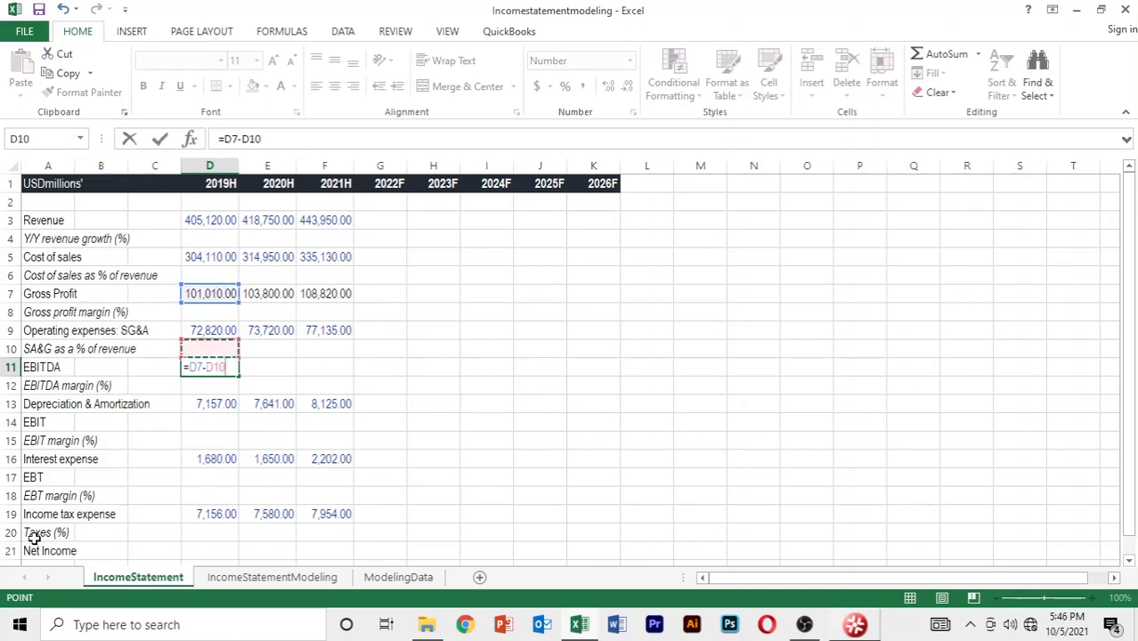
key("Return")
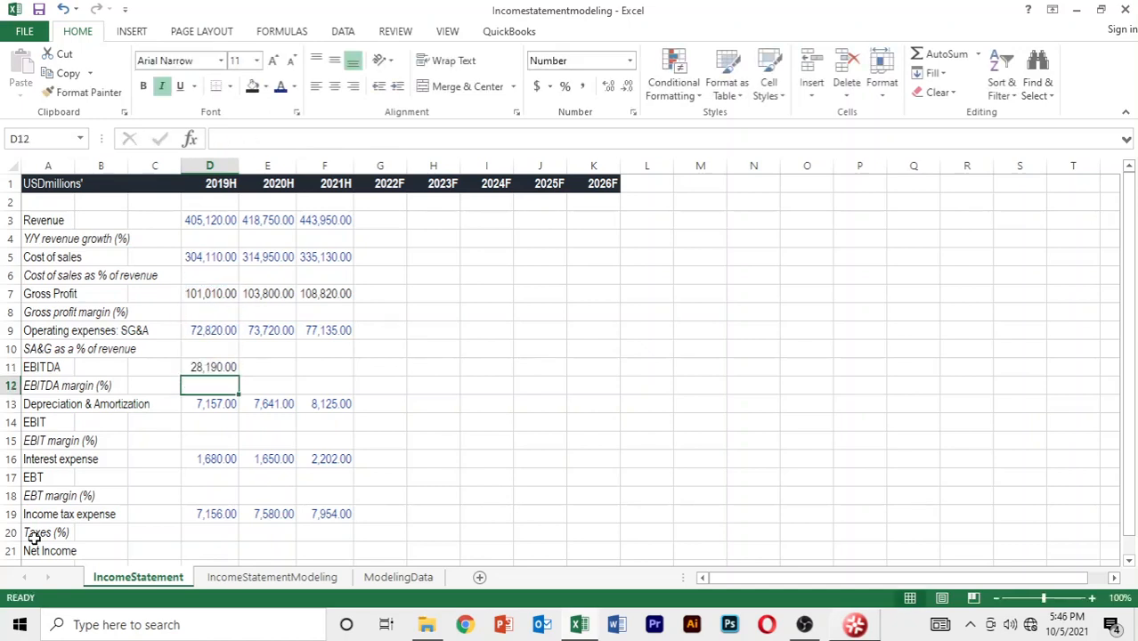
Fill the EBITDA formula from D11 across the historical years to F11.
key("Up")
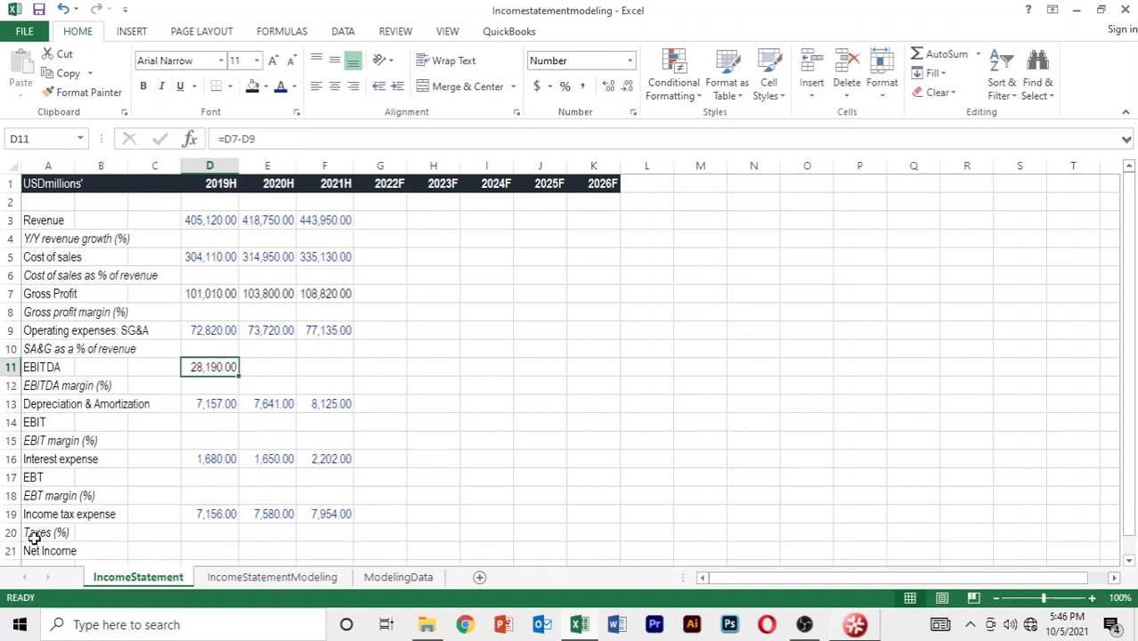
key("shift+Right")
key("shift+Right")
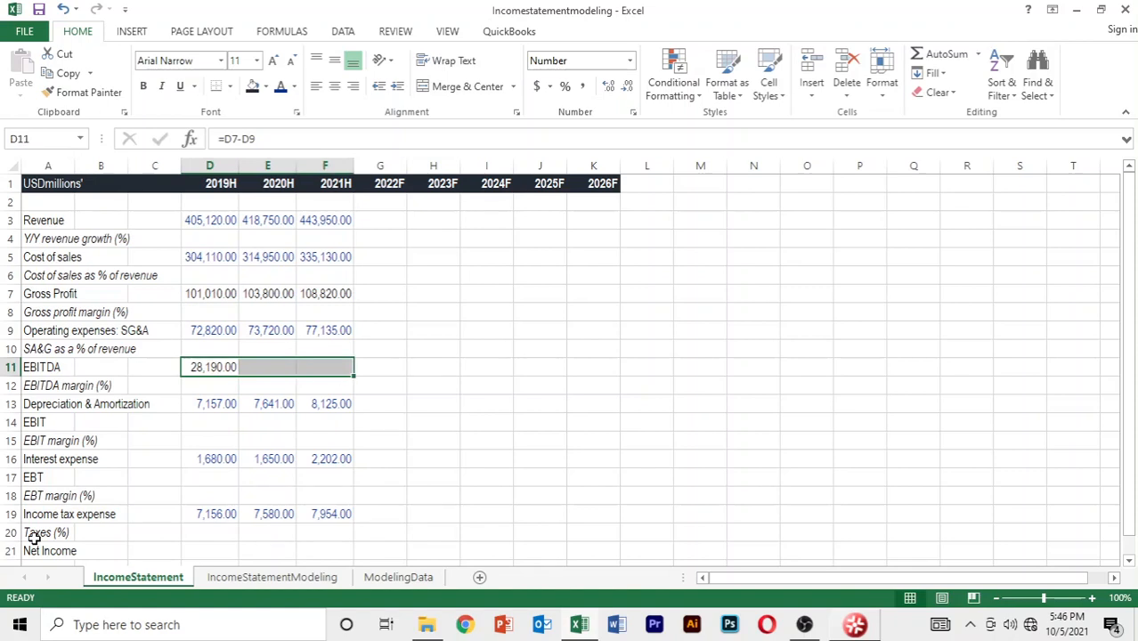
key("ctrl+r")
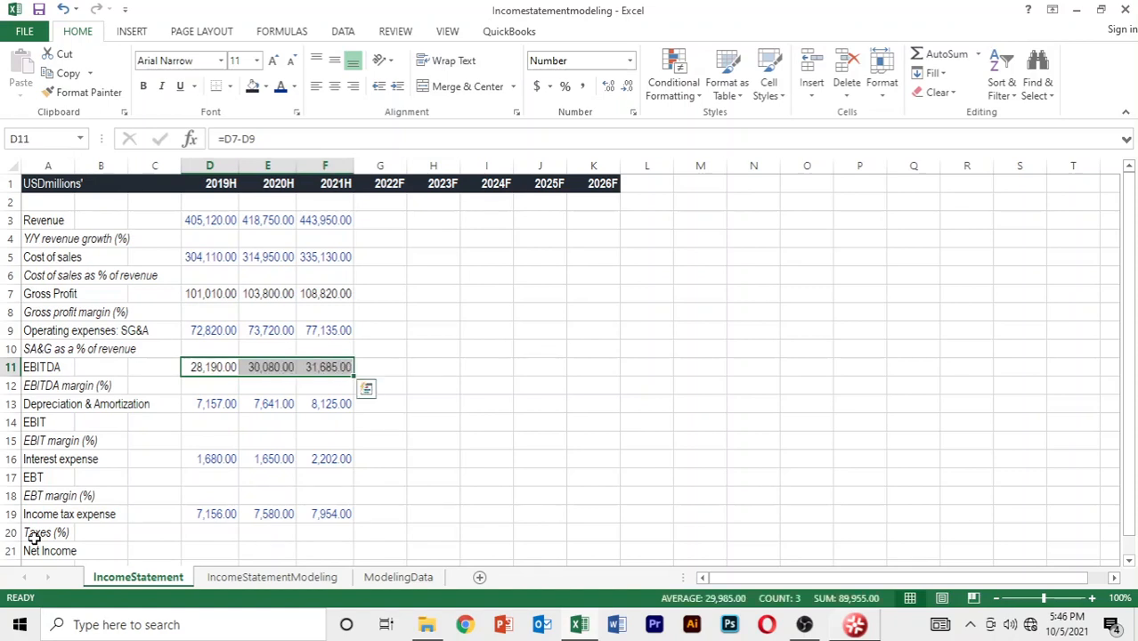
Calculate the 2019H EBIT in D14 as EBITDA minus depreciation and amortization with =D11-D13.
key("Down")
key("Down")
key("Down")
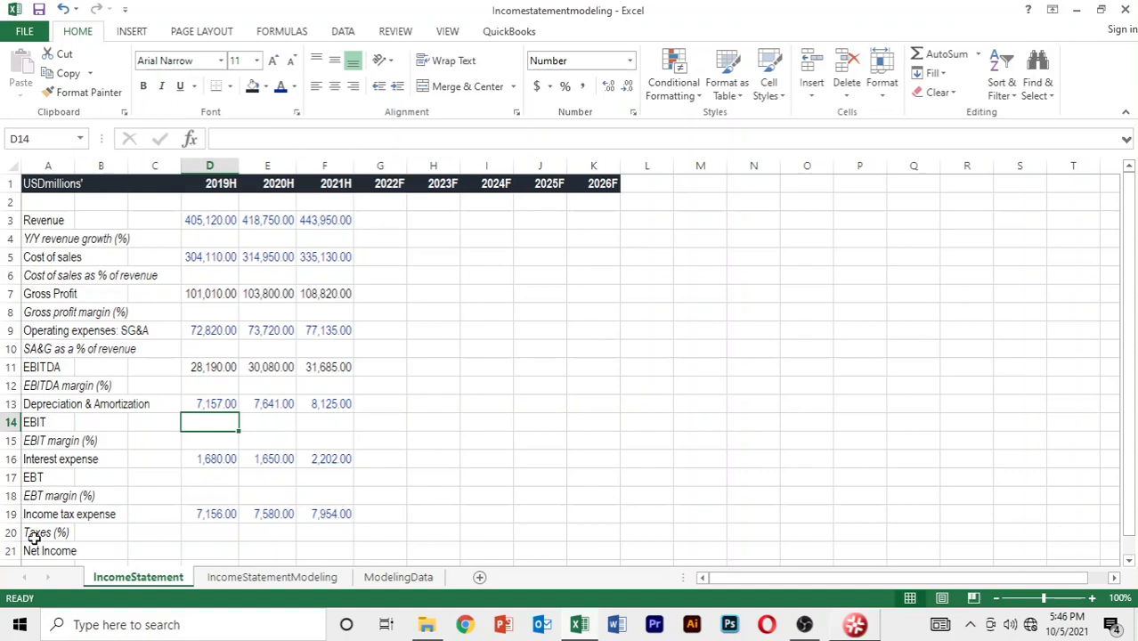
type("=")
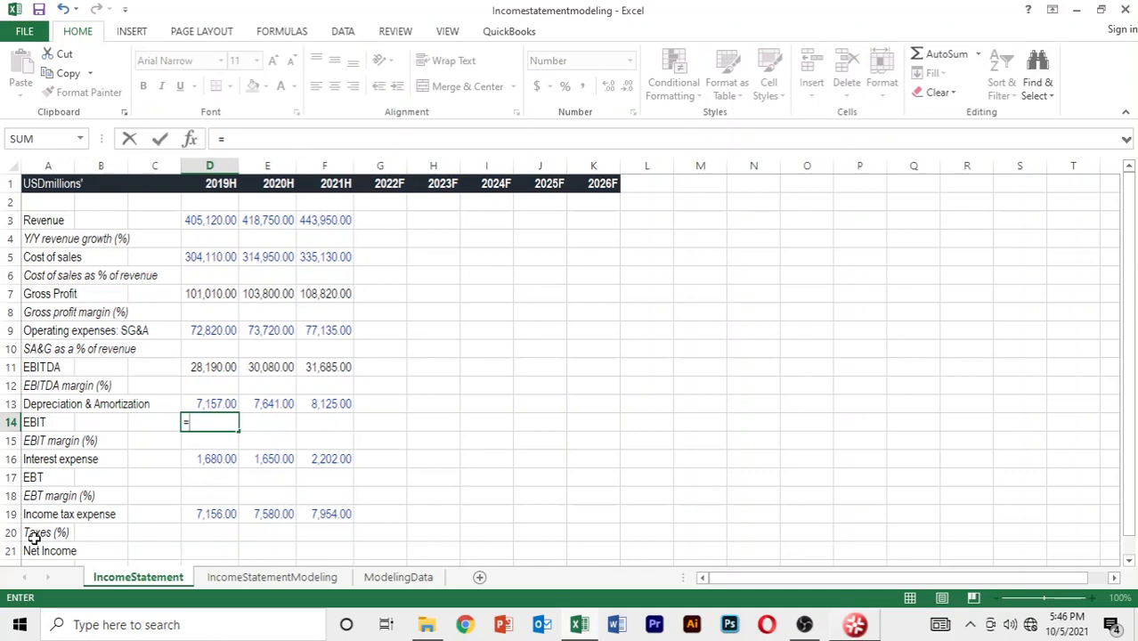
key("Up")
key("Up")
key("Up")
type("-")
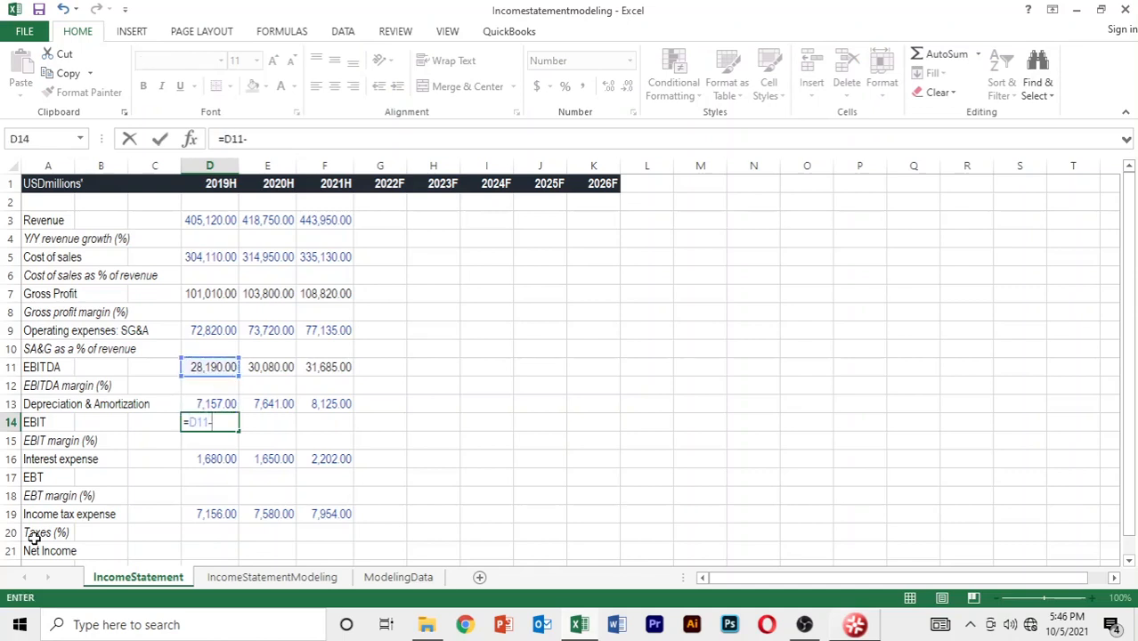
key("Up")
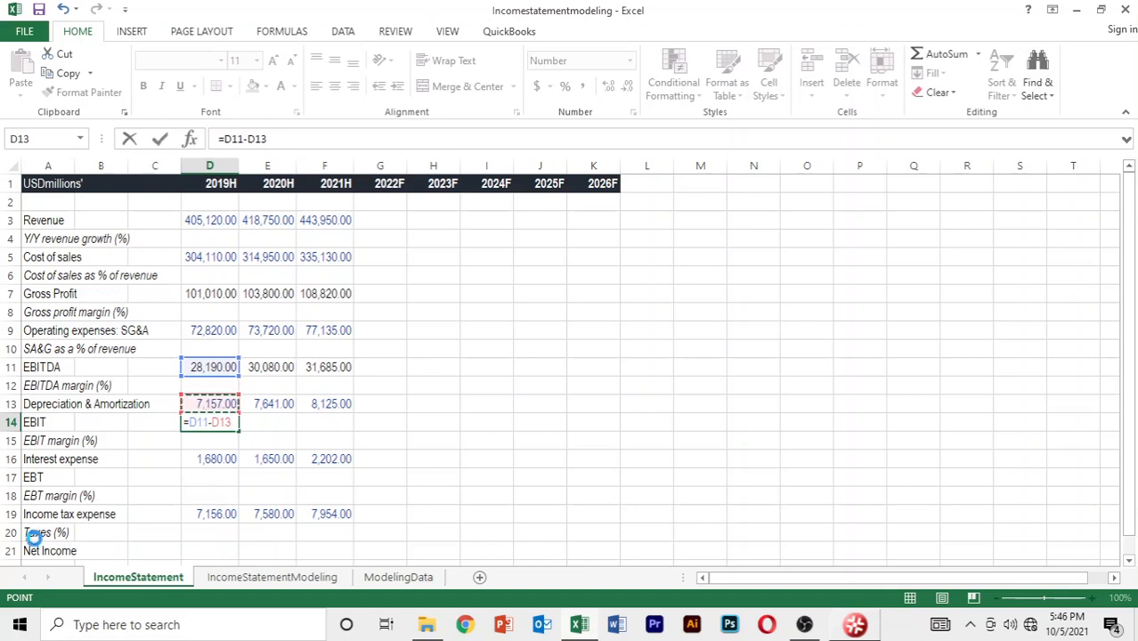
key("Return")
Fill the EBIT formula from D14 across the historical years to F14.
key("Up")
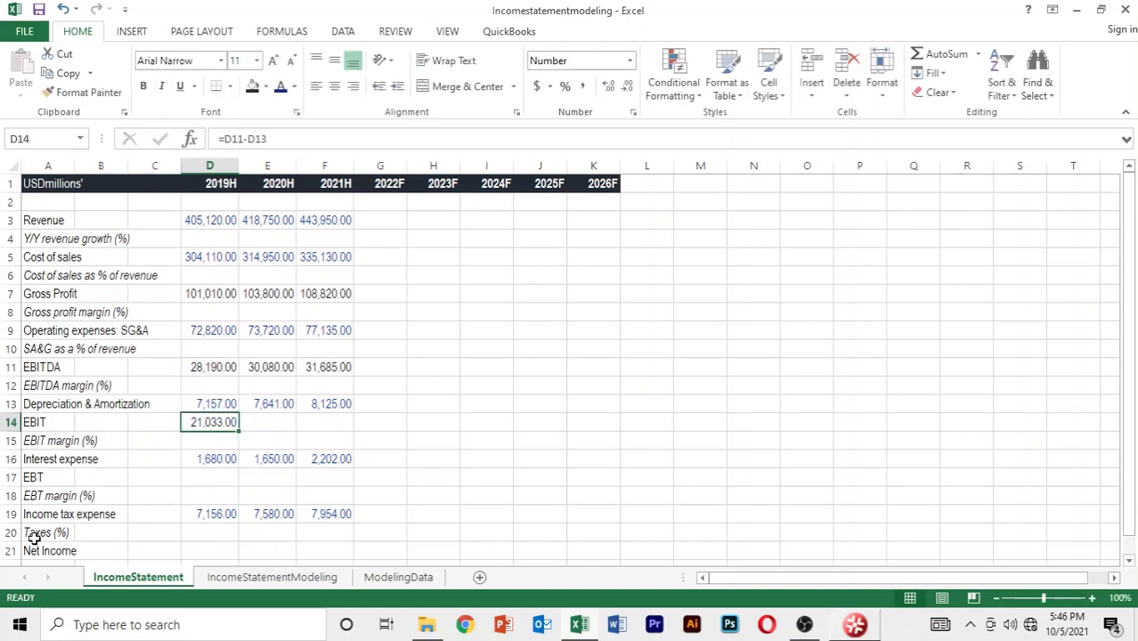
key("shift+Right")
key("shift+Right")
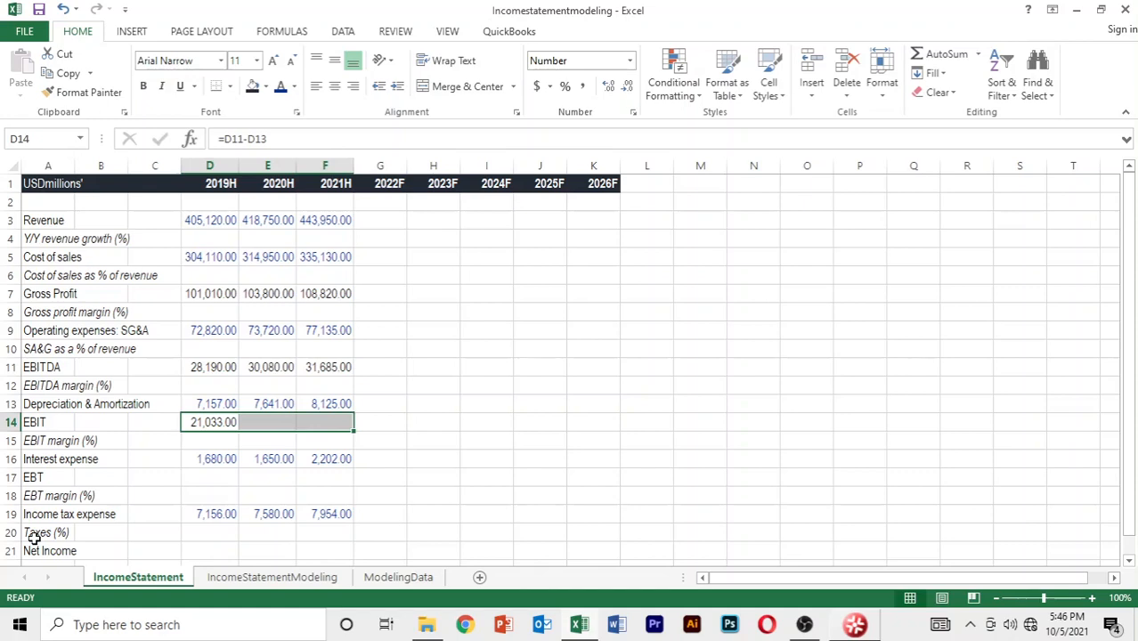
key("ctrl+r")
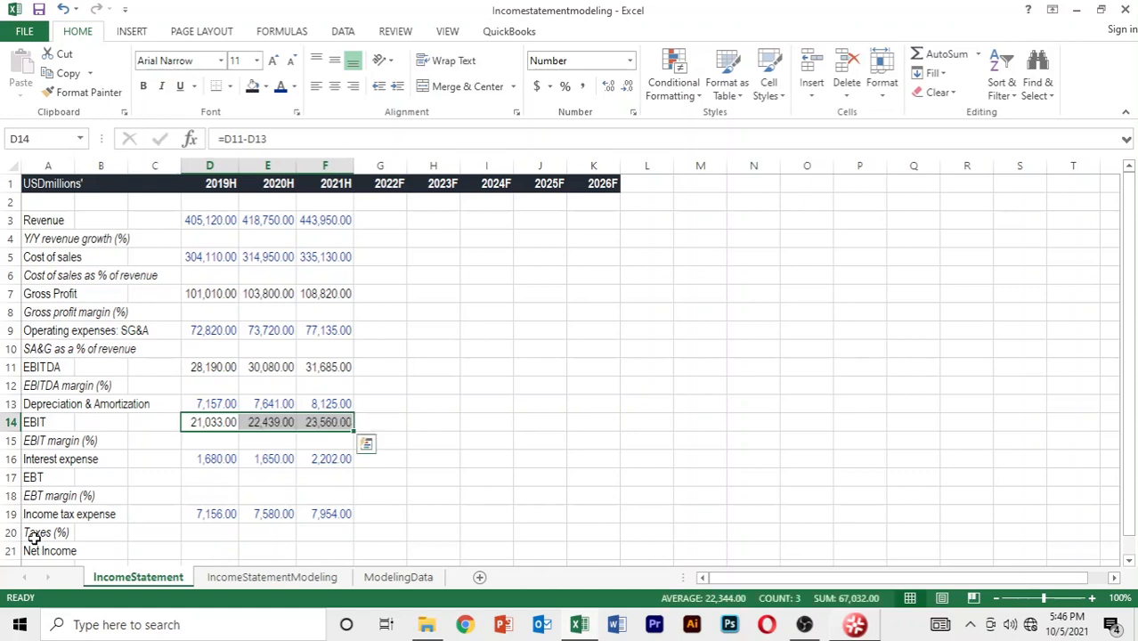
Calculate the 2019H EBT in D17 as EBIT minus interest expense with =D14-D16.
key("Down")
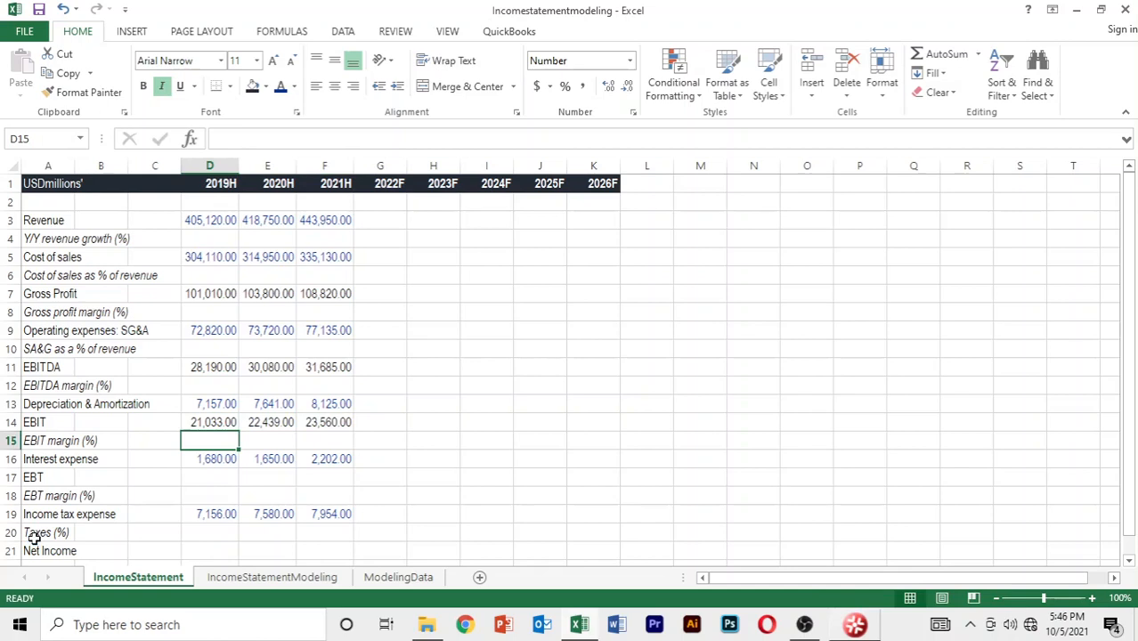
key("Down")
key("Down")
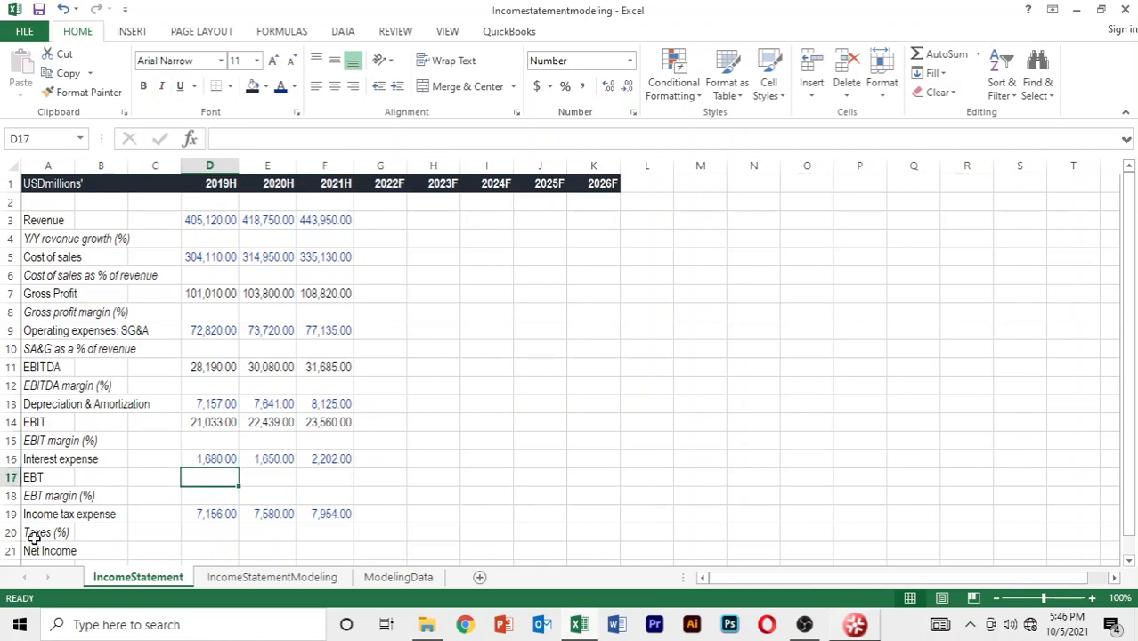
type("=")
key("Up")
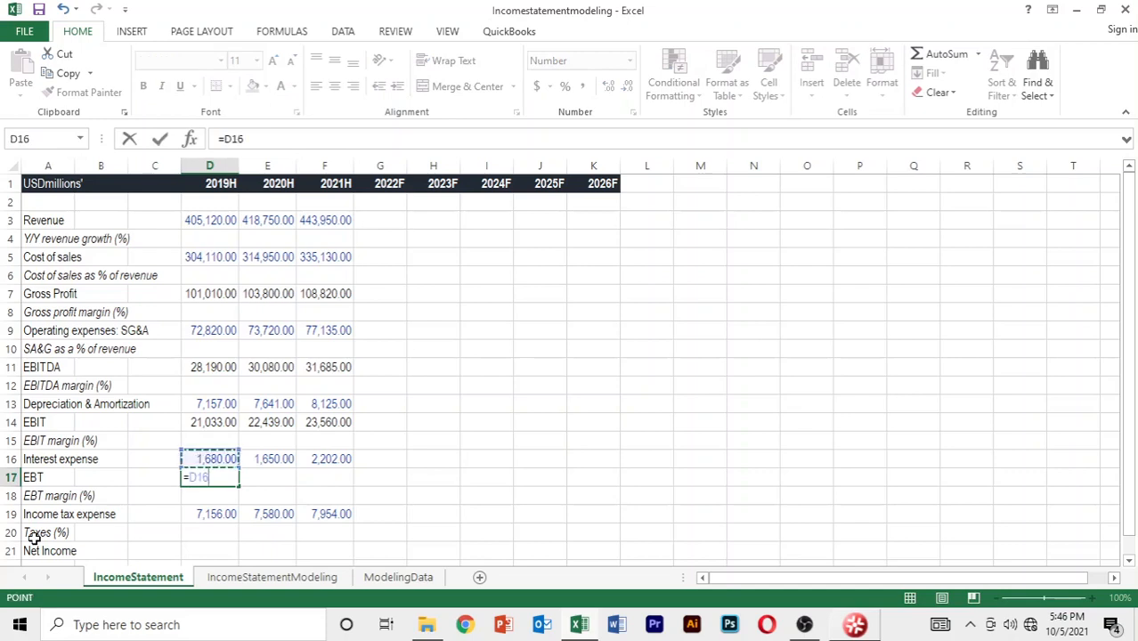
key("Up")
key("Up")
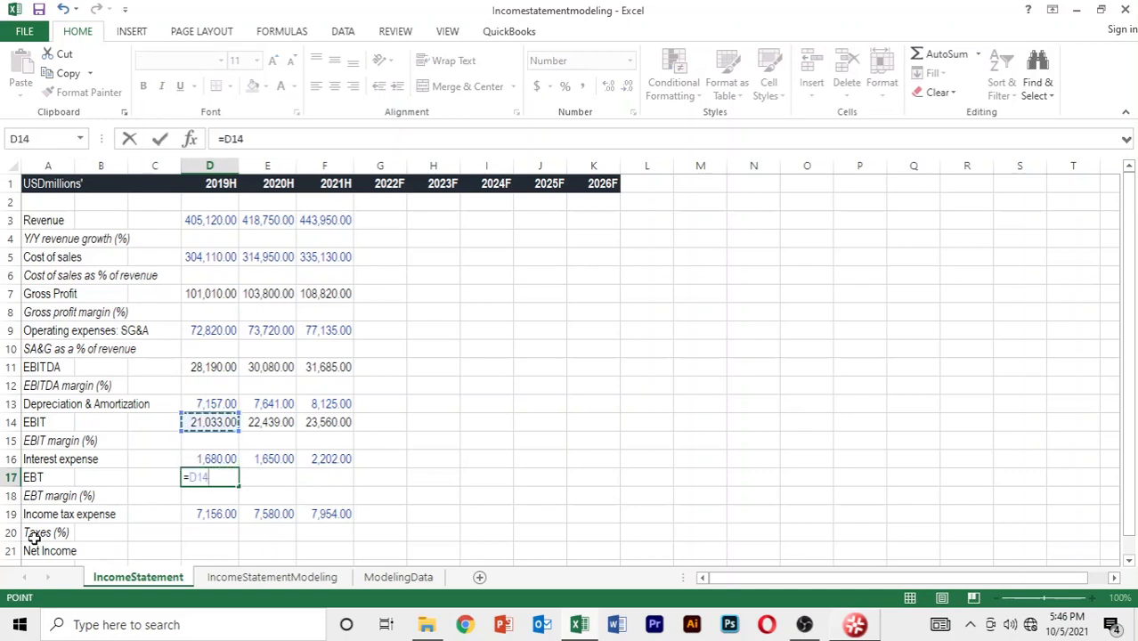
type("-")
key("Up")
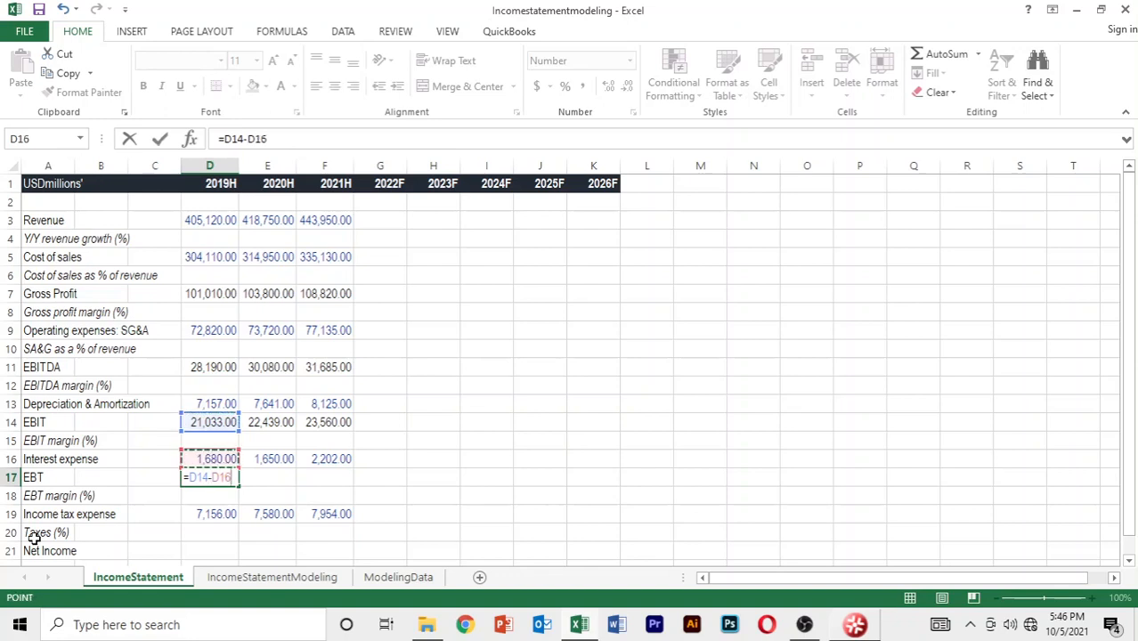
key("Return")
Fill the EBT formula from D17 across the historical years to F17.
key("Up")
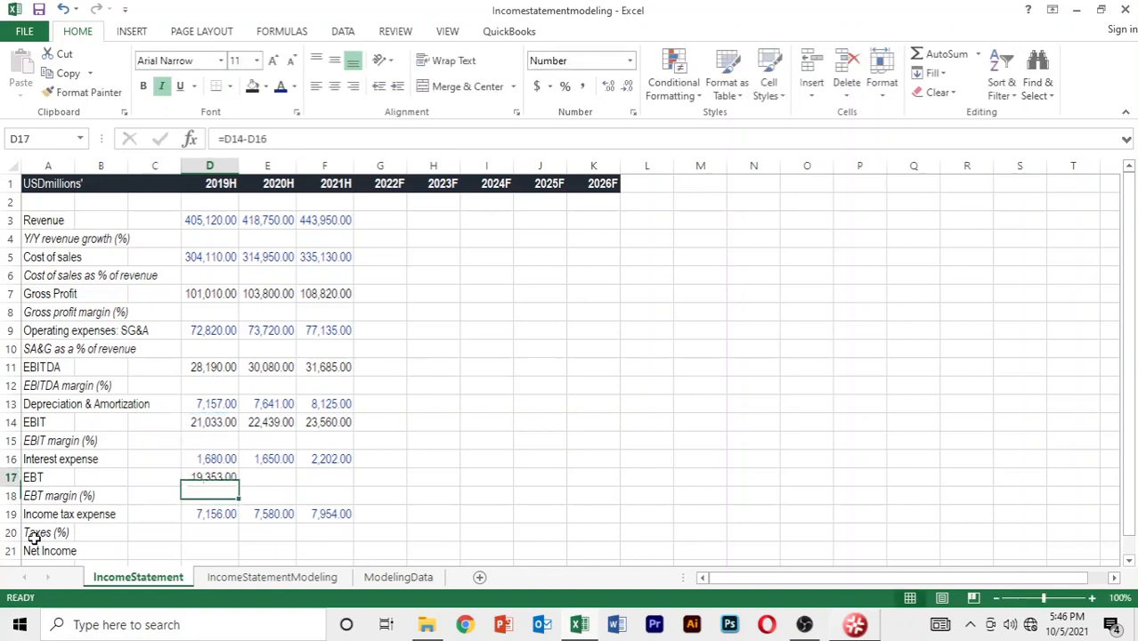
key("shift+Right")
key("shift+Right")
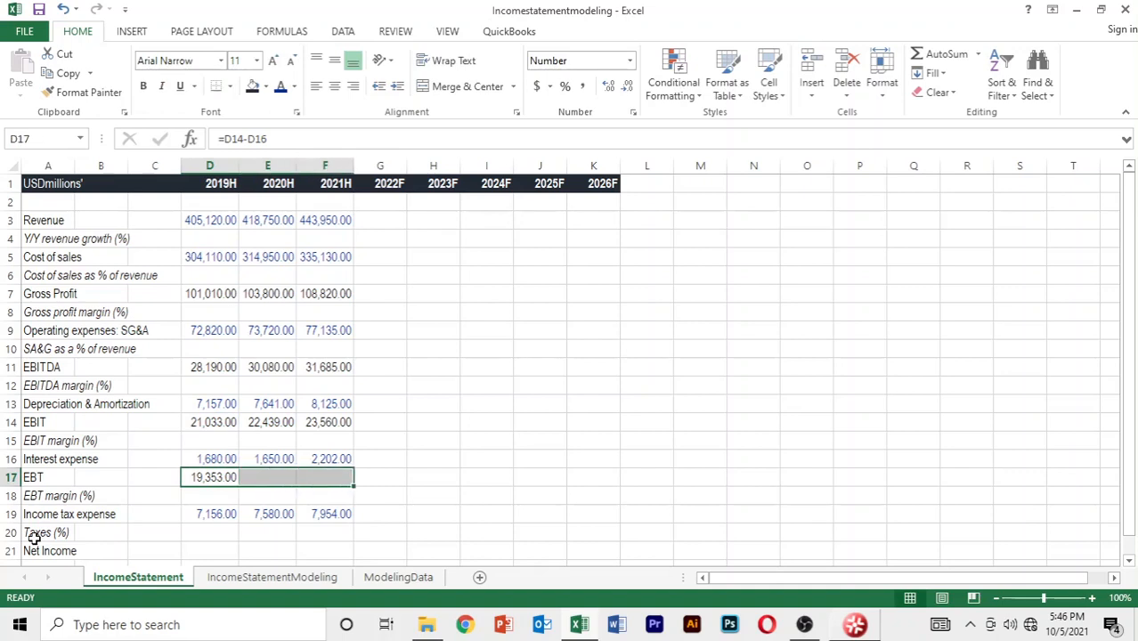
key("ctrl+r")
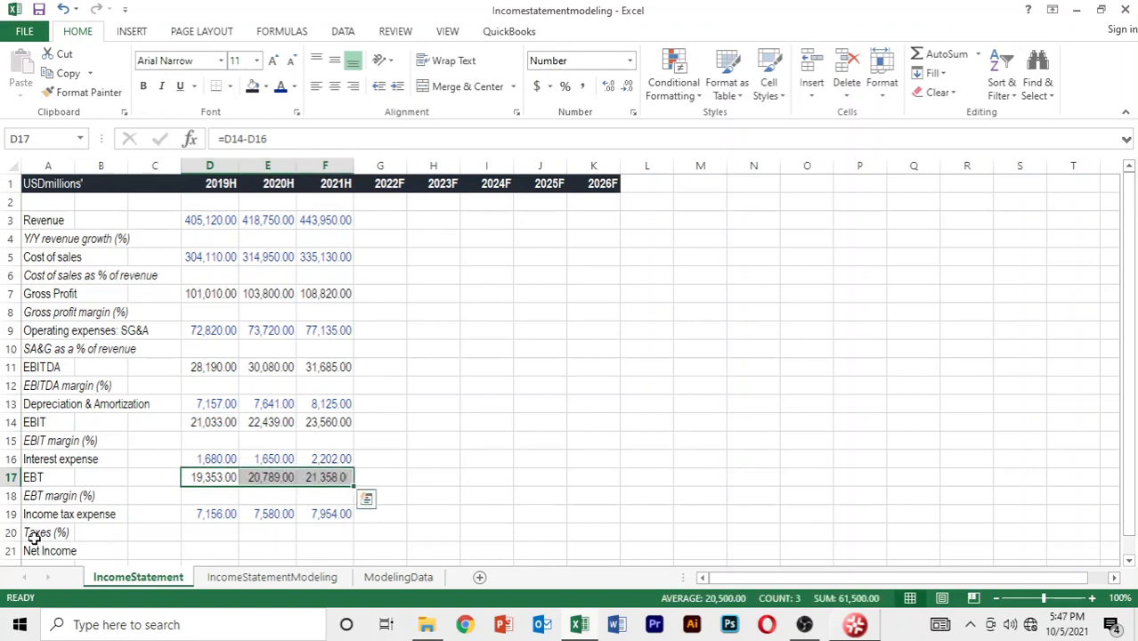
Calculate the 2019H Net Income in D21 as EBT minus income tax expense with =D17-D19.
key("Down")
key("Down")
key("Down")
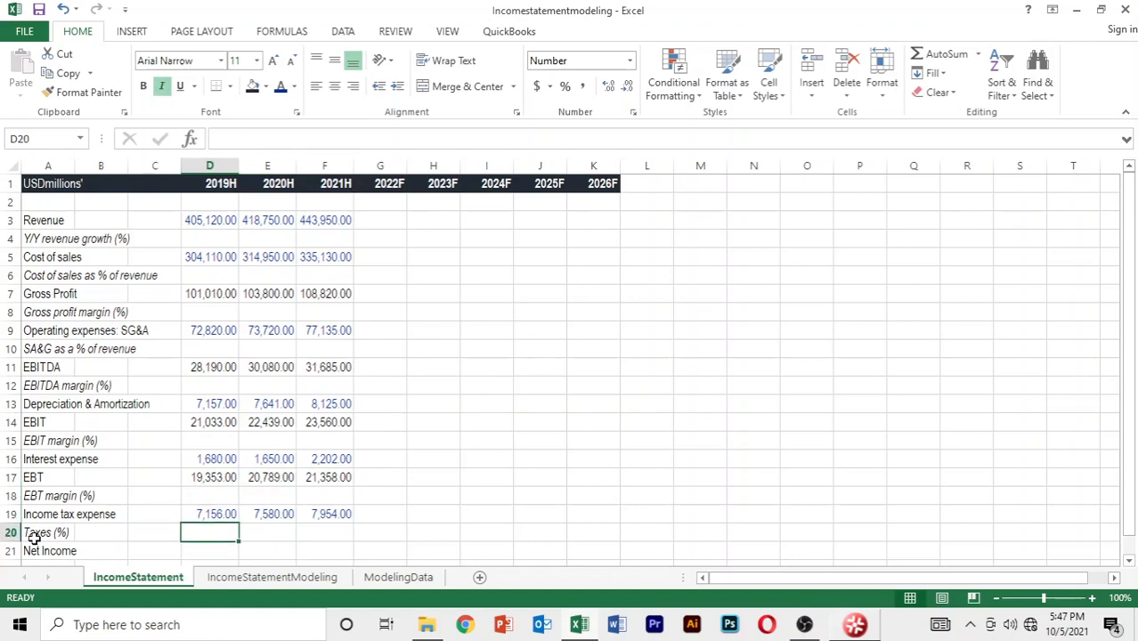
key("Down")
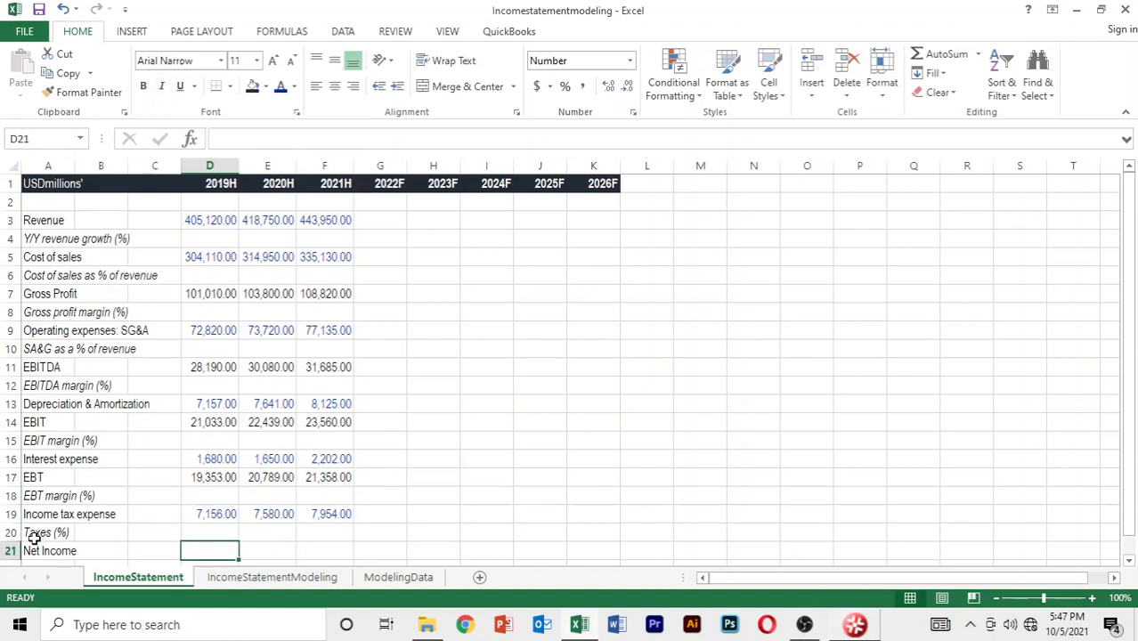
type("=")
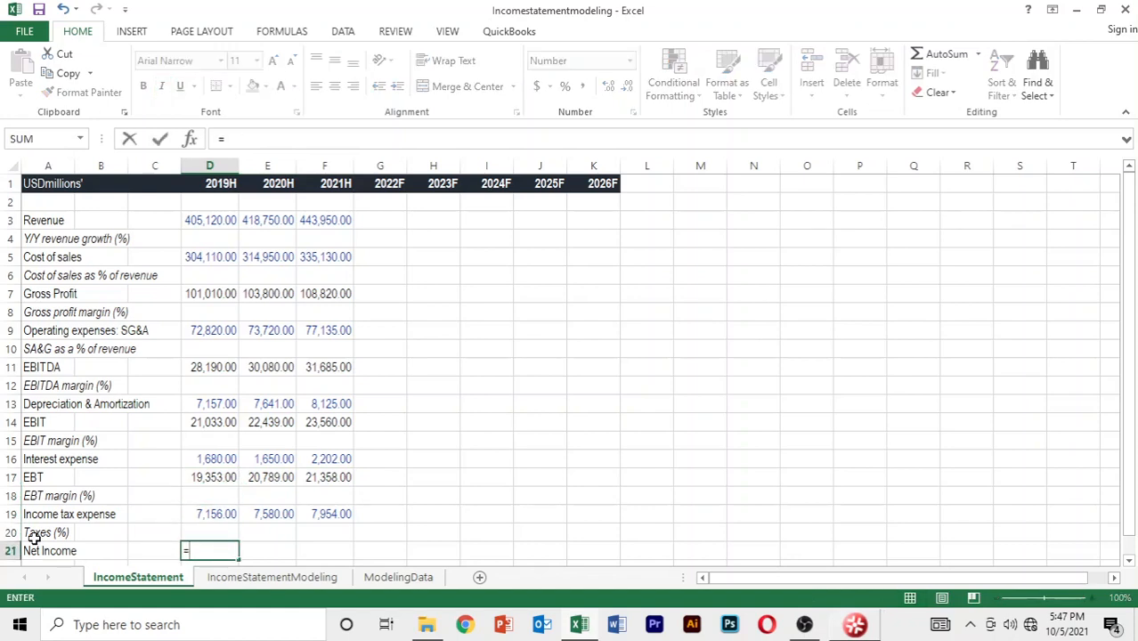
key("Up")
key("Up")
key("Up")
key("Up")
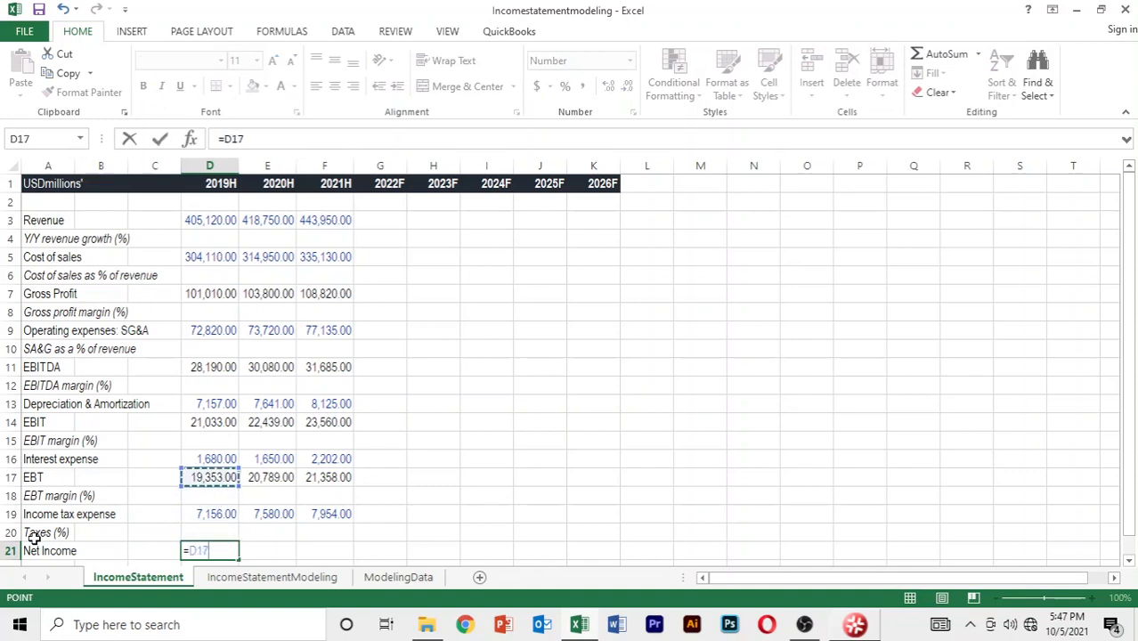
type("-")
key("Up")
key("Up")
key("Return")
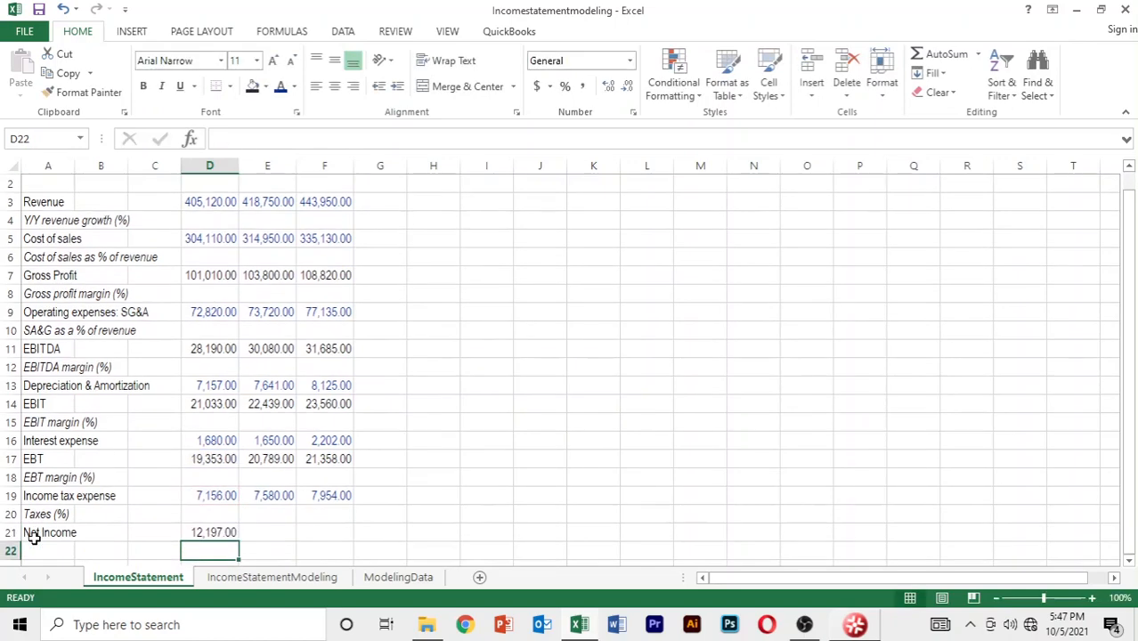
Fill the Net Income formula from D21 across the historical years to F21.
key("Up")
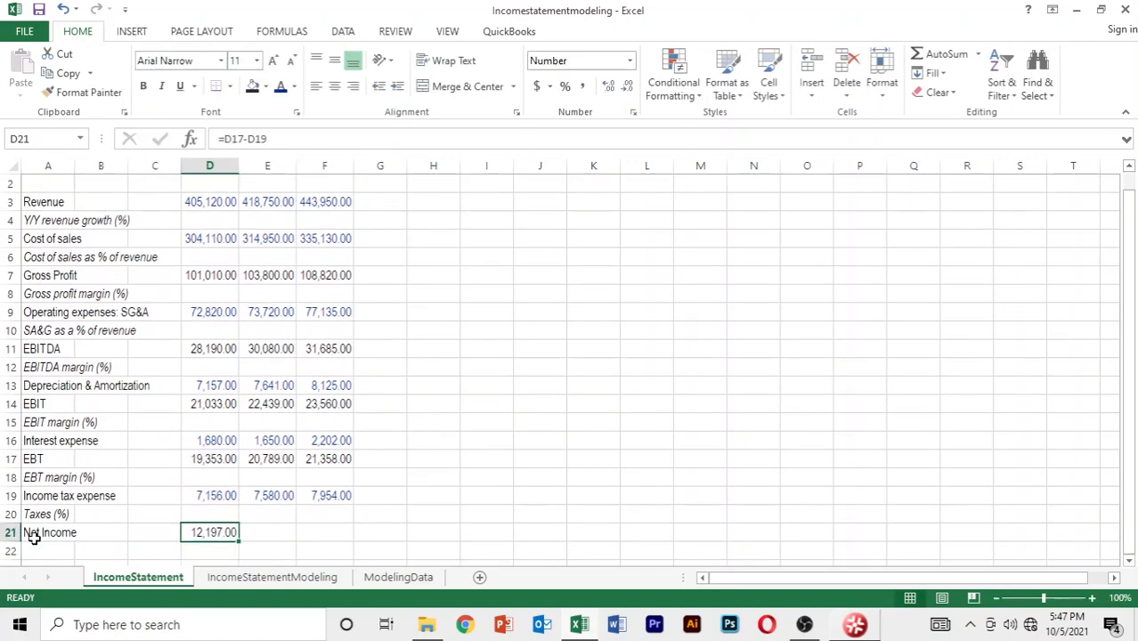
key("shift+Right")
key("shift+Right")
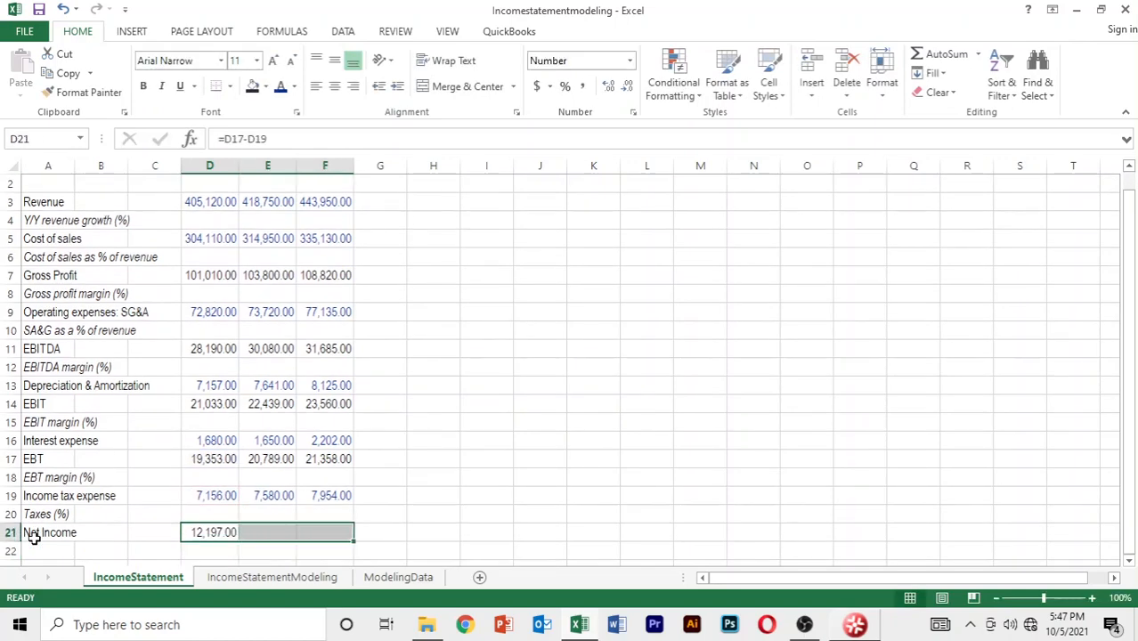
key("ctrl+r")
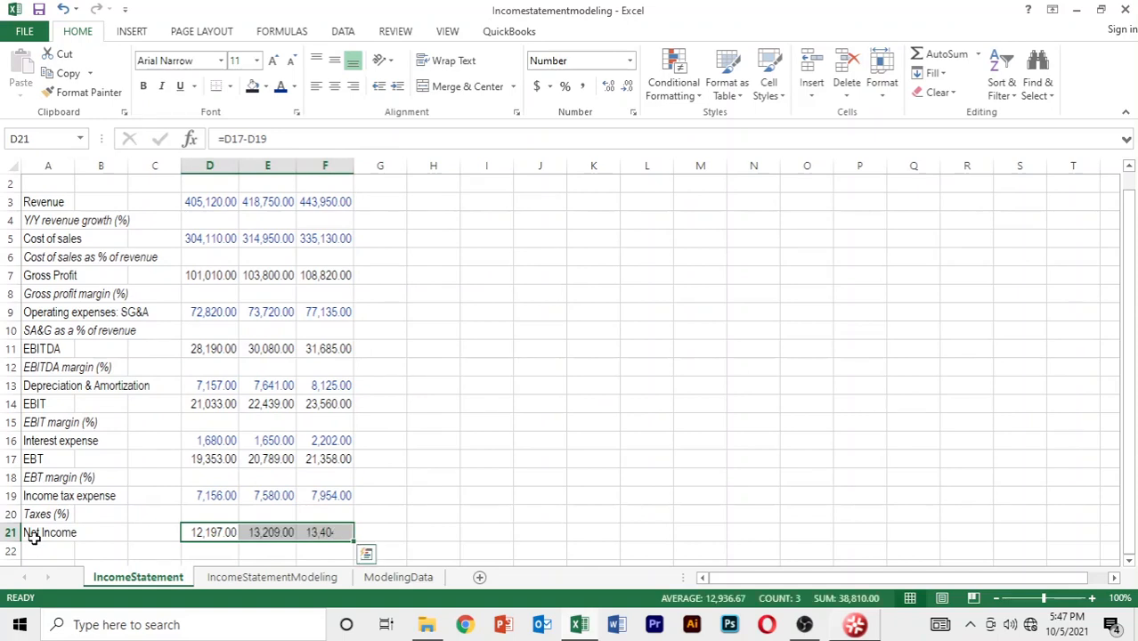
Review the 2020H column's line items and subtotals, moving up from Net Income and back down through the statement.
key("Tab")
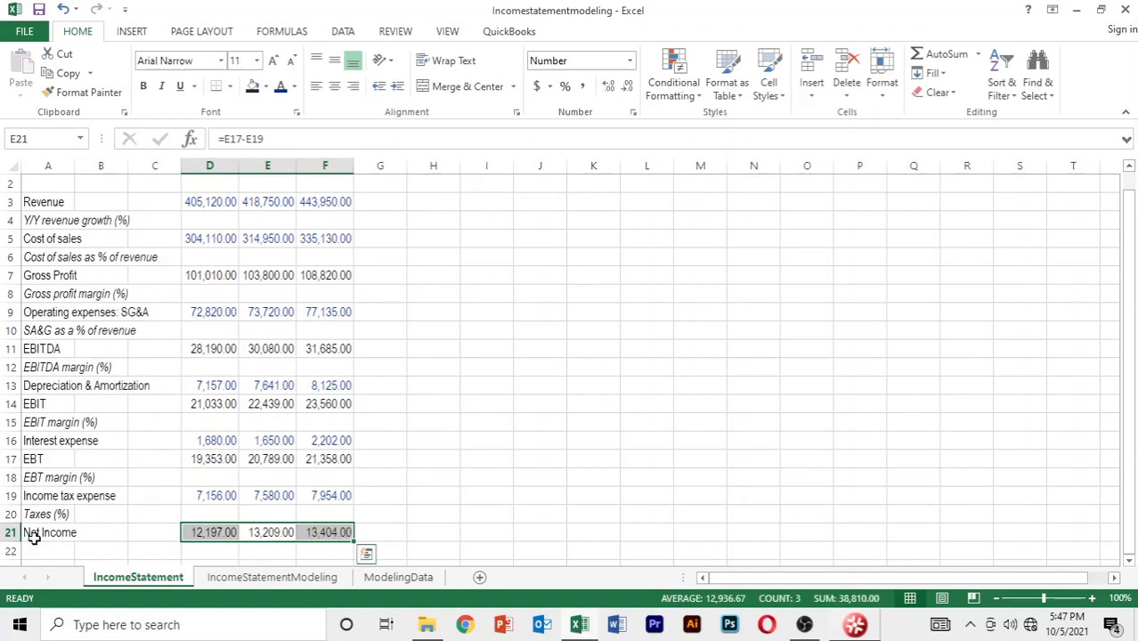
key("Up")
key("Up")
key("Up")
key("Up")
key("Up")
key("Up")
key("Up")
key("Up")
key("Up")
key("Up")
key("Up")
key("Up")
key("Up")
key("Up")
key("Up")
key("Up")
key("Up")
key("Up")
key("Up")
key("Up")
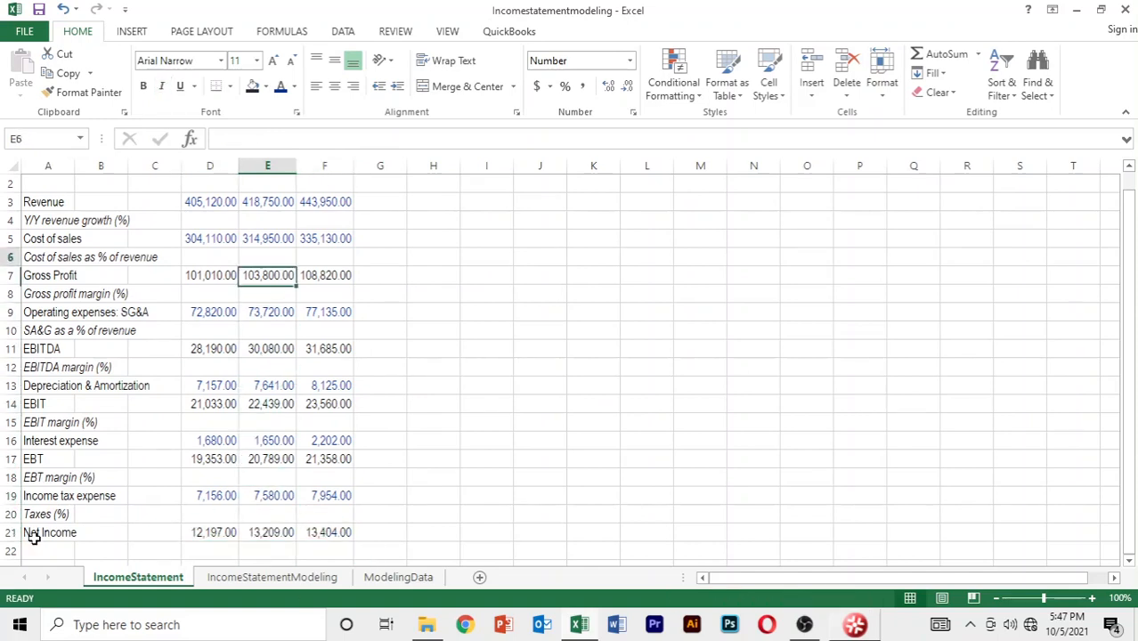
key("Down")
key("Down")
key("Down")
key("Down")
key("Down")
key("Down")
key("Down")
key("Down")
key("Down")
key("Down")
key("Down")
key("Down")
key("Down")
key("Down")
key("Down")
key("Down")
key("Down")
key("Down")
key("Down")
key("Down")
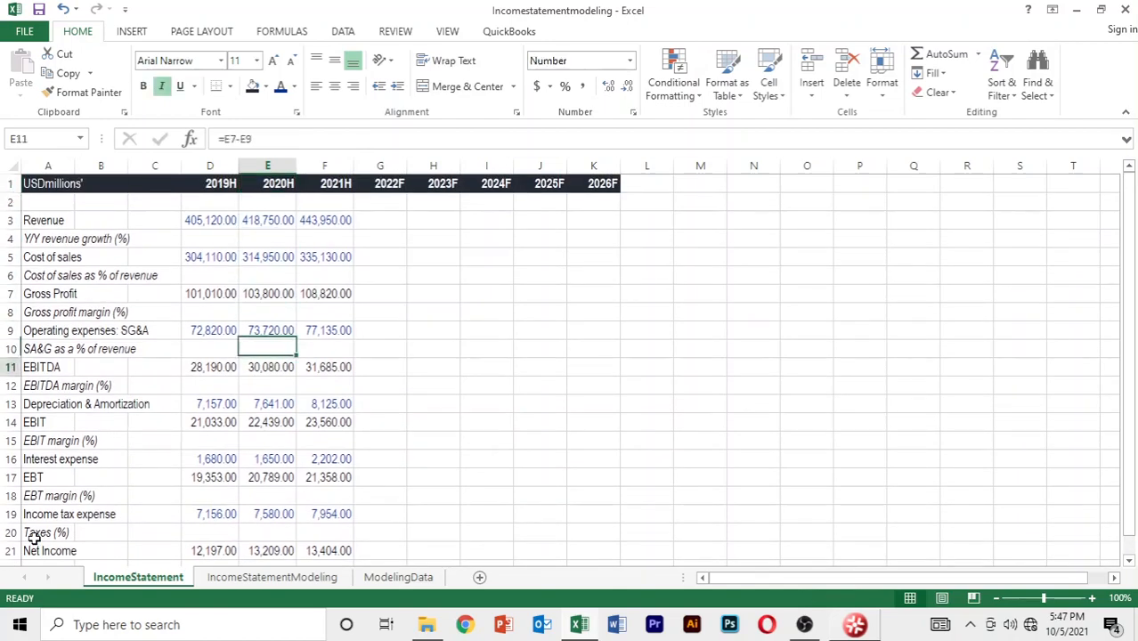
Freeze panes from cell A2 so the row 1 year headings stay fixed while scrolling.
key("Up")
key("Up")
key("Up")
key("Up")
key("Up")
key("Up")
key("Up")
key("Up")
key("Up")
key("Up")
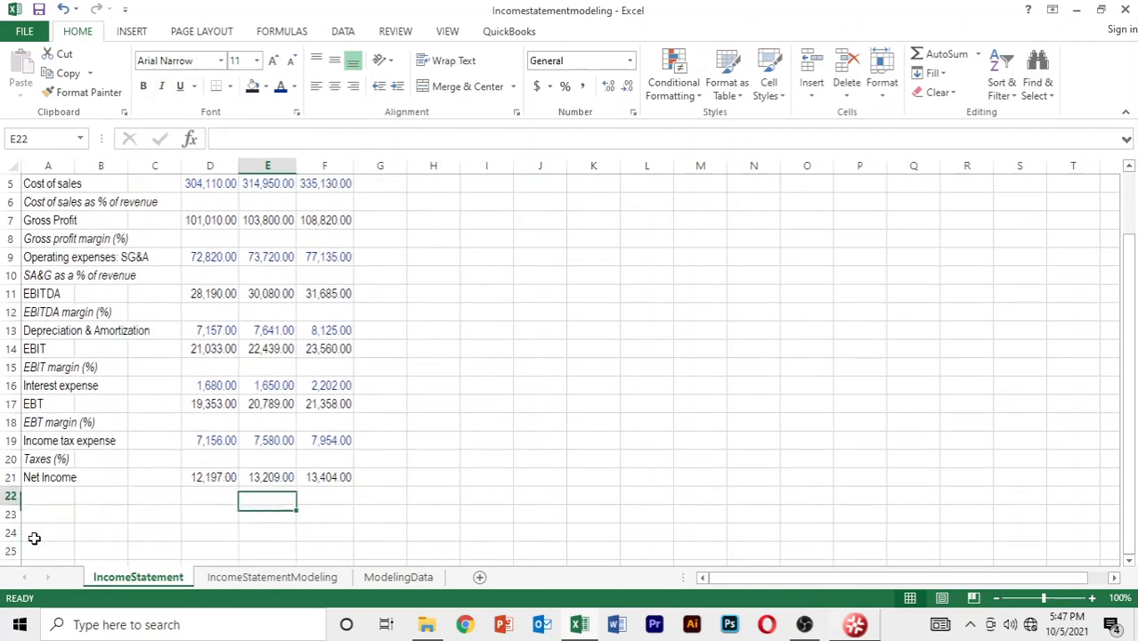
key("Up")
key("Up")
key("Up")
key("Up")
key("Up")
key("Up")
key("Up")
key("Up")
key("Up")
key("Up")
key("Up")
key("Up")
key("Up")
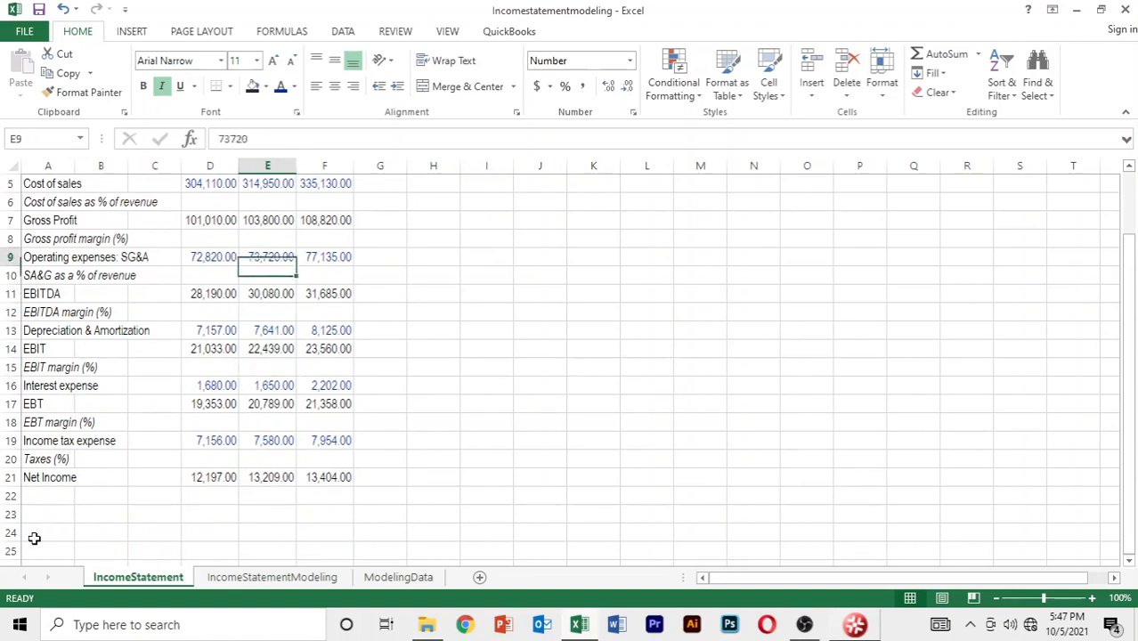
key("Left")
key("Left")
key("Left")
key("Left")
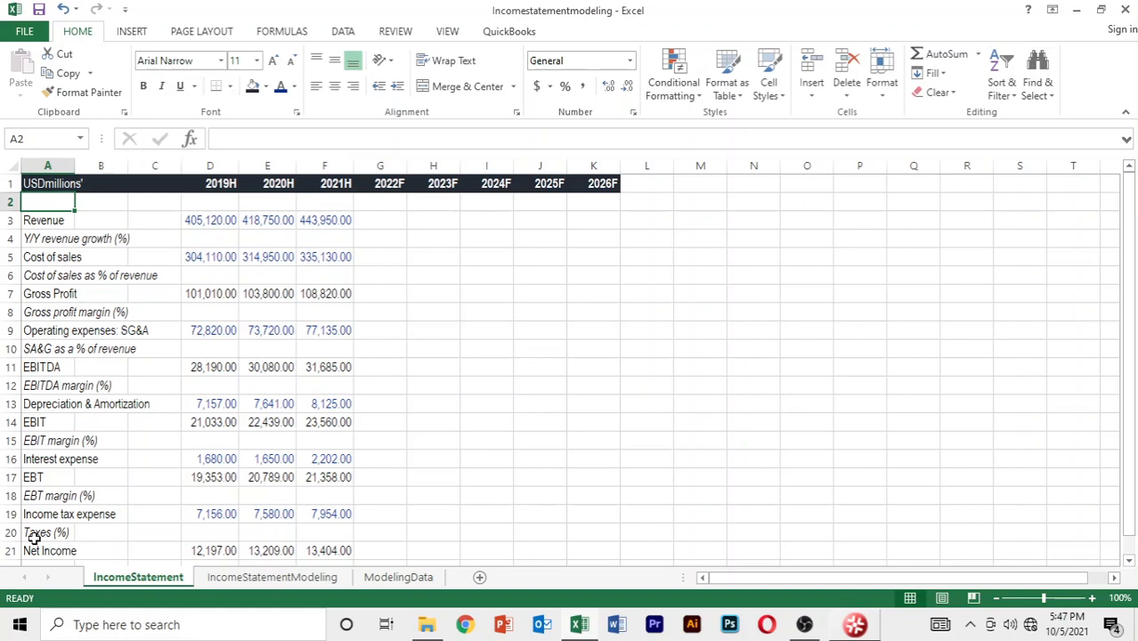
key("alt")
key("w")
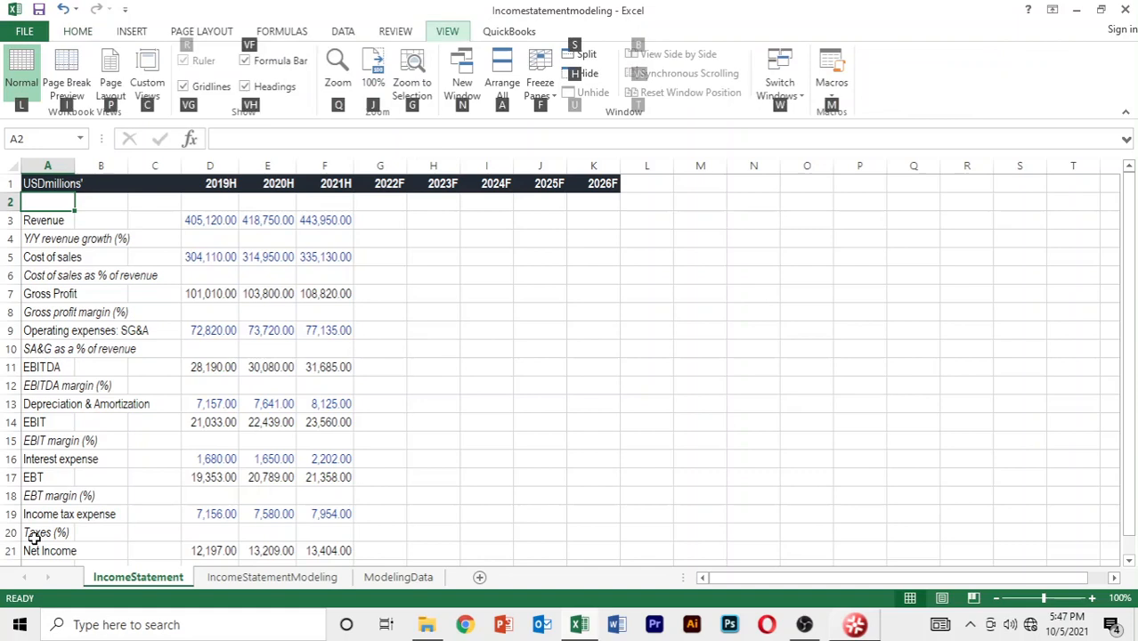
key("f")
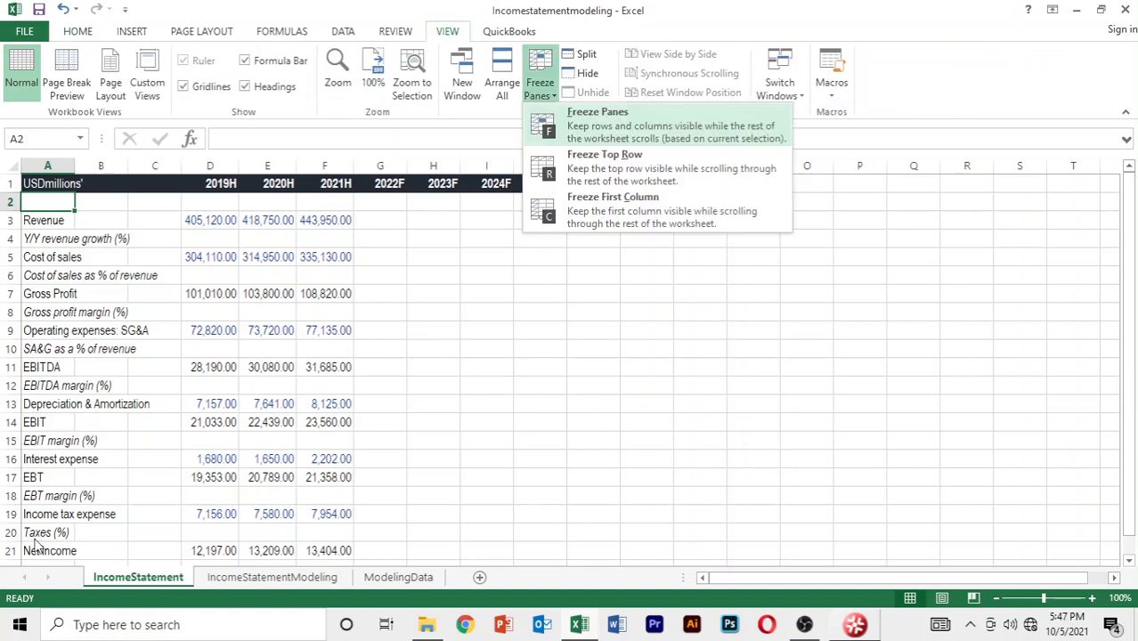
key("f")
Check the frozen header row by moving down column A past Net Income and back up to A1.
key("Down")
key("Down")
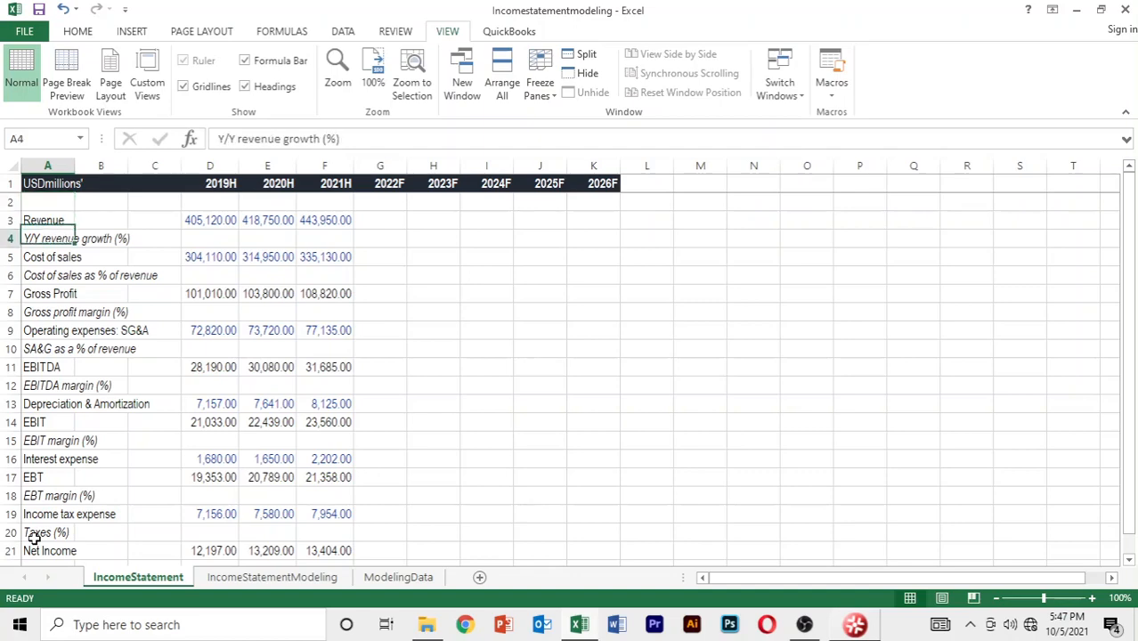
key("Down")
key("Down")
key("Down")
key("Down")
key("Down")
key("Down")
key("Down")
key("Down")
key("Down")
key("Down")
key("Down")
key("Down")
key("Down")
key("Down")
key("Down")
key("Down")
key("Down")
key("Down")
key("Down")
key("Down")
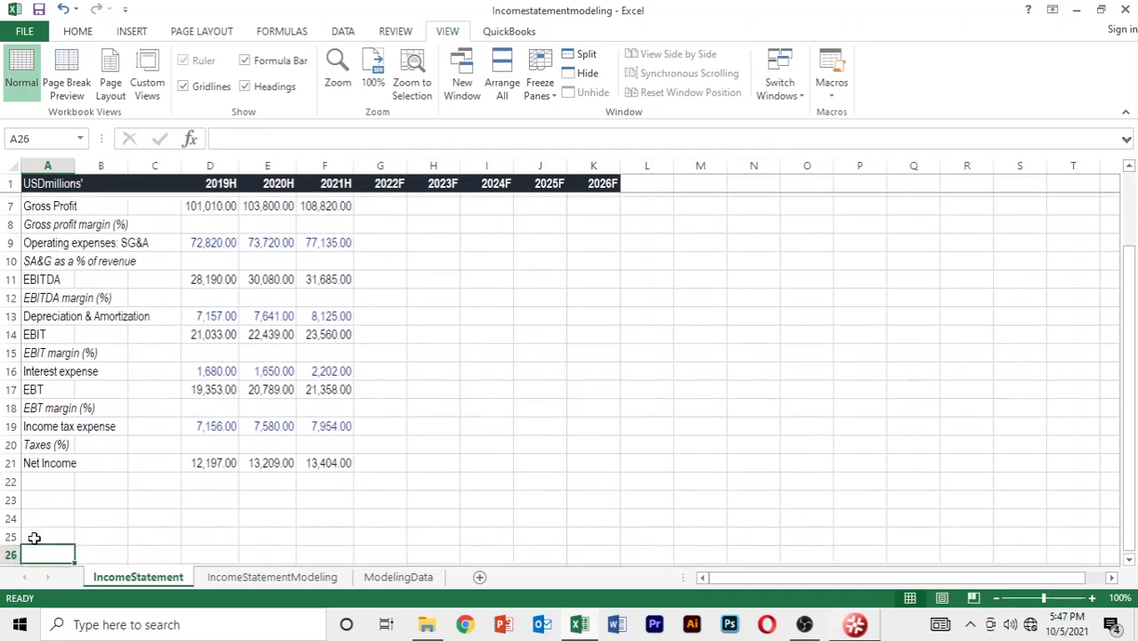
key("Down")
key("Down")
key("Down")
key("Down")
key("Down")
key("Down")
key("Up")
key("Up")
key("Up")
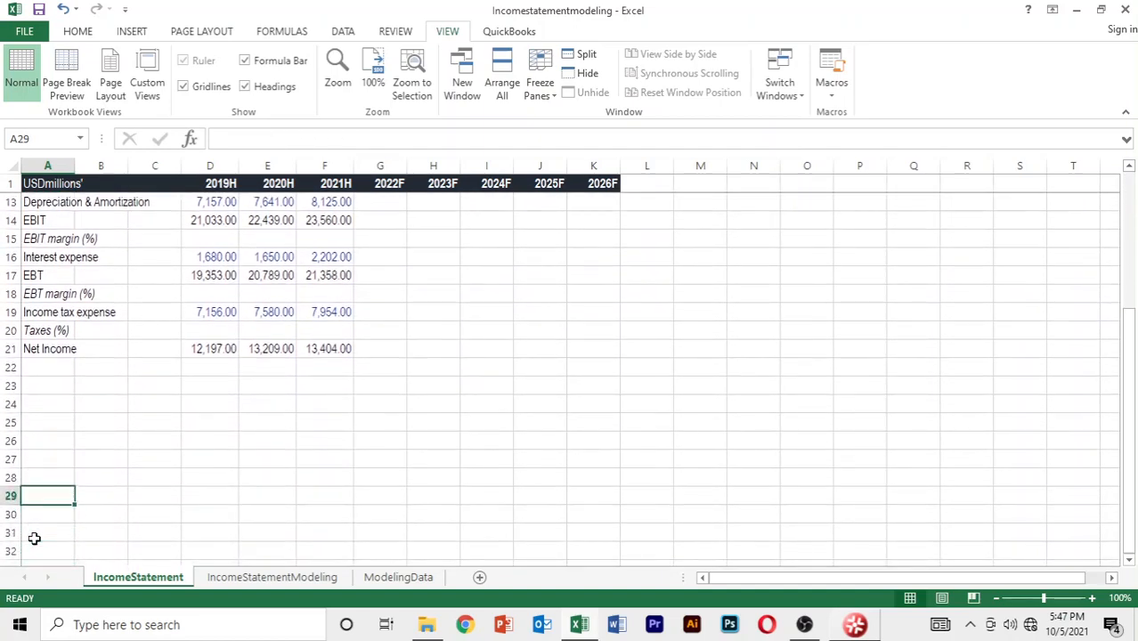
key("Up")
key("Up")
key("Up")
key("Up")
key("Up")
key("Up")
key("Up")
key("Up")
key("Up")
key("Up")
key("Up")
key("Up")
key("Up")
key("Up")
key("Up")
key("Up")
key("Up")
key("Up")
key("Up")
key("Up")
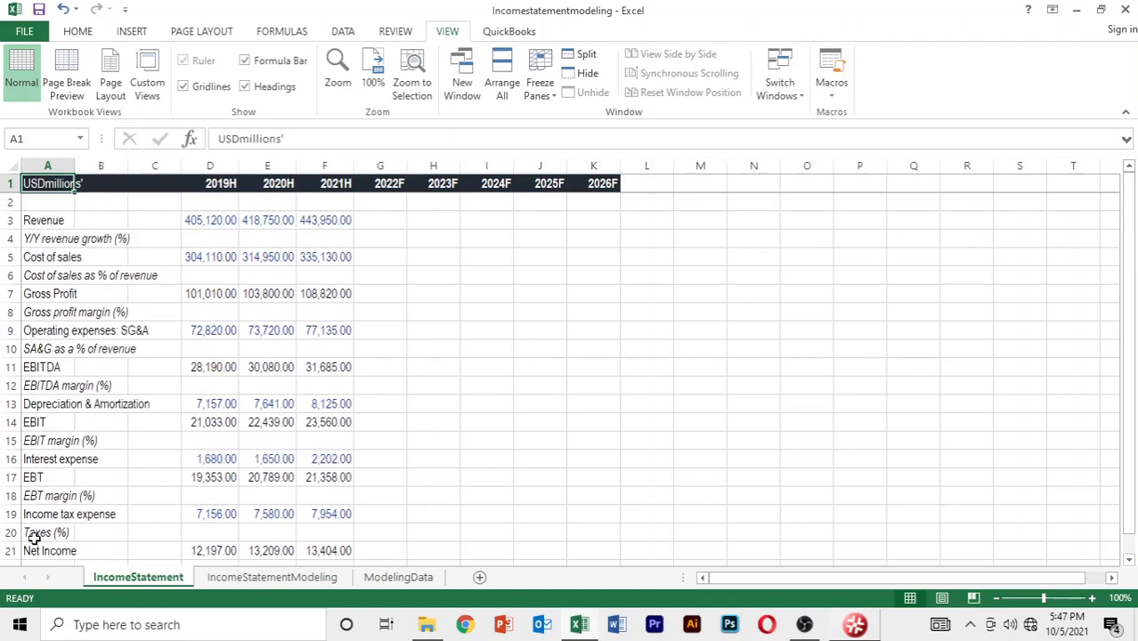
Review the labels in column A from Y/Y revenue growth (%) down to SG&A as a percentage of revenue.
key("Down")
key("Down")
key("Down")
key("Down")
key("Down")
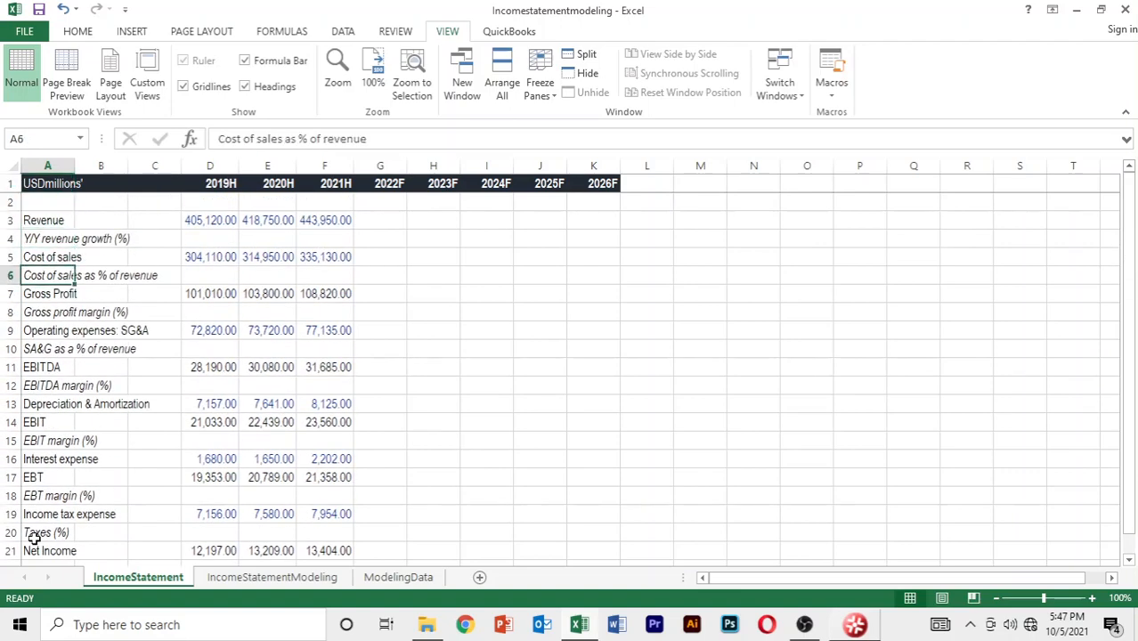
key("Up")
key("Up")
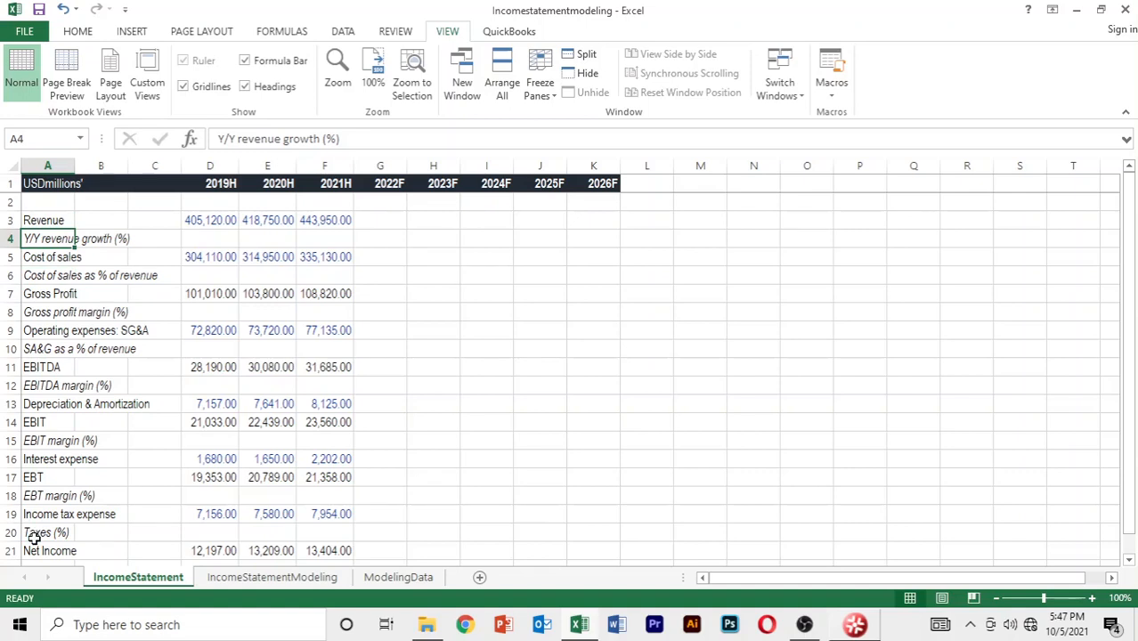
key("Down")
key("Down")
key("Down")
key("Down")
key("Down")
key("Down")
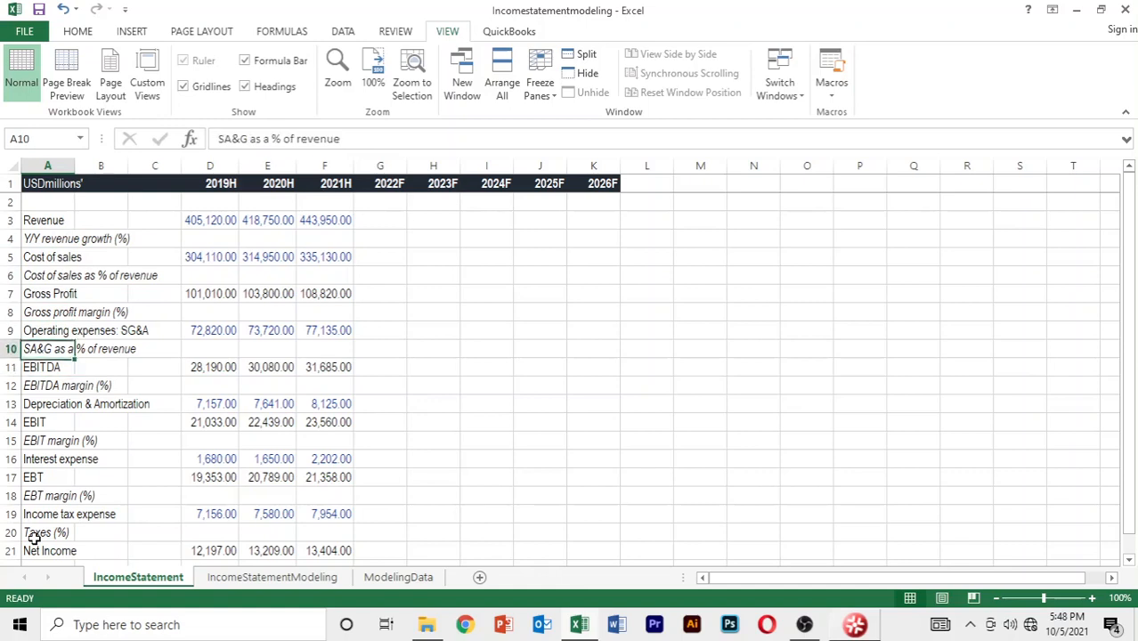
key("Up")
key("Up")
key("Up")
key("Up")
key("Up")
key("Up")
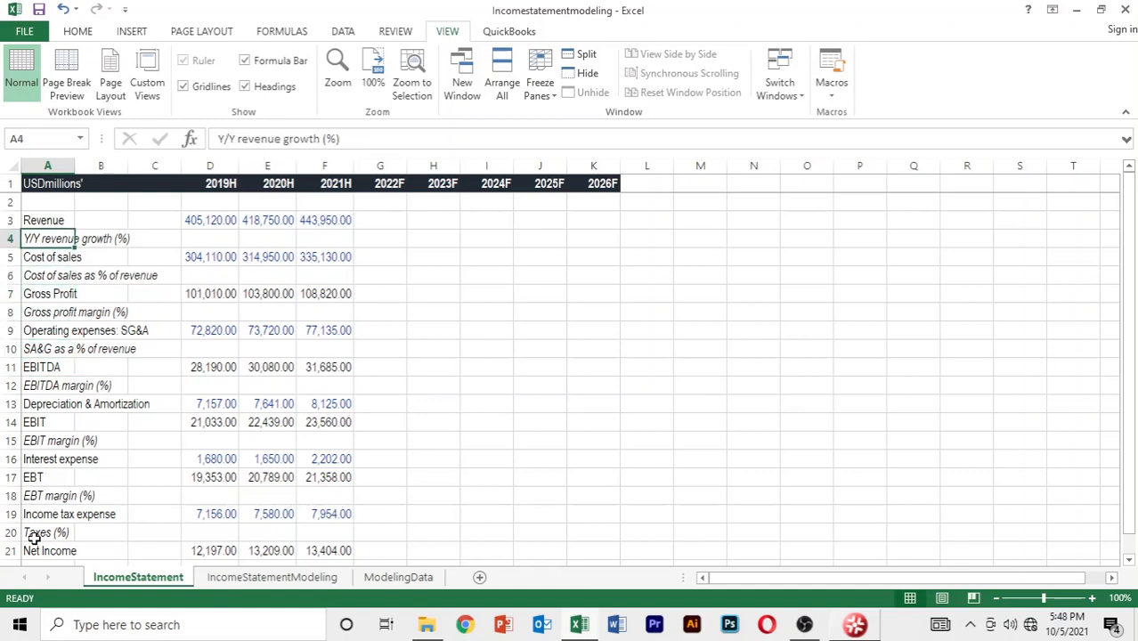
Calculate the 2020H year-over-year revenue growth in E4 with =E3/D3-1.
key("Down")
key("Up")
key("Up")
key("Down")
key("Right")
key("Right")
key("Right")
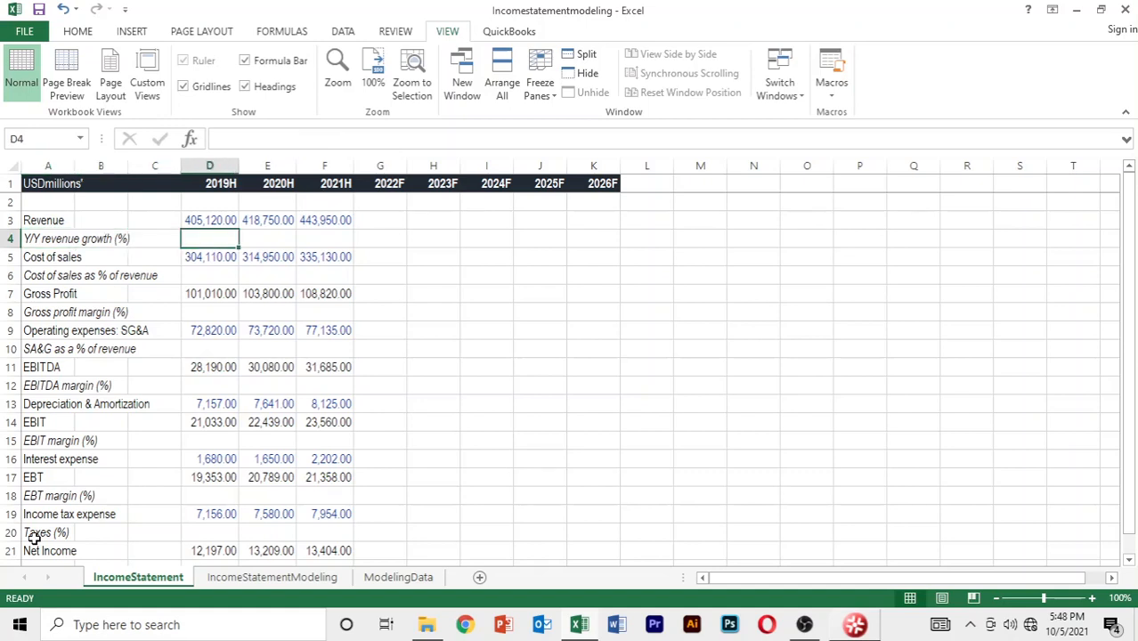
key("Right")
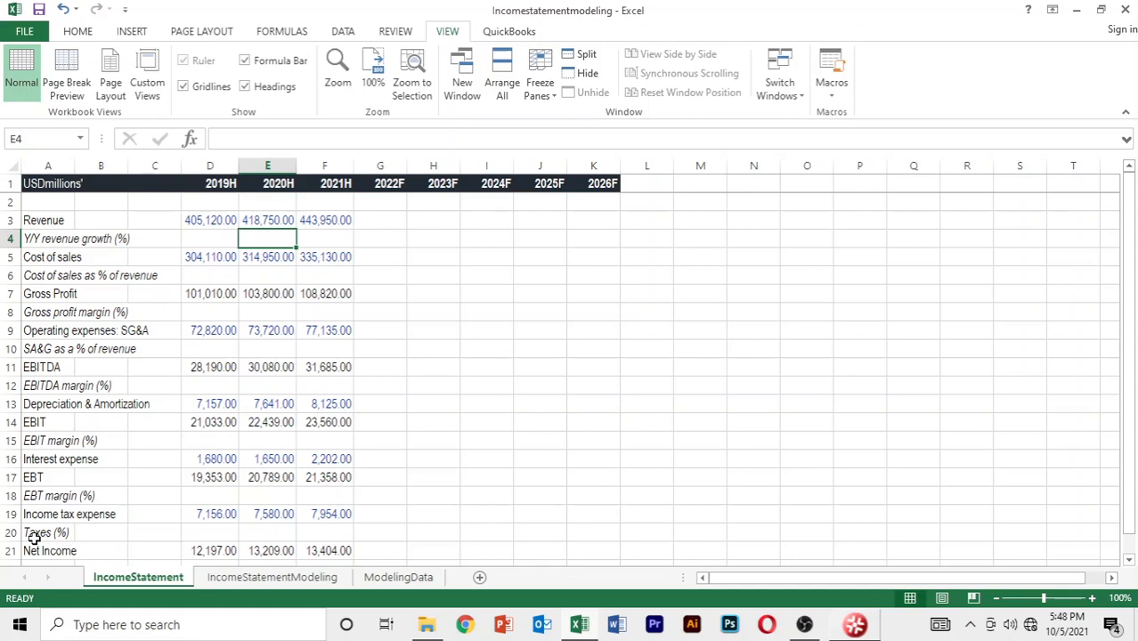
type("=")
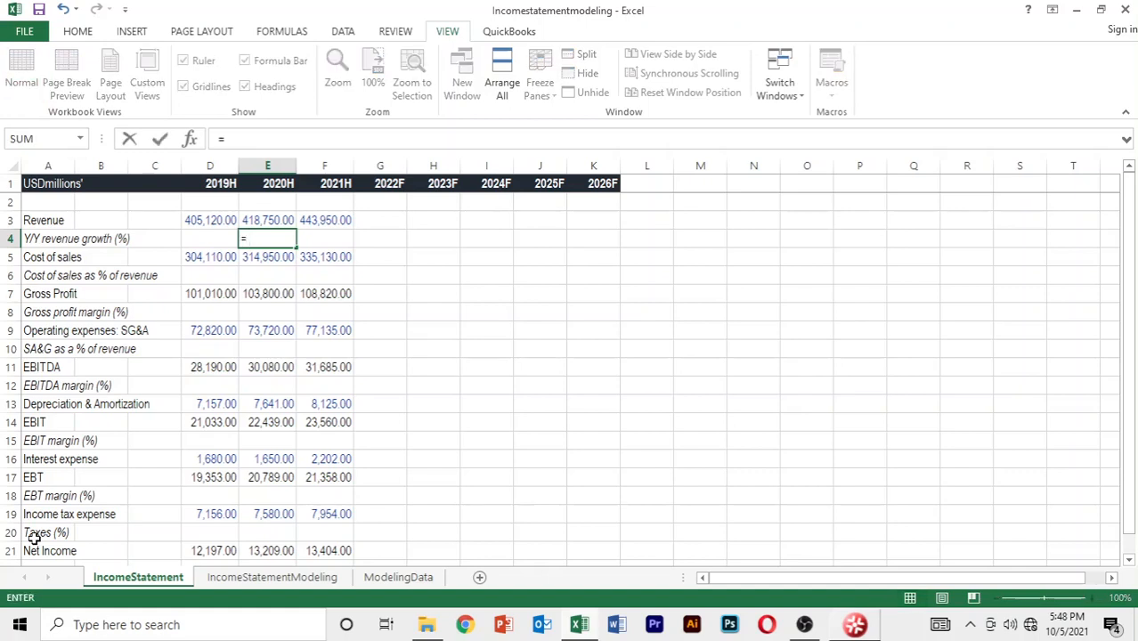
key("Up")
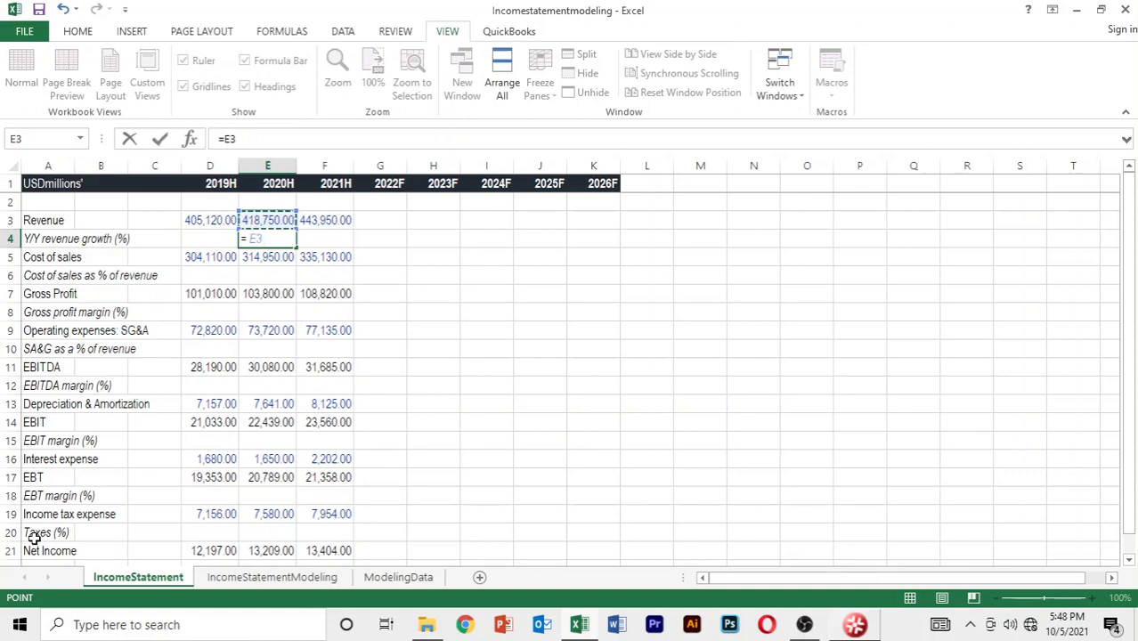
type("/")
key("Up")
key("Left")
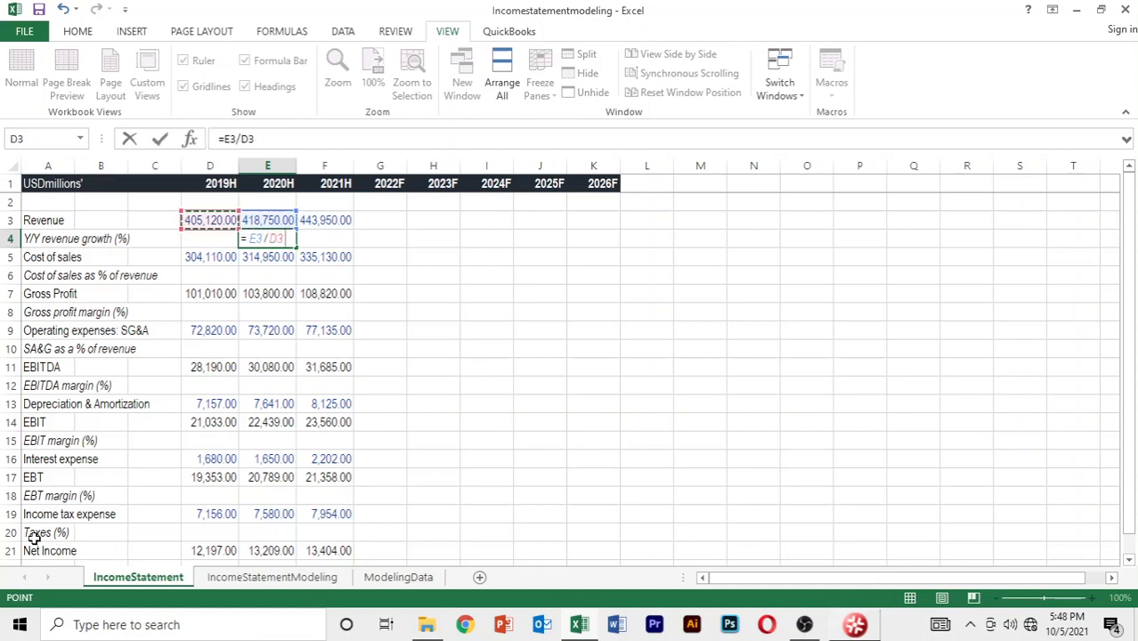
type("-1")
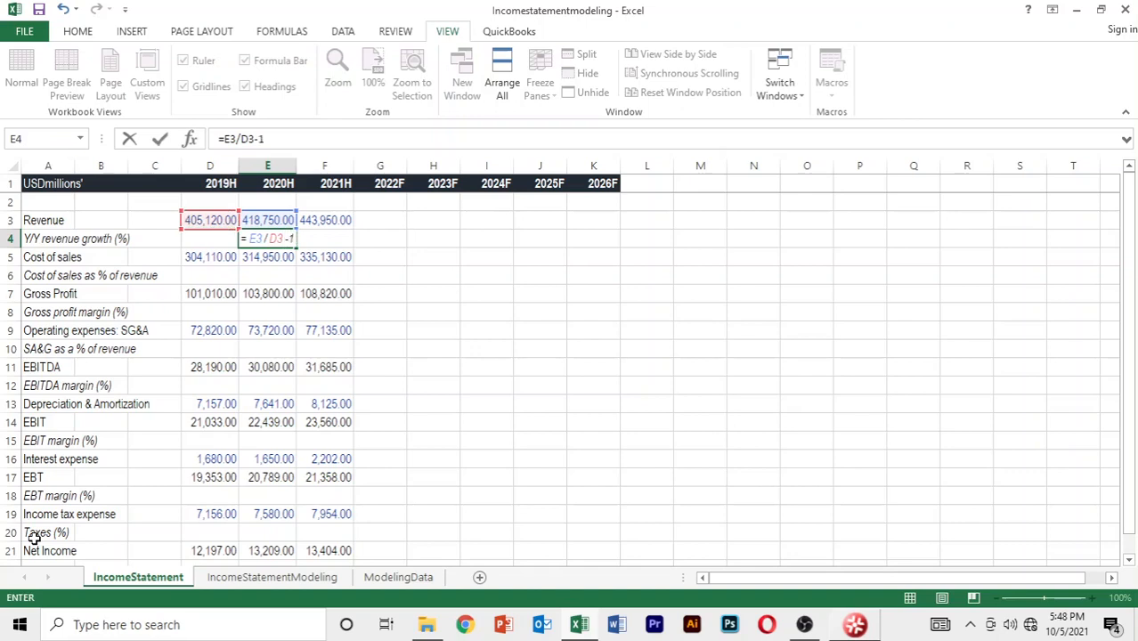
key("Return")
key("Up")
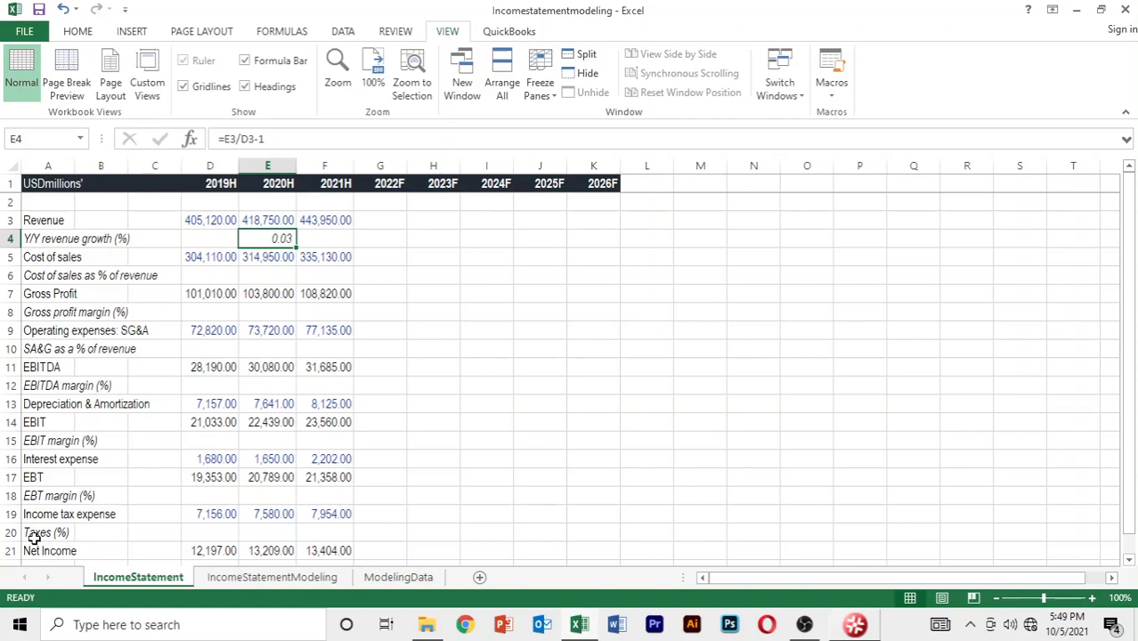
Fill the revenue growth formula from E4 across to the 2021H cell F4.
key("shift+Right")
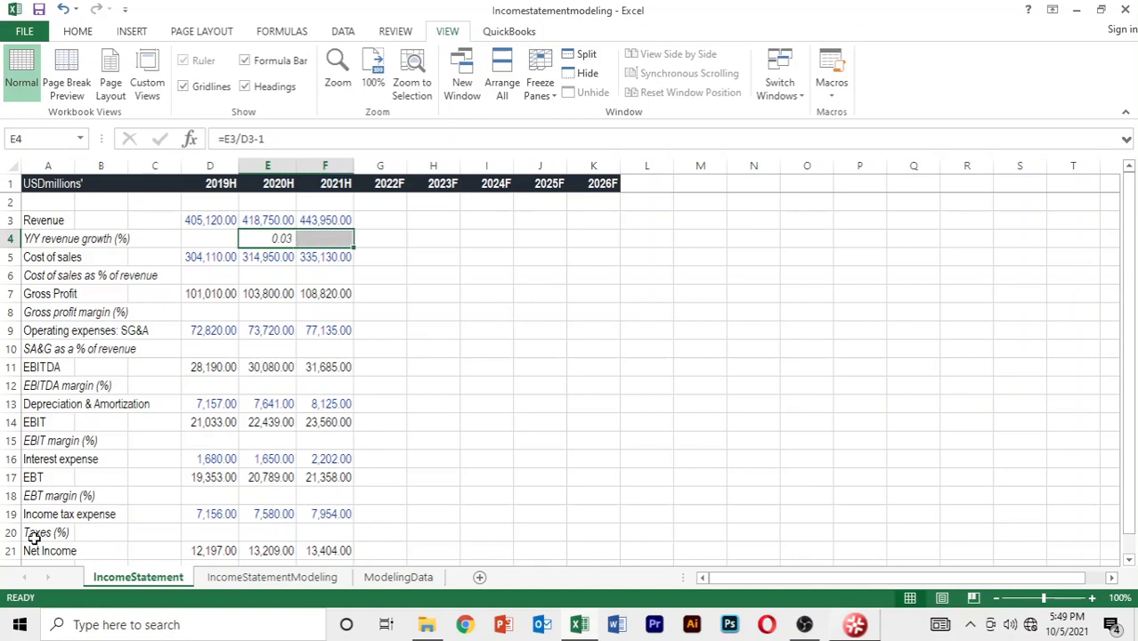
key("ctrl+r")
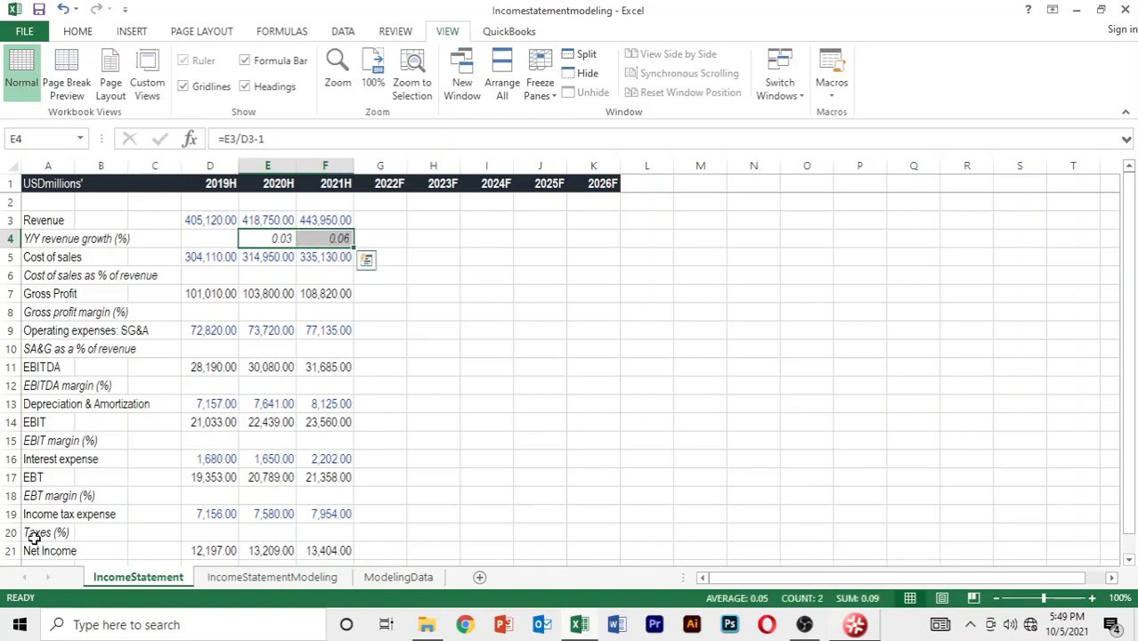
key("Down")
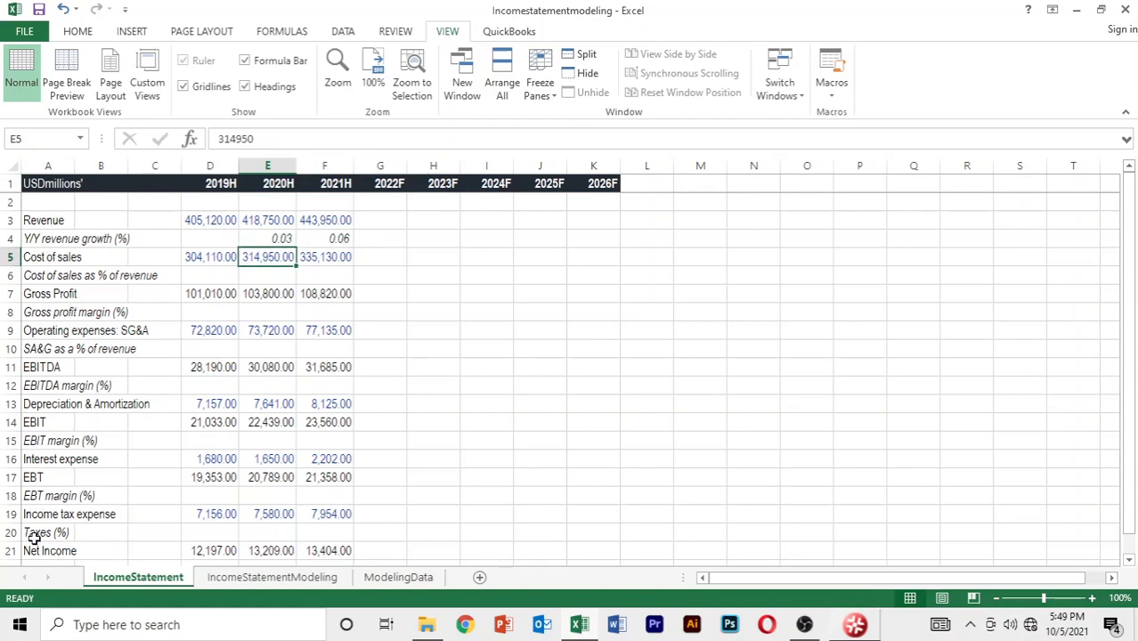
Format the revenue growth cells E4:F4 as percentages.
key("Up")
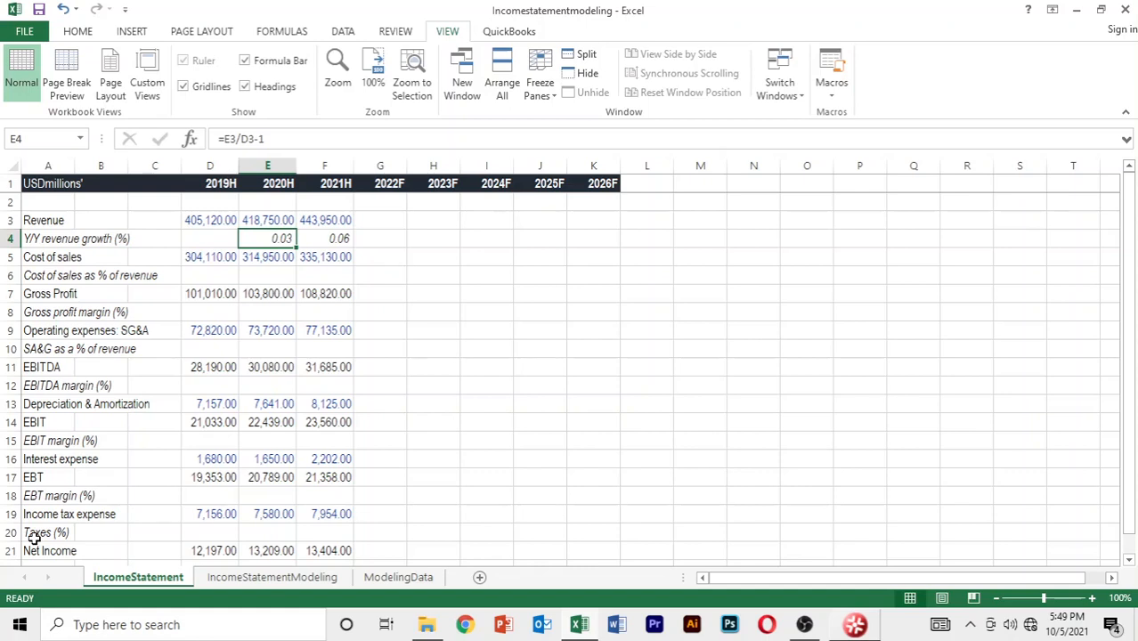
key("shift+Right")
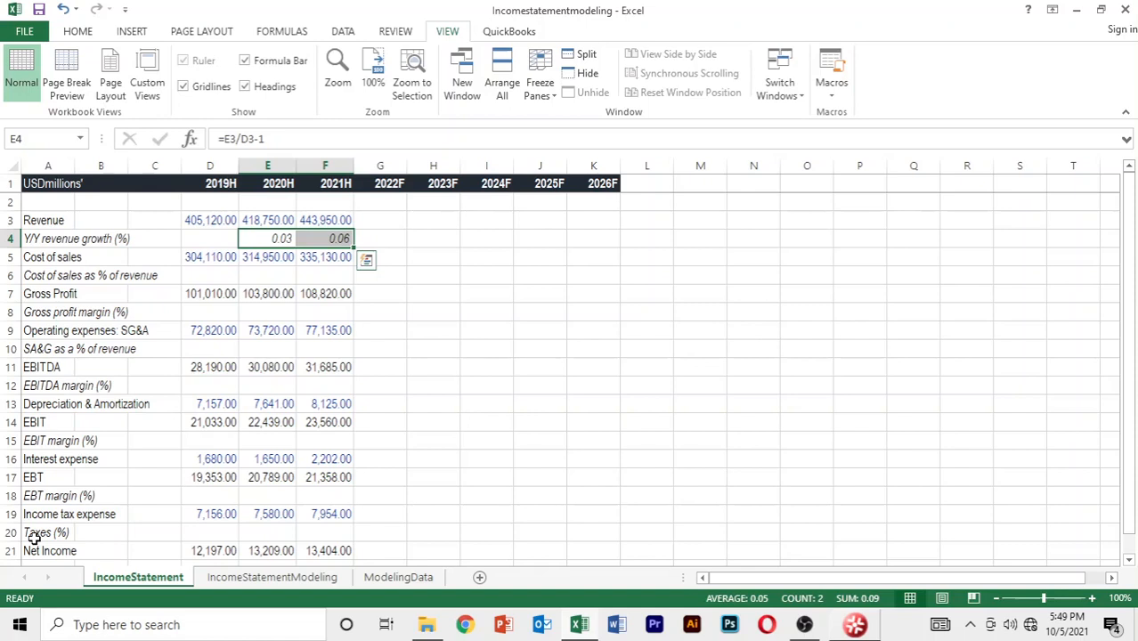
key("alt")
key("h")
key("alt+h")
key("p")
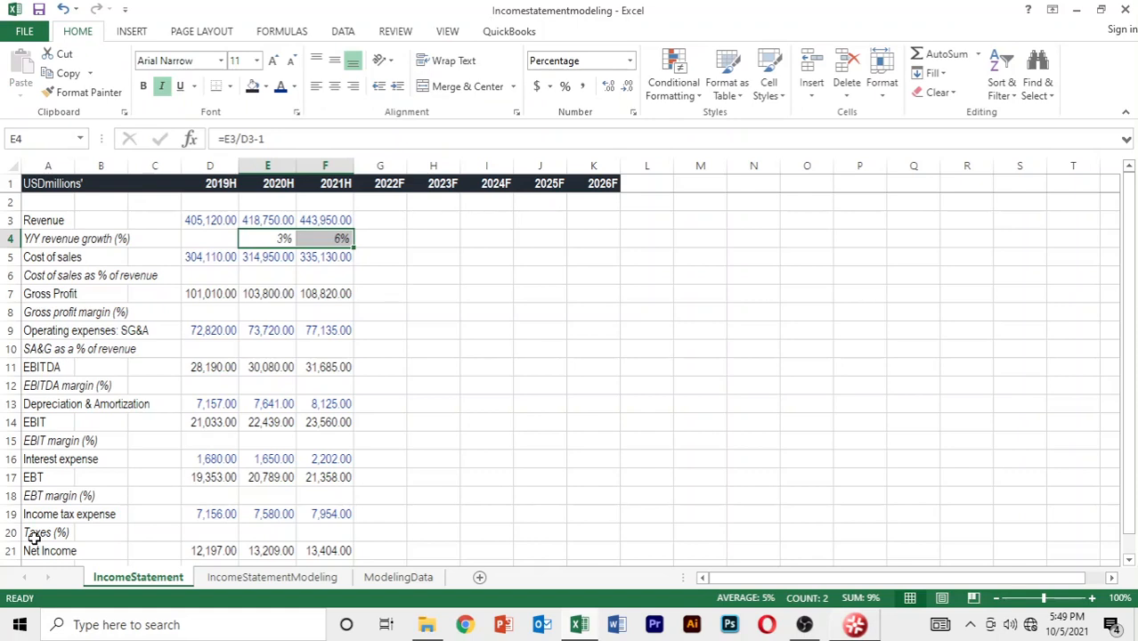
Increase the revenue growth percentages in E4:F4 to two decimal places.
key("alt")
key("h")
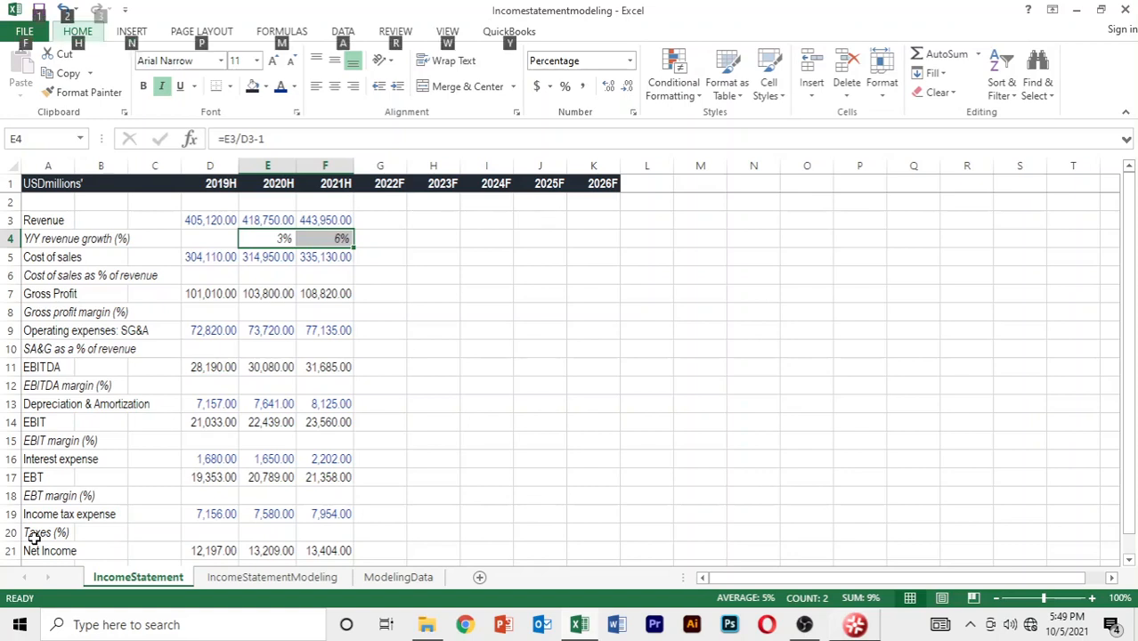
key("0")
key("alt")
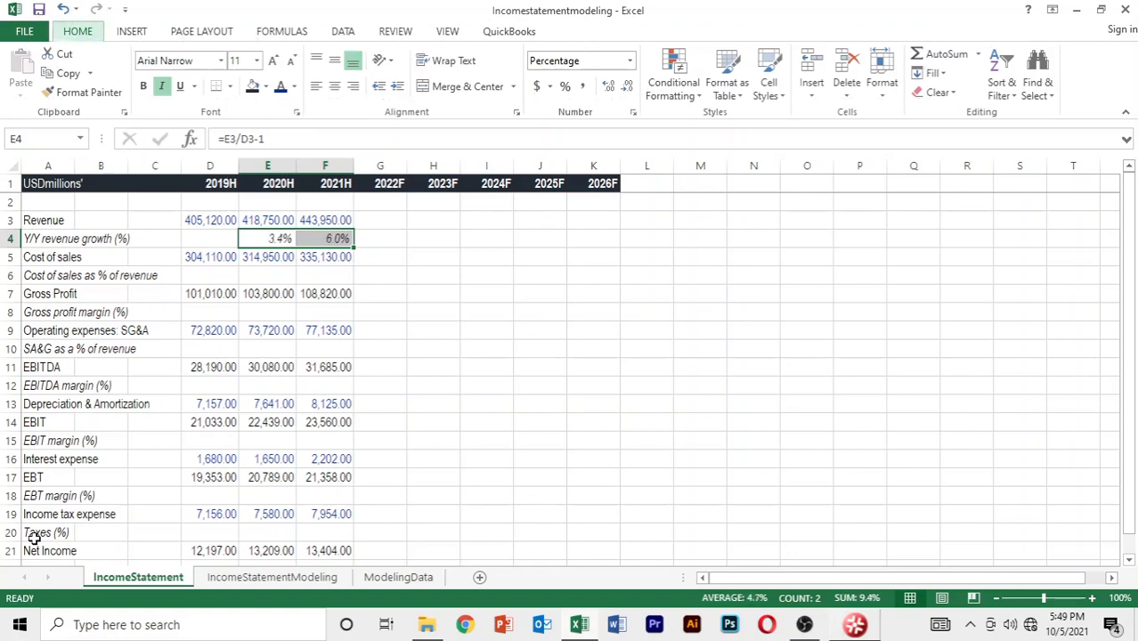
key("h")
key("0")
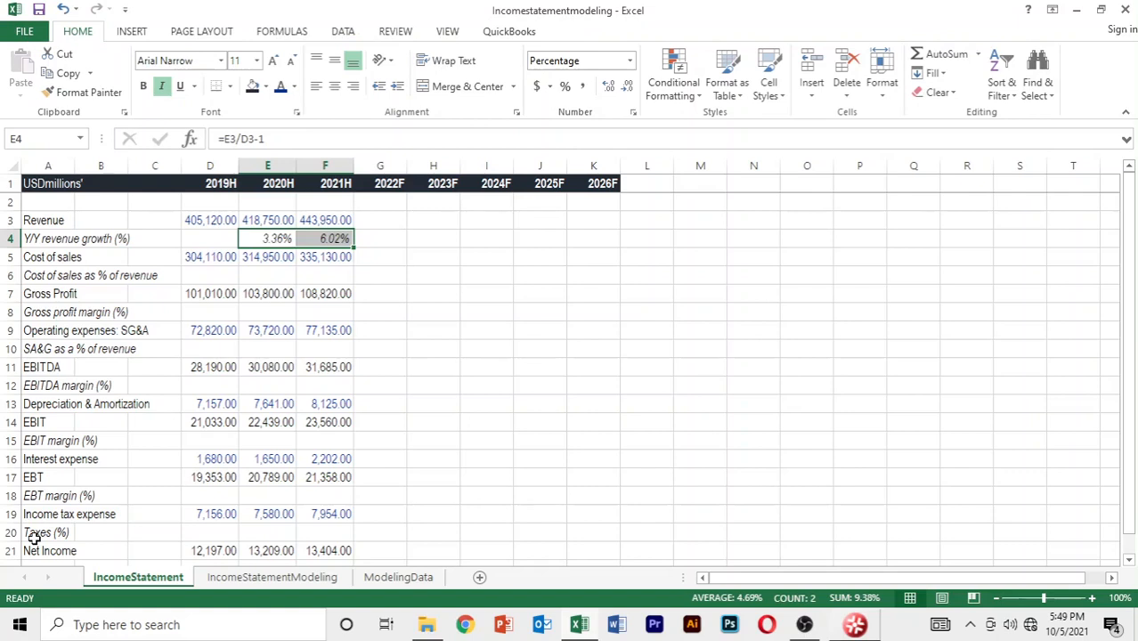
Add a third decimal place to the growth percentages in E4:F4 and remove it again.
key("alt")
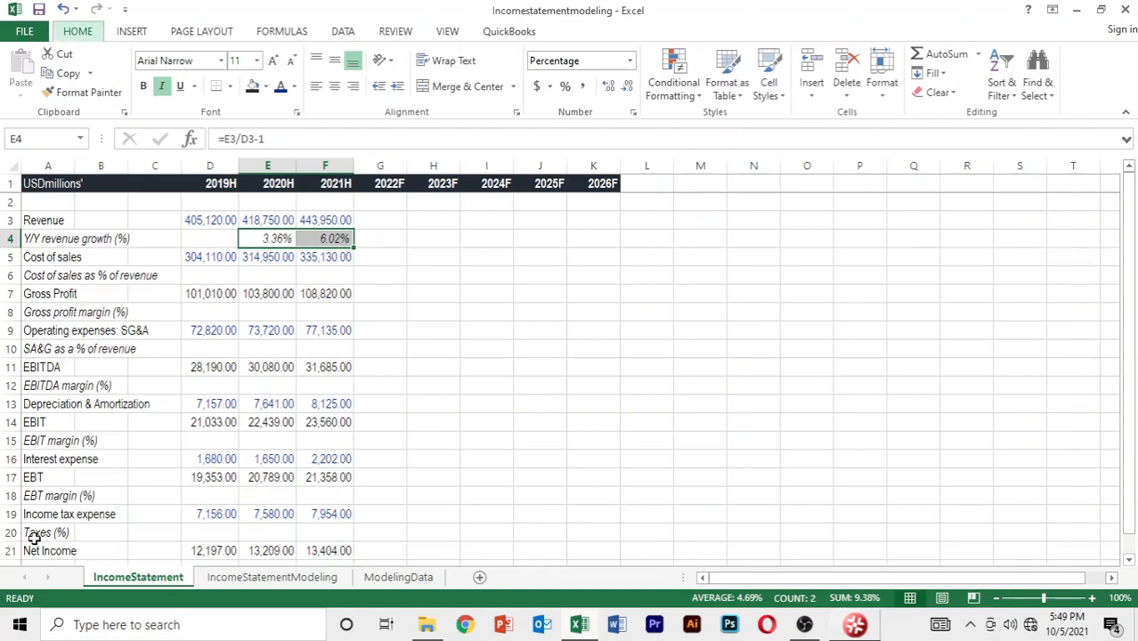
key("h")
key("0")
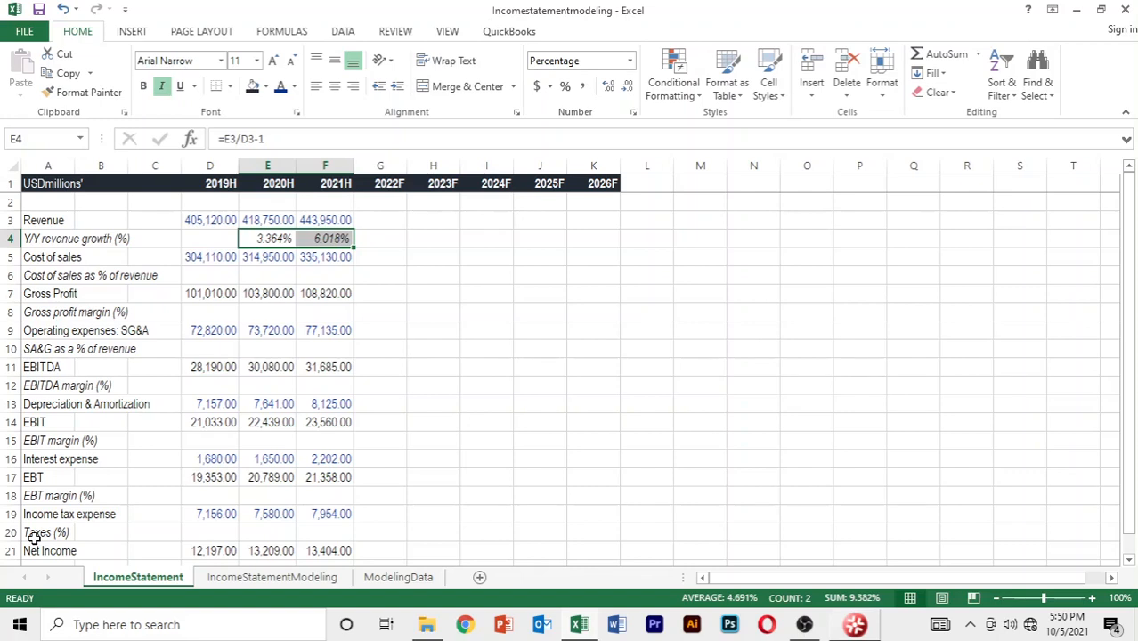
key("alt")
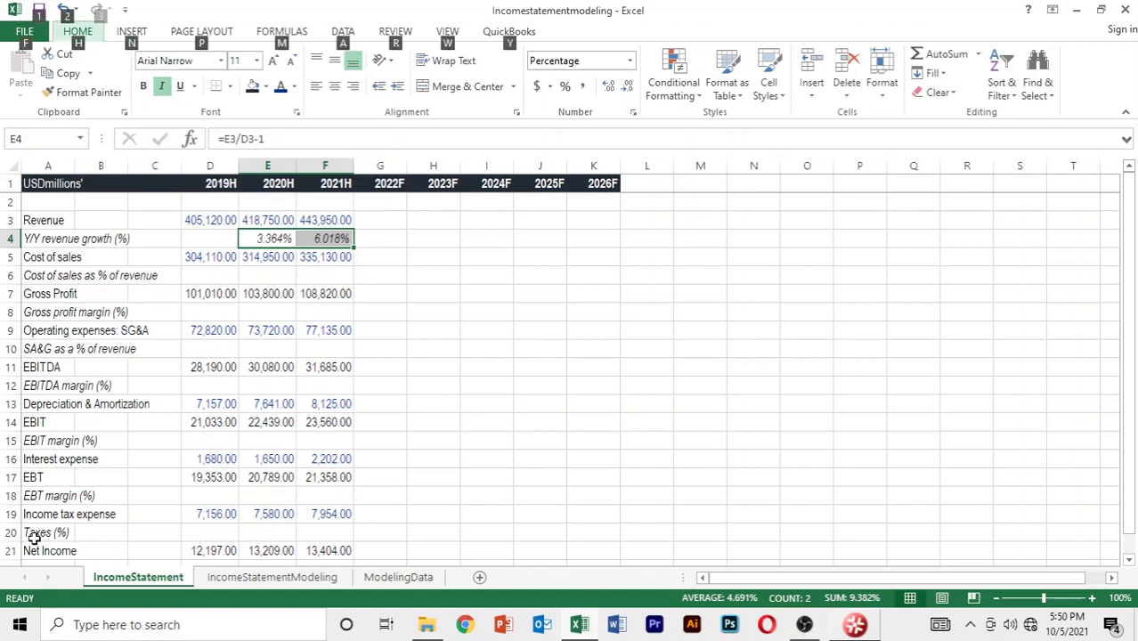
key("h")
key("9")
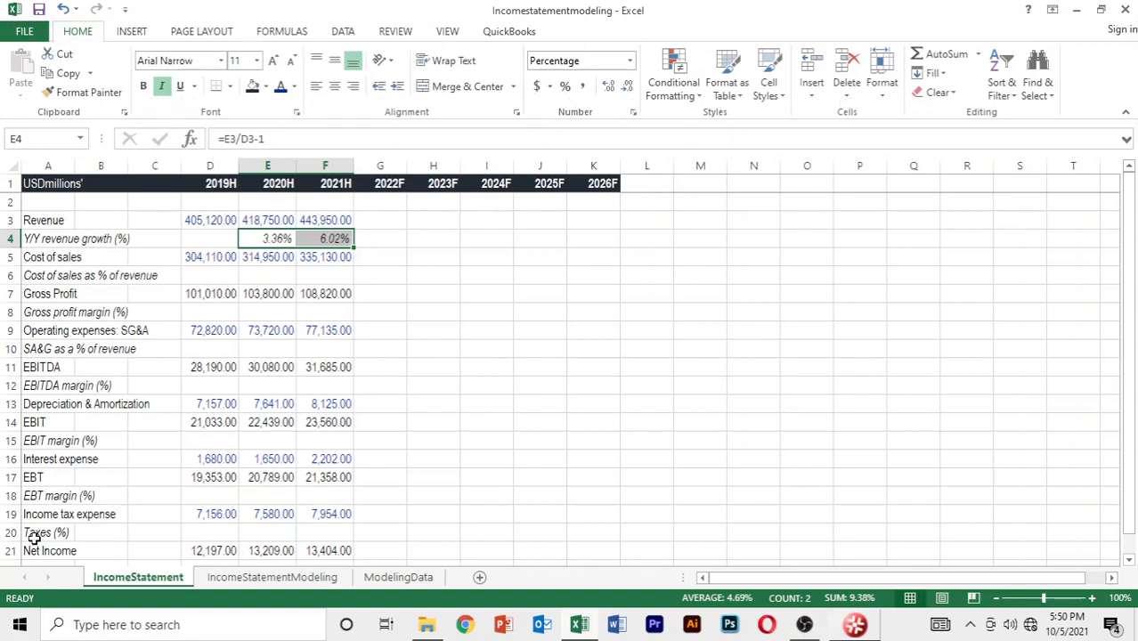
Enter the formula =D5/D3 in D6 to calculate 2019H cost of sales as a percentage of revenue.
key("Down")
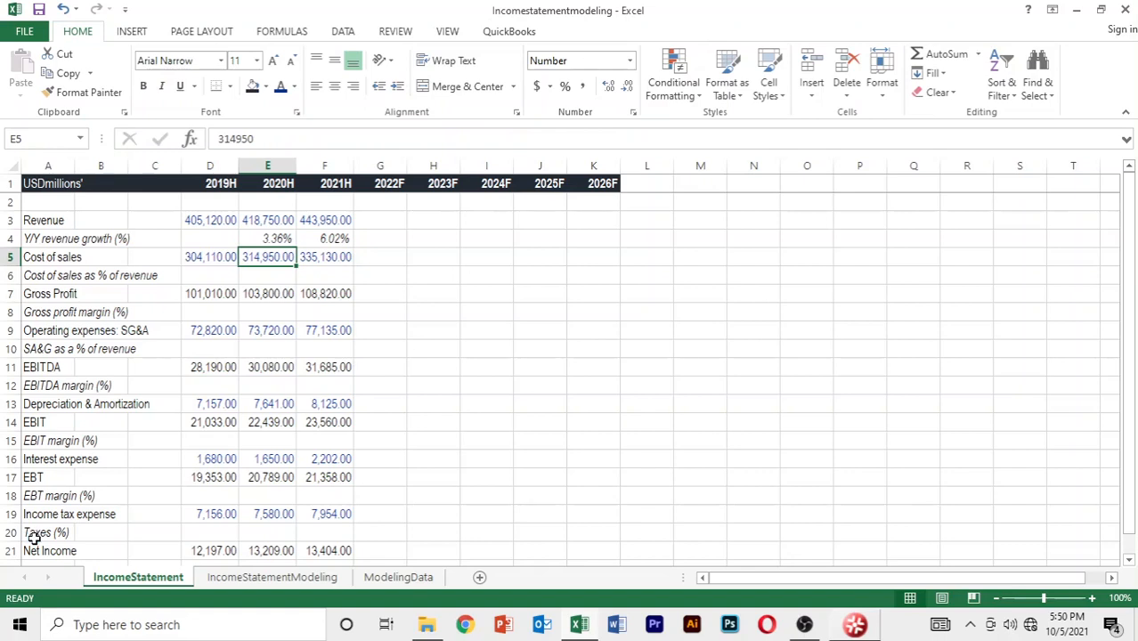
key("Down")
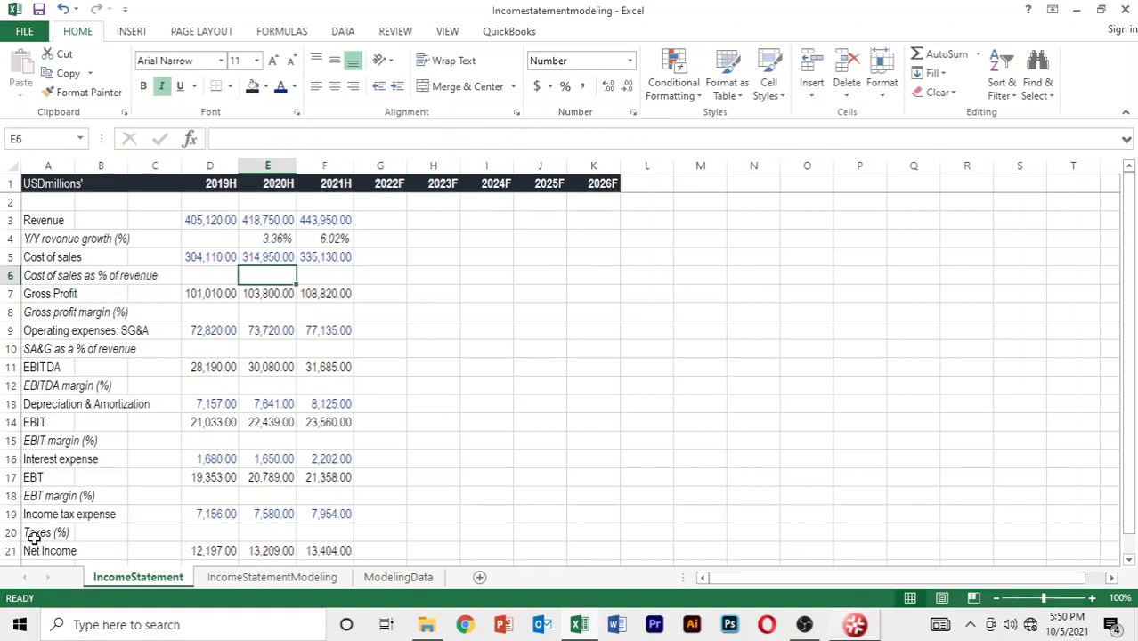
key("Left")
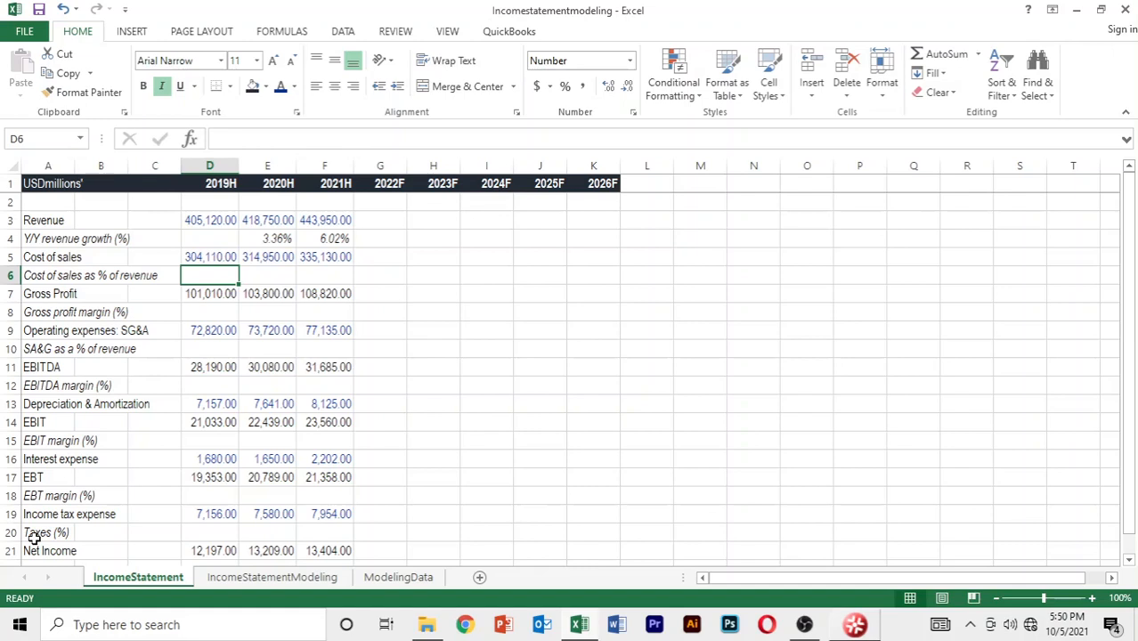
type("=")
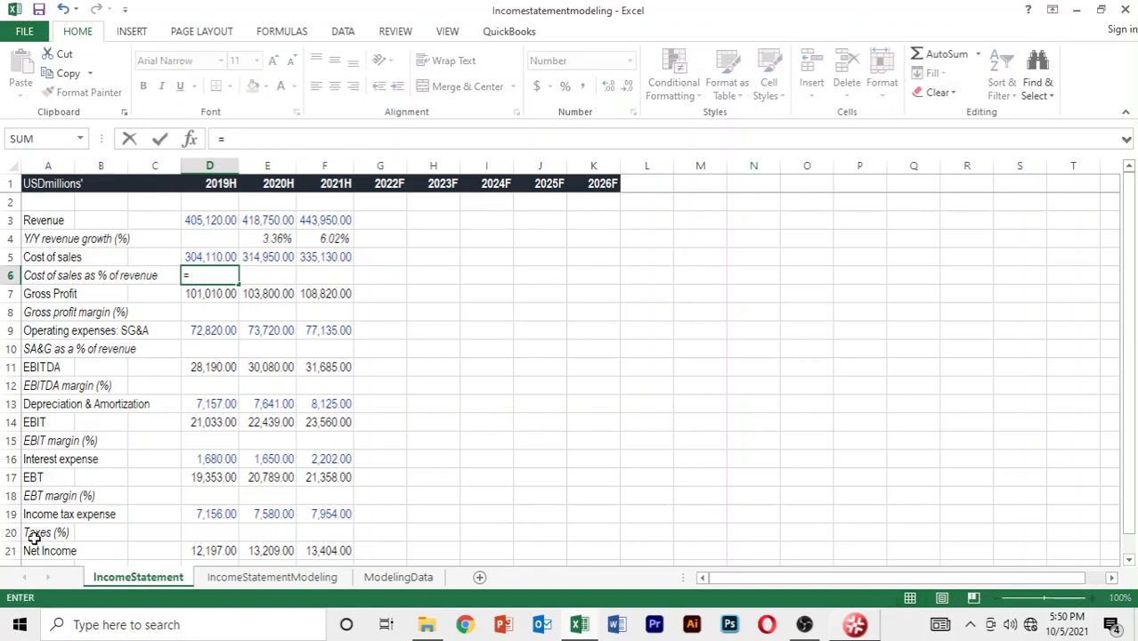
key("Up")
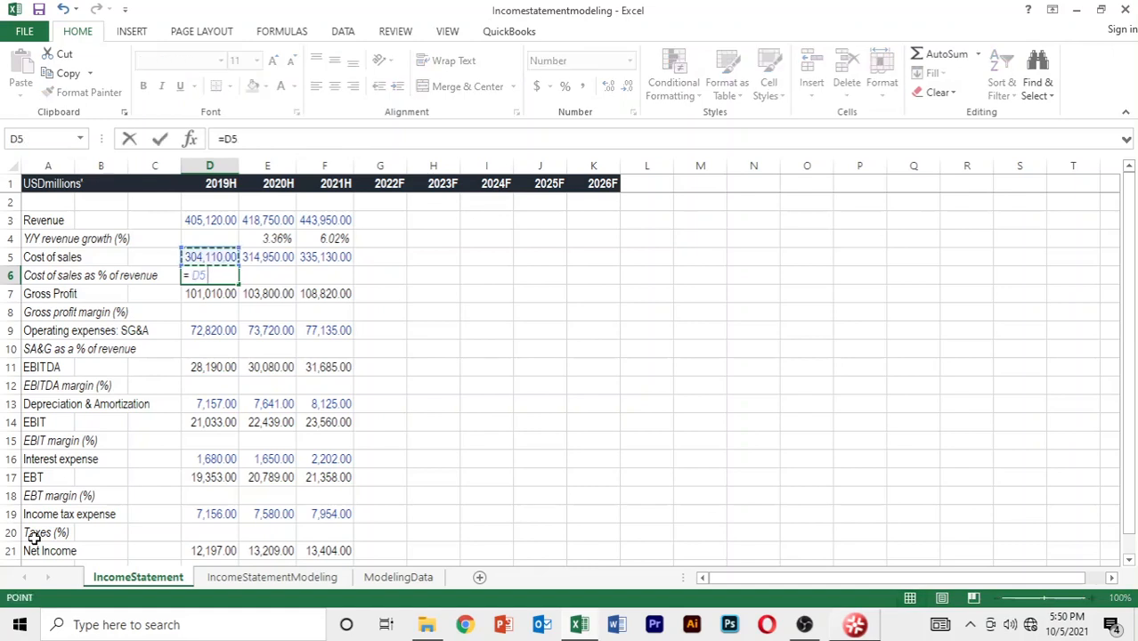
type("/")
key("Up")
key("Up")
key("Up")
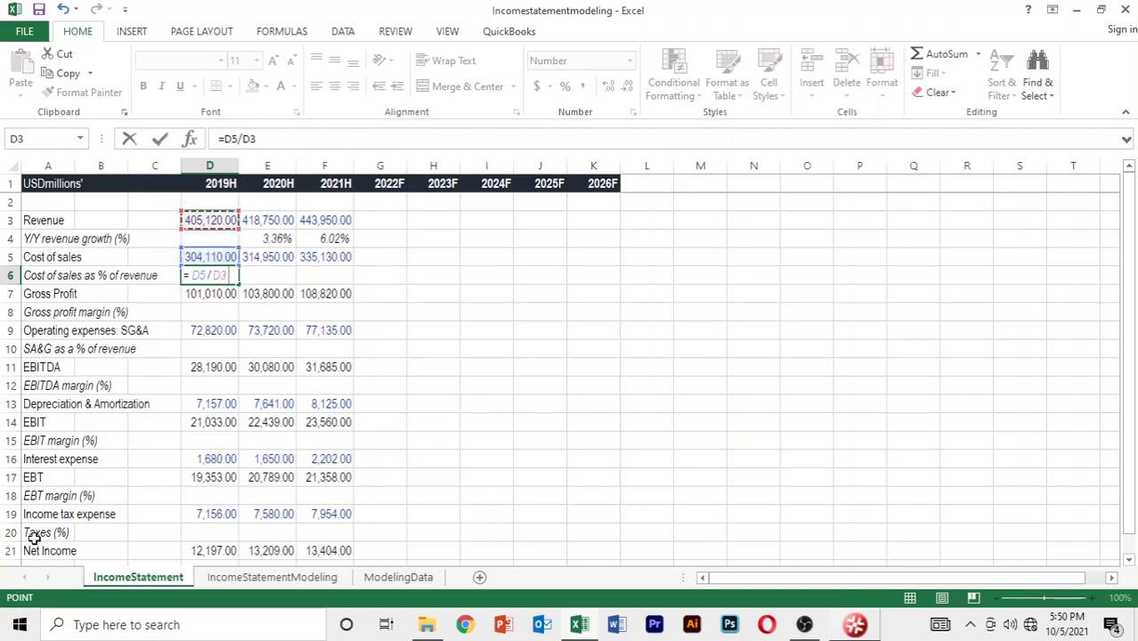
key("Return")
Fill the cost of sales ratio formula from D6 across to the 2021H cell F6.
key("Up")
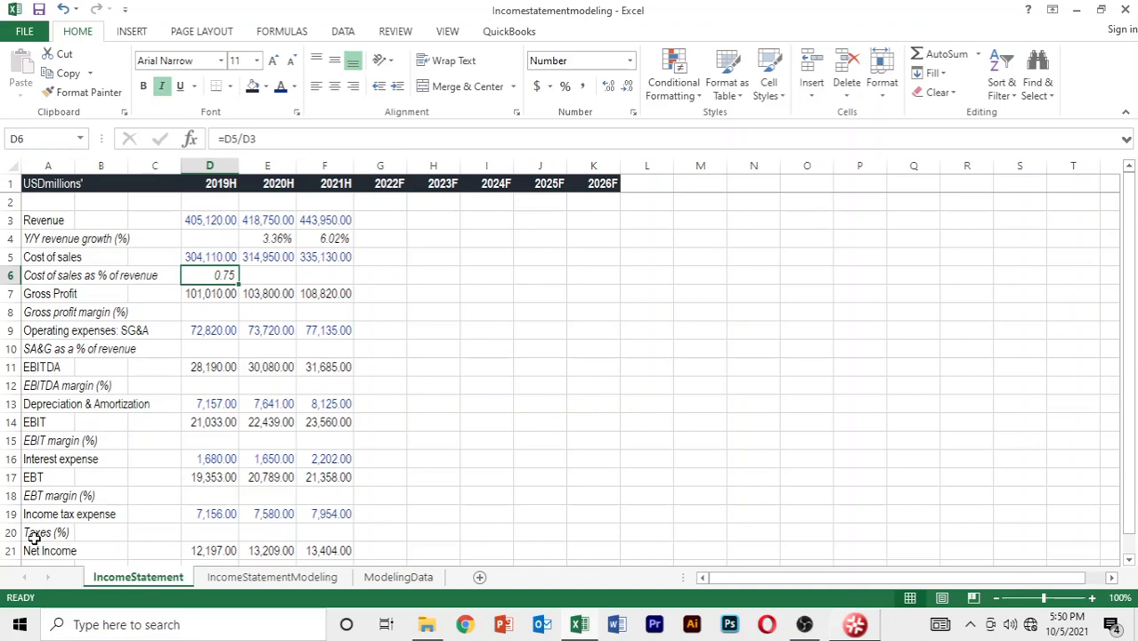
key("shift+Right")
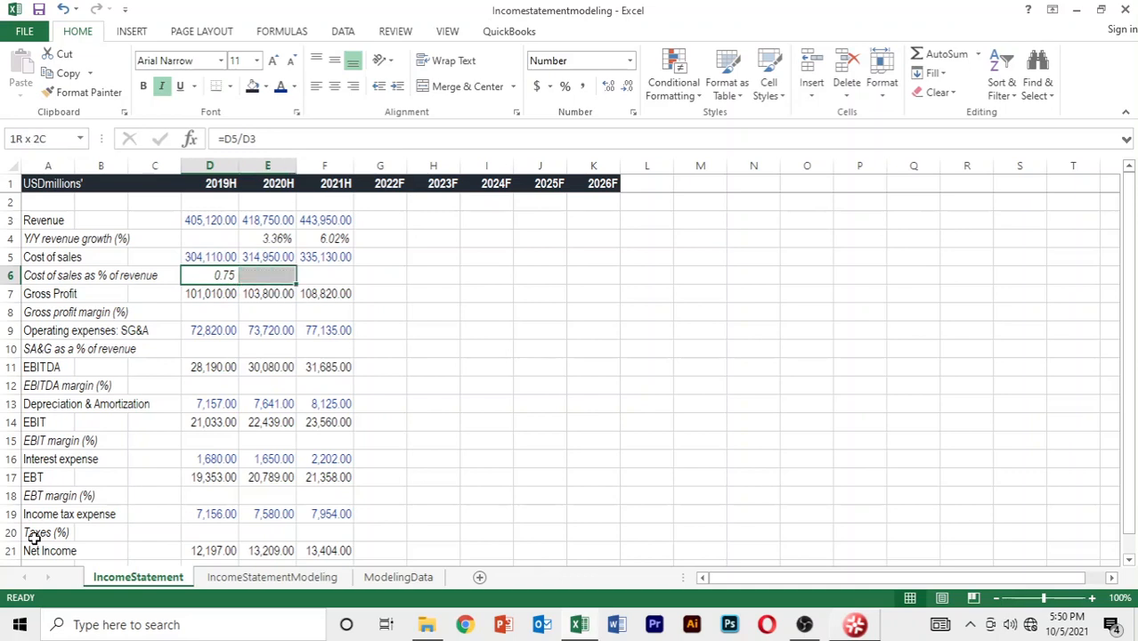
key("shift+Right")
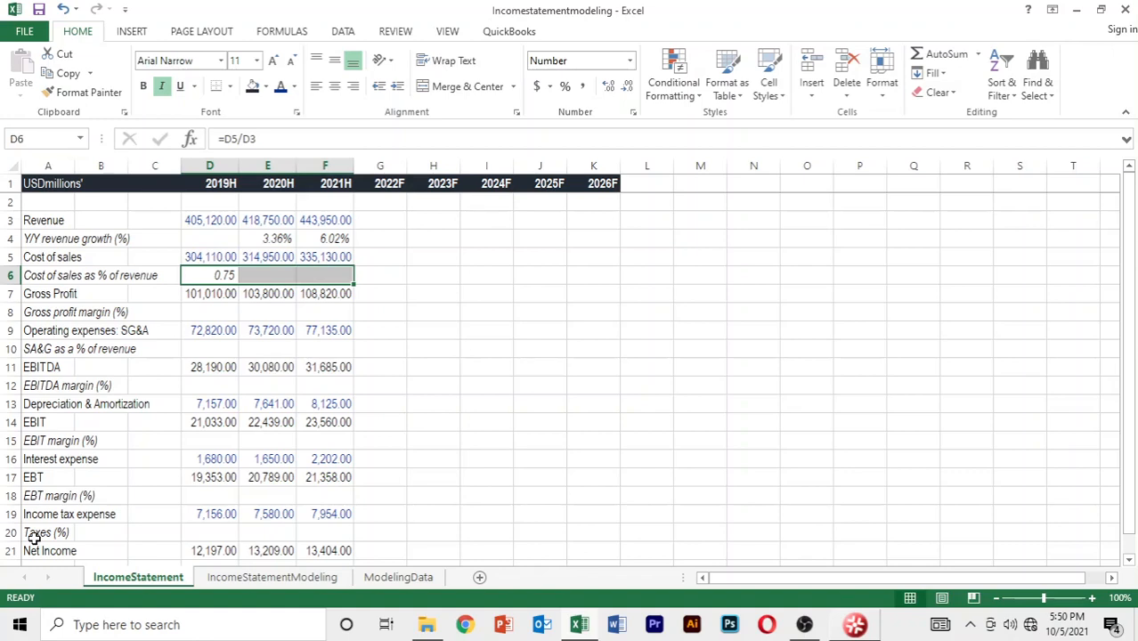
key("ctrl+r")
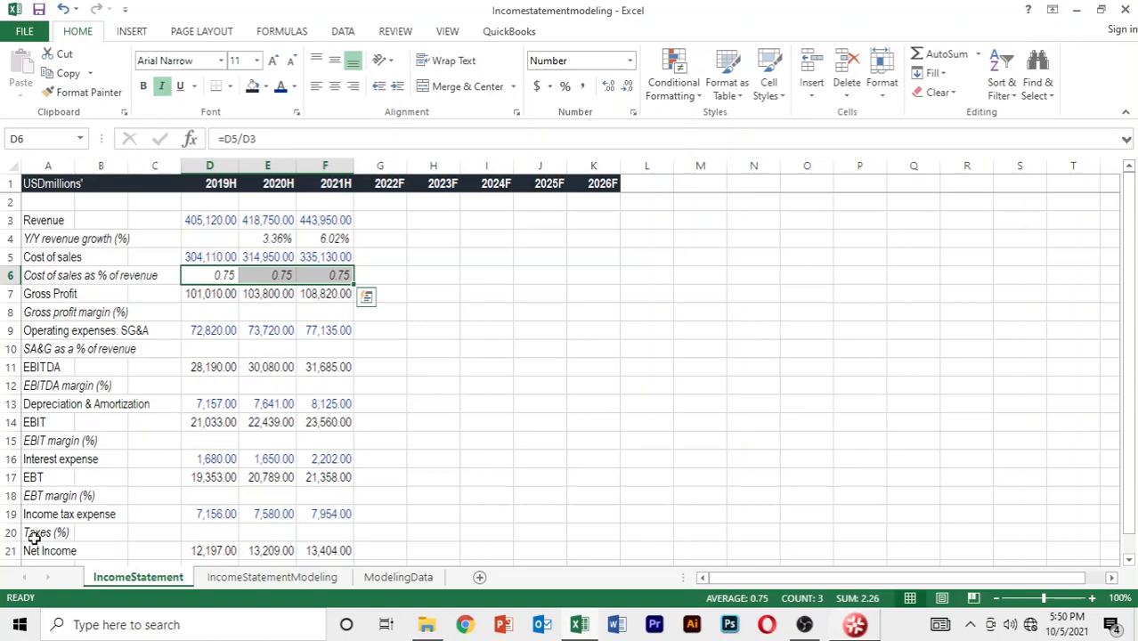
Format the cost of sales ratios in D6:F6 as percentages and increase their decimal places.
key("alt+h")
key("p")
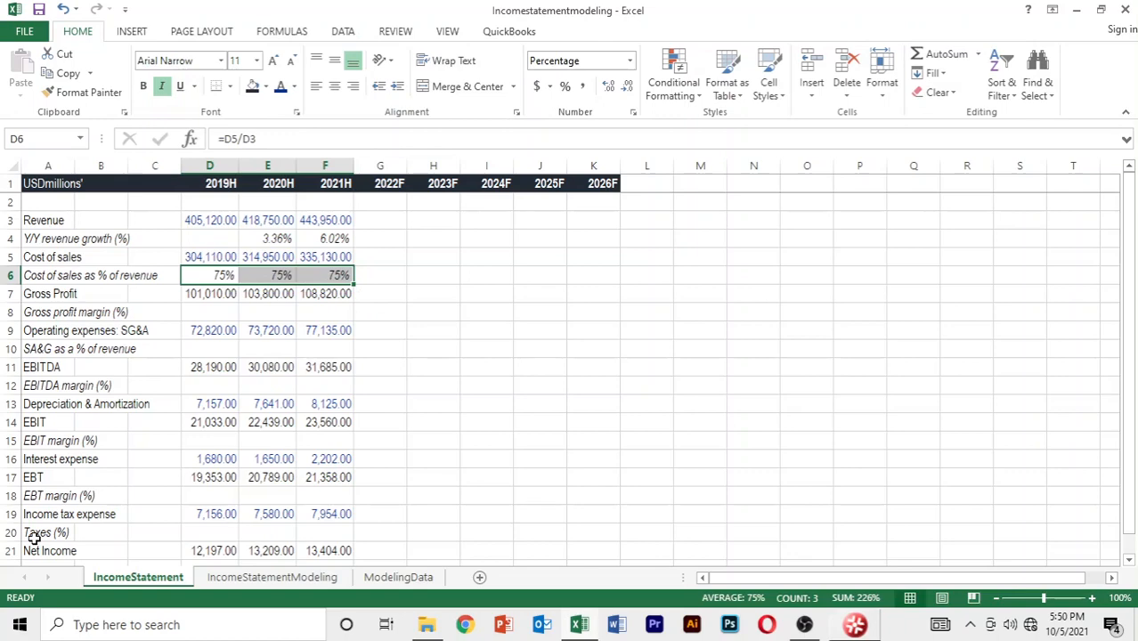
key("alt+h")
key("0")
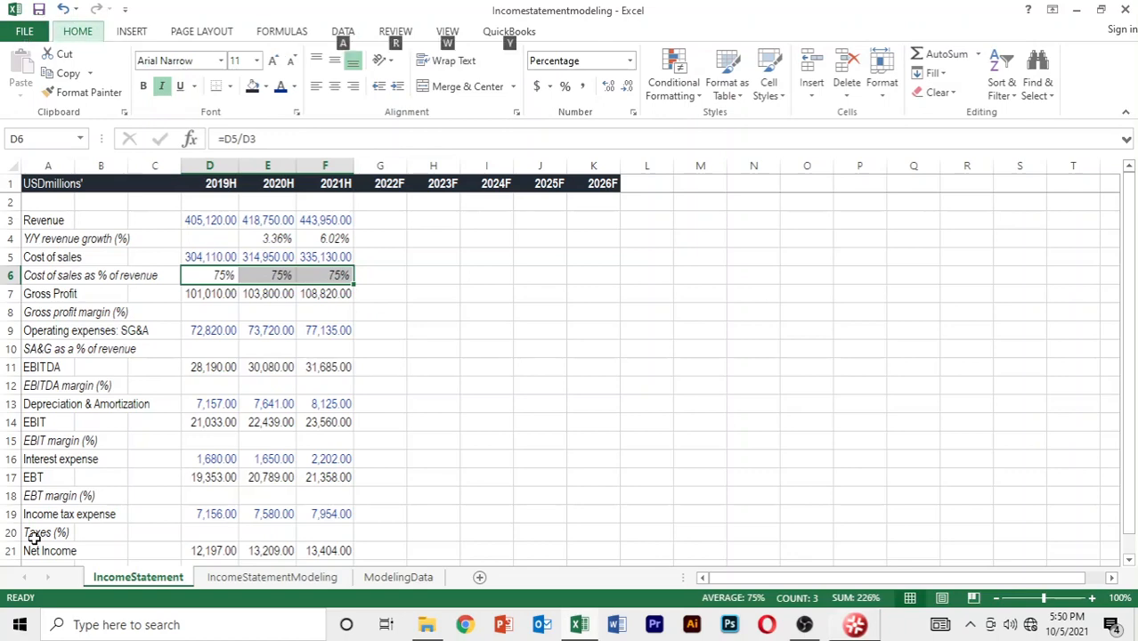
Show the cost of sales percentages in D6:F6 with two decimal places.
key("alt+h")
key("0")
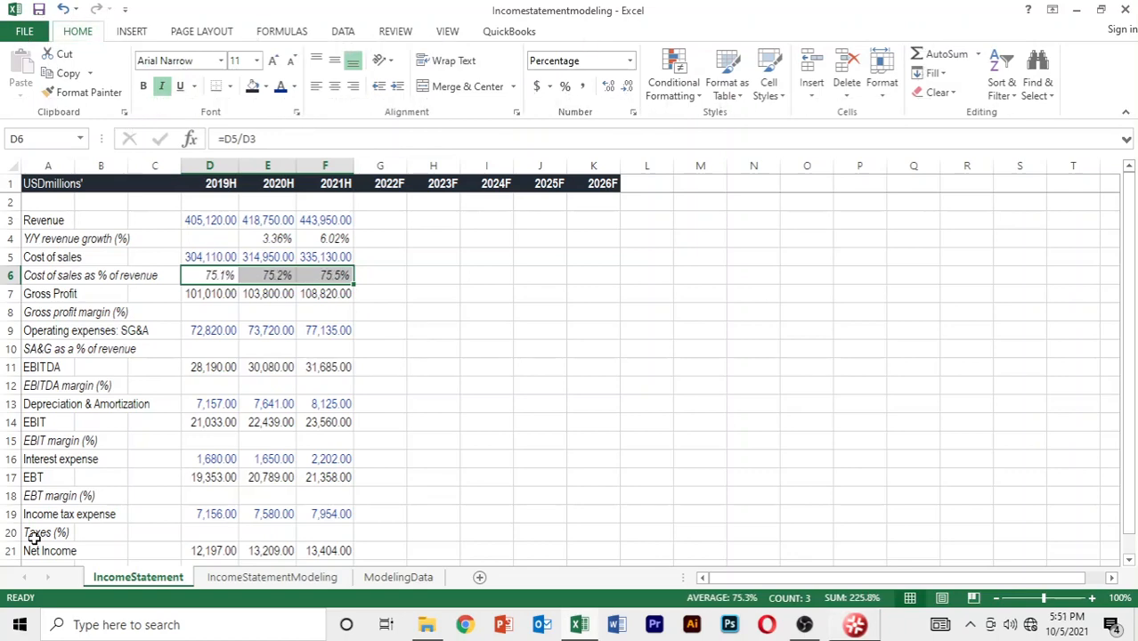
Calculate the 2019 gross profit margin in D8 as gross profit divided by revenue, =D7/D3.
key("Down")
key("Down")
key("ctrl+i")
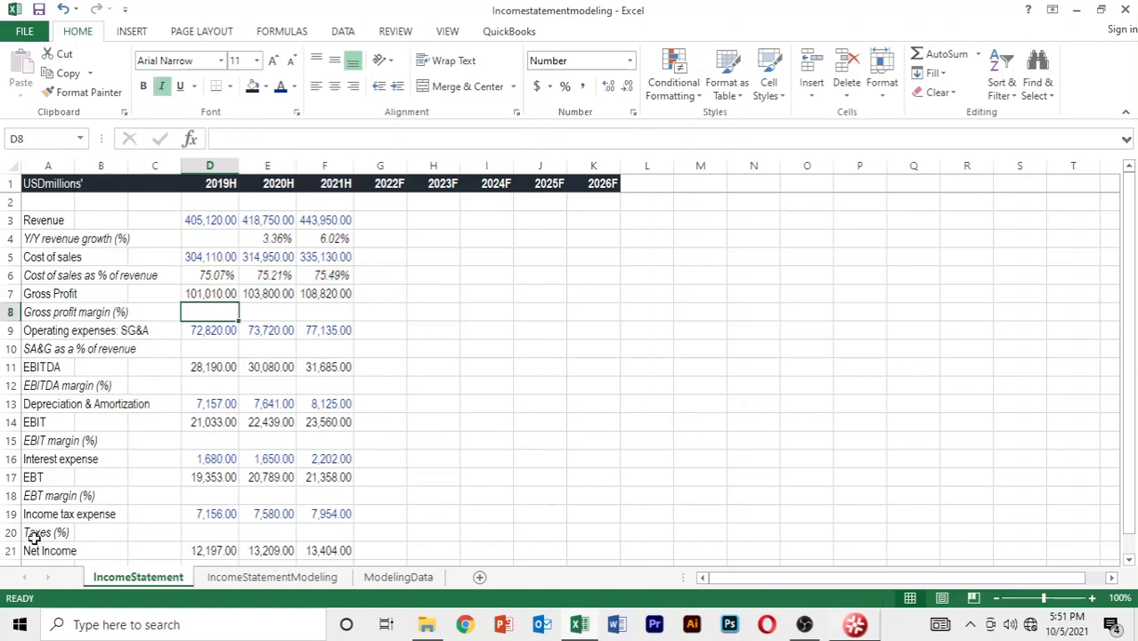
type("=")
key("Up")
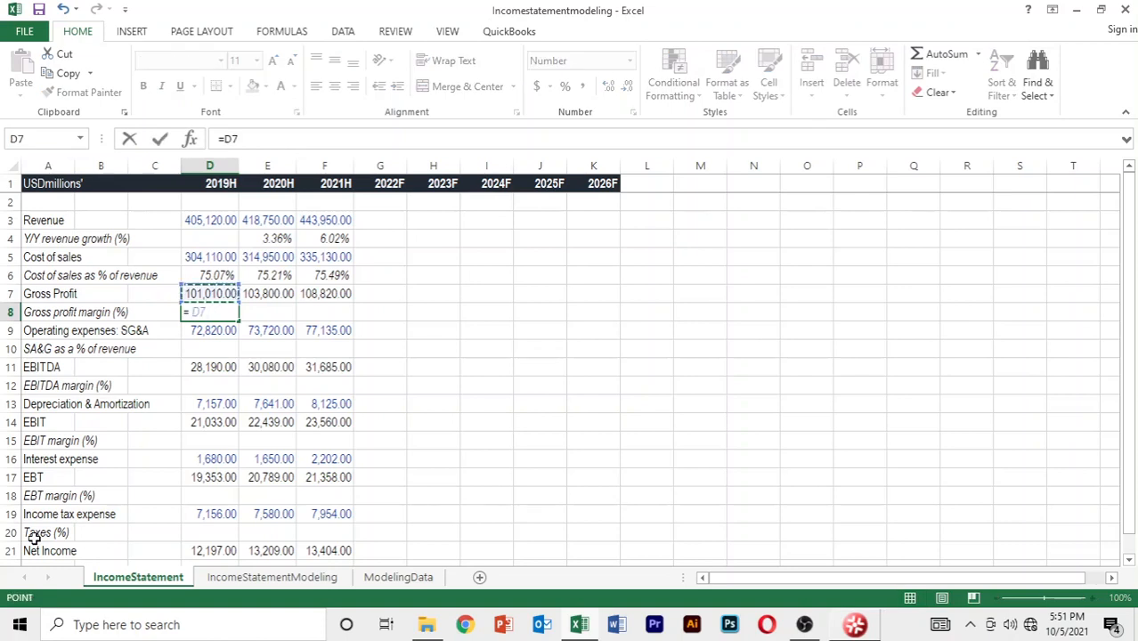
type("/")
key("Up")
key("Up")
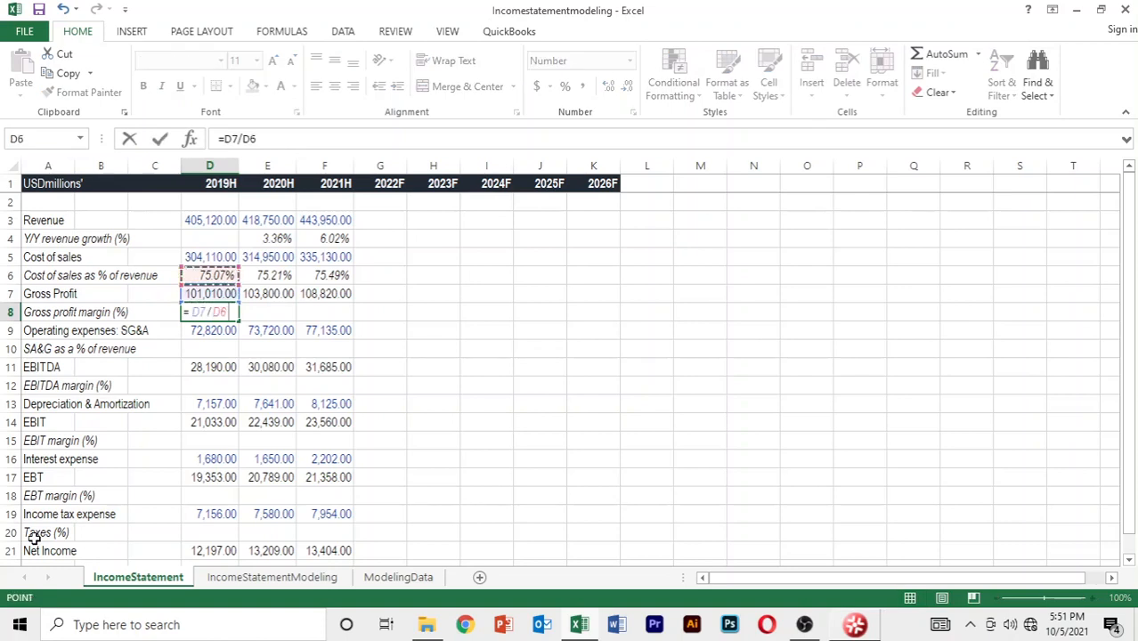
key("Up")
key("Up")
key("Up")
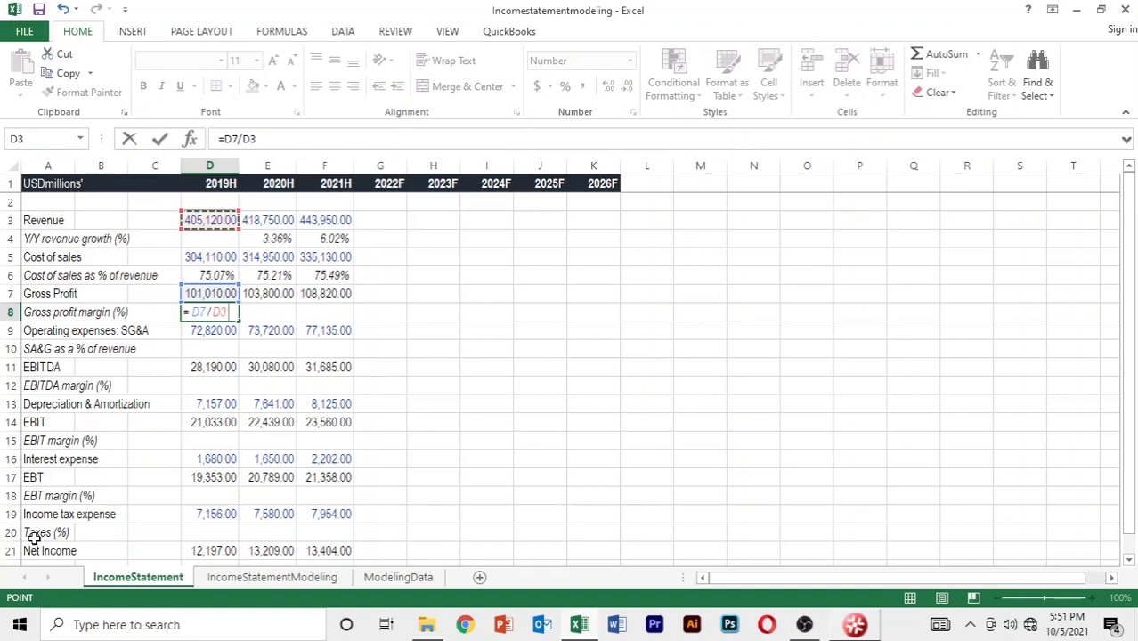
key("Return")
Fill the gross profit margin formula from D8 across to F8.
key("Up")
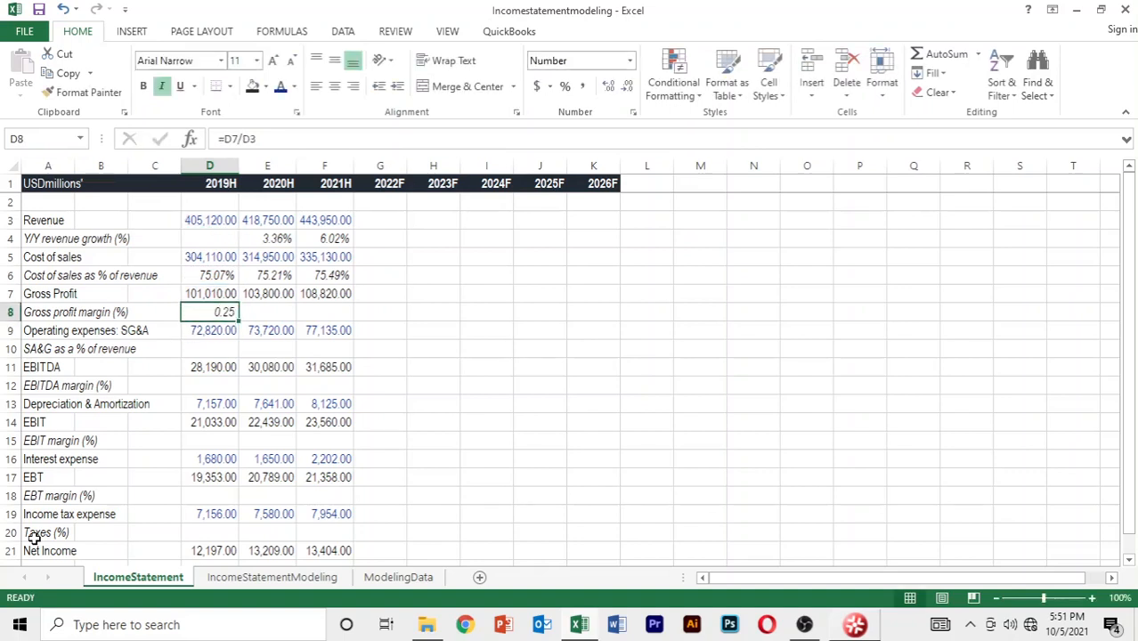
key("shift+Right")
key("shift+Right")
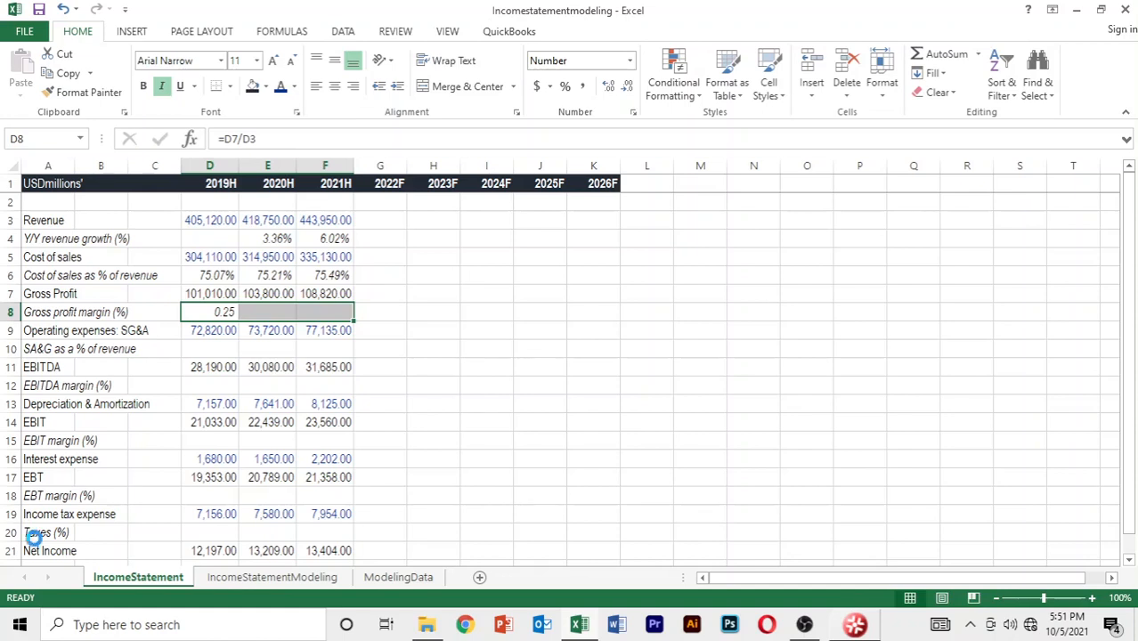
key("ctrl+r")
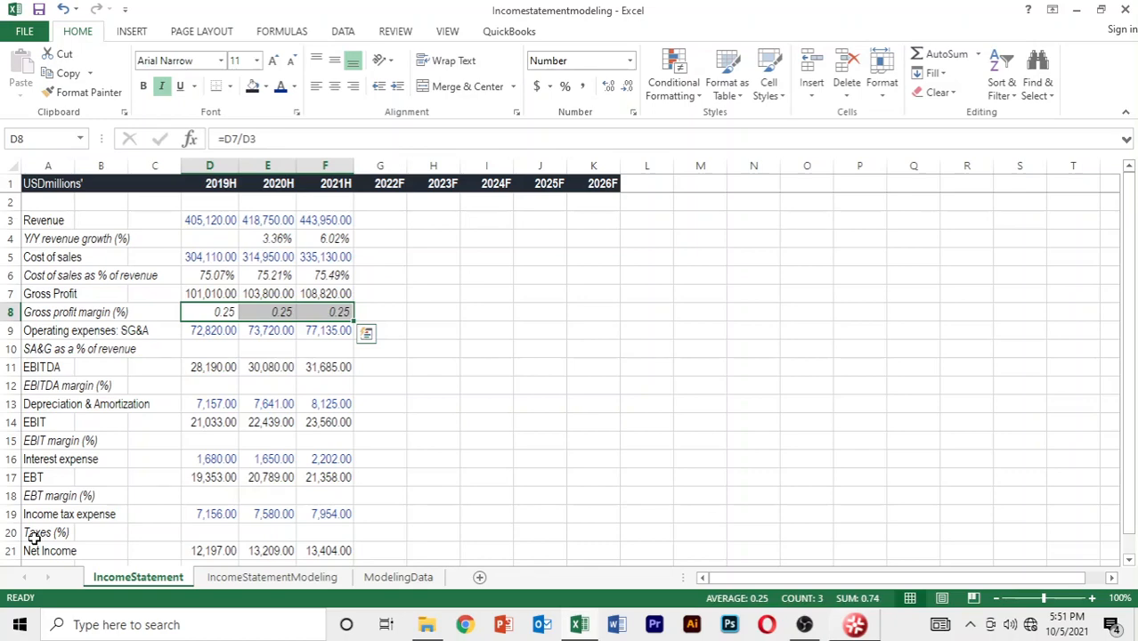
Format the gross profit margins in D8:F8 as percentages with two decimal places.
key("alt")
key("h")
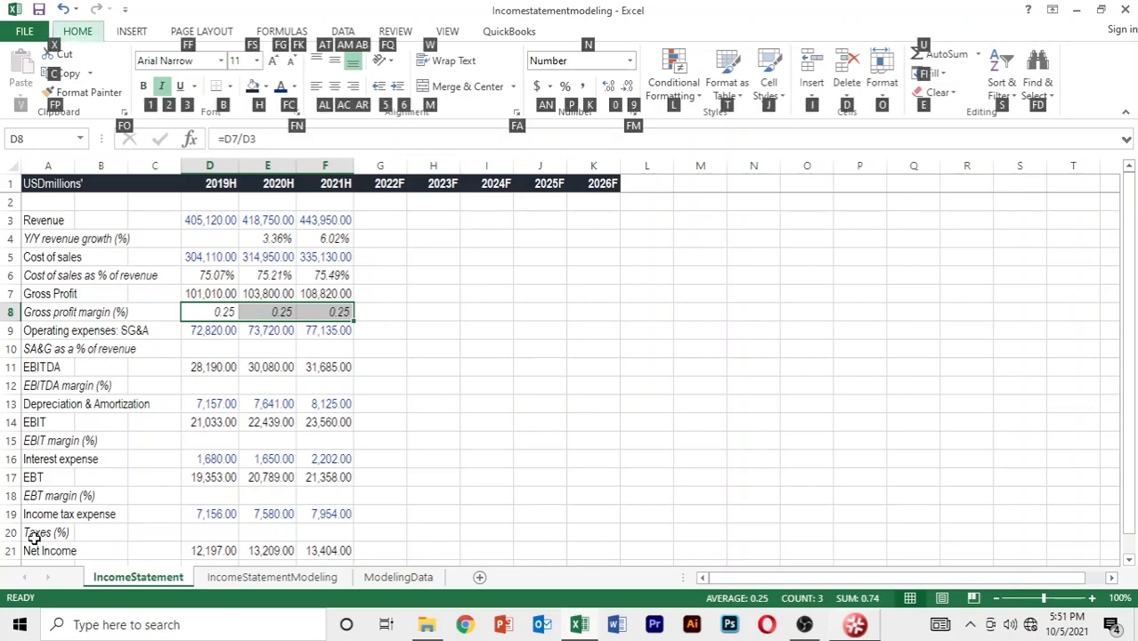
key("p")
key("alt")
key("h")
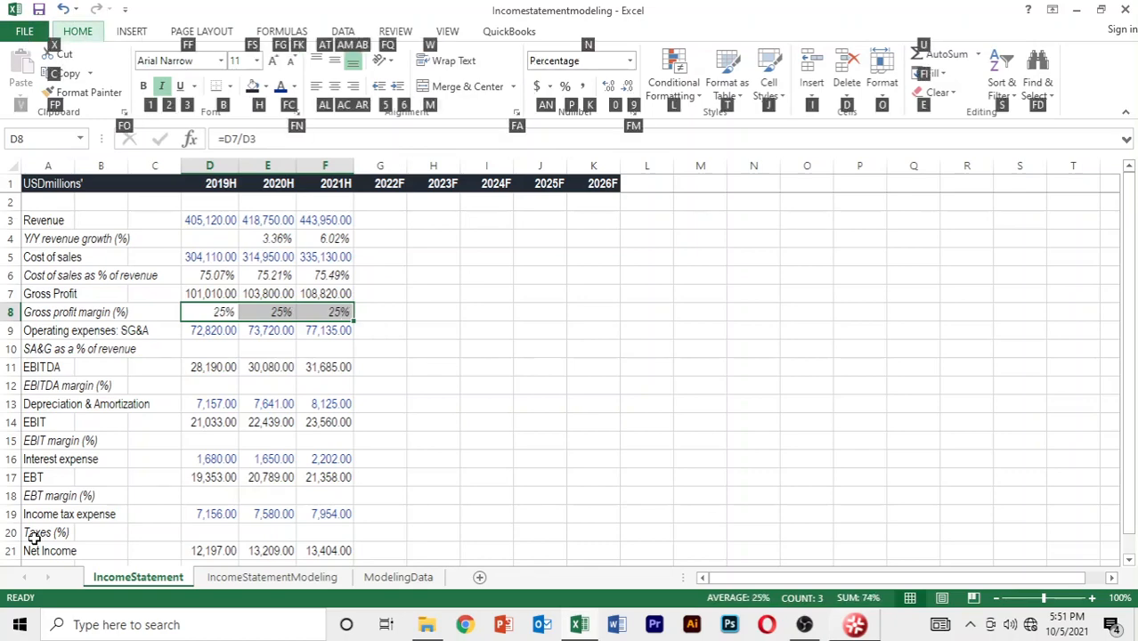
key("0")
key("alt")
key("h")
key("0")
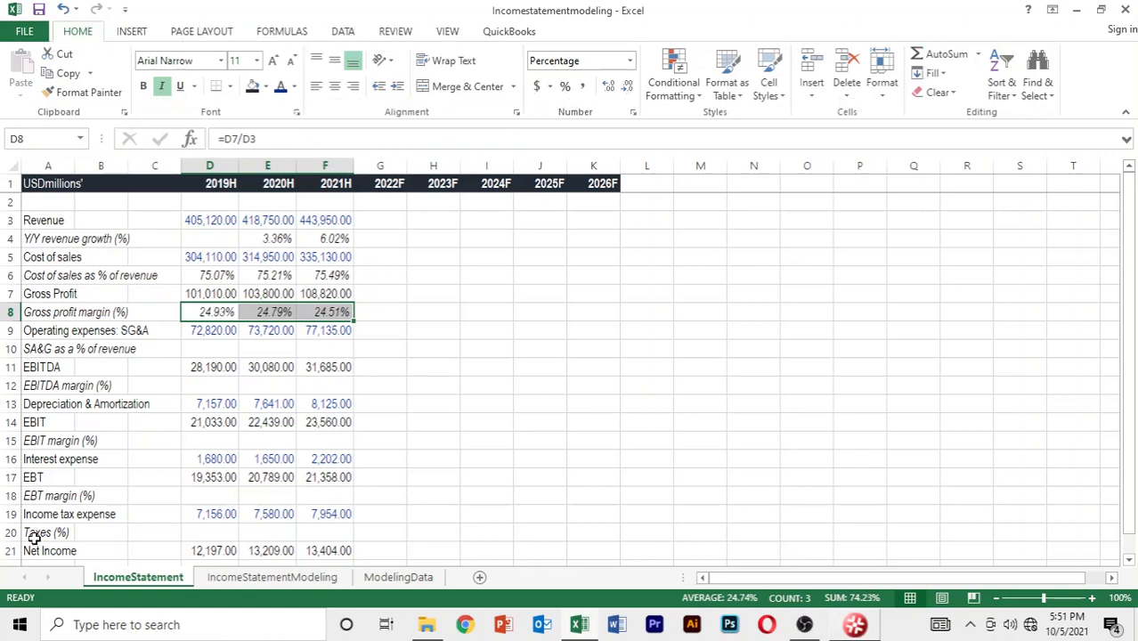
Calculate 2019 SG&A as a percentage of revenue in D10 with the formula =D9/D3.
key("Down")
key("Down")
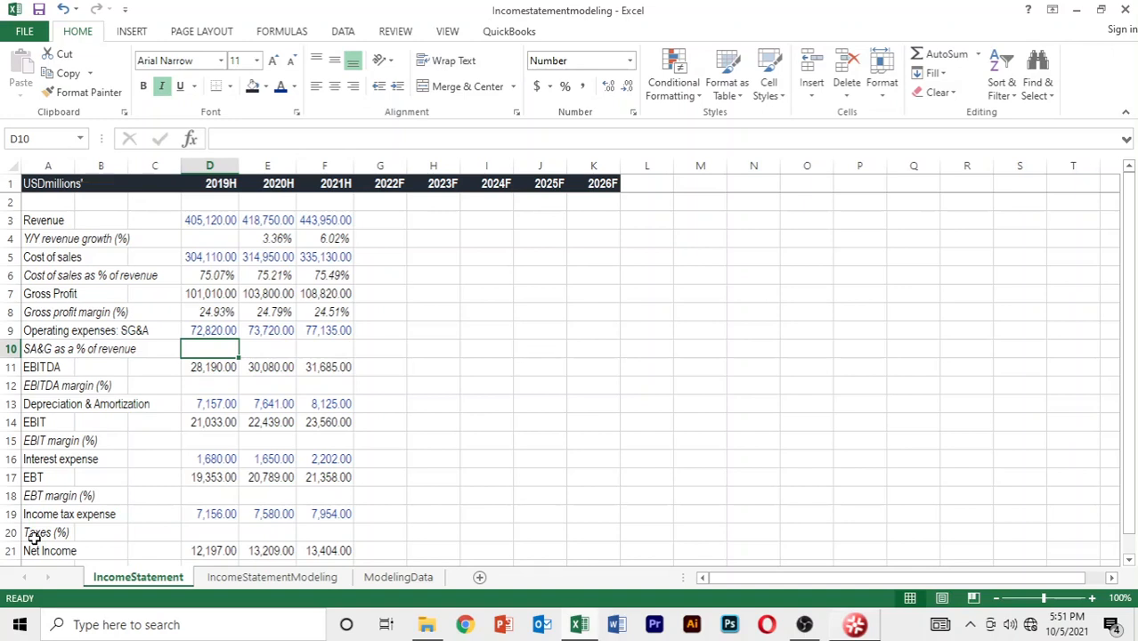
type("=")
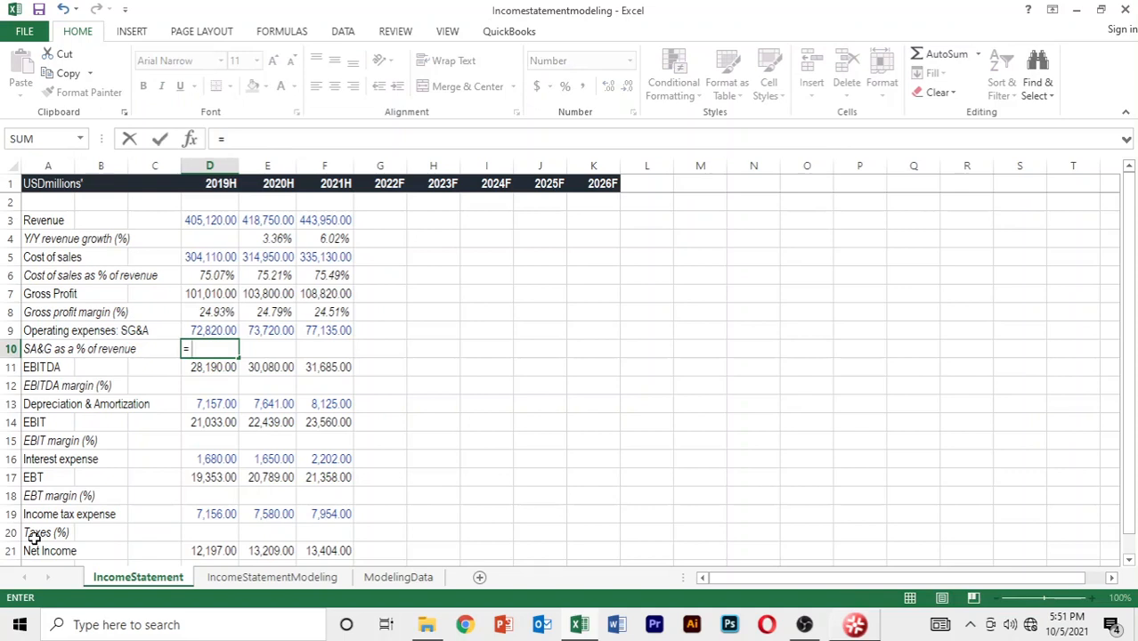
key("Up")
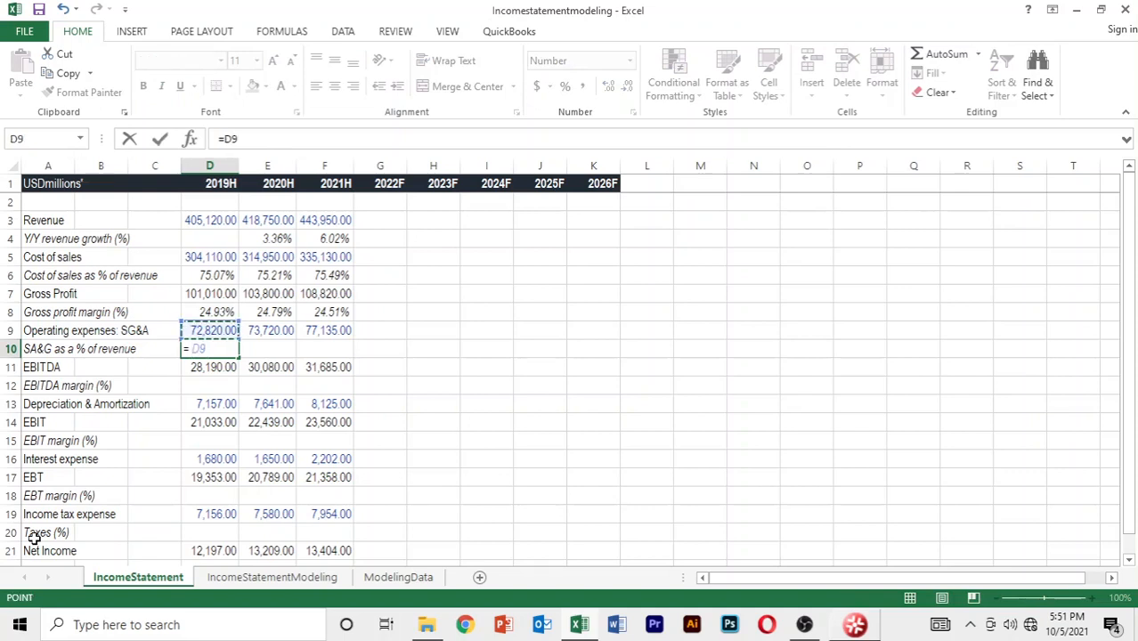
type("/")
key("Up")
key("Up")
key("Up")
key("Up")
key("Up")
key("Up")
key("Up")
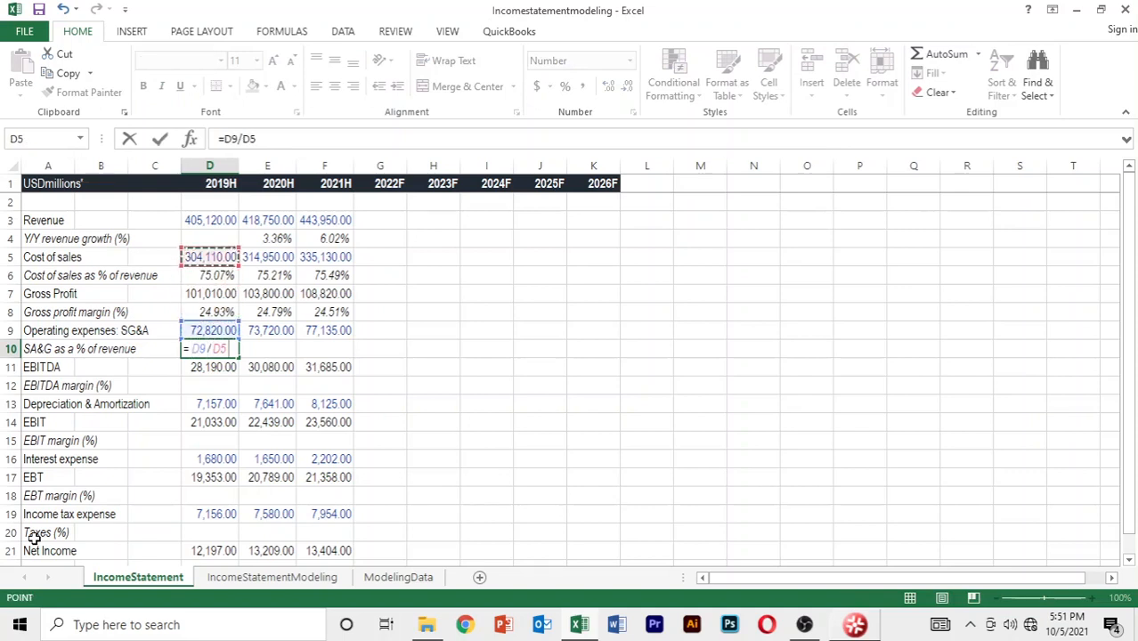
key("Return")
Fill the SG&A-to-revenue formula from D10 across to F10.
key("Up")
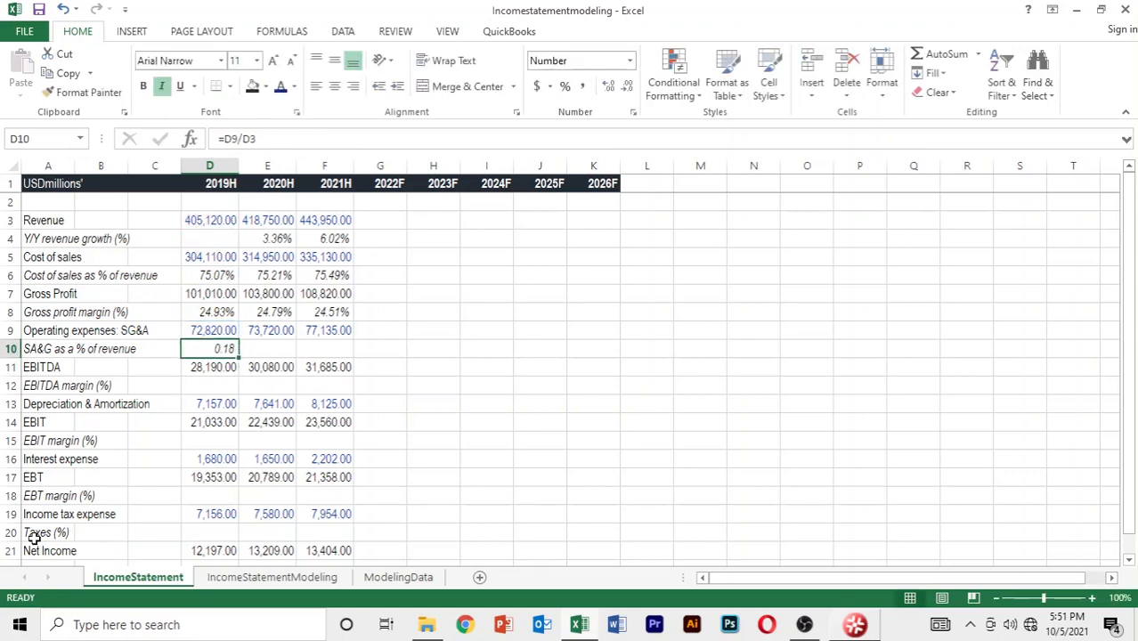
key("shift+Right")
key("shift+Right")
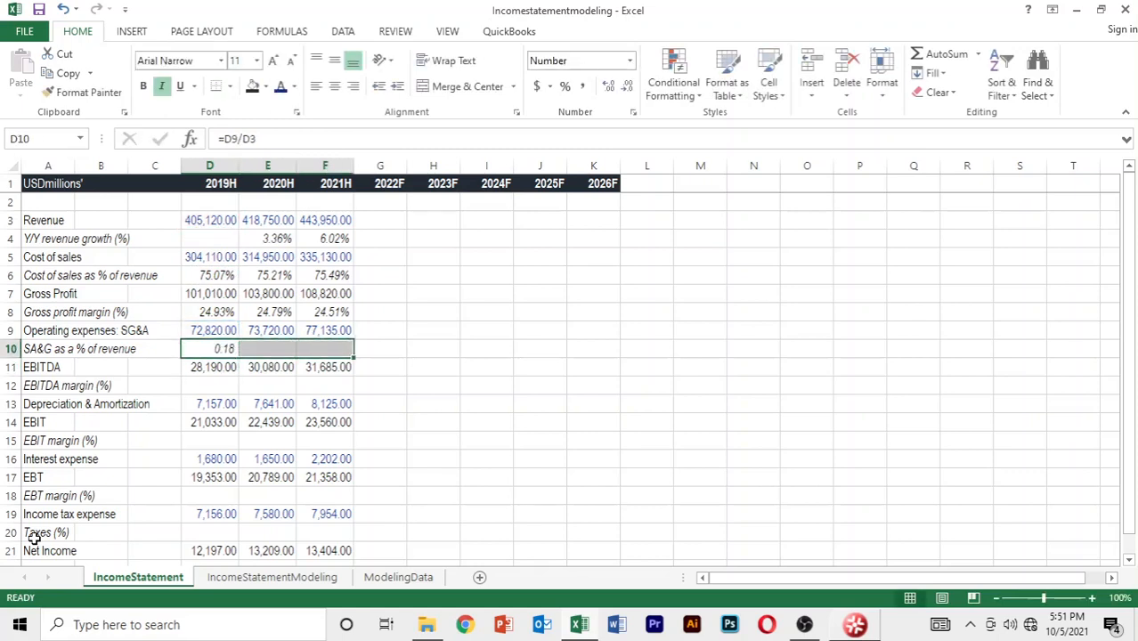
key("ctrl+r")
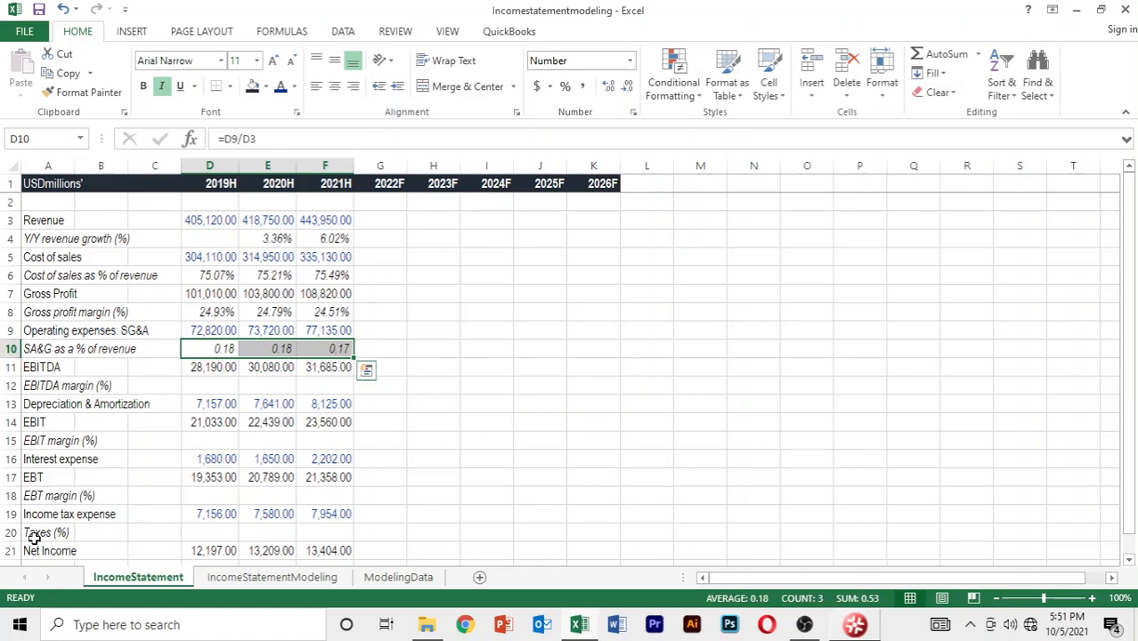
Format the SG&A ratios in D10:F10 as percentages with two decimal places.
key("alt")
key("h")
key("p")
key("alt")
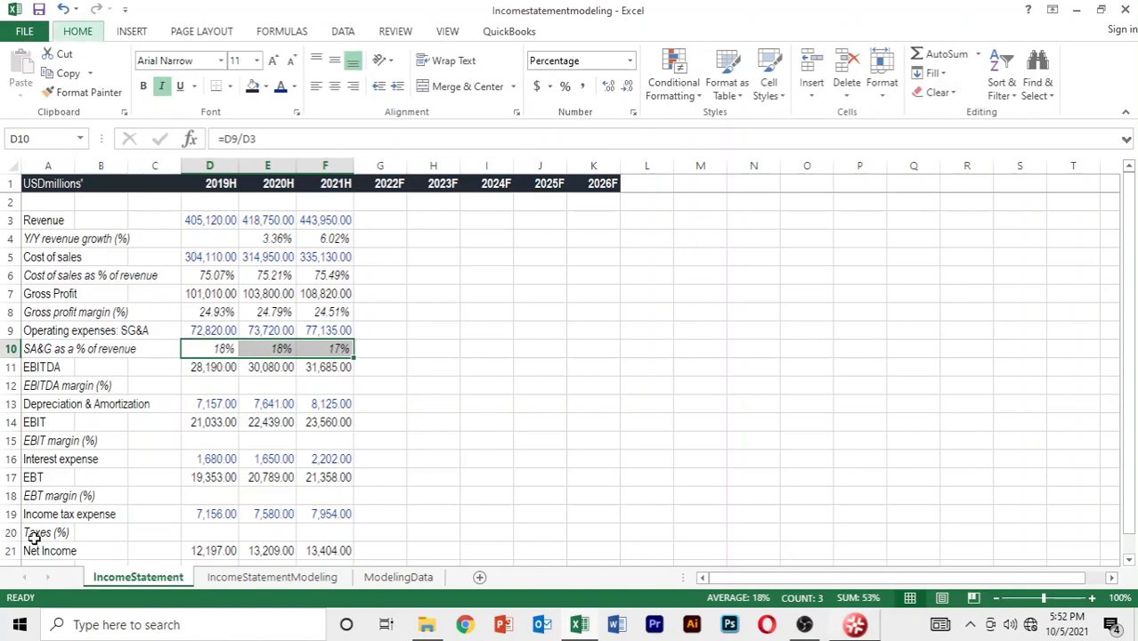
key("h")
key("0")
key("alt")
key("h")
key("0")
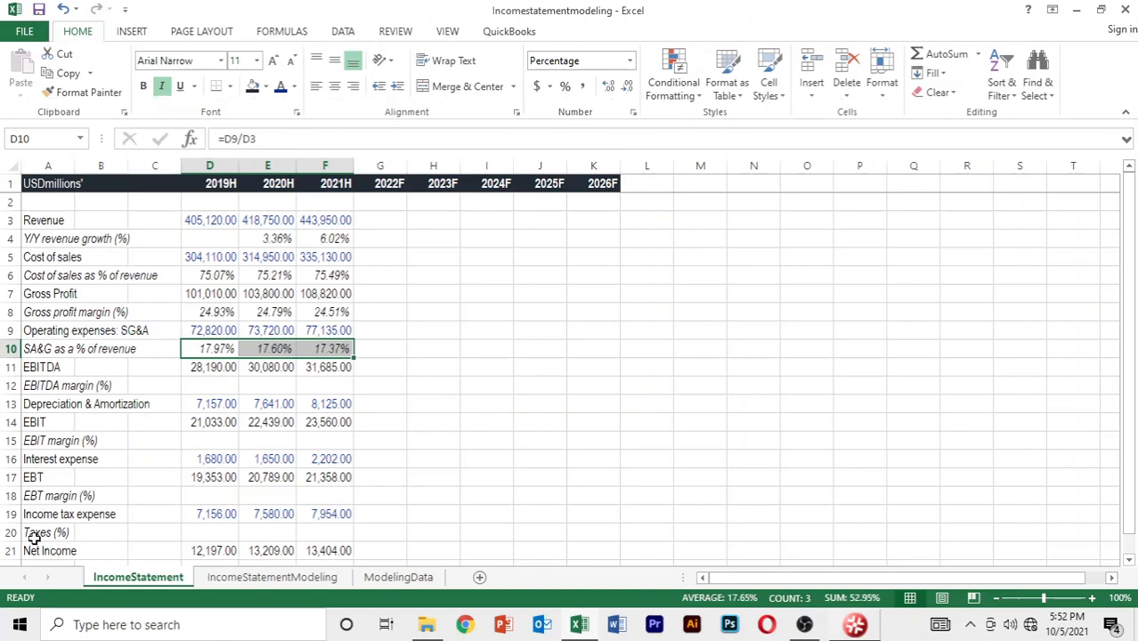
Calculate the 2019 EBITDA margin in D12 as EBITDA divided by revenue, =D11/D3.
key("Down")
key("Down")
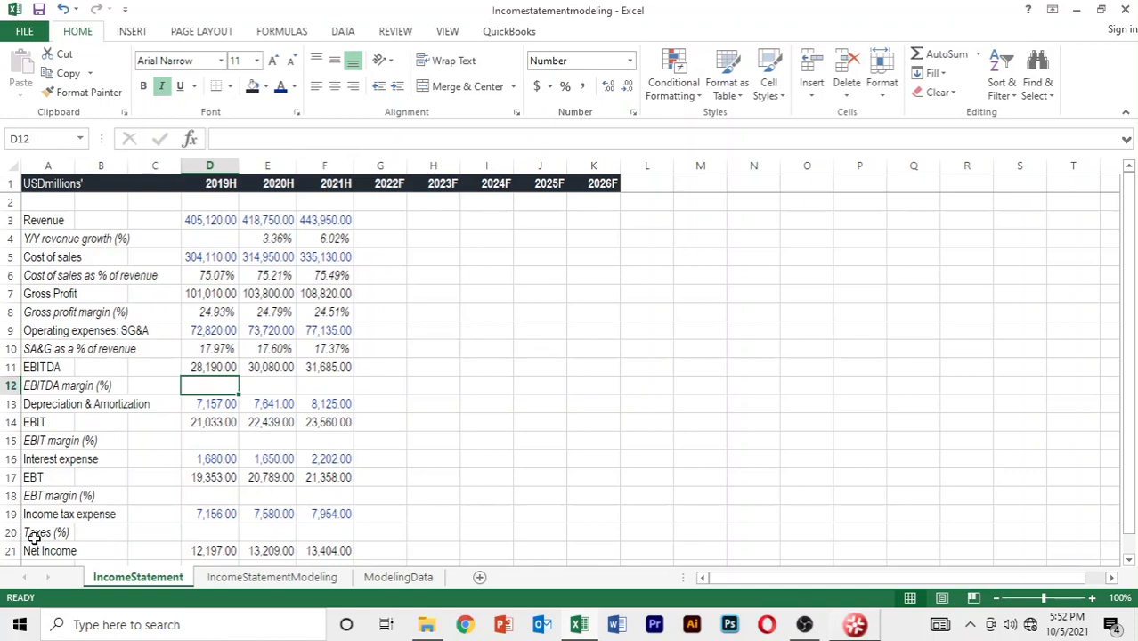
type("=")
key("Up")
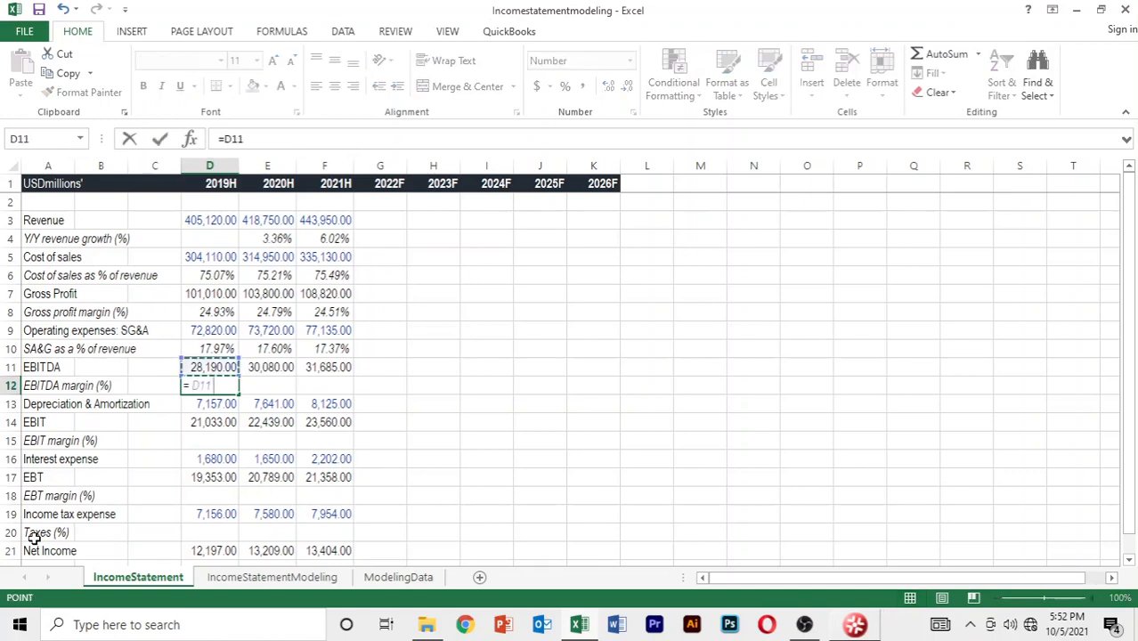
type("/")
key("Up")
key("Up")
key("Up")
key("Up")
key("Up")
key("Up")
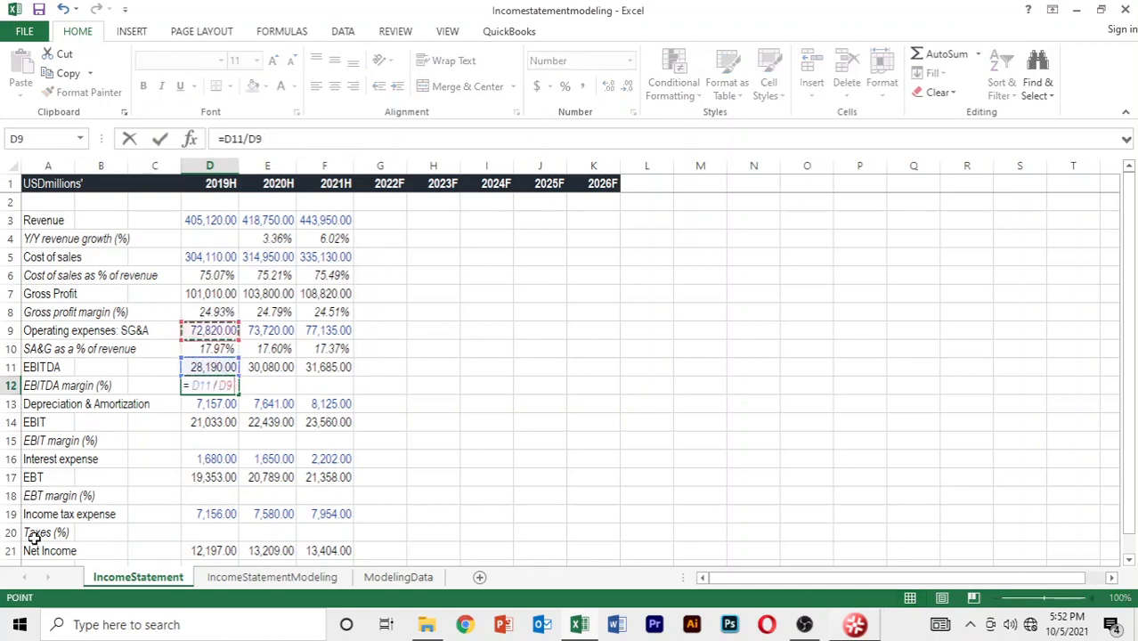
key("Up")
key("Up")
key("Up")
key("Return")
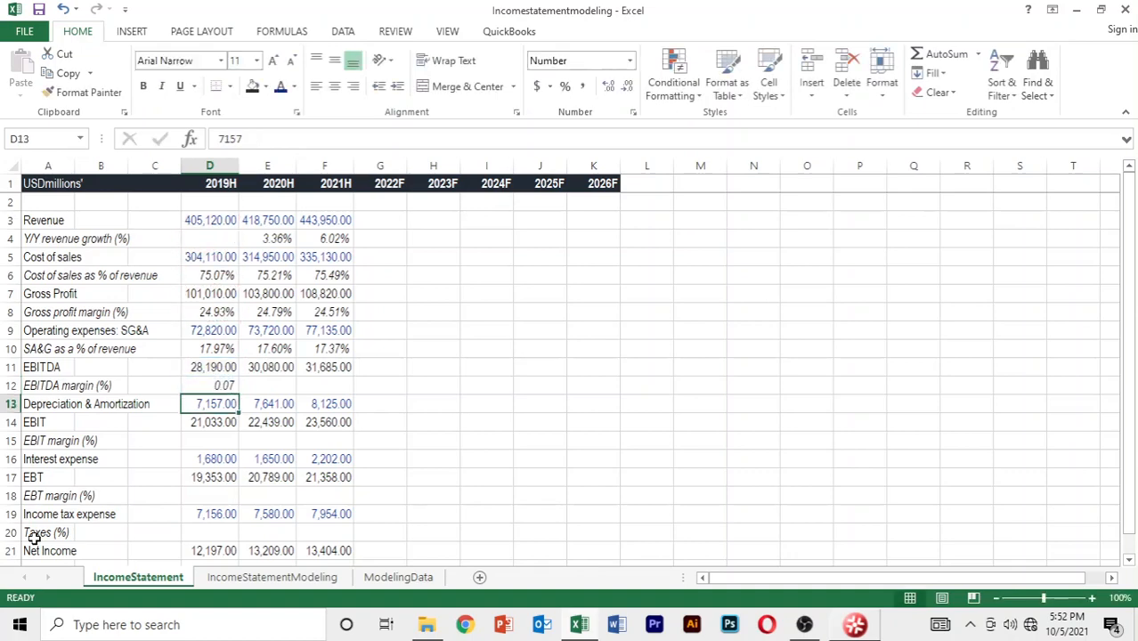
Fill the EBITDA margin formula from D12 across to F12.
key("Up")
key("shift+Right")
key("shift+Right")
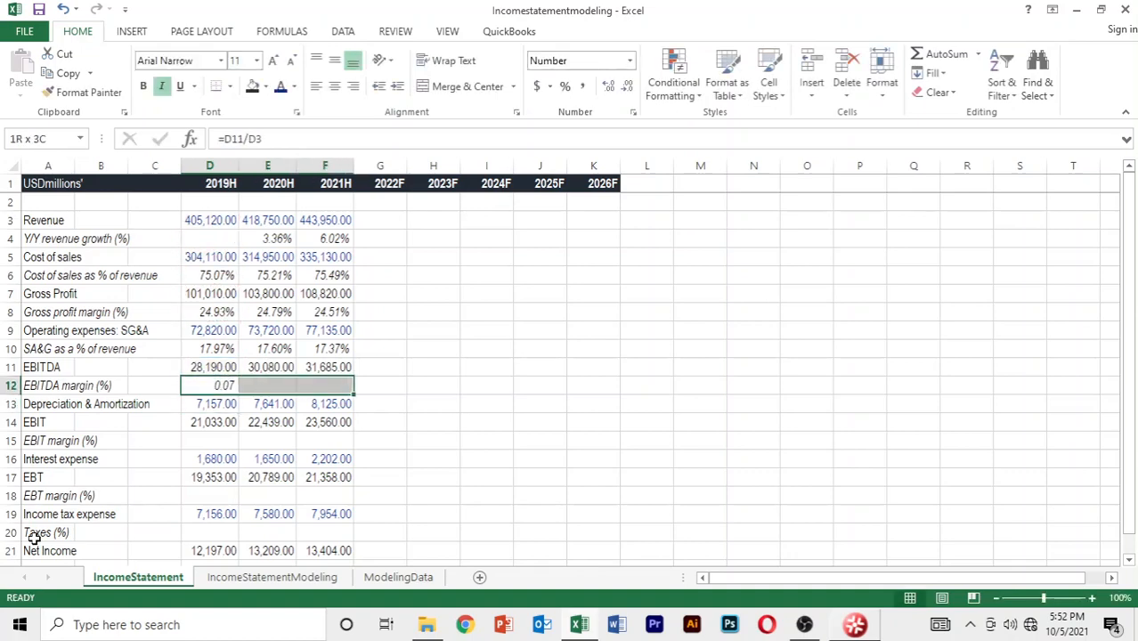
key("ctrl+r")
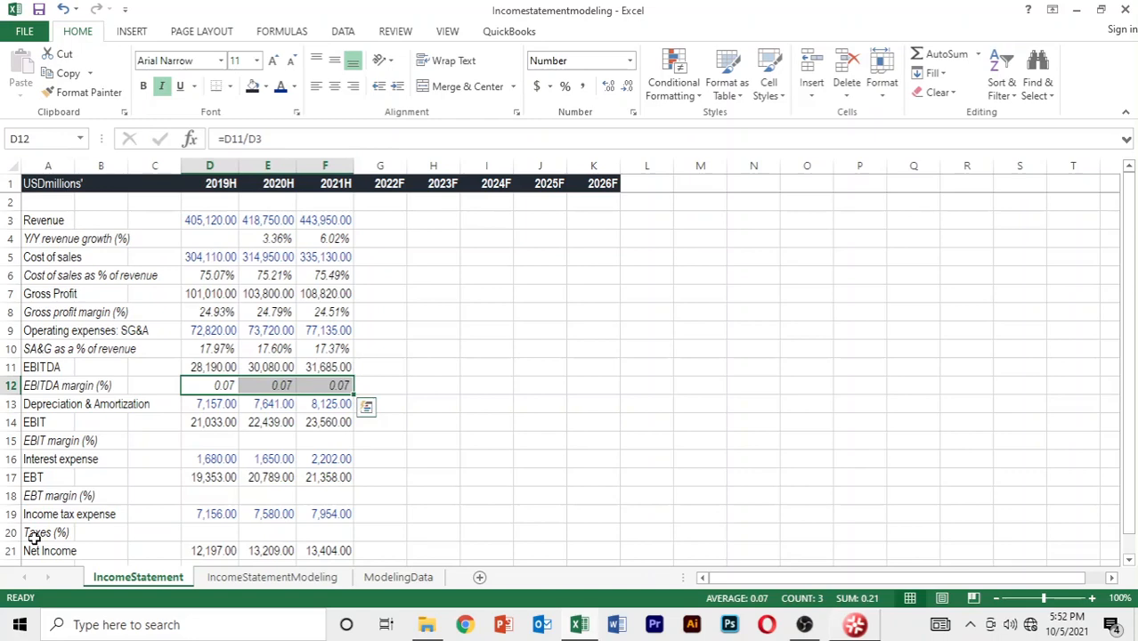
Format the EBITDA margins in D12:F12 as percentages with two decimal places.
key("alt+h")
key("p")
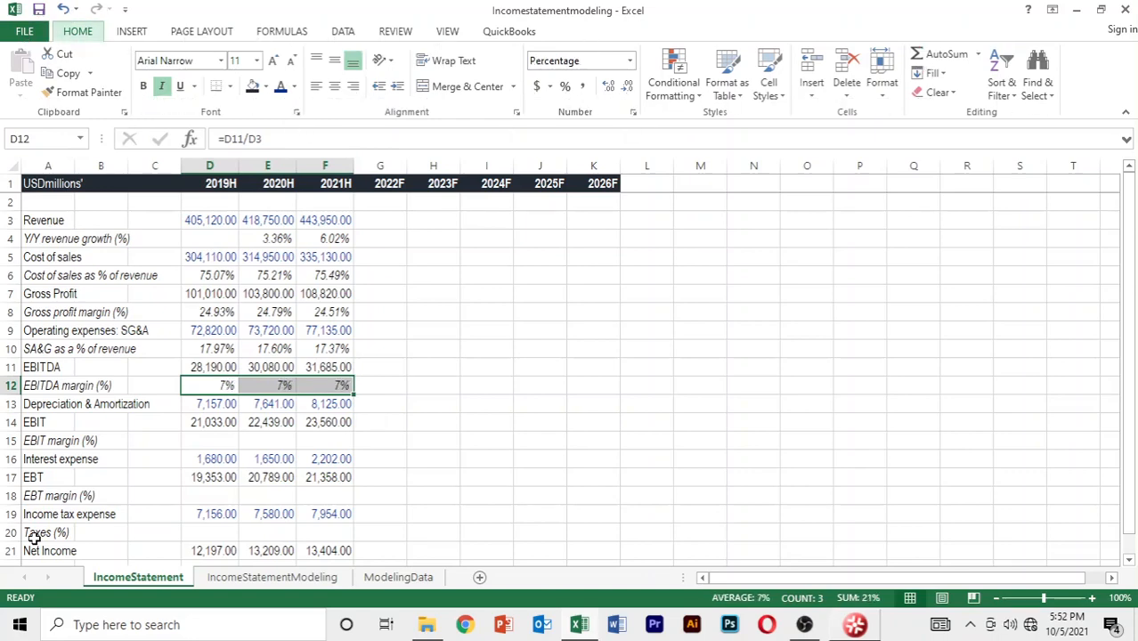
key("alt+h")
key("0")
key("0")
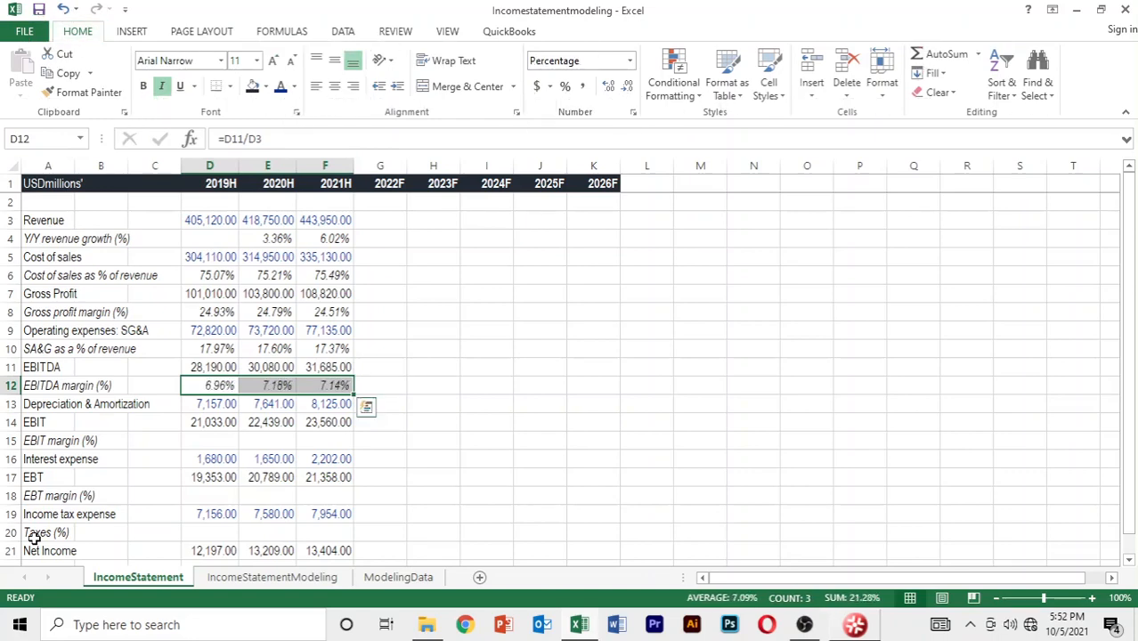
Calculate the 2019 EBIT margin in D15 as EBIT divided by revenue, =D14/D3.
key("Down")
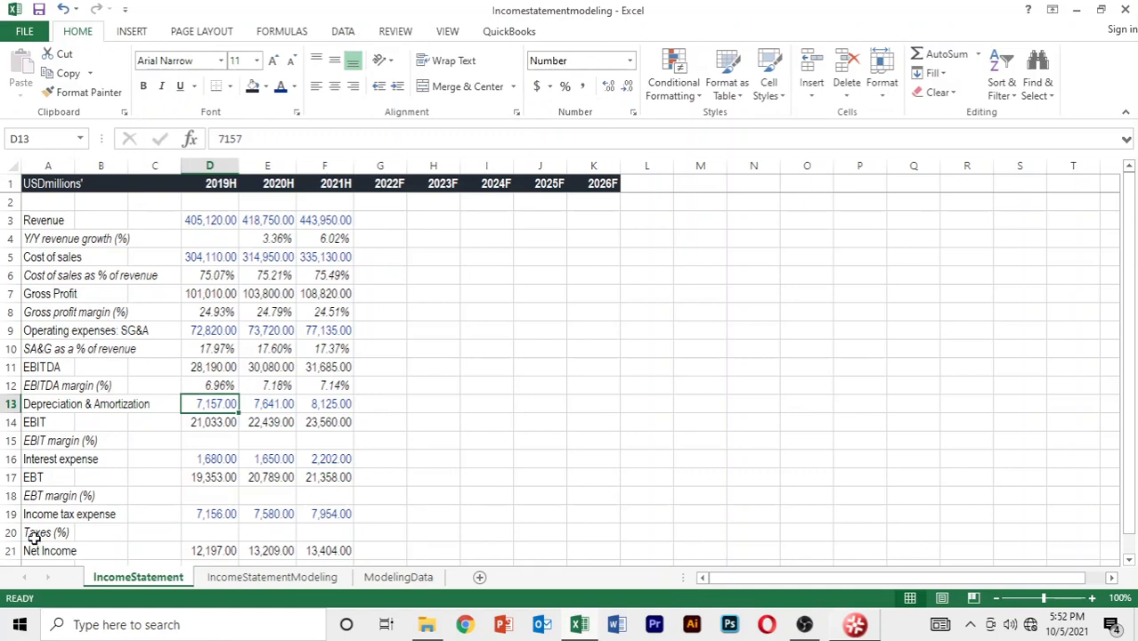
key("Down")
key("Down")
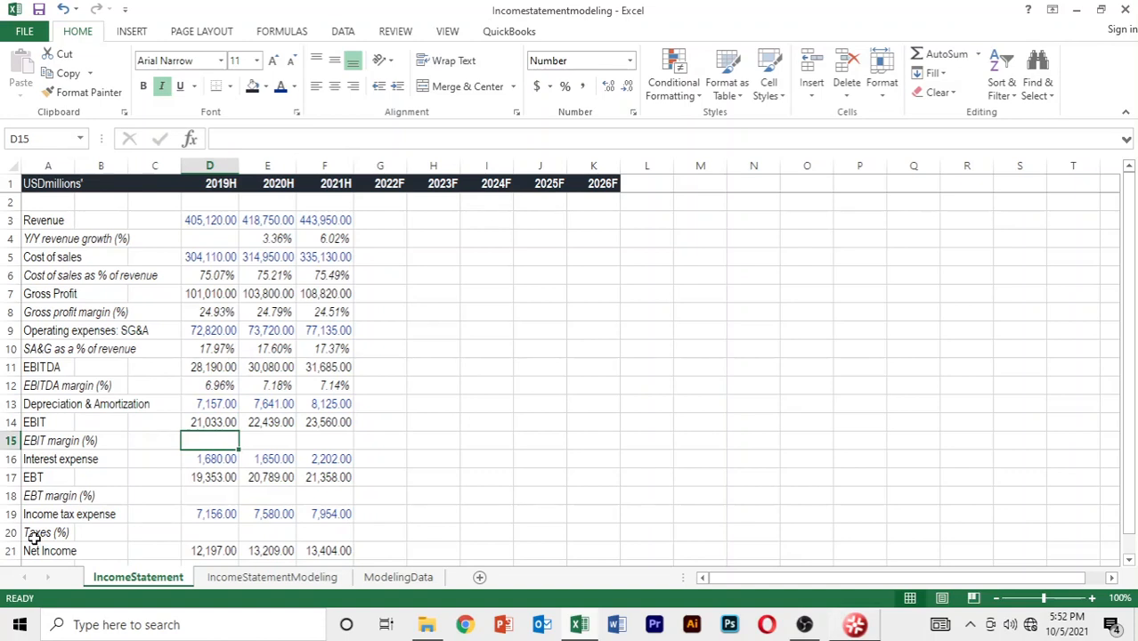
type("=")
key("Up")
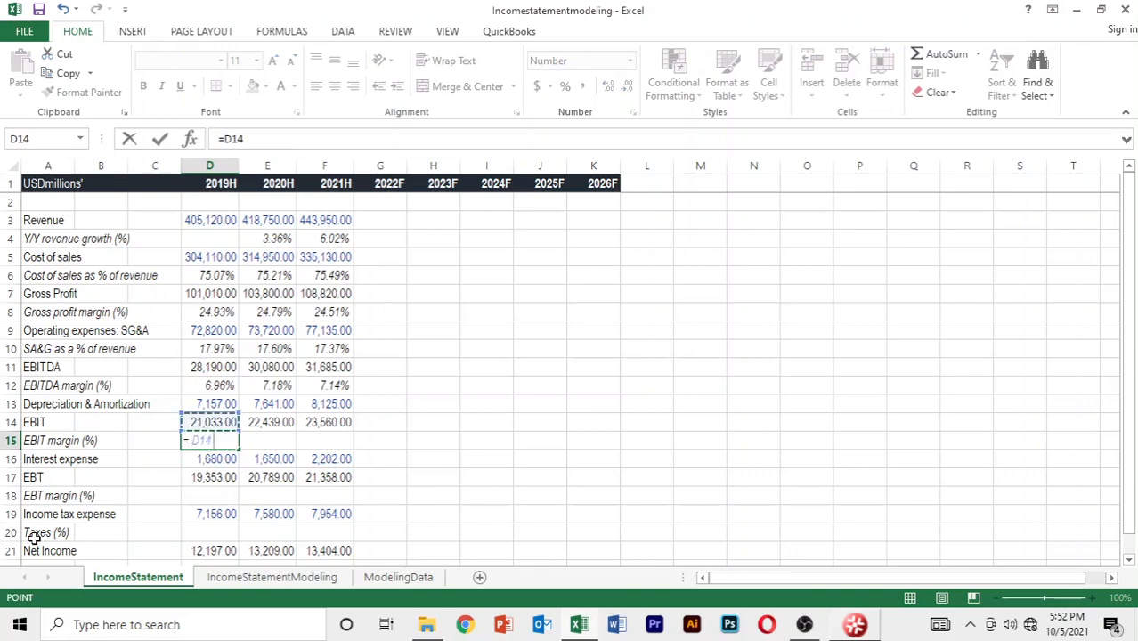
type("/")
key("Up")
key("Up")
key("Up")
key("Up")
key("Up")
key("Up")
key("Up")
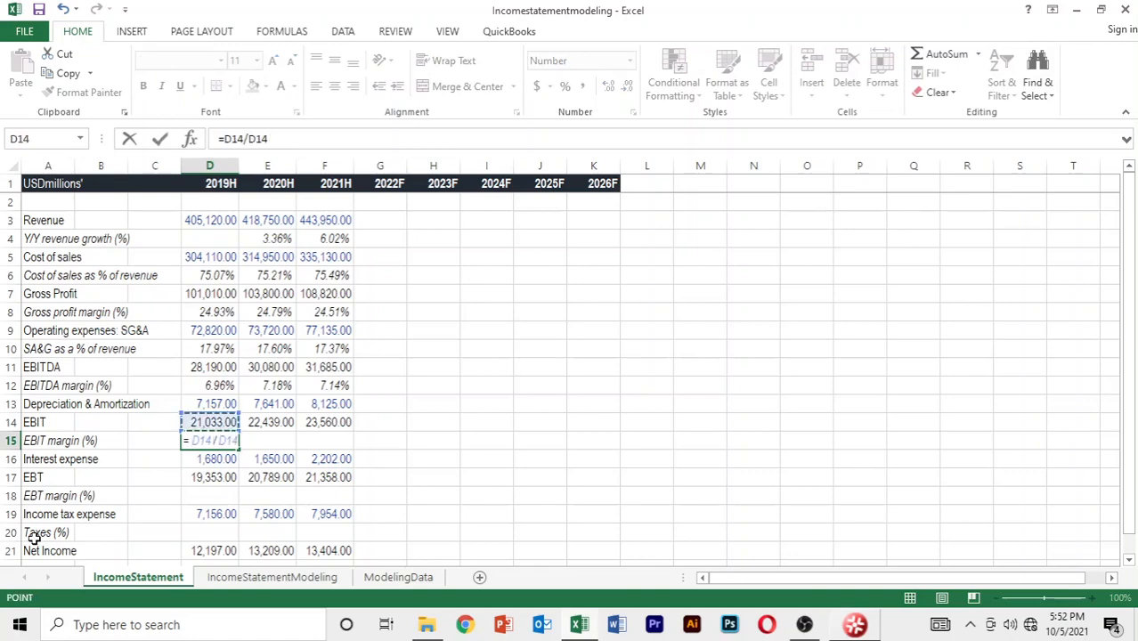
key("Up")
key("Up")
key("Up")
key("Up")
key("Up")
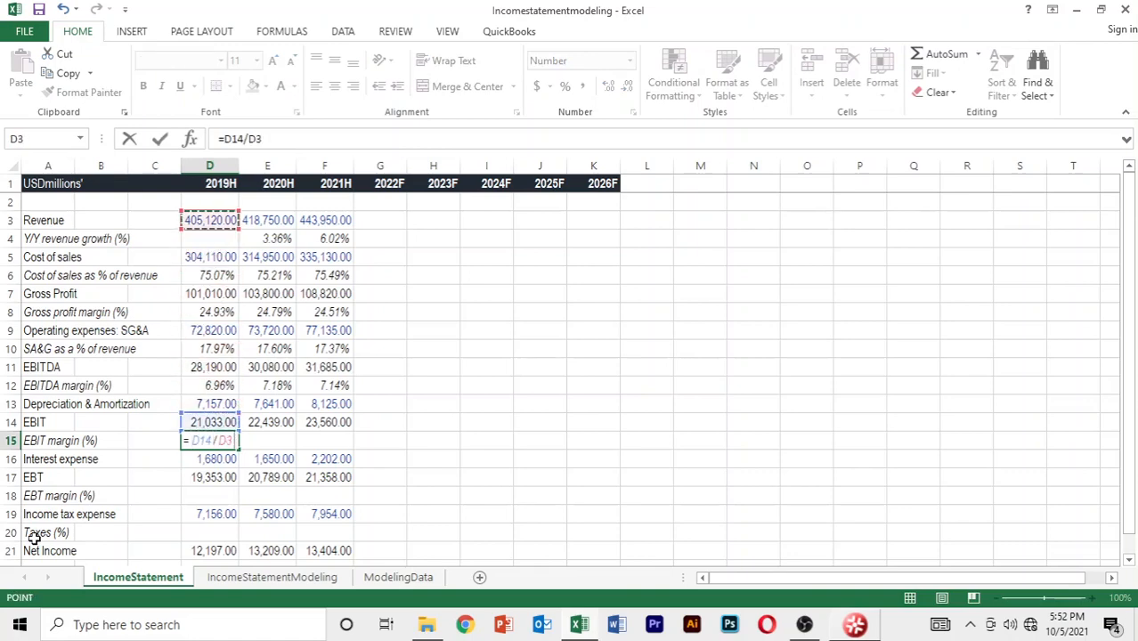
key("Return")
Fill the EBIT margin formula from D15 across to F15.
key("Up")
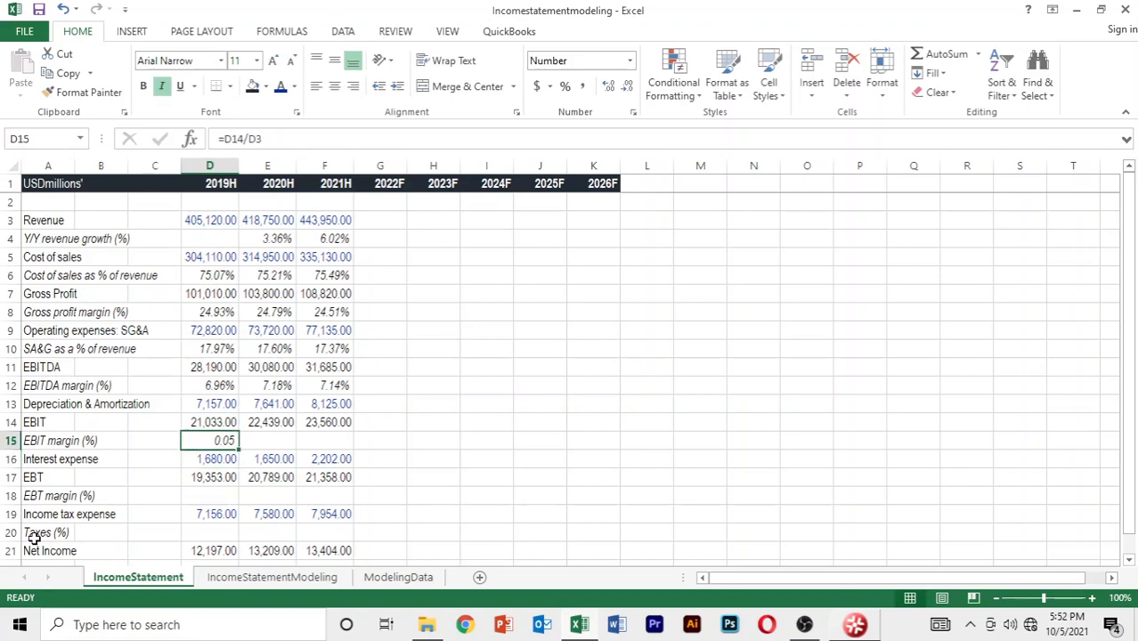
key("shift+Right")
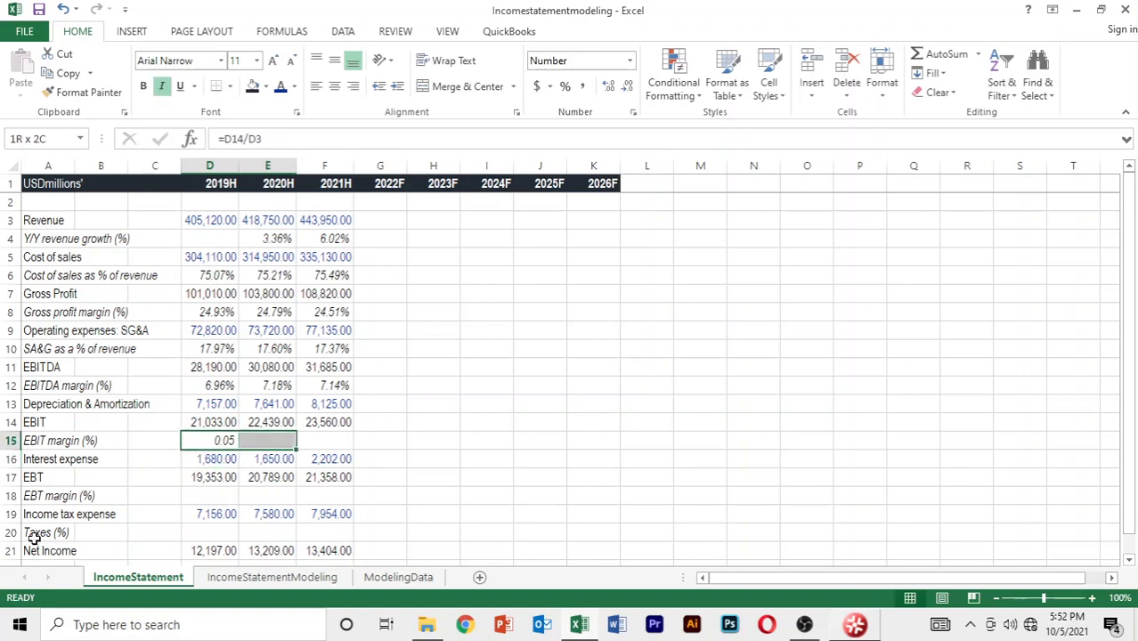
key("shift+Right")
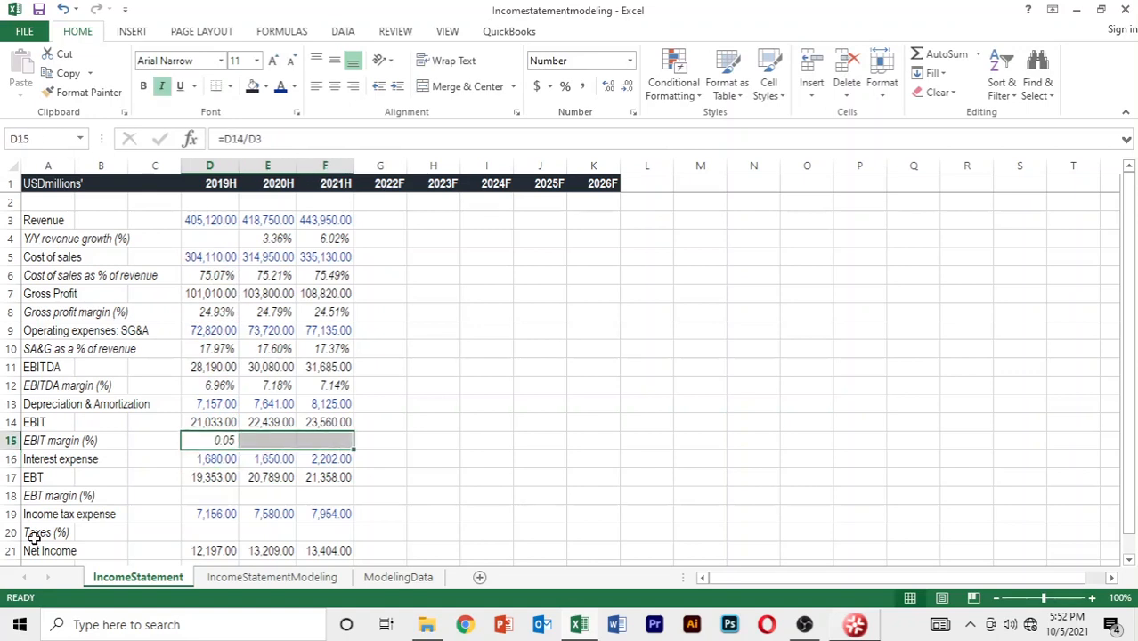
key("ctrl+r")
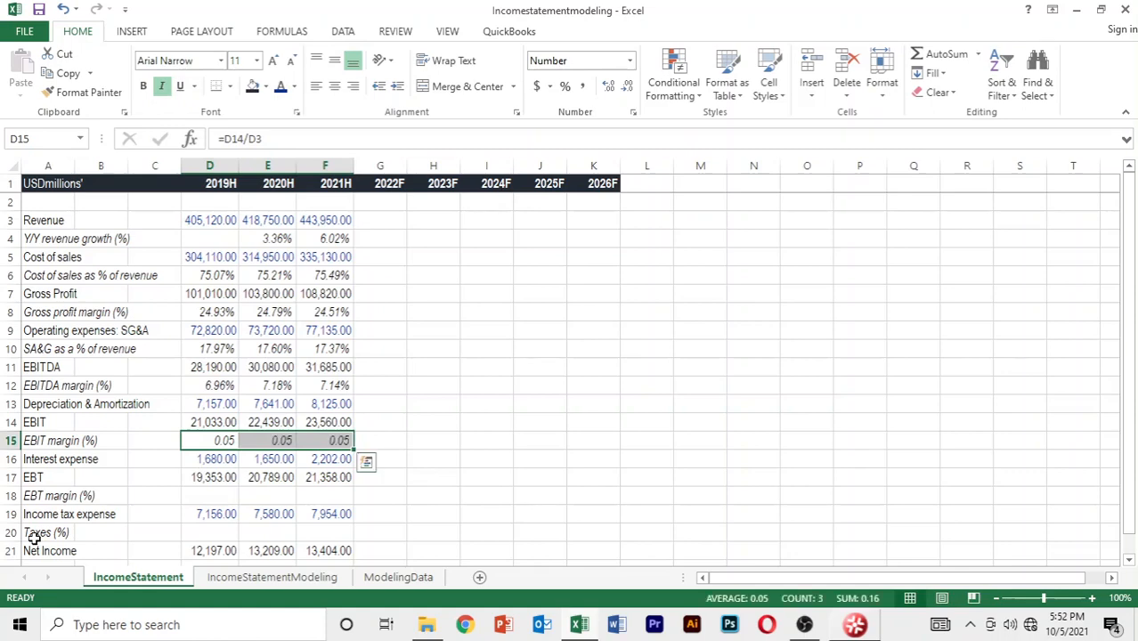
Format the EBIT margins in D15:F15 as percentages with two decimal places.
key("alt+h")
key("p")
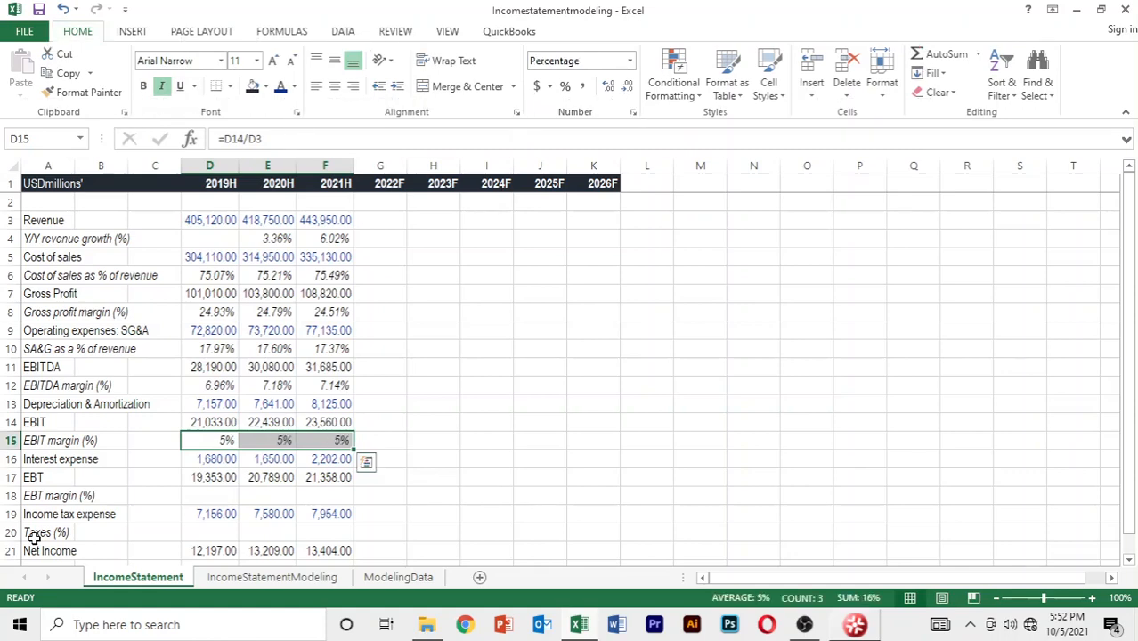
key("alt+h")
key("0")
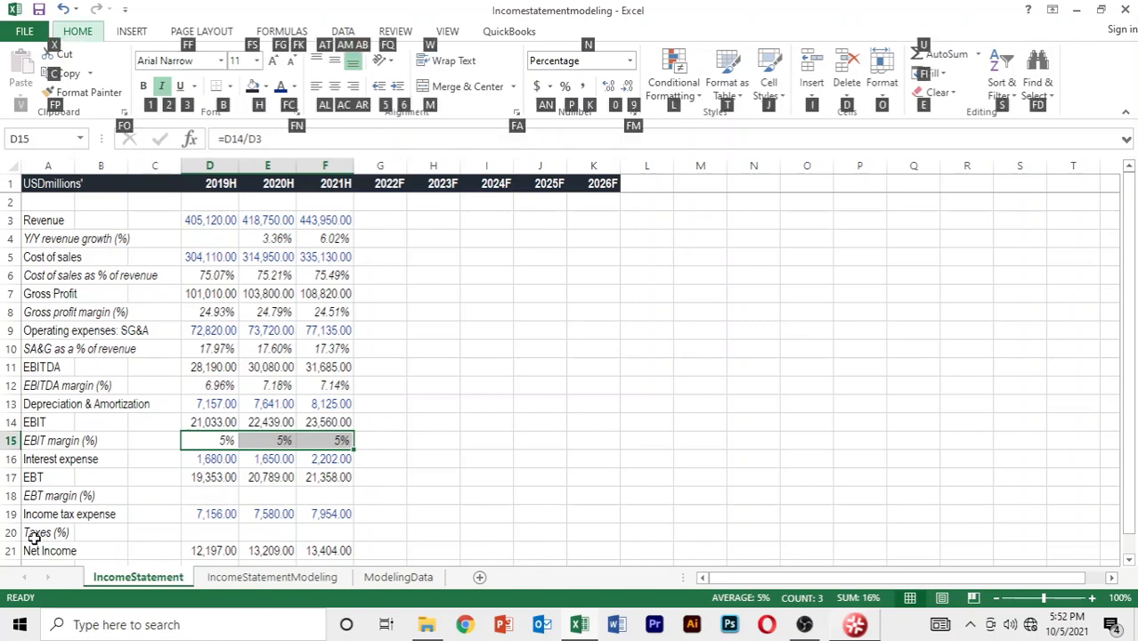
key("alt+h")
key("0")
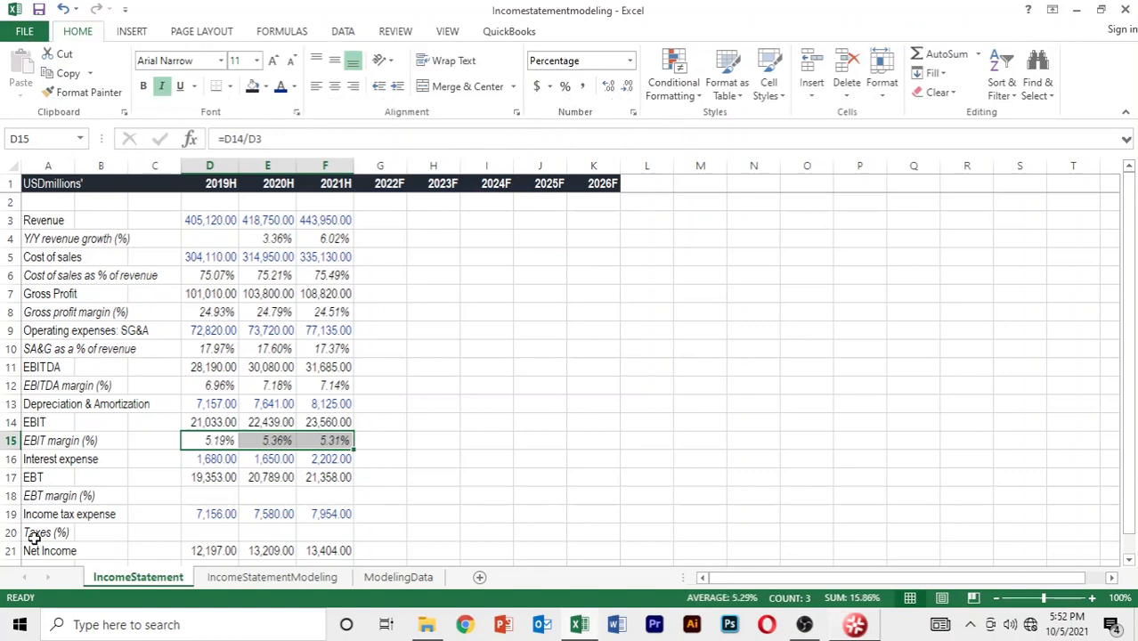
Calculate the 2019 EBT margin in D18 as EBT divided by revenue, =D17/D3.
key("Down")
key("Down")
key("Down")
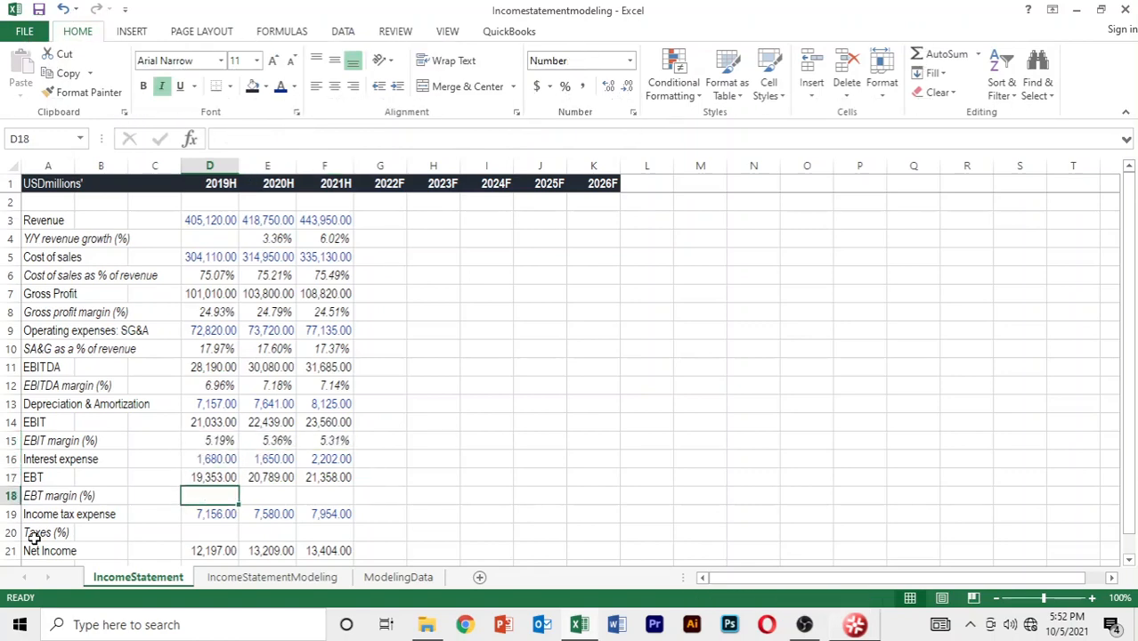
type("=")
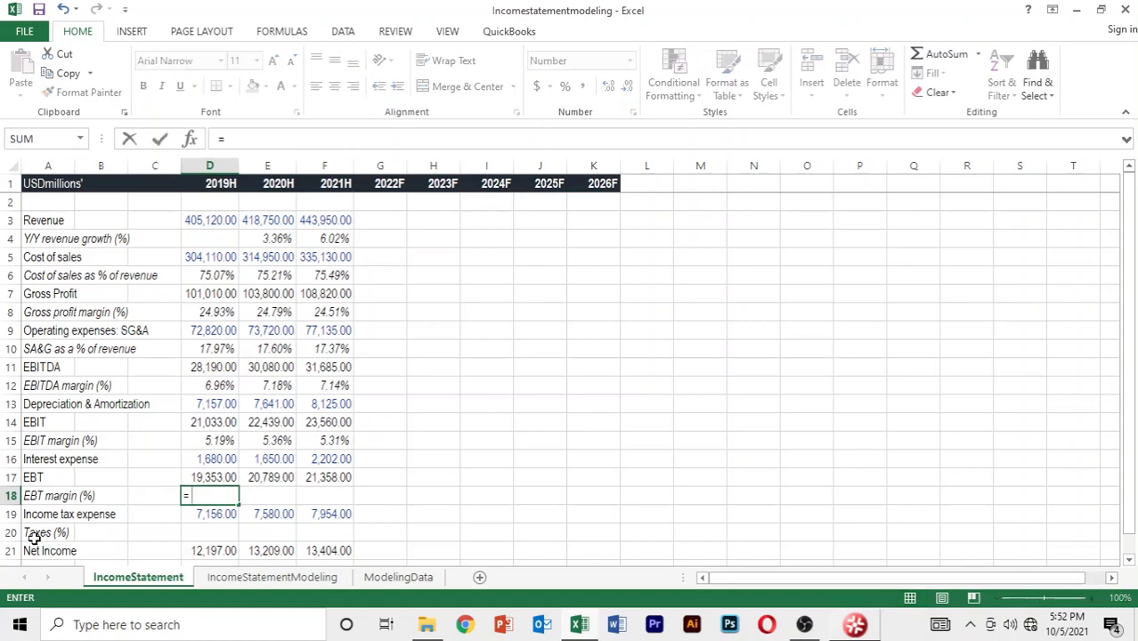
key("Up")
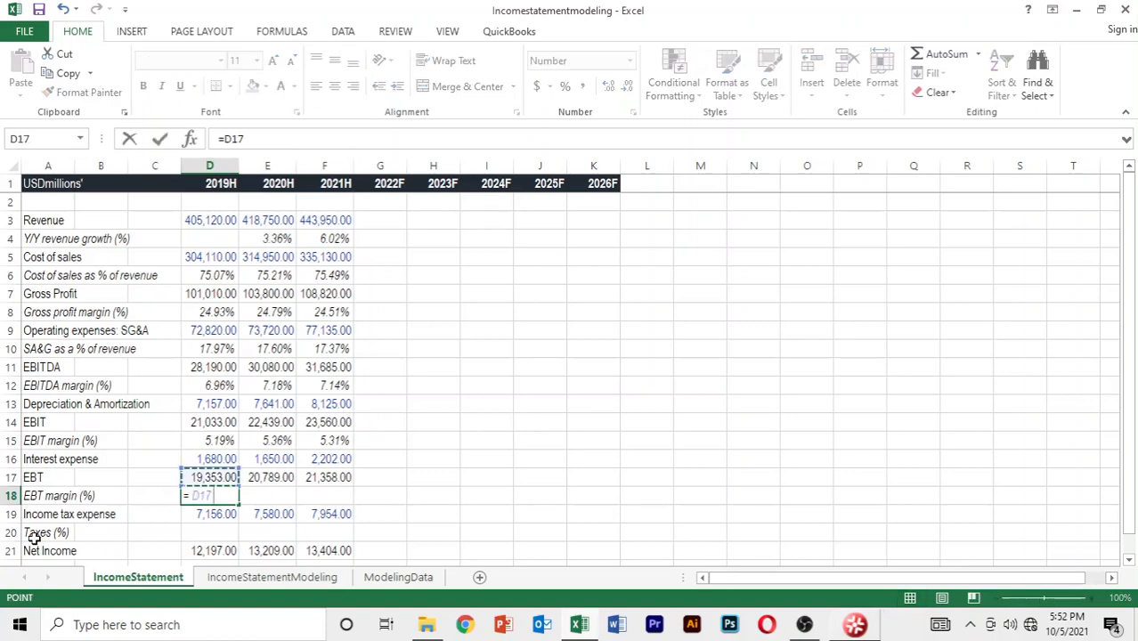
type("/")
key("Up")
key("Up")
key("Up")
key("Up")
key("Up")
key("Up")
key("Up")
key("Up")
key("Up")
key("Up")
key("Up")
key("Up")
key("Up")
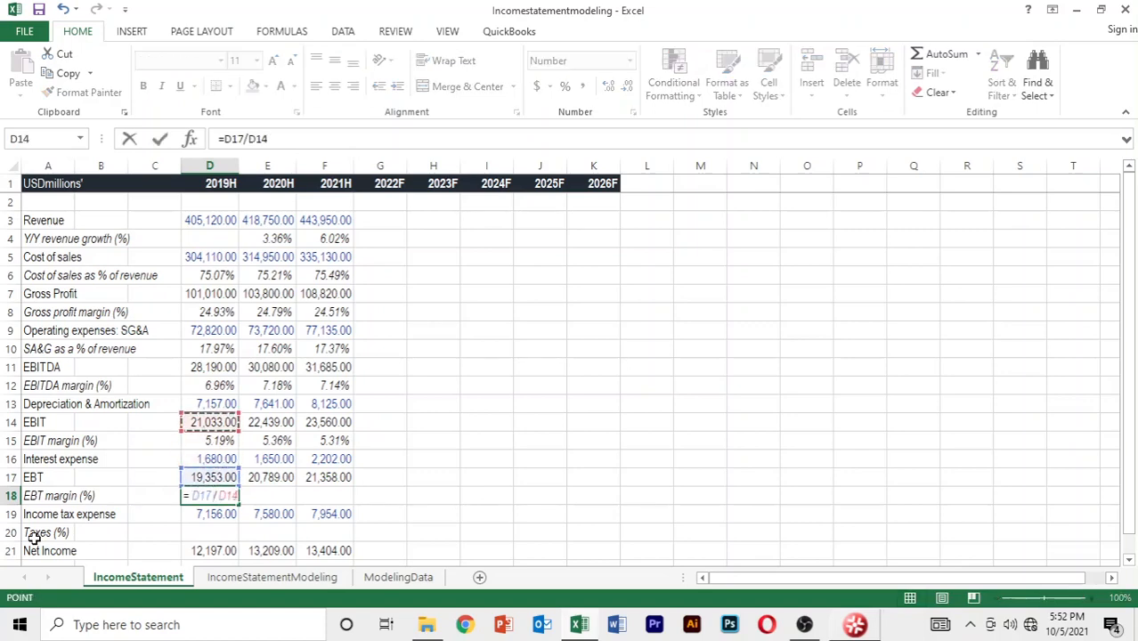
key("Up")
key("Up")
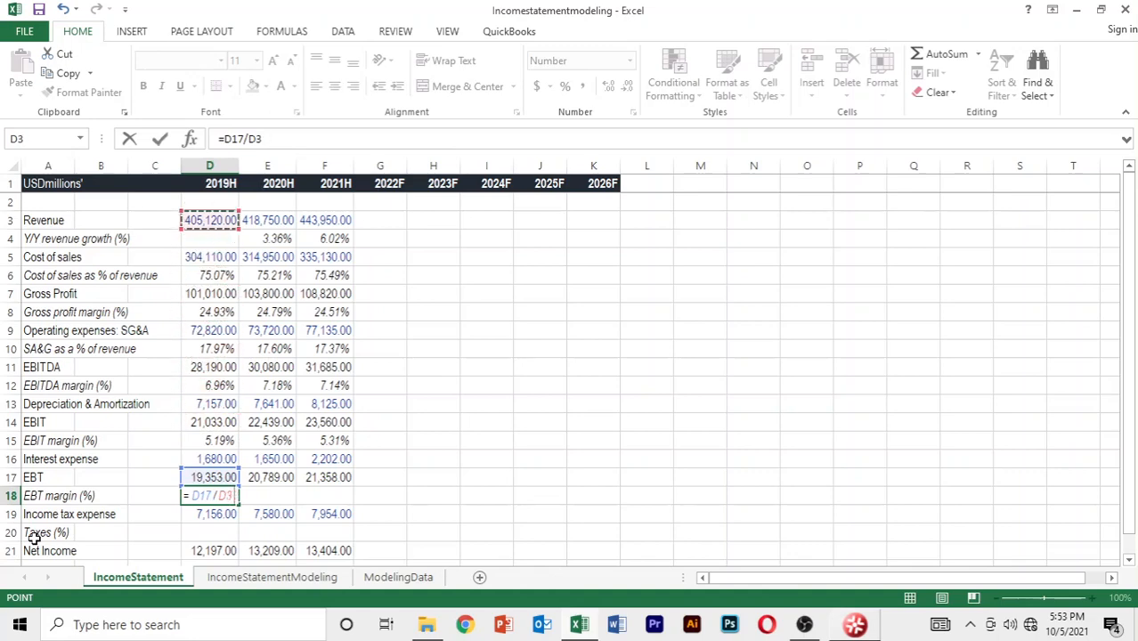
key("Return")
Fill the EBT margin formula from D18 across to F18.
key("Up")
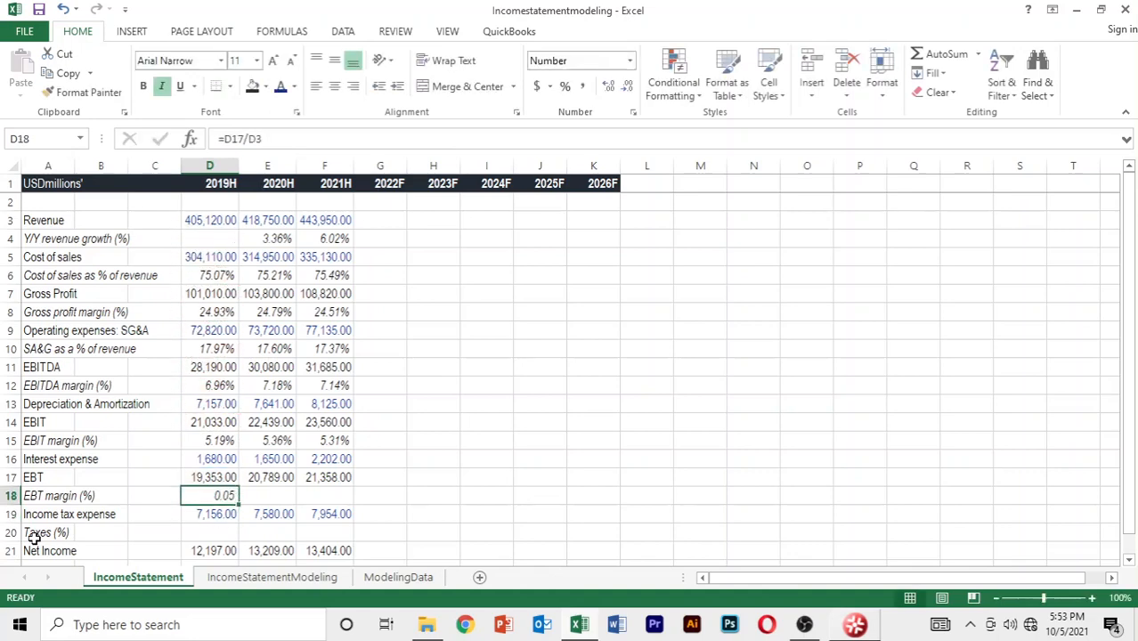
key("shift+Right")
key("shift+Right")
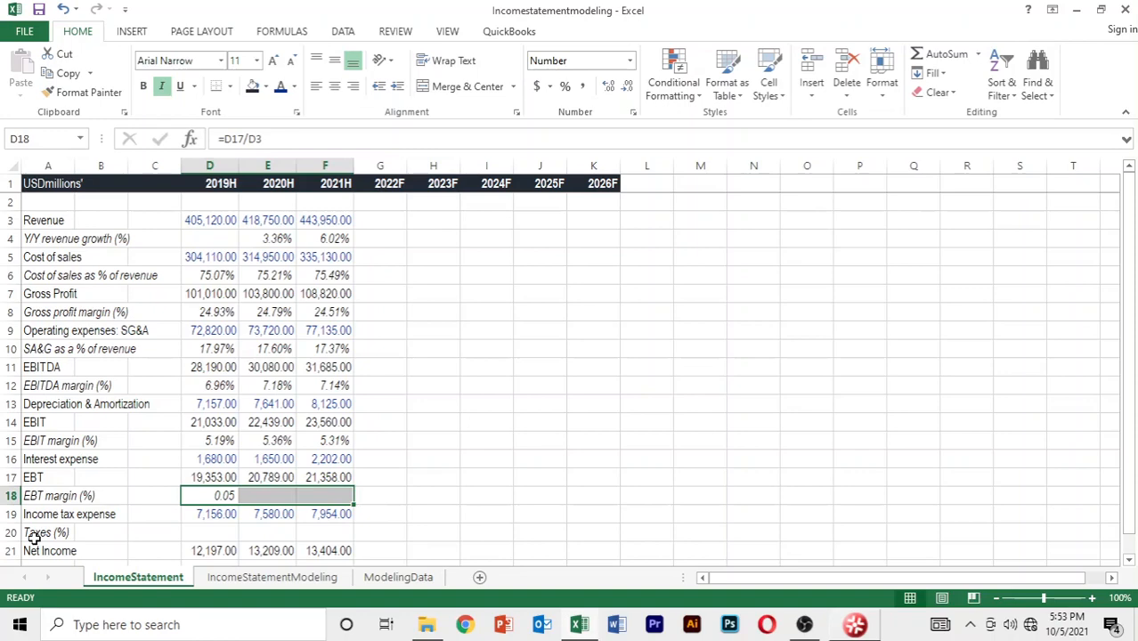
key("ctrl+r")
Format the EBT margins in D18:F18 as percentages with two decimal places.
key("alt")
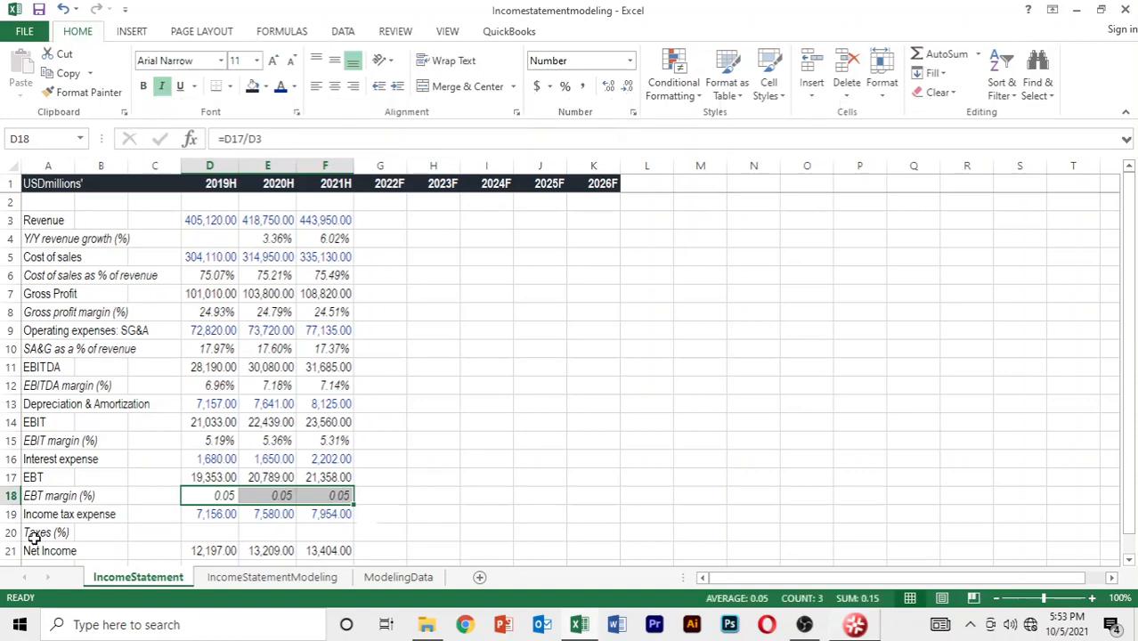
key("p")
key("0")
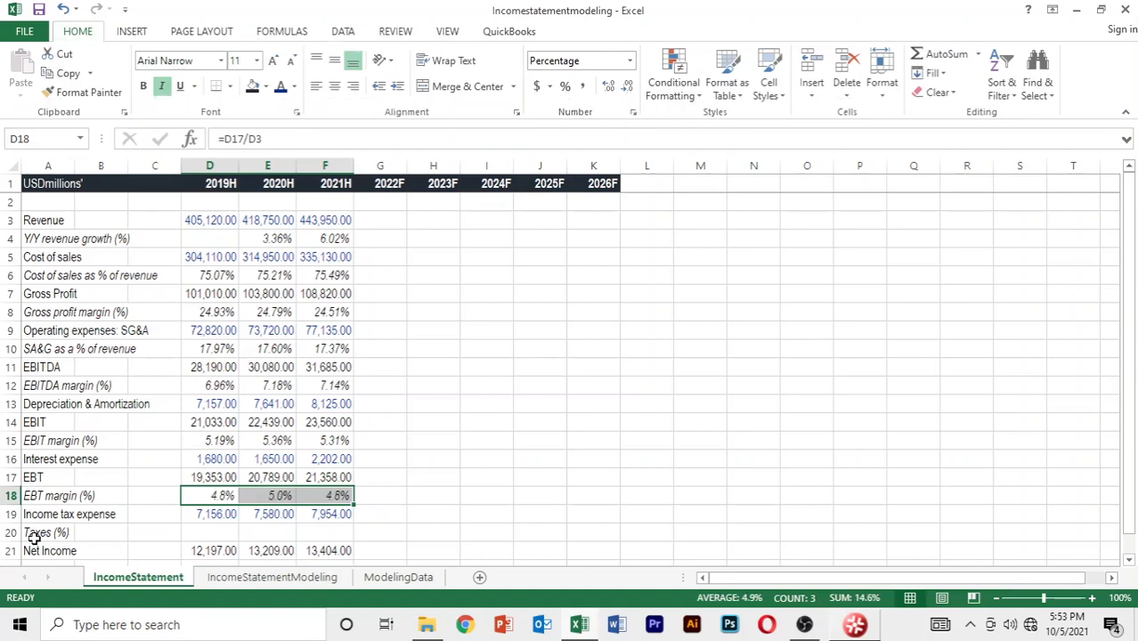
key("alt+h")
key("0")
Calculate the 2019 tax rate in D20 as income tax expense divided by EBT, =D19/D17.
key("Down")
key("Down")
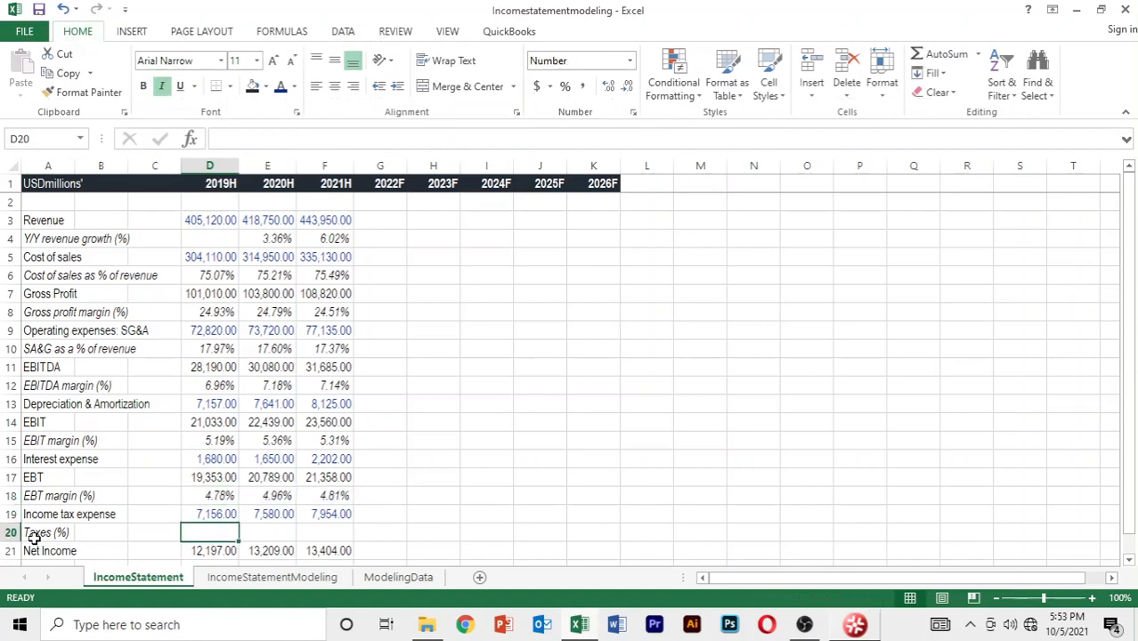
key("Down")
key("Up")
type("=")
key("Up")
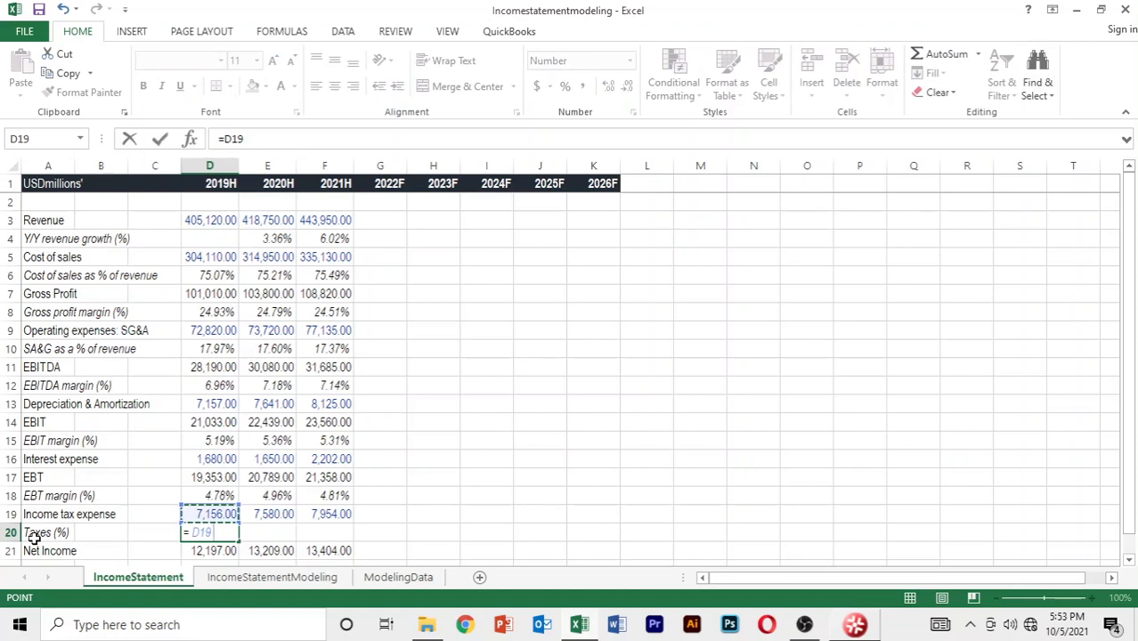
type("/")
key("Up")
key("Up")
key("Up")
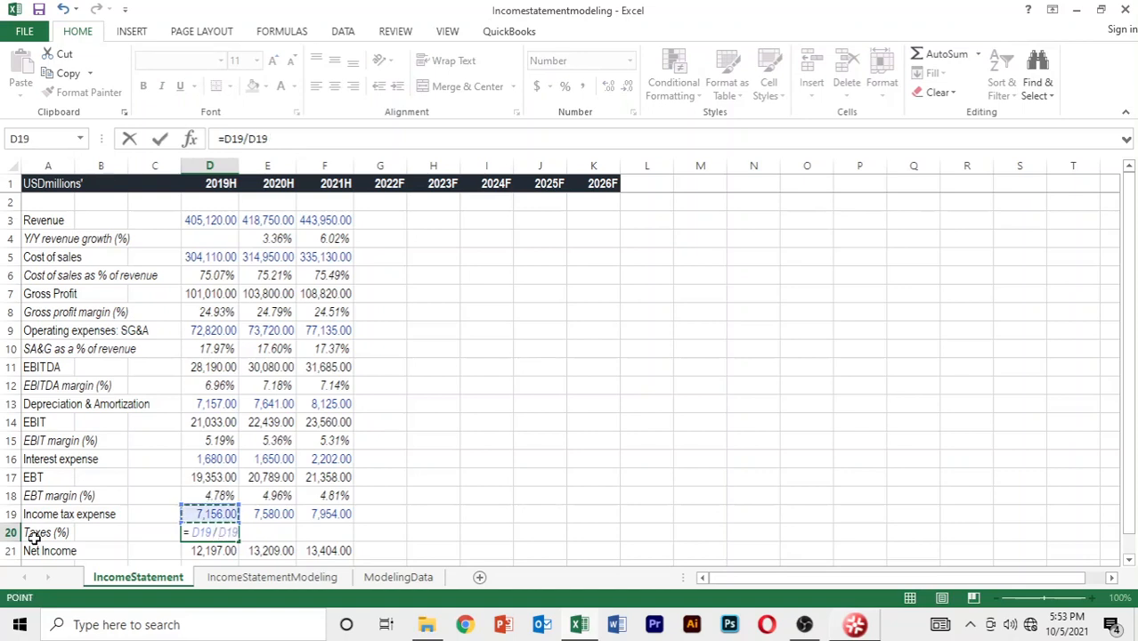
key("Return")
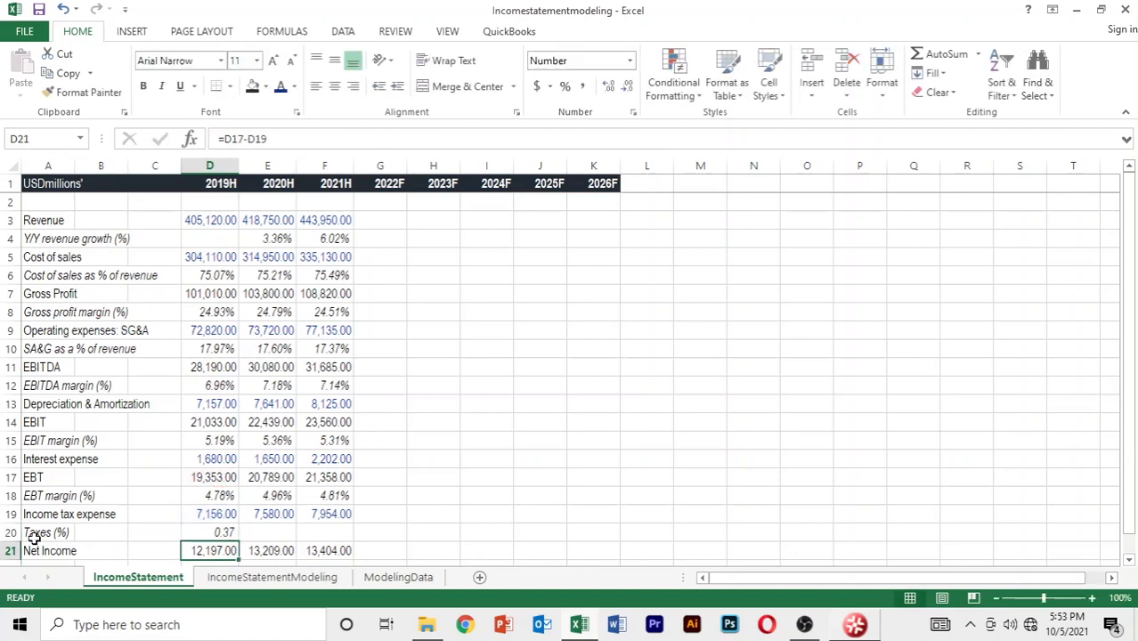
Fill the tax rate formula from D20 across to F20.
key("Up")
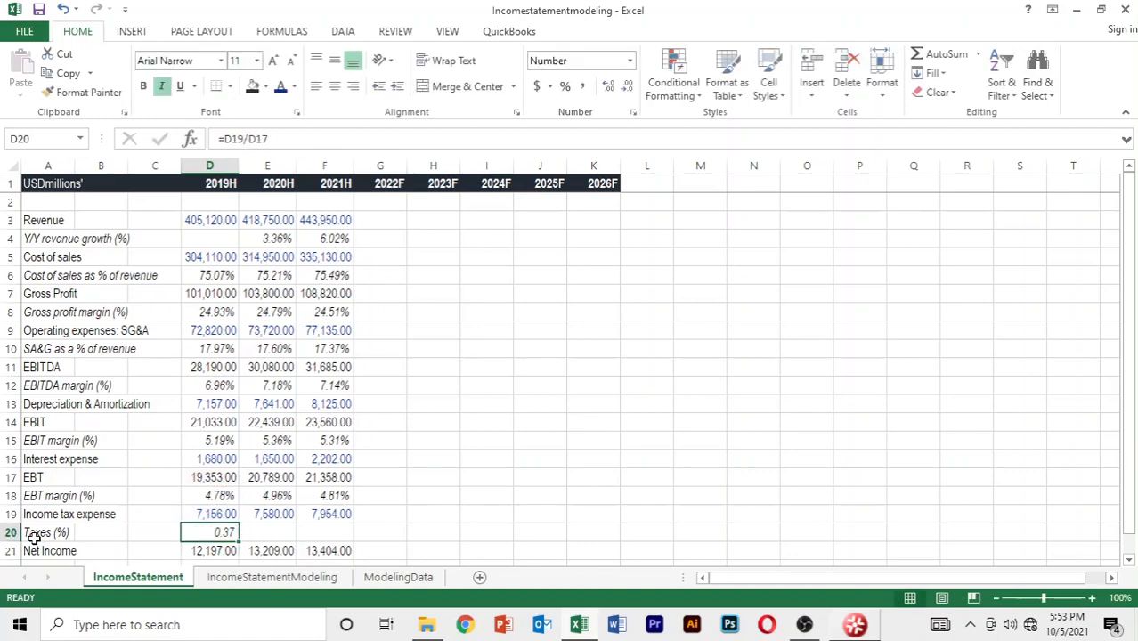
key("shift+Right")
key("shift+Right")
key("ctrl+r")
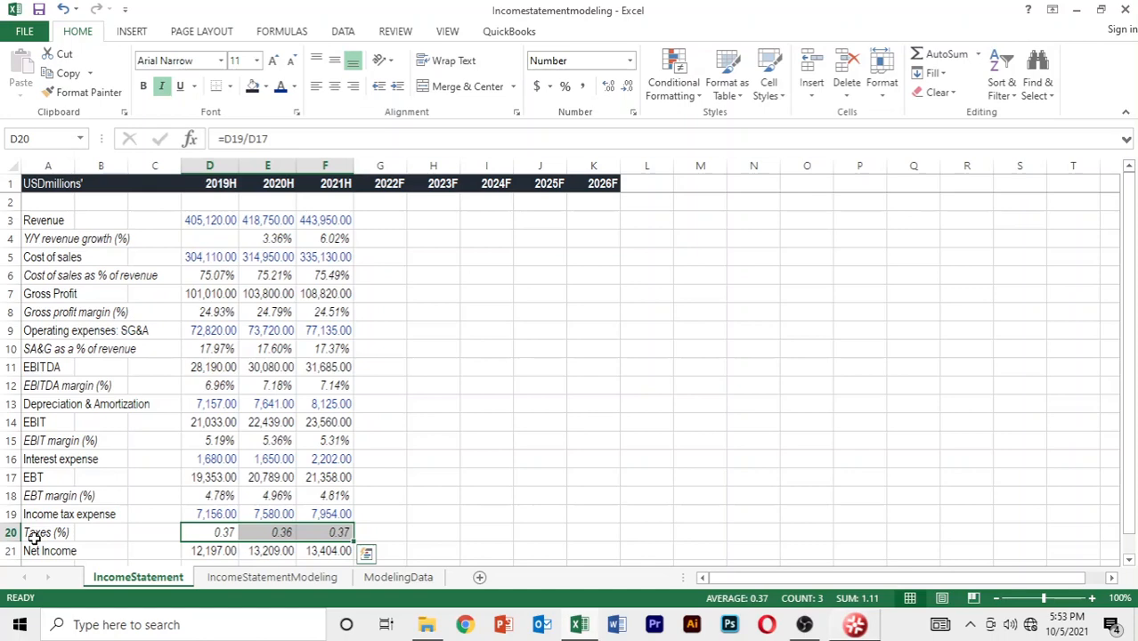
Format the tax rates in D20:F20 as percentages with two decimal places.
key("alt")
key("h")
key("p")
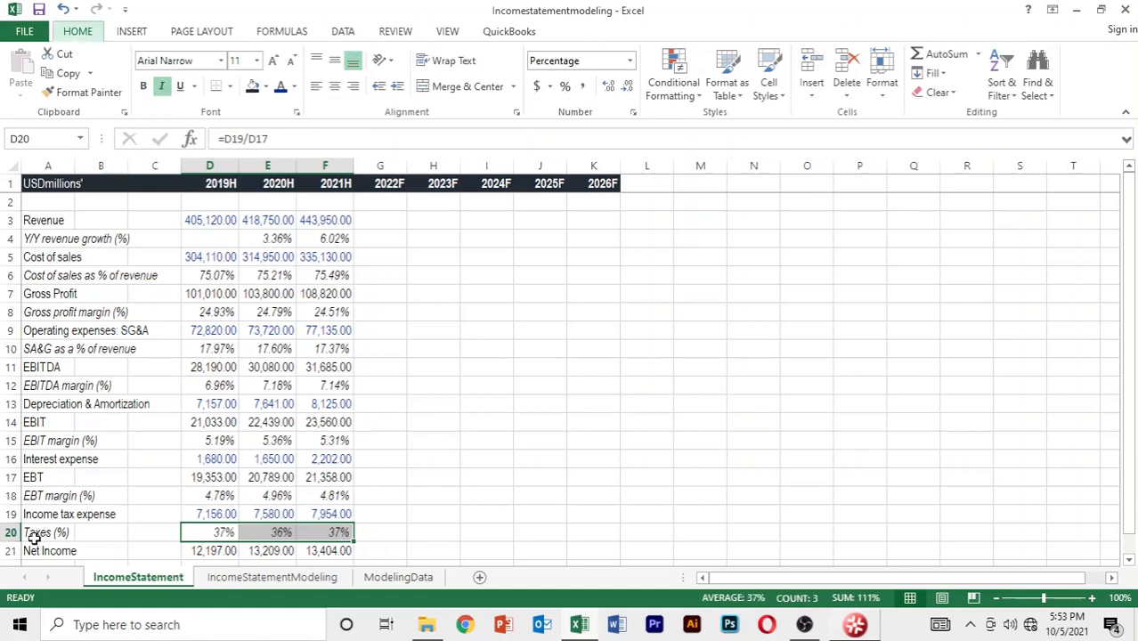
key("alt")
key("h")
key("0")
key("alt")
key("h")
key("0")
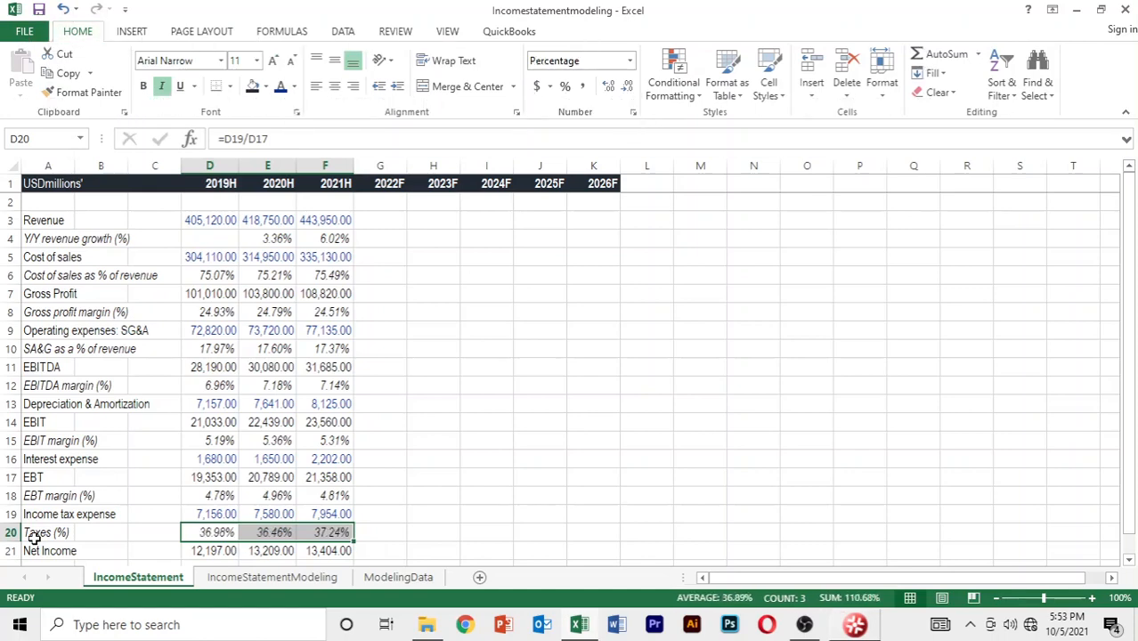
Review the completed historical figures and ratios in the 2019 column, from net income up to revenue growth.
key("Down")
key("Down")
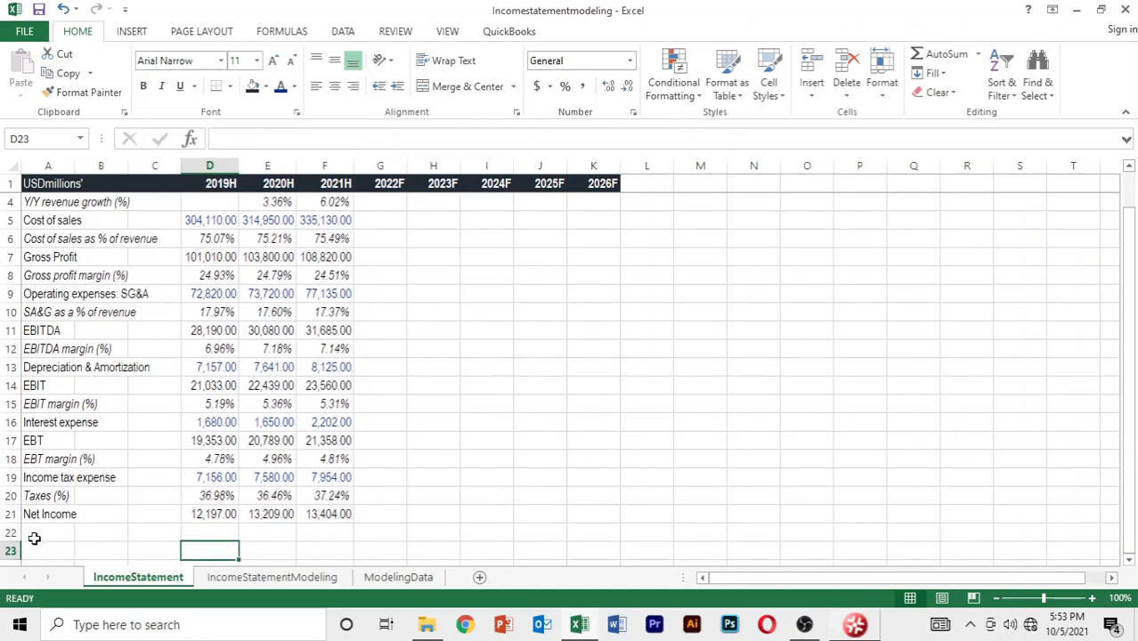
key("Up")
key("Up")
key("Up")
key("Up")
key("Up")
key("Up")
key("Up")
key("Up")
key("Up")
key("Up")
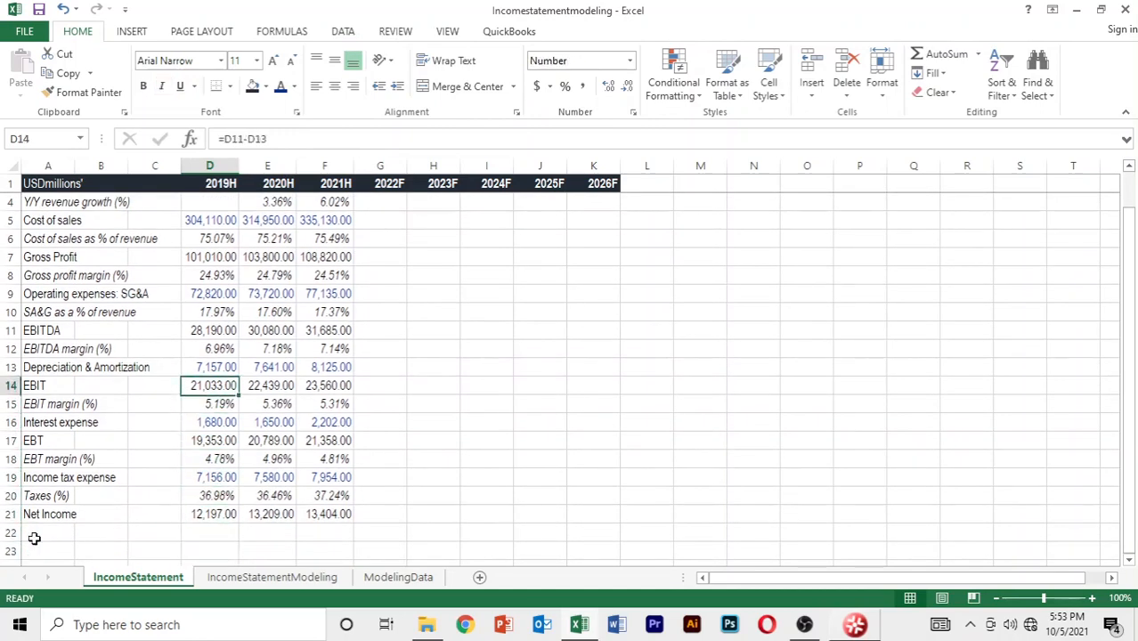
key("Up")
key("Up")
key("Up")
key("Up")
key("Up")
key("Up")
key("Up")
key("Up")
key("Up")
key("Up")
key("Up")
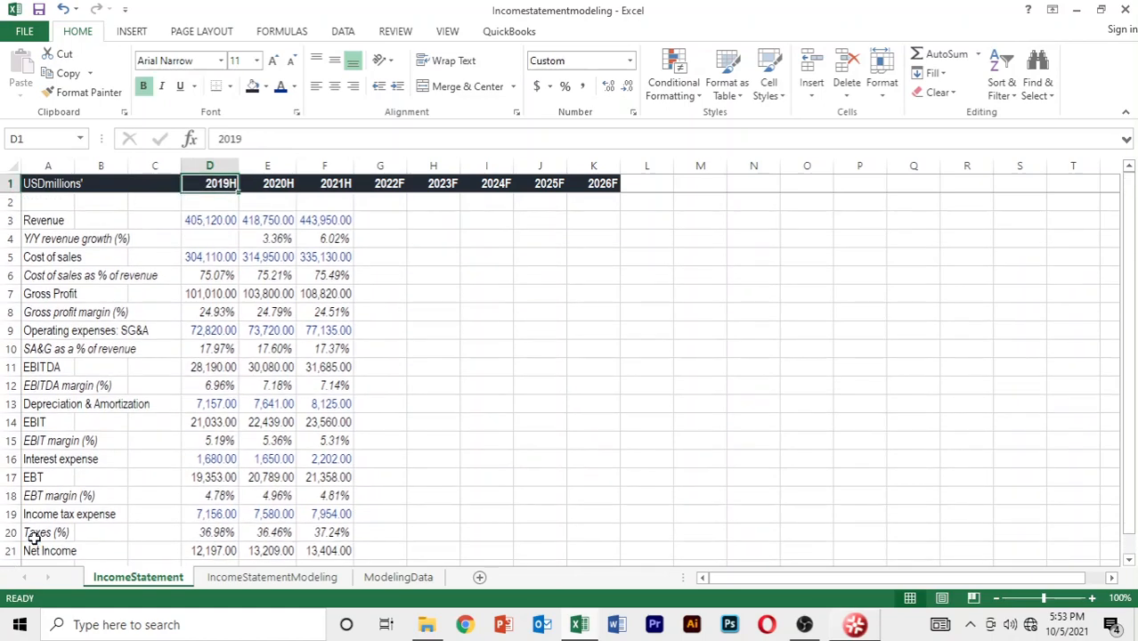
key("Down")
key("Down")
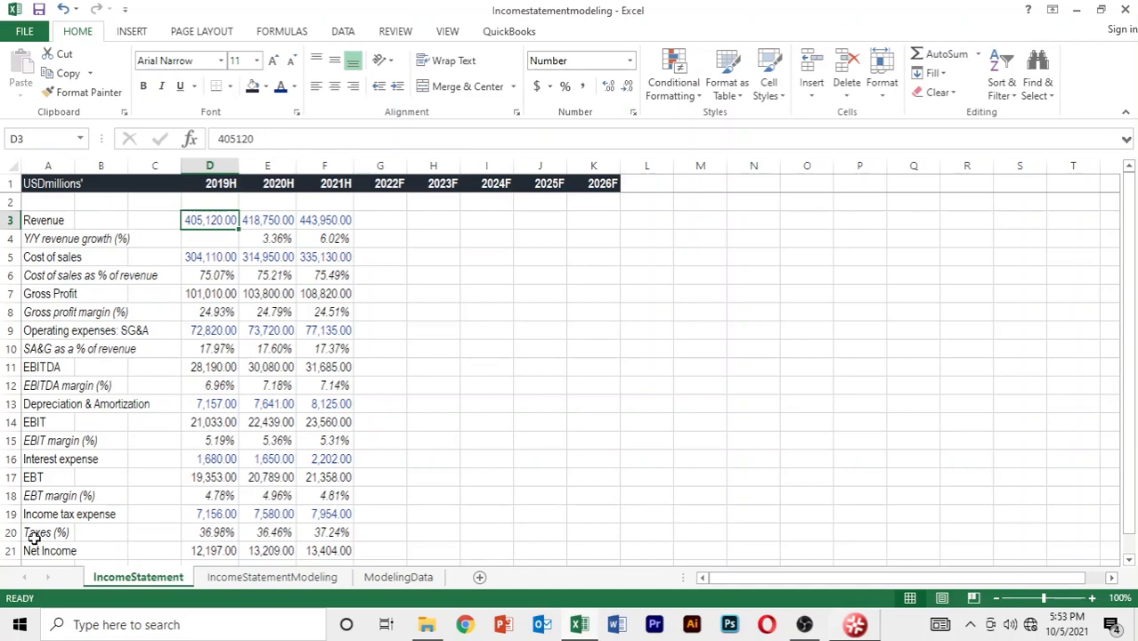
key("Down")
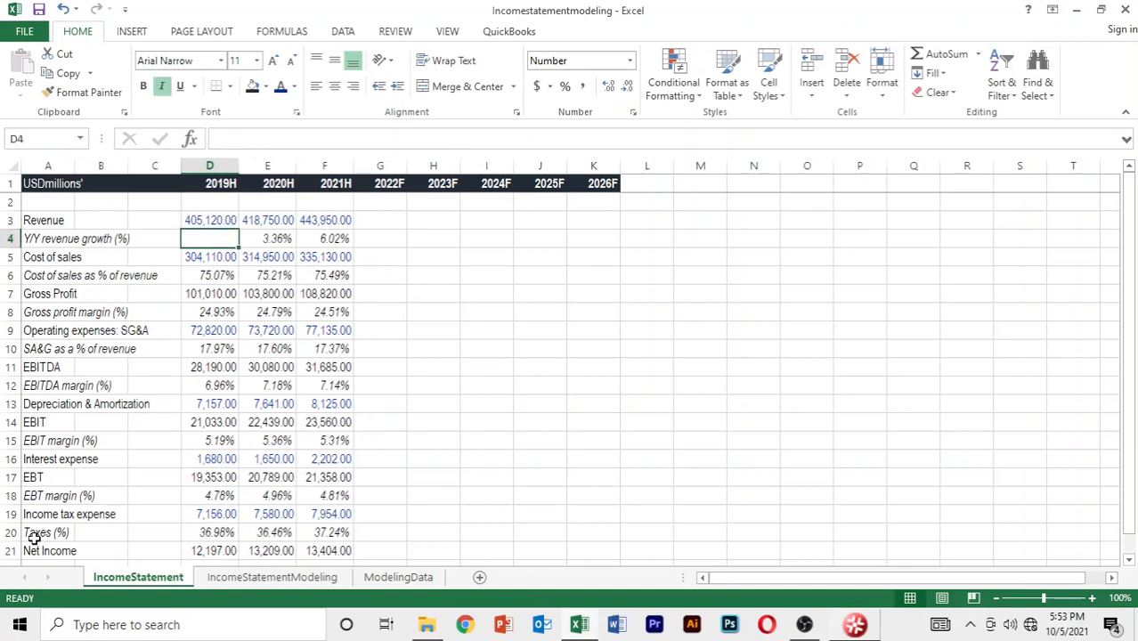
key("Down")
key("Down")
key("Down")
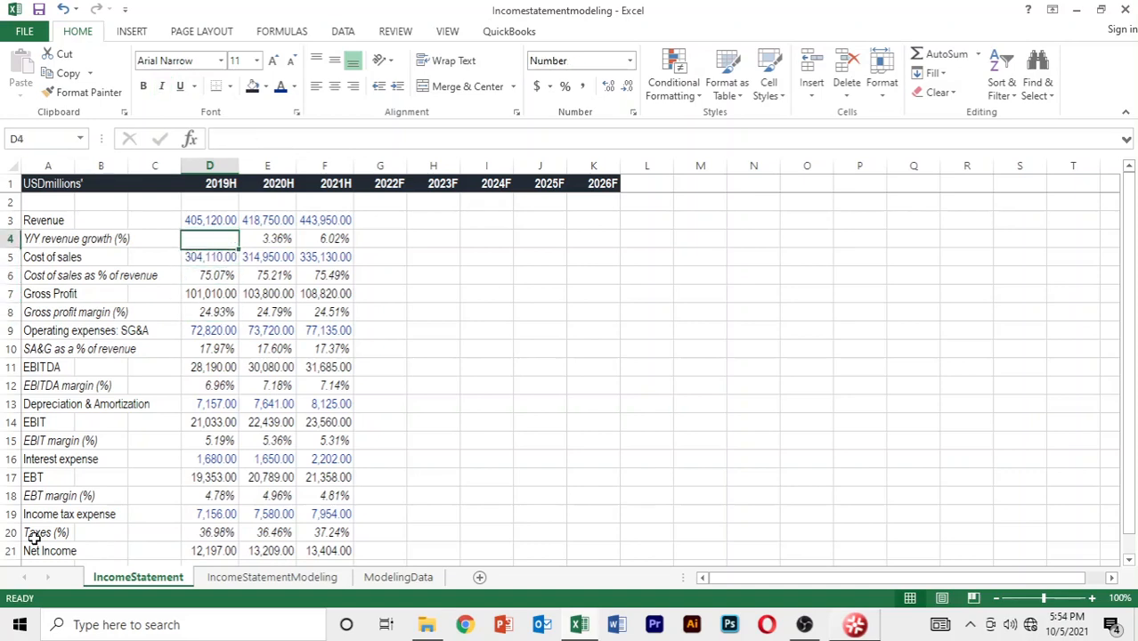
Enter 6.02 as the 2022 forecast year-on-year revenue growth in G4.
key("Right")
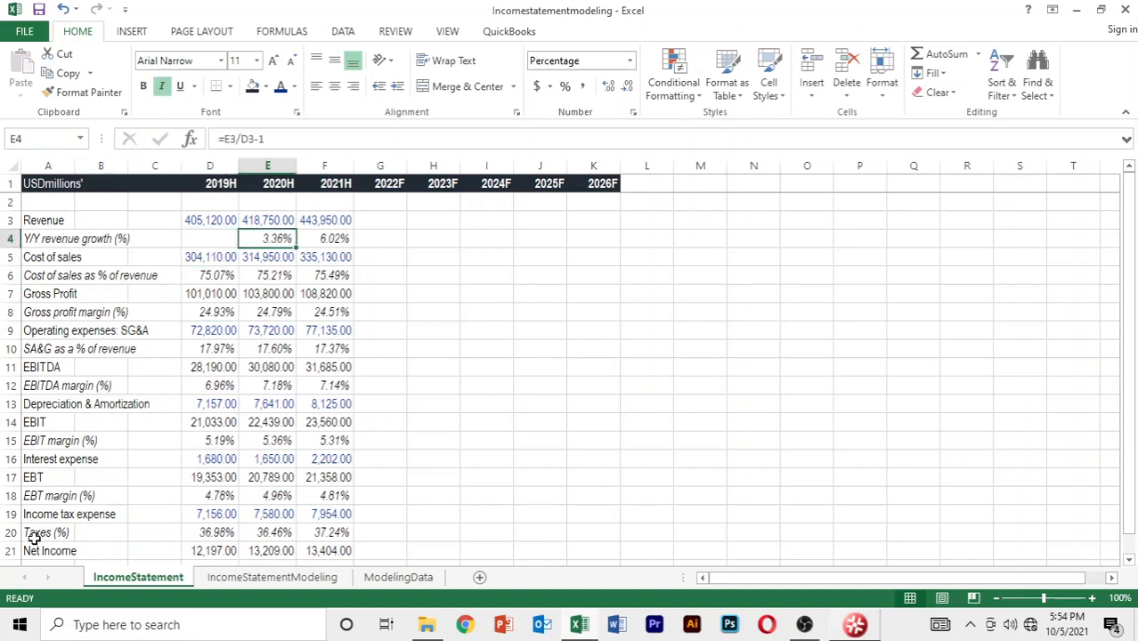
key("Right")
key("Up")
key("Right")
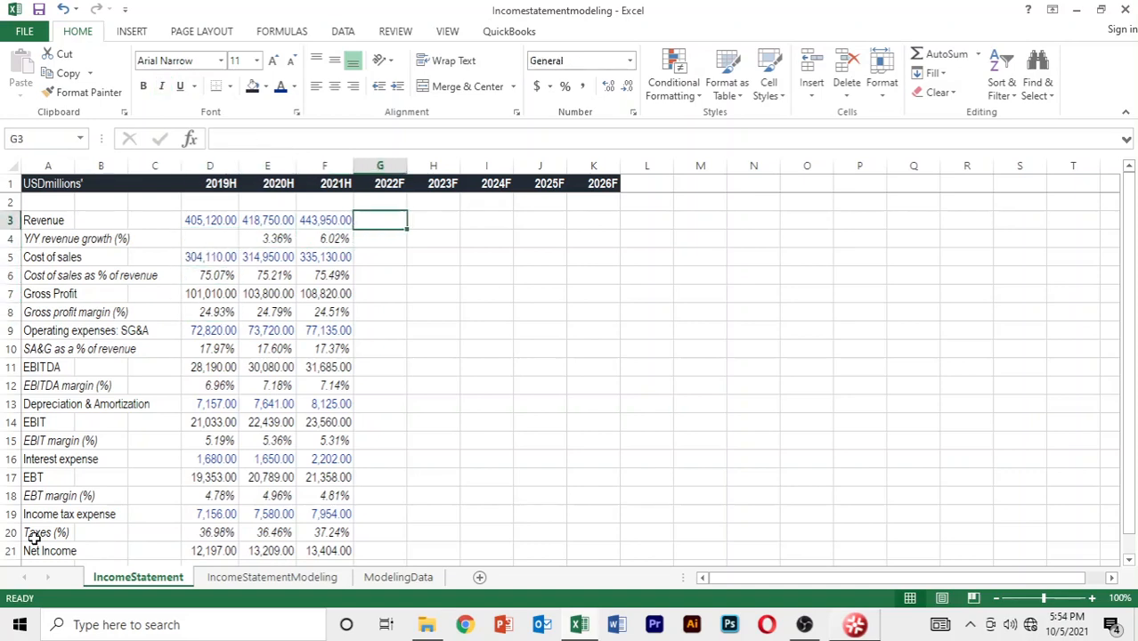
key("Down")
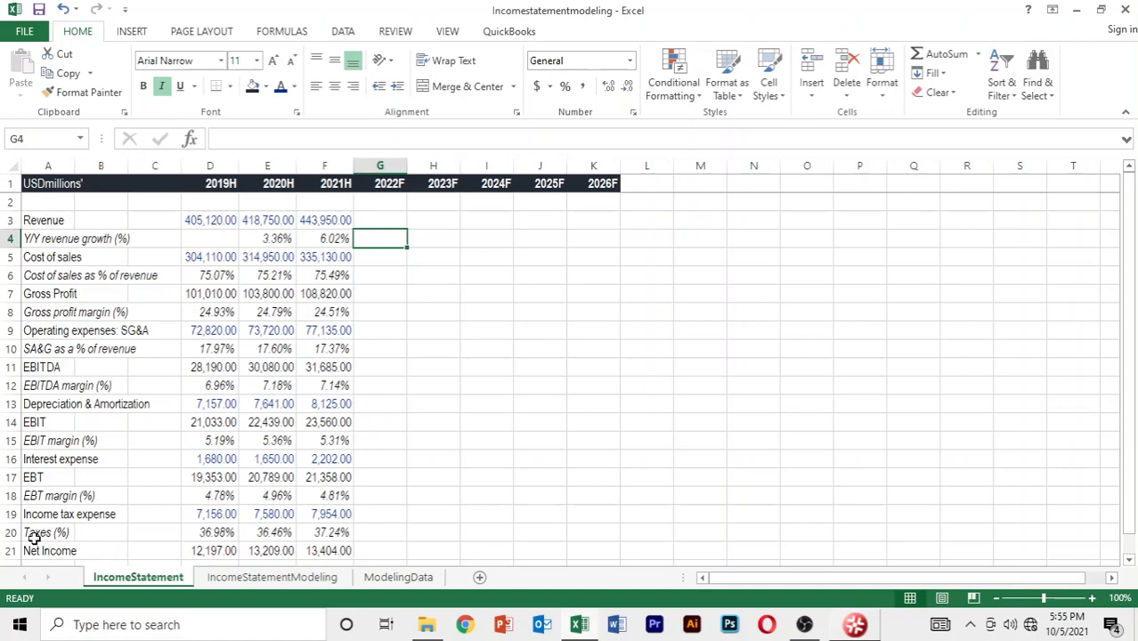
type("60.")
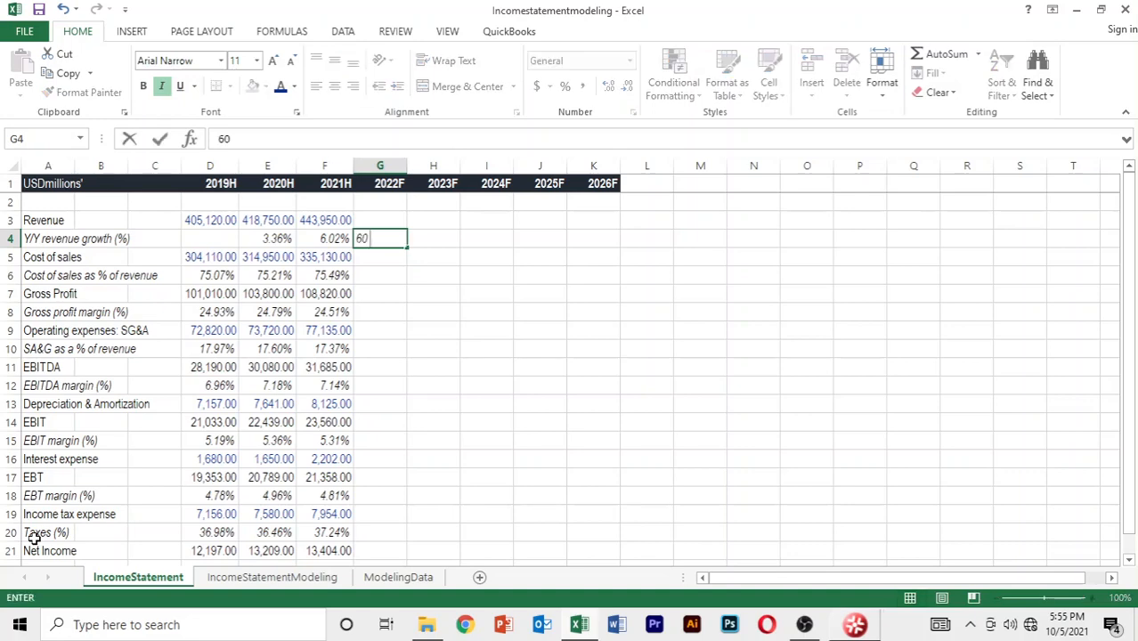
key("BackSpace")
key("BackSpace")
type("6")
key("BackSpace")
key("BackSpace")
type("6.02")
key("Return")
key("Up")
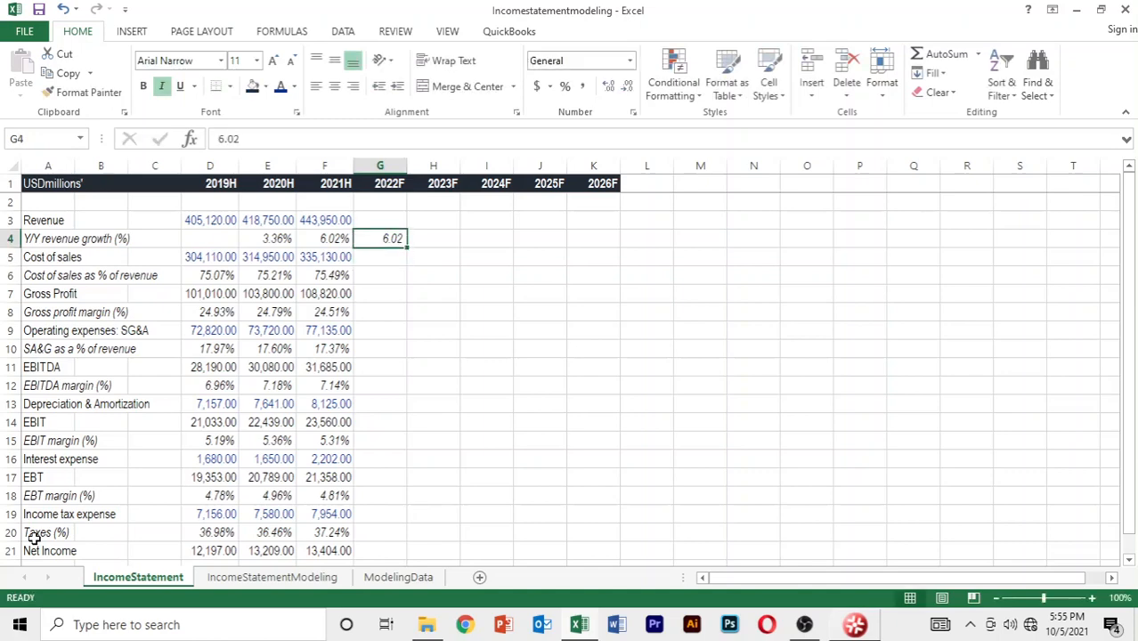
Replace the 2022 forecast revenue growth in G4 with 0.602.
key("alt+h")
key("p")
key("ctrl+z")
key("Delete")
type("0.")
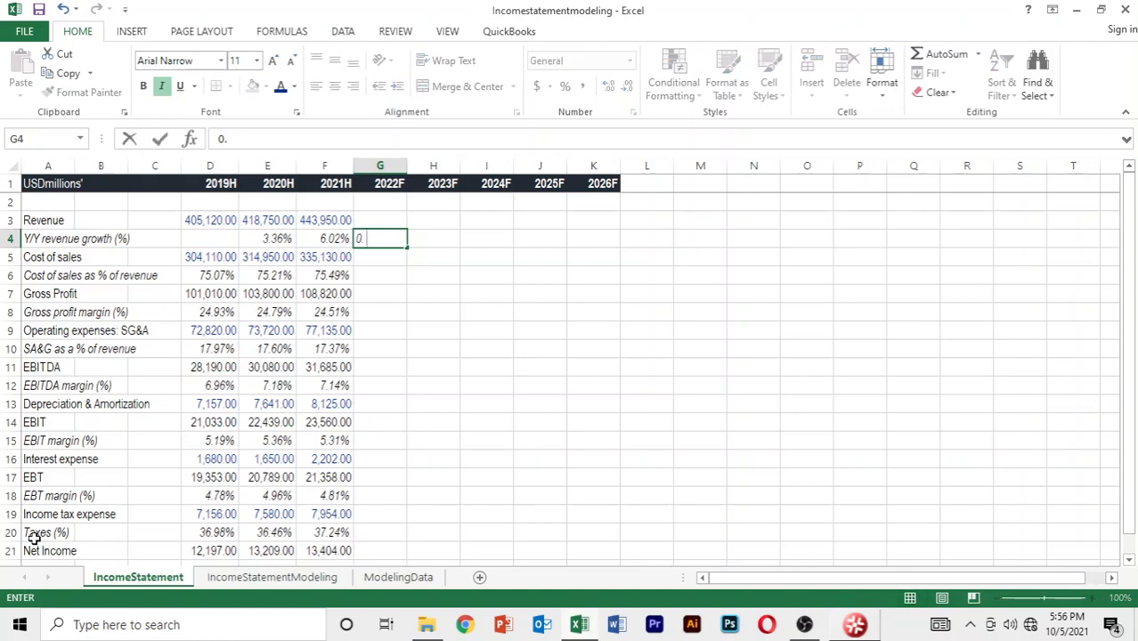
type("602")
key("Return")
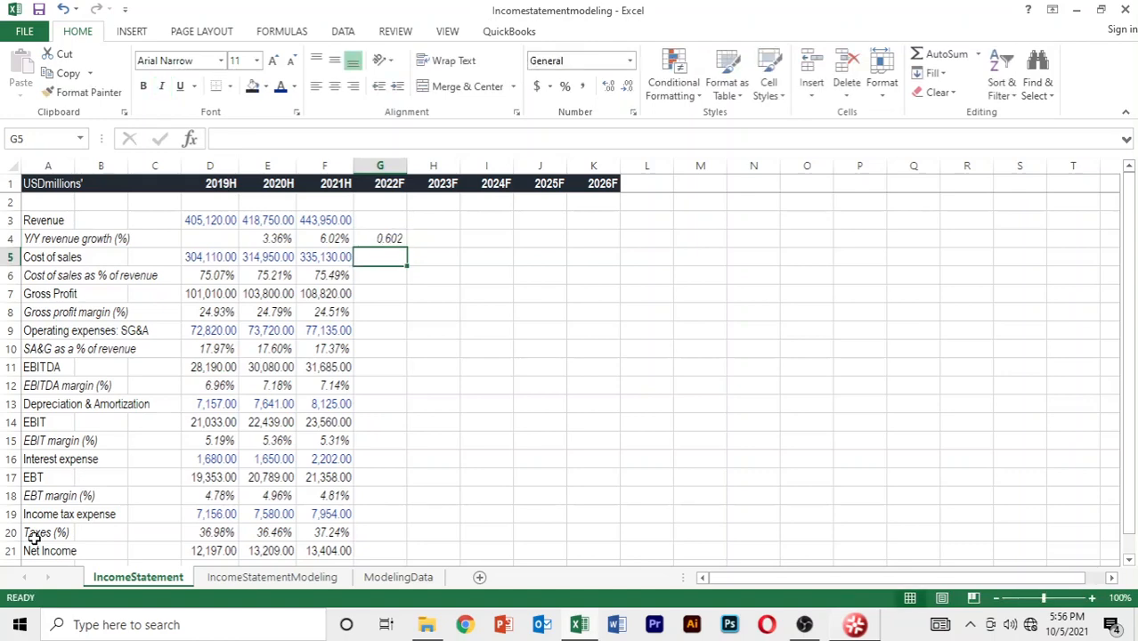
Format the 2022 revenue growth cell G4 as a percentage with one decimal place.
key("Up")
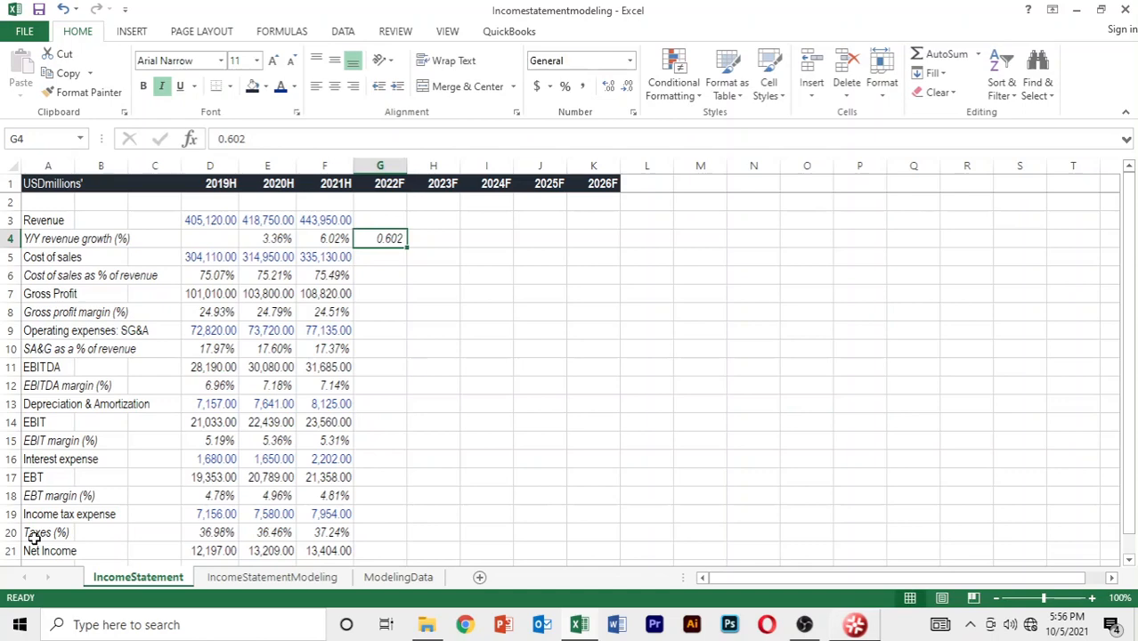
key("alt+h")
key("p")
key("alt+h")
key("0")
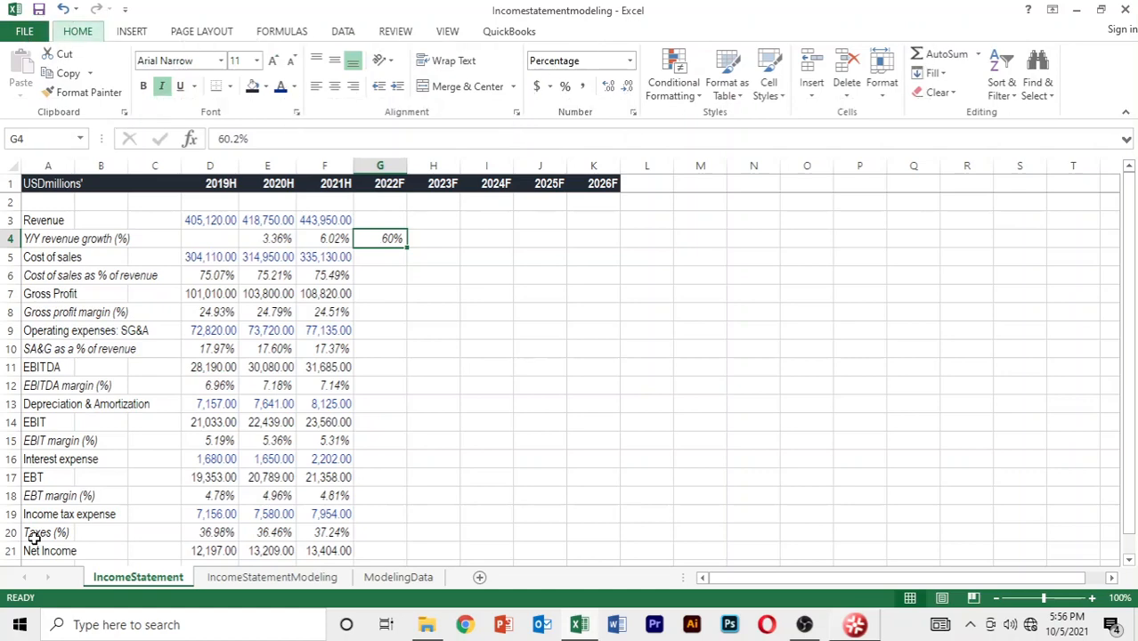
key("Delete")
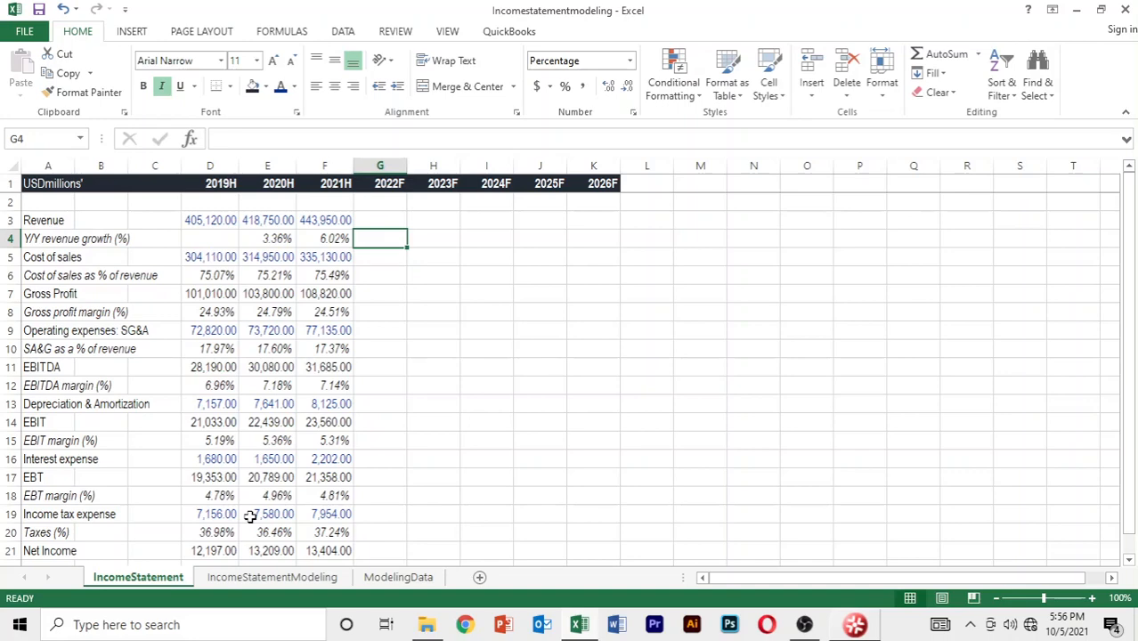
type("0.")
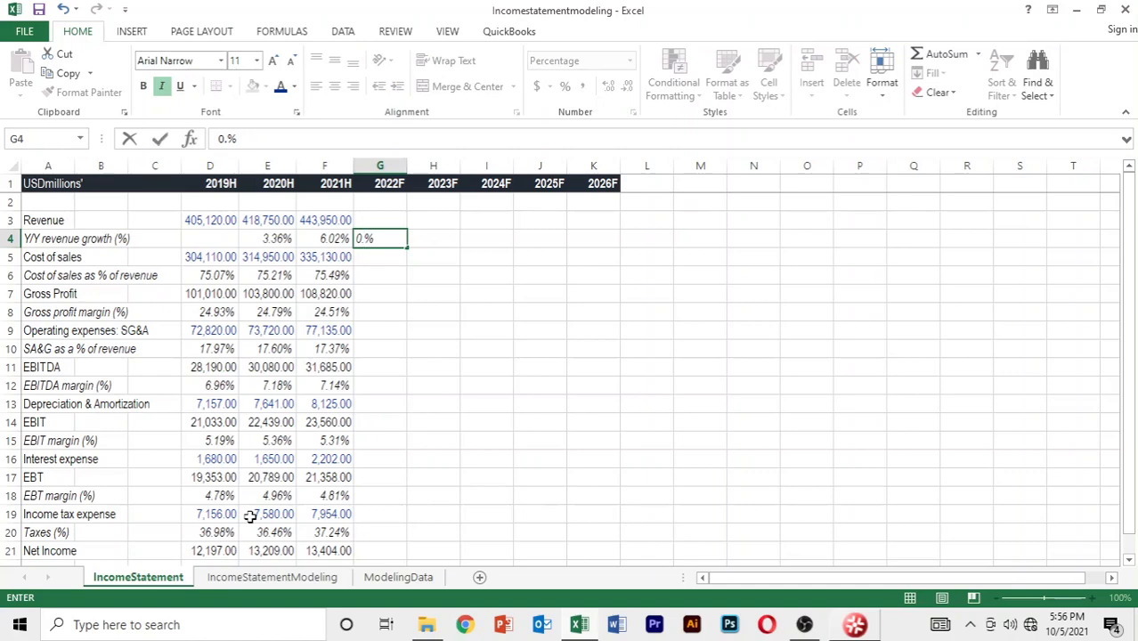
key("Delete")
left_click(592, 324)
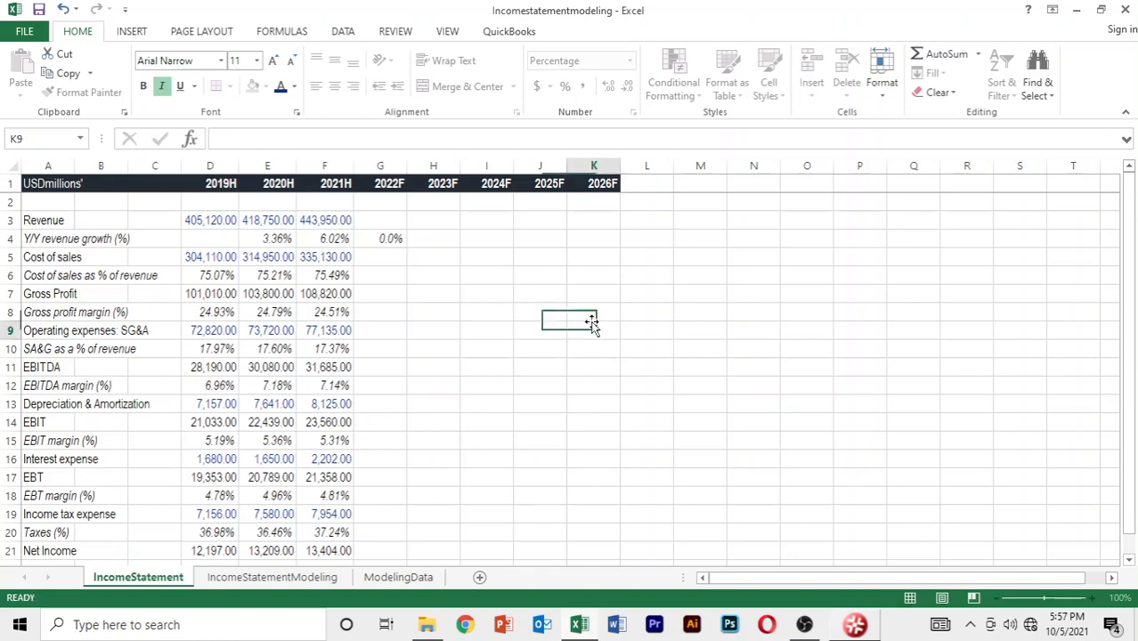
Enter 6.02% as the 2022 revenue growth in G4 and display it with two decimal places.
left_click(385, 237)
type("6.02")
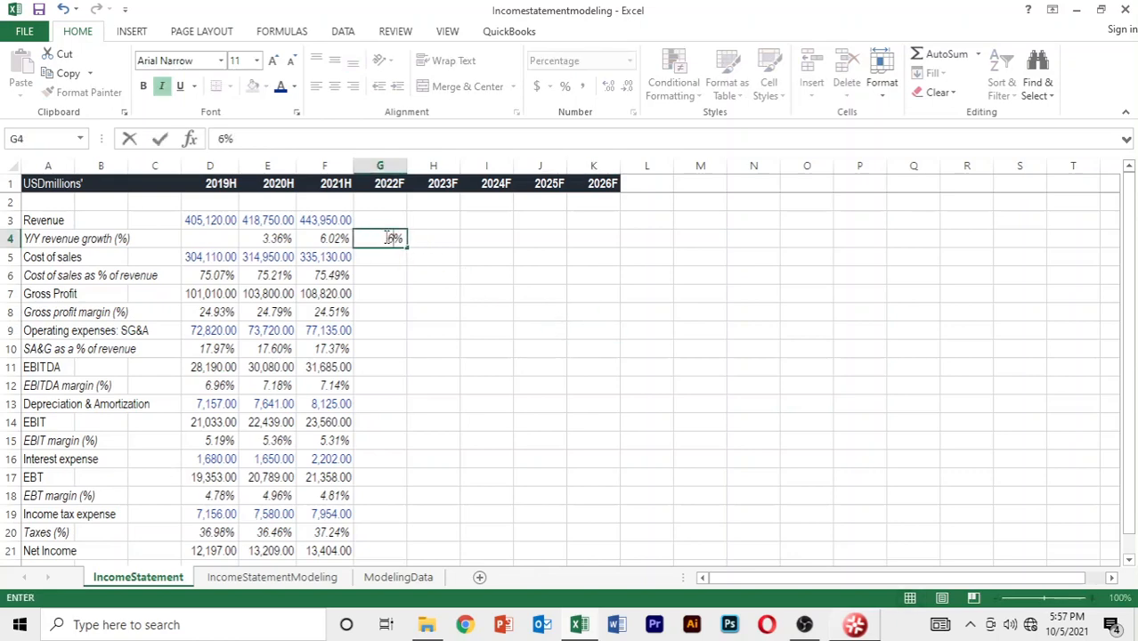
key("Return")
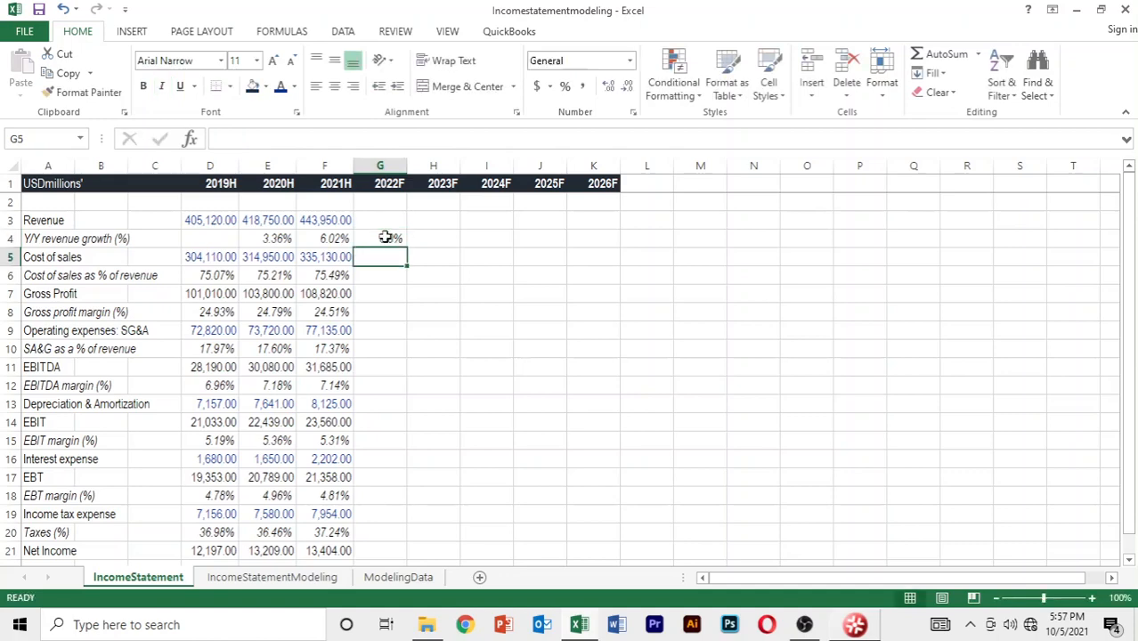
left_click(391, 238)
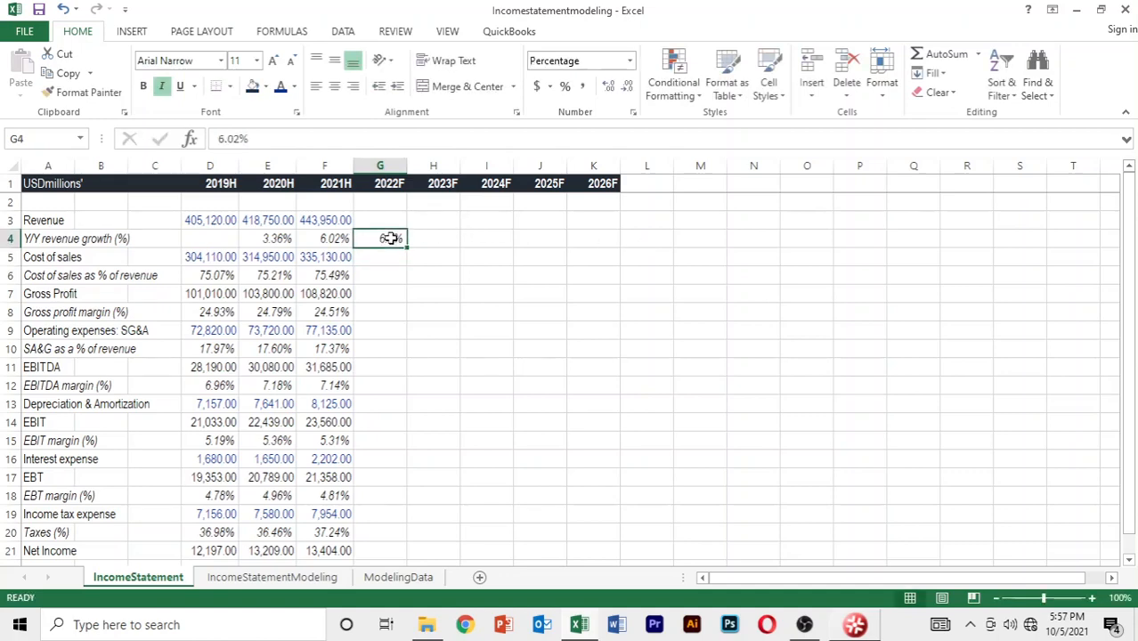
key("alt+h")
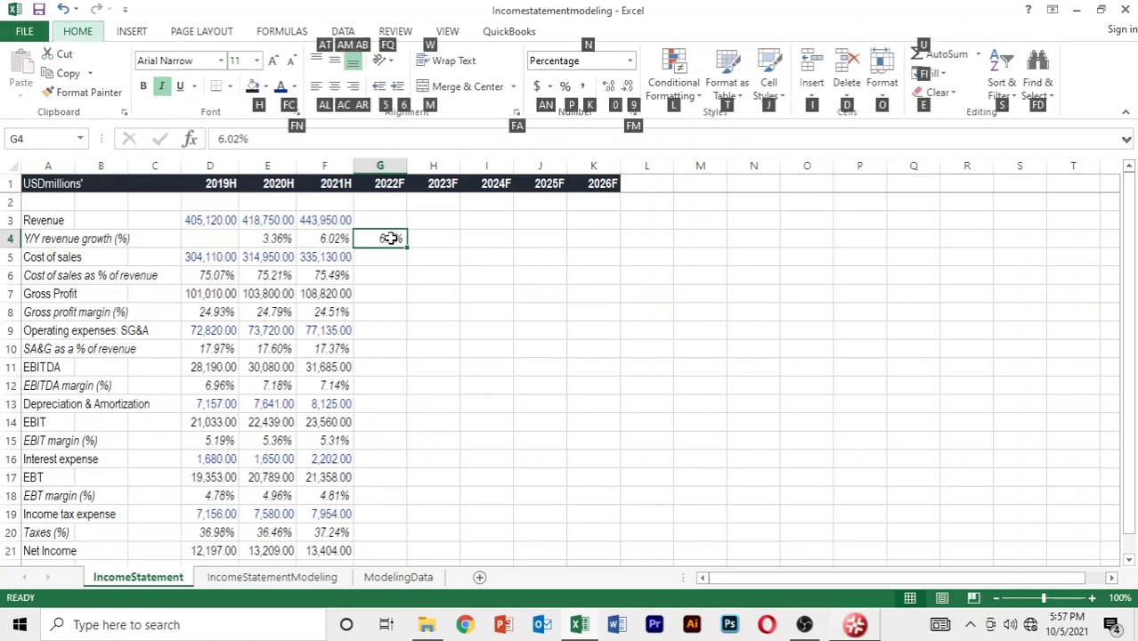
key("alt")
left_click(490, 237)
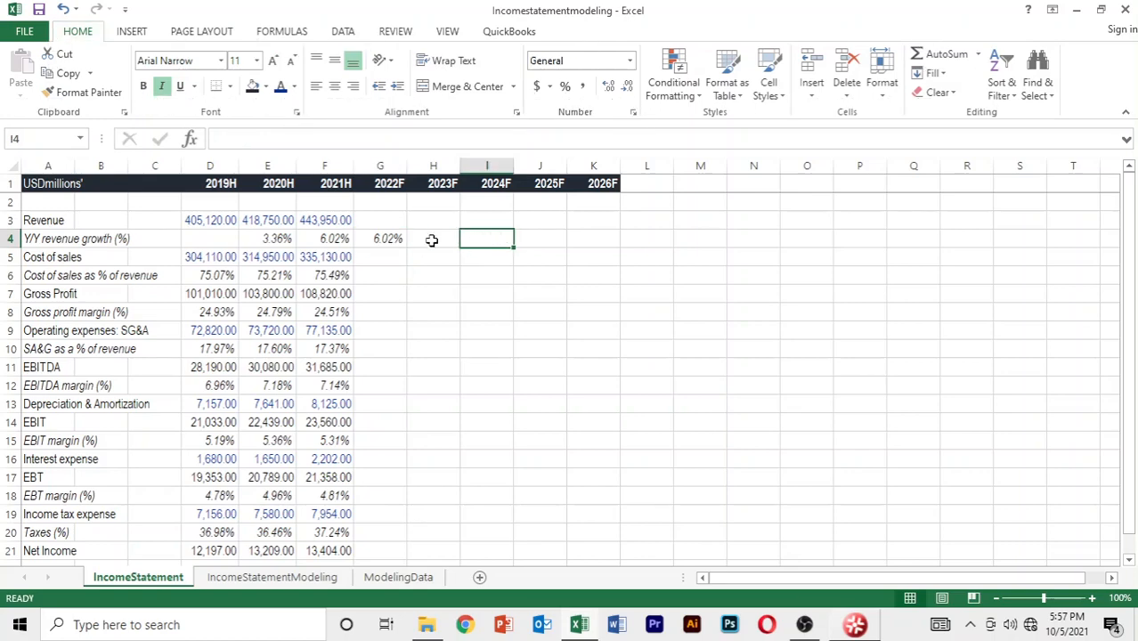
Fill the 2022 revenue growth rate from G4 across the forecast years to K4.
left_click(381, 239)
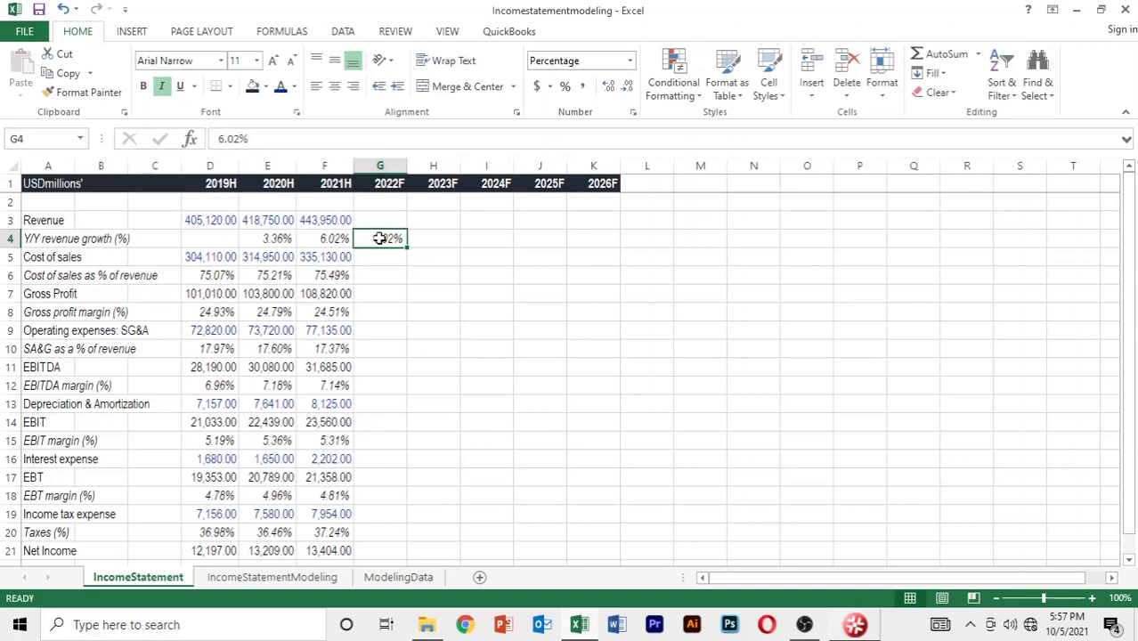
key("shift+Right")
key("shift+Right")
key("shift+Right")
key("shift+Right")
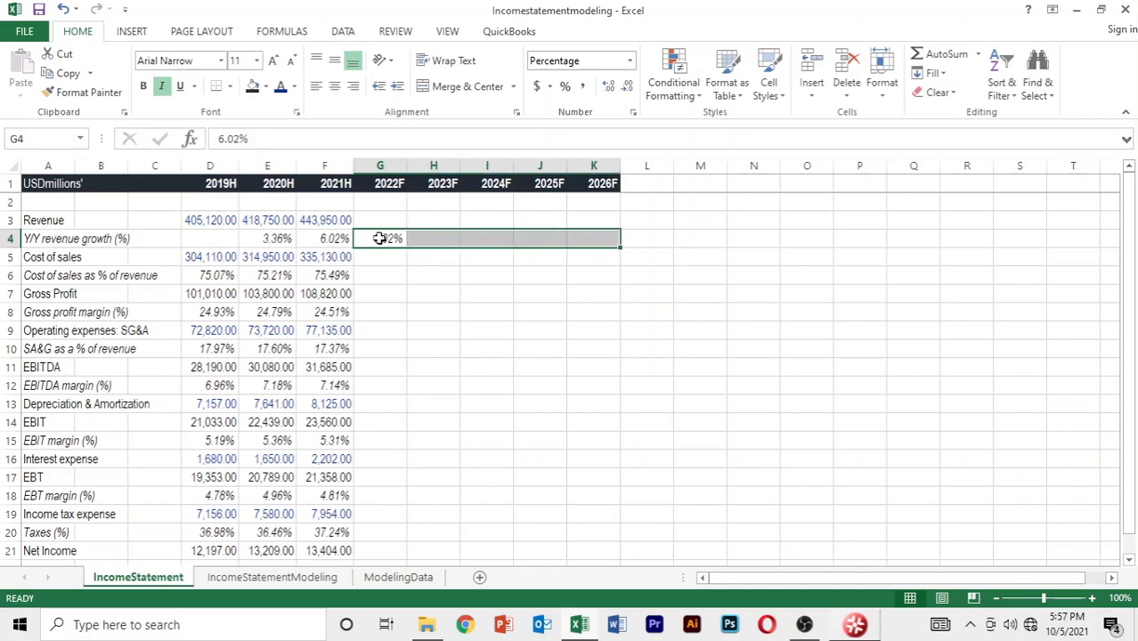
key("ctrl+r")
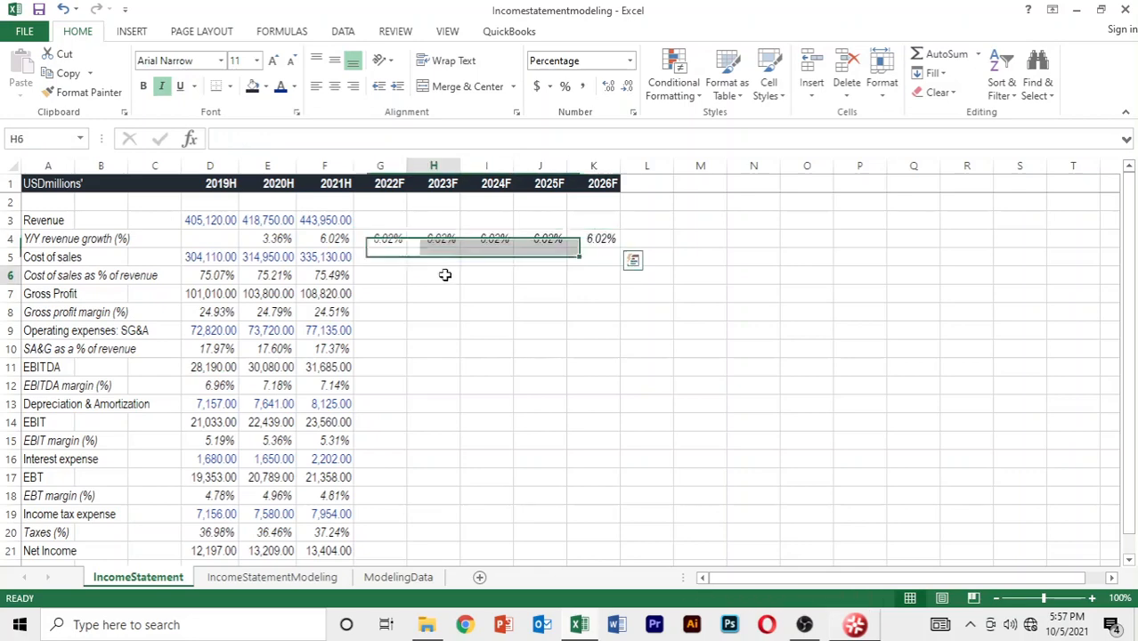
left_click(444, 274)
left_click(525, 288)
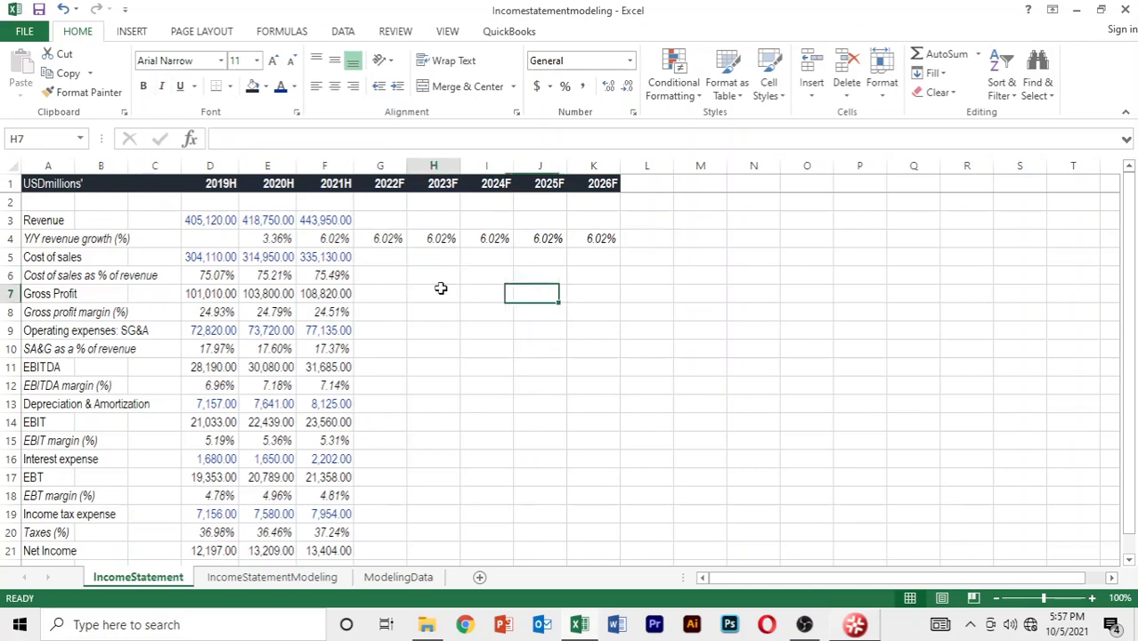
left_click(439, 287)
left_click(434, 240)
left_click(397, 292)
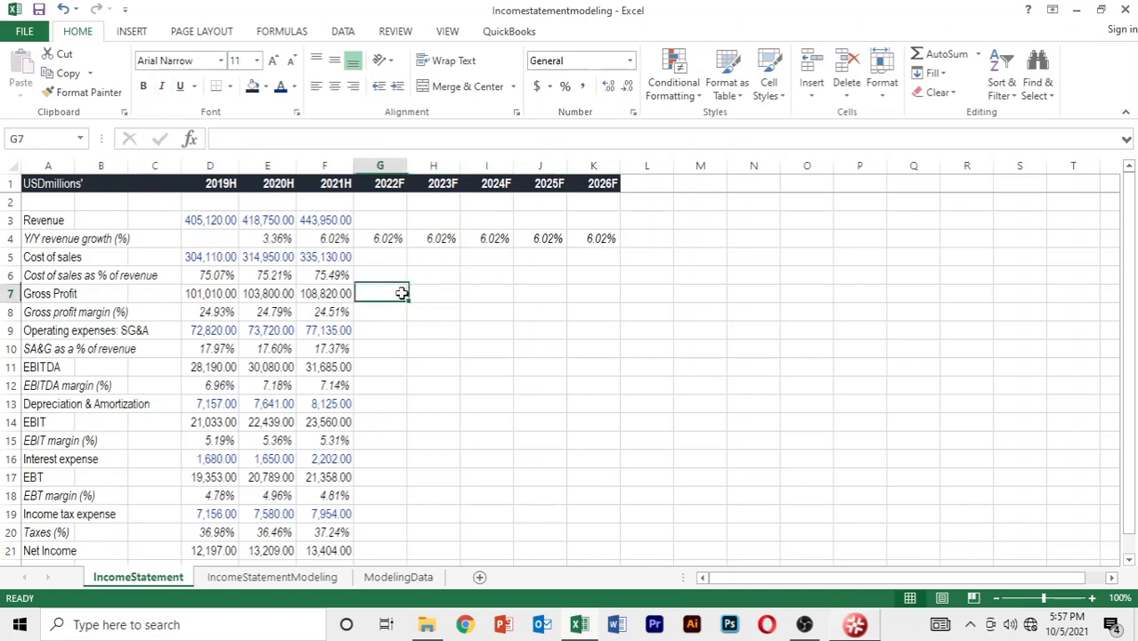
left_click(433, 260)
left_click(373, 275)
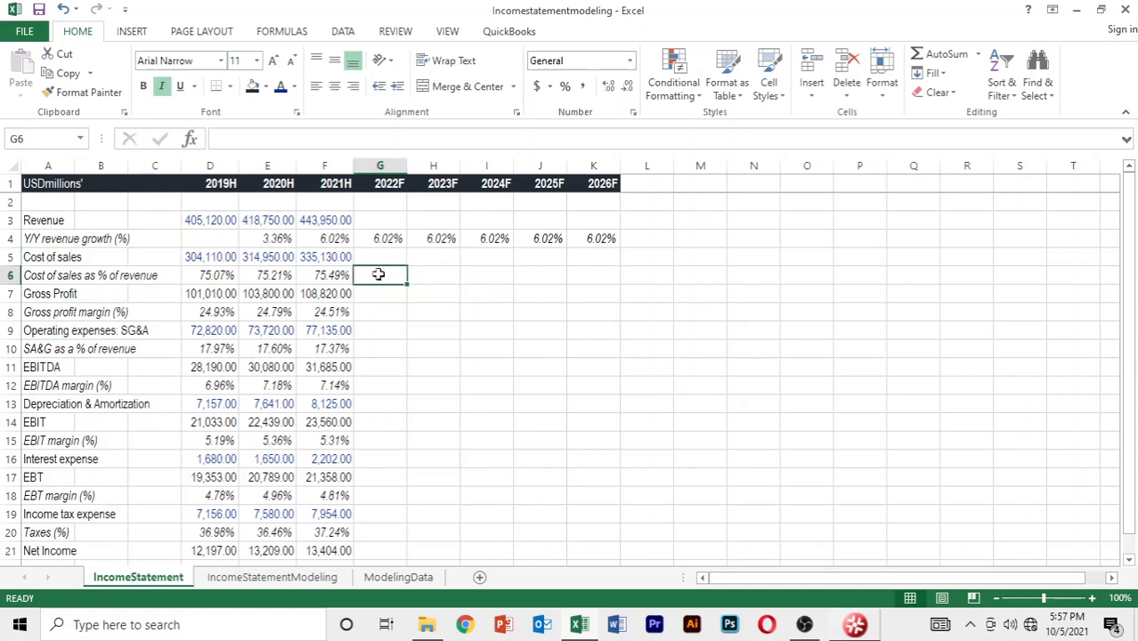
Copy the 2021 revenue cell F3 and paste only its formatting onto the forecast growth rates in G4:K4.
left_click(382, 239)
key("Up")
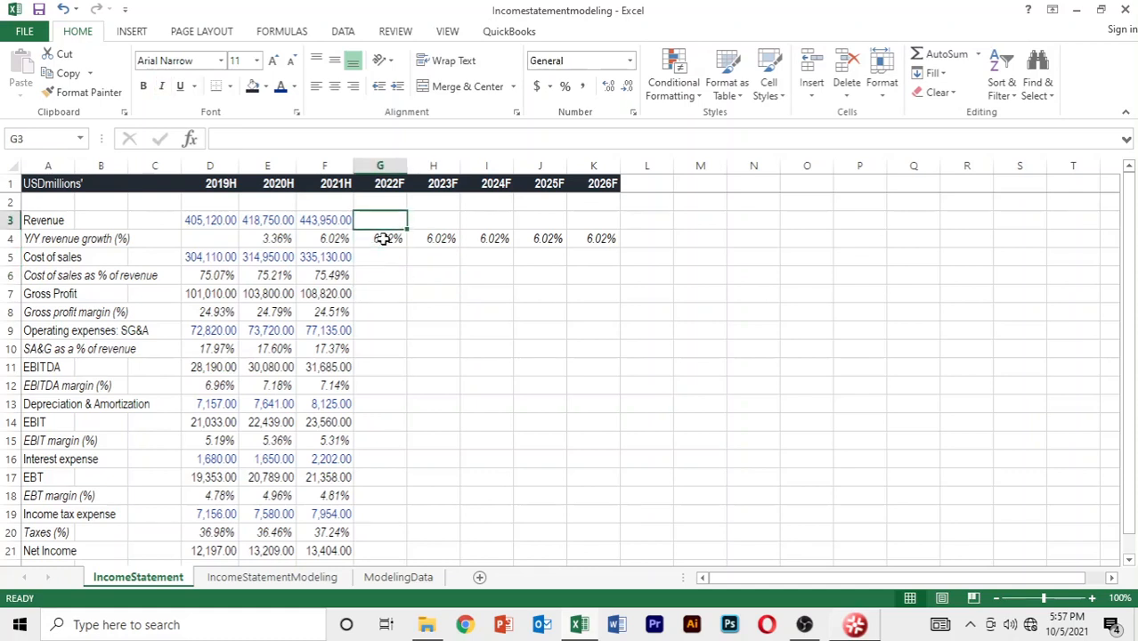
key("Left")
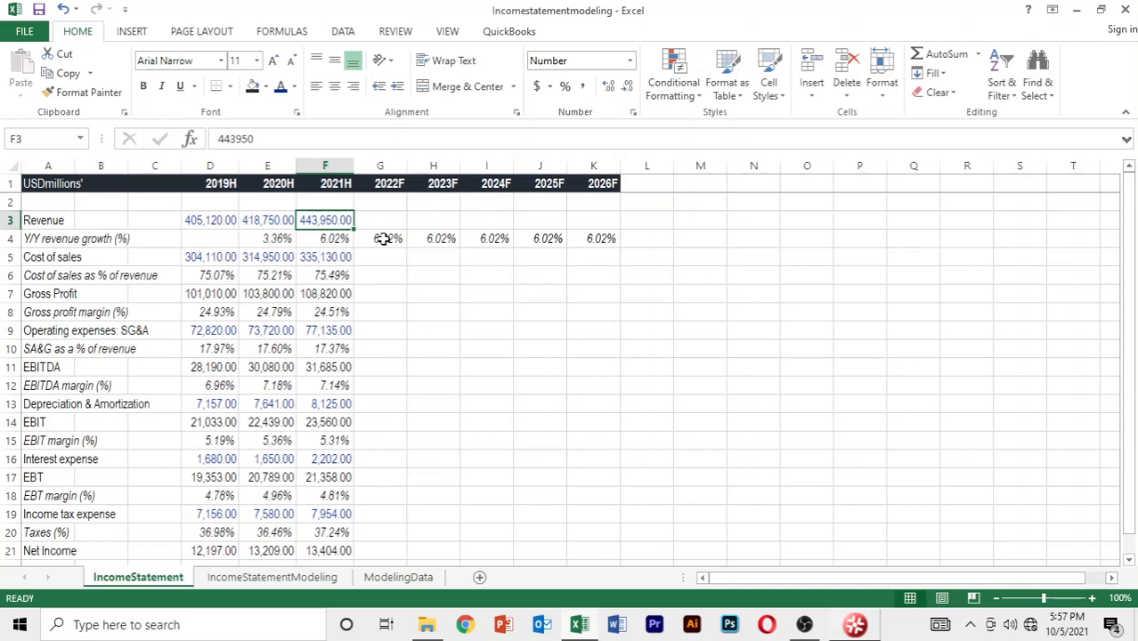
key("ctrl+c")
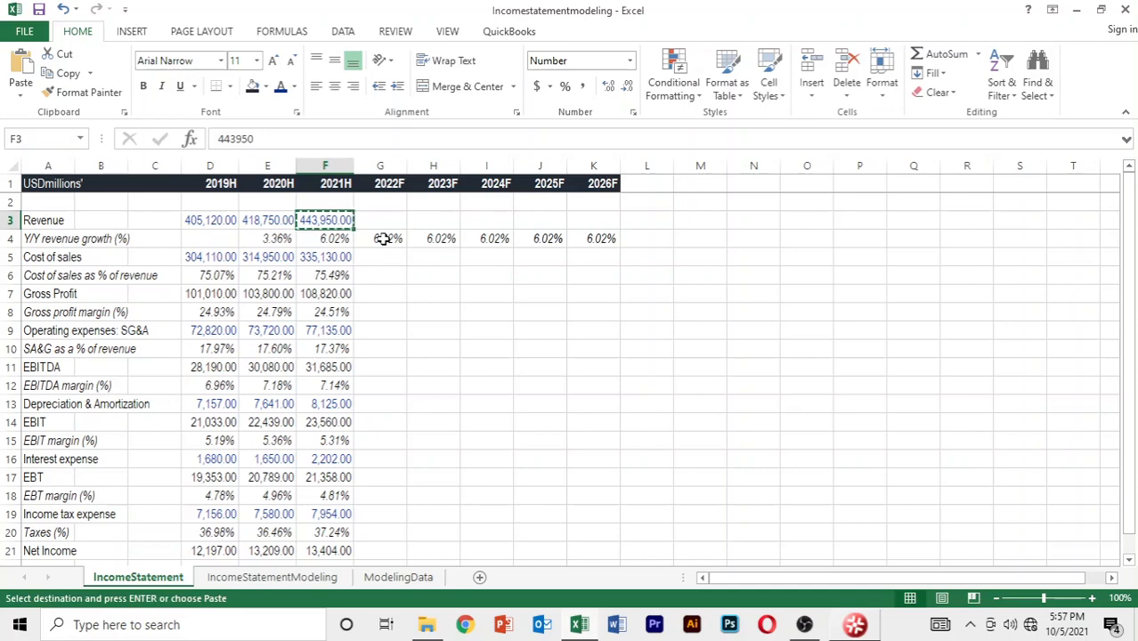
key("Down")
key("Right")
key("Right")
key("Left")
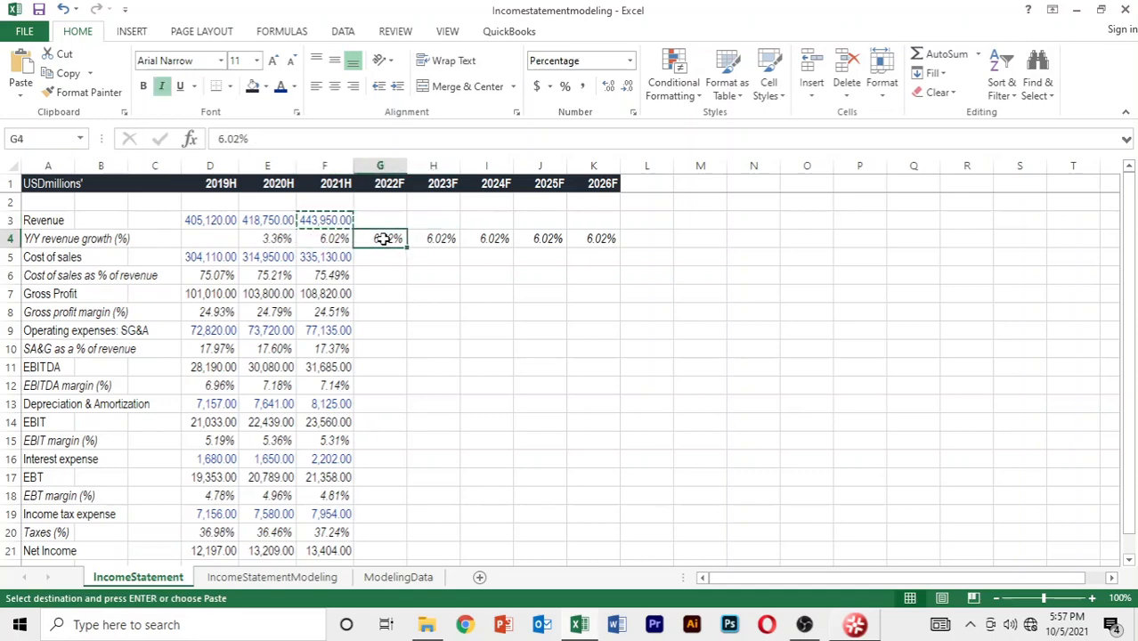
key("shift+Right")
key("shift+Right")
key("shift+Right")
key("shift+Right")
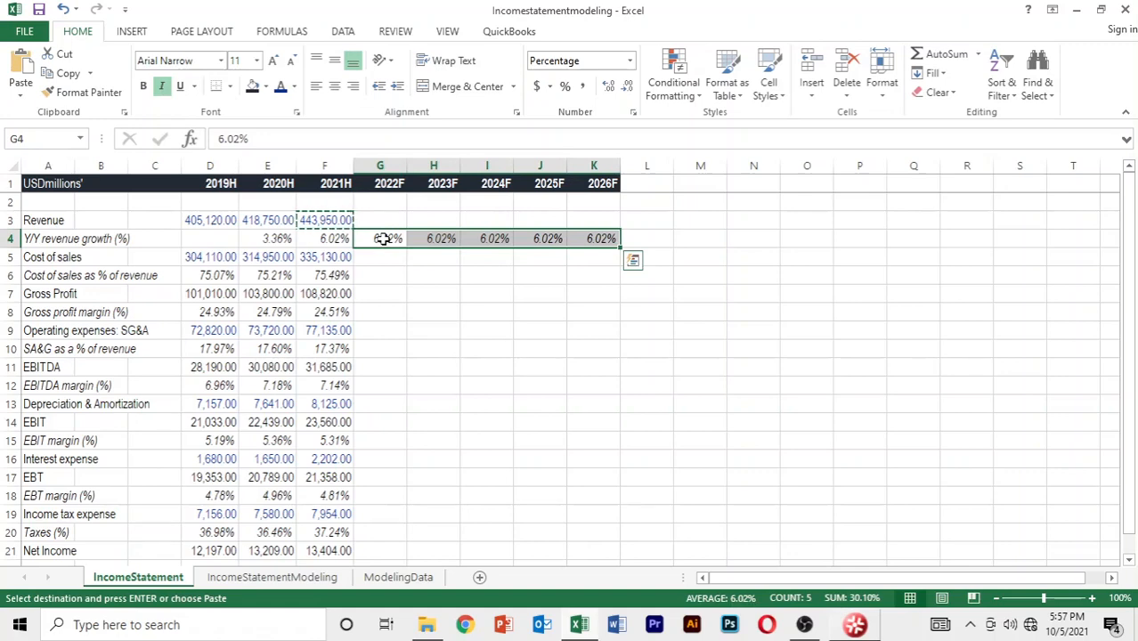
key("alt")
key("h")
key("v")
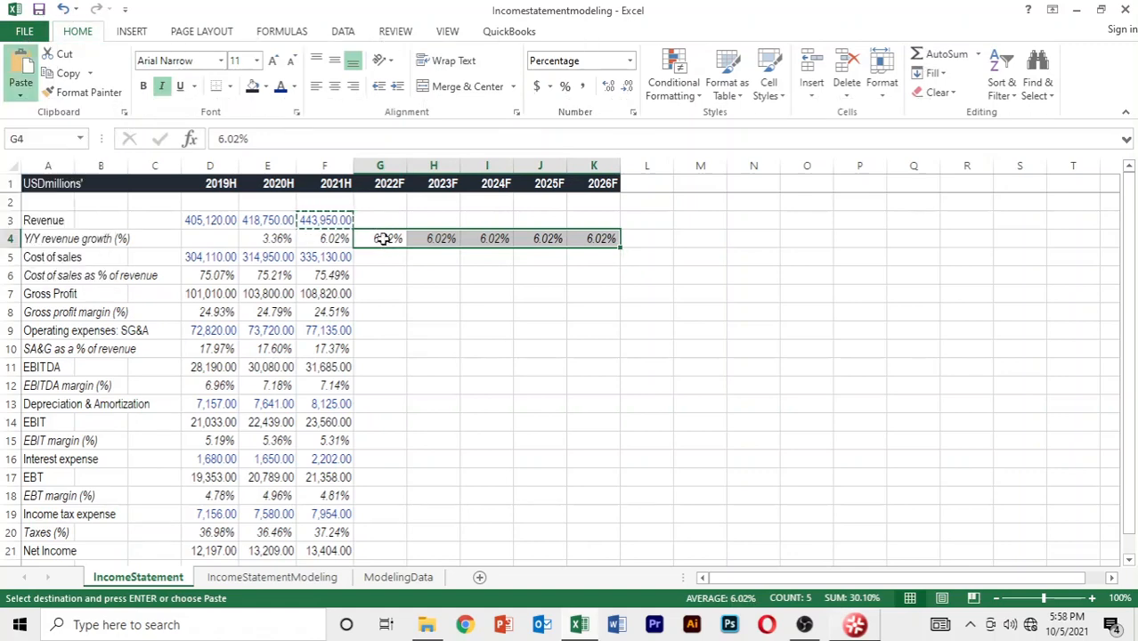
key("s")
key("t")
key("Return")
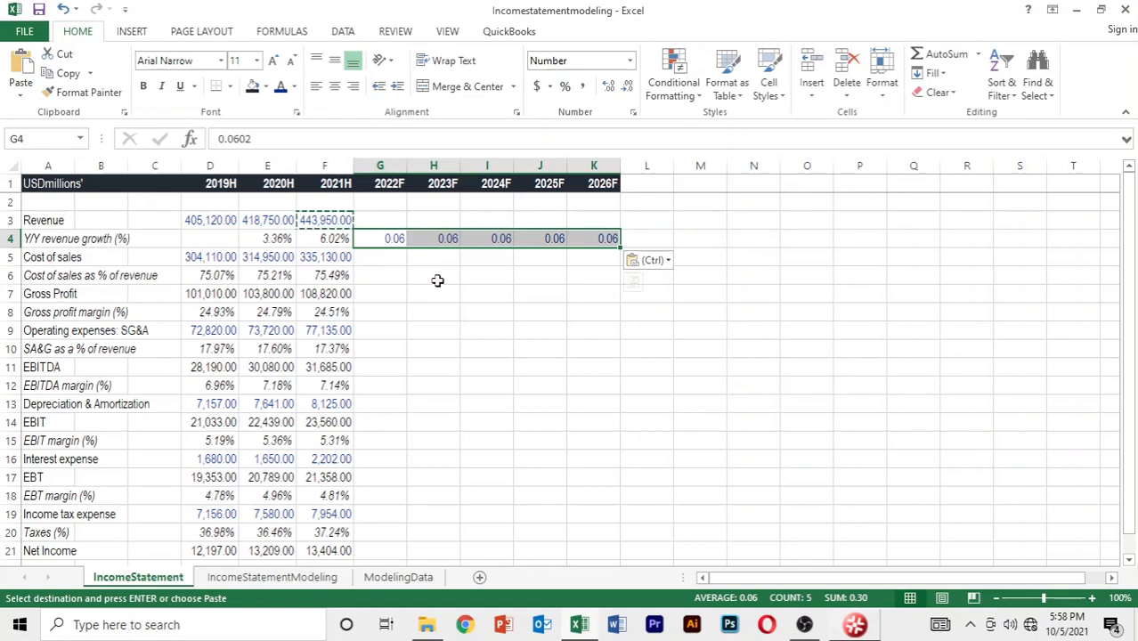
key("Escape")
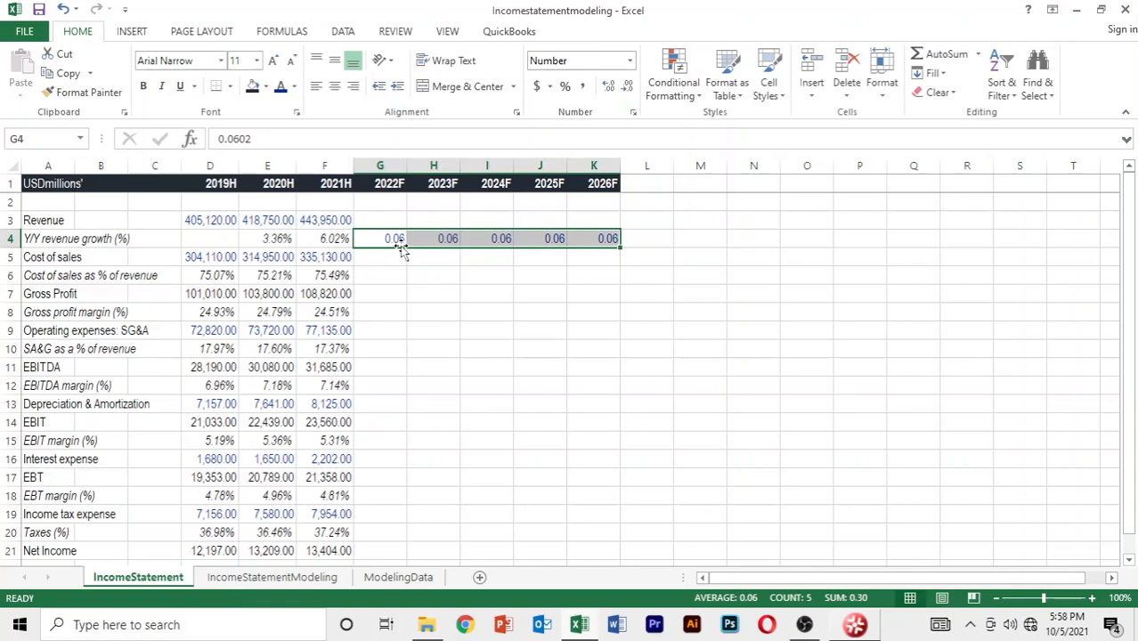
Format the forecast growth rates in G4:K4 as percentages with two decimal places.
key("alt")
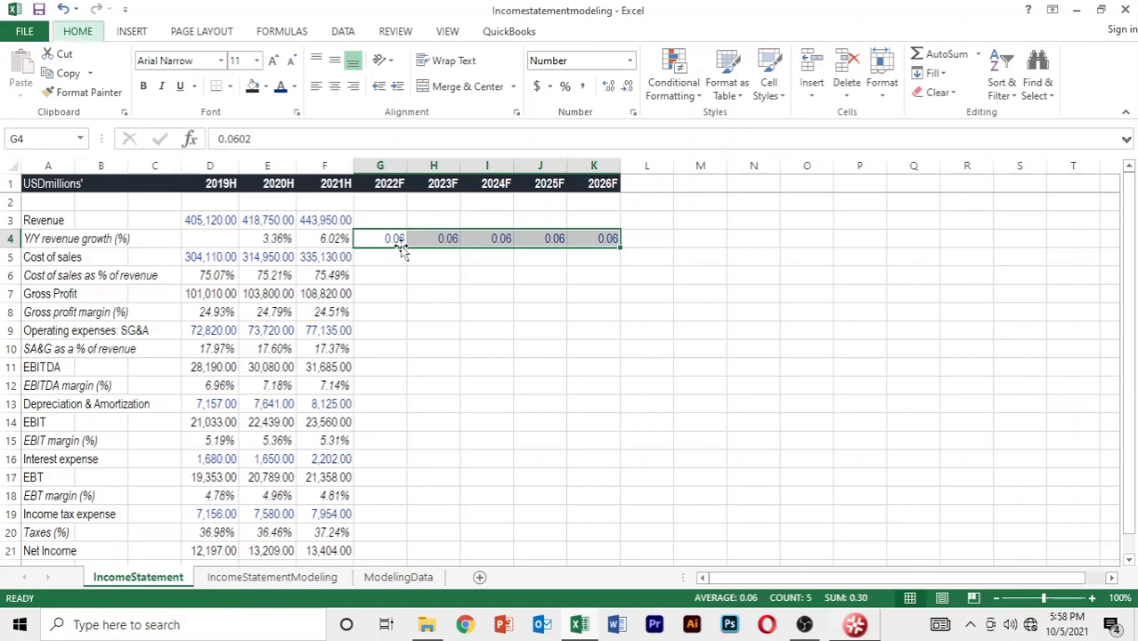
key("h")
key("p")
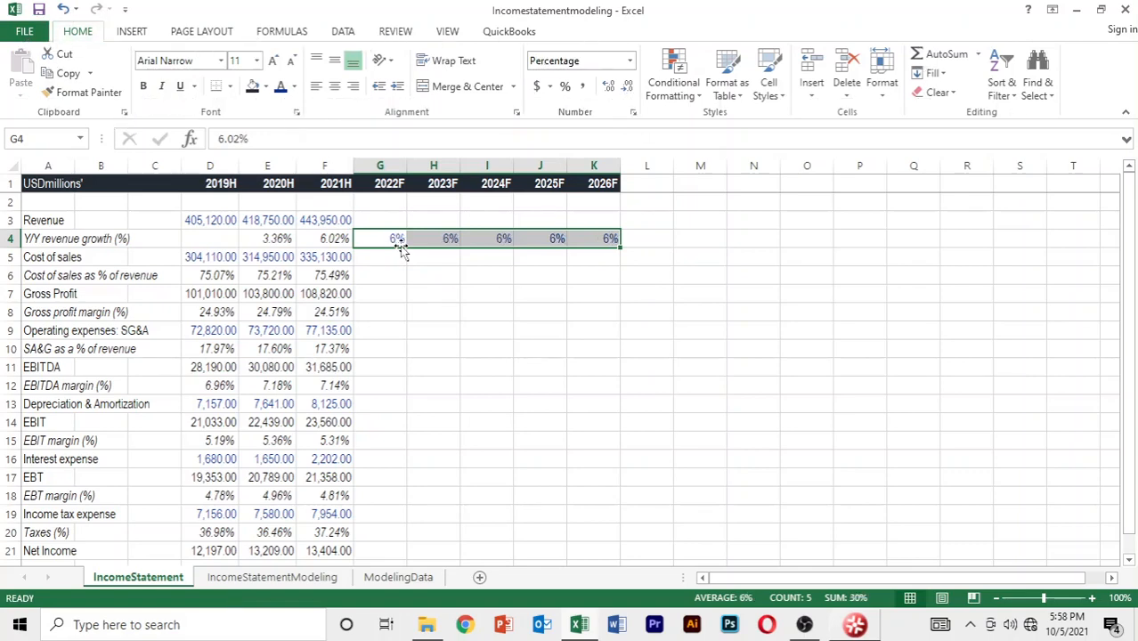
key("alt")
key("h")
key("0")
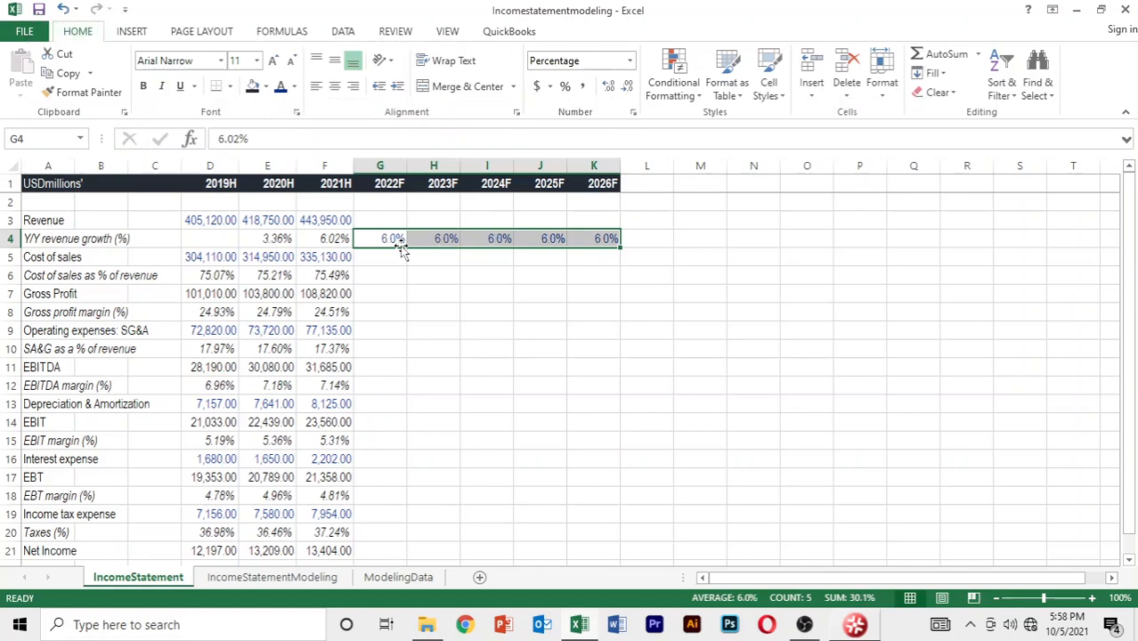
key("alt")
key("h")
key("0")
left_click(438, 291)
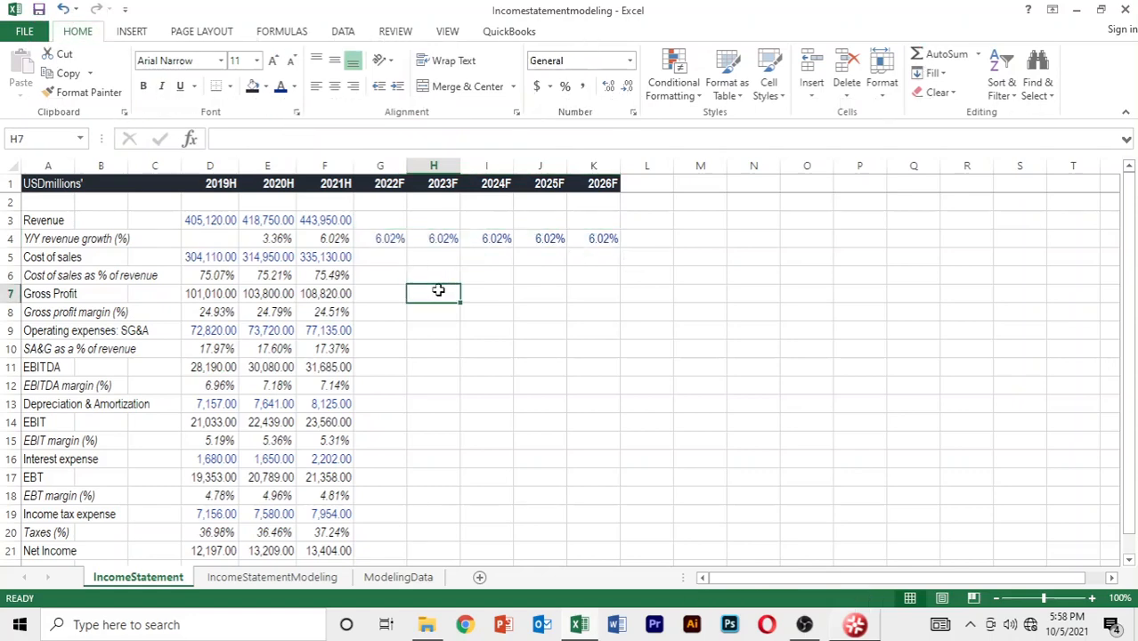
left_click(376, 258)
left_click(381, 270)
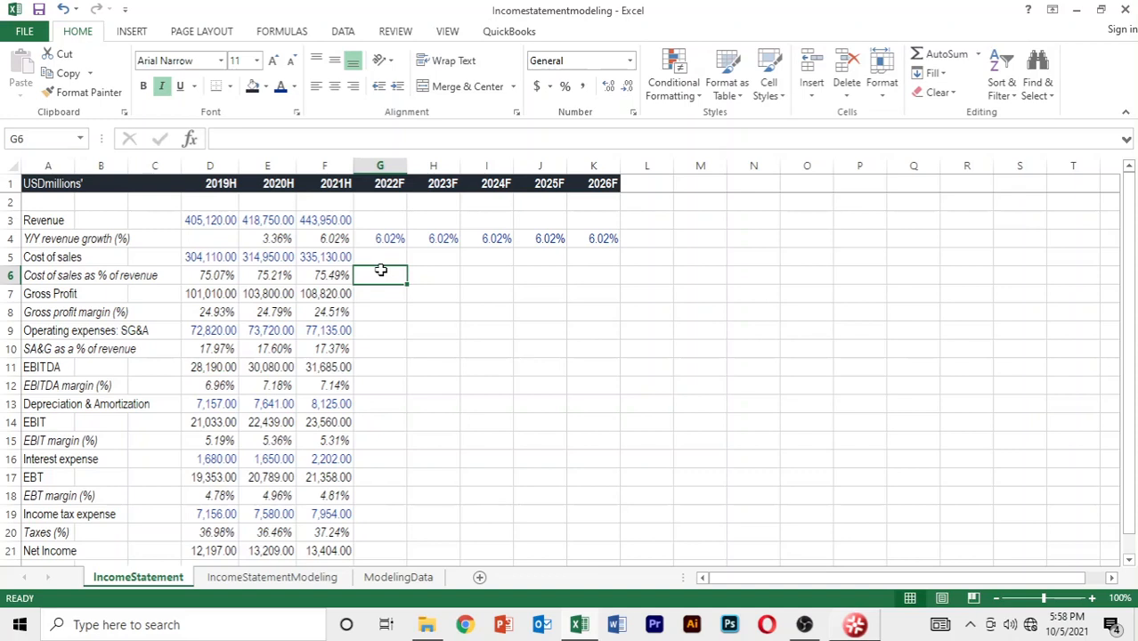
key("Up")
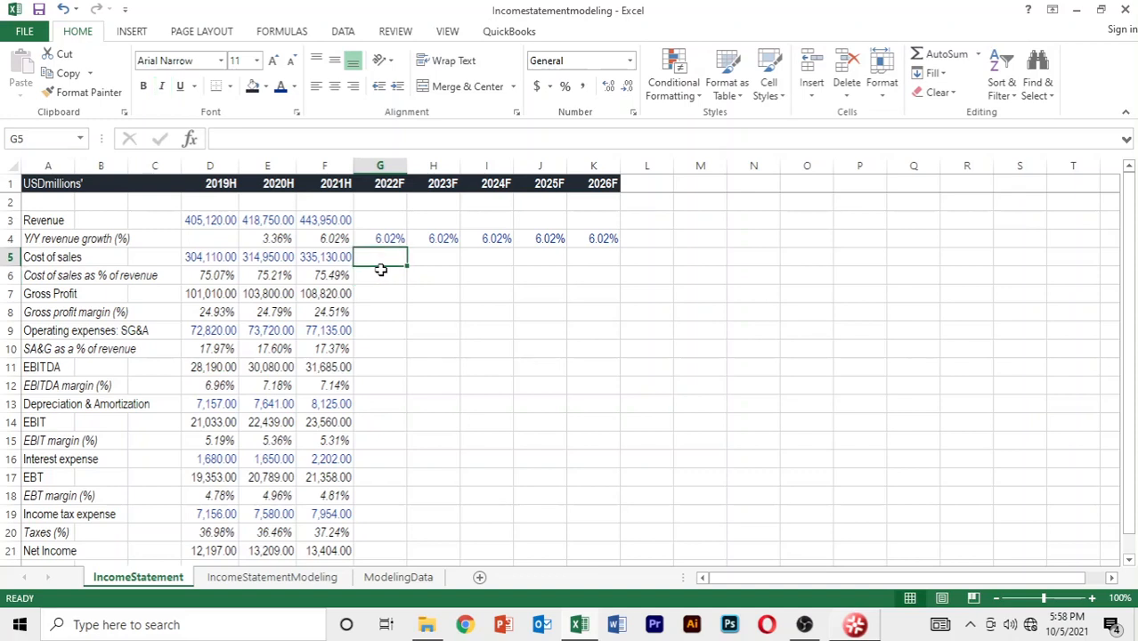
left_click(381, 270)
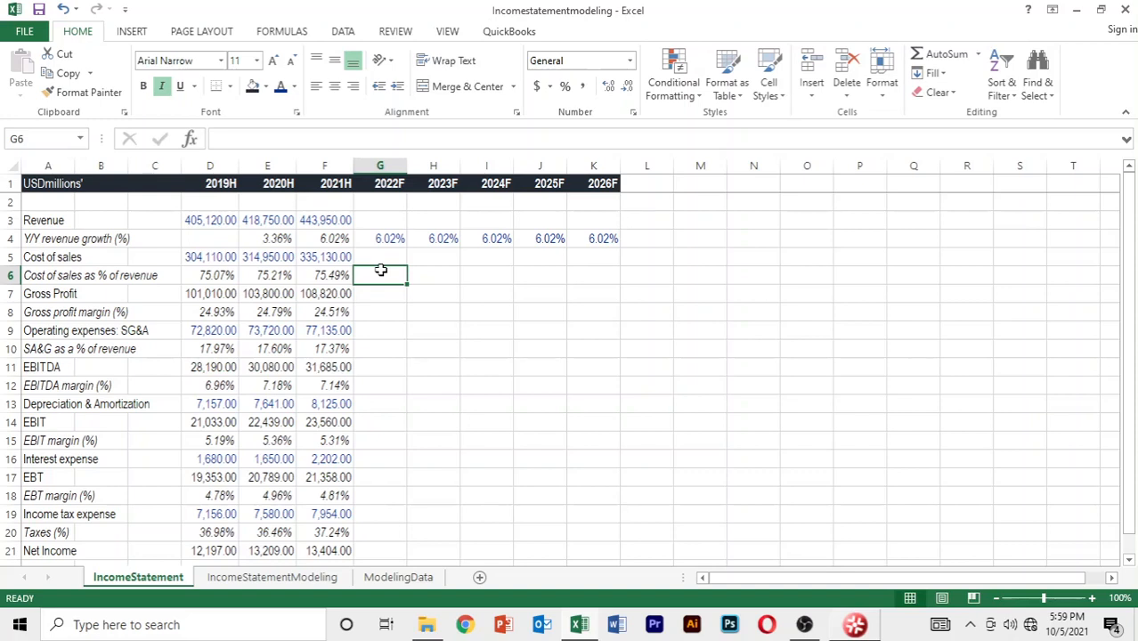
type("7")
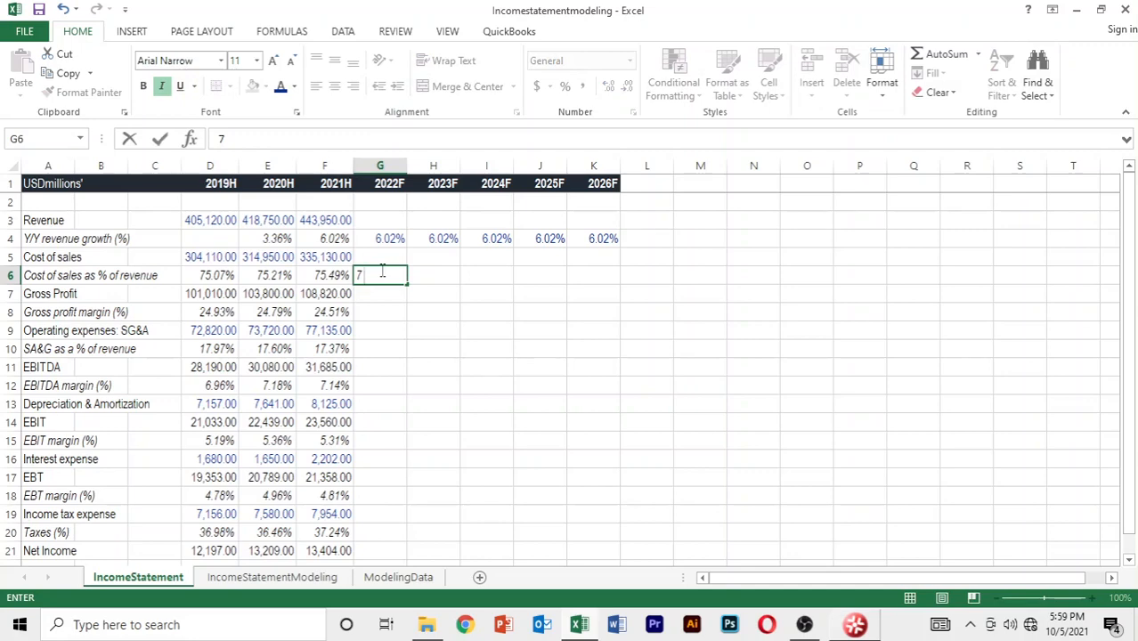
key("Left")
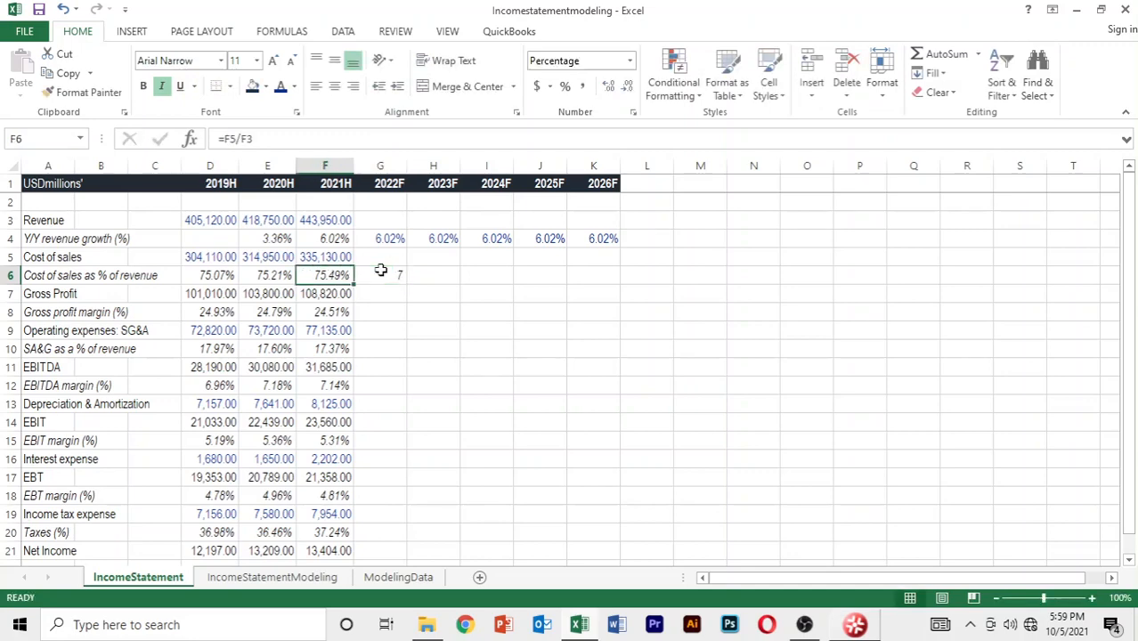
left_click(381, 270)
key("Delete")
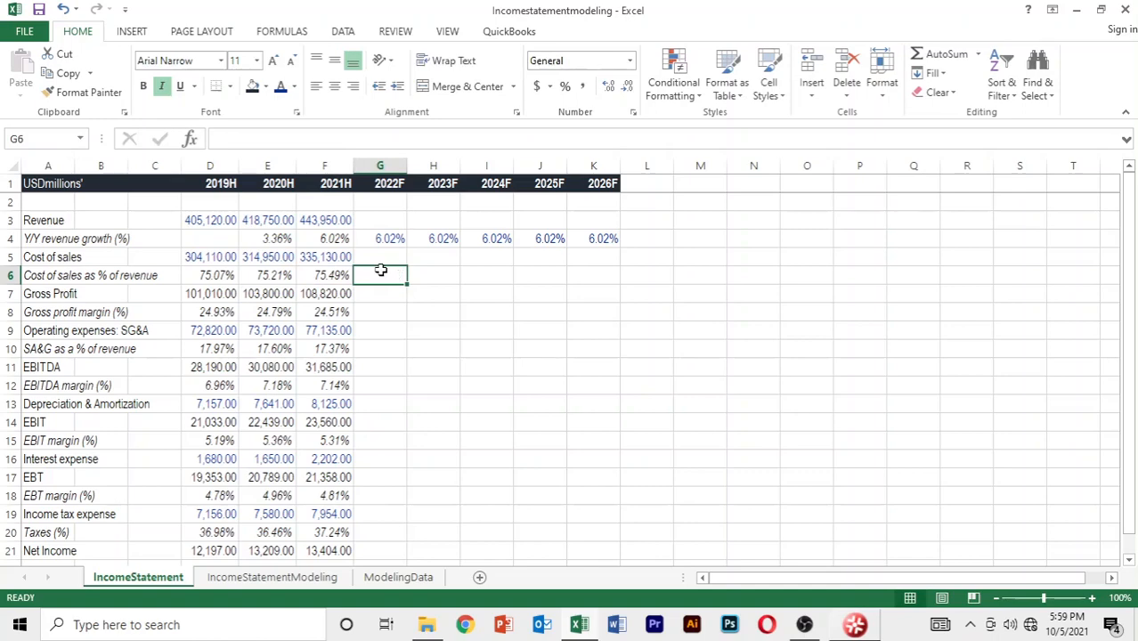
Enter 0.7549 as the 2022 cost of sales as a percentage of revenue in G6.
type("0.7")
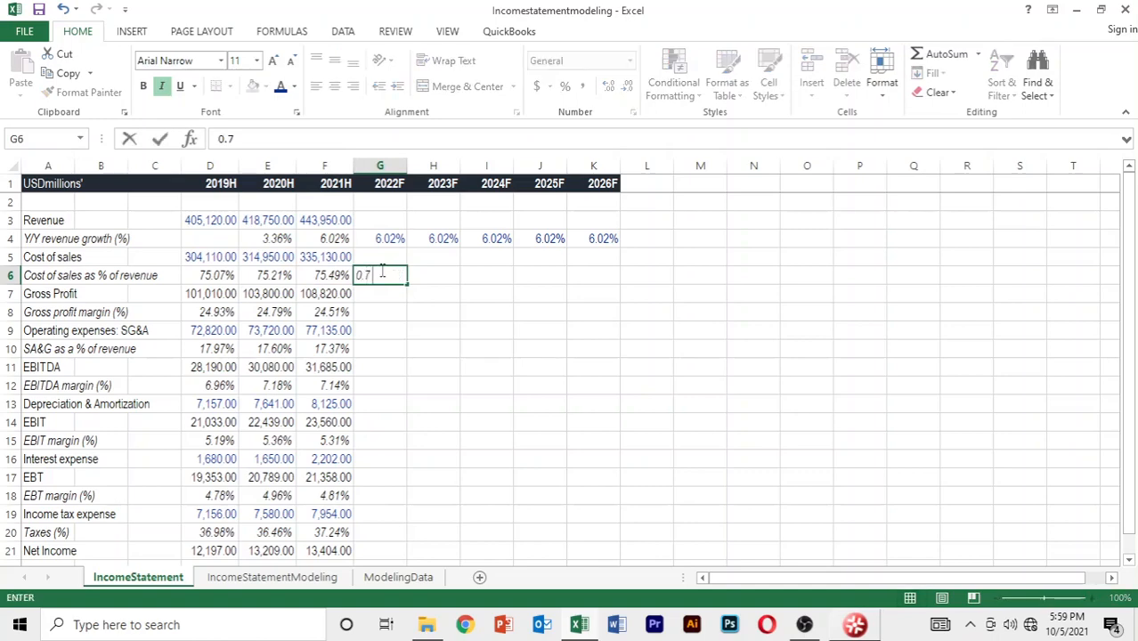
type("549")
key("Return")
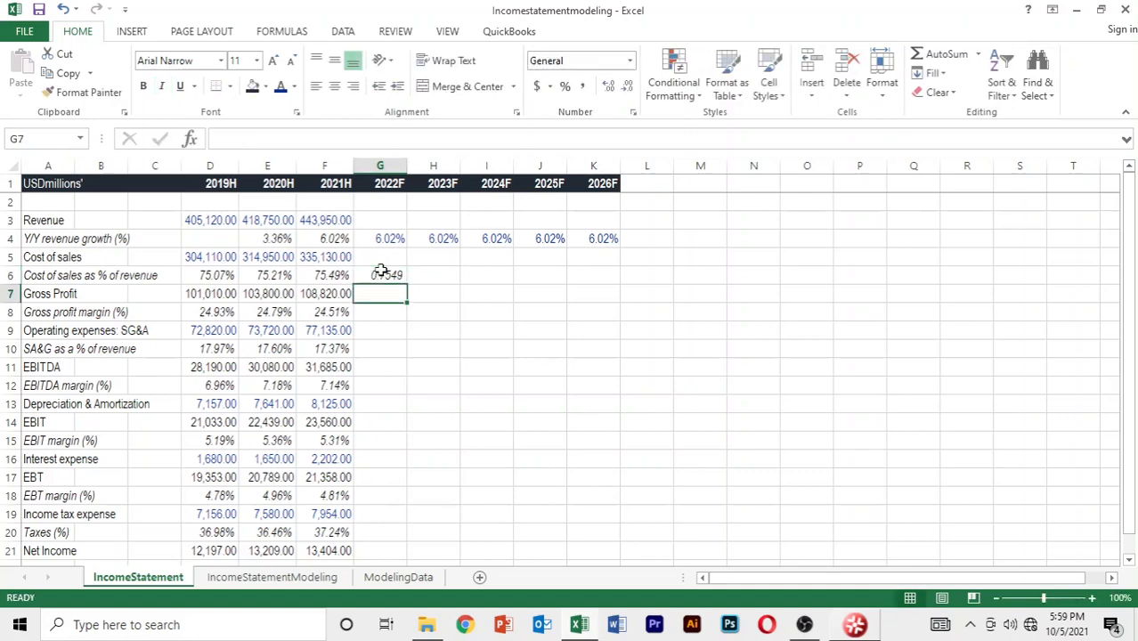
Format G6:K6 as percentages with two decimal places and fill the 2022 cost of sales ratio across the forecast years to K6.
left_click(381, 271)
key("shift+Right")
key("shift+Right")
key("shift+Right")
key("shift+Right")
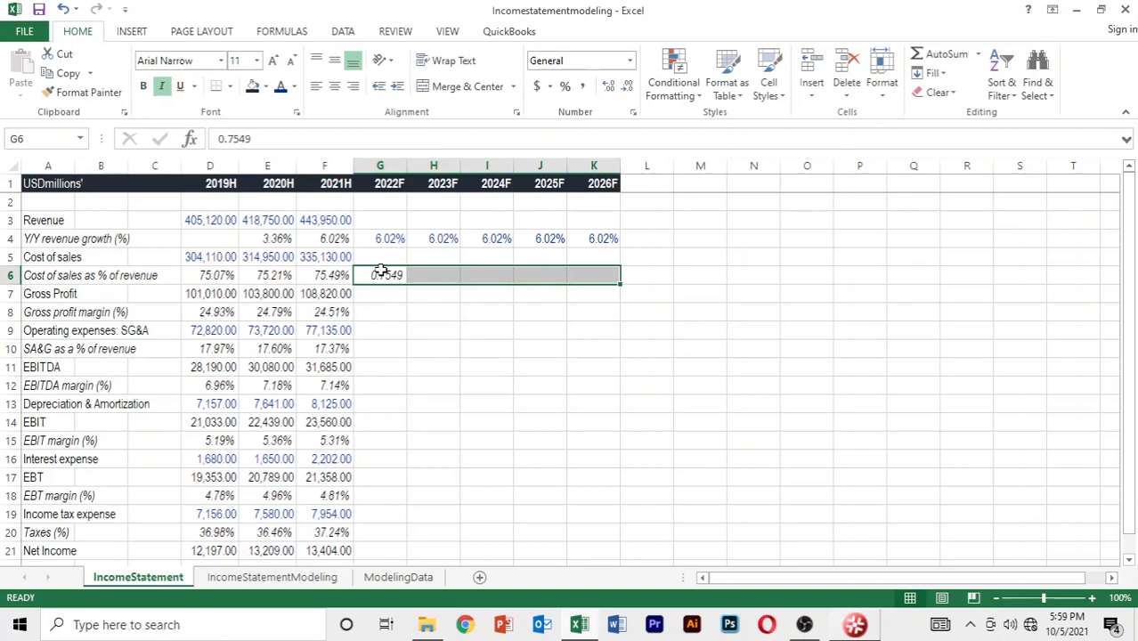
key("alt")
key("h")
key("p")
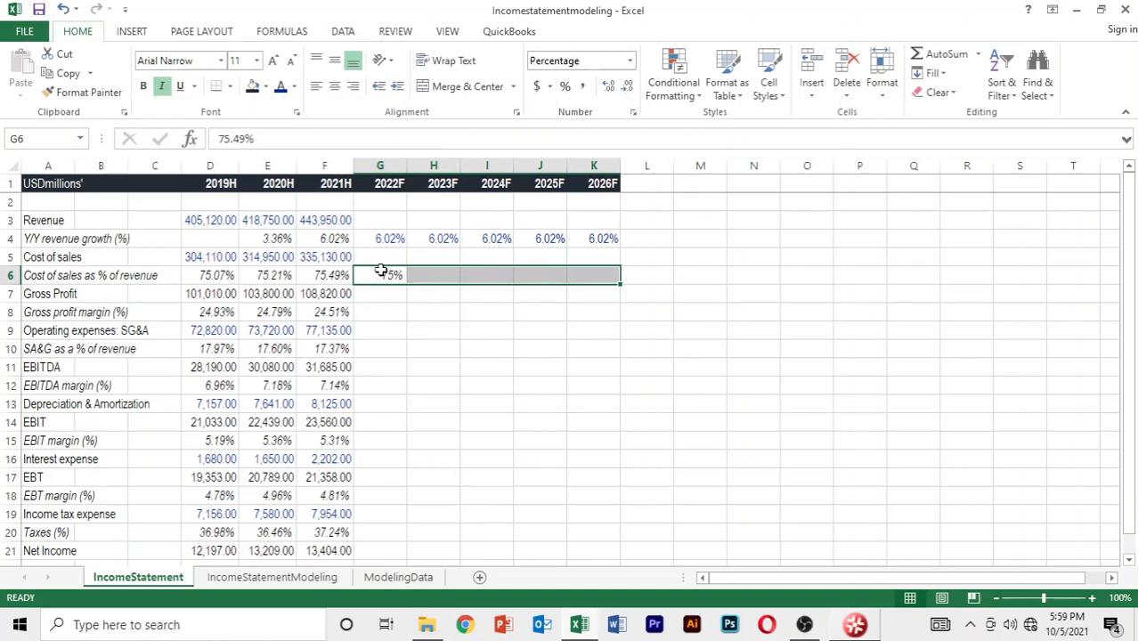
key("alt")
key("h")
key("0")
key("alt")
key("h")
key("0")
key("ctrl+r")
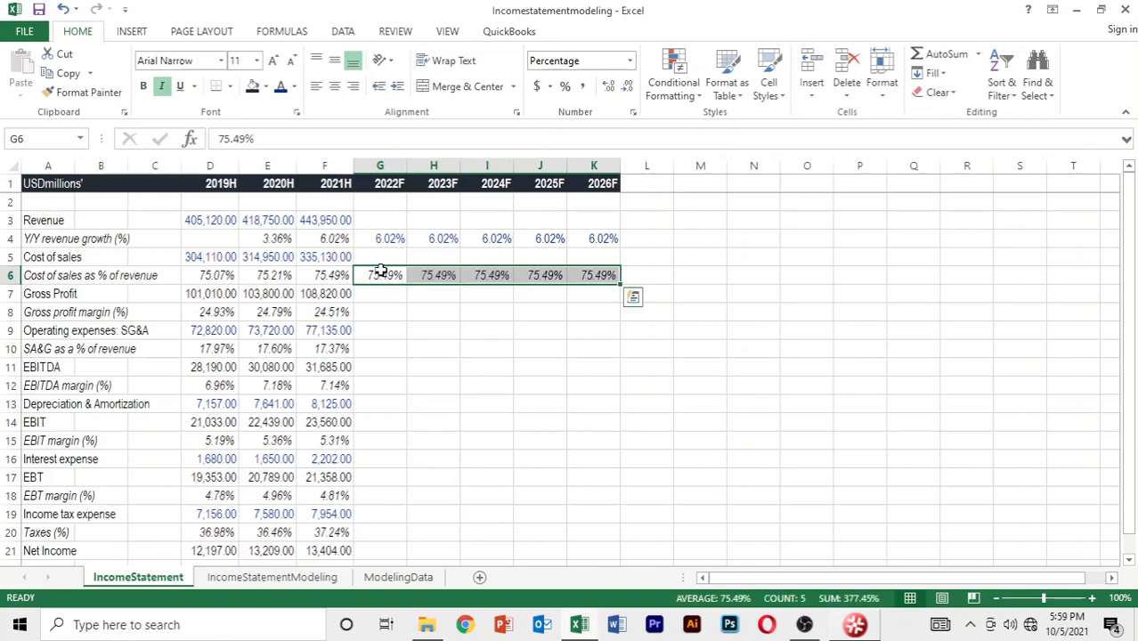
left_click(399, 316)
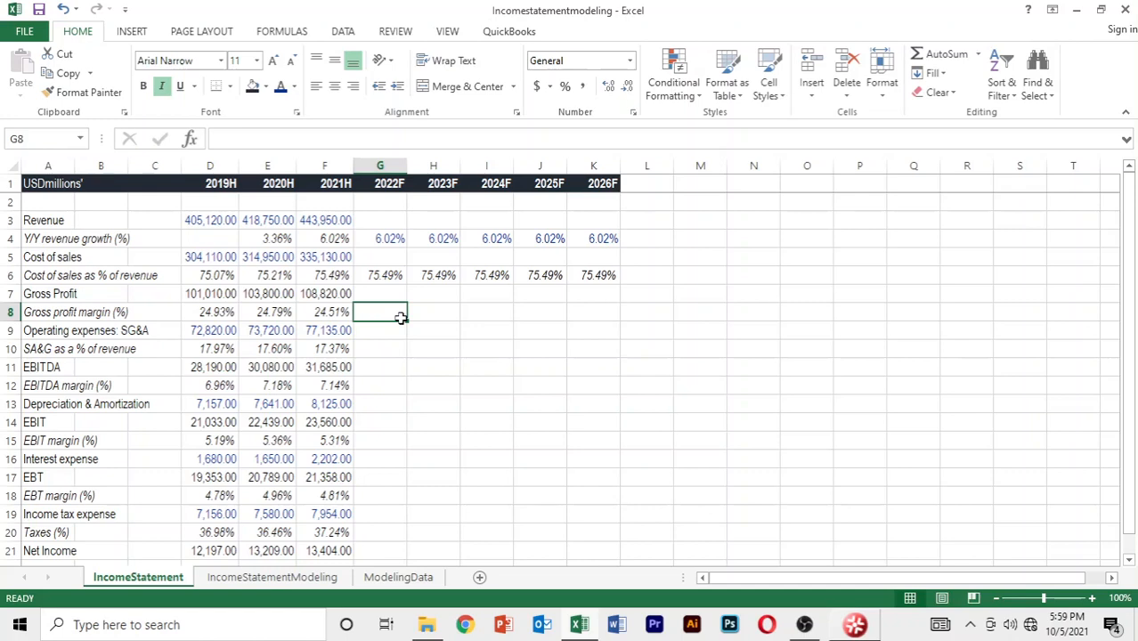
Copy the 2022 revenue growth cell G4 and paste only its formatting onto the forecast cost of sales ratios in G6:K6.
left_click(391, 275)
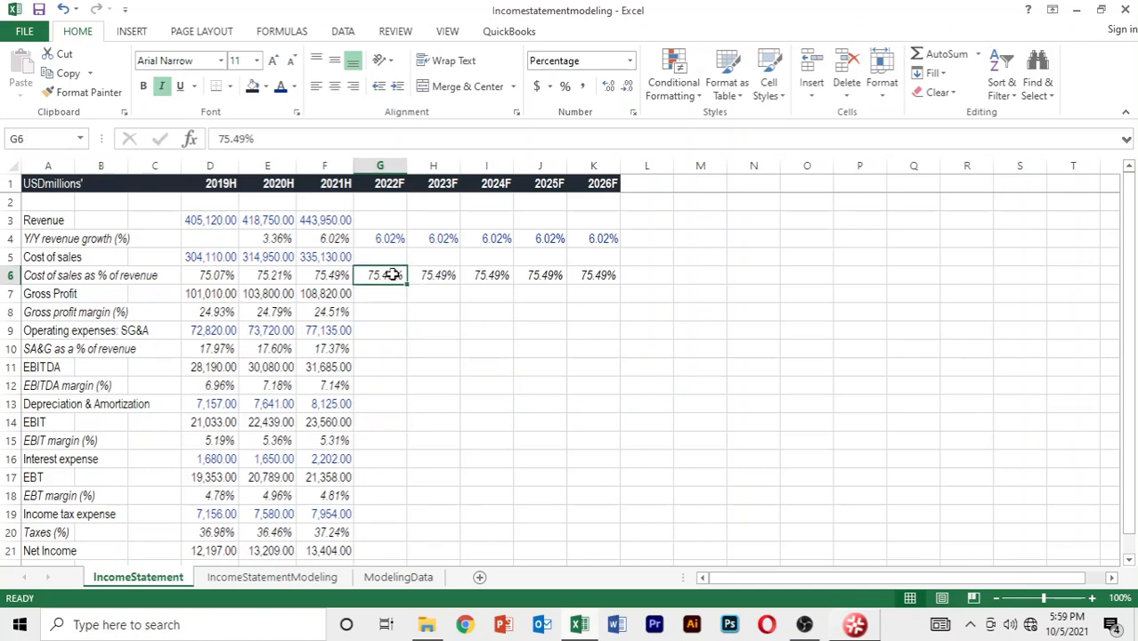
key("Up")
left_click(393, 276)
key("Up")
key("Up")
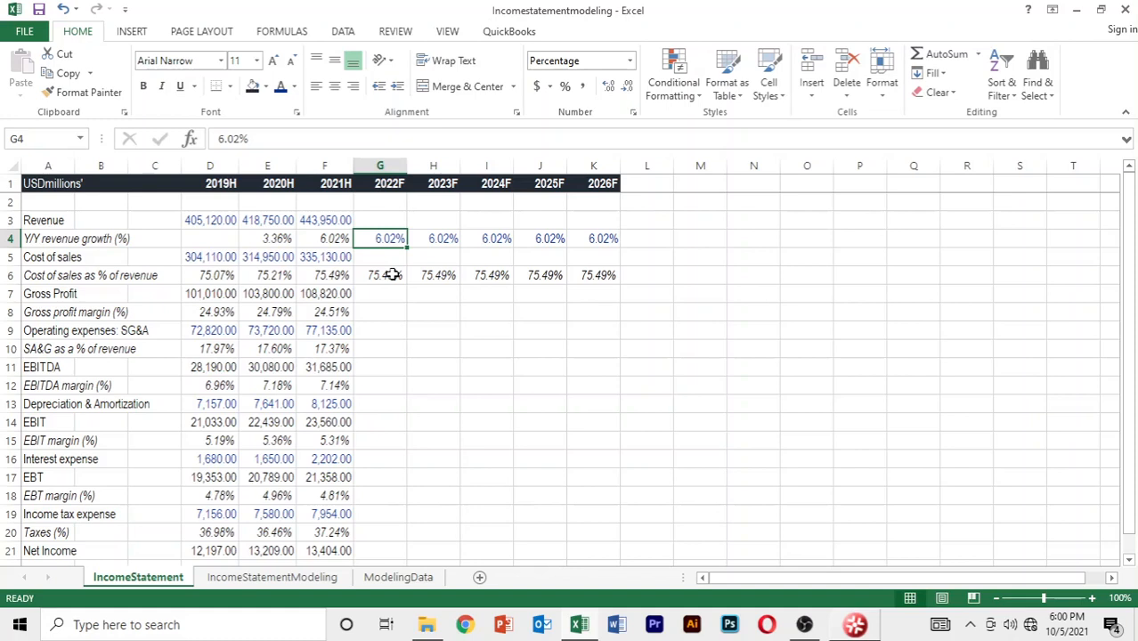
key("ctrl+c")
key("Down")
key("Down")
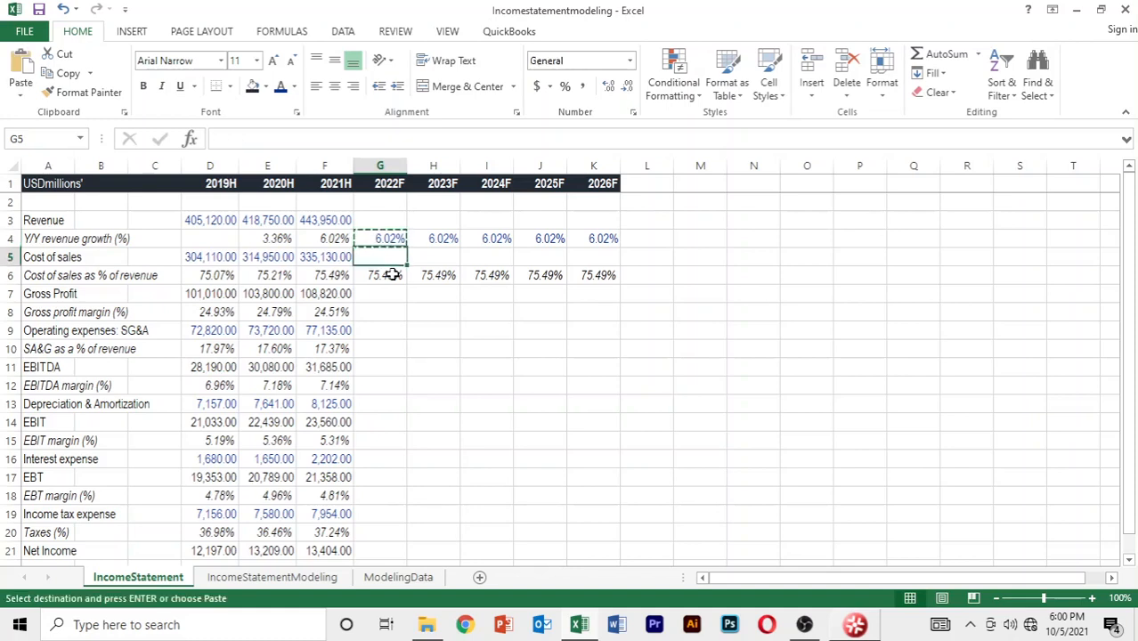
key("Up")
key("Up")
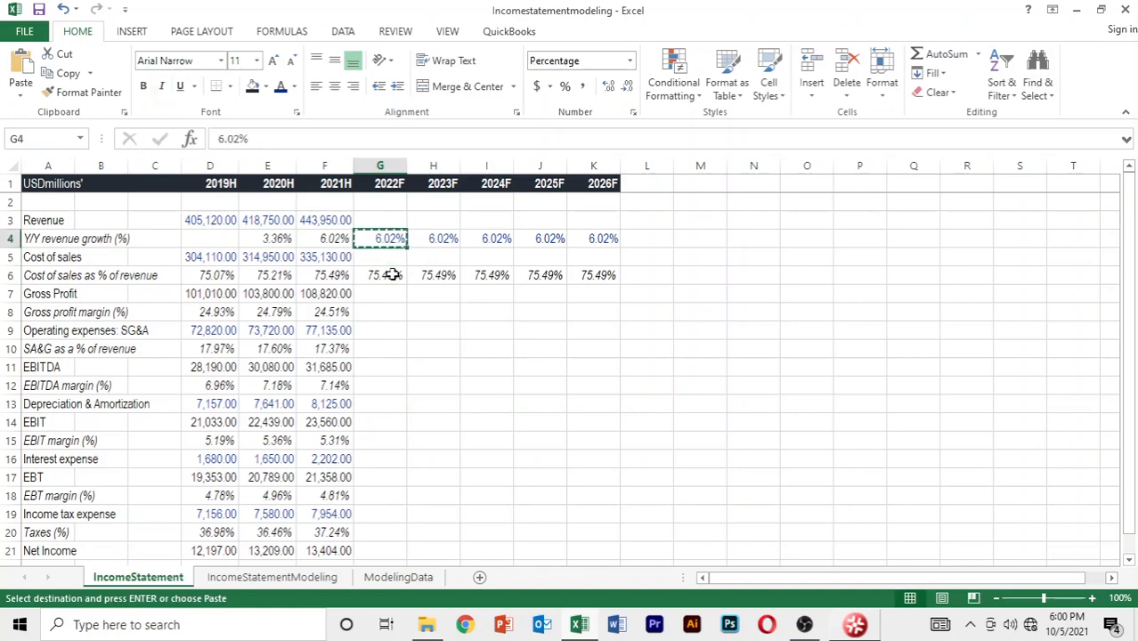
key("Right")
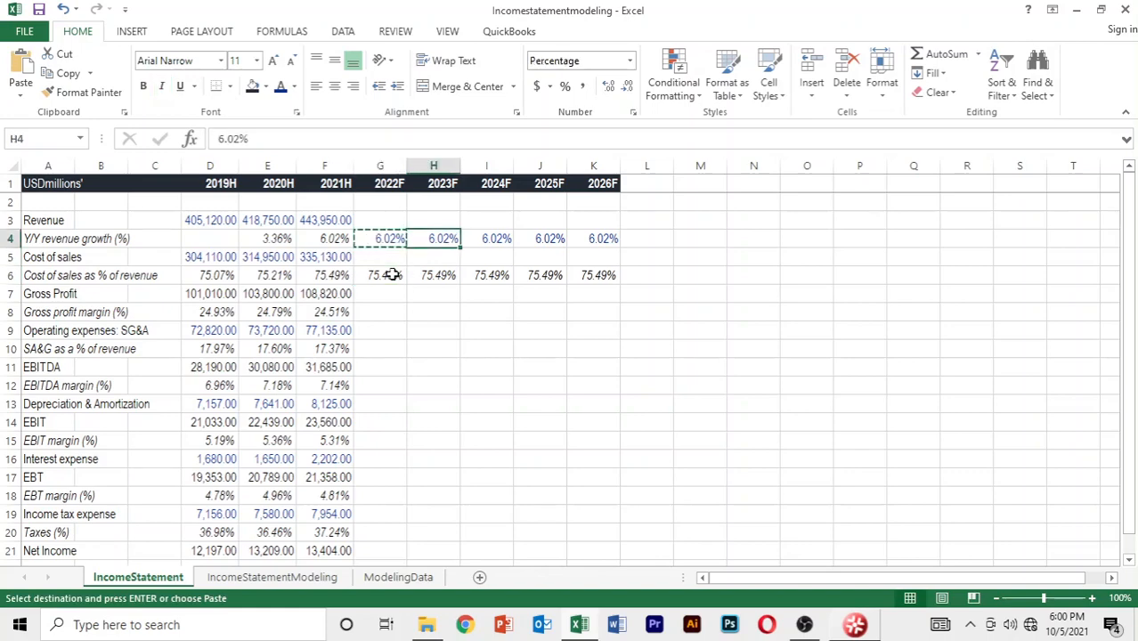
key("Down")
key("Down")
key("Left")
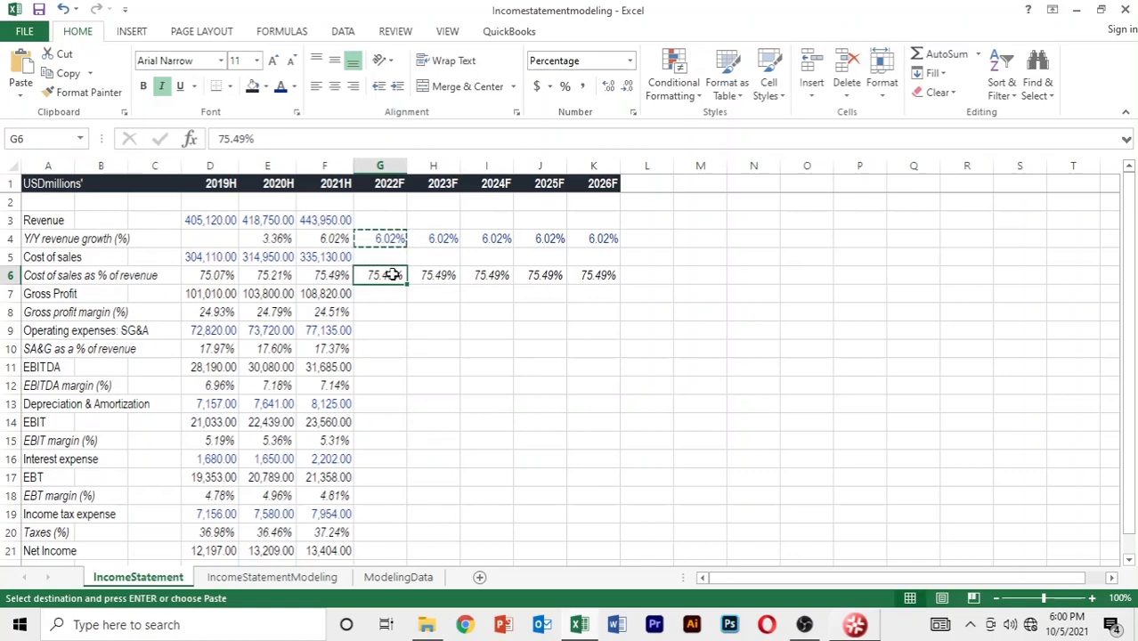
key("shift+Right")
key("shift+Right")
key("ctrl+v")
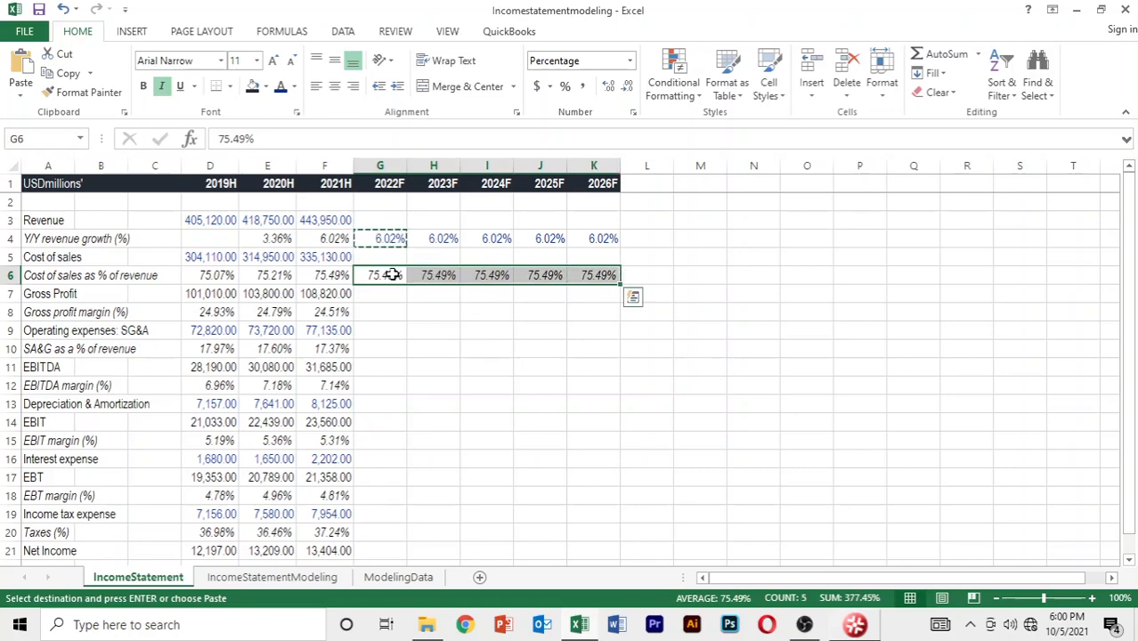
key("alt")
key("h")
key("v")
key("s")
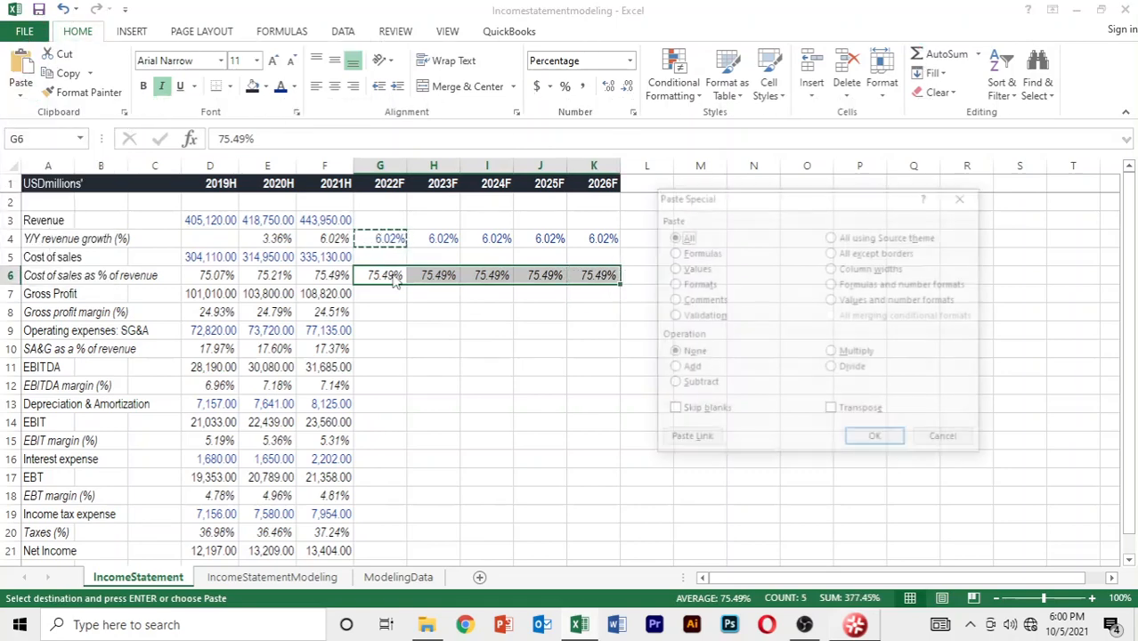
key("t")
key("Return")
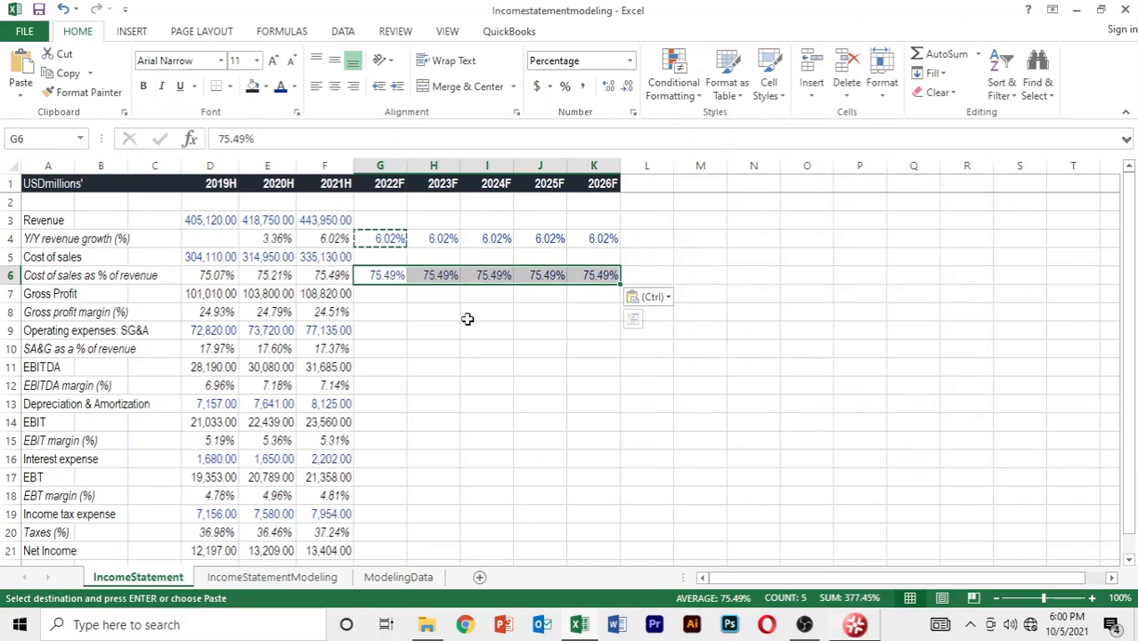
key("Escape")
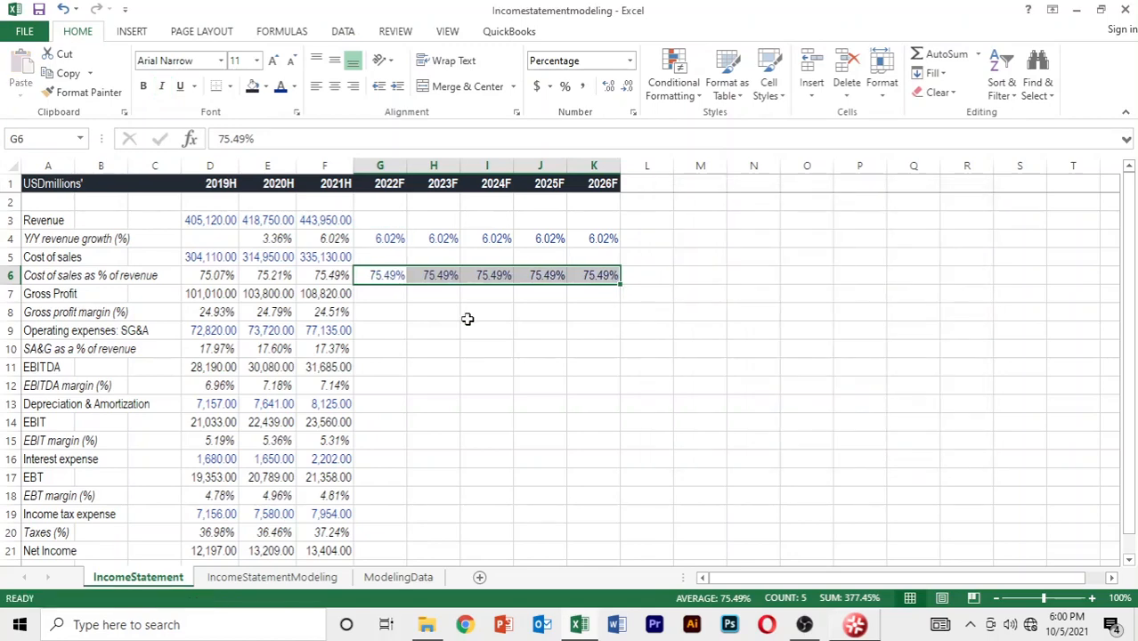
Enter 0.2151 as the 2022 gross profit margin in G8.
left_click(469, 320)
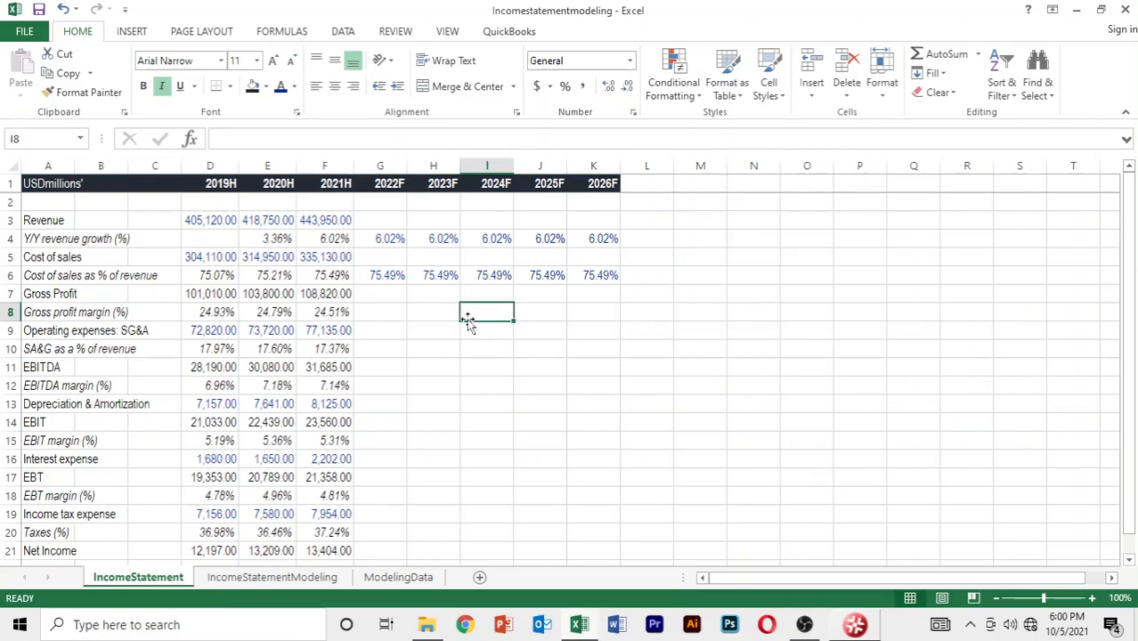
key("Left")
key("Left")
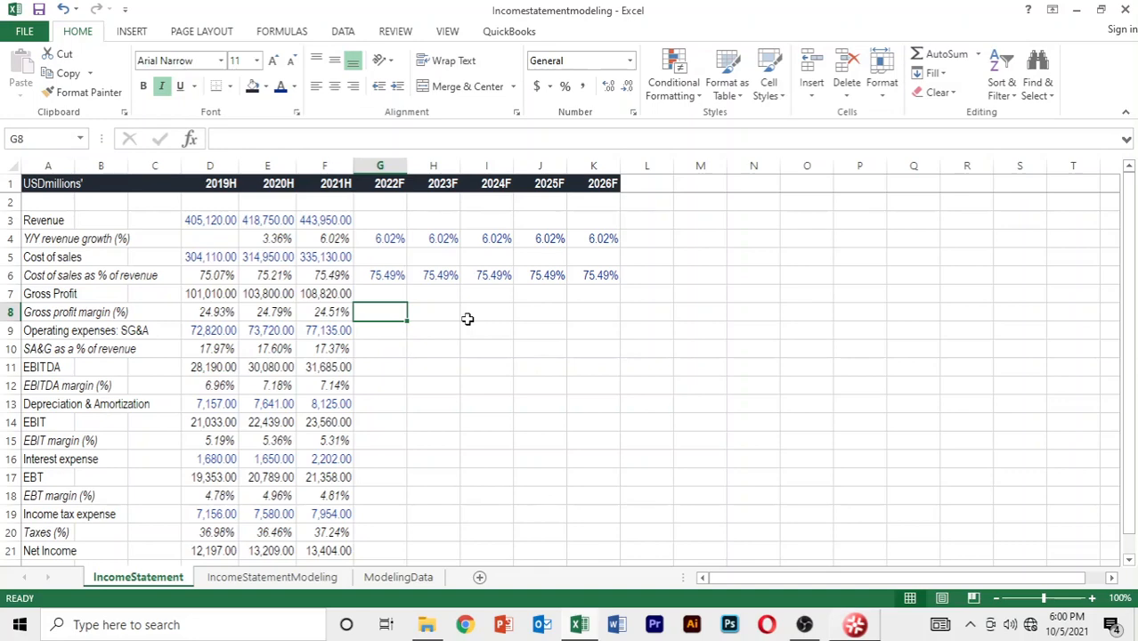
key("Left")
key("Left")
key("Left")
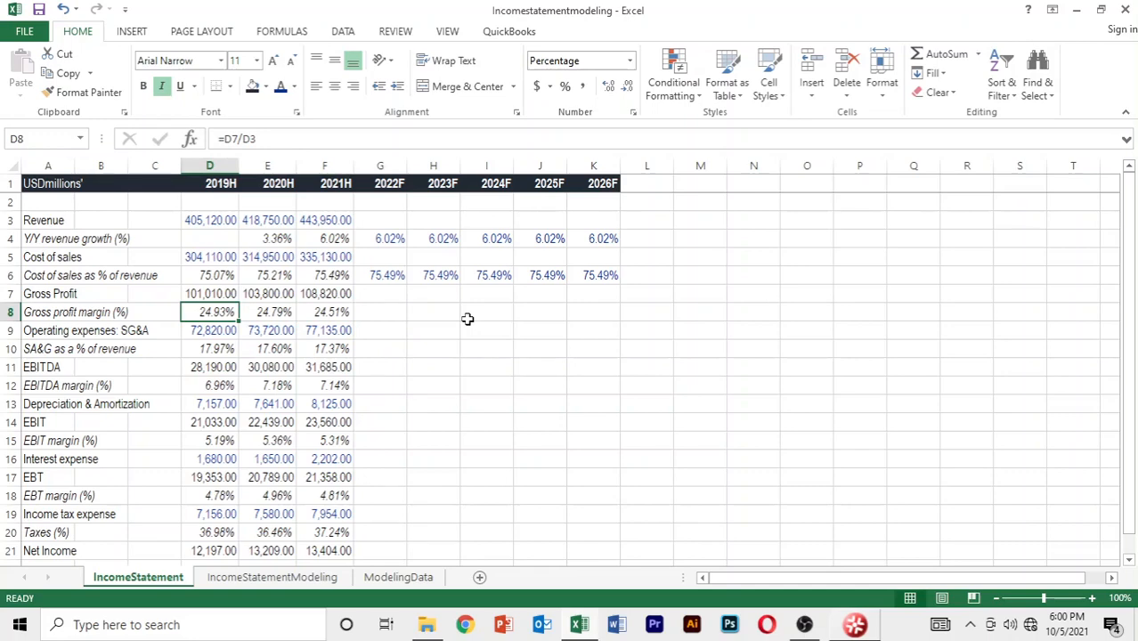
key("Right")
key("Right")
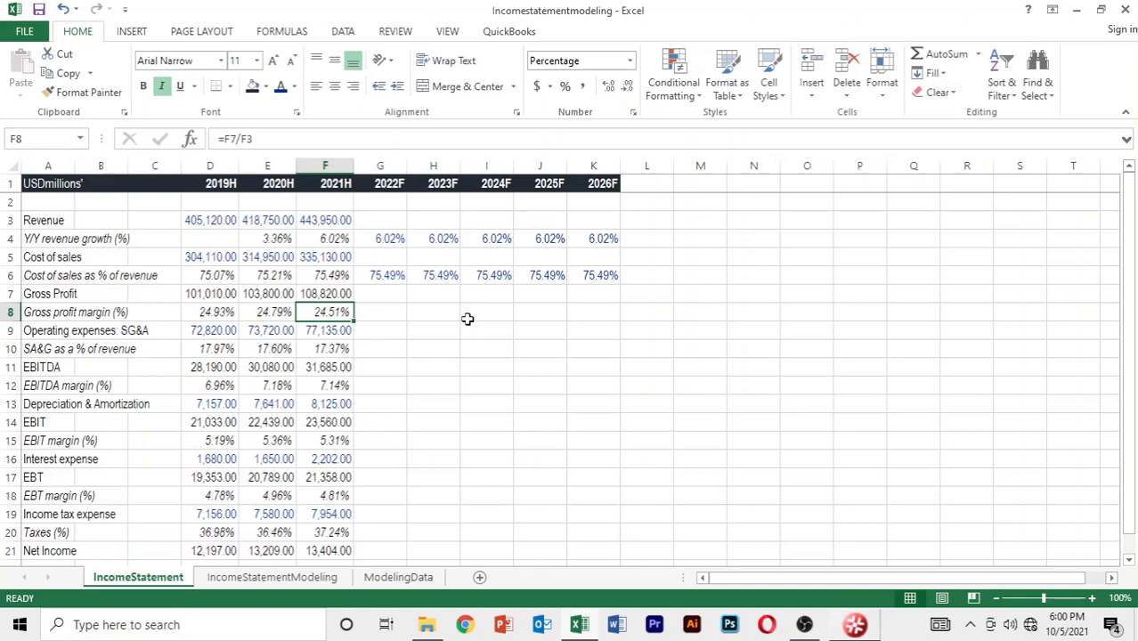
key("Right")
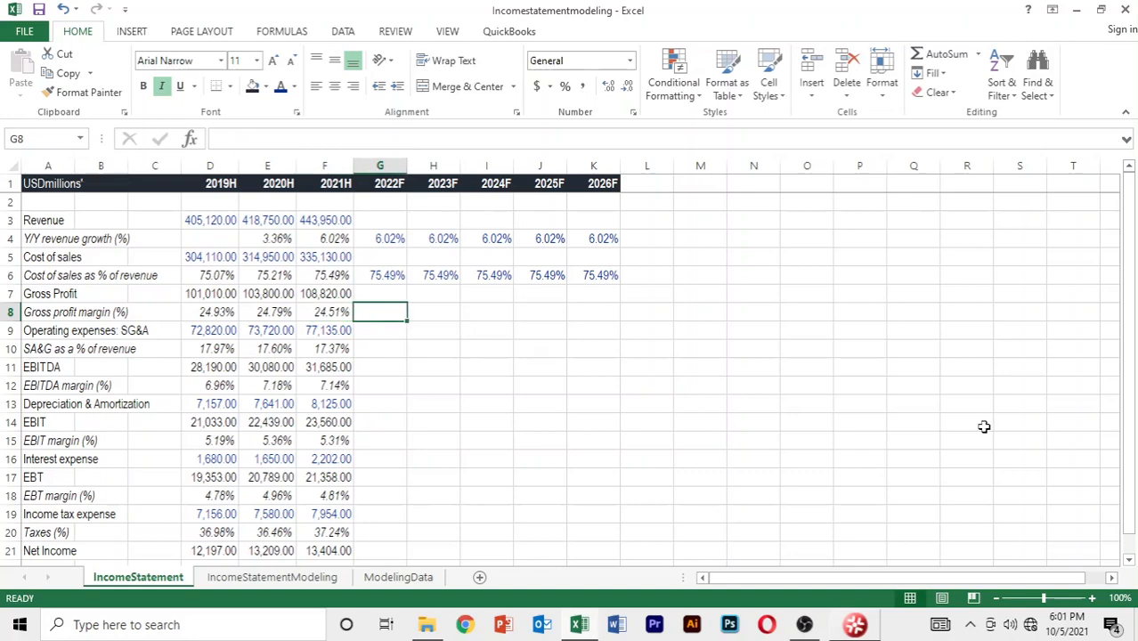
type("0.21")
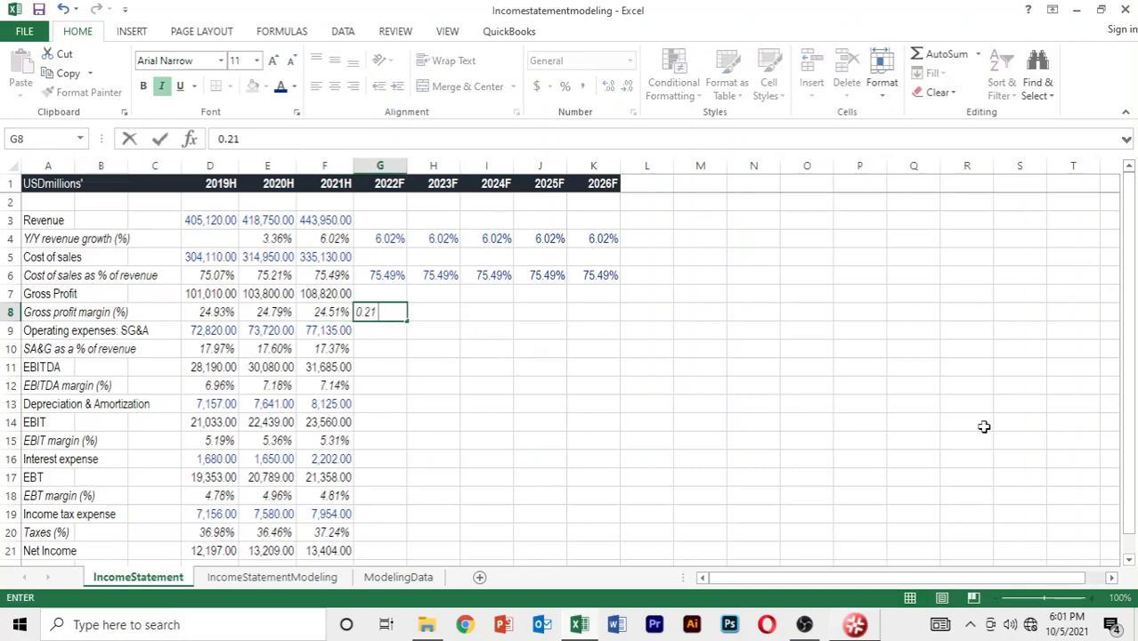
type("51")
key("Return")
Fill the 2022 gross profit margin from G8 across the forecast years to K8.
key("Up")
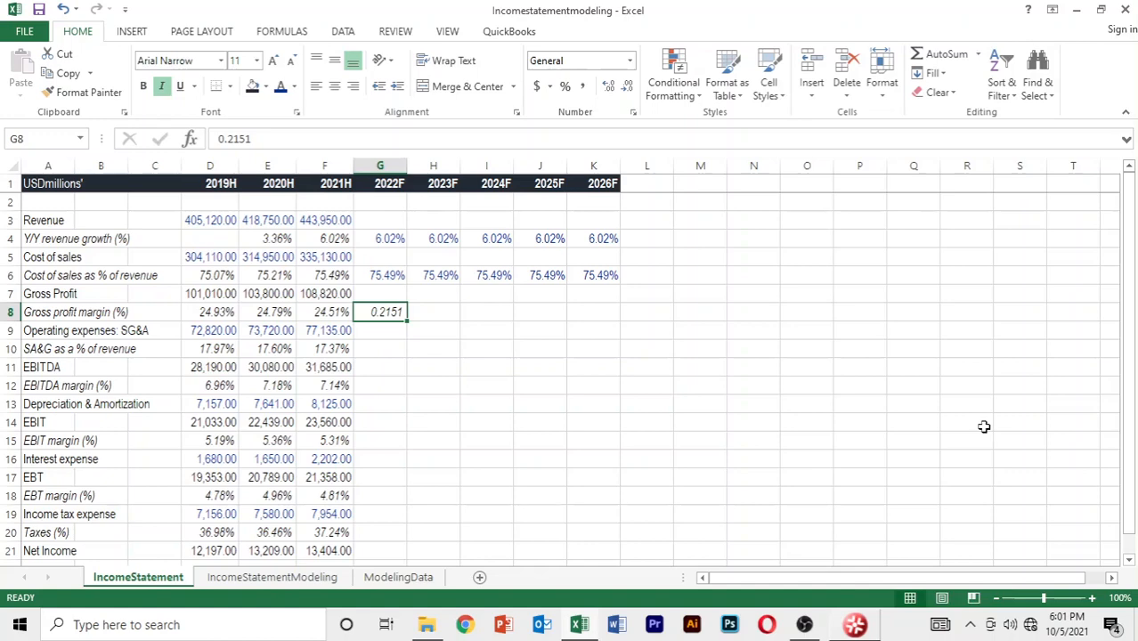
key("shift+Right")
key("shift+Right")
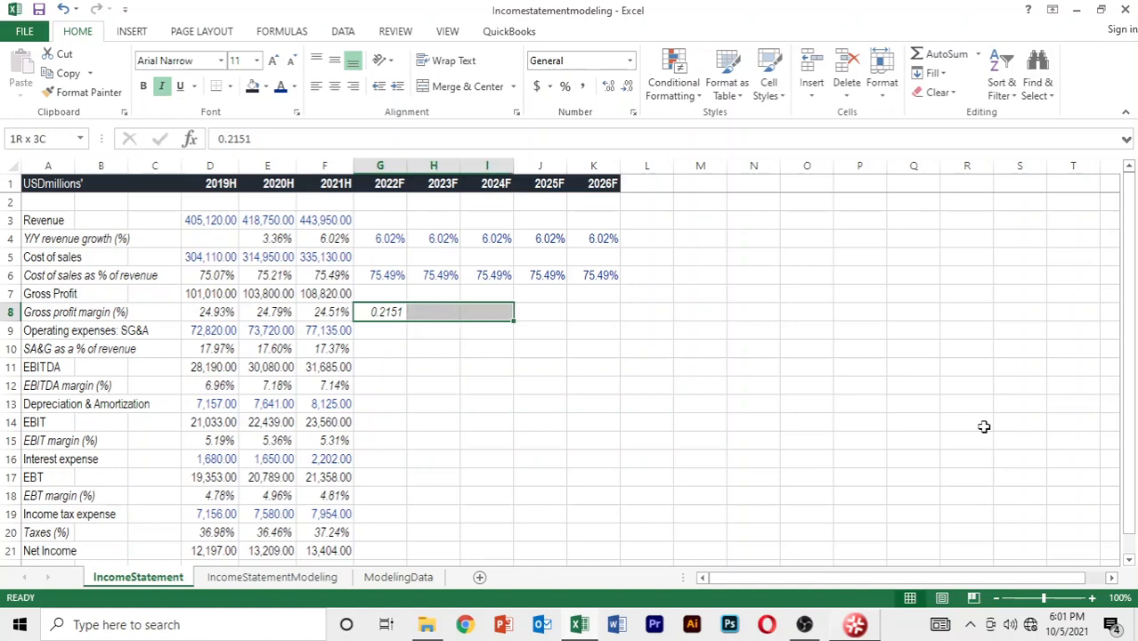
key("shift+Right")
key("shift+Right")
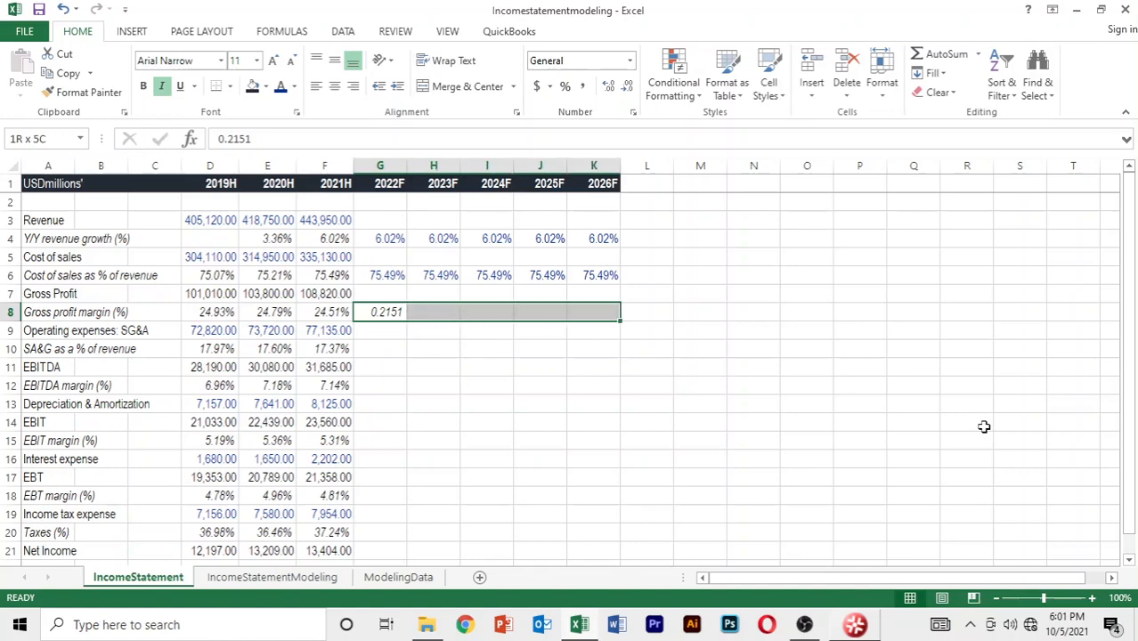
key("ctrl+r")
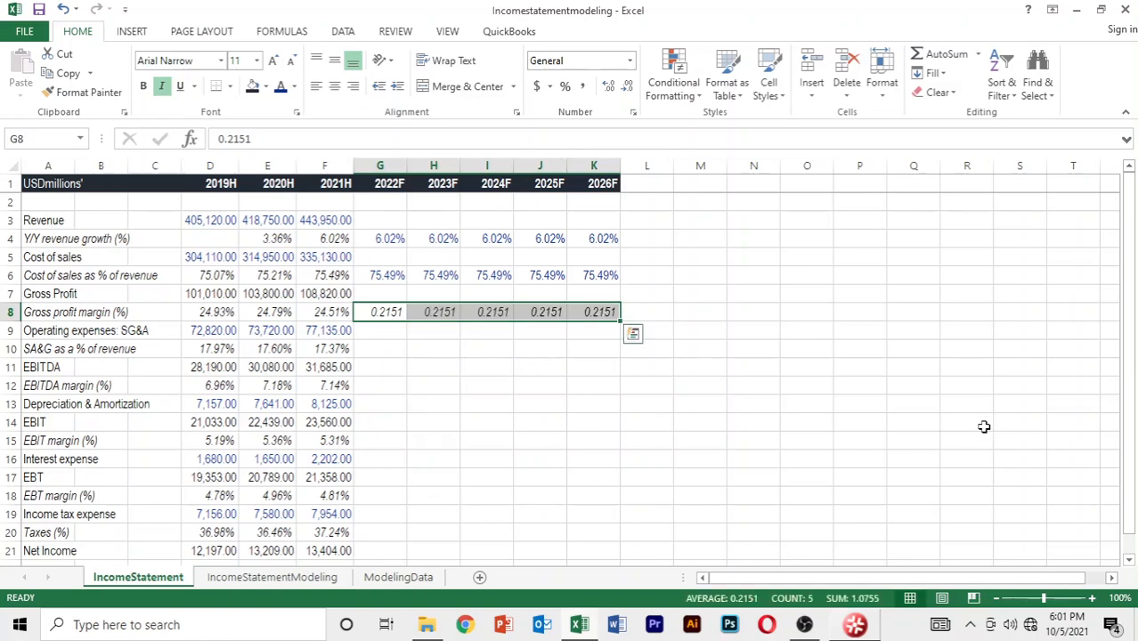
Format the forecast gross profit margins in G8:K8 as percentages with two decimal places.
key("alt")
key("h")
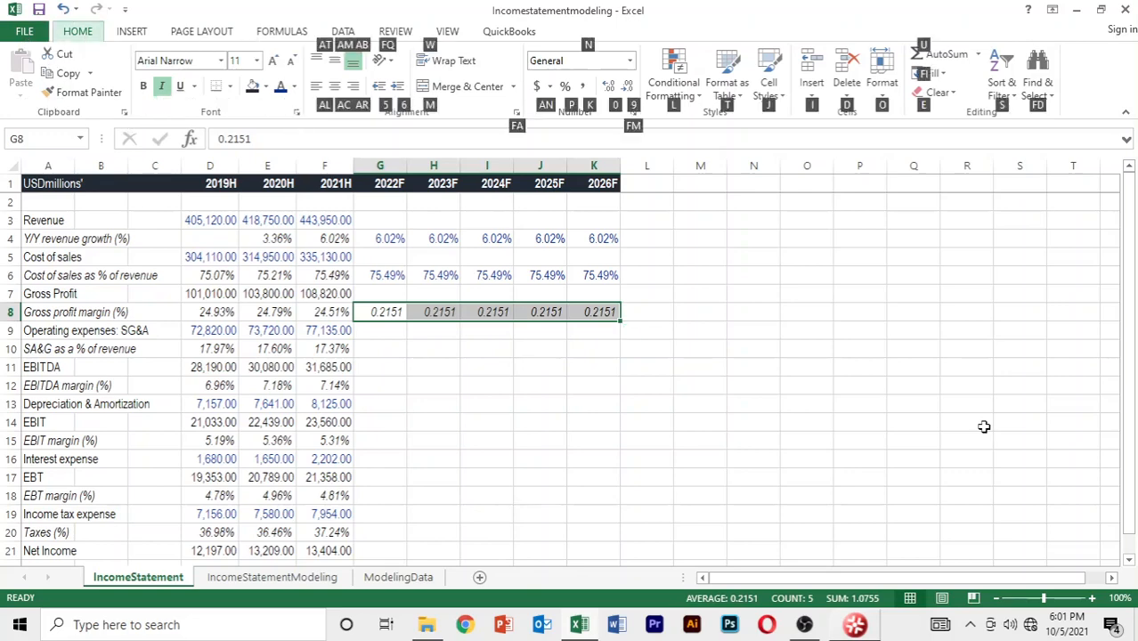
key("p")
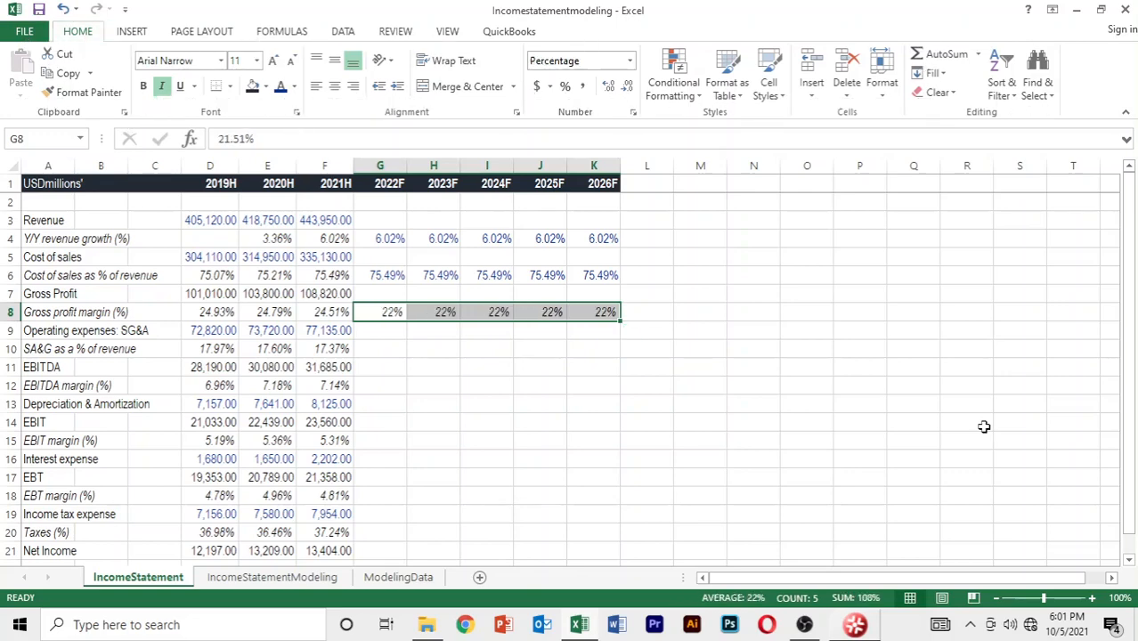
key("alt")
key("h")
key("0")
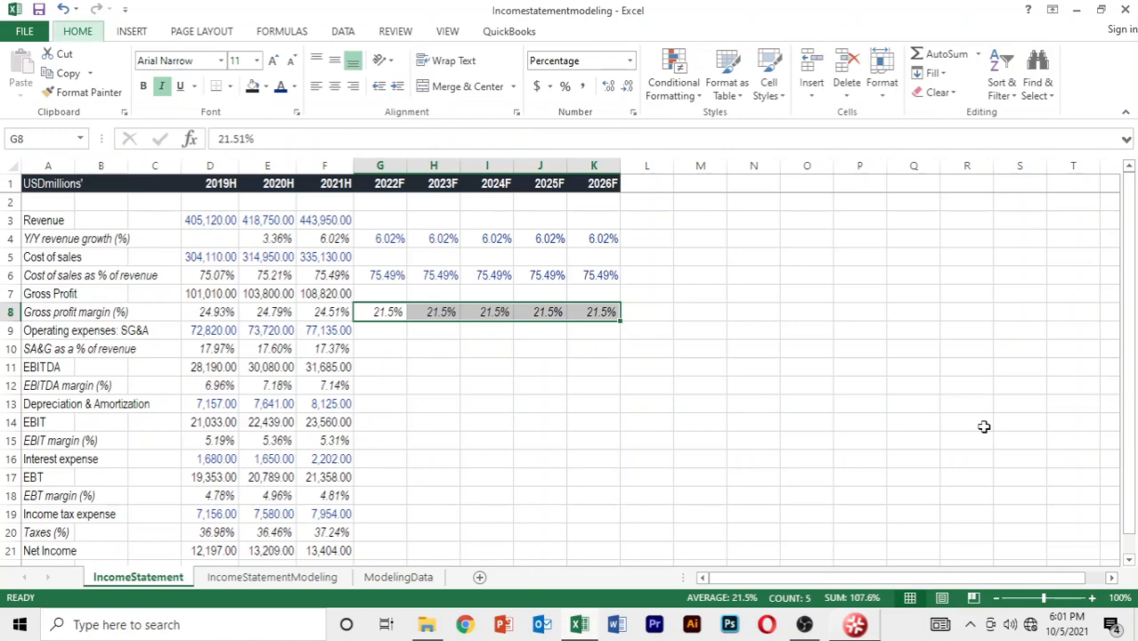
key("alt")
key("h")
key("0")
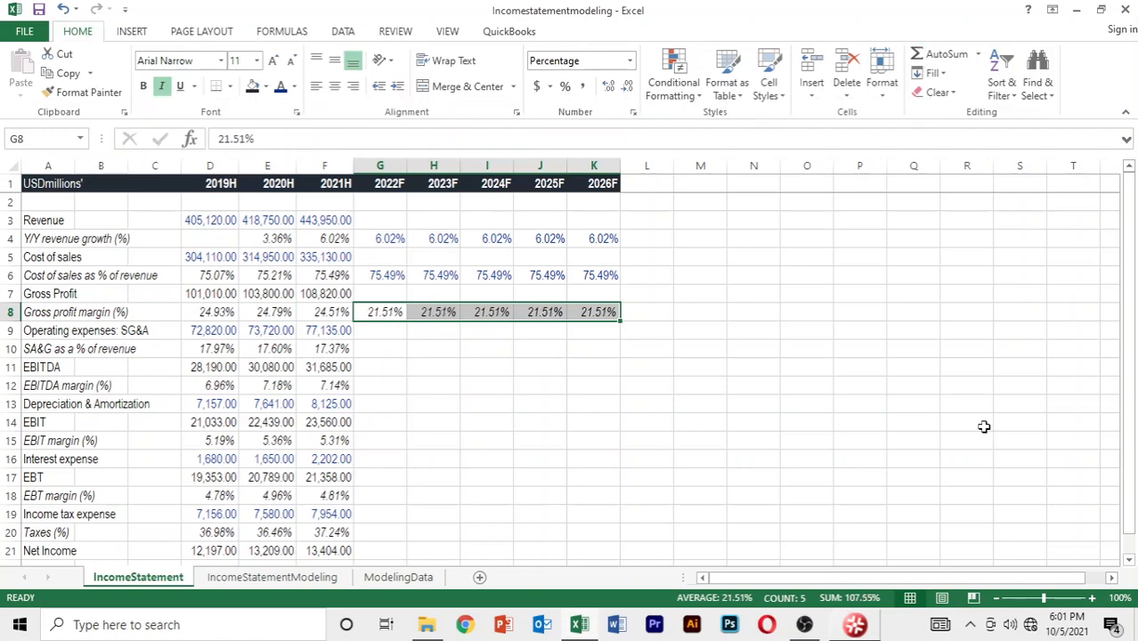
Copy the 2022 cost of sales ratio cell G6 and paste only its formatting onto the forecast gross profit margins in G8:K8.
key("Up")
key("Up")
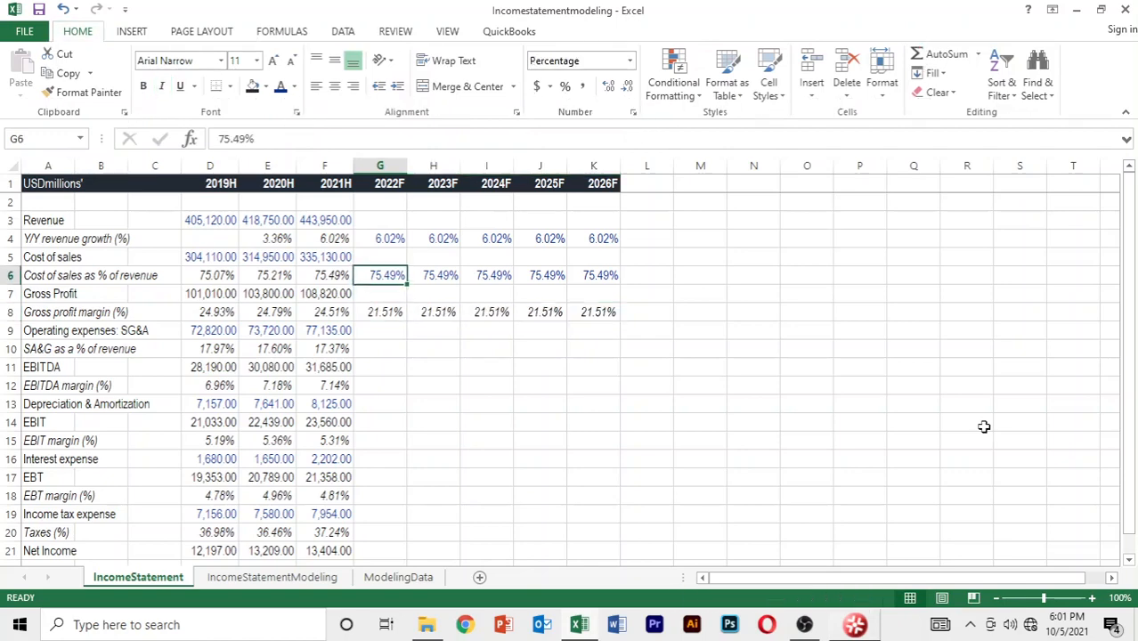
key("ctrl+c")
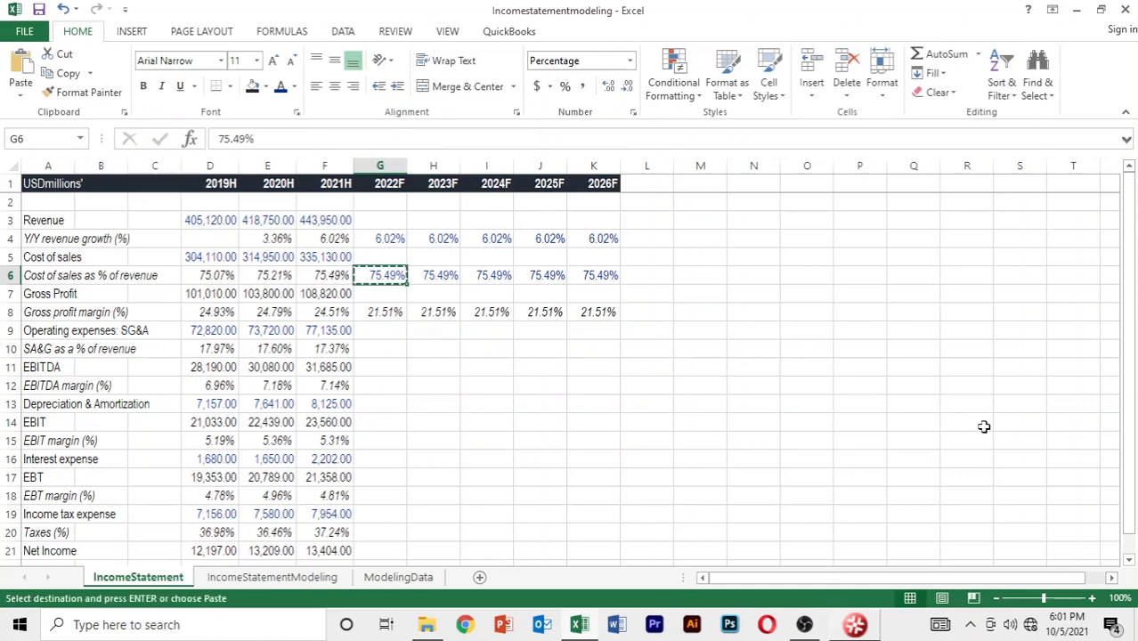
key("Down")
key("Down")
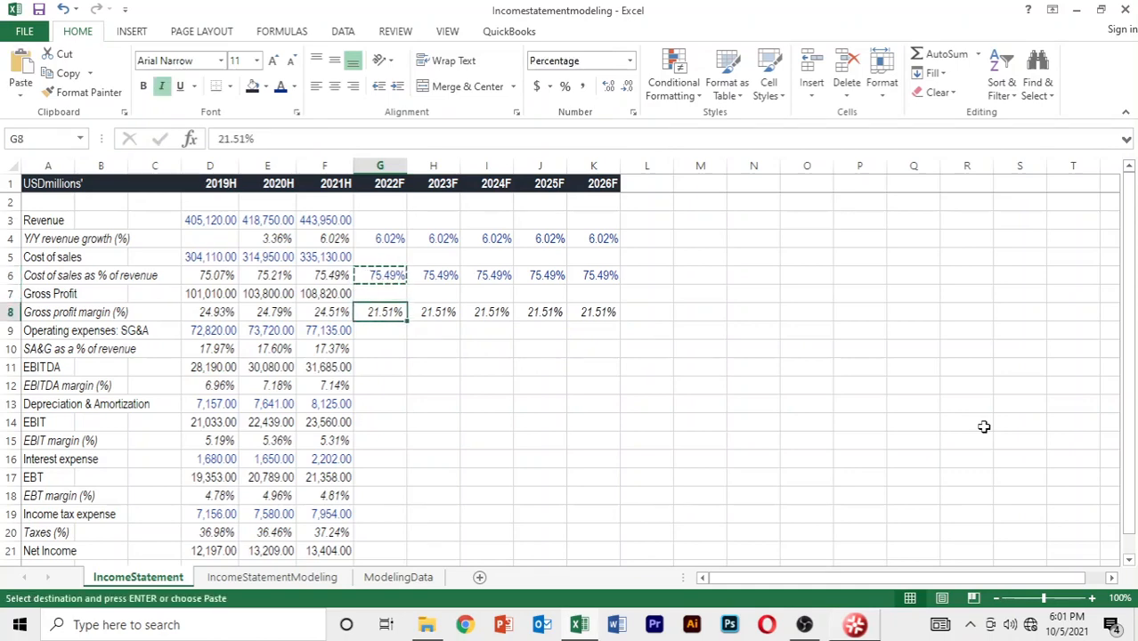
key("shift+Right")
key("shift+Right")
key("shift+Right")
key("shift+Right")
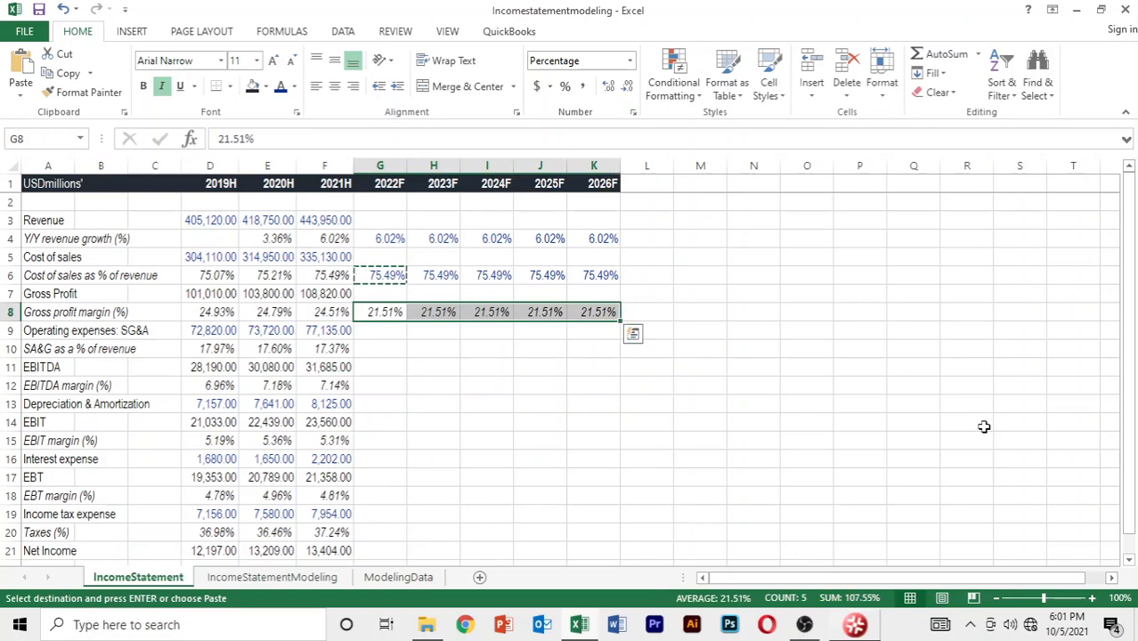
key("alt")
key("h")
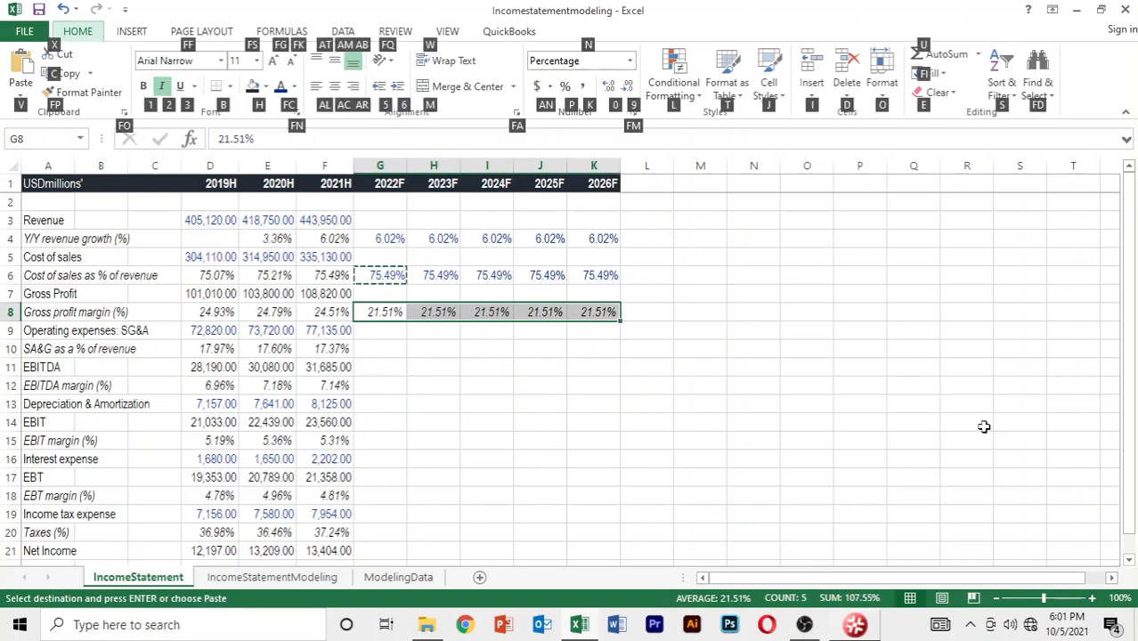
key("v")
key("s")
key("t")
key("Return")
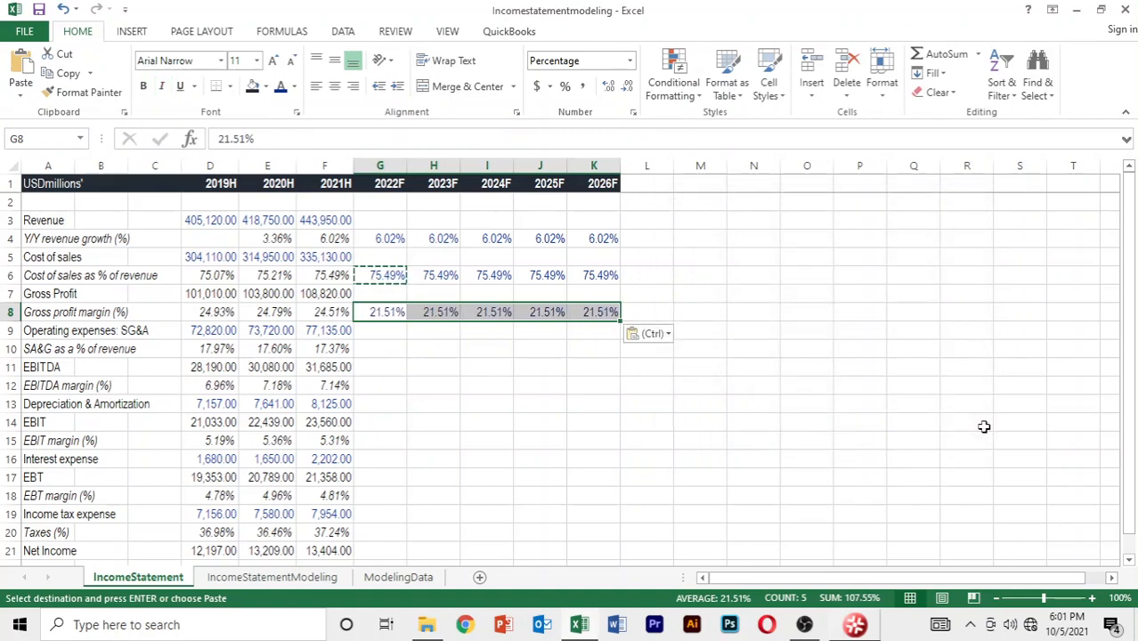
key("Escape")
Enter 0.1737 as the 2022 SA&G percentage of revenue in G10.
key("Down")
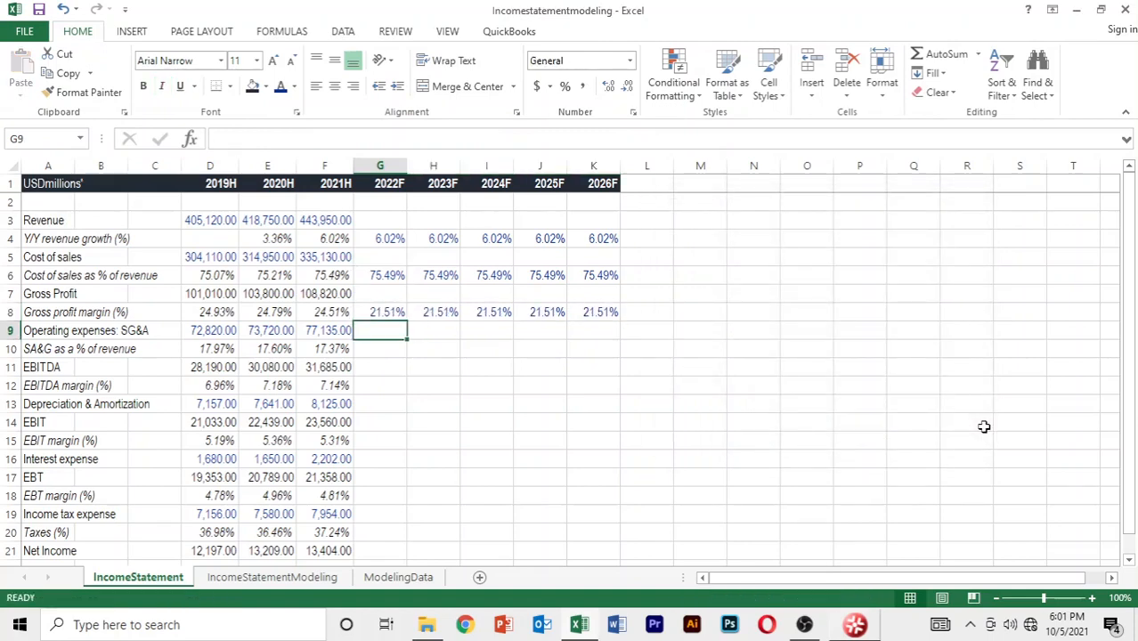
key("Down")
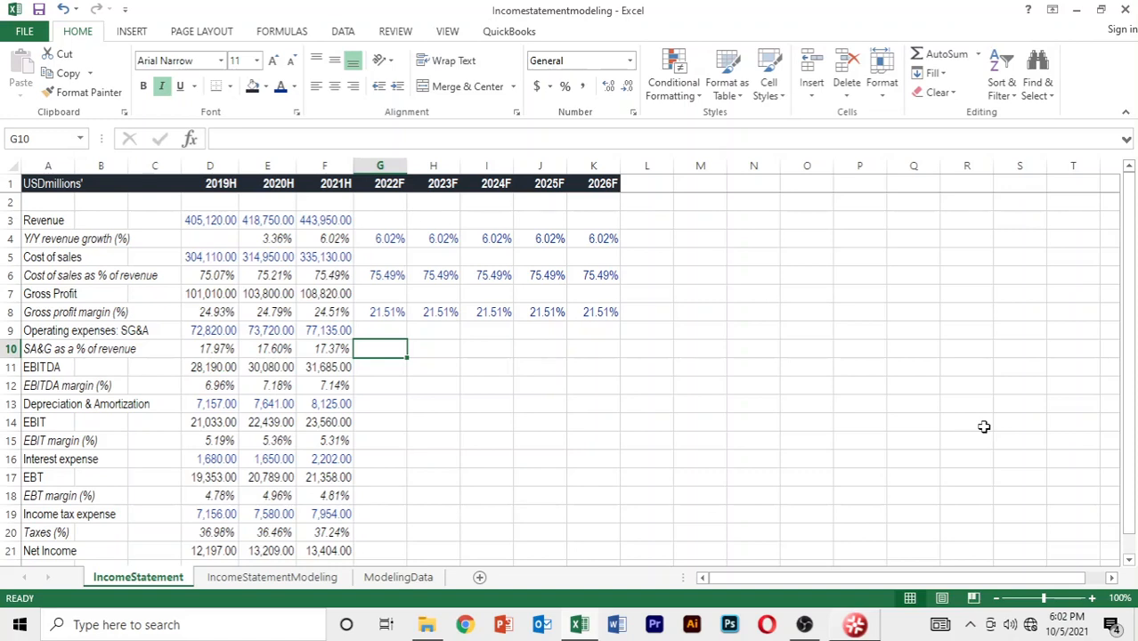
type("1")
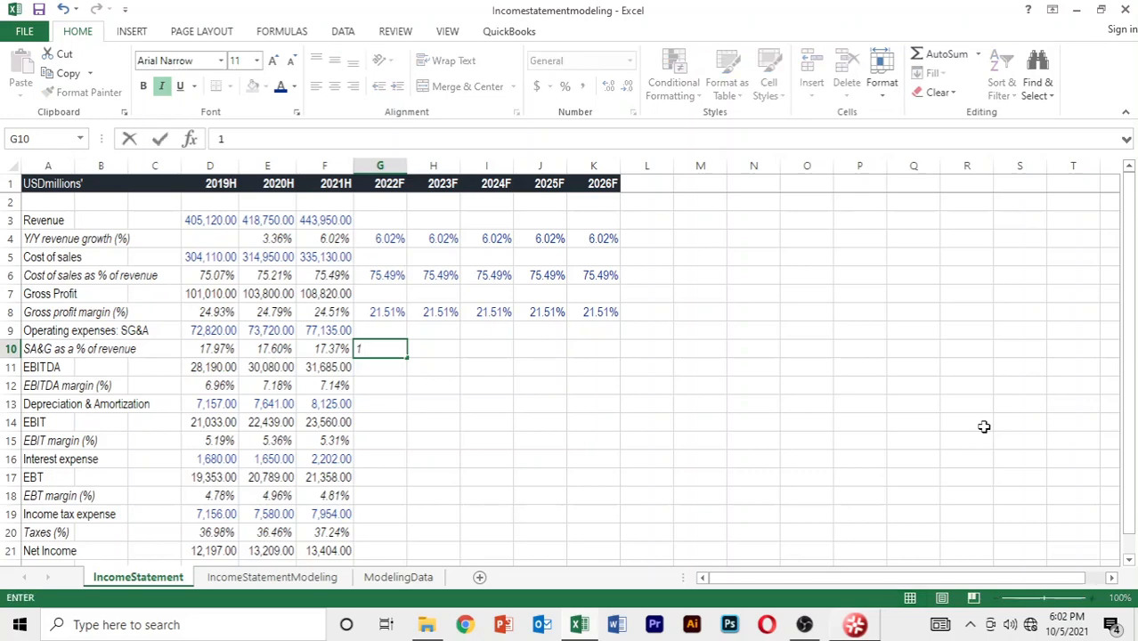
type("7")
type(".37")
key("BackSpace")
key("BackSpace")
key("BackSpace")
key("BackSpace")
key("BackSpace")
type("0.1737")
key("Return")
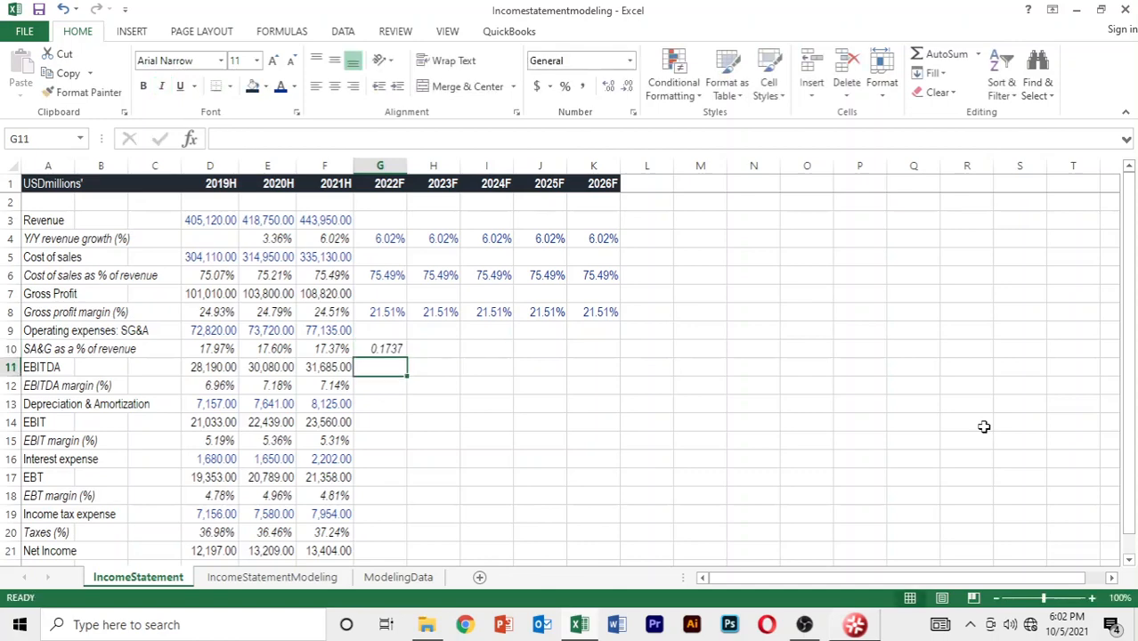
Fill the 2022 SA&G percentage from G10 across the forecast years to K10.
key("Up")
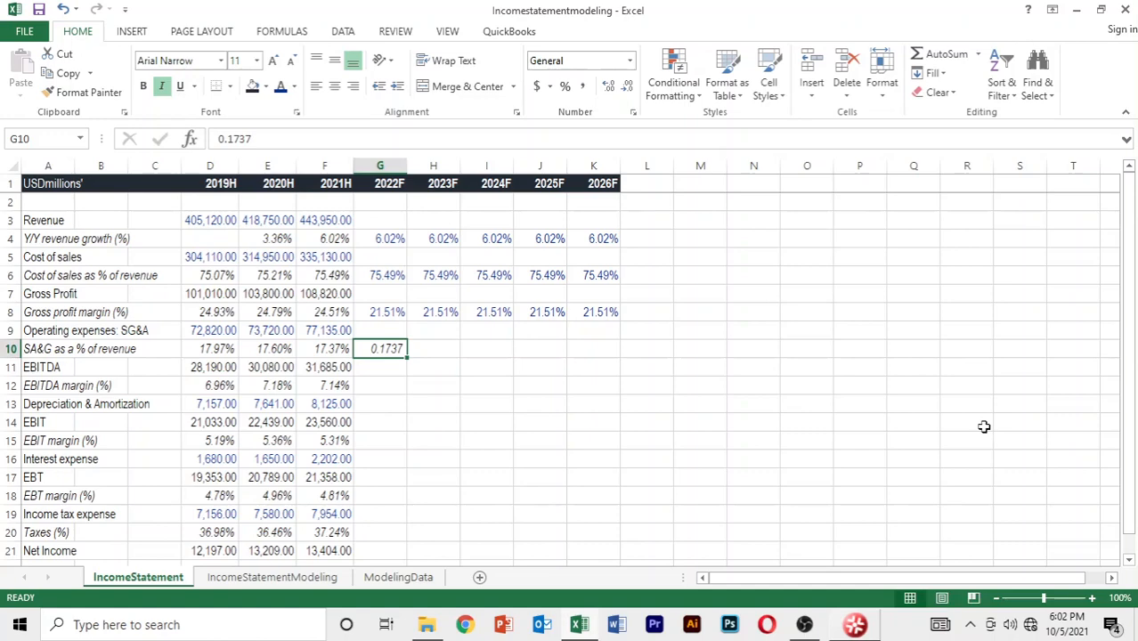
key("shift+Right")
key("shift+Right")
key("shift+Right")
key("shift+Right")
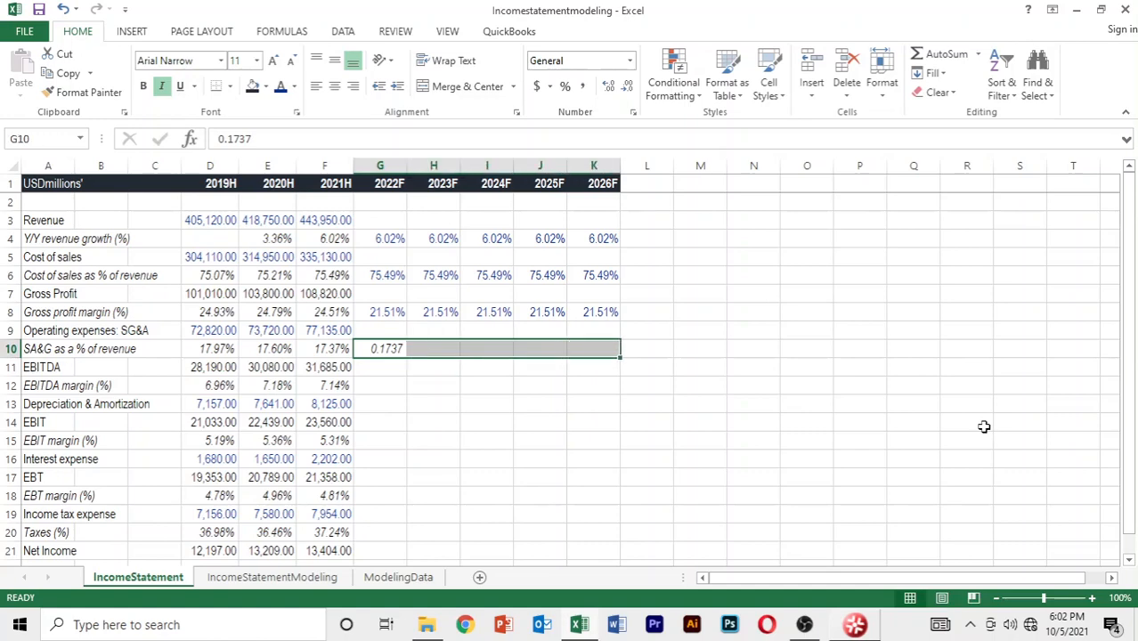
key("ctrl+r")
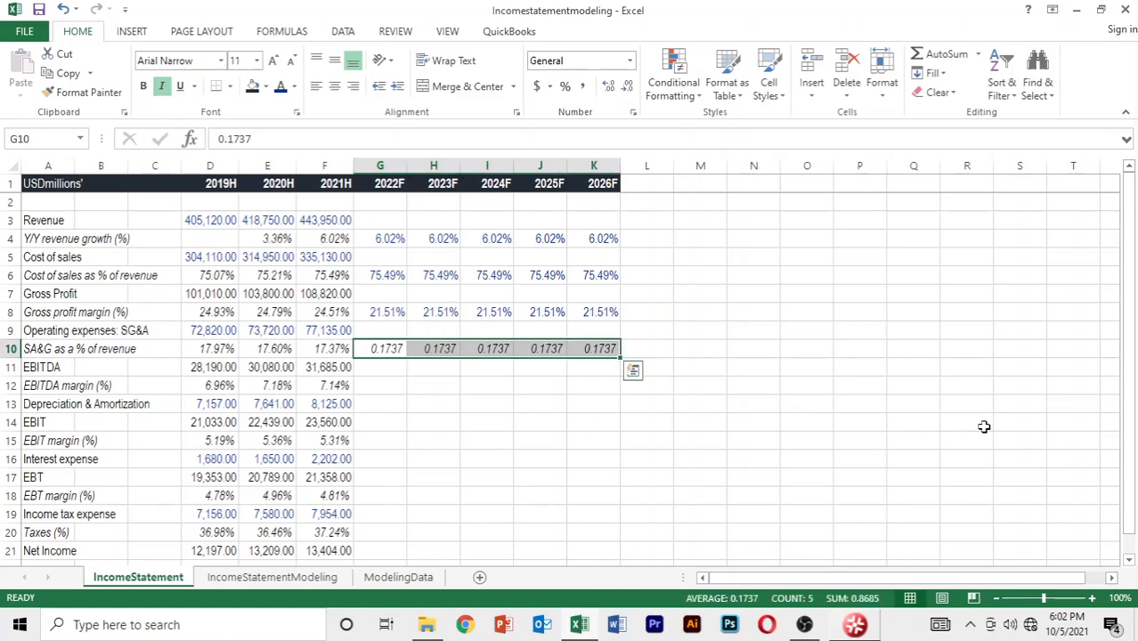
Format the forecast SA&G ratios in G10:K10 as percentages with two decimal places.
key("alt+h")
key("p")
key("alt+h")
key("0")
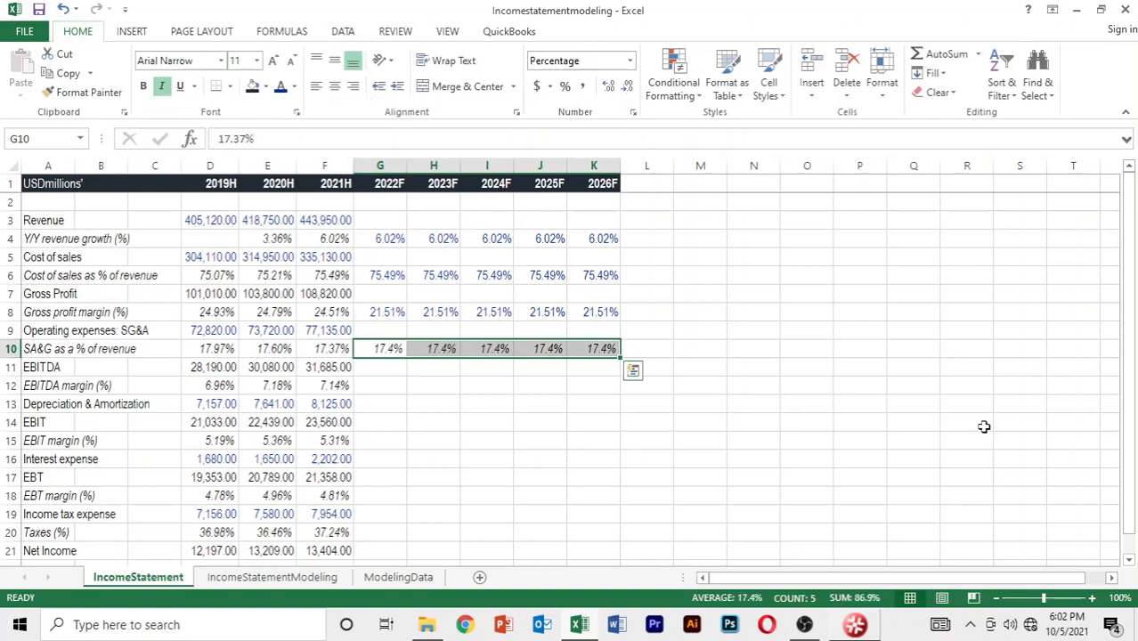
key("alt+h")
key("0")
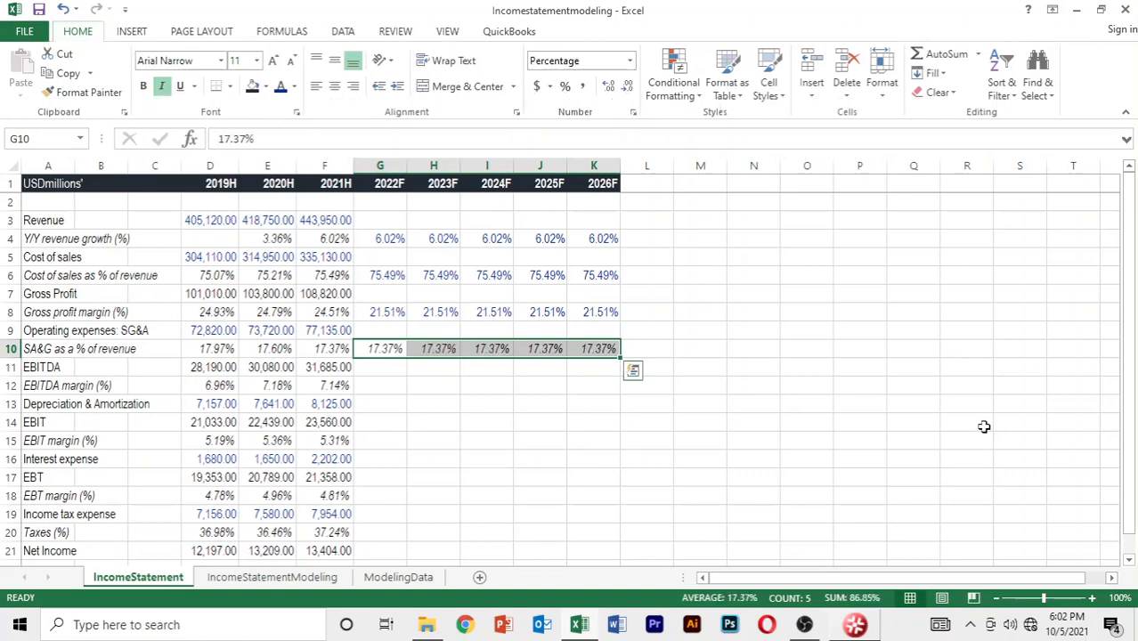
Copy the 2022 gross profit margin cell G8 and paste only its formatting onto the forecast SA&G ratios in G10:K10.
key("Up")
key("Up")
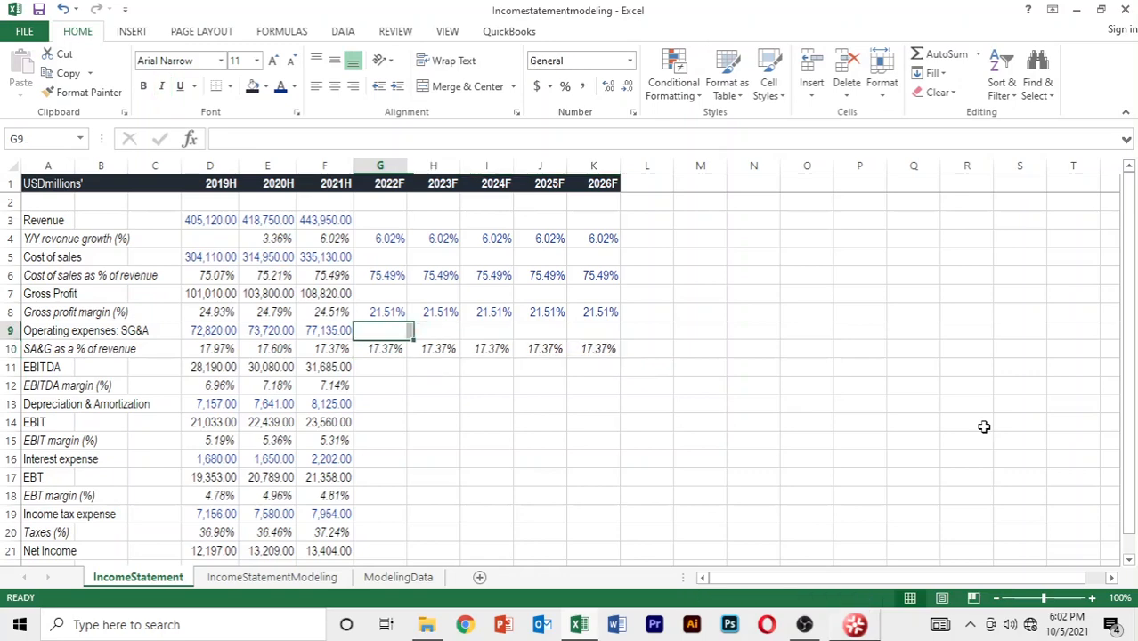
key("ctrl+c")
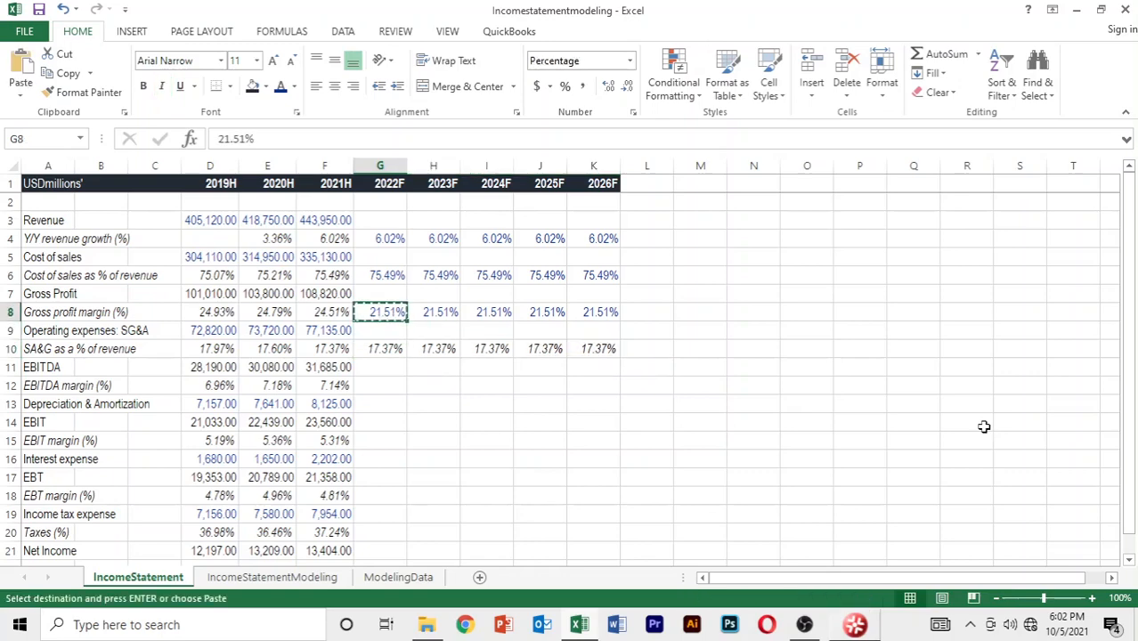
key("Down")
key("Down")
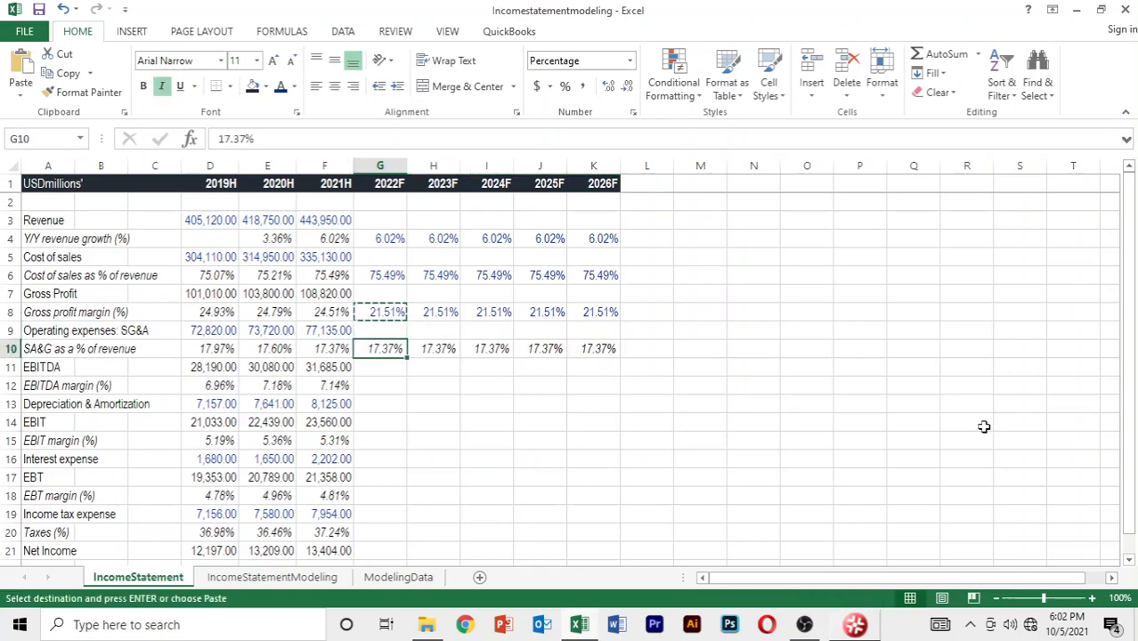
key("shift+Right")
key("shift+Right")
key("shift+Right")
key("shift+Right")
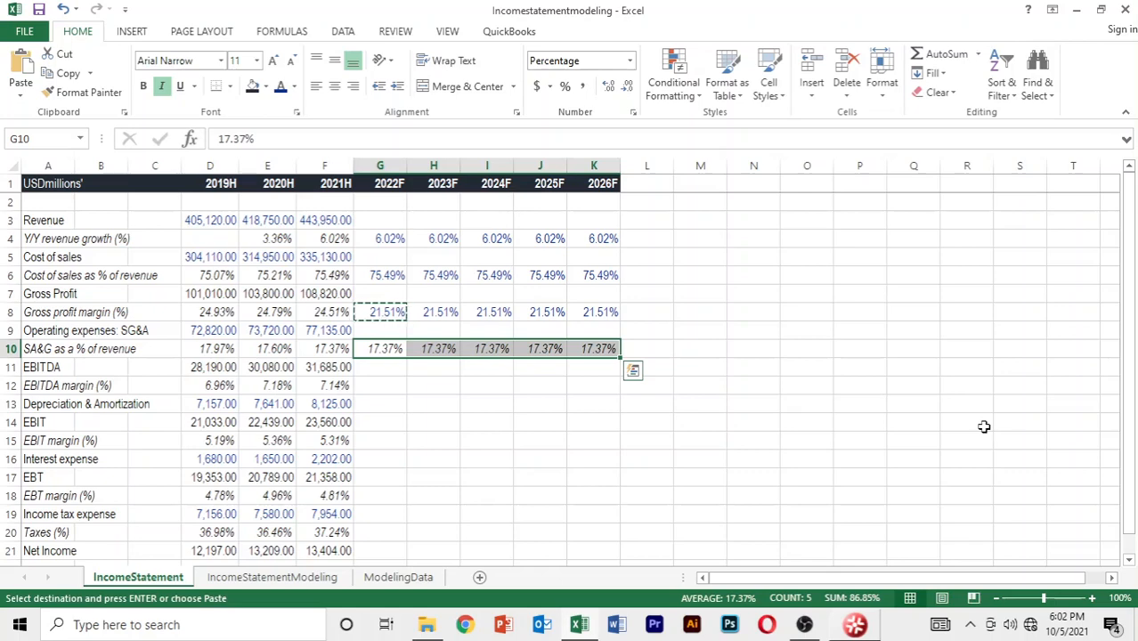
key("alt")
key("h")
key("v")
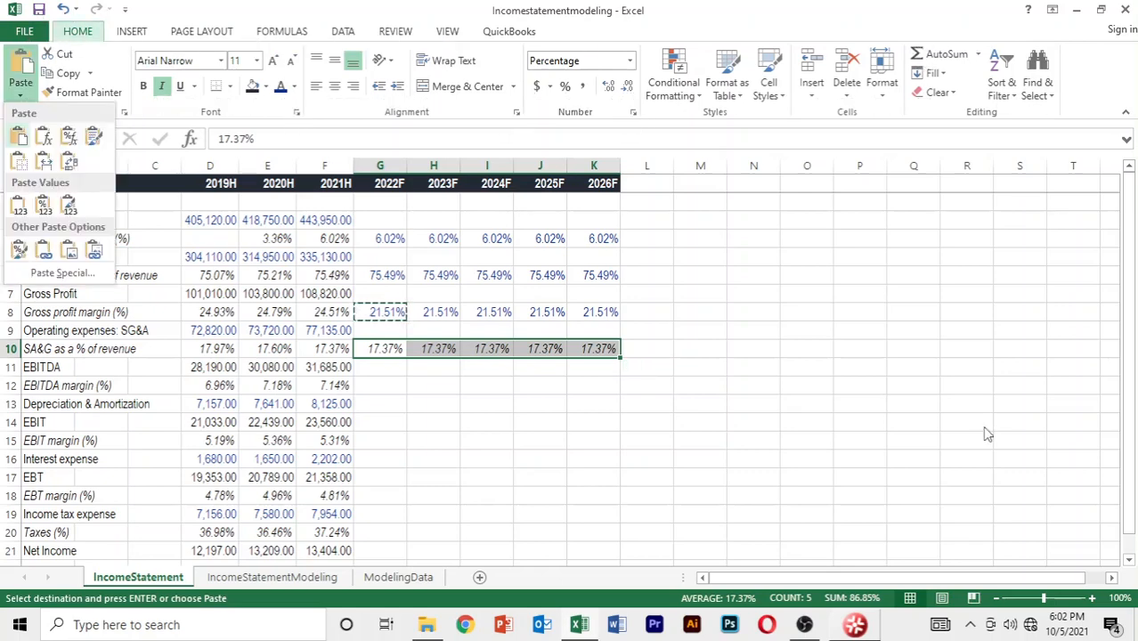
key("s")
key("t")
key("Return")
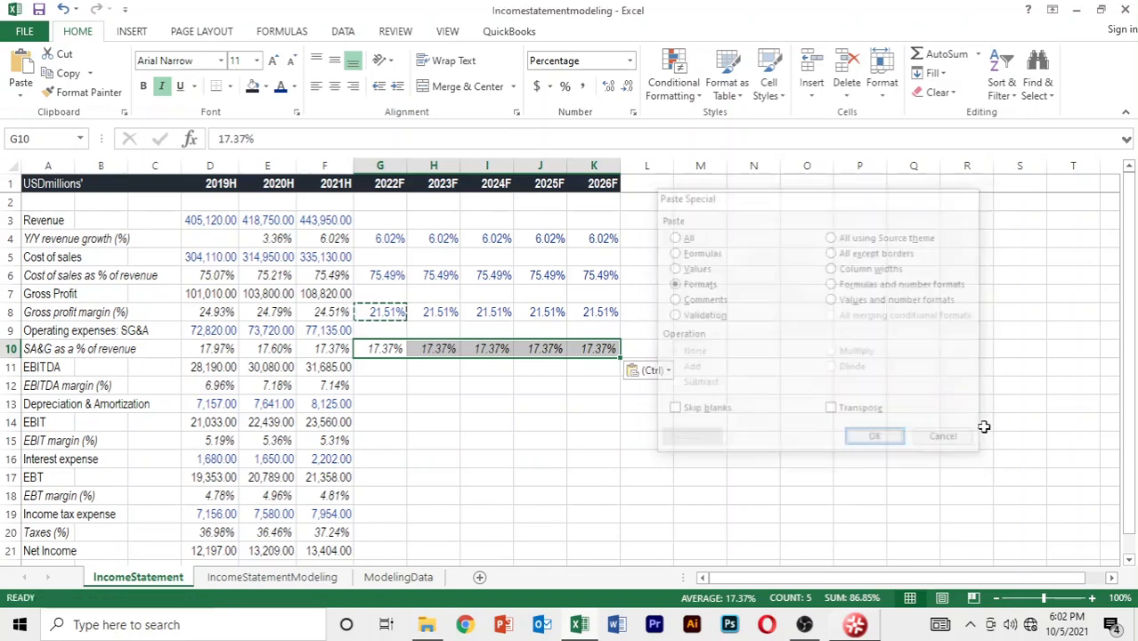
key("Escape")
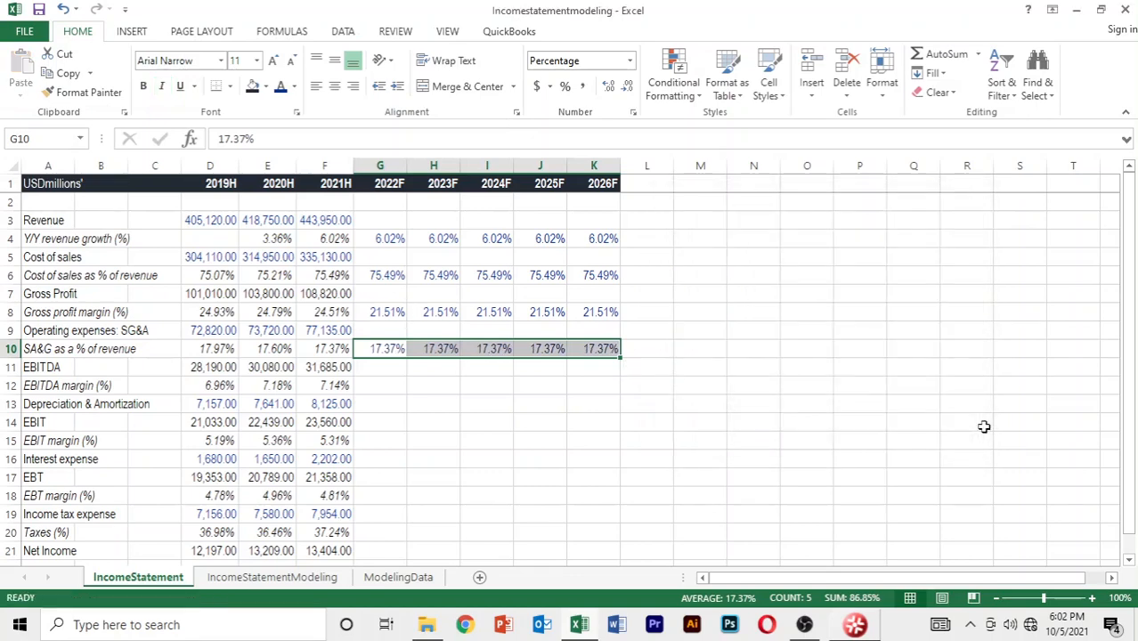
Enter 0.0714 as the 2022 EBITDA margin in G12.
key("Down")
key("Down")
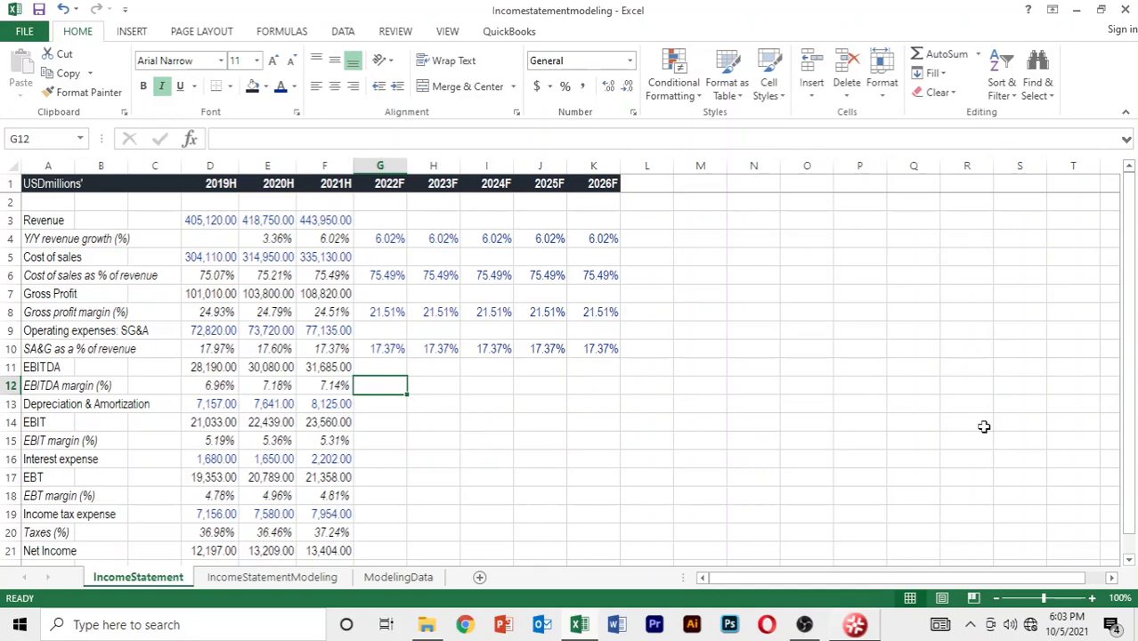
type("7")
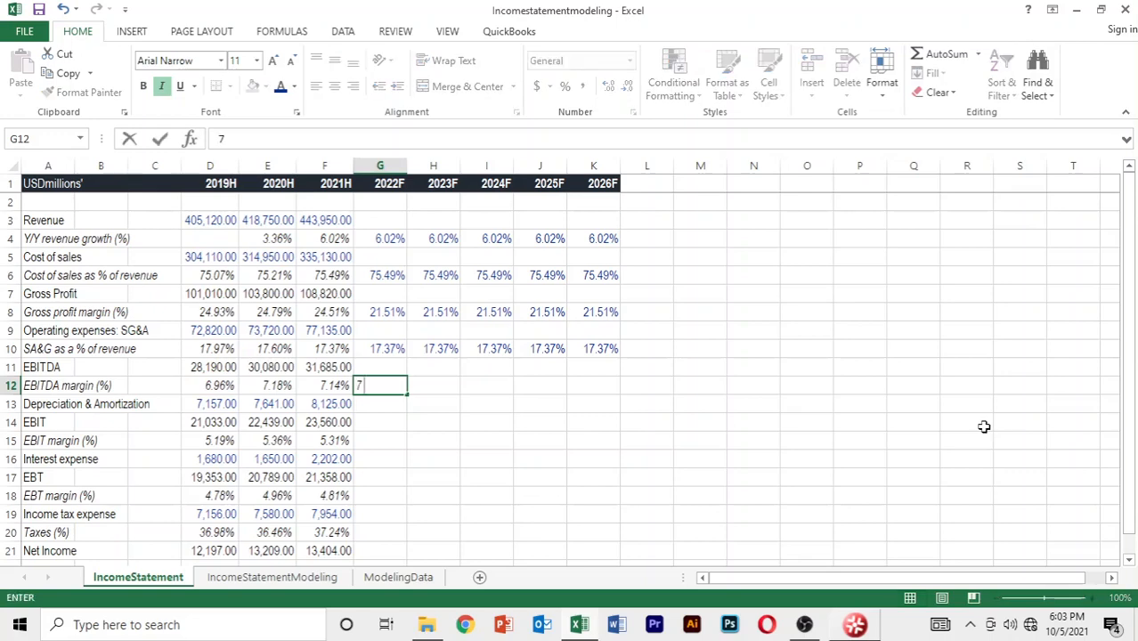
key("BackSpace")
type("0.0714")
key("Return")
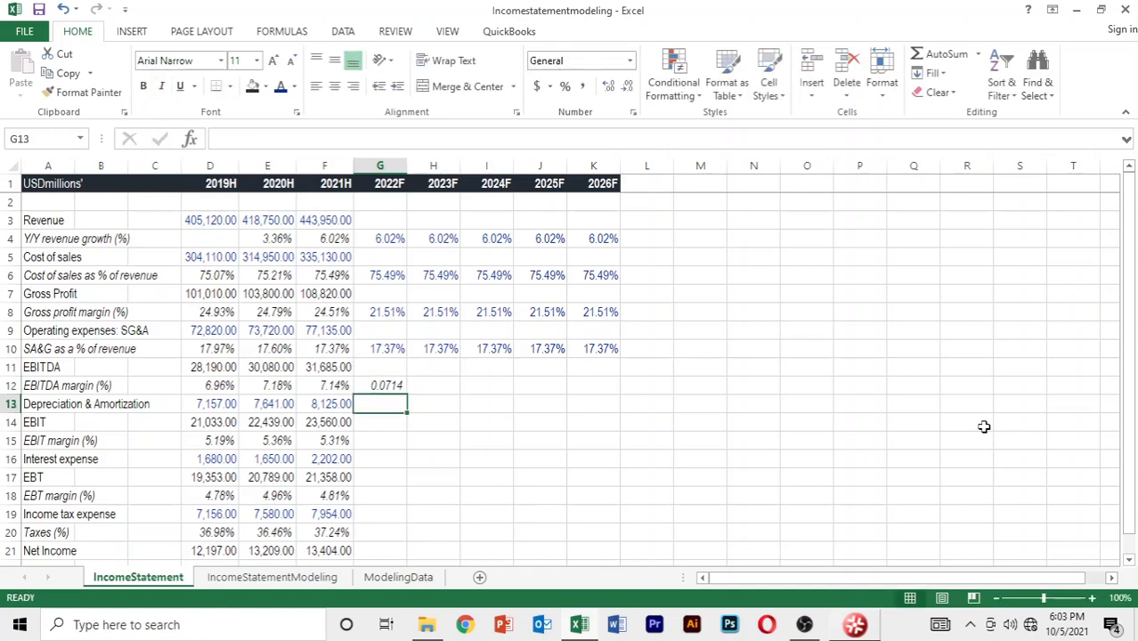
Fill the 2022 EBITDA margin from G12 across the forecast years to K12.
key("Up")
key("shift+Right")
key("shift+Right")
key("shift+Right")
key("shift+Right")
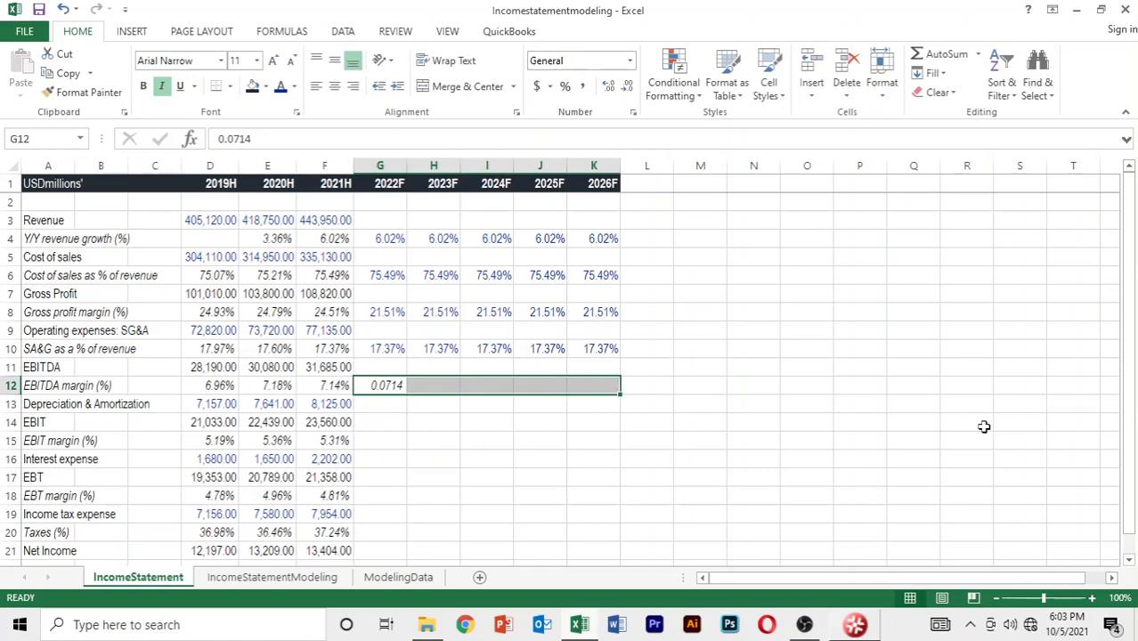
key("ctrl+r")
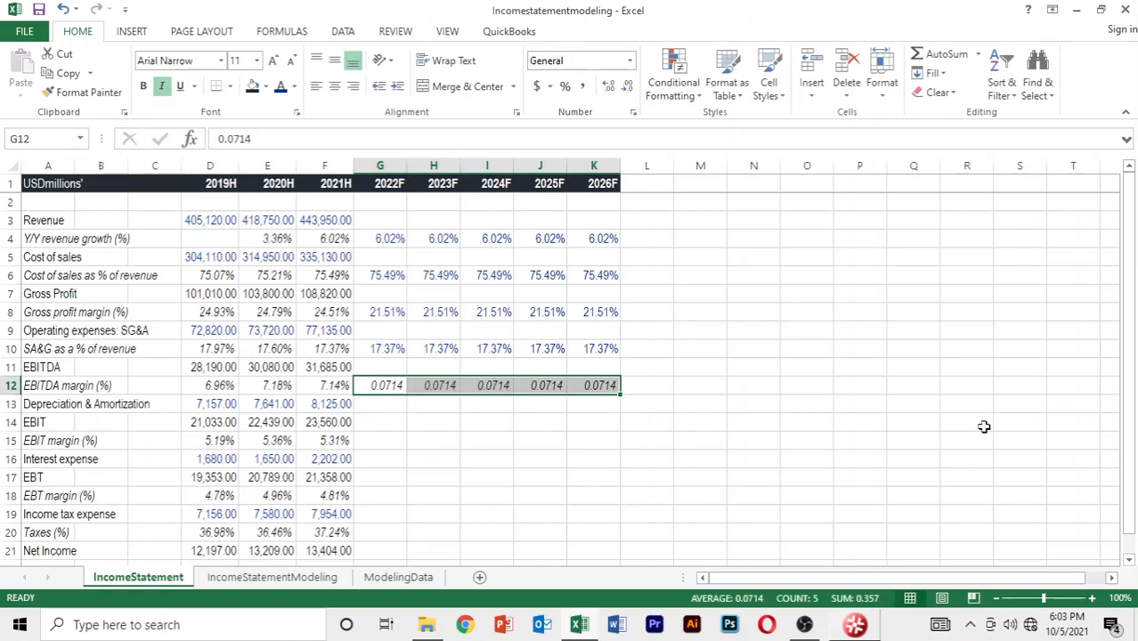
Format the forecast EBITDA margins in G12:K12 as percentages with two decimal places.
key("alt+h")
key("p")
key("alt")
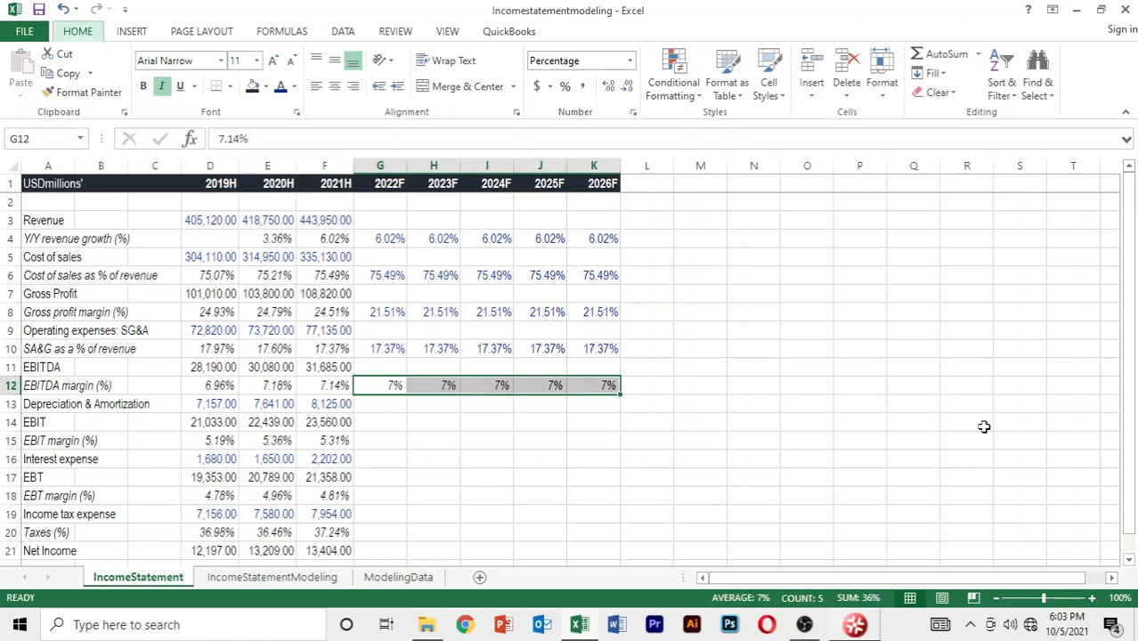
key("h")
key("0")
key("alt+h")
key("0")
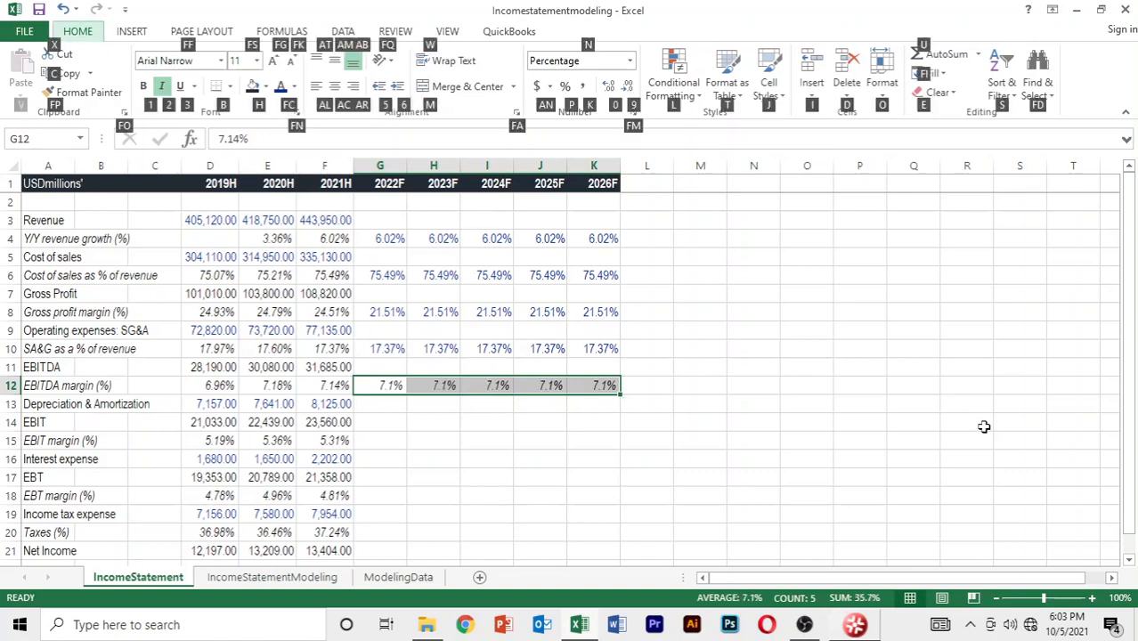
Copy the 2022 SA&G ratio cell G10 and paste only its formatting onto the forecast EBITDA margins in G12:K12.
key("Down")
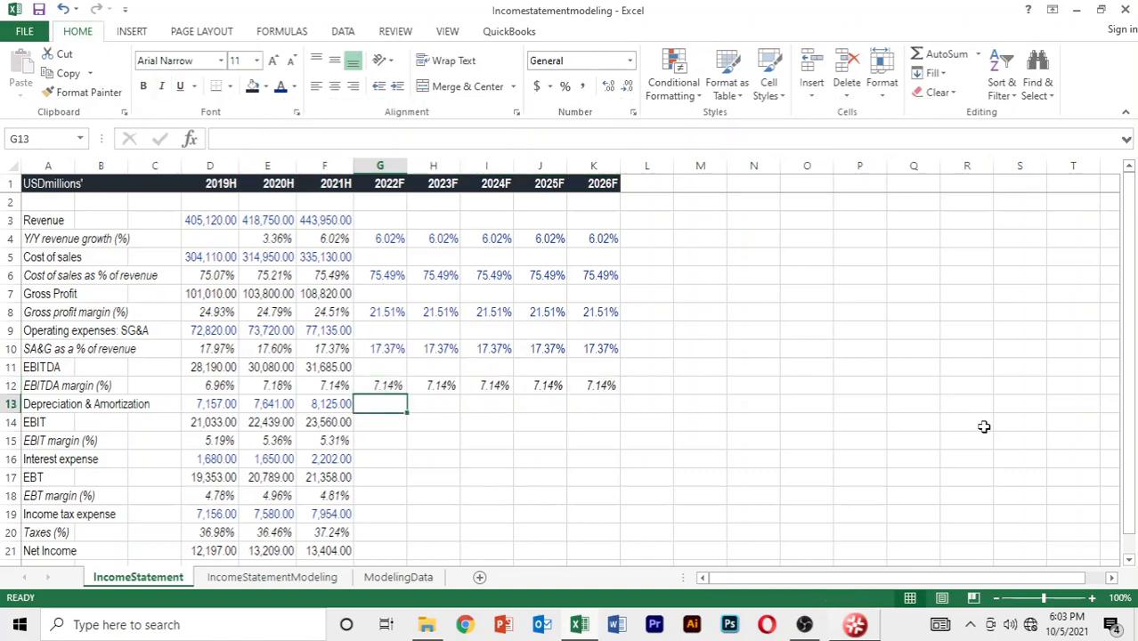
key("Up")
key("Up")
key("Up")
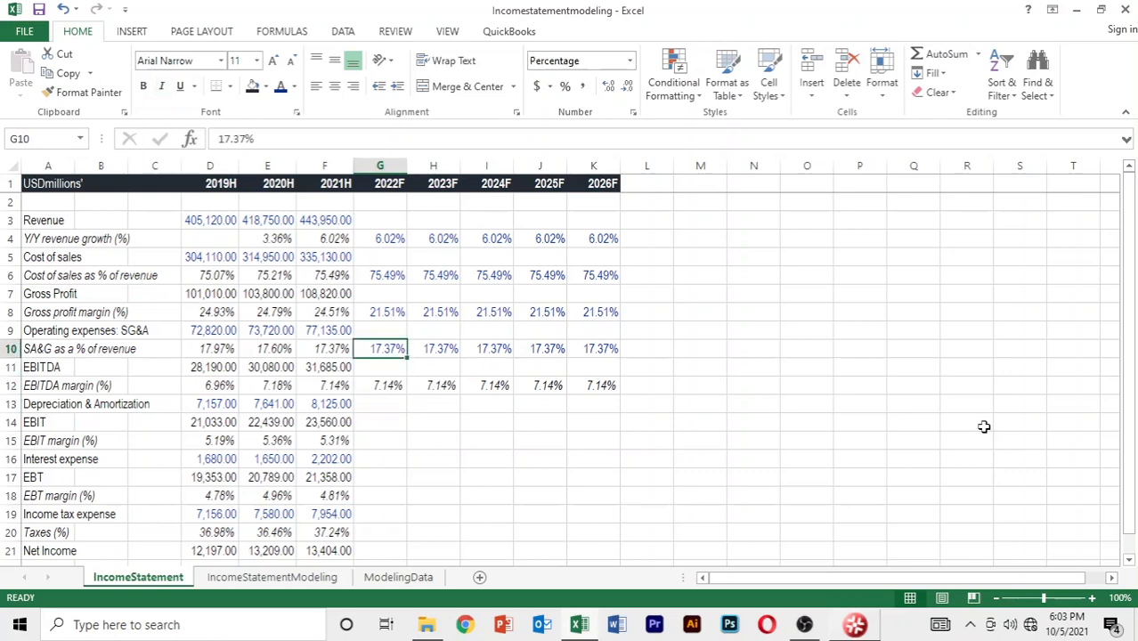
key("ctrl+c")
key("Down")
key("Down")
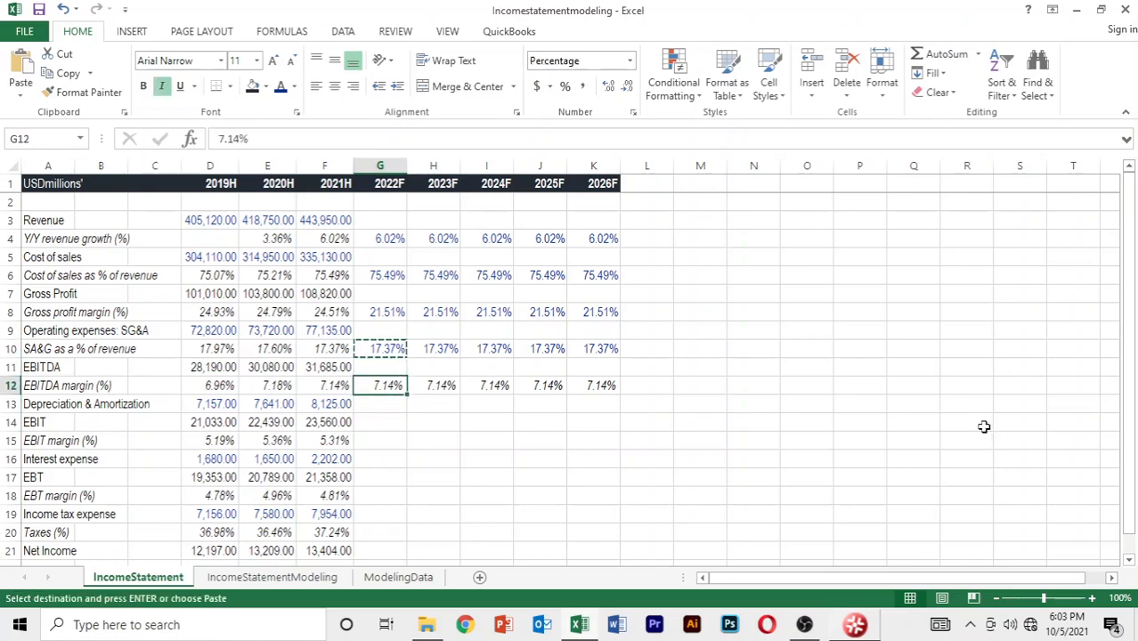
key("shift+Right")
key("shift+Right")
key("shift+Right")
key("shift+Right")
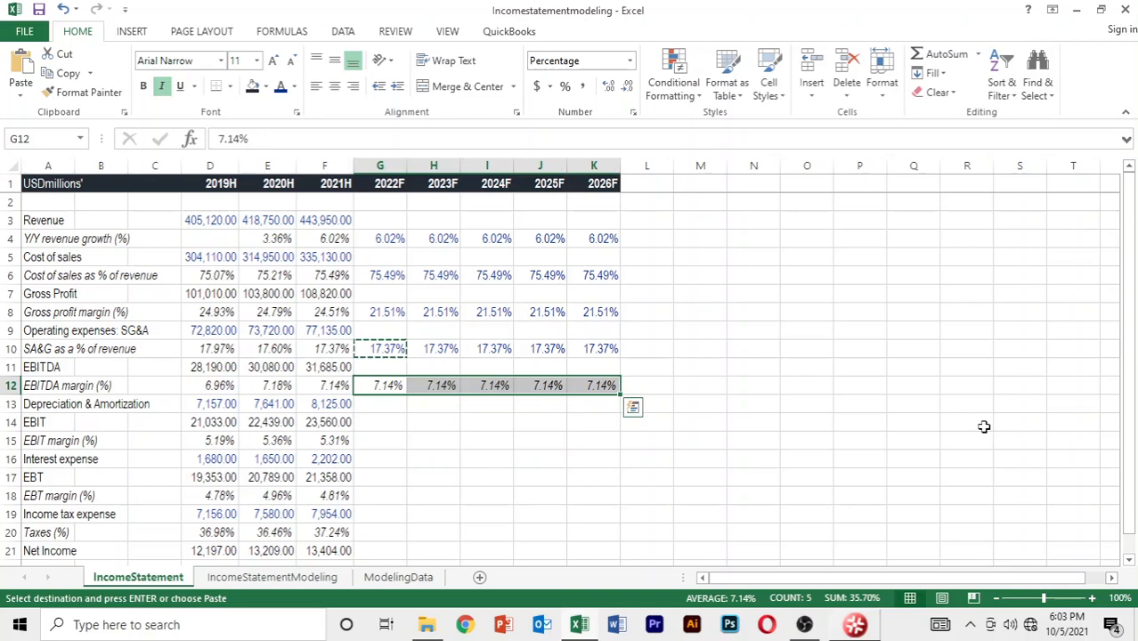
key("alt")
key("h")
key("v")
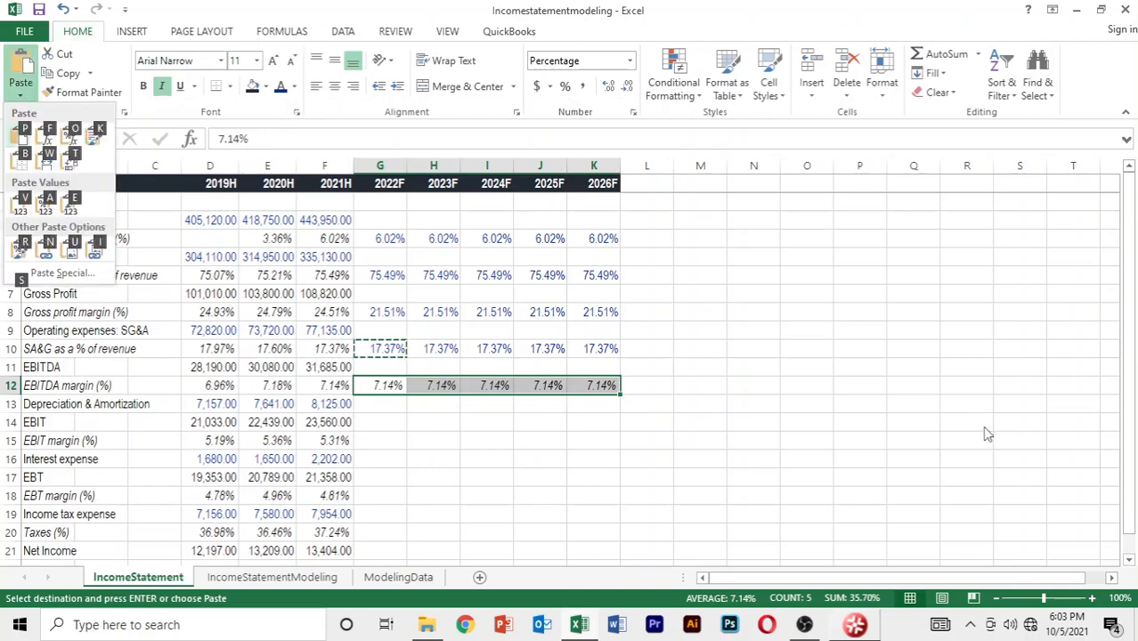
key("s")
key("t")
key("Return")
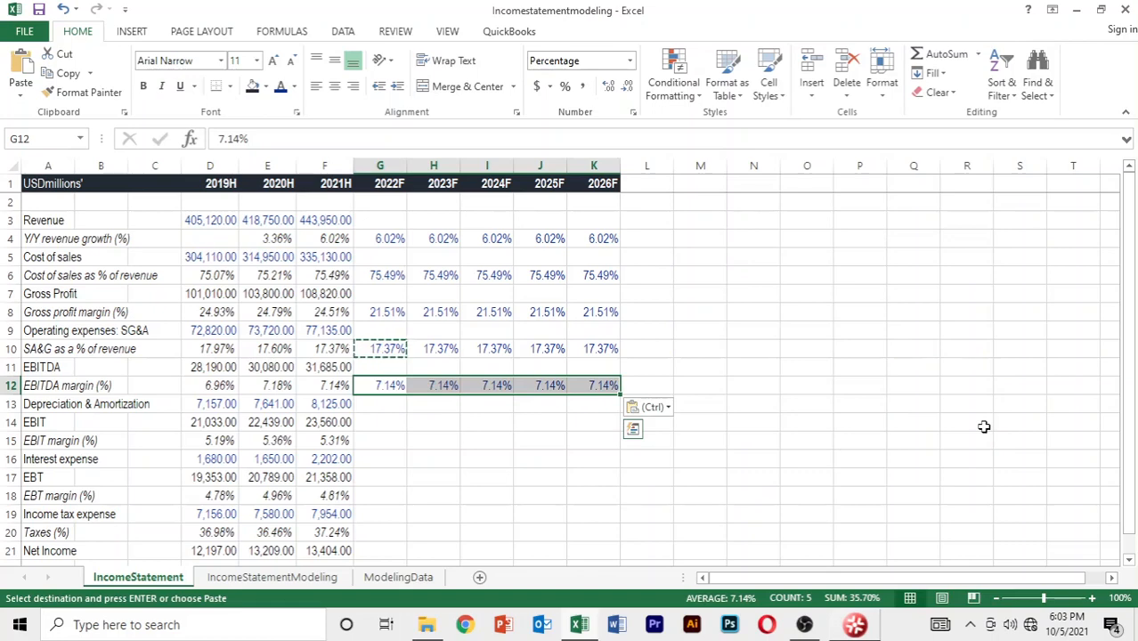
key("Escape")
Enter 0.0536 as the 2022 EBIT margin in G15.
key("Down")
key("Down")
key("Down")
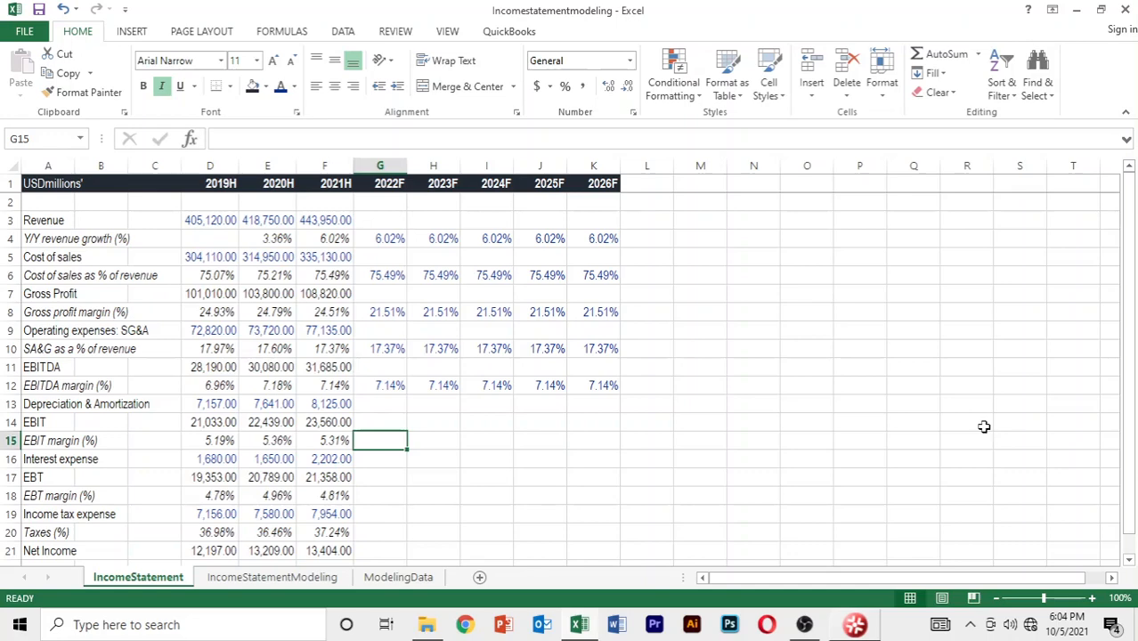
type("0.05")
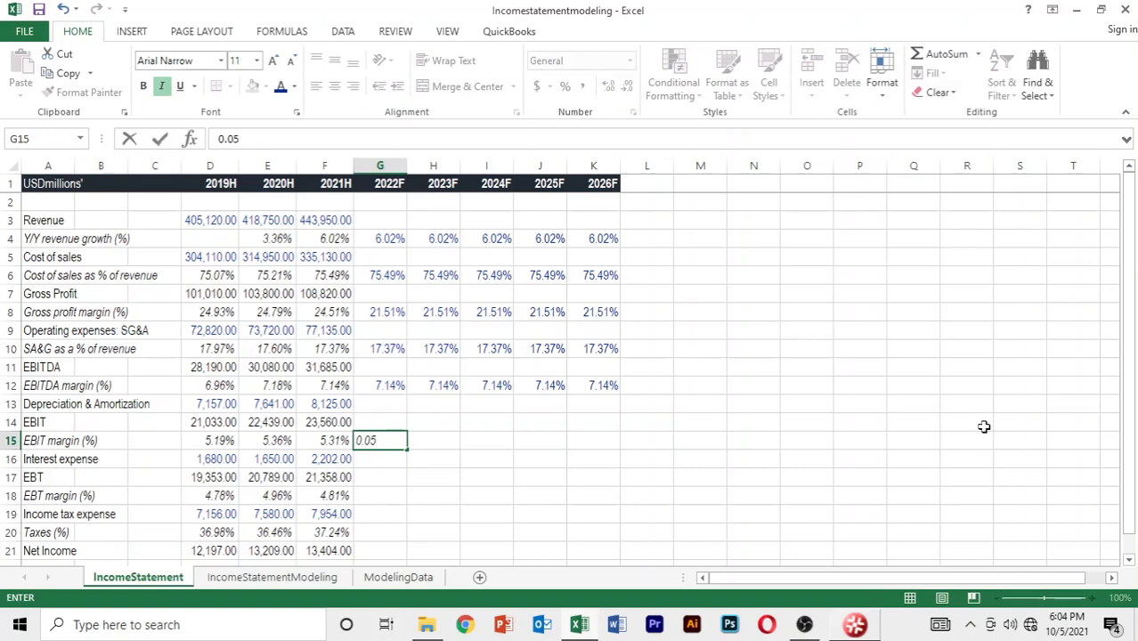
type("36")
key("Return")
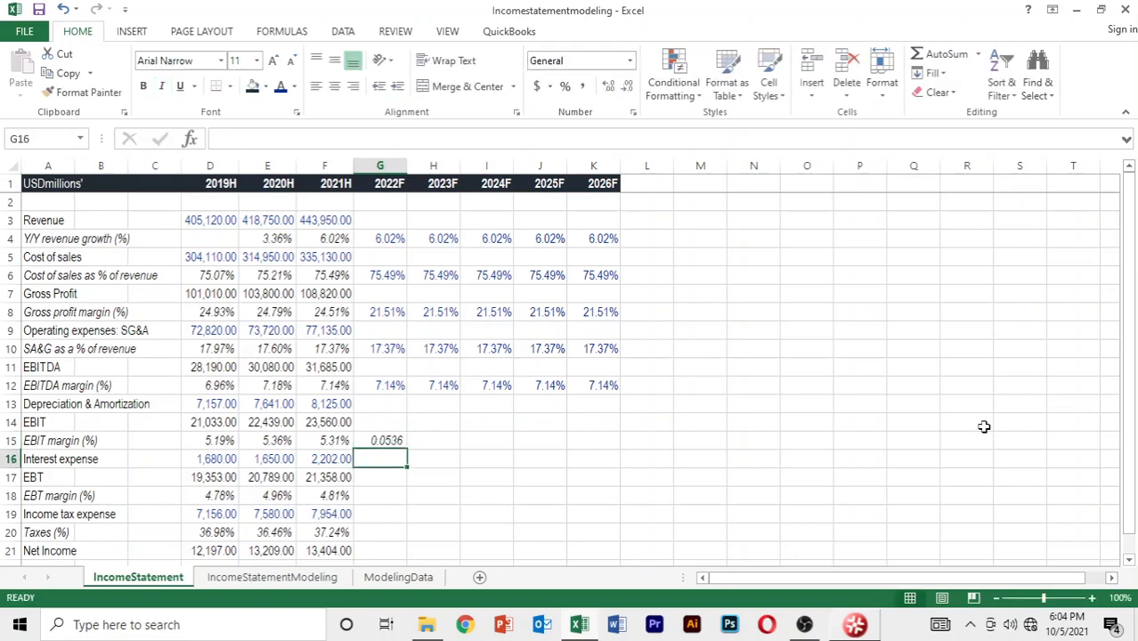
Fill the 2022 EBIT margin from G15 across the forecast years to K15.
key("Up")
key("shift+Right")
key("shift+Right")
key("shift+Right")
key("shift+Right")
key("shift+Right")
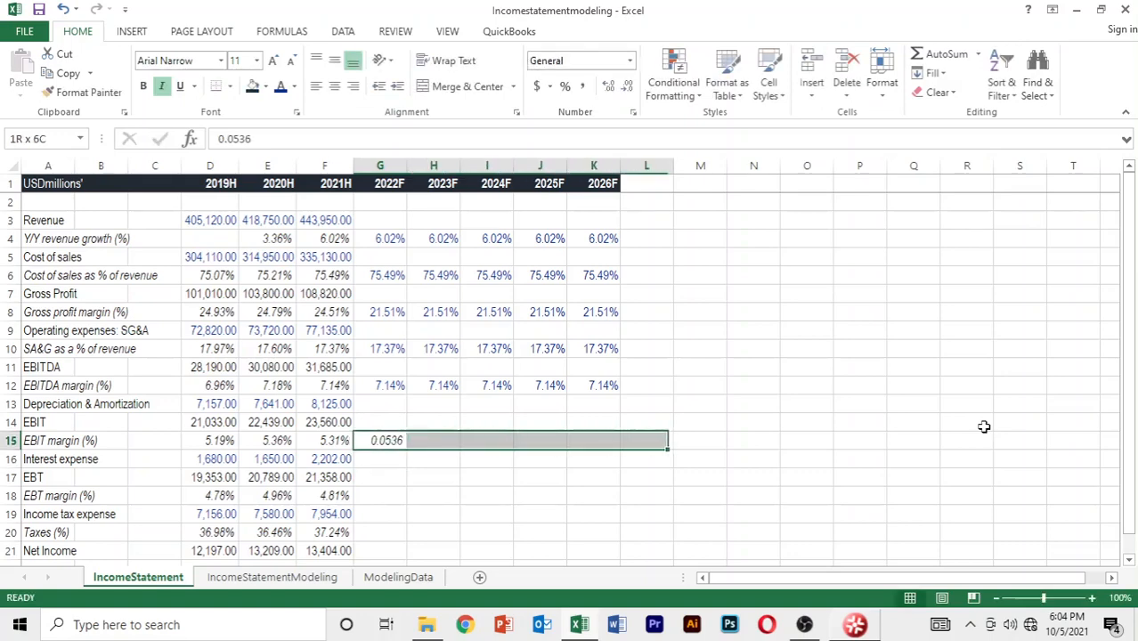
key("shift+Left")
key("ctrl+r")
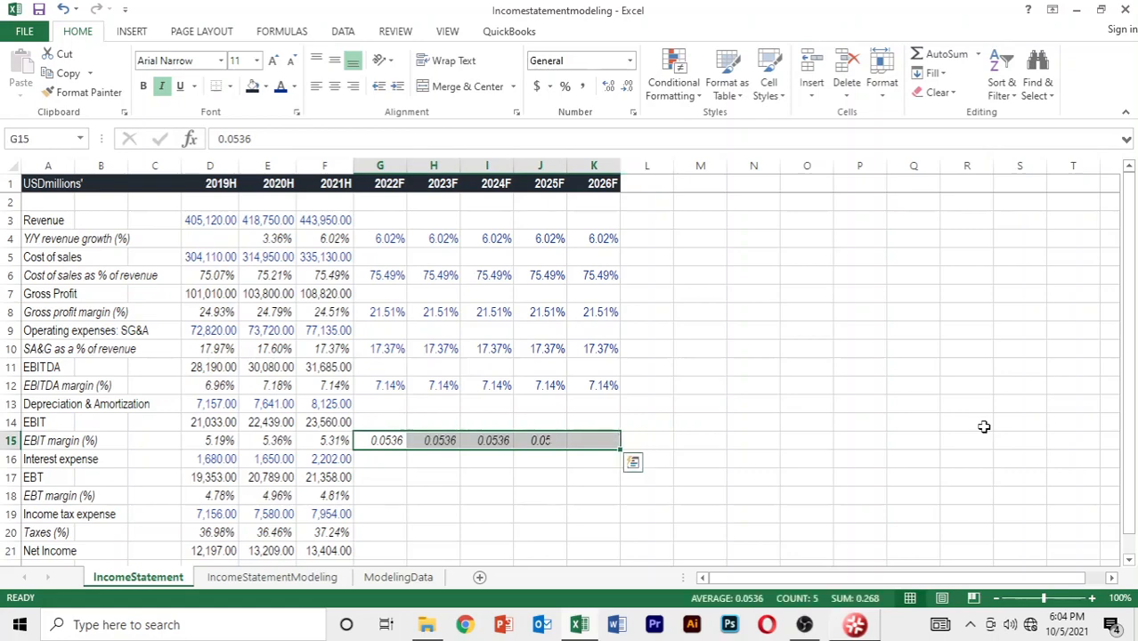
Format the forecast EBIT margins in G15:K15 as percentages with two decimal places.
key("alt+h")
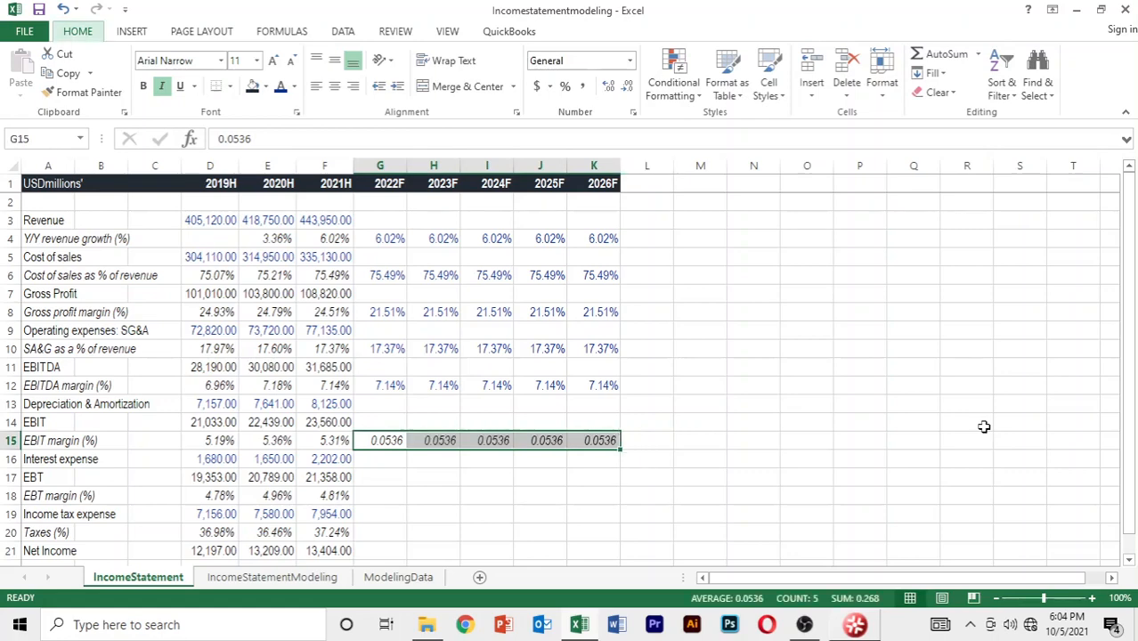
key("p")
key("alt+h")
key("0")
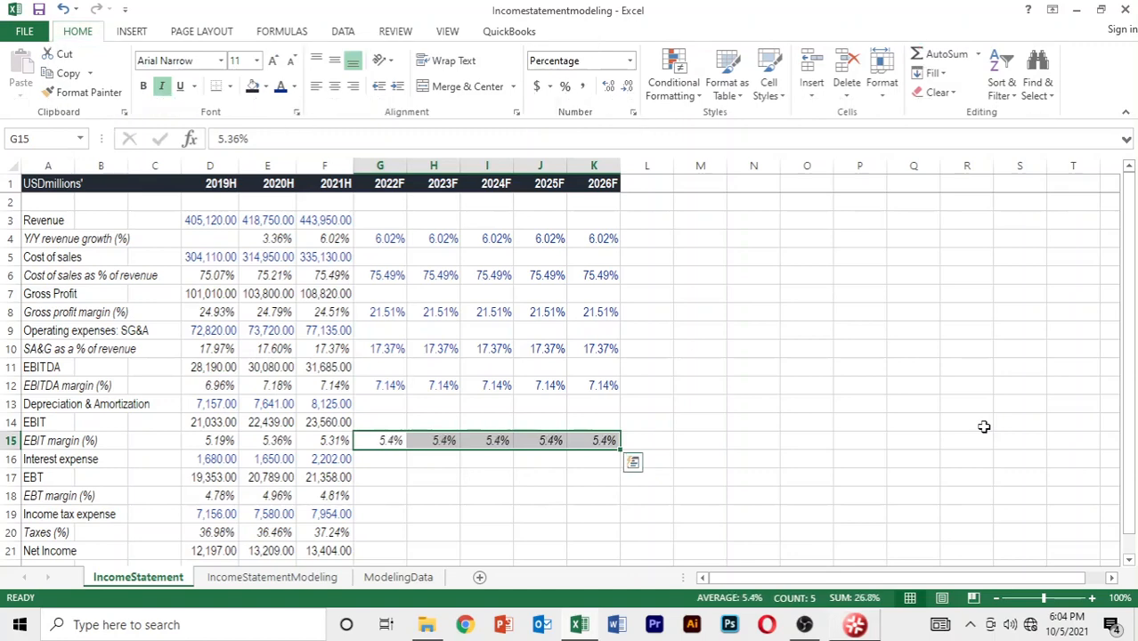
key("alt+h")
key("0")
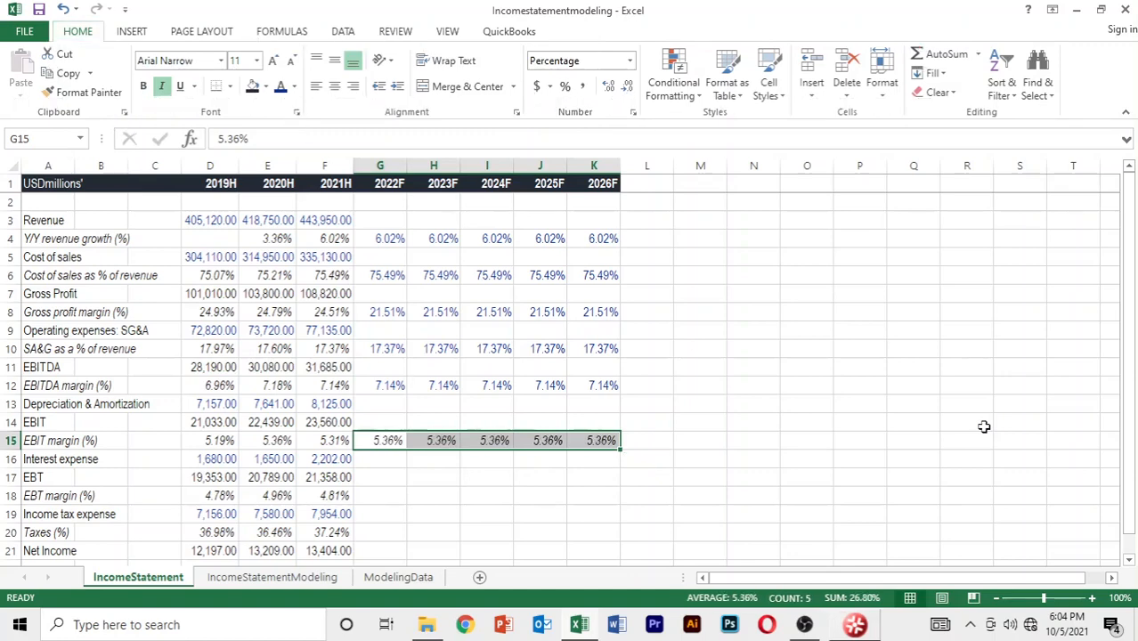
Copy the 2022 EBITDA margin cell G12 and paste only its formatting onto the forecast EBIT margins in G15:K15.
key("Tab")
key("Down")
key("Up")
key("Up")
key("Up")
key("Up")
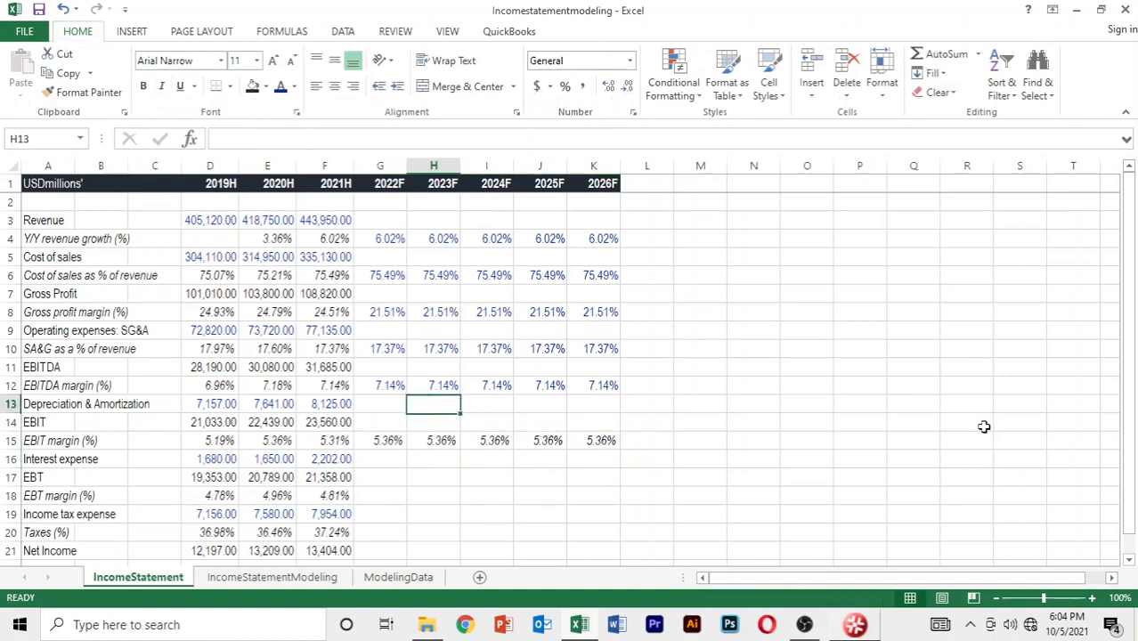
key("Left")
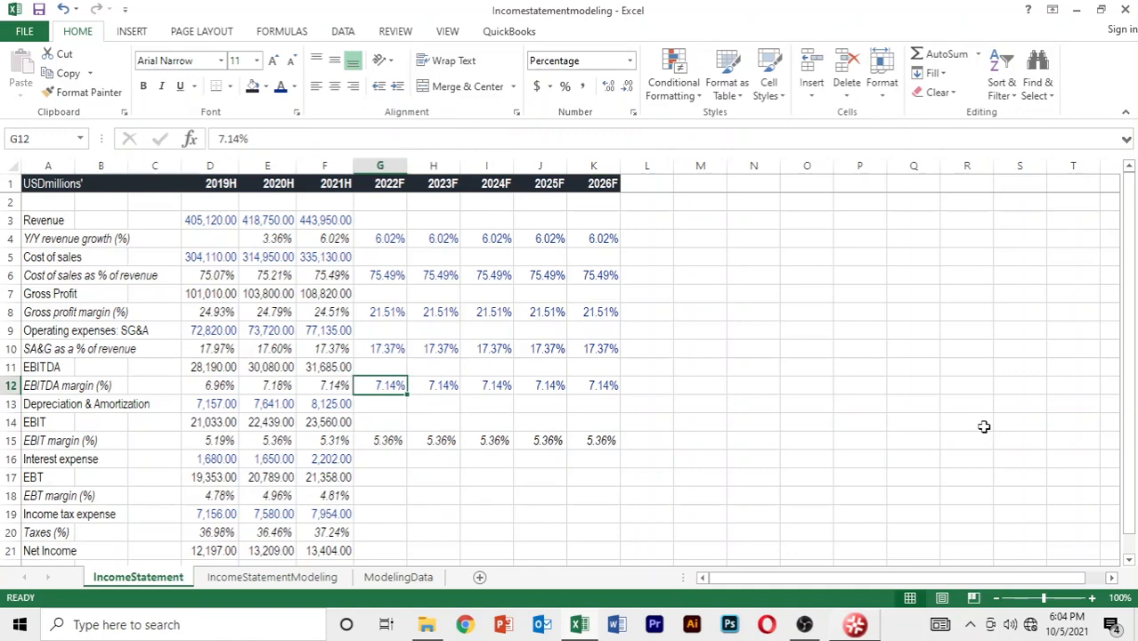
key("ctrl+c")
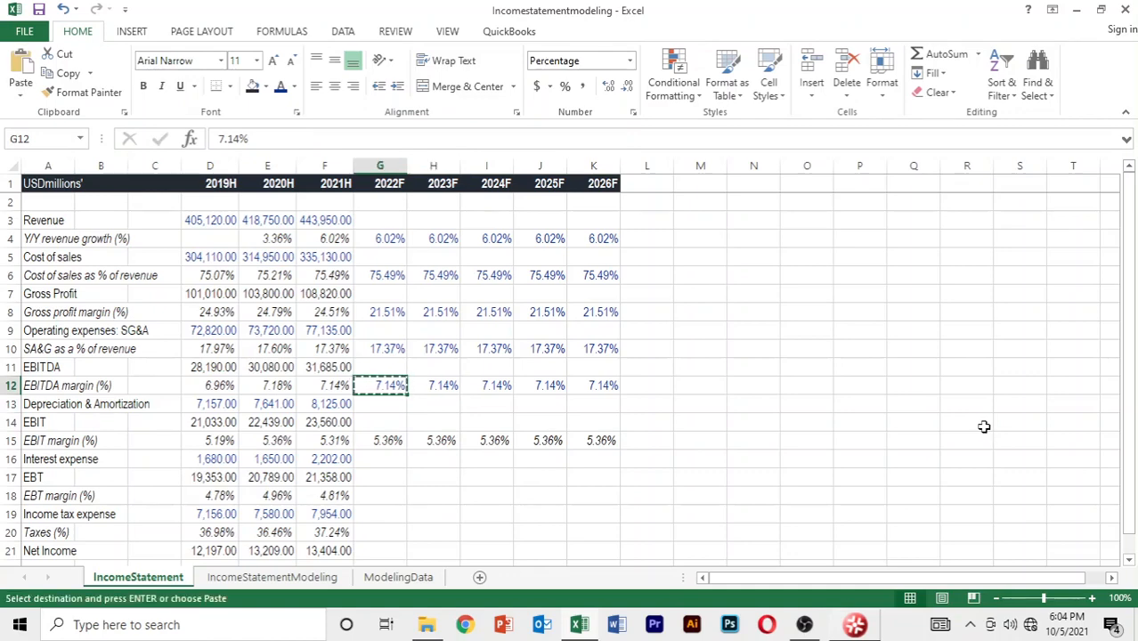
key("Down")
key("Down")
key("Down")
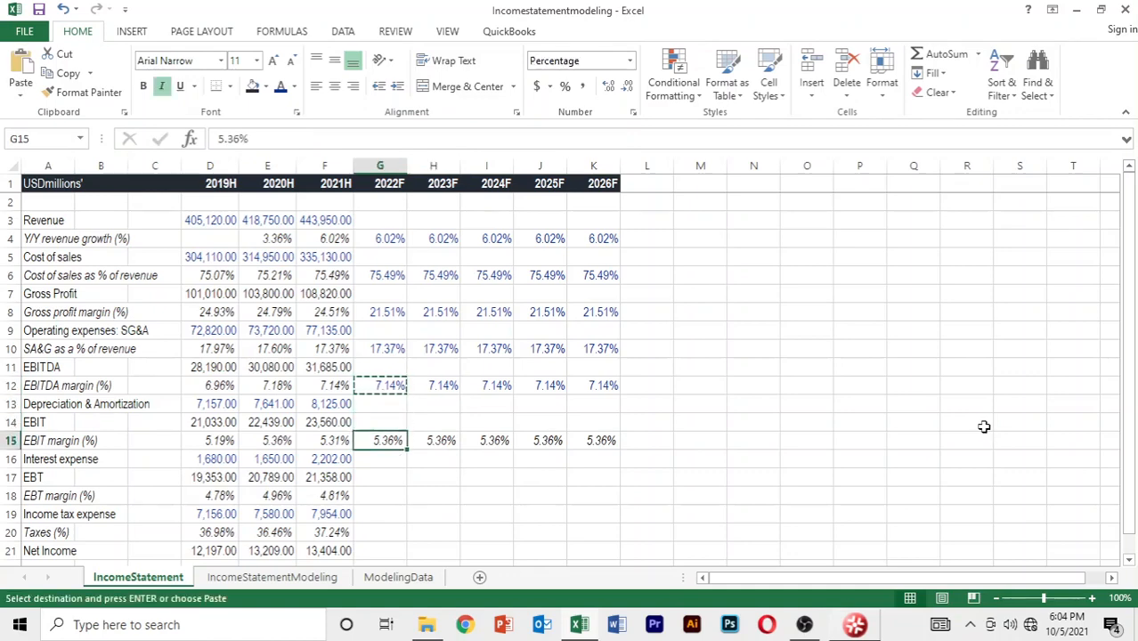
key("shift+Right")
key("shift+Right")
key("shift+Right")
key("shift+Right")
key("ctrl+v")
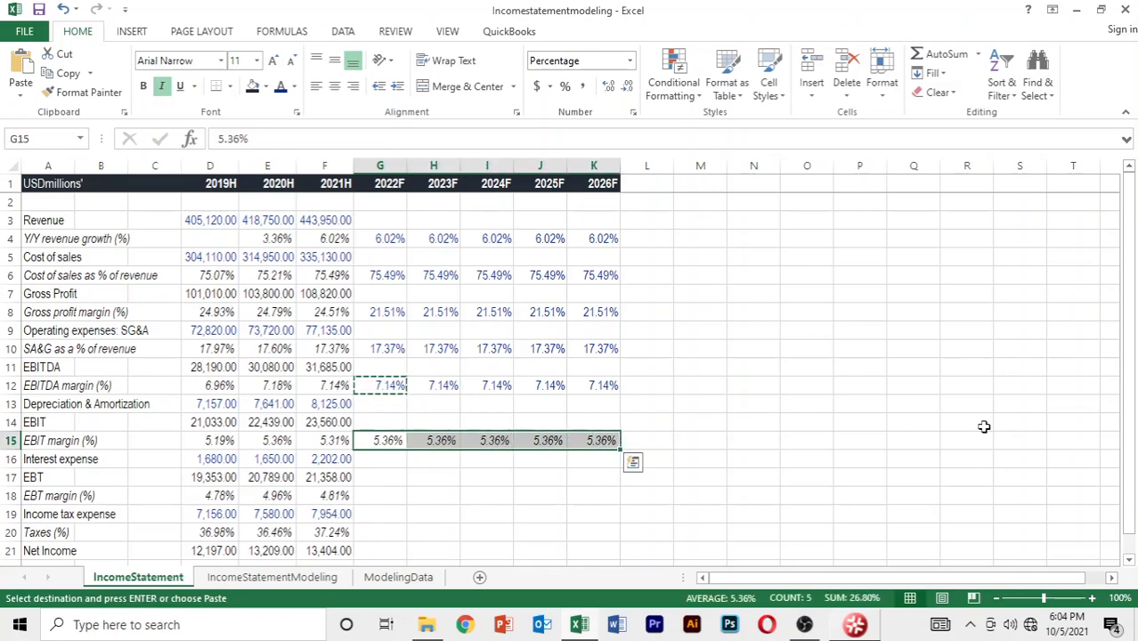
key("alt")
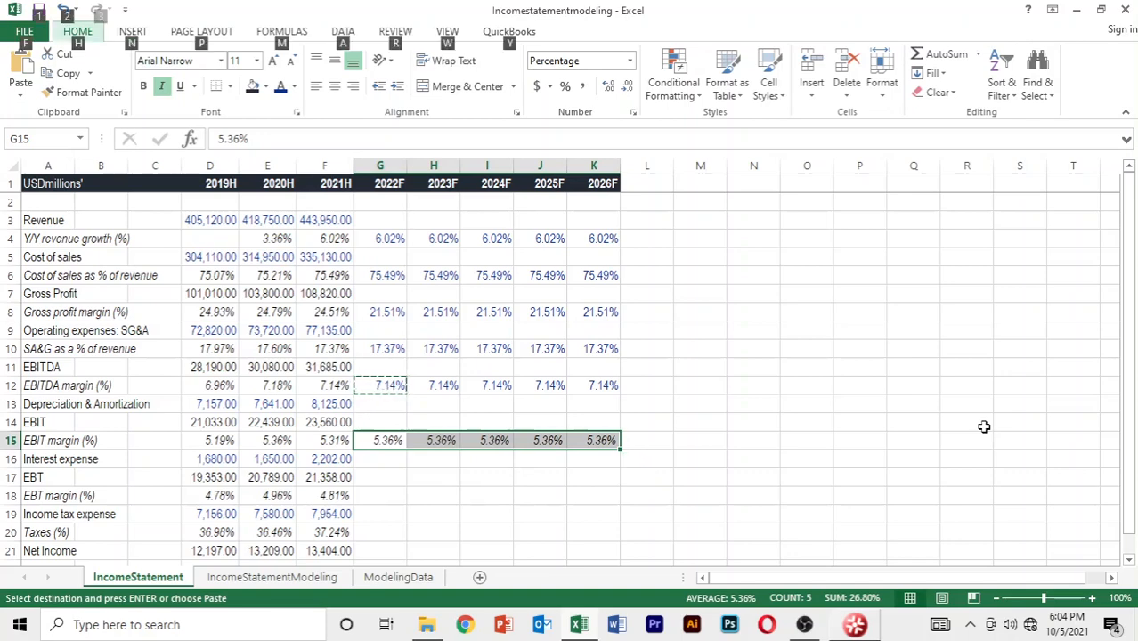
key("h")
key("v")
key("s")
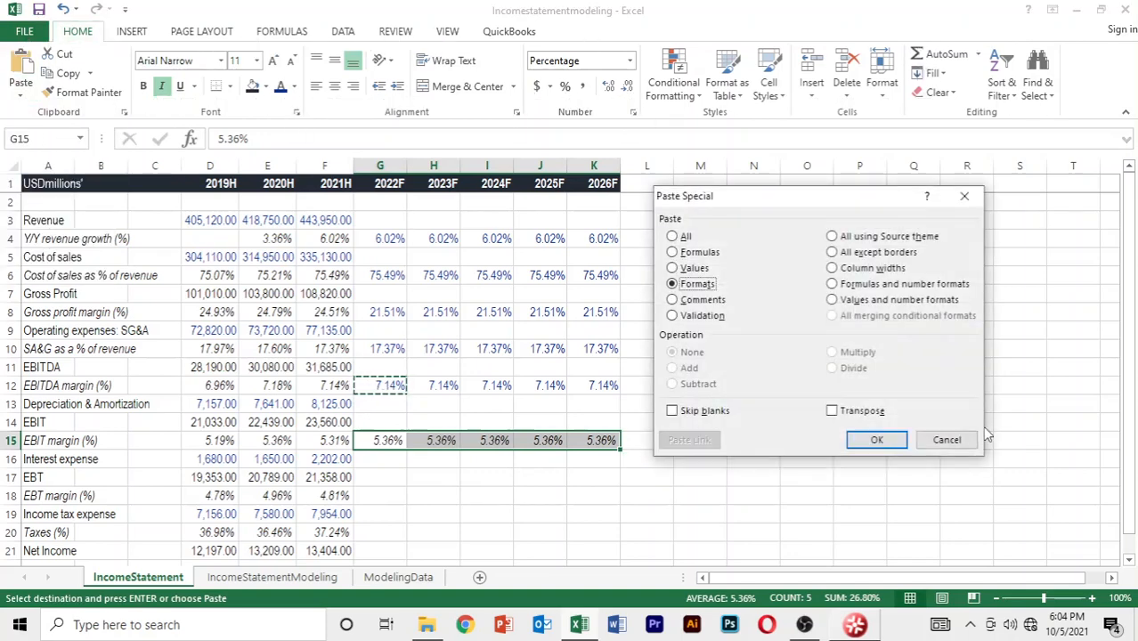
key("t")
key("Return")
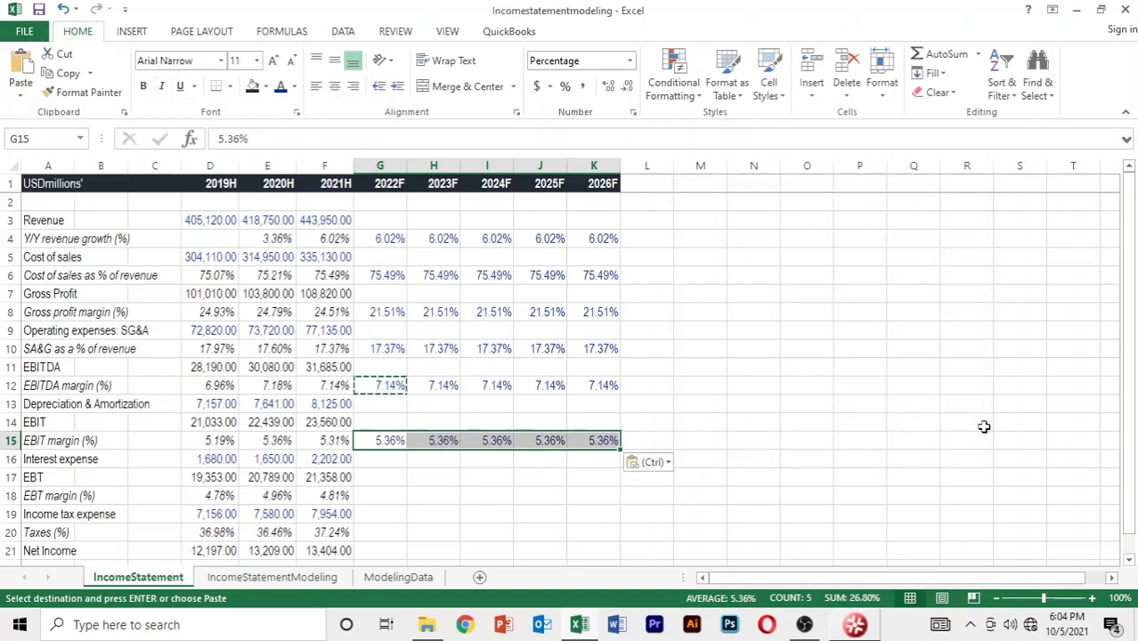
key("Escape")
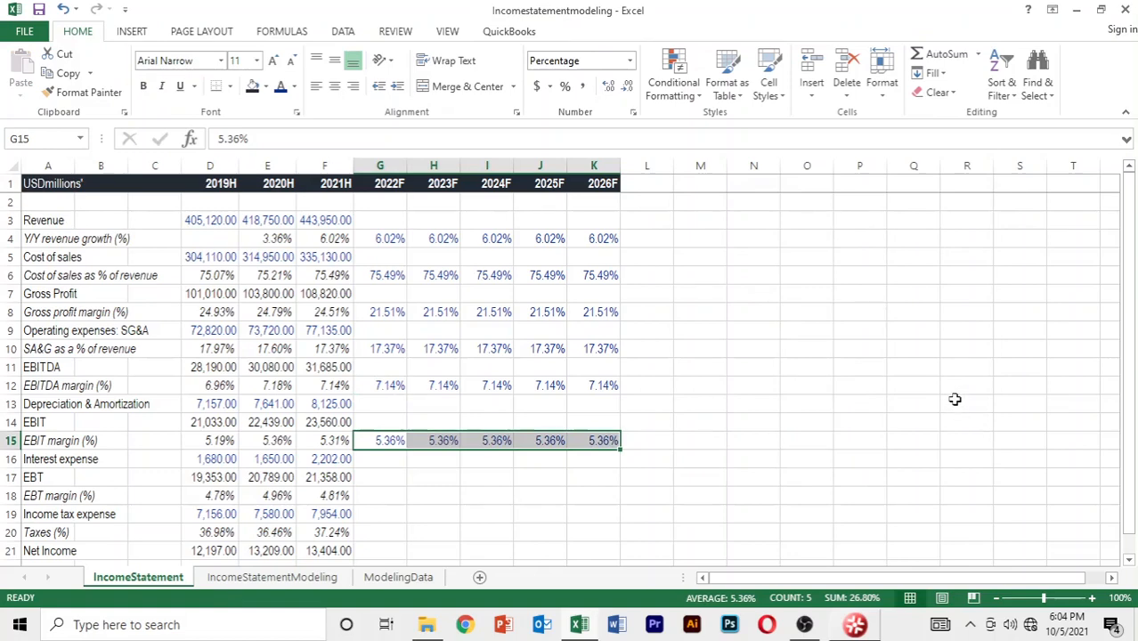
Enter 0.0496 as the 2022 EBT margin in G18, dismissing the virus protection notification.
left_click(510, 510)
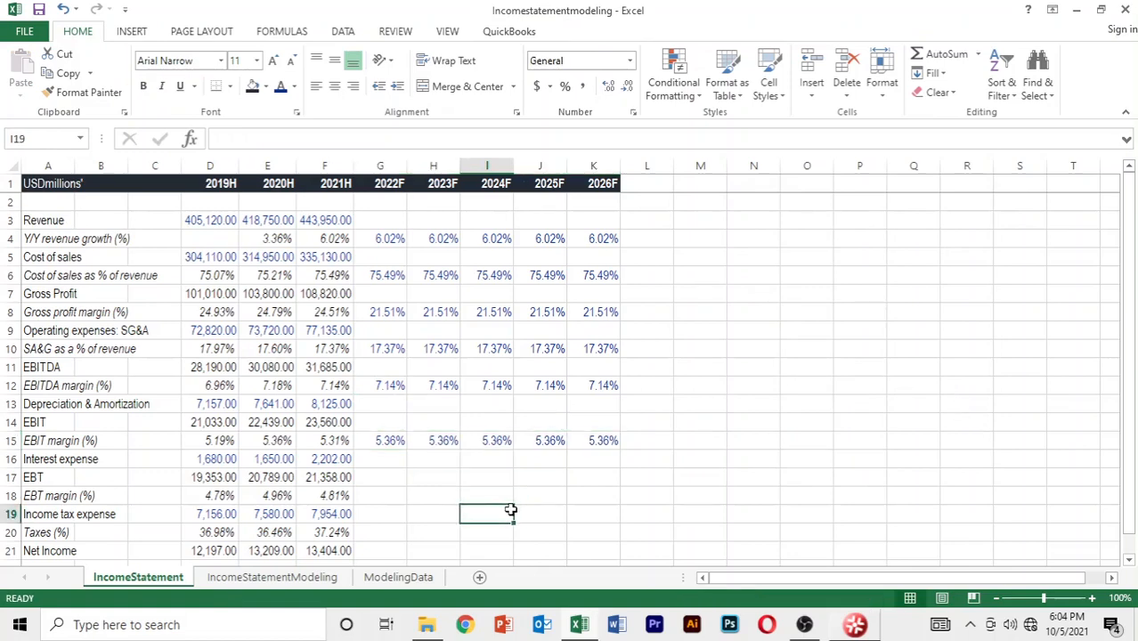
key("Left")
key("Left")
key("Up")
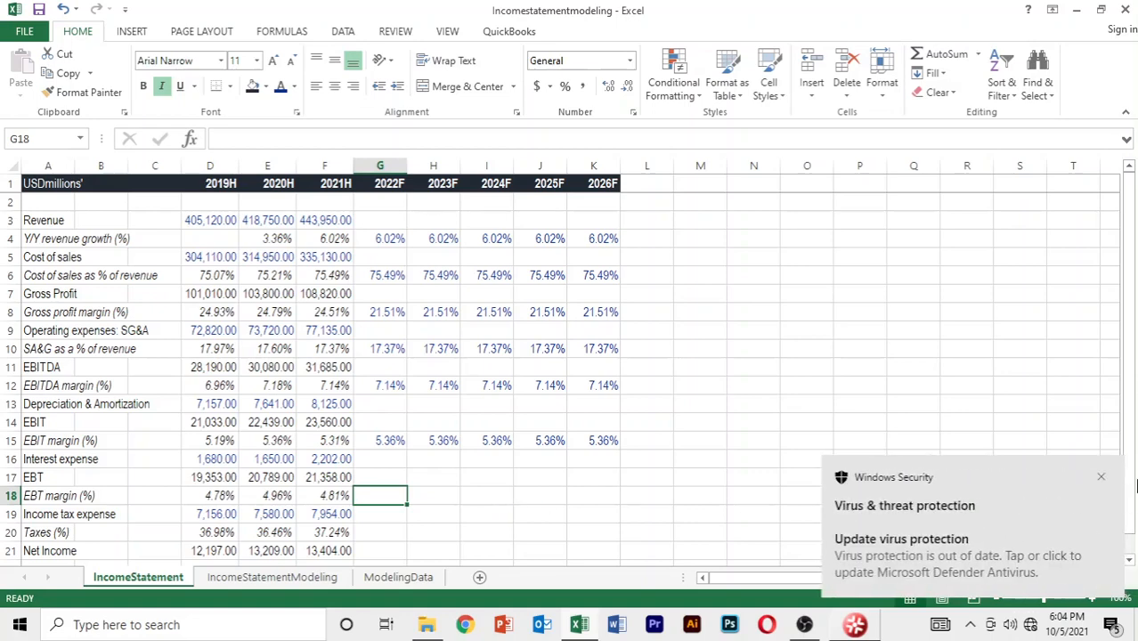
left_click(1101, 477)
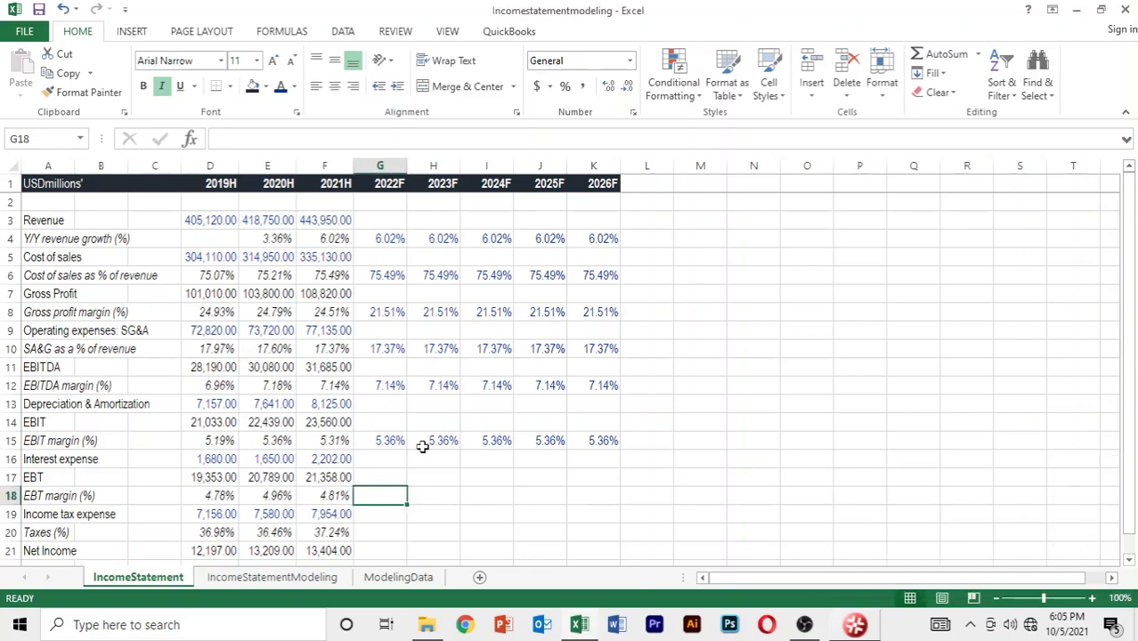
type("4.")
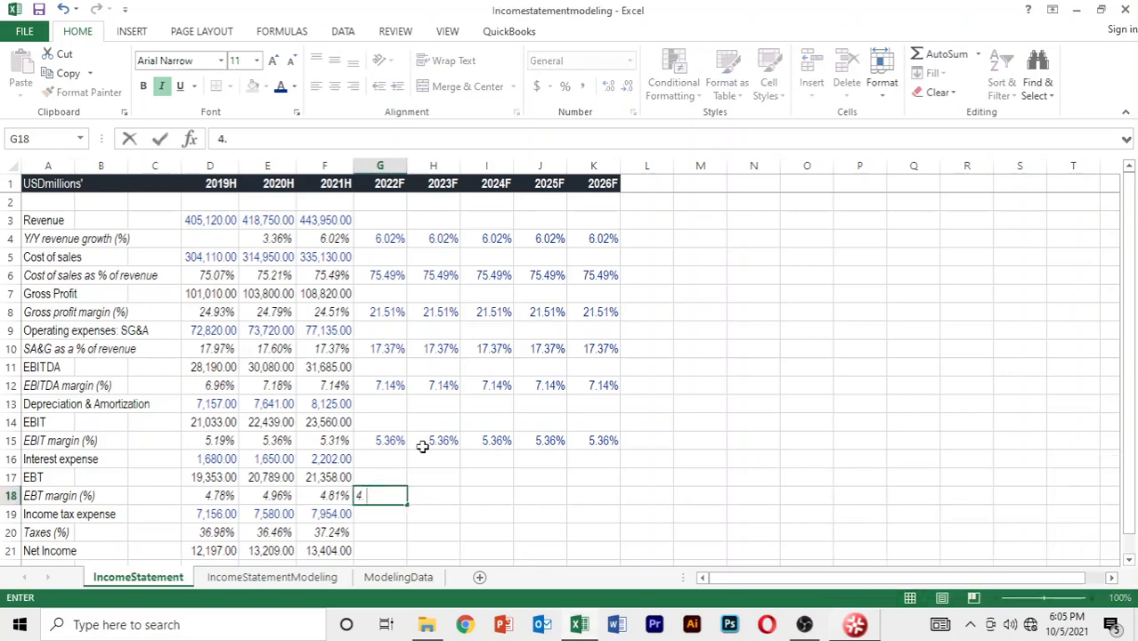
type("0.0496")
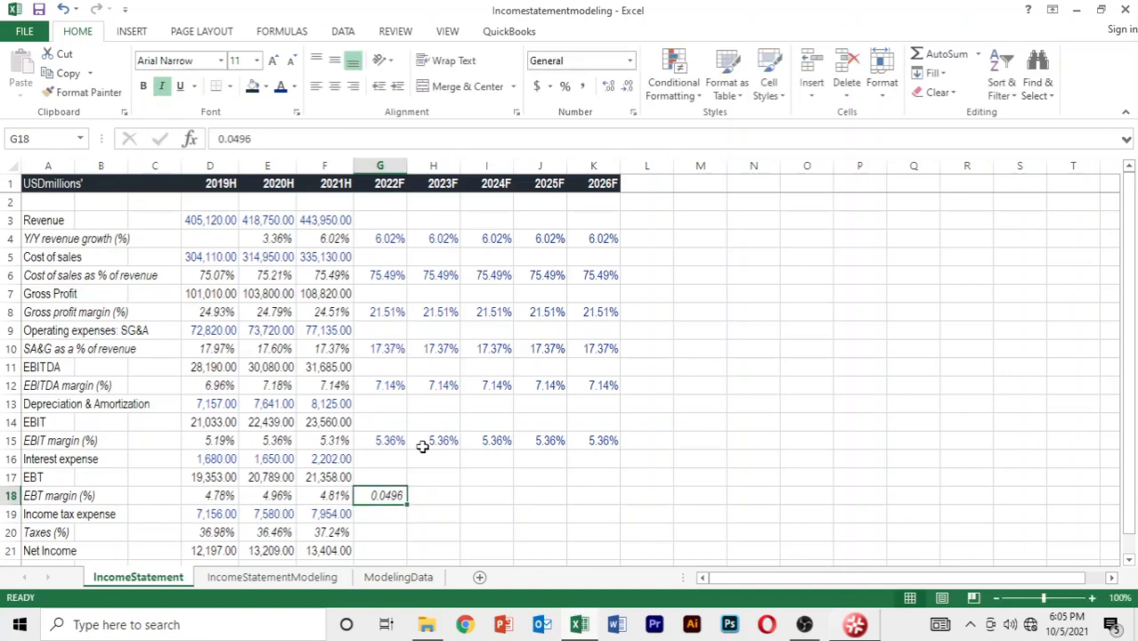
Fill the 2022 EBT margin from G18 across the forecast years to K18.
key("shift+Right")
key("shift+Right")
key("shift+Right")
key("shift+Right")
key("shift+Right")
key("shift+Left")
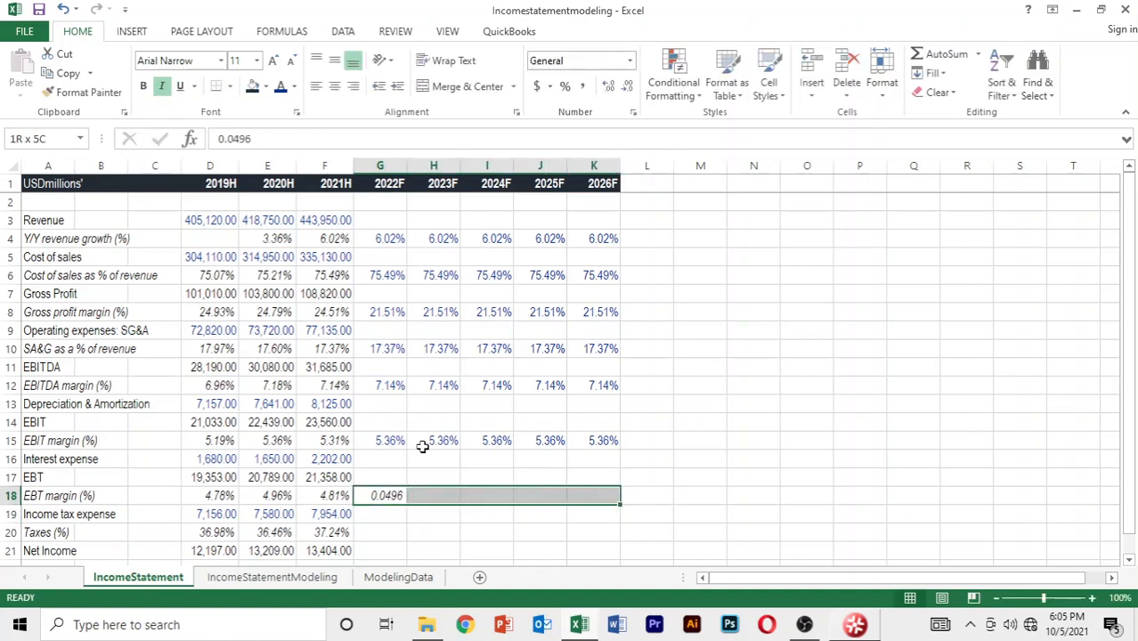
key("ctrl+r")
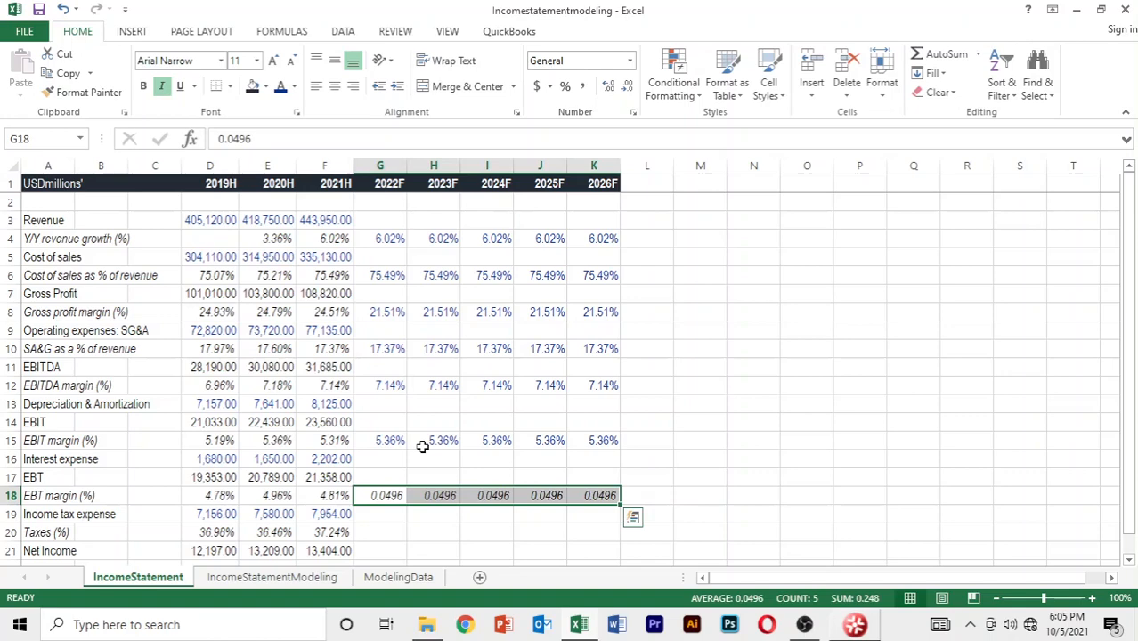
Format the forecast EBT margins in G18:K18 as percentages with two decimal places.
key("alt")
key("h")
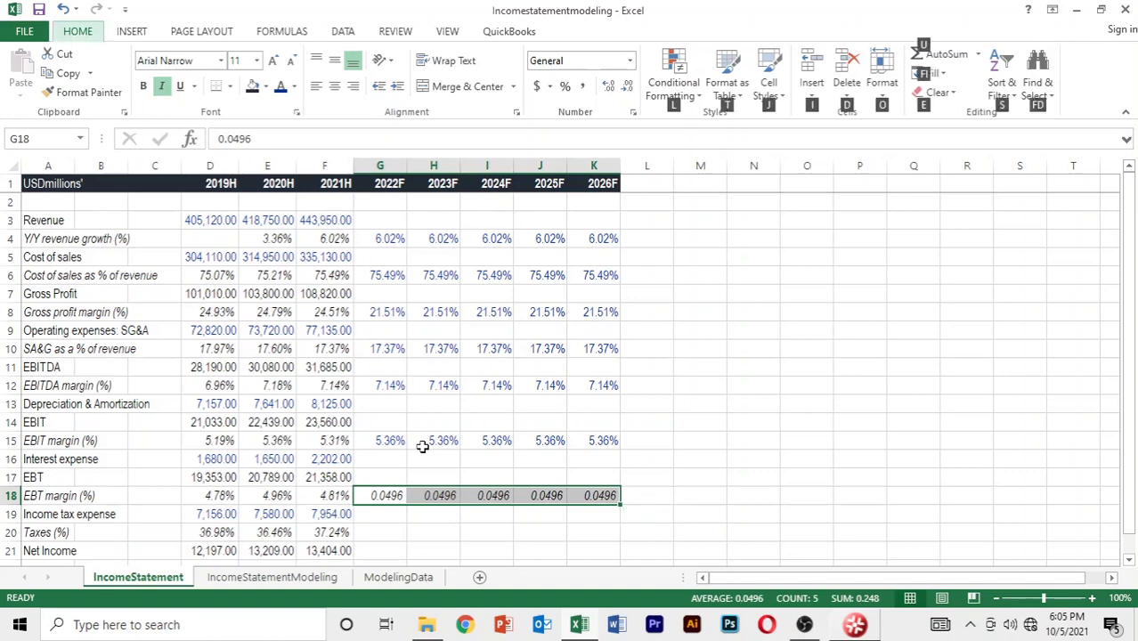
key("p")
key("alt")
key("h")
key("0")
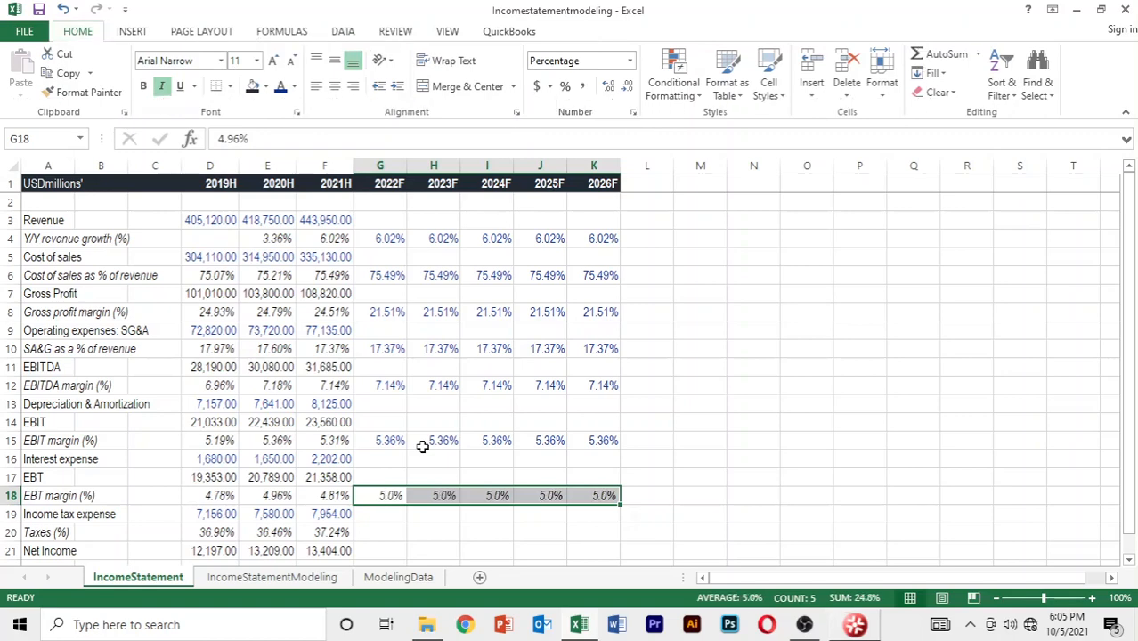
key("alt")
key("h")
key("0")
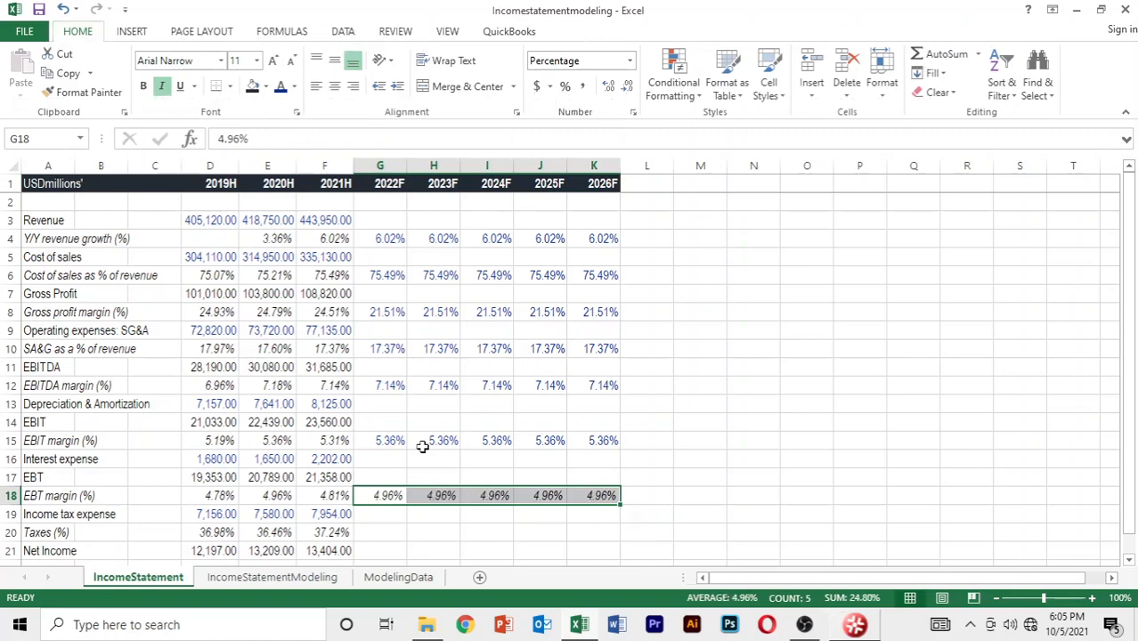
Copy the 2022 EBIT margin cell G15 and paste only its formatting onto the forecast EBT margins in G18:K18.
left_click(393, 440)
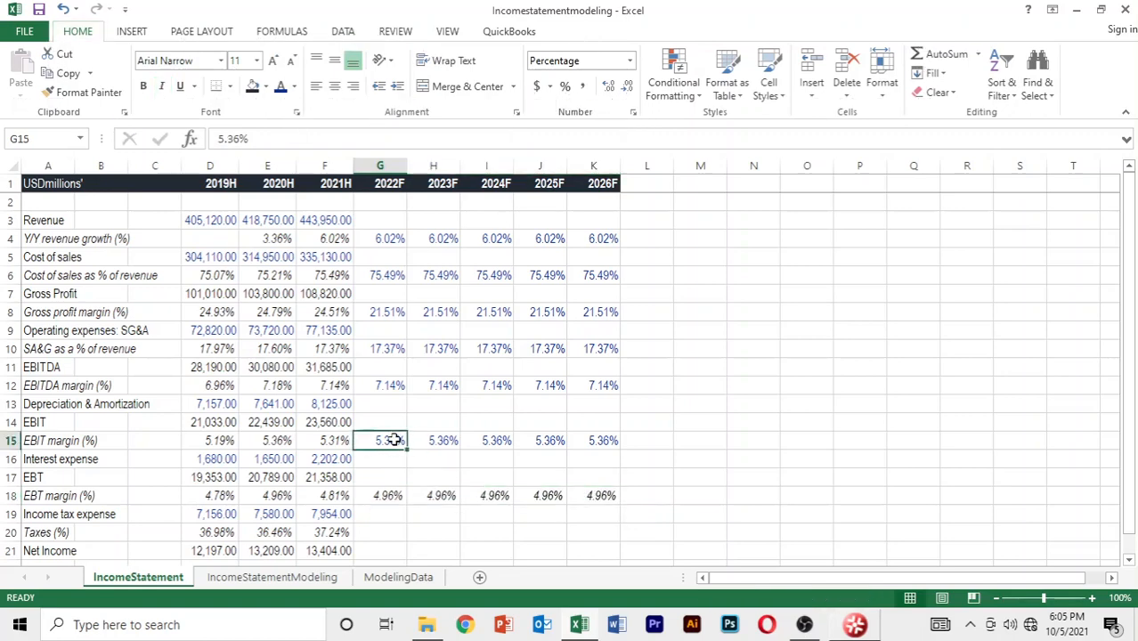
key("ctrl+c")
key("Down")
key("Down")
key("Down")
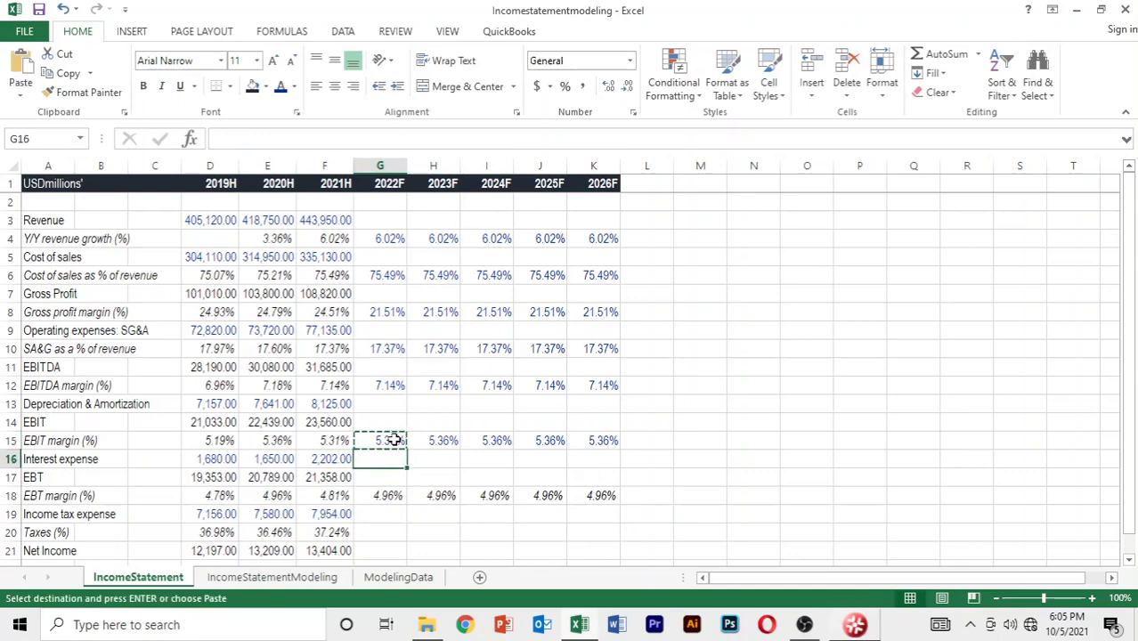
key("shift+Right")
key("shift+Right")
key("shift+Right")
key("shift+Right")
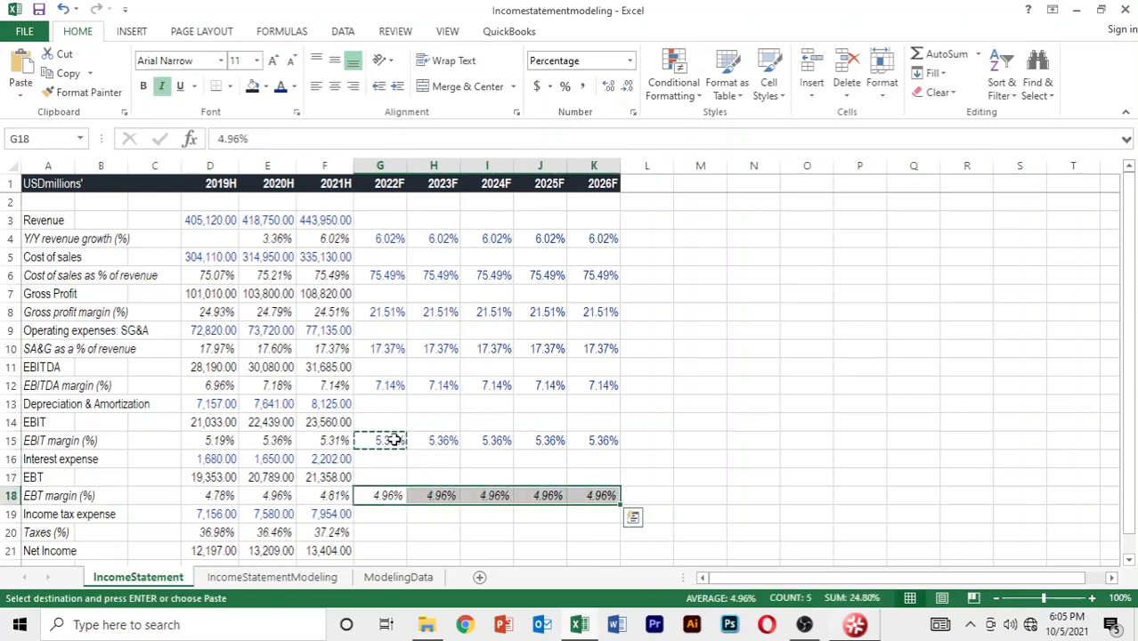
key("alt")
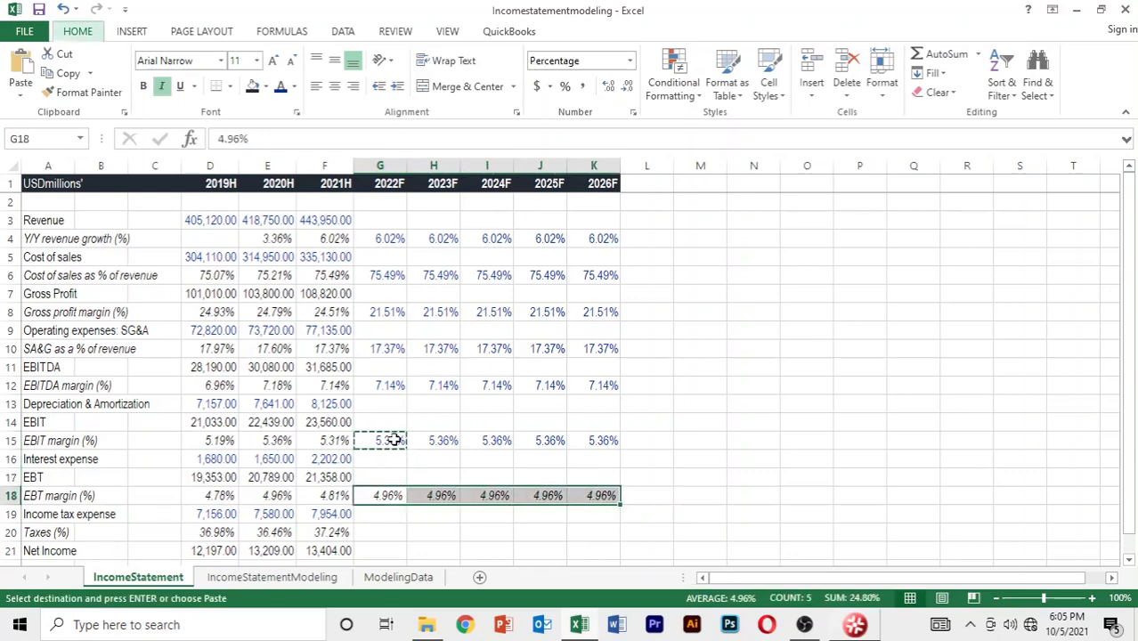
key("h")
key("v")
key("s")
key("t")
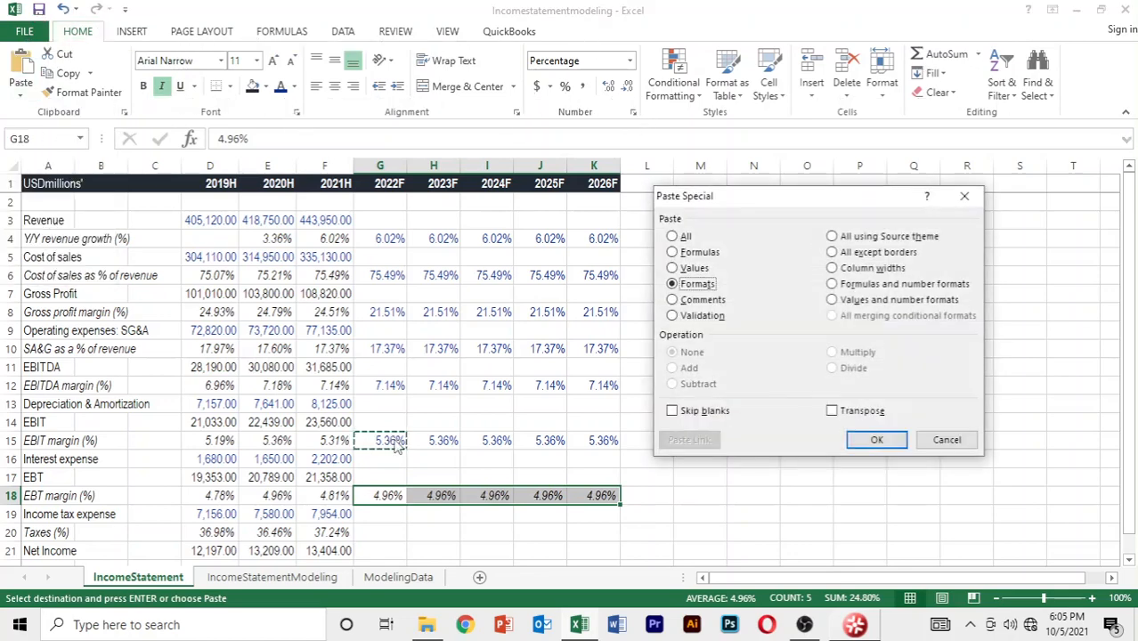
key("Return")
key("Escape")
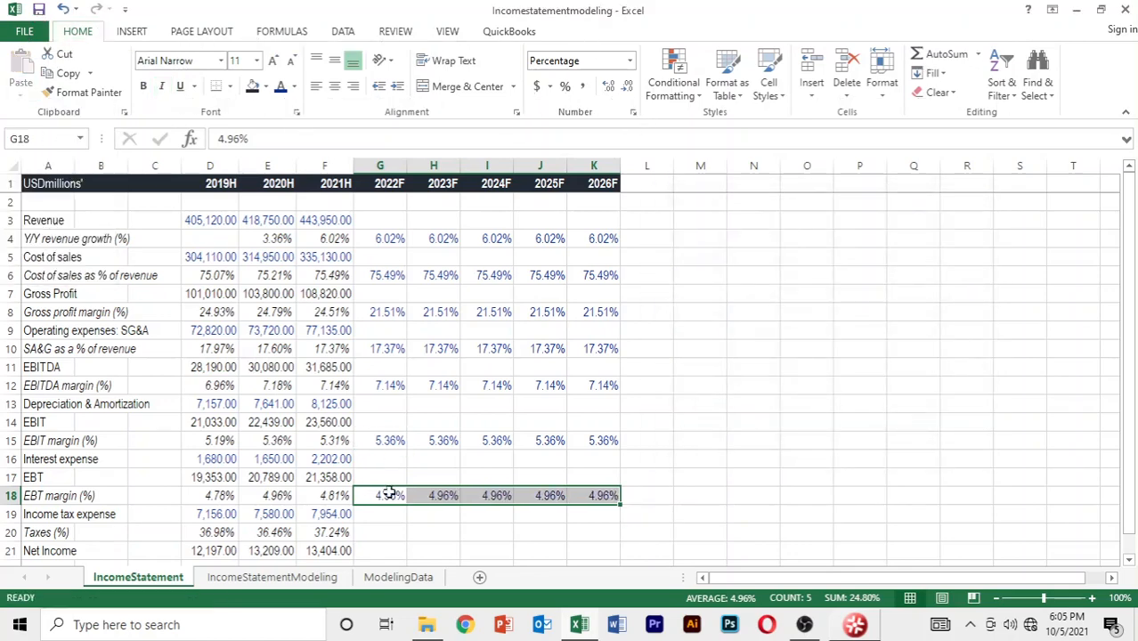
Enter 0.33 as the 2022 tax rate in G20.
left_click(426, 545)
scroll(425, 545, "down", 3)
left_click(534, 440)
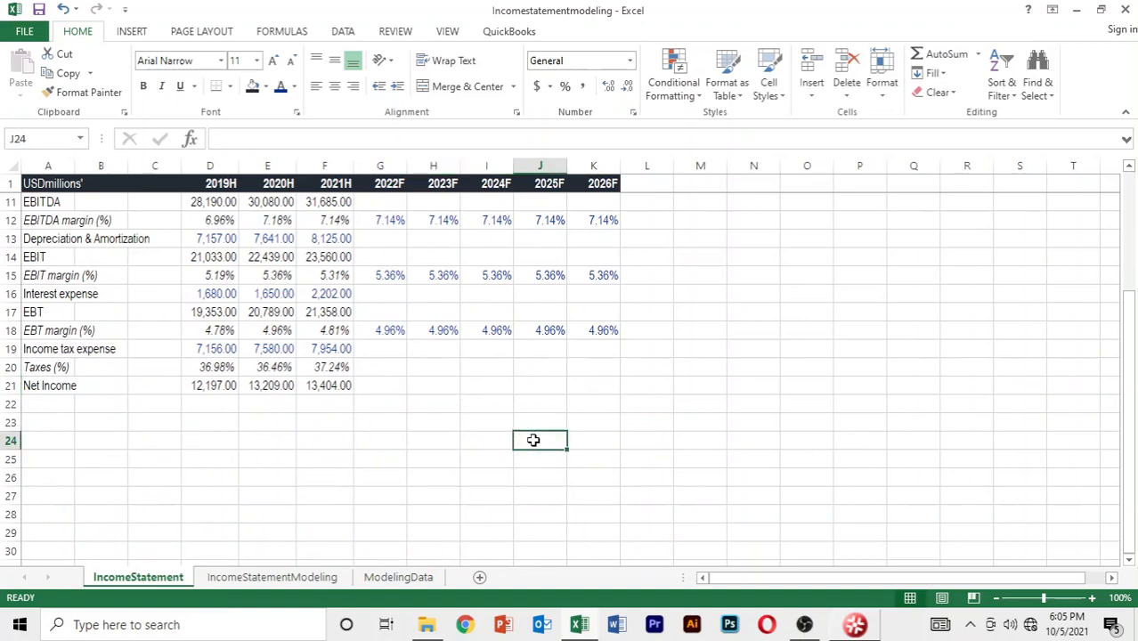
left_click(376, 370)
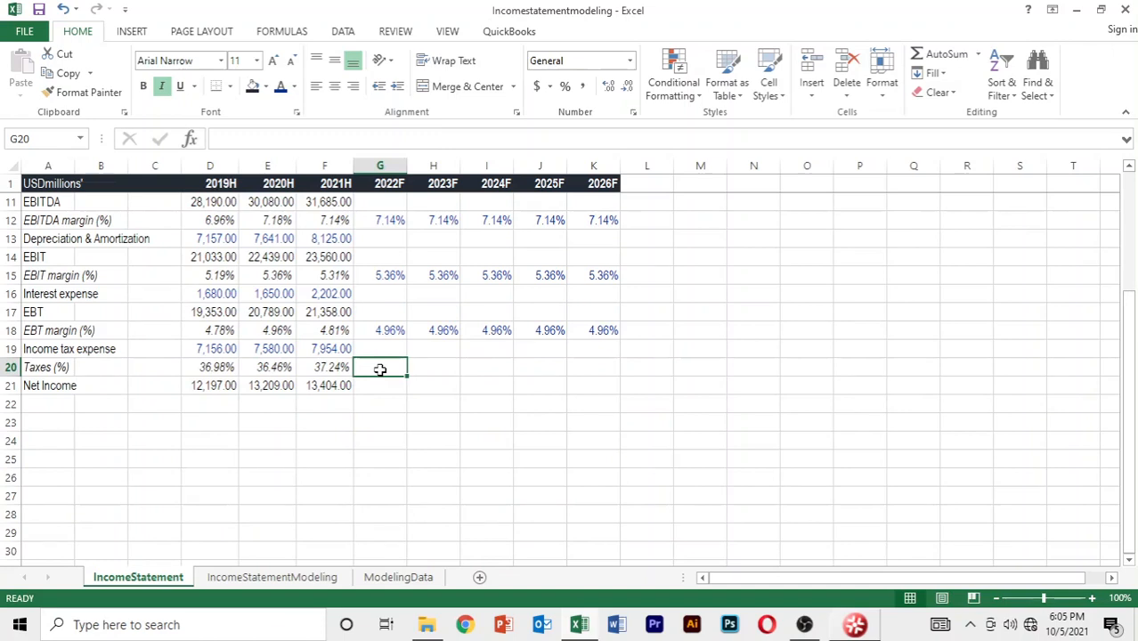
type("0.")
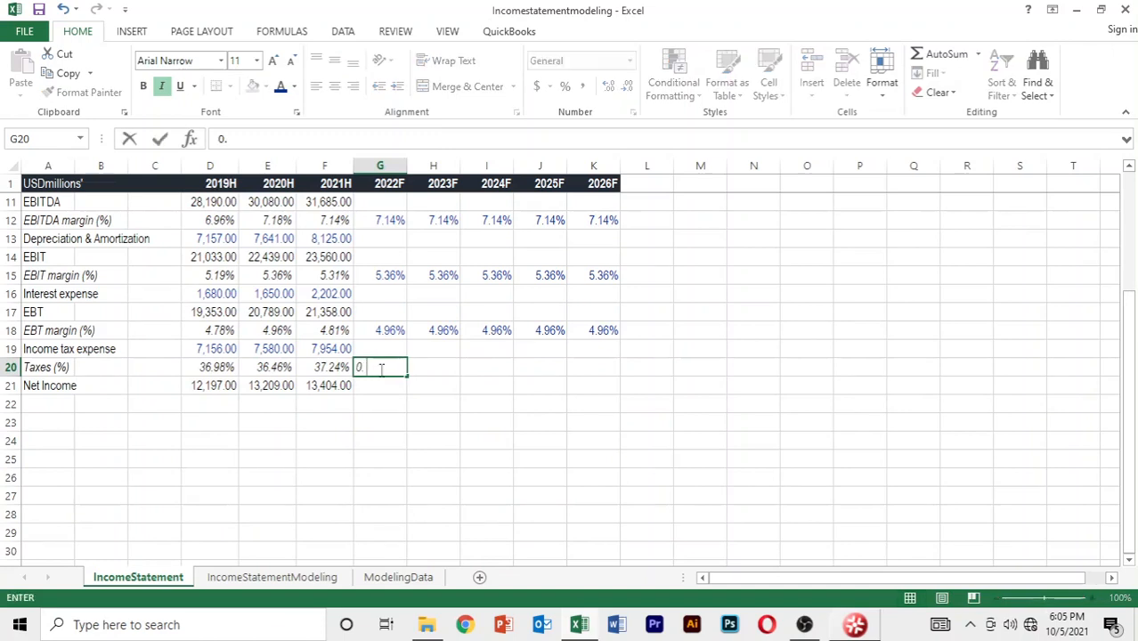
type("33")
key("Return")
Fill the 2022 tax rate from G20 across the forecast years to K20.
left_click(380, 370)
key("shift+Right")
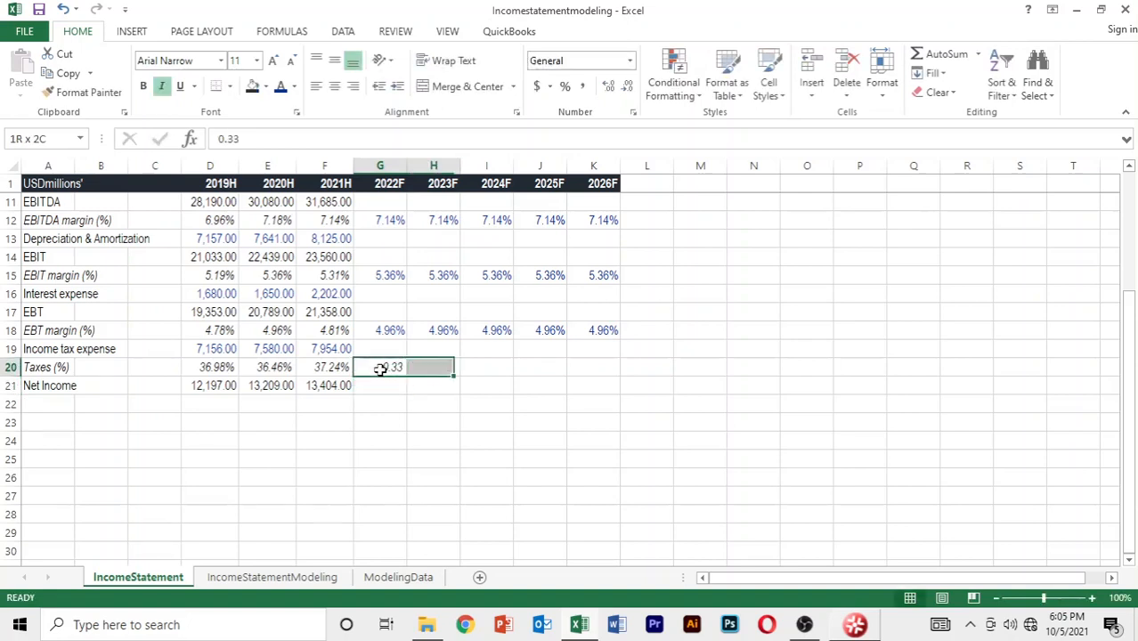
key("shift+Right")
key("shift+Right")
key("shift+Right")
key("shift+Right")
key("shift+Left")
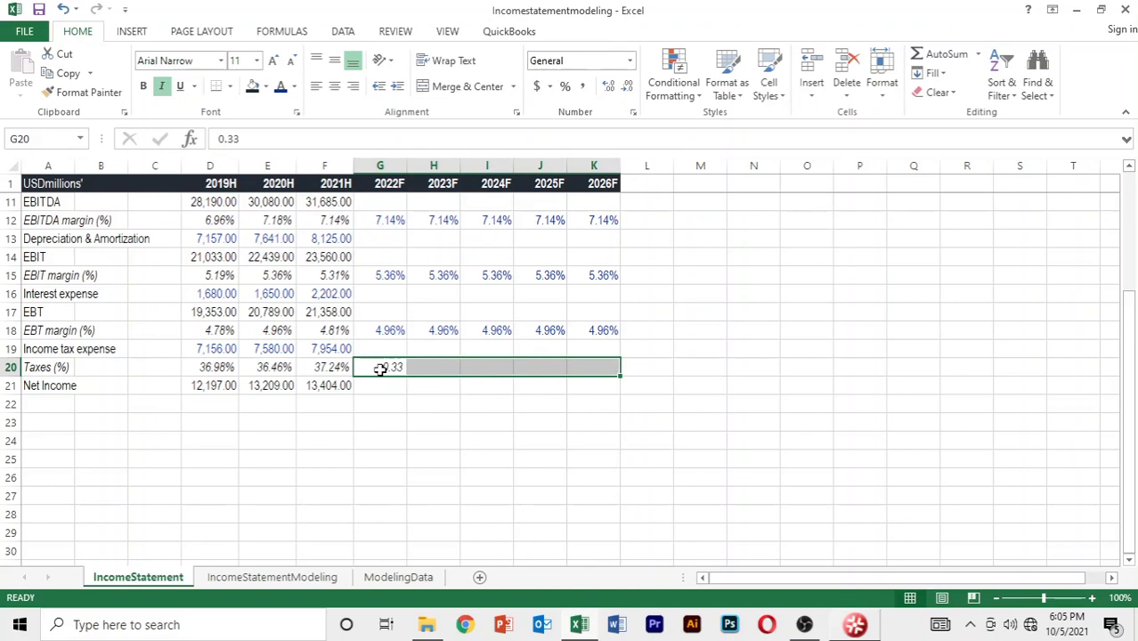
key("ctrl+r")
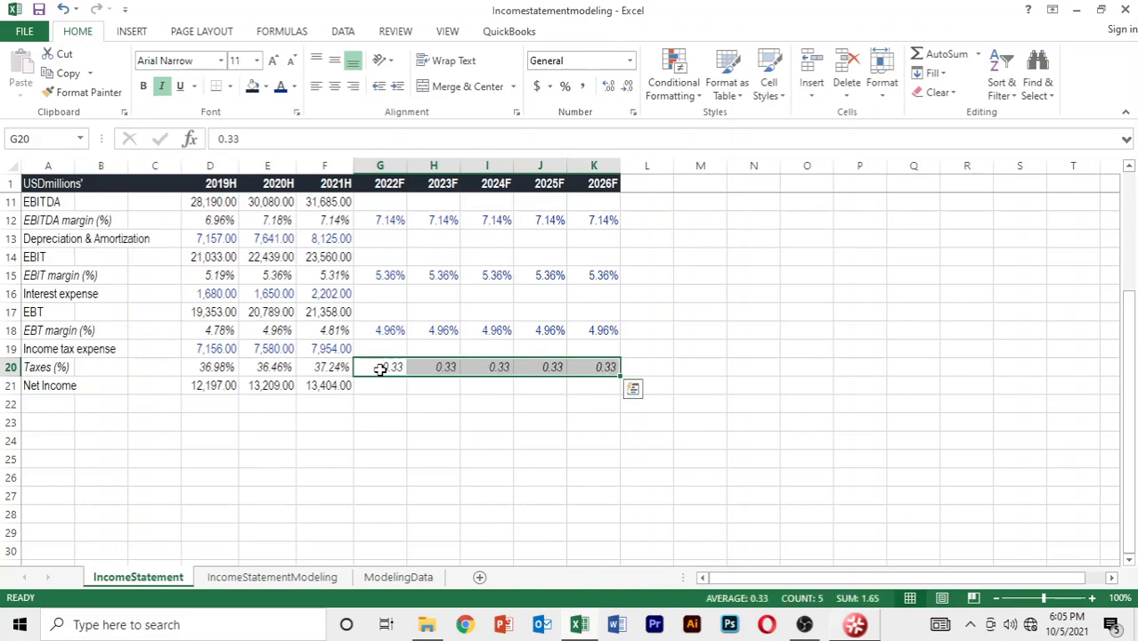
Format the forecast tax rates in G20:K20 as percentages with two decimal places.
key("alt+h")
key("p")
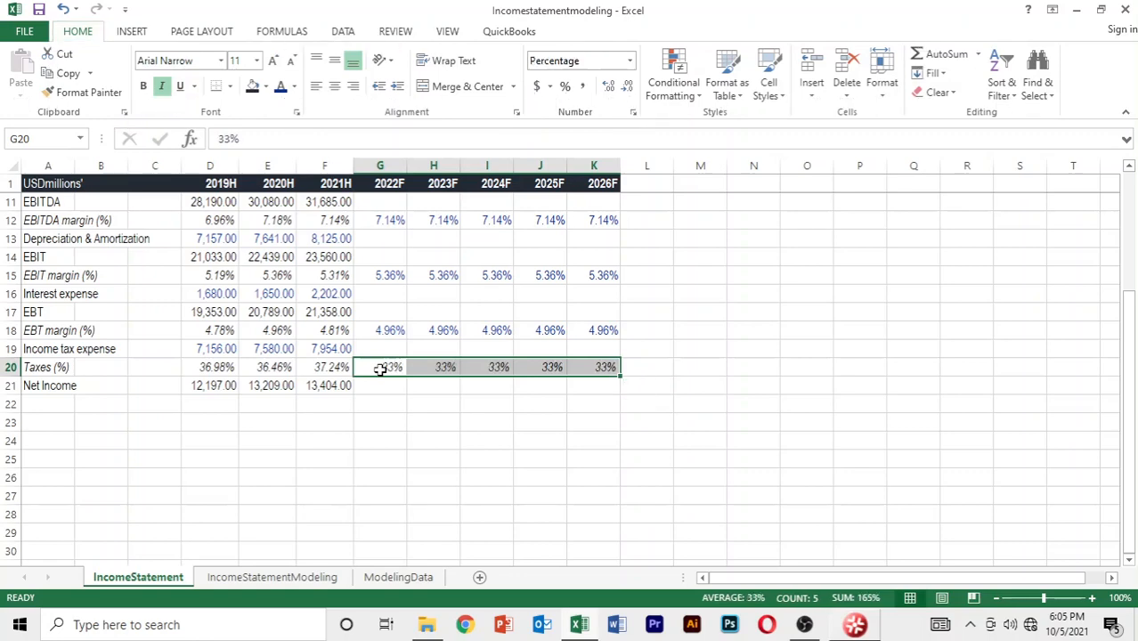
key("alt+h")
key("0")
key("alt+h")
key("0")
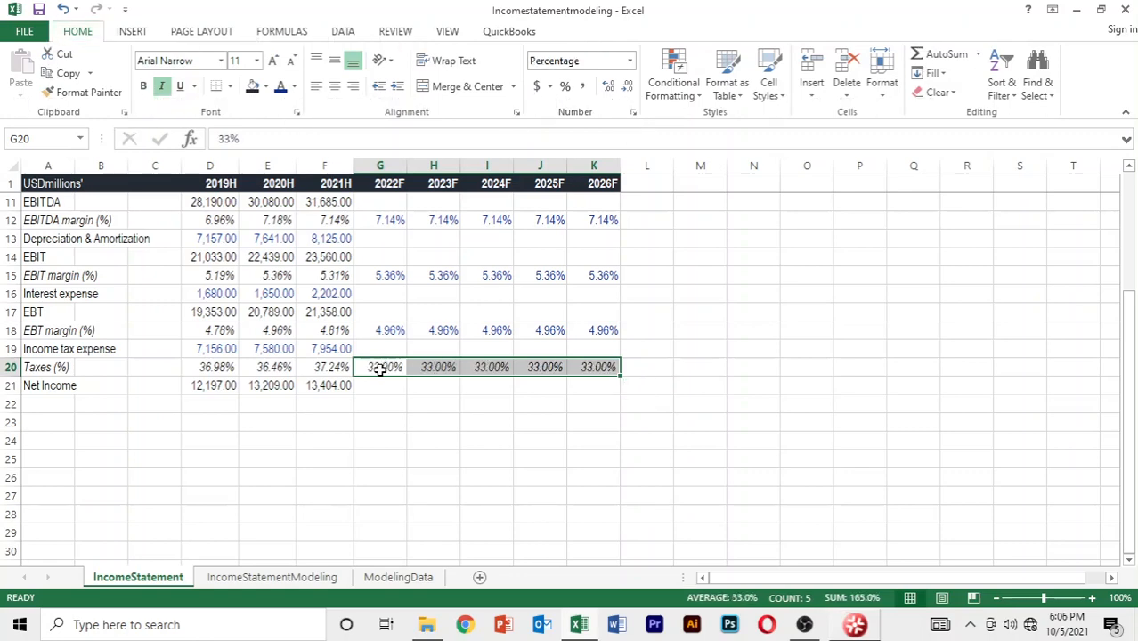
Copy the 2022 EBT margin cell G18 and paste only its formatting onto the forecast tax rates in G20:K20.
key("Up")
key("Up")
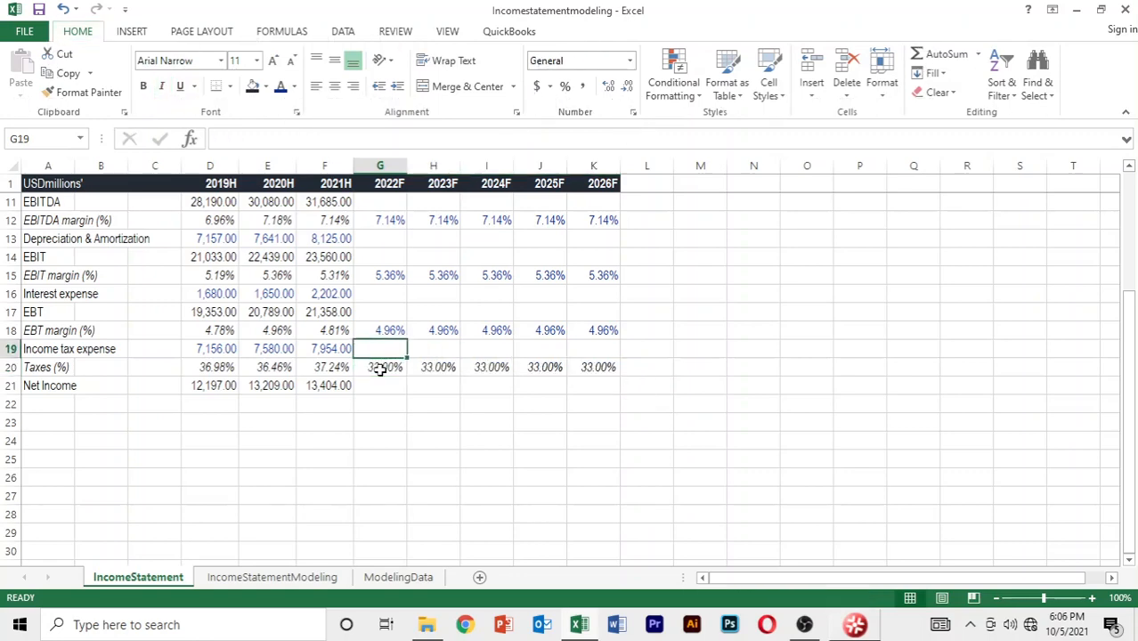
key("ctrl+c")
key("Down")
key("Down")
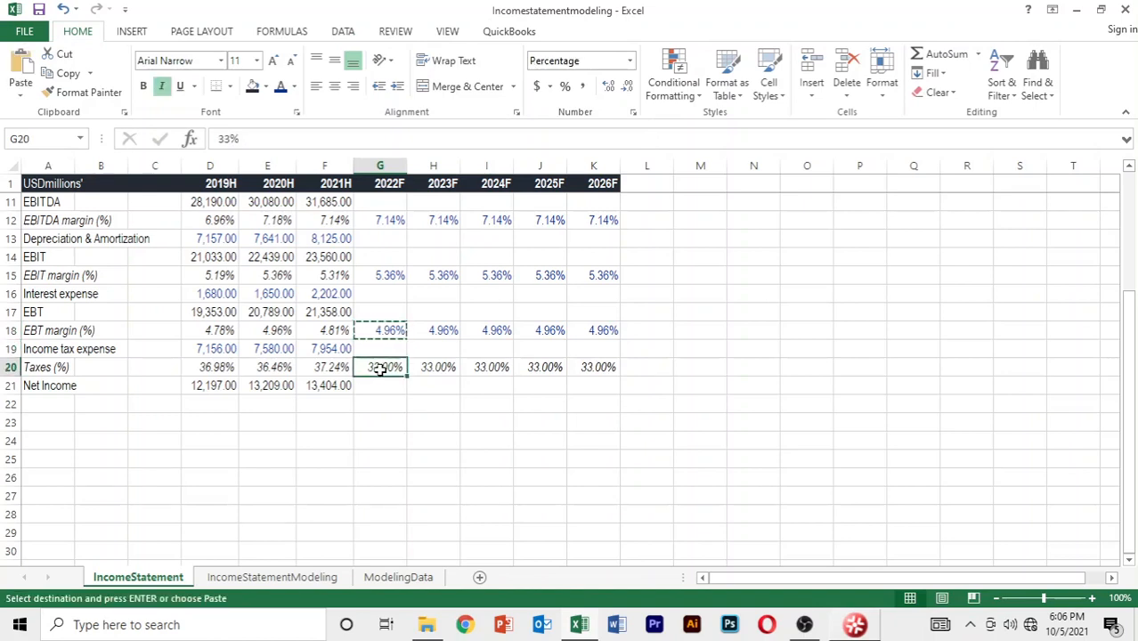
key("shift+Right")
key("shift+Right")
key("shift+Right")
key("shift+Right")
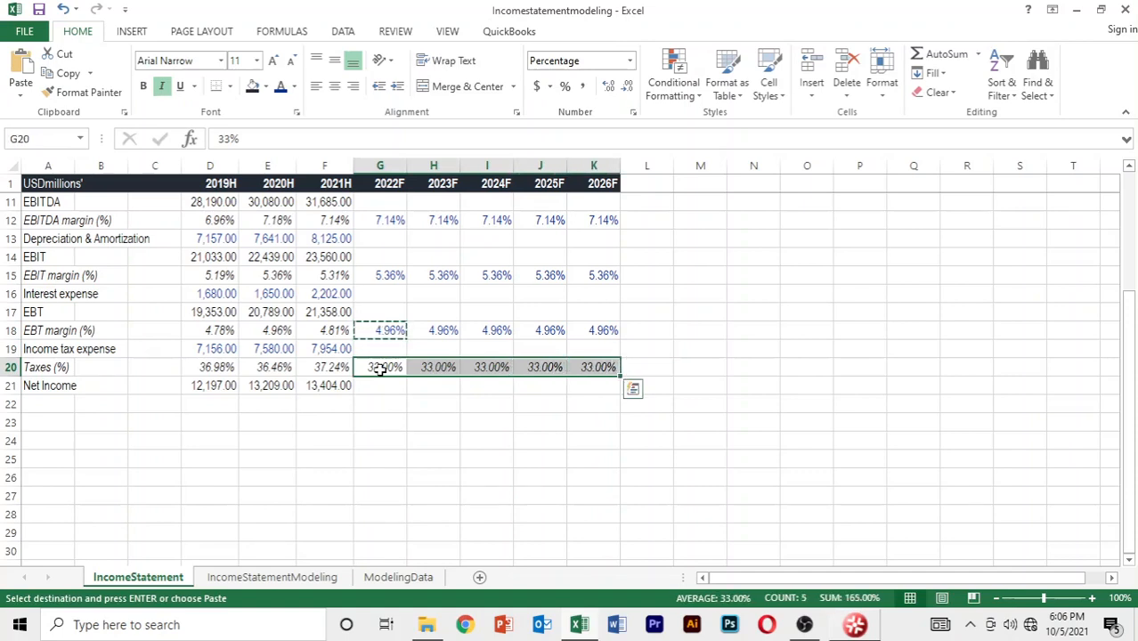
key("alt")
key("h")
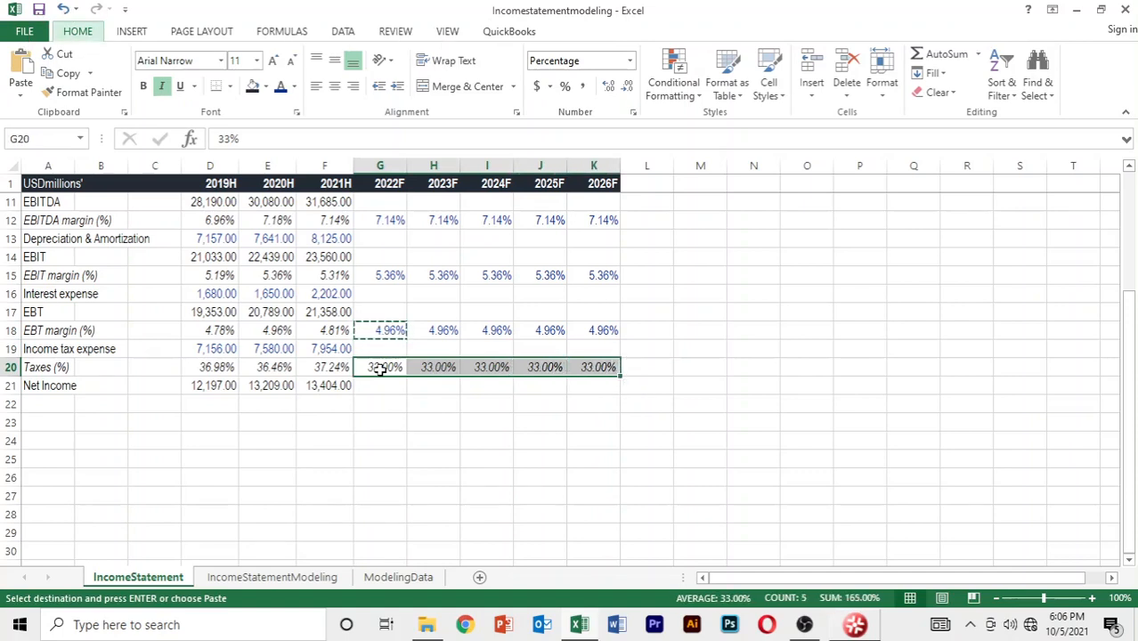
key("v")
key("s")
key("t")
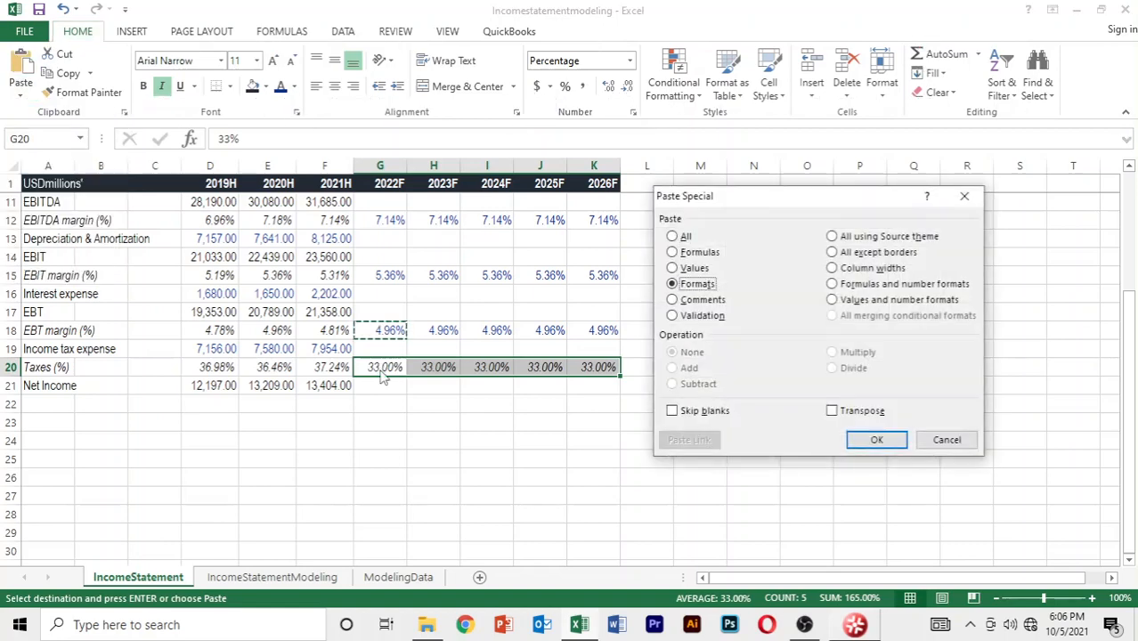
key("Return")
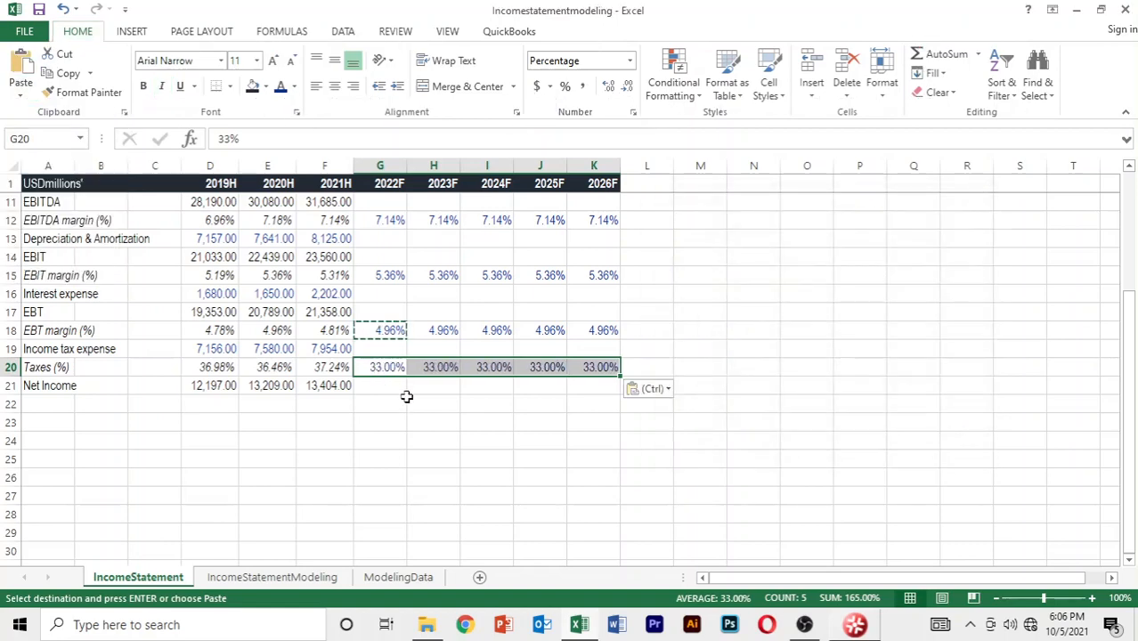
left_click(406, 396)
key("Escape")
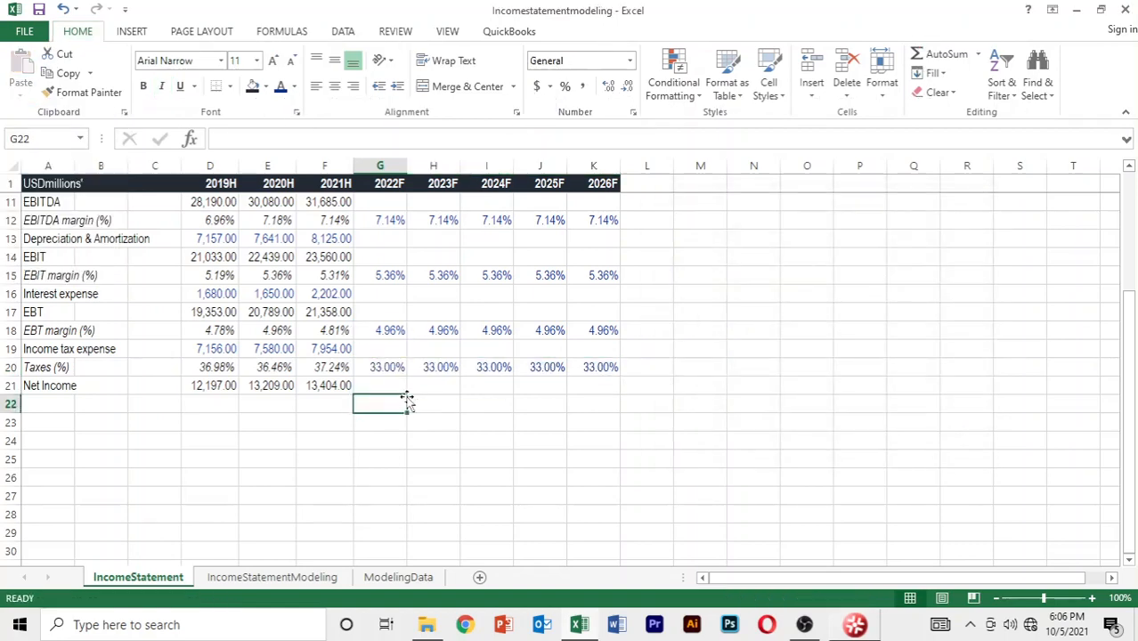
Italicize the forecast tax rates in G20:K20.
key("Up")
key("Up")
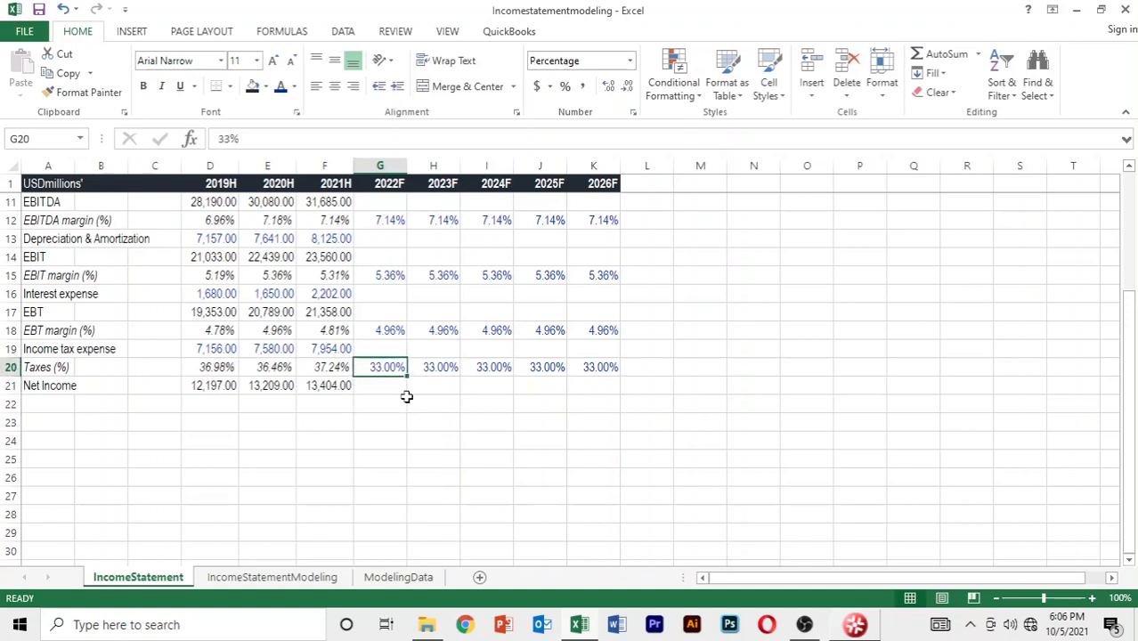
key("shift+Right")
key("shift+Right")
key("shift+Right")
key("shift+Right")
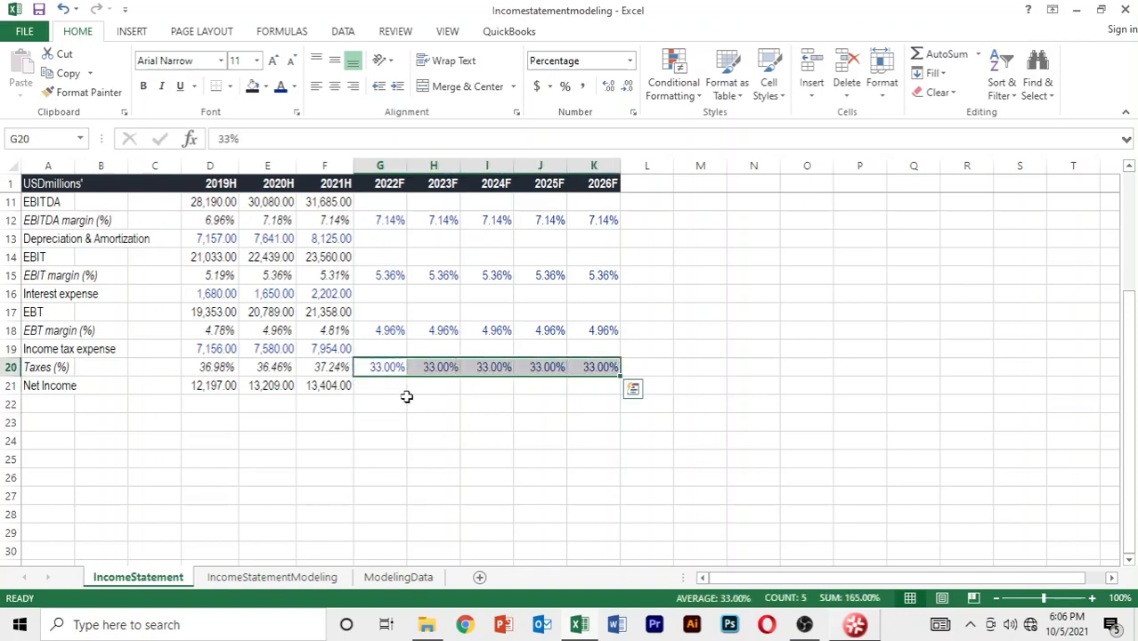
key("ctrl+i")
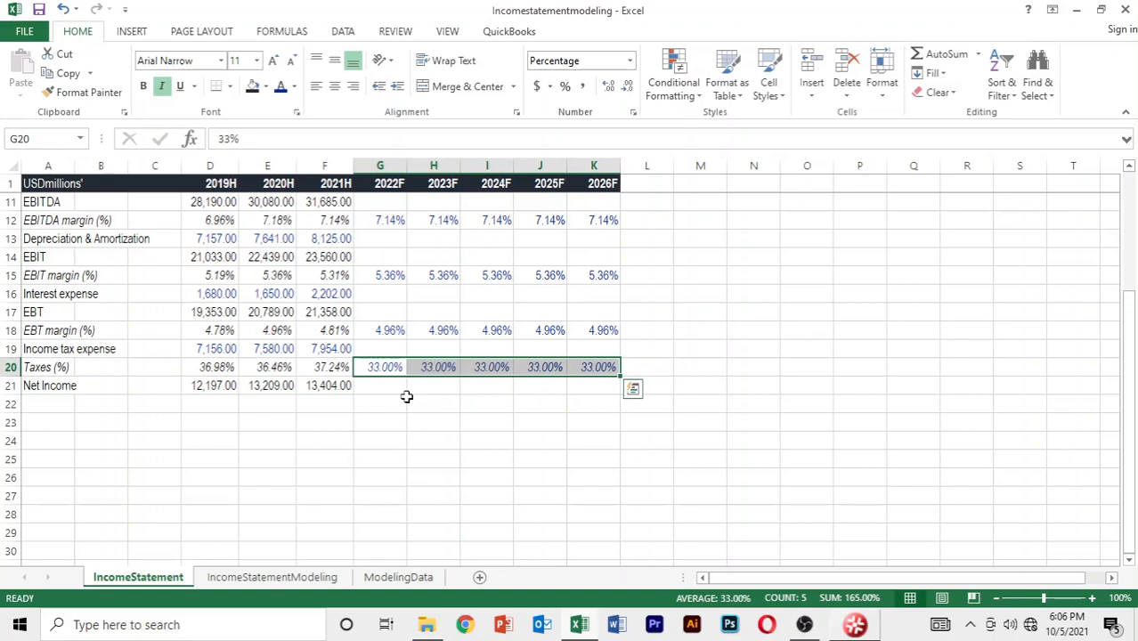
Italicize the forecast EBT margins in G18:K18.
key("Up")
key("Up")
key("shift+Right")
key("shift+Right")
key("shift+Right")
key("shift+Right")
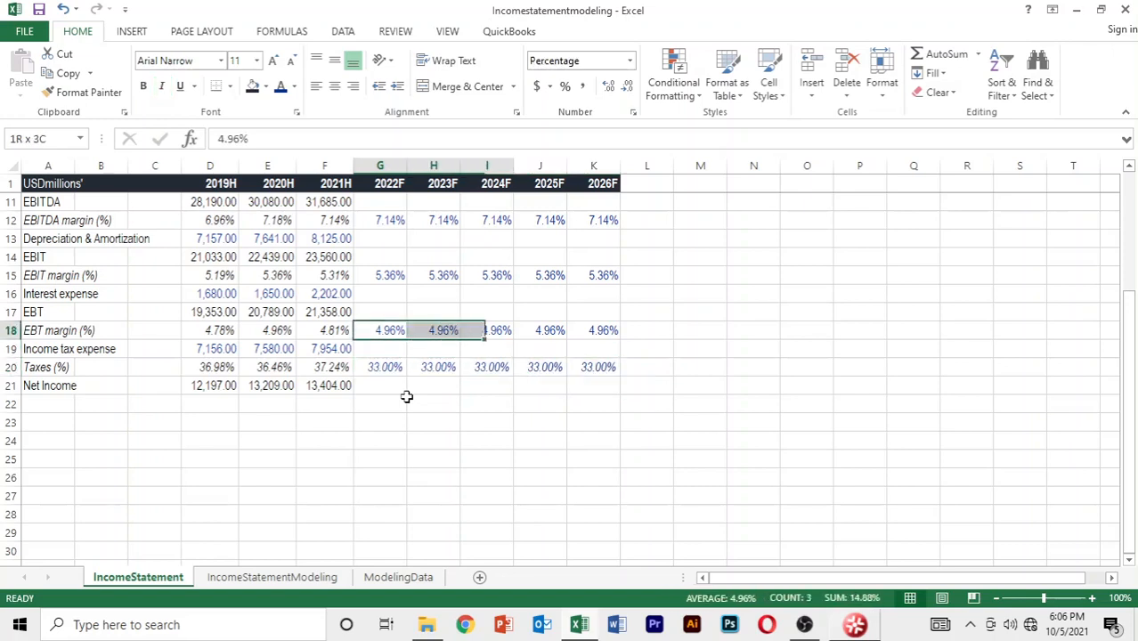
key("ctrl+i")
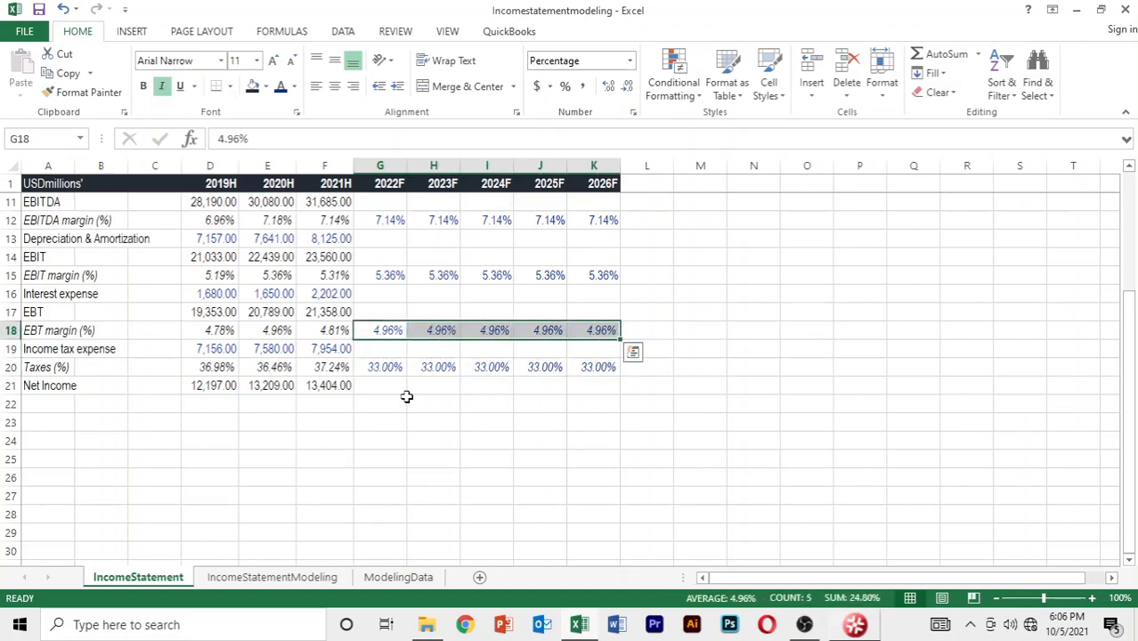
Italicize the forecast EBIT margins in G15:K15.
key("Up")
key("Up")
key("Up")
key("shift+Right")
key("shift+Right")
key("shift+Right")
key("shift+Right")
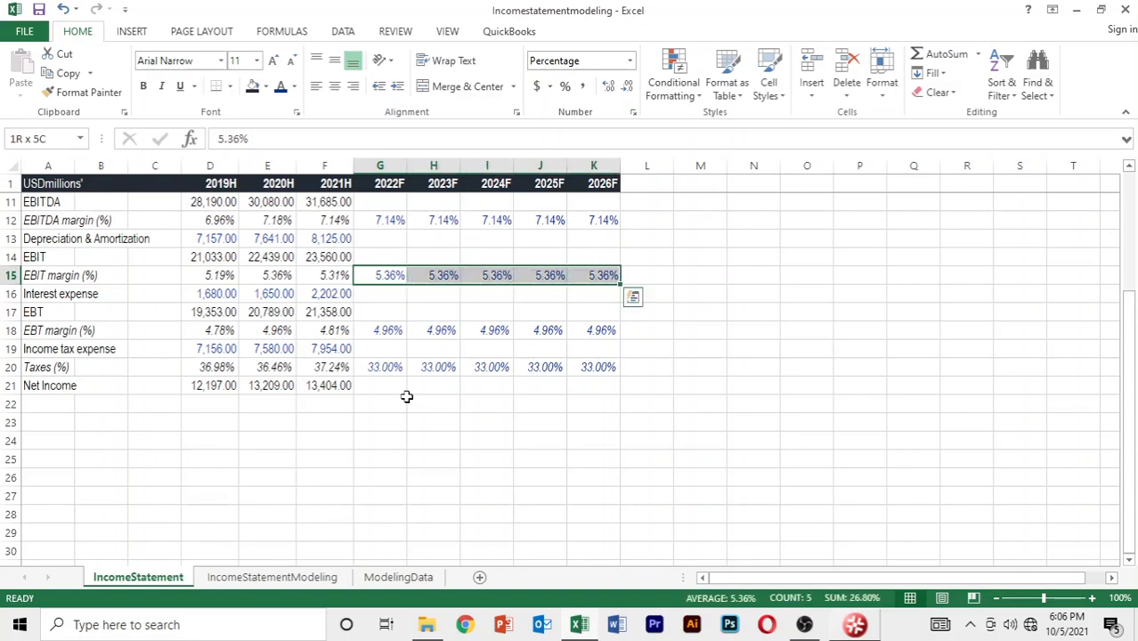
key("ctrl+i")
Italicize the forecast EBITDA margins in G12:K12.
key("Up")
key("Up")
key("Up")
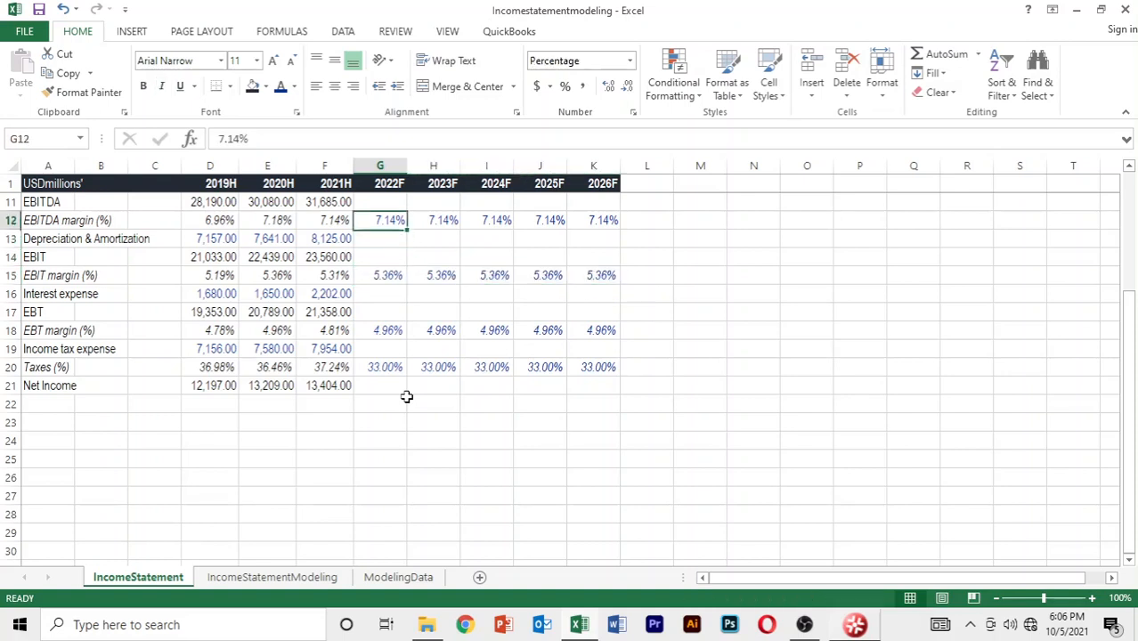
key("shift+Right")
key("shift+Right")
key("shift+Right")
key("shift+Right")
key("ctrl+i")
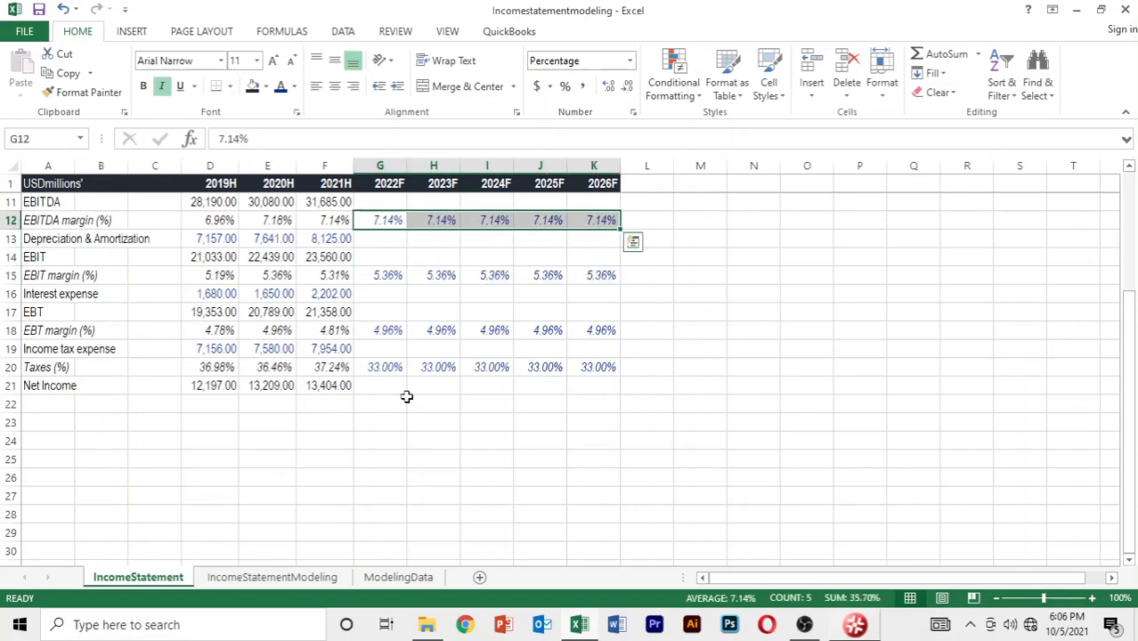
Italicize the forecast SA&G percentages of revenue in G10:K10.
key("Up")
key("Up")
key("Up")
key("Up")
key("Up")
key("Up")
key("Up")
key("Down")
key("Down")
key("Down")
key("Down")
key("Down")
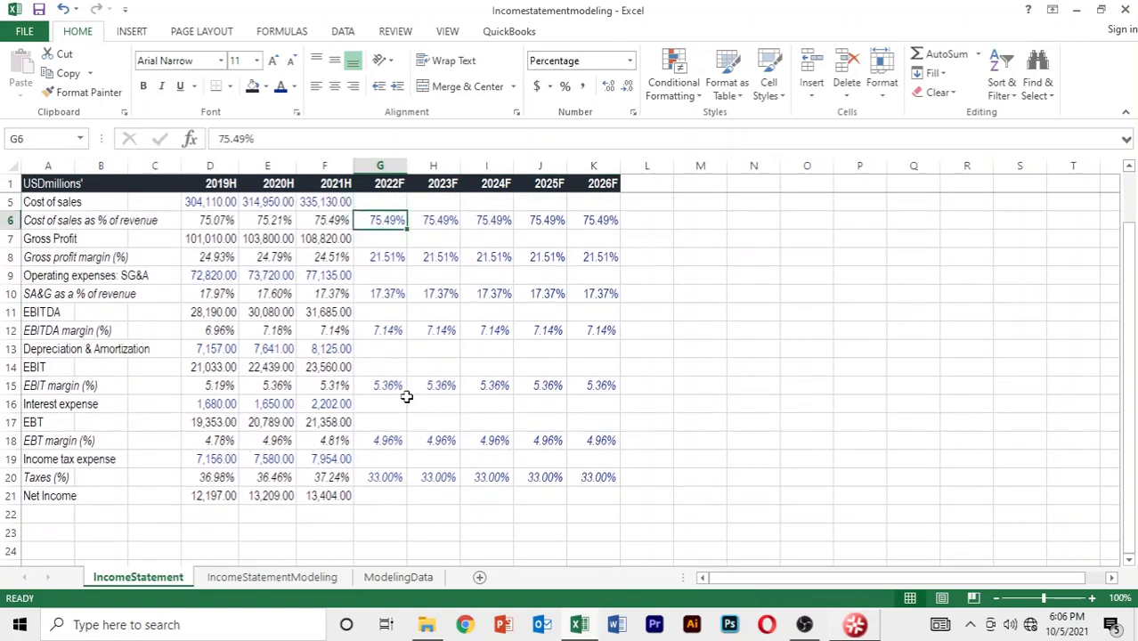
key("shift+Right")
key("shift+Right")
key("shift+Right")
key("shift+Right")
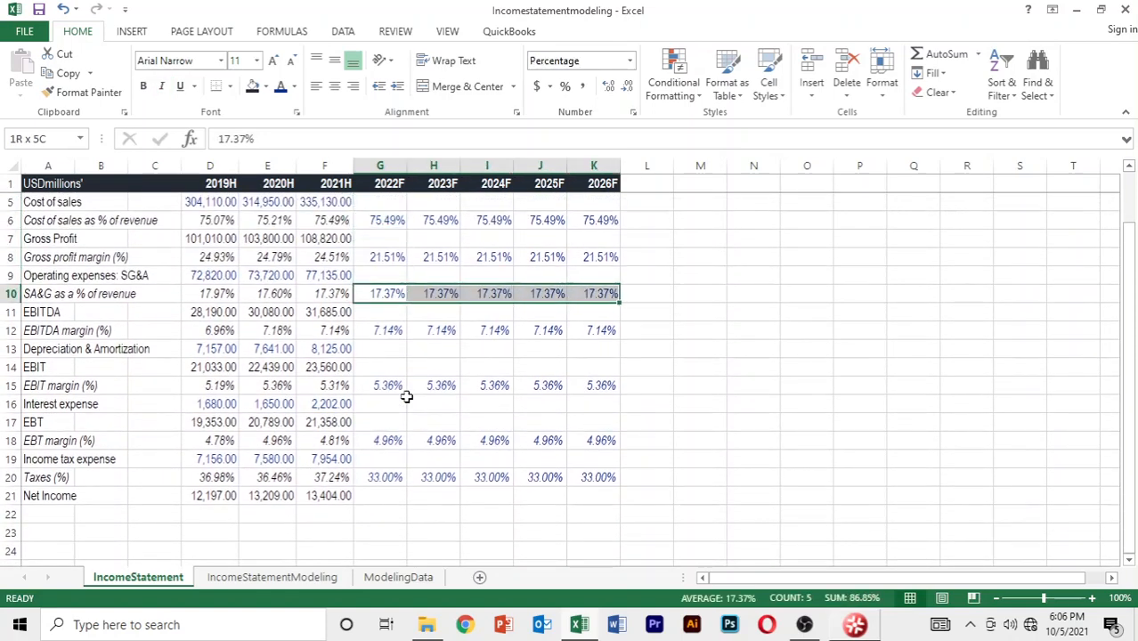
key("ctrl+i")
Italicize the forecast gross profit margins in G8:K8.
key("Up")
key("Up")
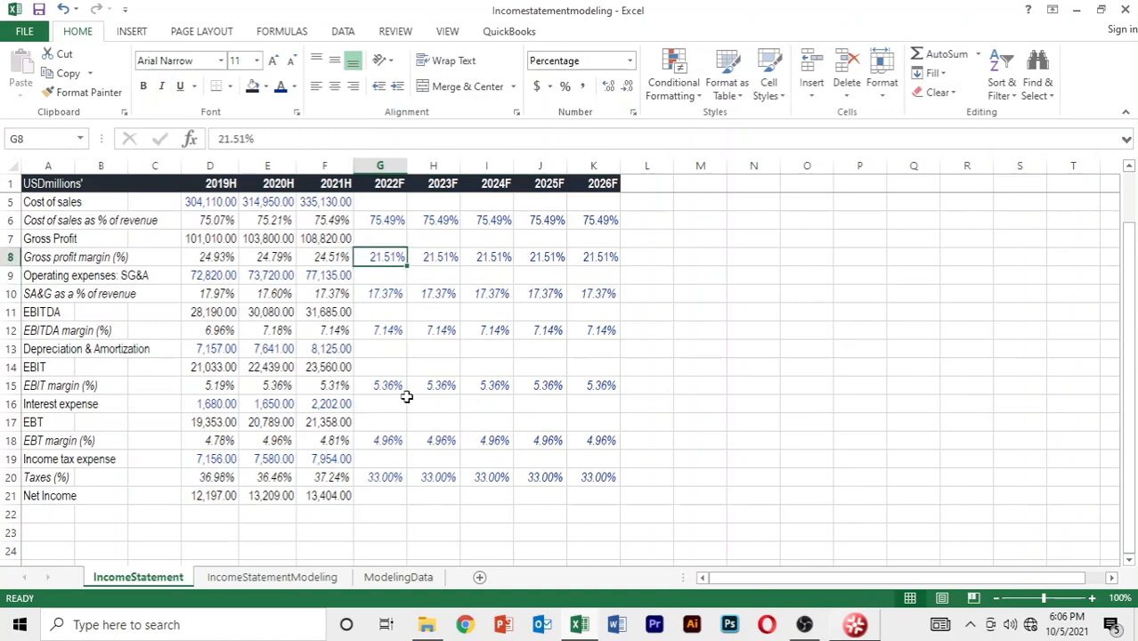
key("shift+Right")
key("shift+Right")
key("shift+Right")
key("shift+Right")
key("shift+Right")
key("shift+Left")
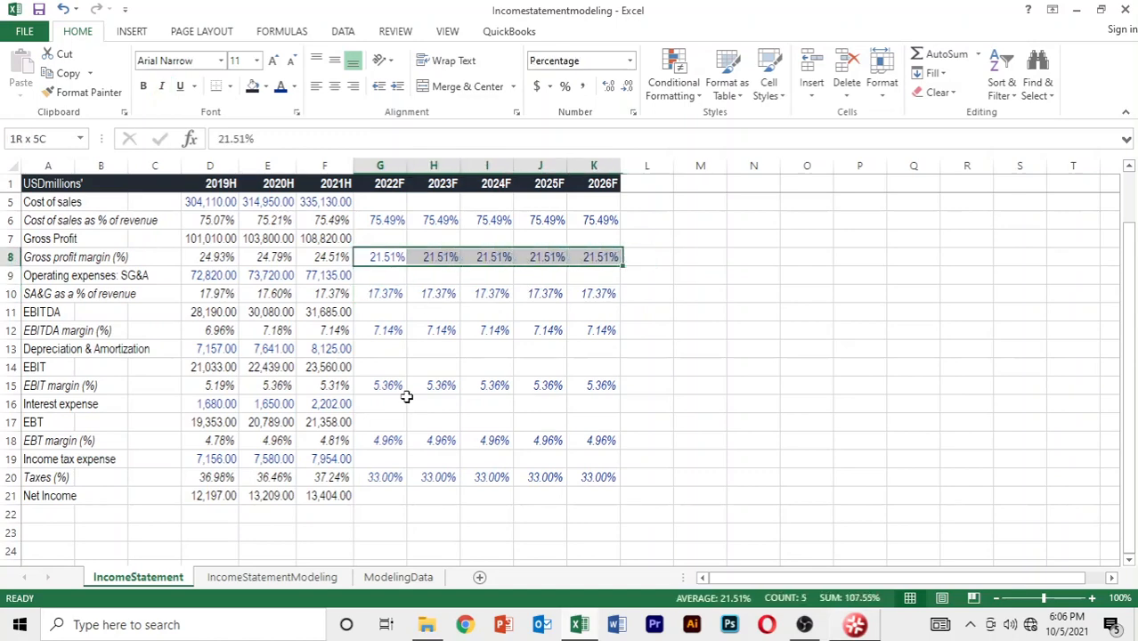
key("ctrl+i")
Italicize the forecast cost of sales percentages of revenue in G6:K6.
key("Up")
key("Up")
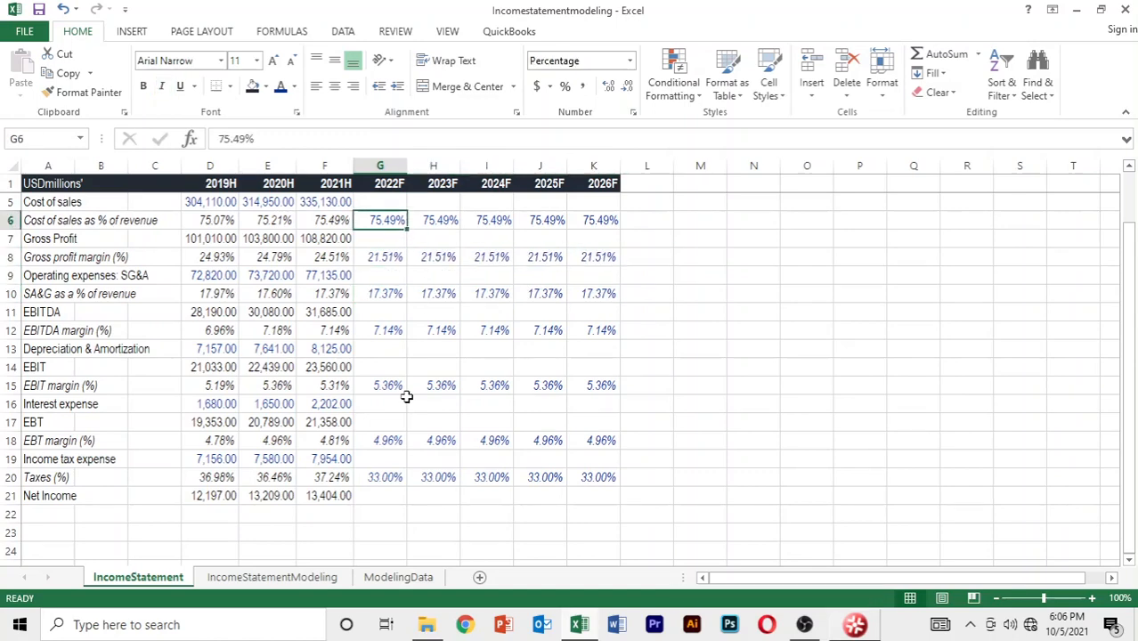
key("shift+Right")
key("shift+Right")
key("shift+Right")
key("shift+Right")
key("ctrl+i")
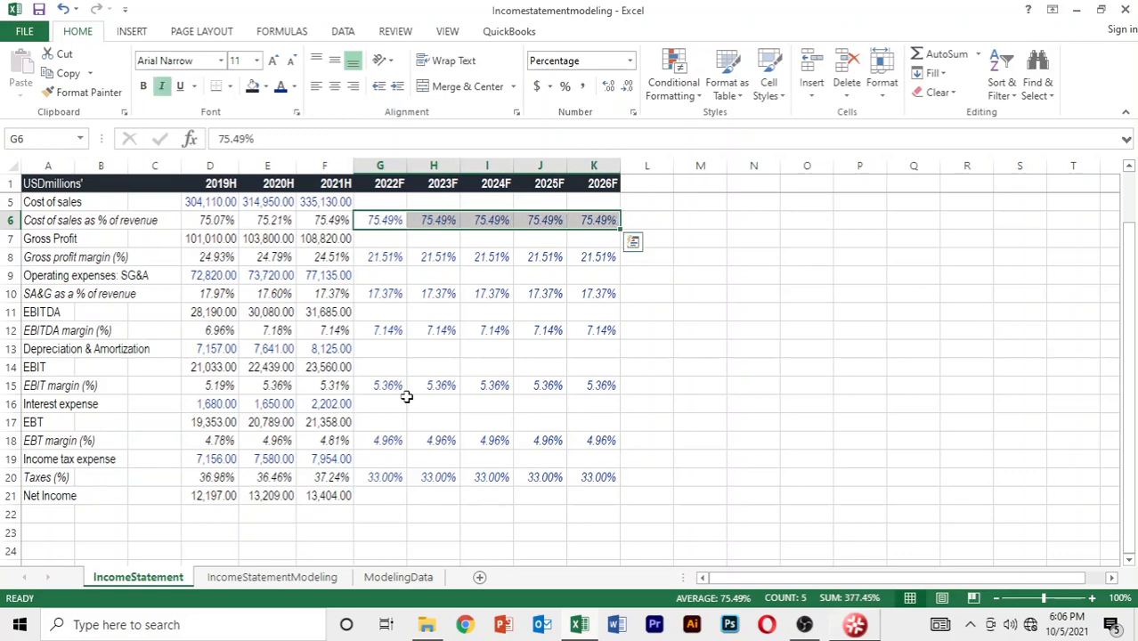
Italicize the forecast year-on-year revenue growth percentages in G4:K4.
key("Up")
key("Up")
key("Up")
key("Down")
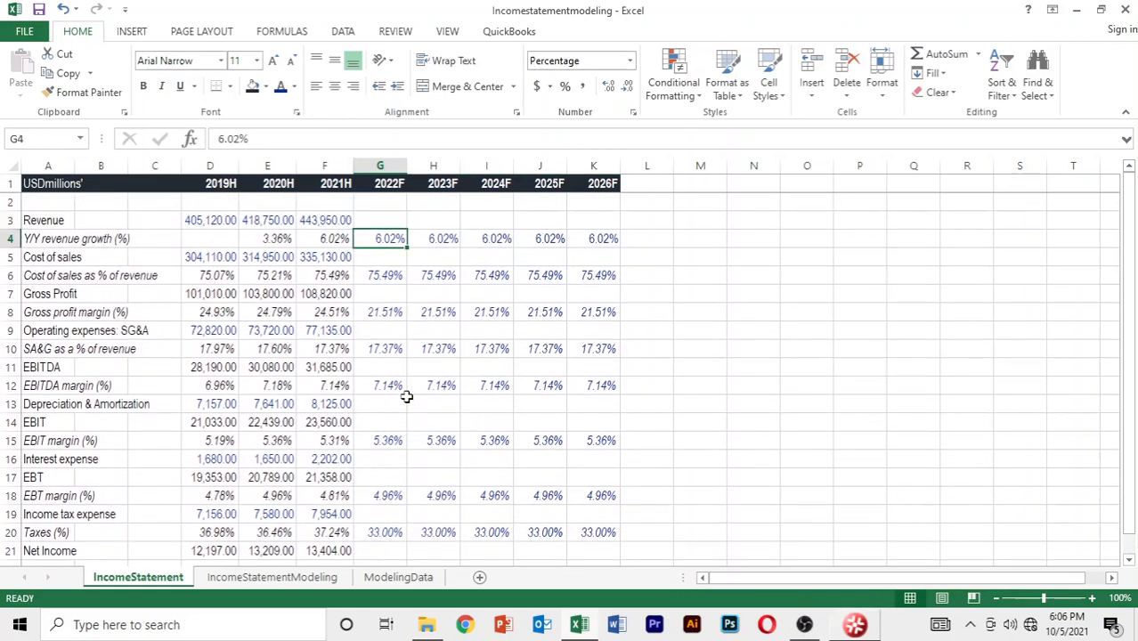
key("shift+Right")
key("shift+Right")
key("shift+Right")
key("shift+Right")
key("ctrl+i")
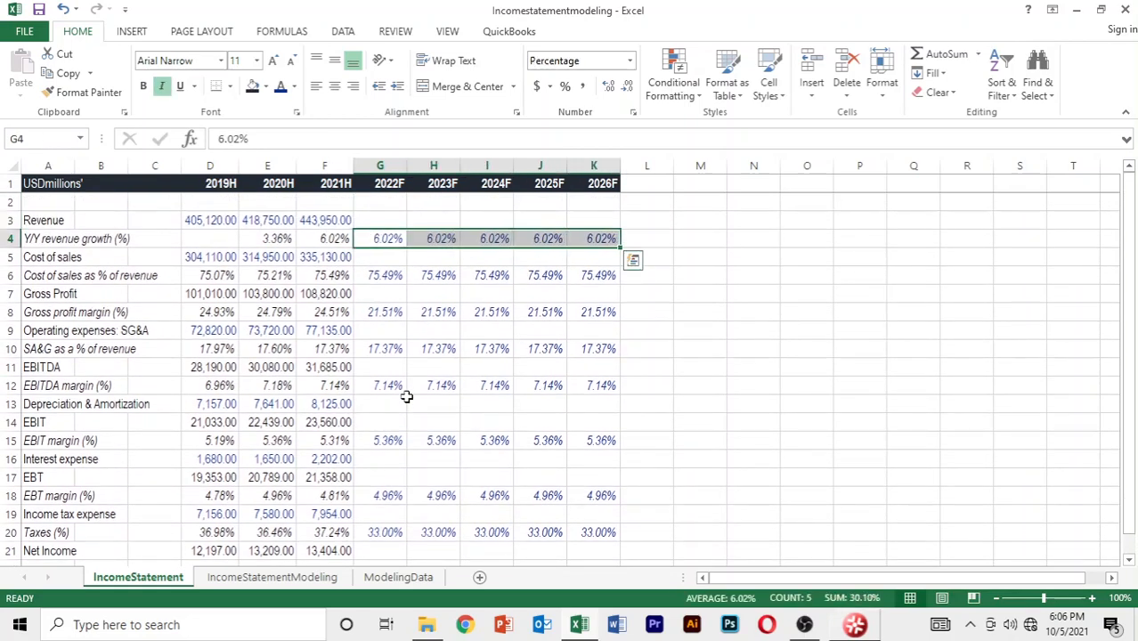
Calculate the 2022F revenue in G3 from prior-year revenue and the growth rate with =F3*(1+G4).
left_click(475, 404)
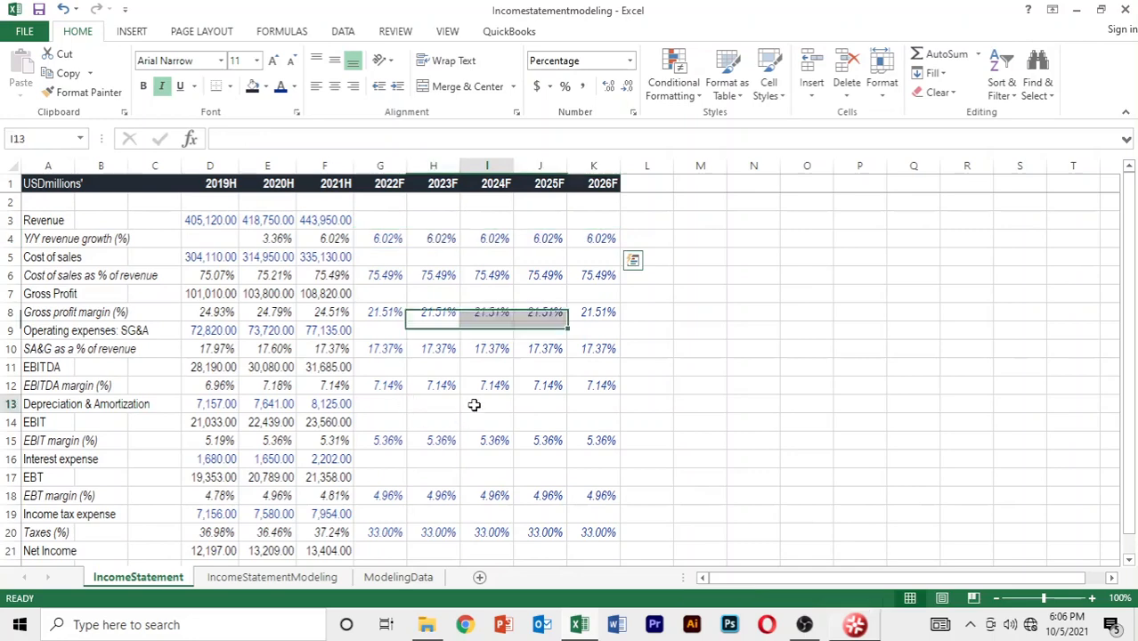
key("Up")
key("Up")
key("Up")
key("Up")
key("Up")
key("Up")
key("Up")
key("Up")
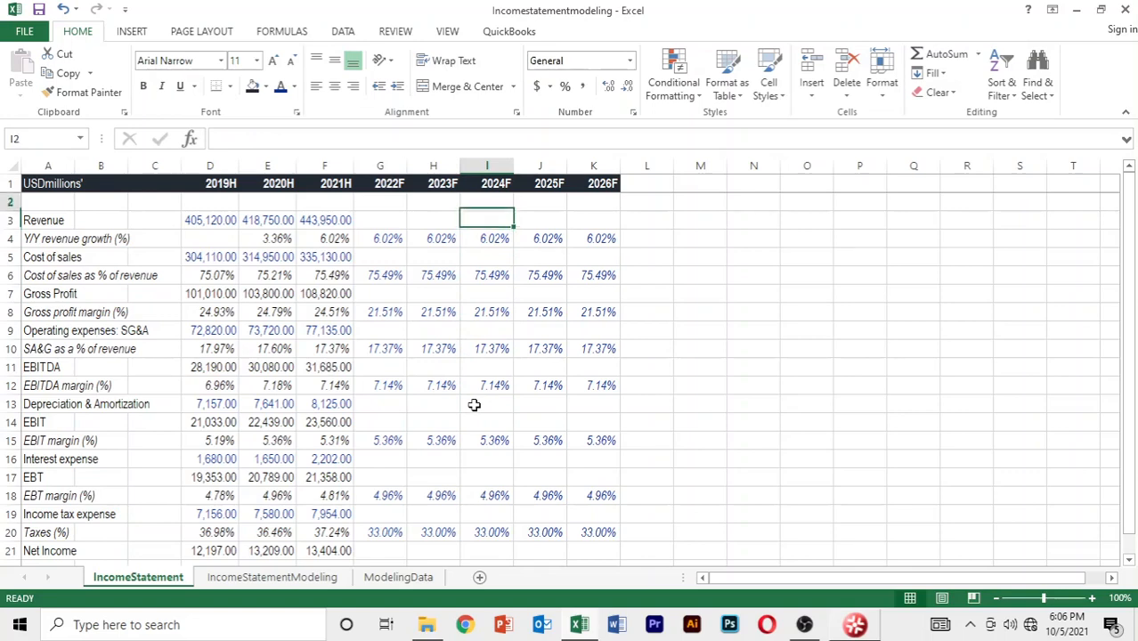
key("Left")
key("Left")
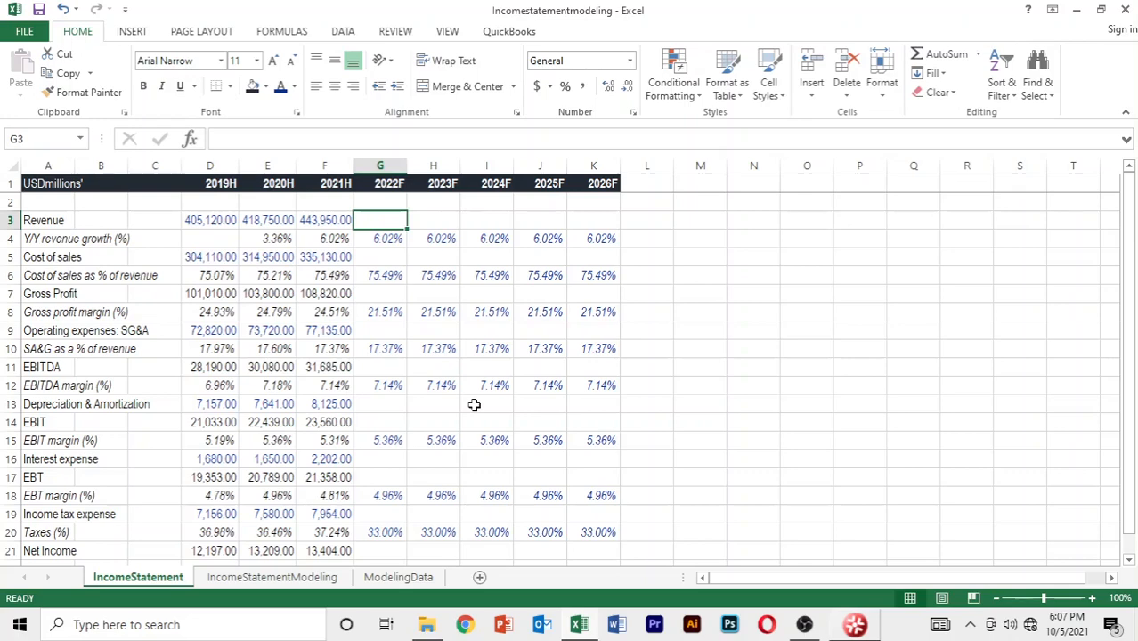
type("=")
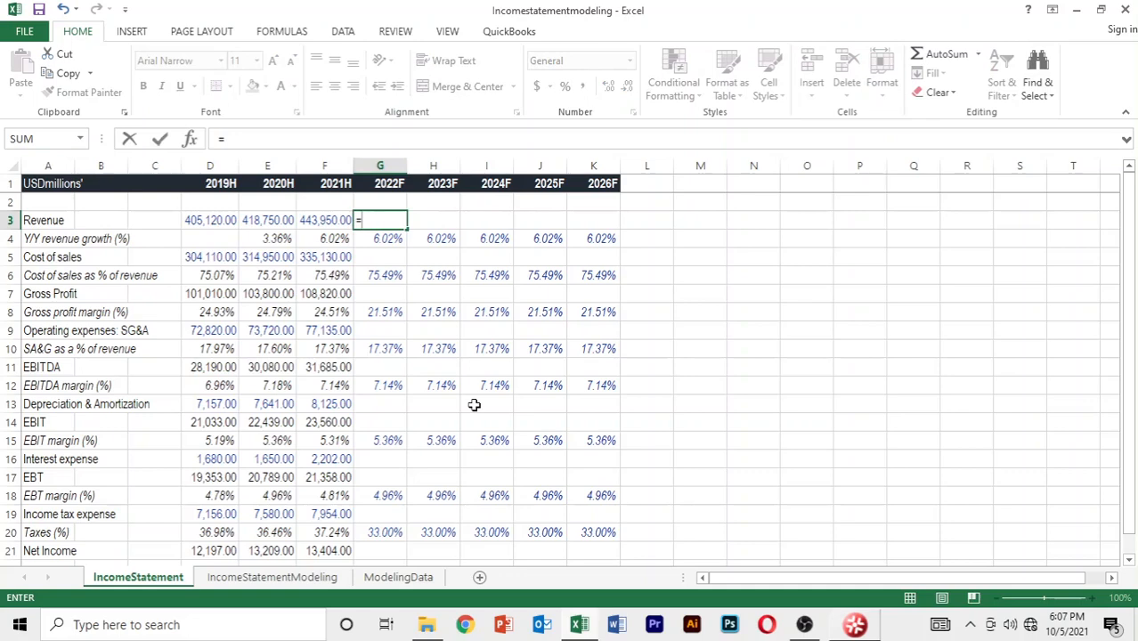
key("Left")
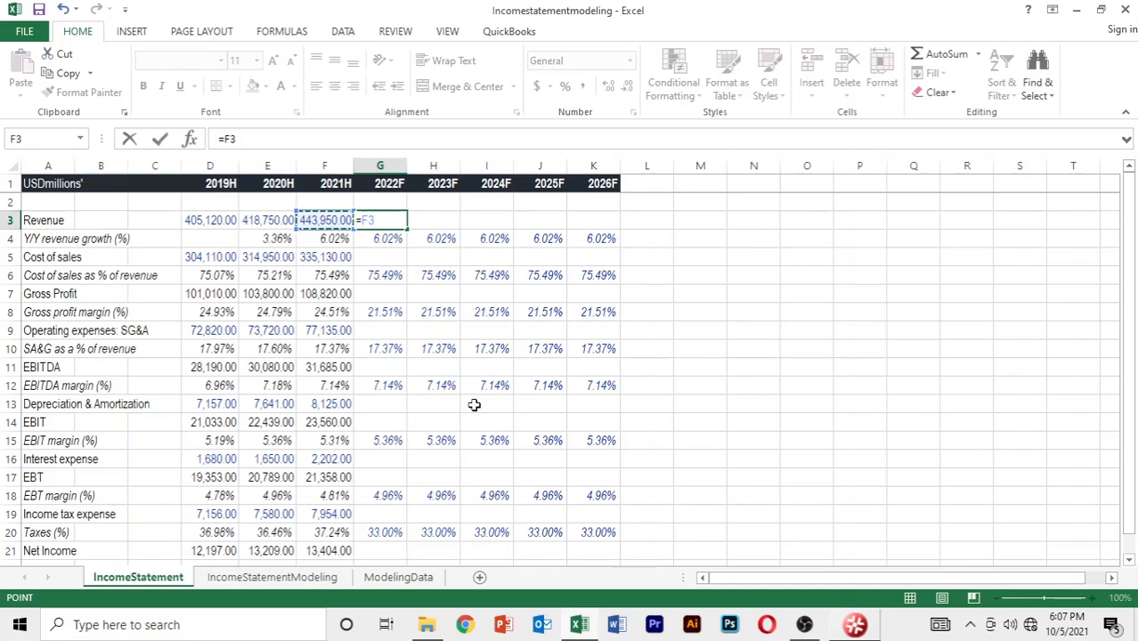
type("*")
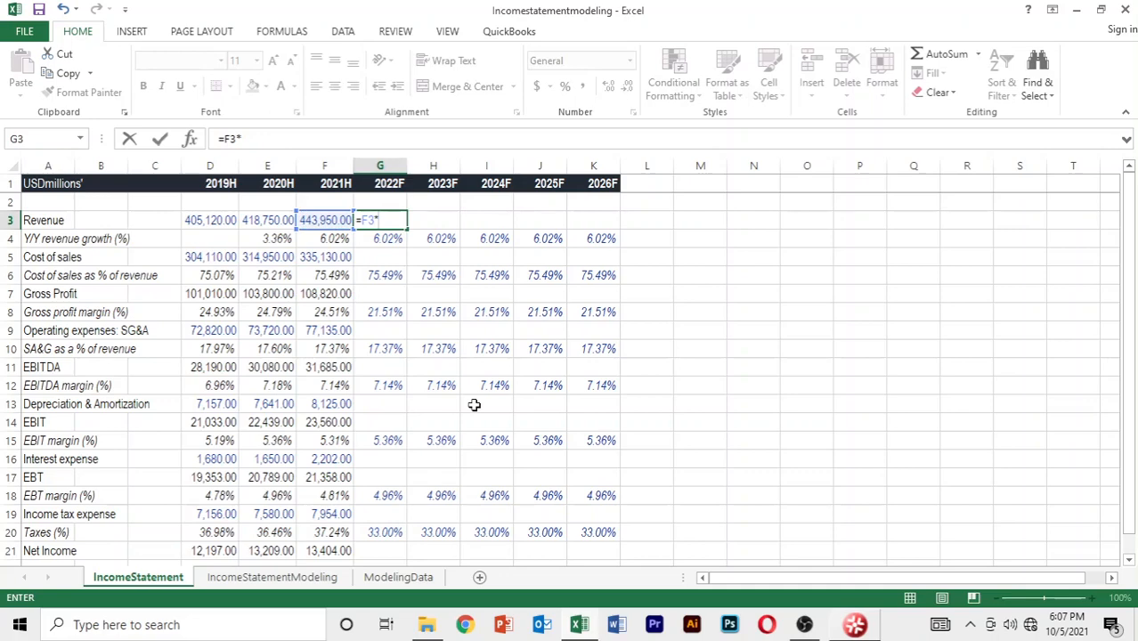
type("(")
type("+")
key("BackSpace")
type("1+")
key("Down")
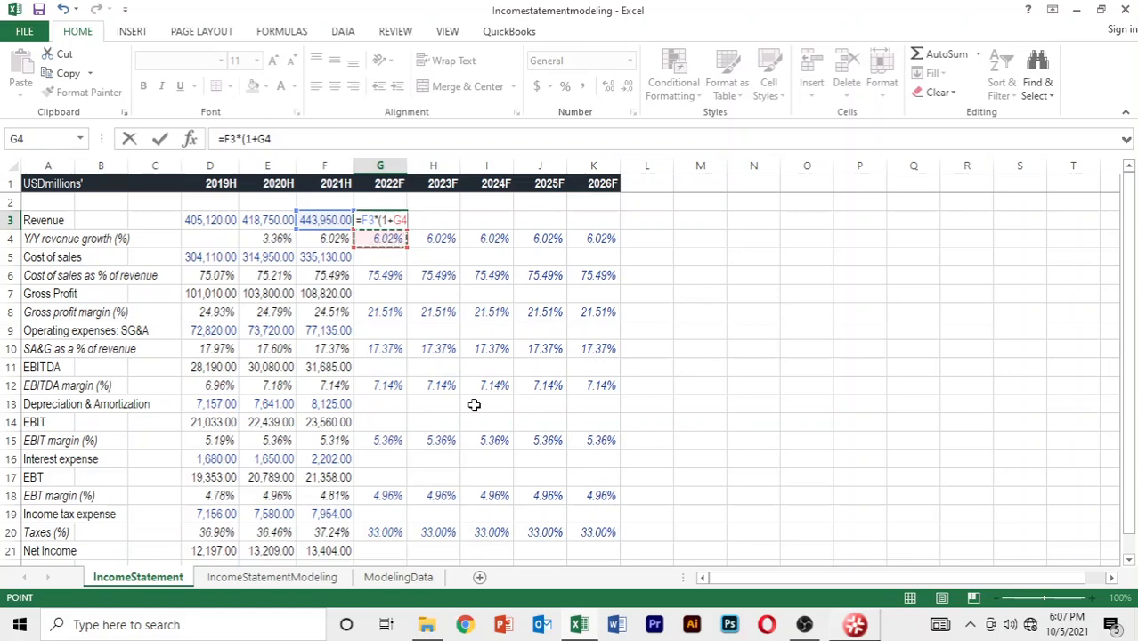
type(")")
key("Return")
Fill the revenue formula from G3 across to K3 and format G3:K3 as numbers with thousands separators and two decimals.
key("Up")
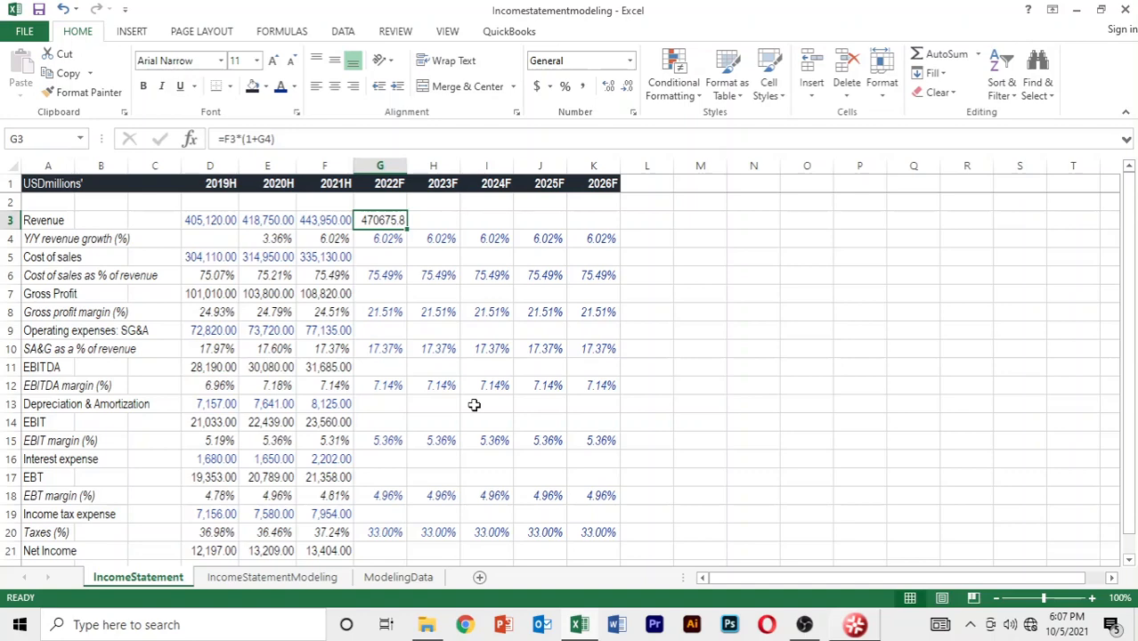
key("shift+Right")
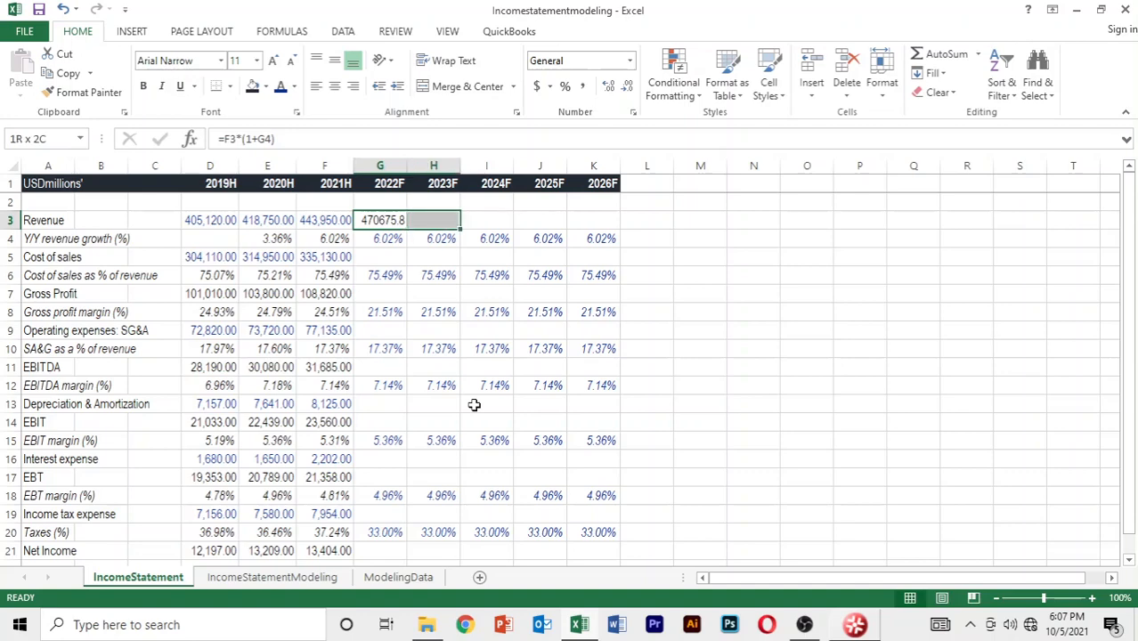
key("shift+Right")
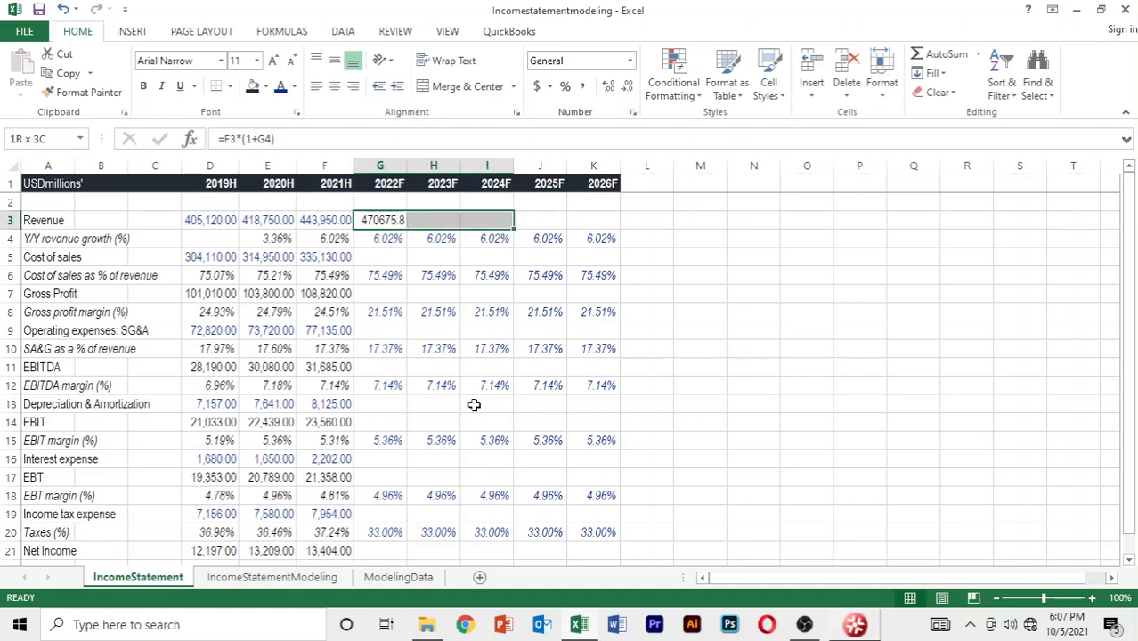
key("shift+Right")
key("shift+Right")
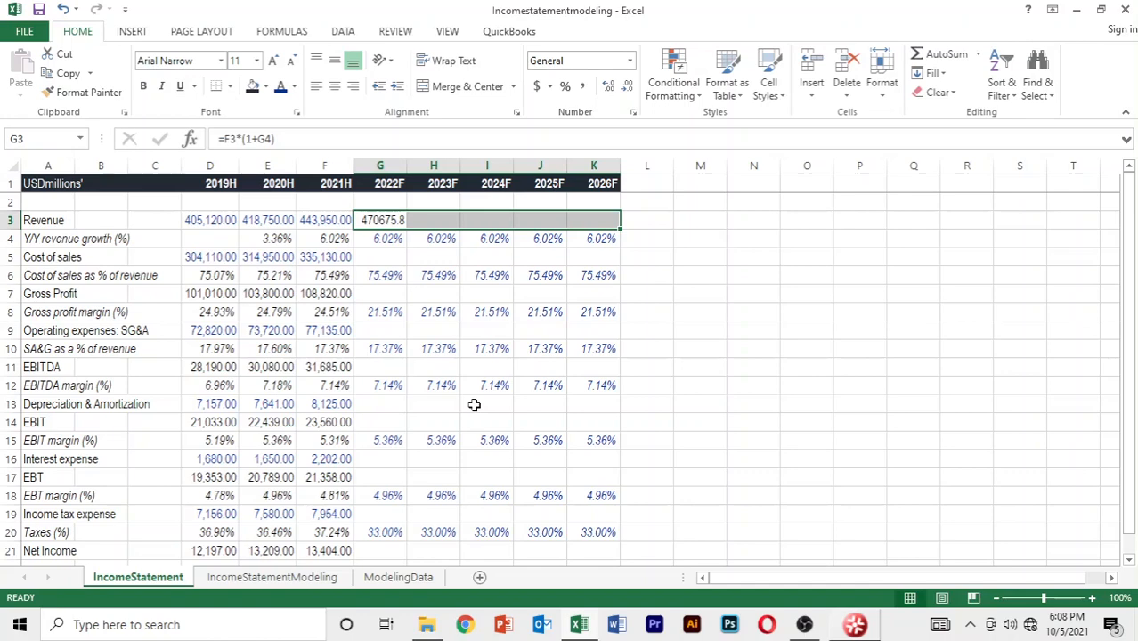
key("ctrl+r")
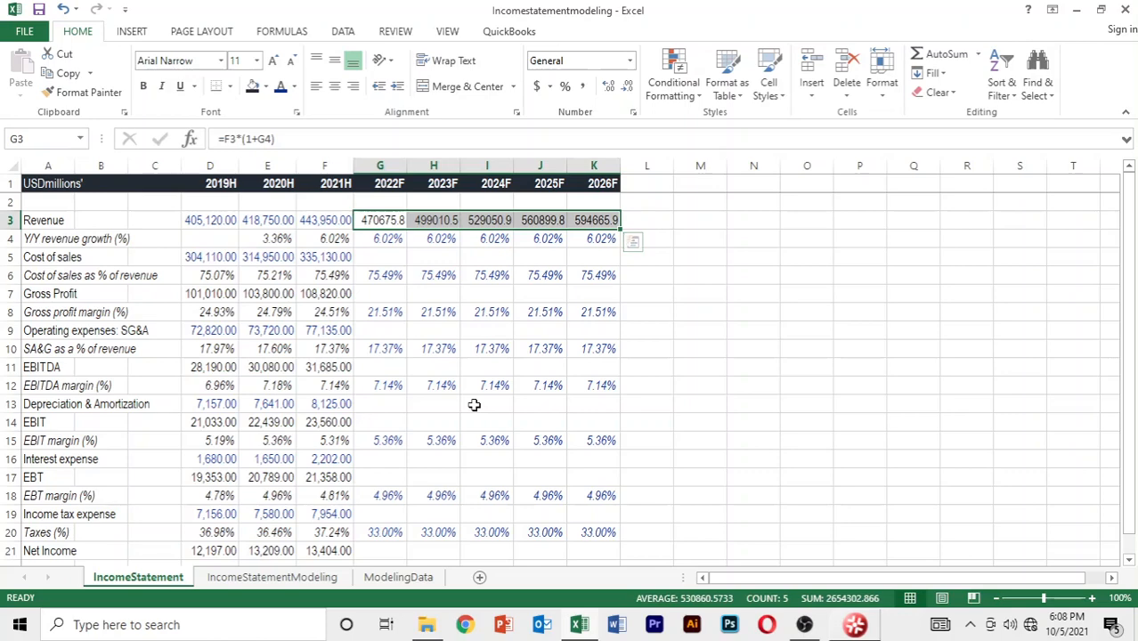
key("ctrl+shift+1")
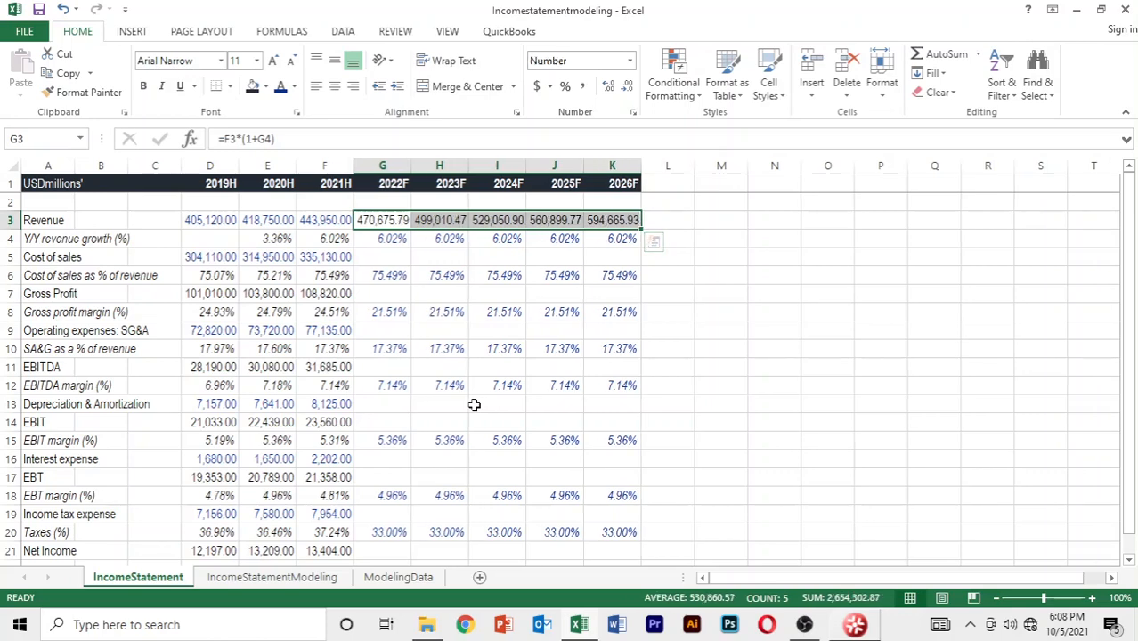
Calculate the 2022F cost of sales in G5 as revenue times its cost percentage with =G3*G6.
key("Down")
key("Down")
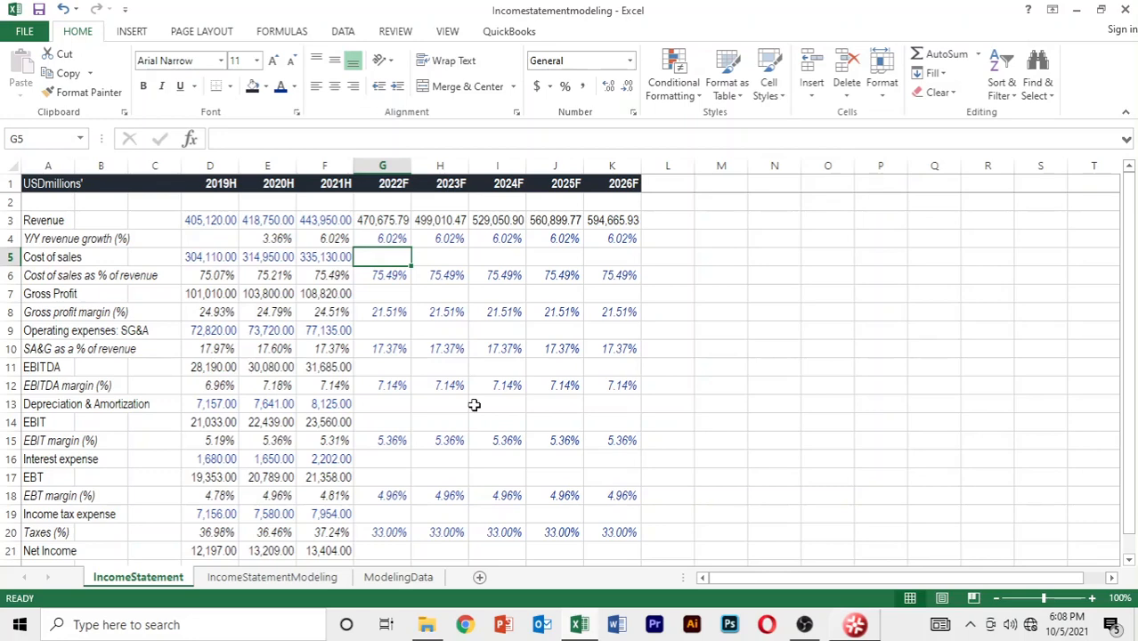
type("=")
key("Up")
key("Up")
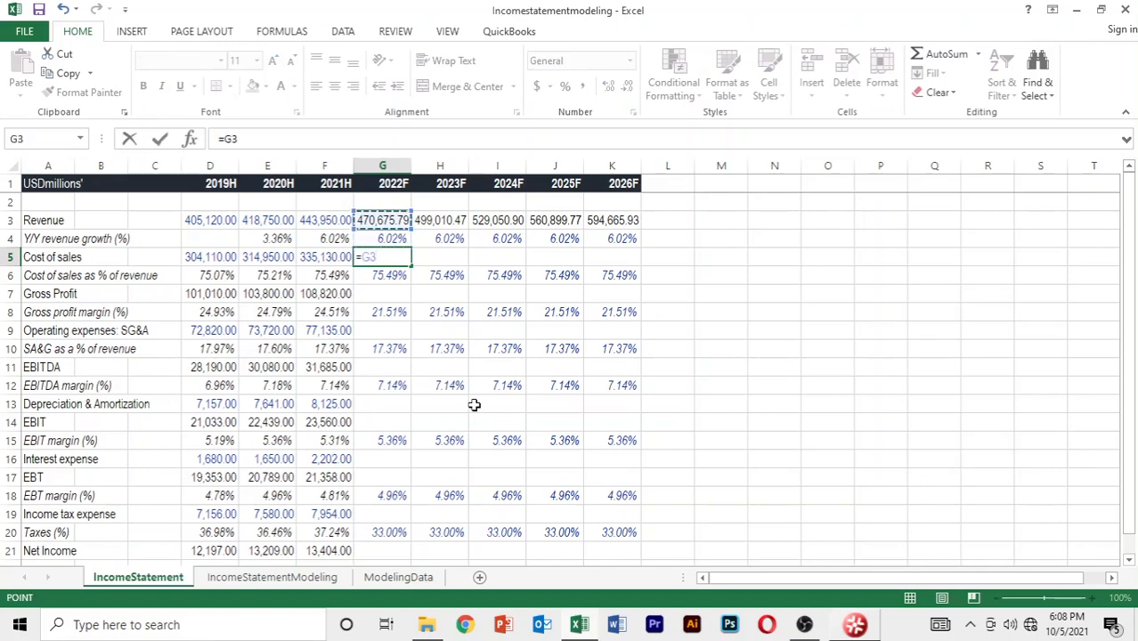
type("*")
key("Down")
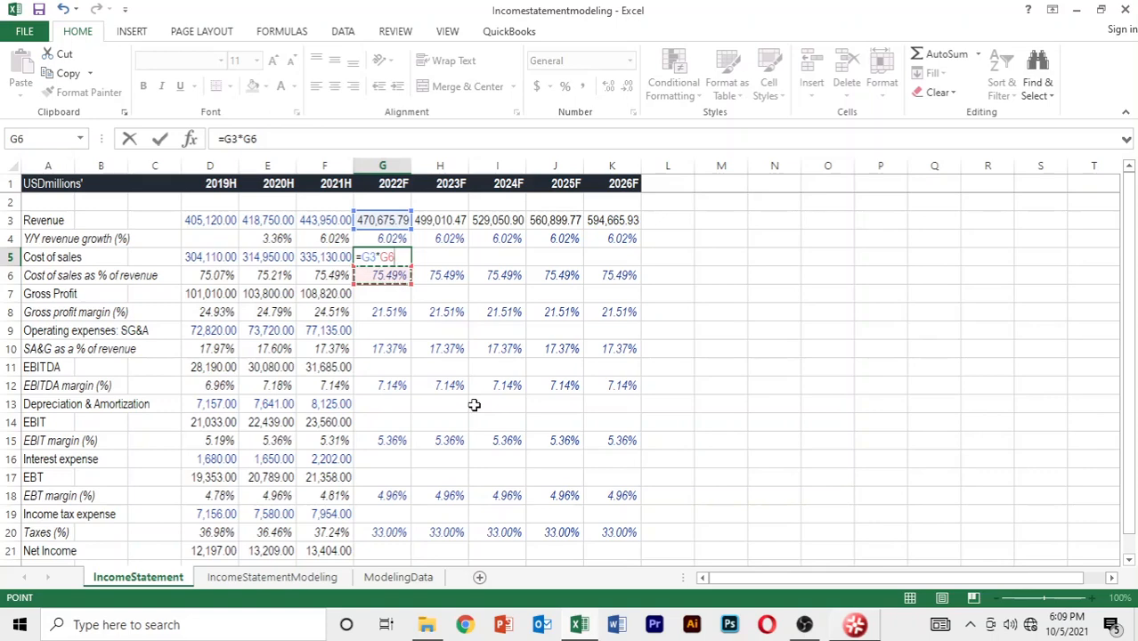
key("Return")
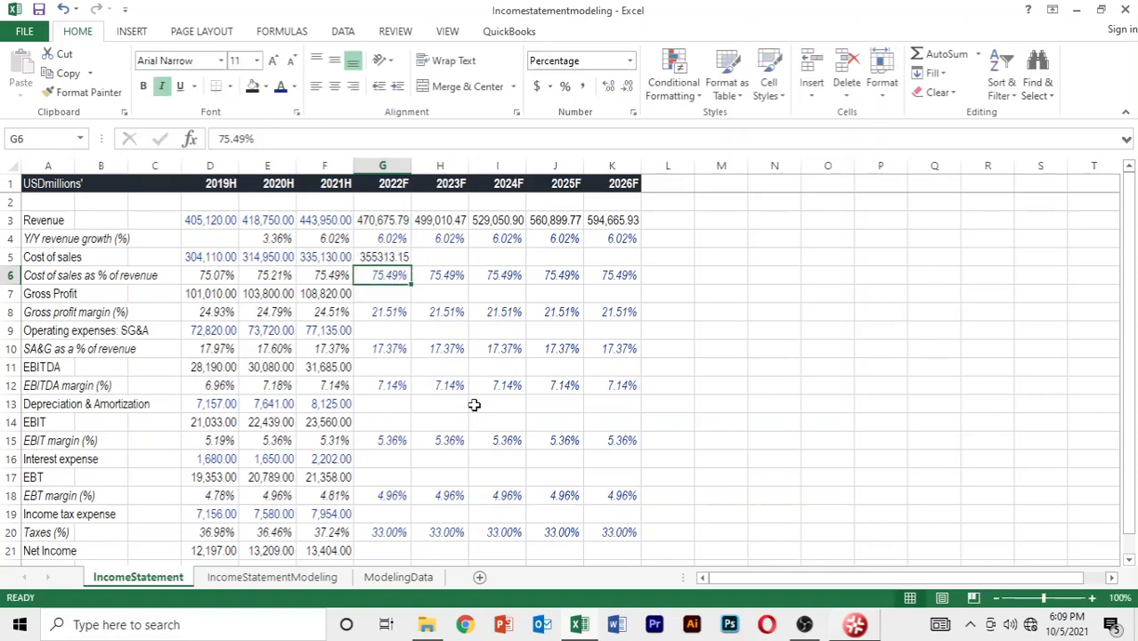
Fill the cost of sales formula from G5 across to K5 and format G5:K5 as numbers with thousands separators and two decimals.
key("Up")
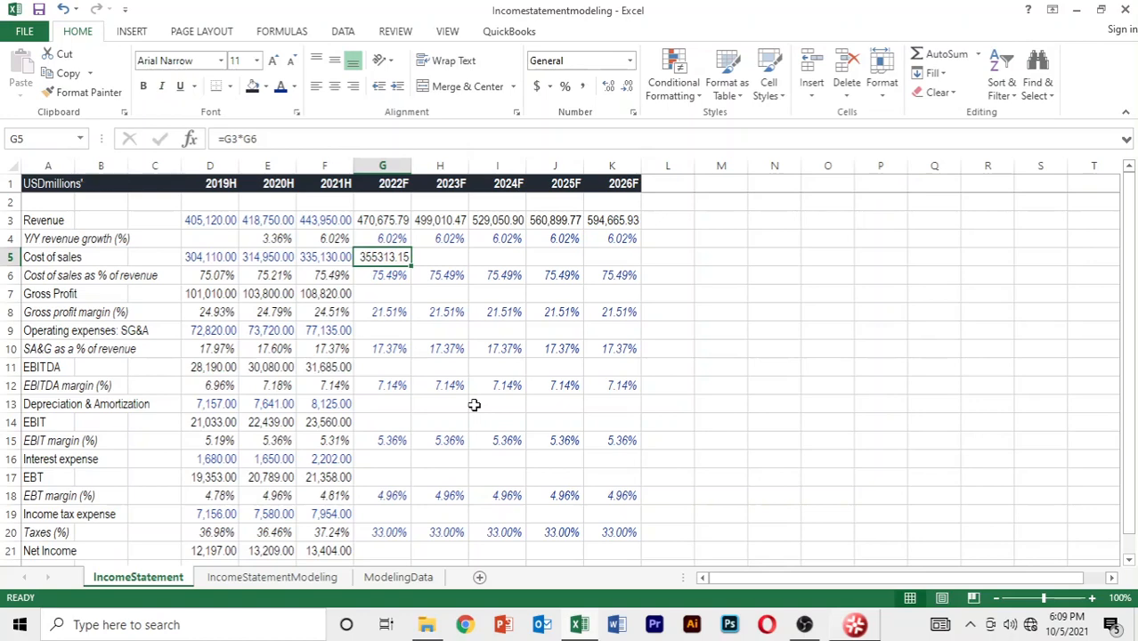
key("shift+Right")
key("shift+Right")
key("shift+Right")
key("shift+Right")
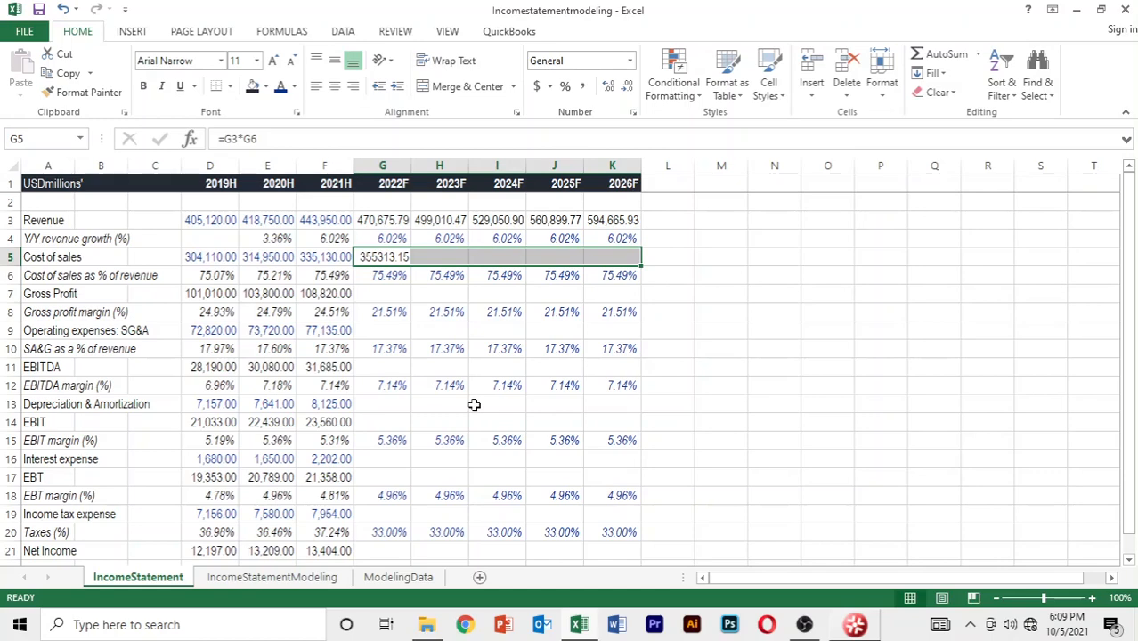
key("ctrl+r")
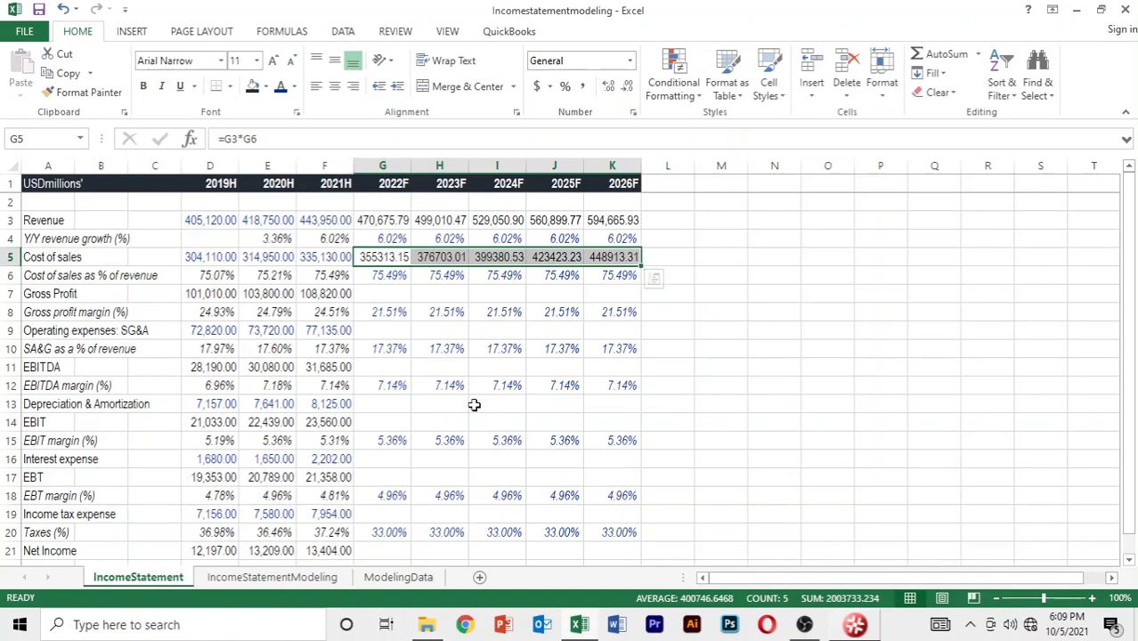
key("ctrl+shift+1")
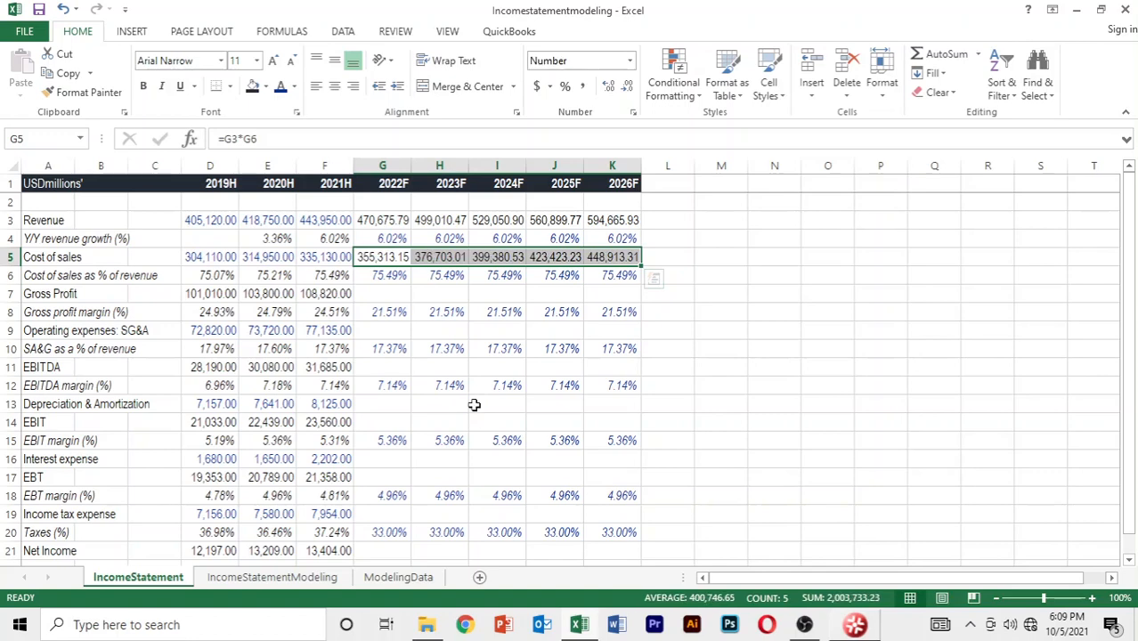
Extend the 2021H gross profit formula from F7 across the forecast years to K7.
key("Down")
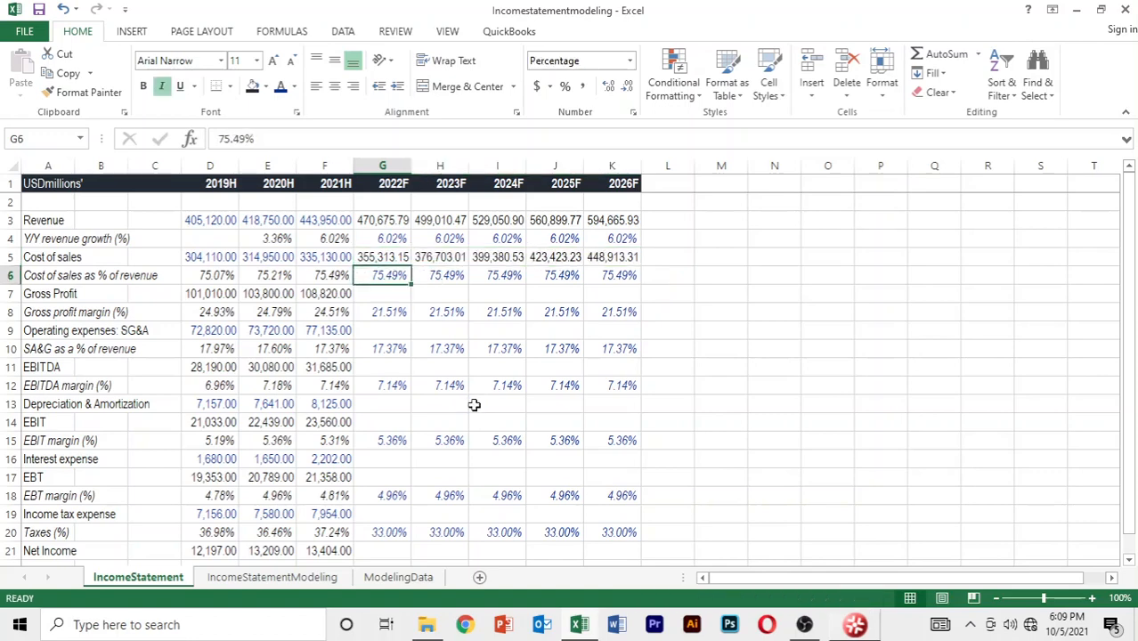
key("Down")
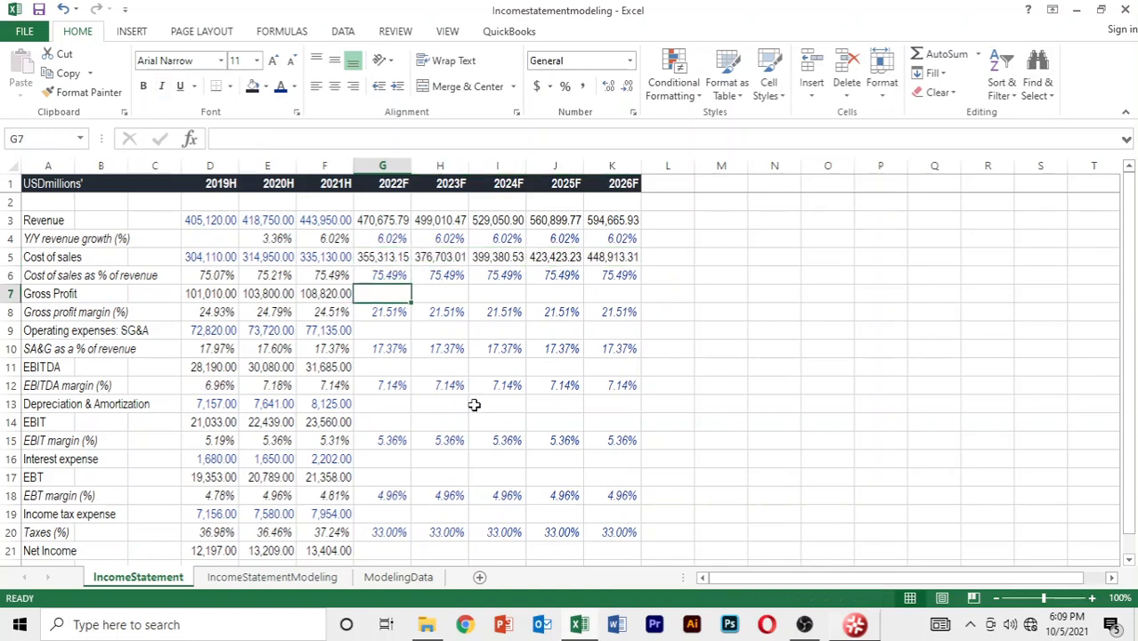
key("Left")
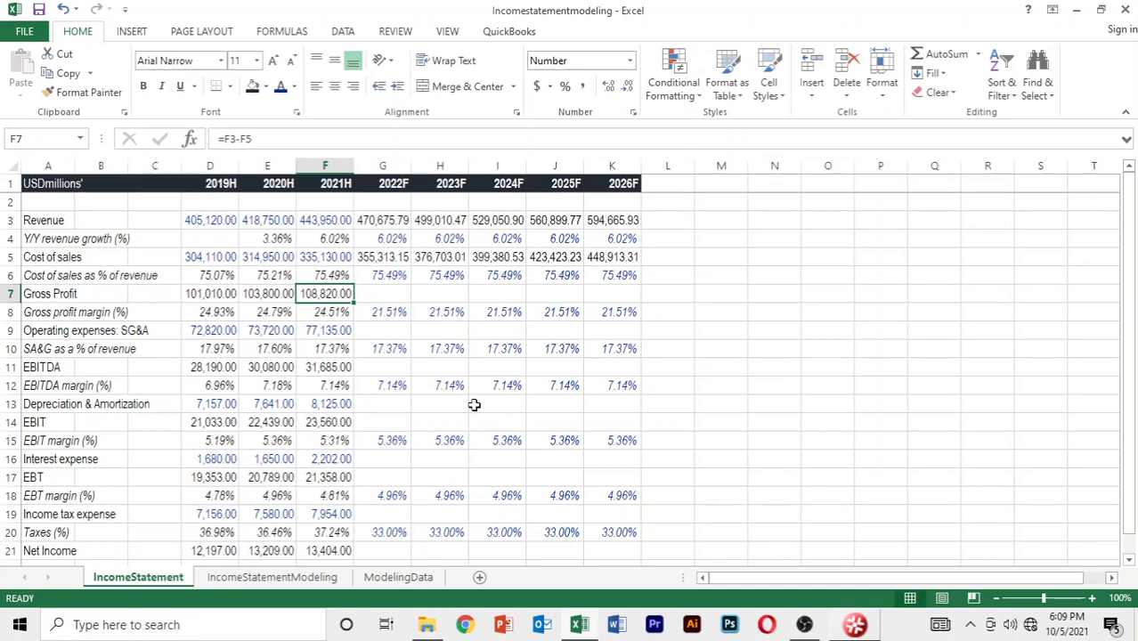
key("shift+Right")
key("shift+Right")
key("shift+Right")
key("shift+Right")
key("shift+Right")
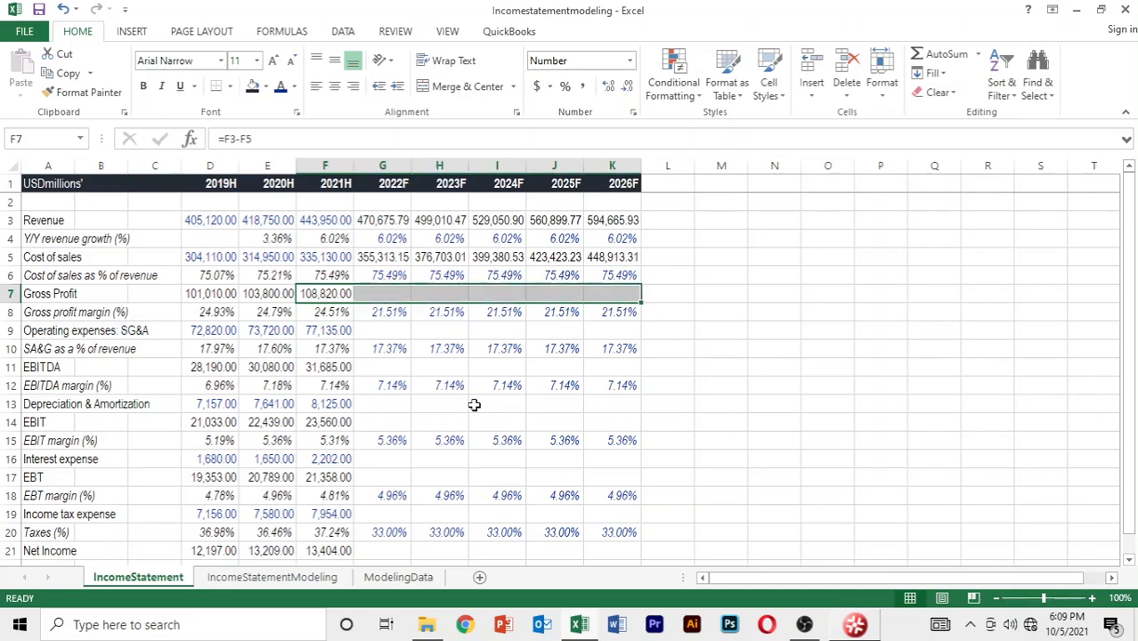
key("ctrl+r")
Calculate the 2022F SG&A operating expenses in G9 as revenue times the SA&G percentage with =G3*G10.
key("Down")
key("Down")
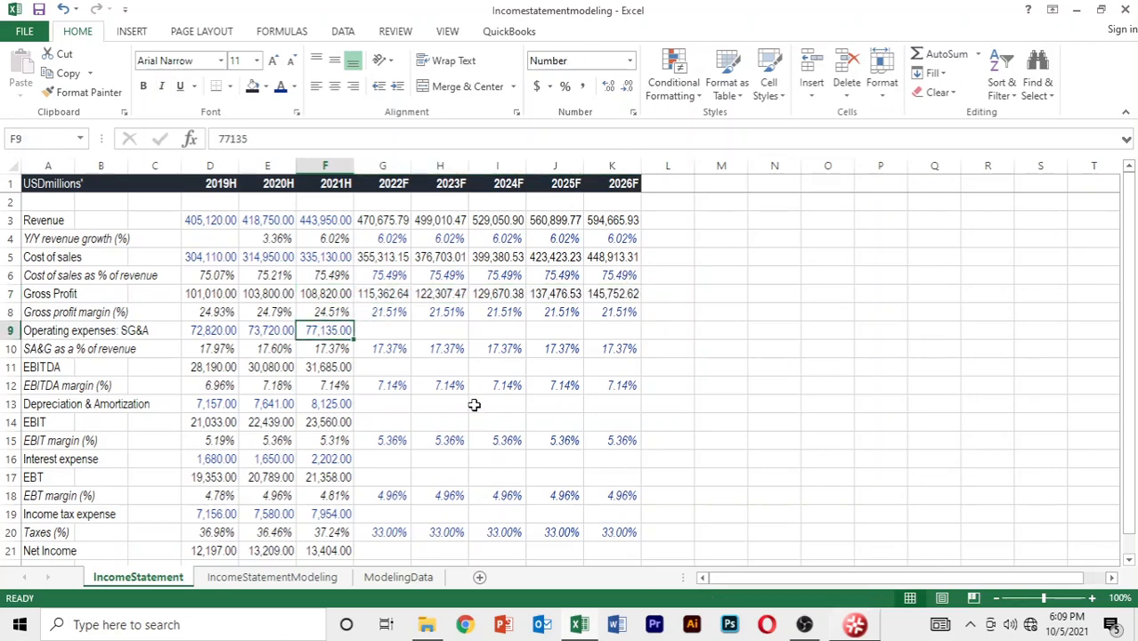
key("Down")
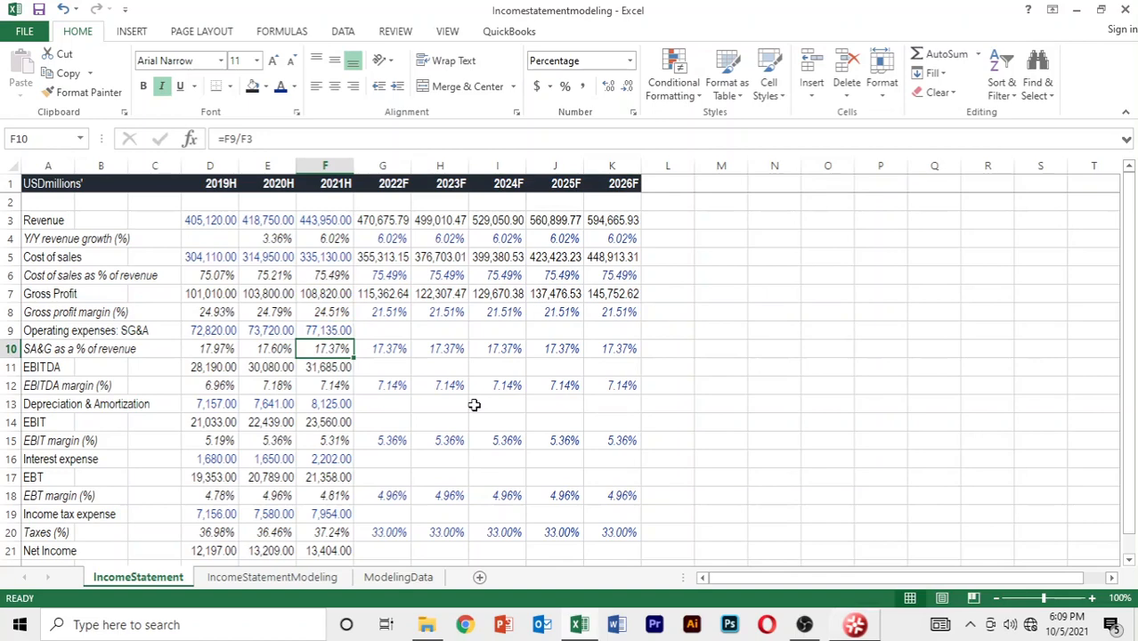
key("Up")
key("Right")
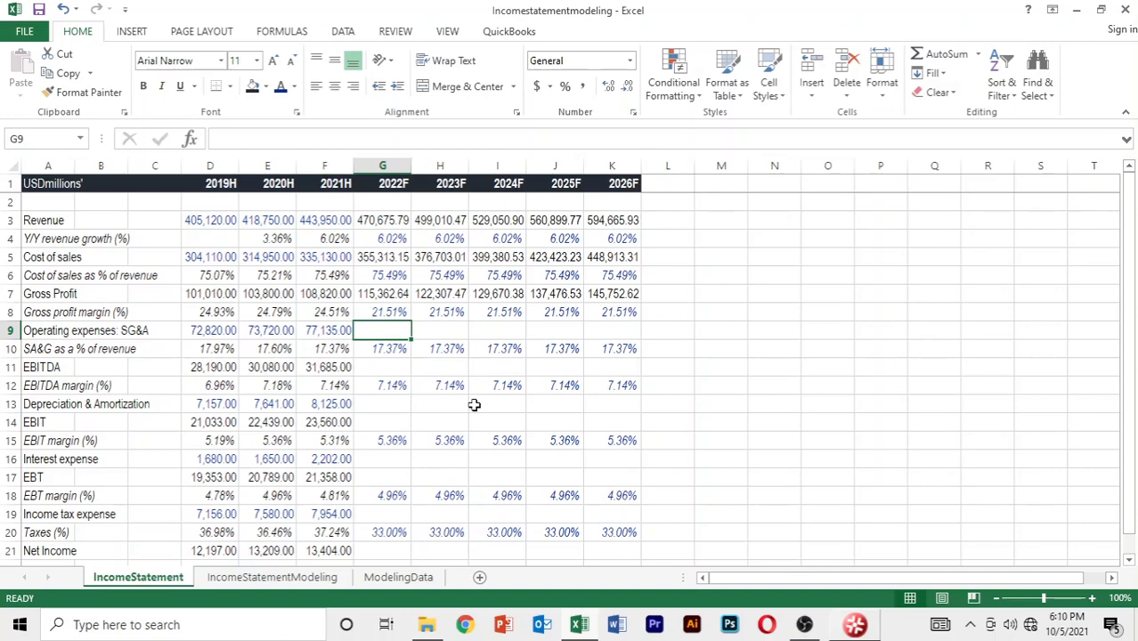
type("=")
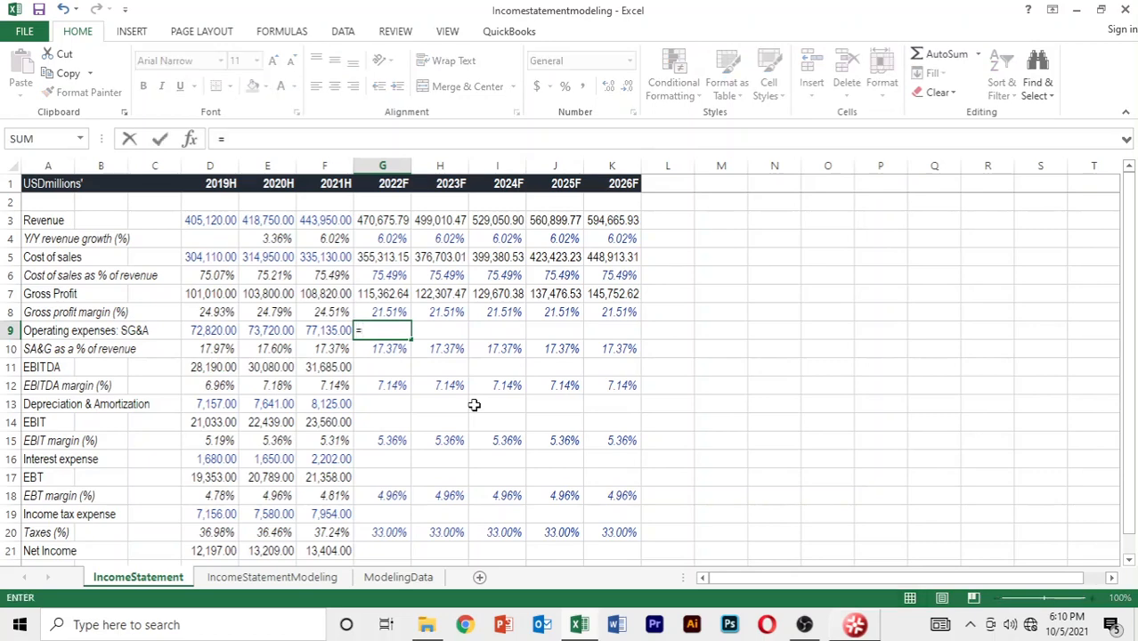
key("Up")
key("Up")
key("Up")
key("Up")
key("Up")
key("Up")
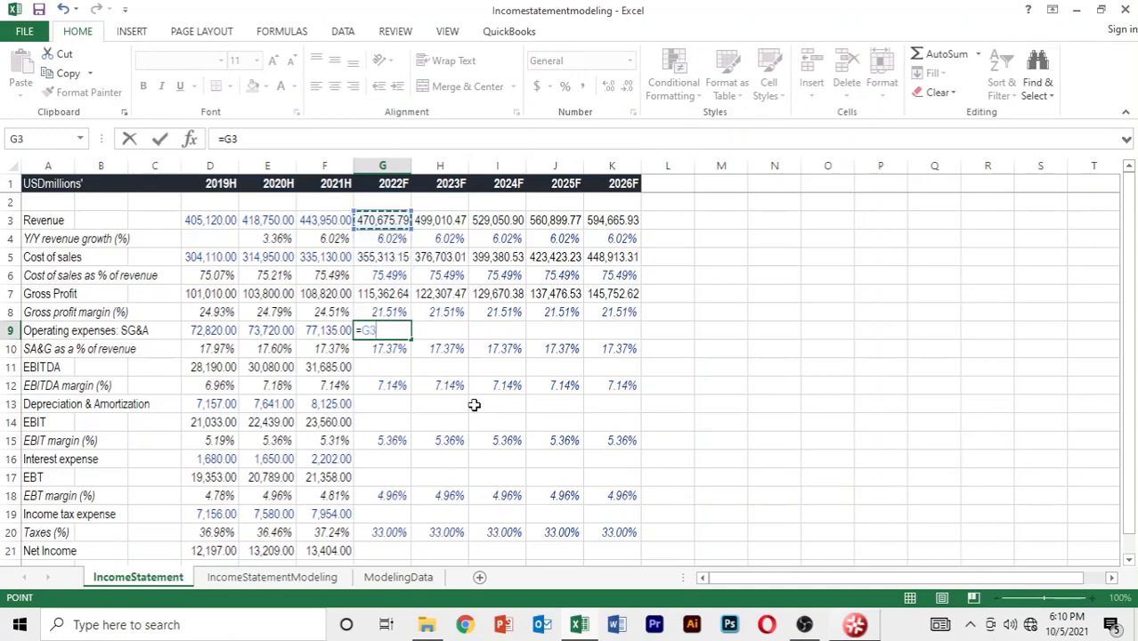
type("*")
key("Down")
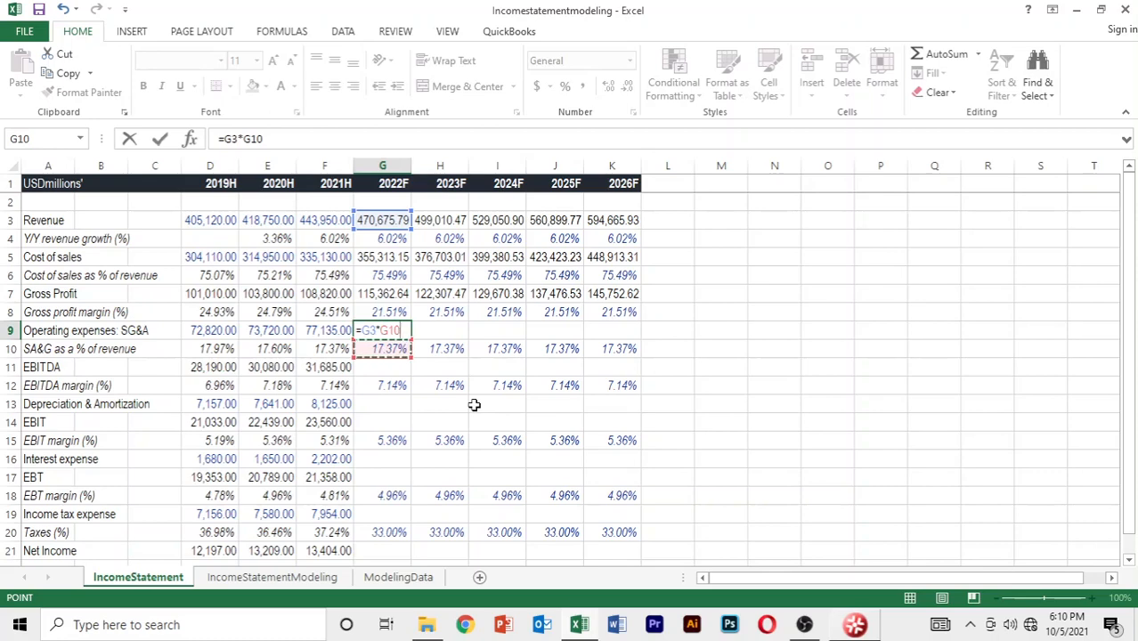
key("Return")
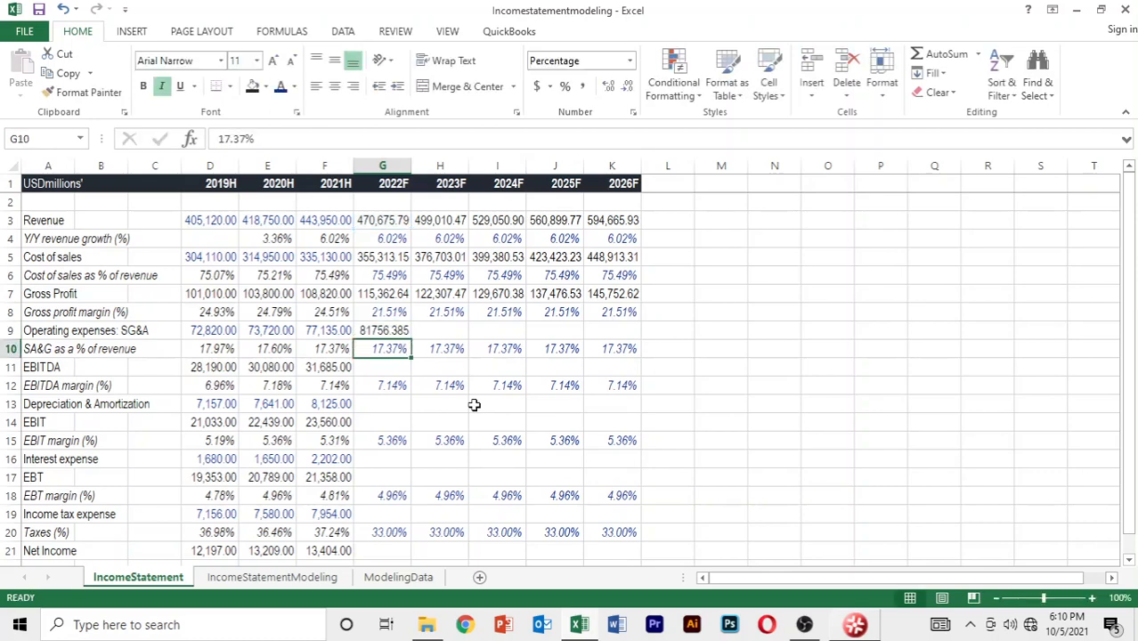
key("Up")
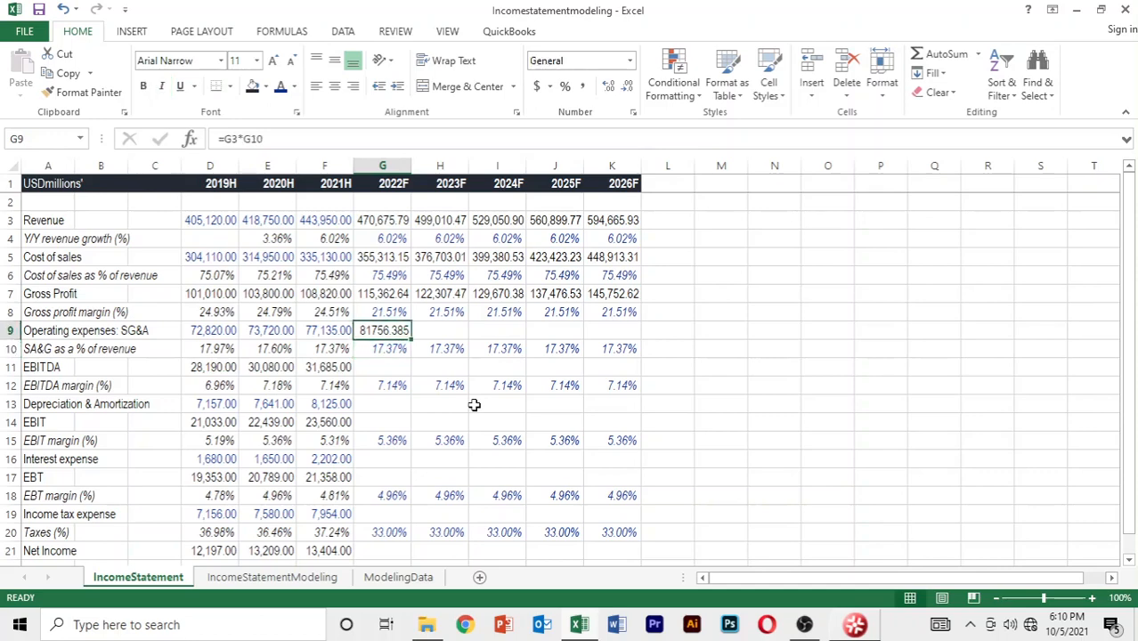
Fill the SG&A formula from G9 across to K9 and format G9:K9 as numbers with thousands separators and two decimals.
key("shift+Right")
key("shift+Right")
key("shift+Right")
key("shift+Right")
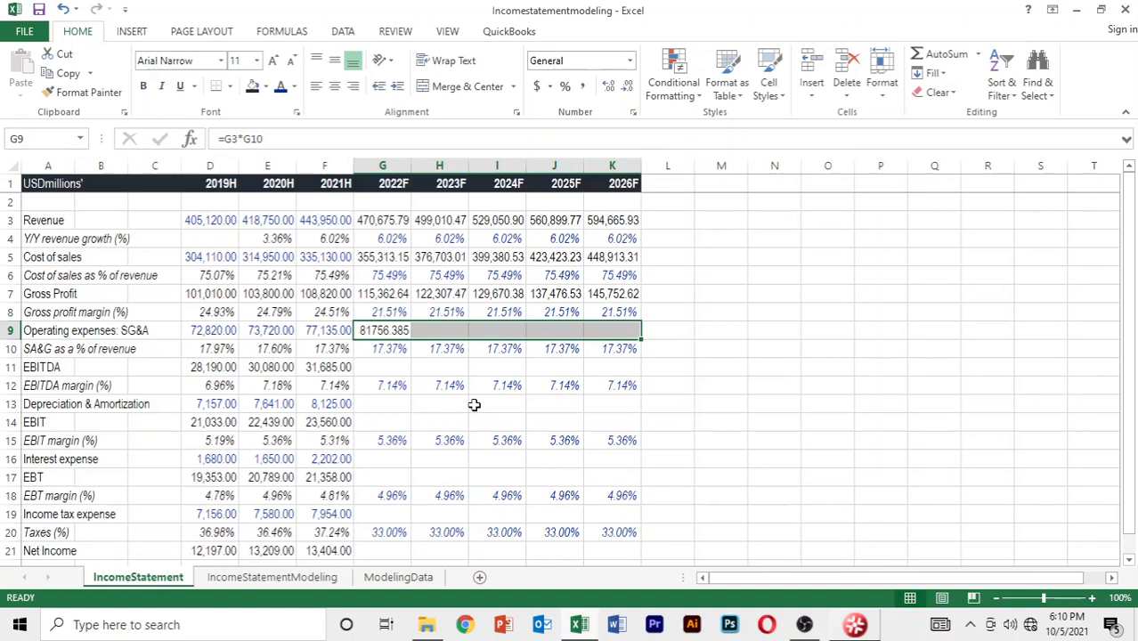
key("ctrl+r")
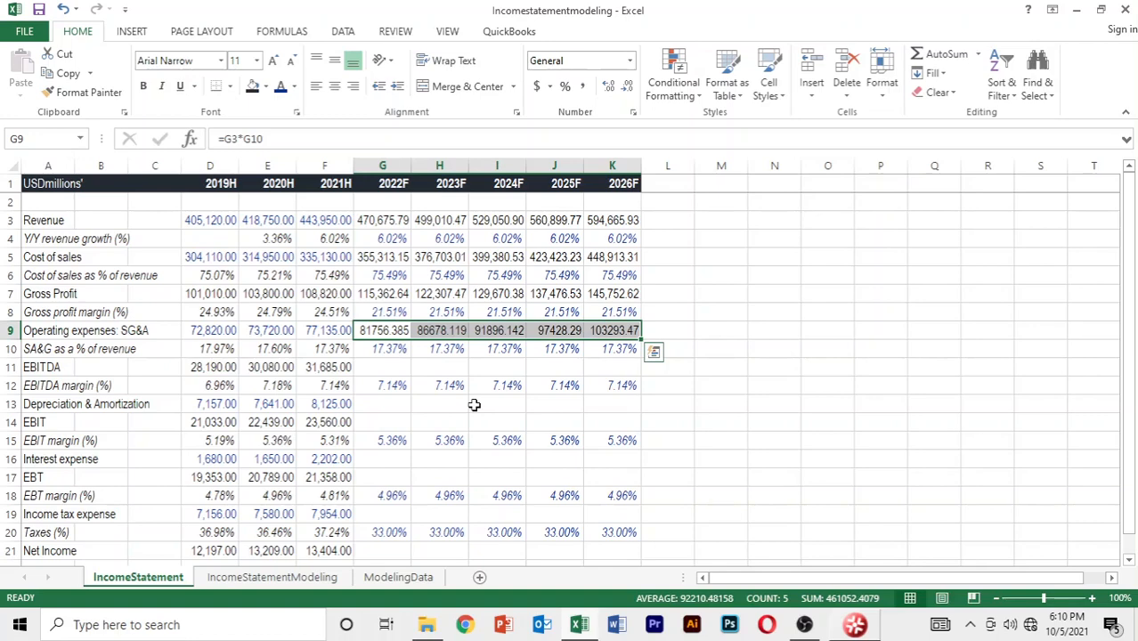
key("ctrl+shift+1")
Extend the 2021H EBITDA formula from F11 across the forecast years to K11.
key("Down")
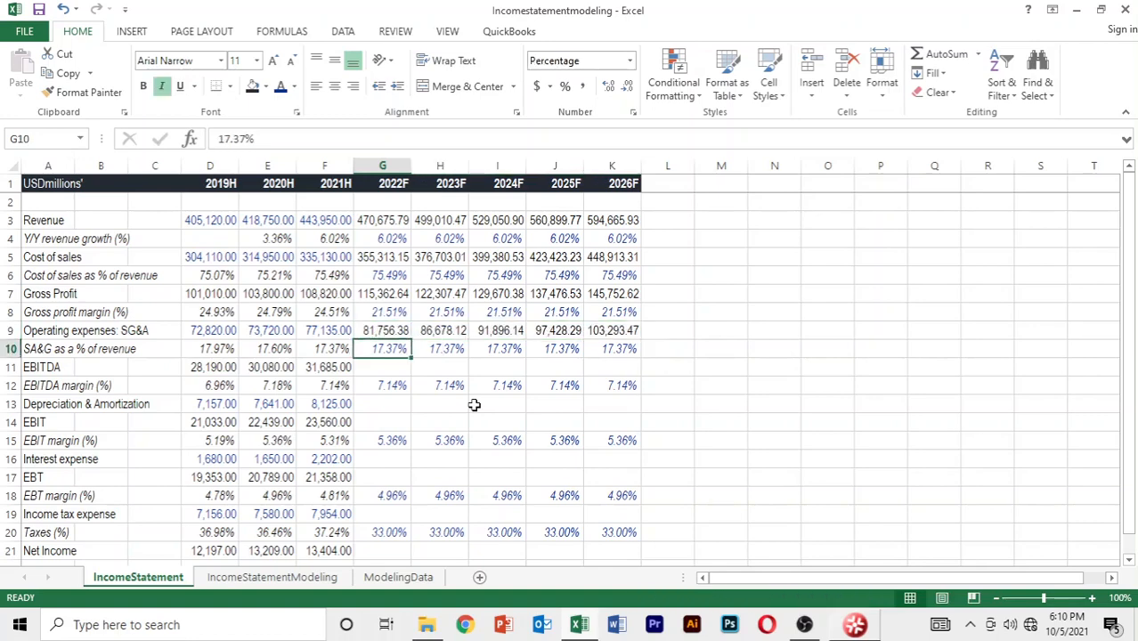
key("Down")
key("Left")
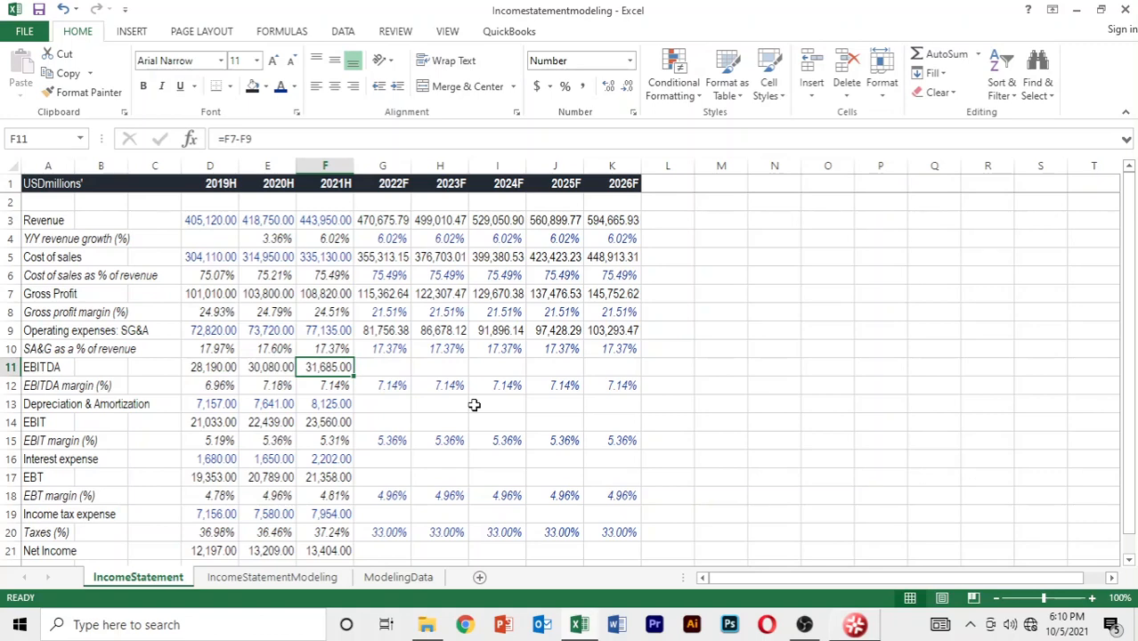
key("shift+Right")
key("shift+Right")
key("shift+Right")
key("shift+Right")
key("shift+Right")
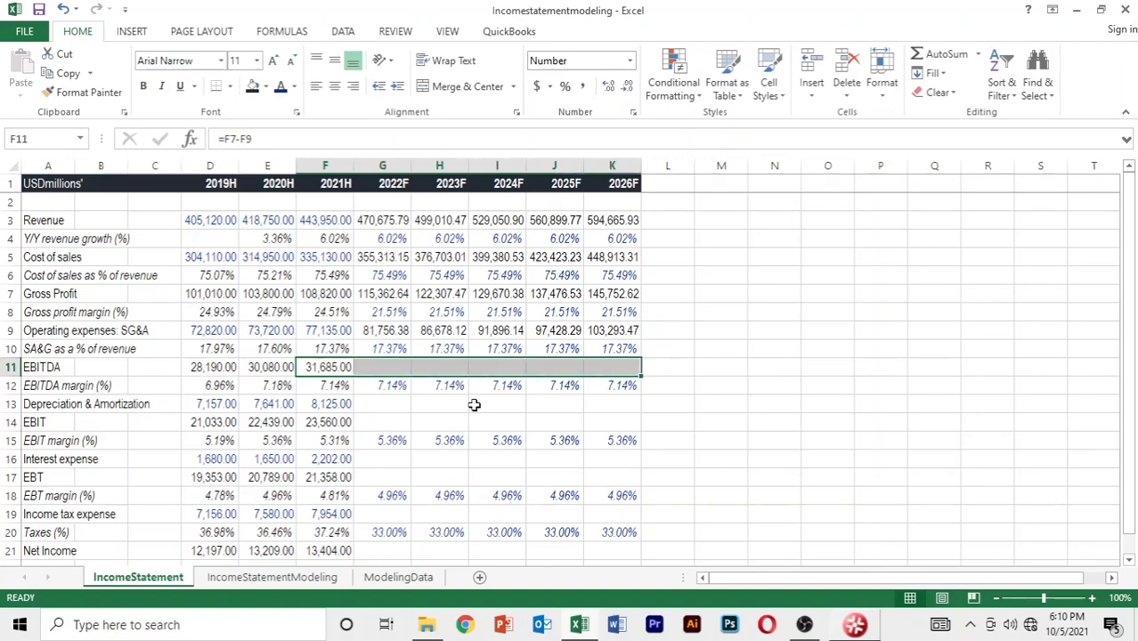
key("ctrl+r")
Enter 8050 as the 2022F depreciation and amortization in G13.
key("Down")
key("Down")
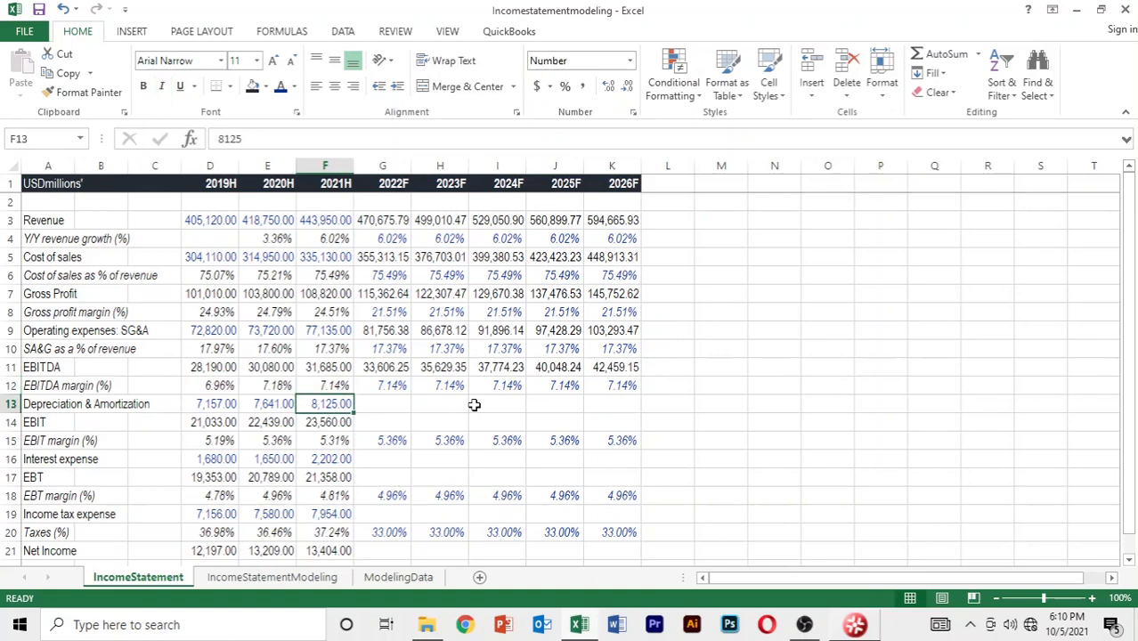
key("Right")
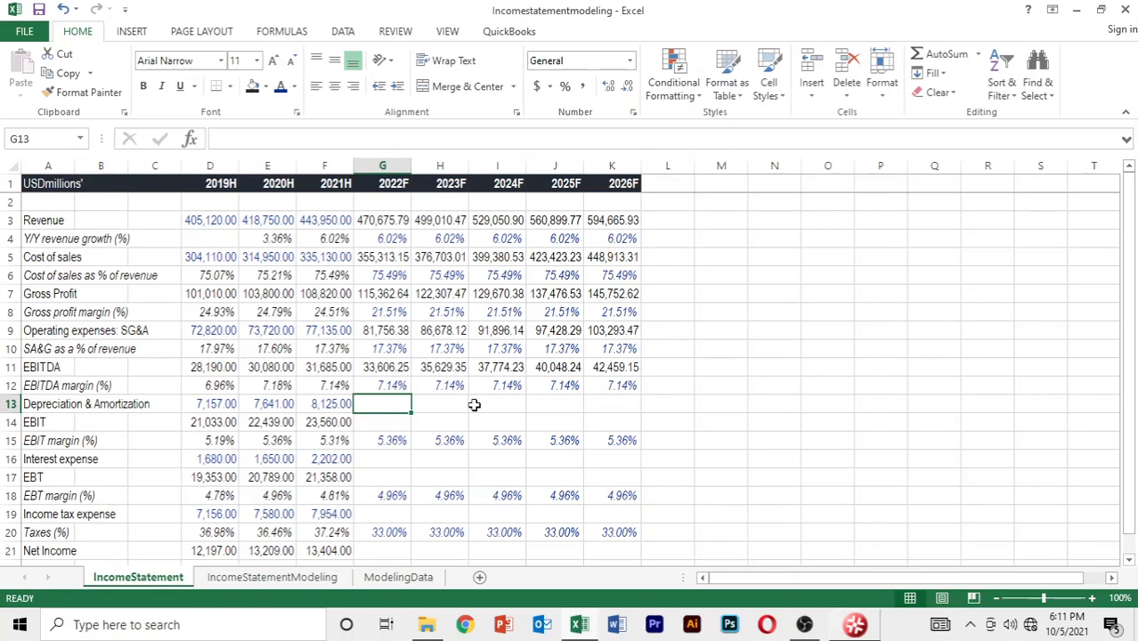
type("8")
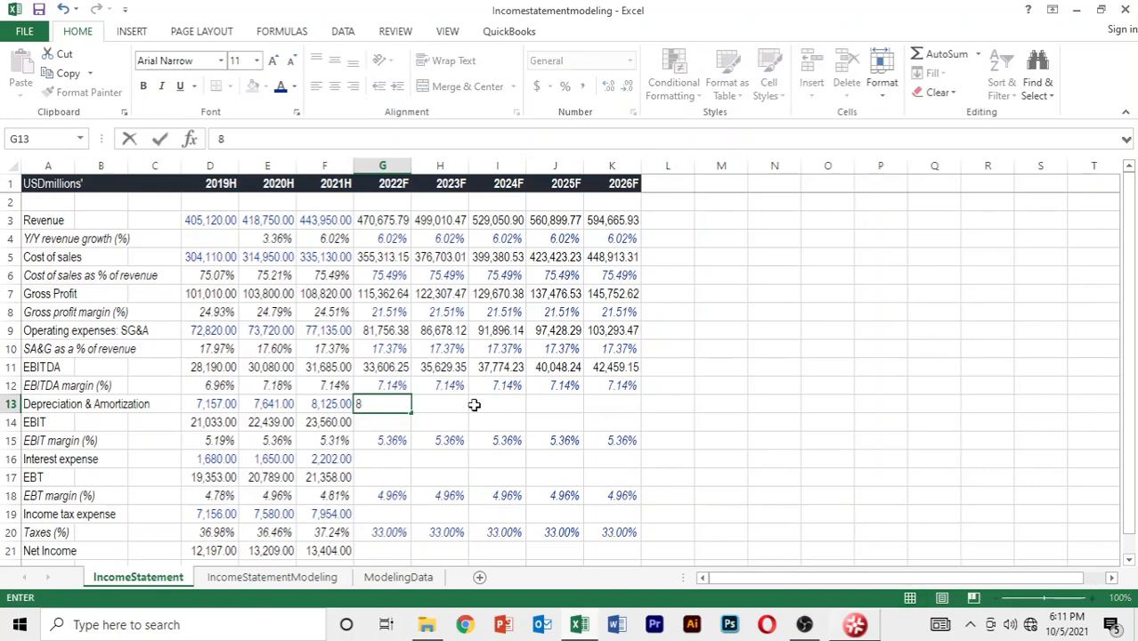
type("050")
key("Tab")
Fill the depreciation value from G13 across to K13 and format G13:K13 as numbers with thousands separators and two decimals.
key("Left")
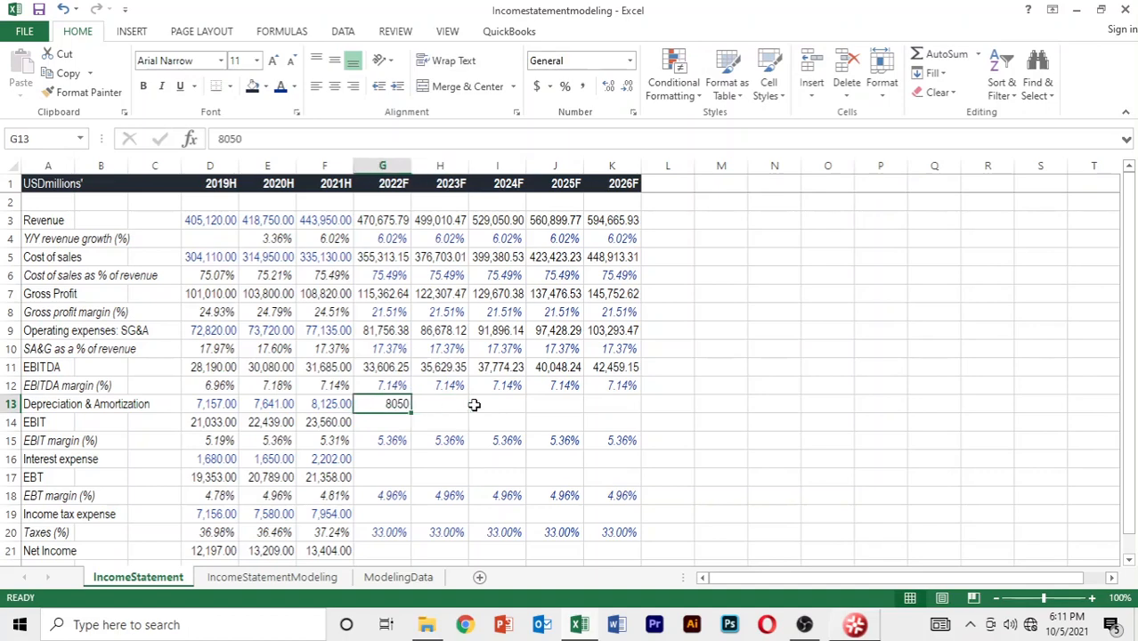
key("shift+Right")
key("shift+Right")
key("shift+Right")
key("shift+Right")
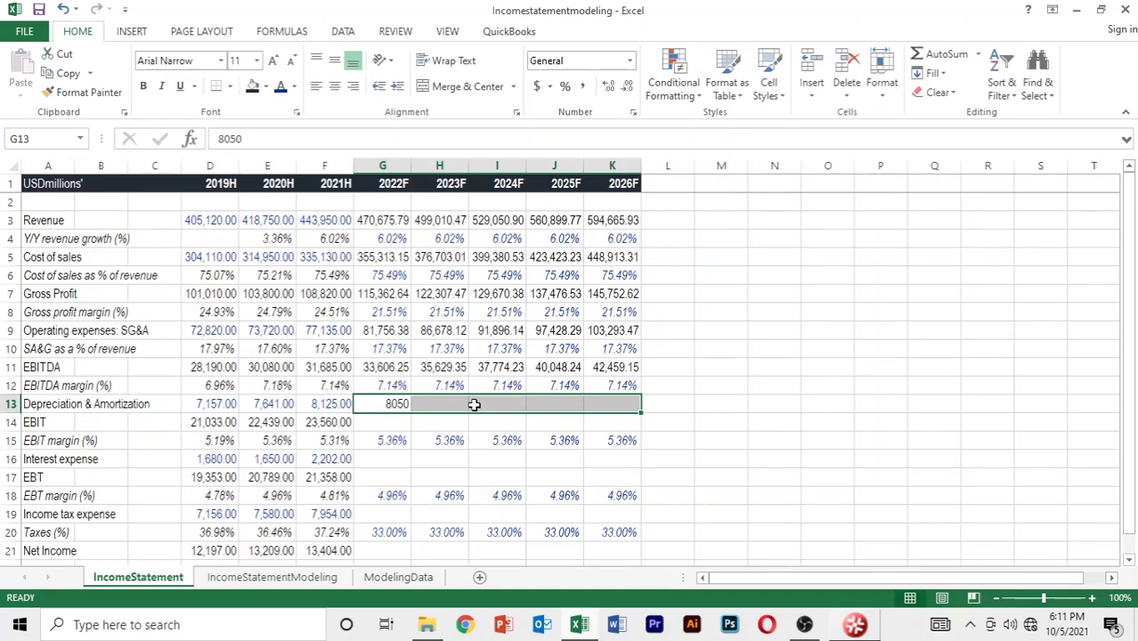
key("ctrl+r")
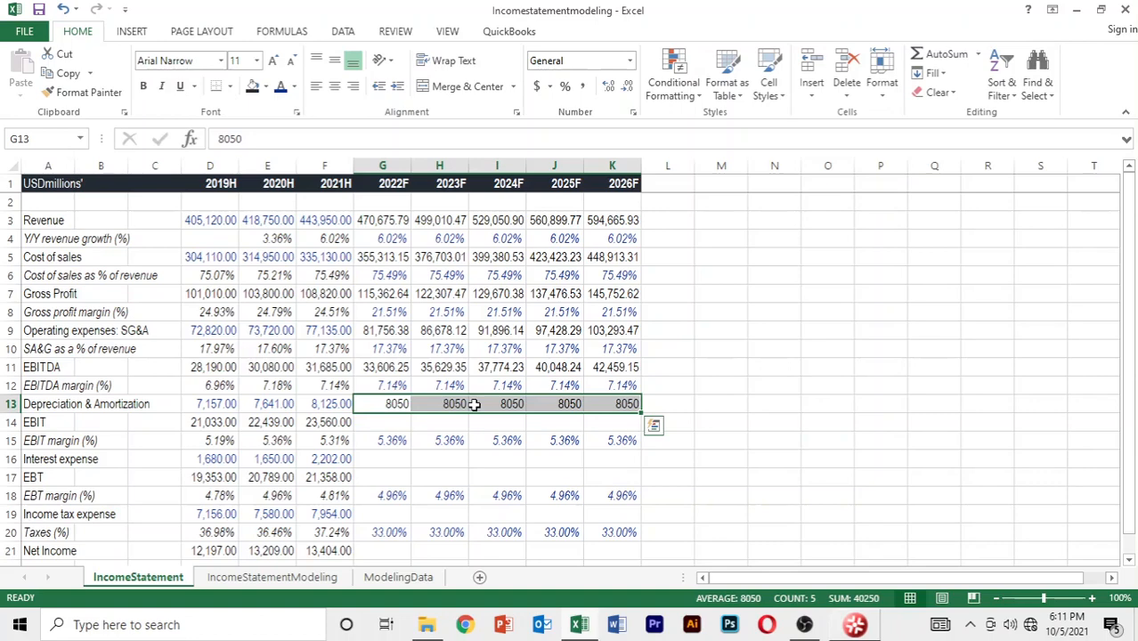
key("ctrl+shift+1")
Extend the 2021H EBIT formula from F14 across the forecast years to K14.
key("Down")
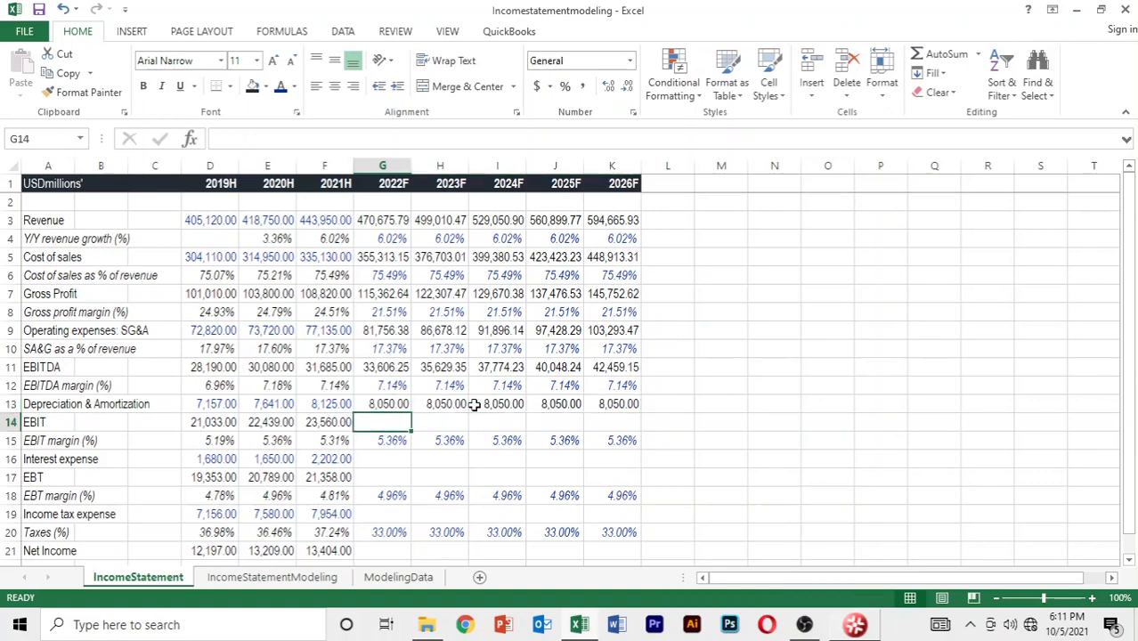
key("Left")
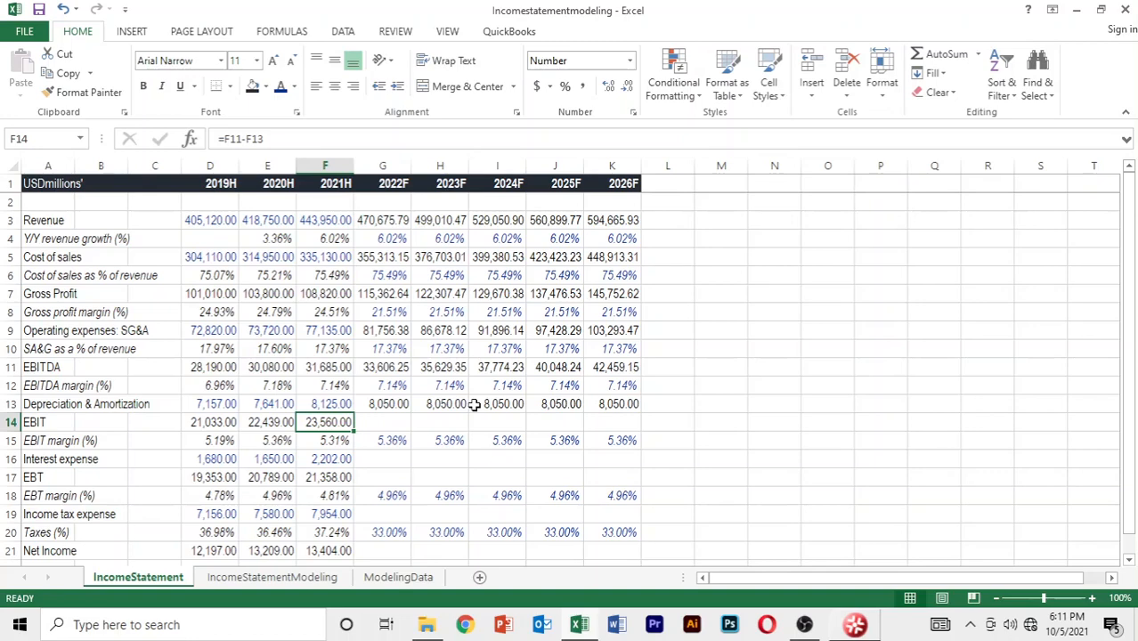
key("shift+Right")
key("shift+Right")
key("shift+Right")
key("shift+Right")
key("shift+Right")
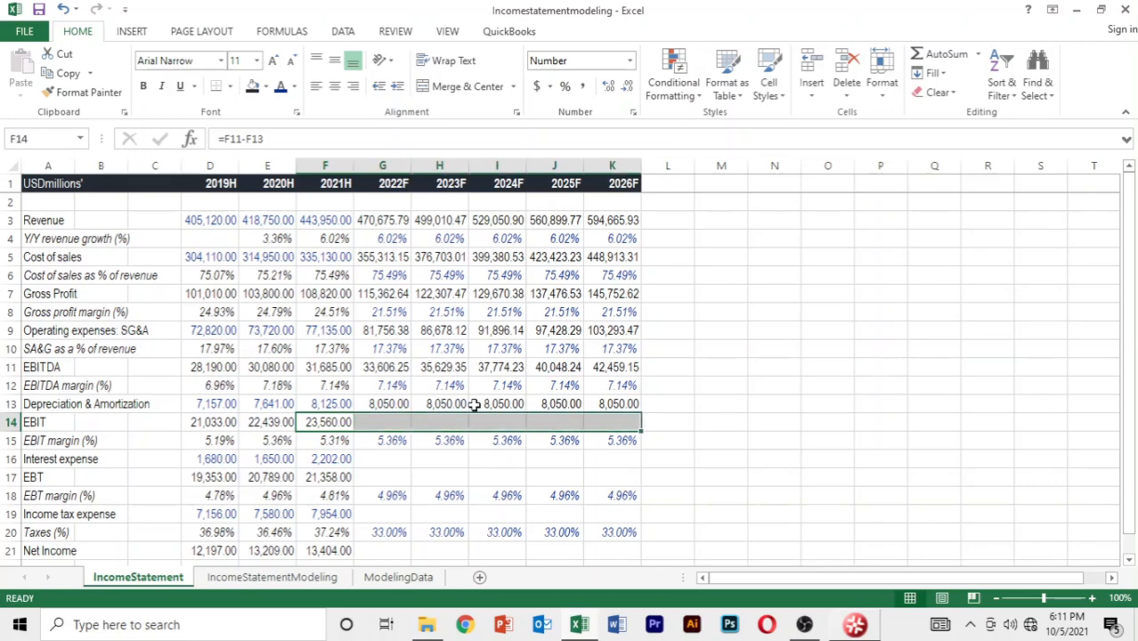
key("ctrl+r")
Enter 2010 as the 2022F interest expense in G16.
key("Down")
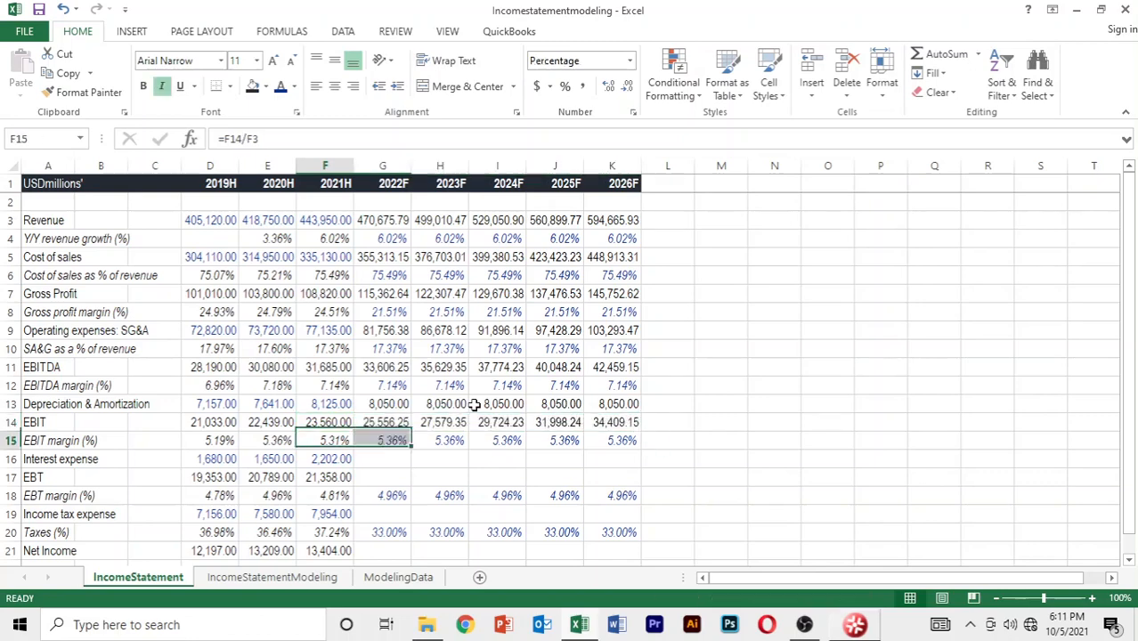
key("Down")
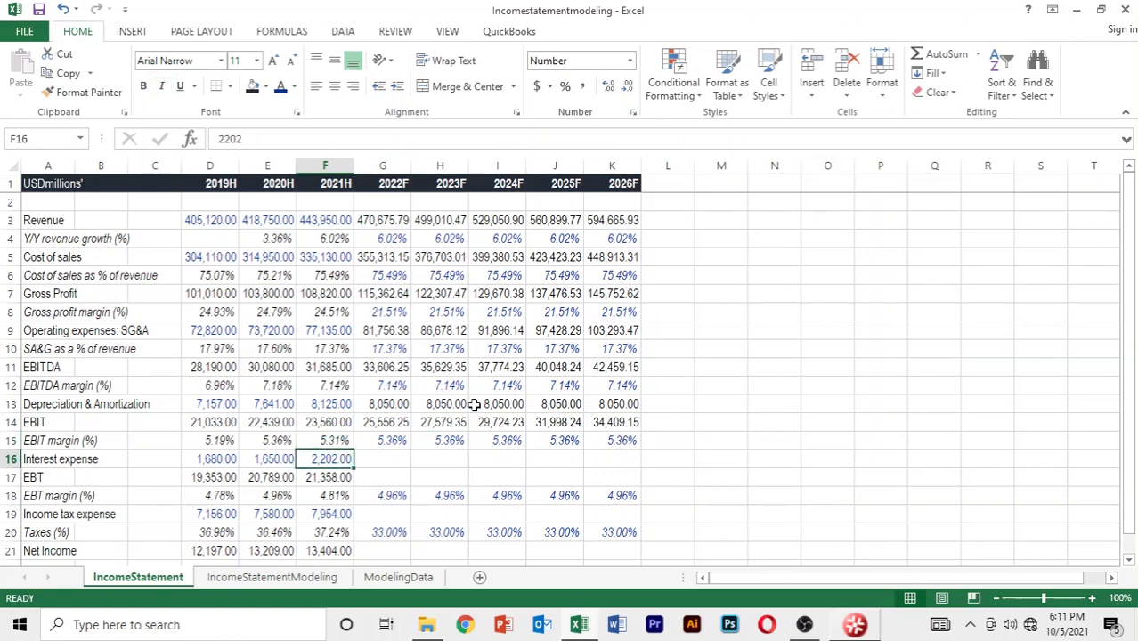
key("Right")
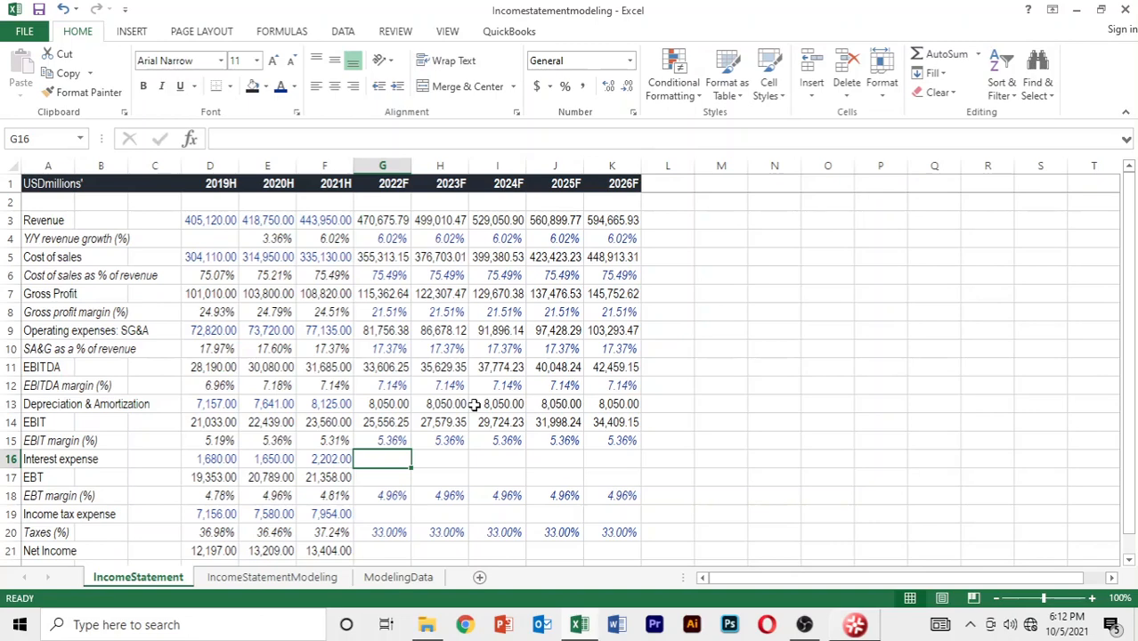
type("20")
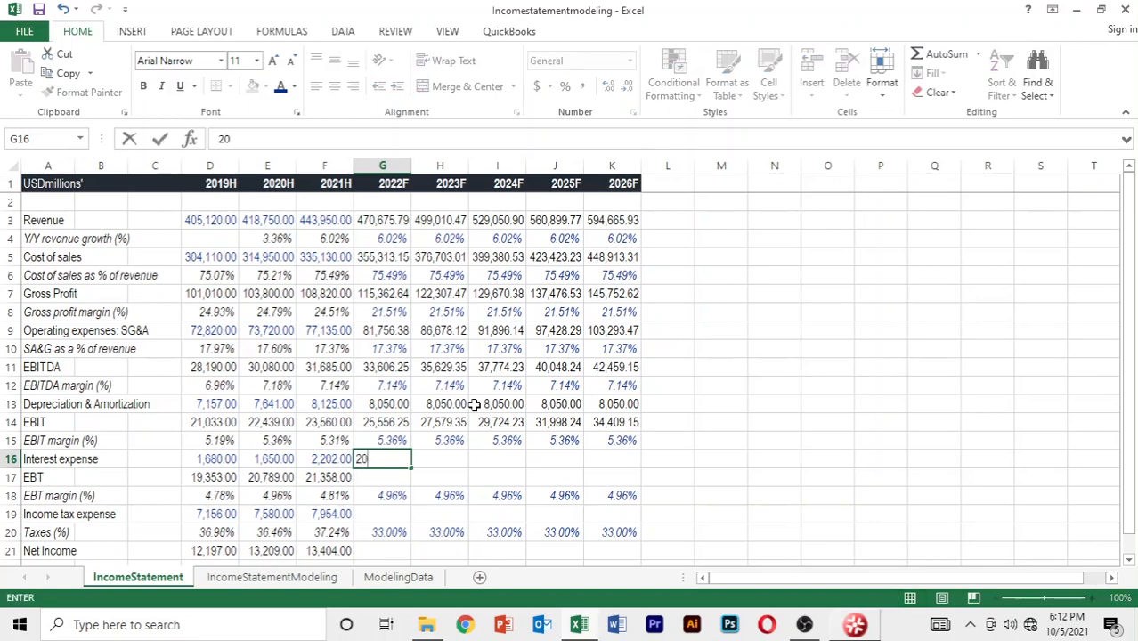
type("10")
key("Tab")
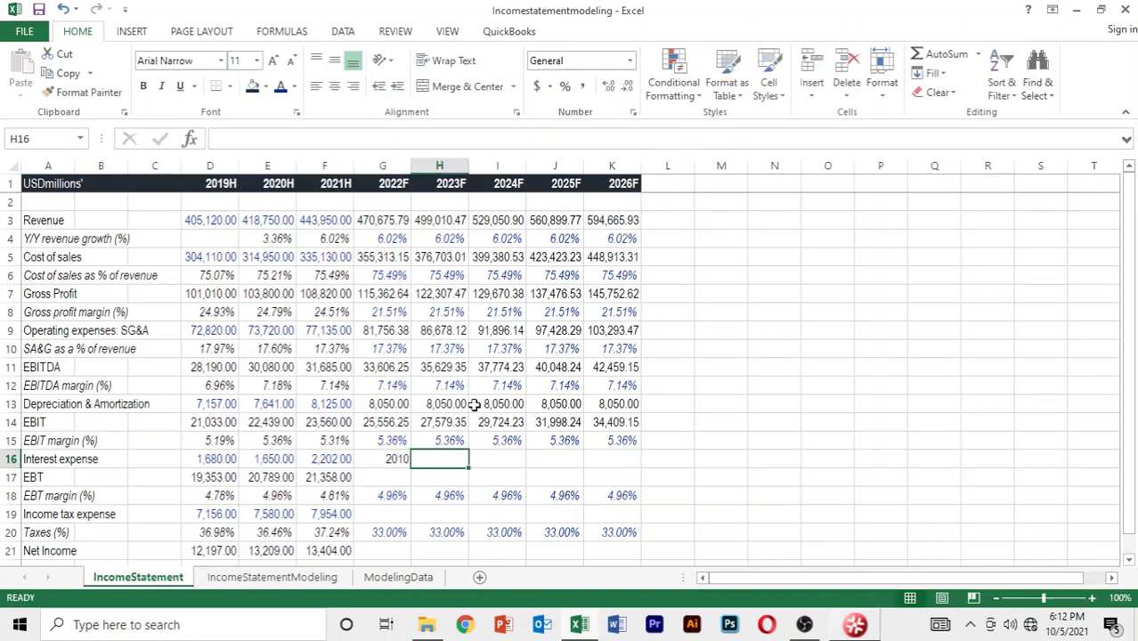
Fill the interest expense from G16 across to K16 and format G16:K16 as numbers with thousands separators and two decimals.
key("Down")
key("Up")
key("Left")
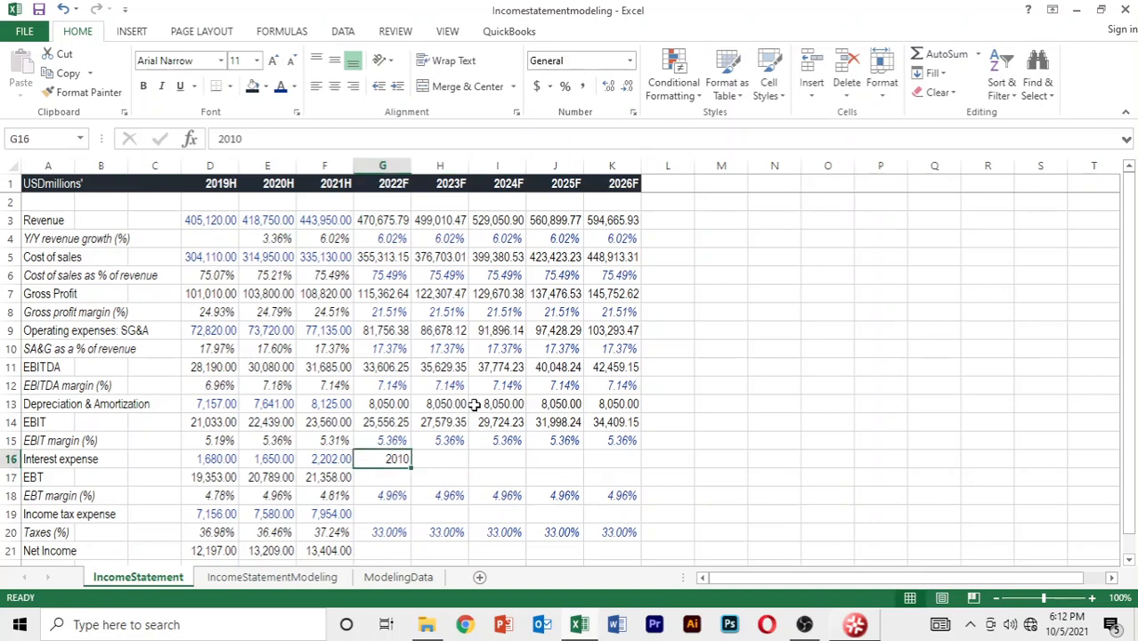
key("shift+Right")
key("shift+Right")
key("shift+Right")
key("shift+Right")
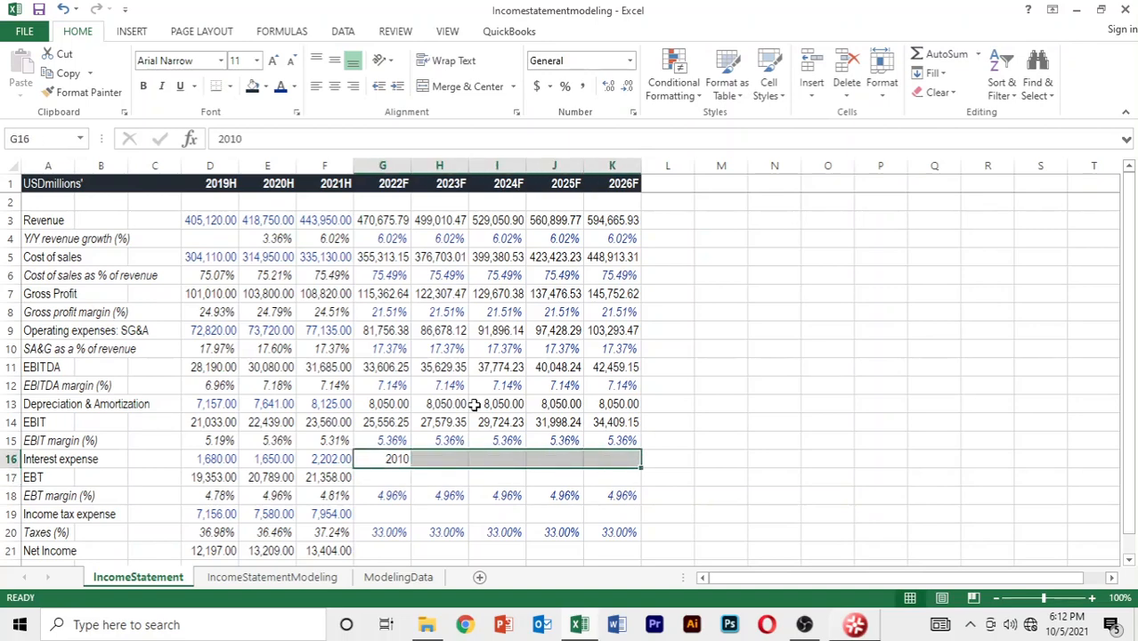
key("ctrl+r")
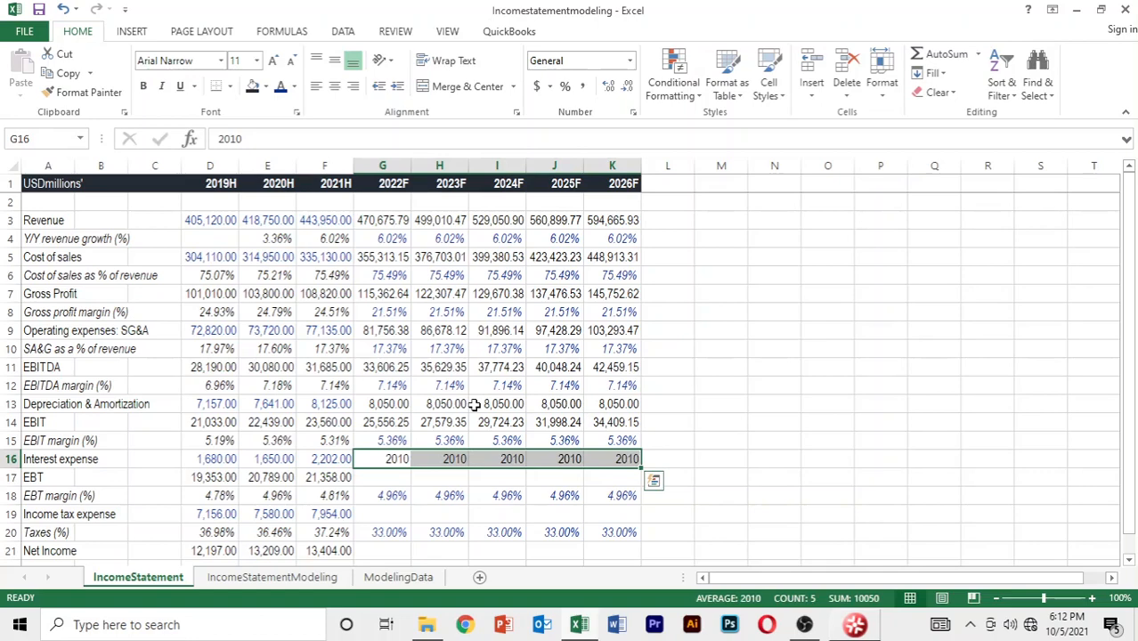
key("ctrl+shift+1")
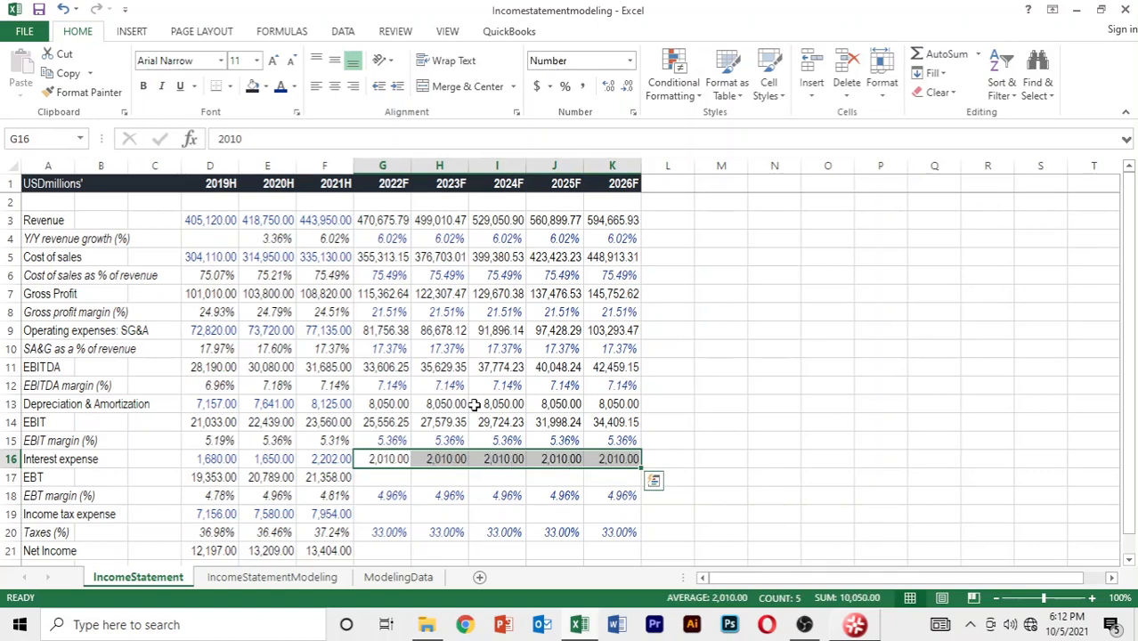
Extend the 2021H EBT formula from F17 across the forecast years to K17.
key("Down")
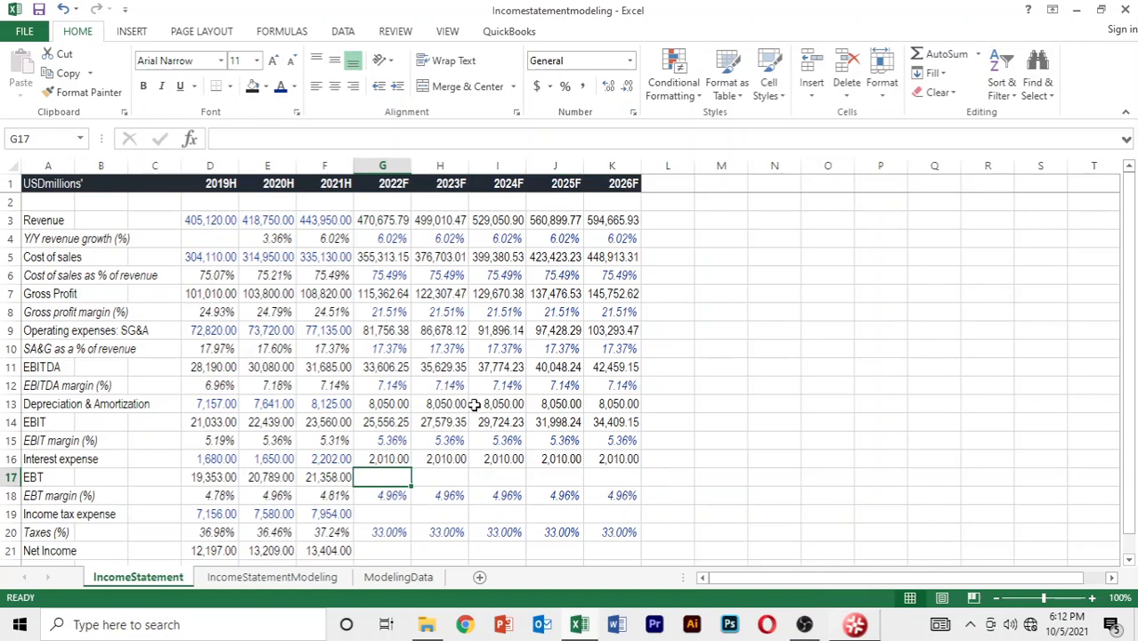
key("Left")
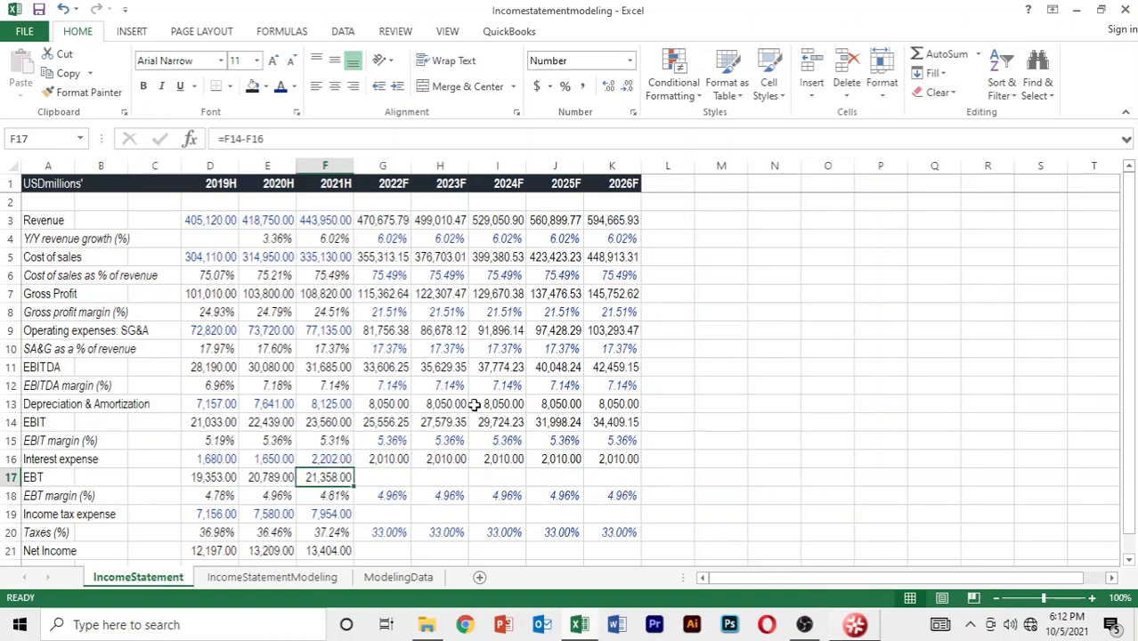
key("shift+Right")
key("shift+Right")
key("shift+Right")
key("shift+Right")
key("shift+Right")
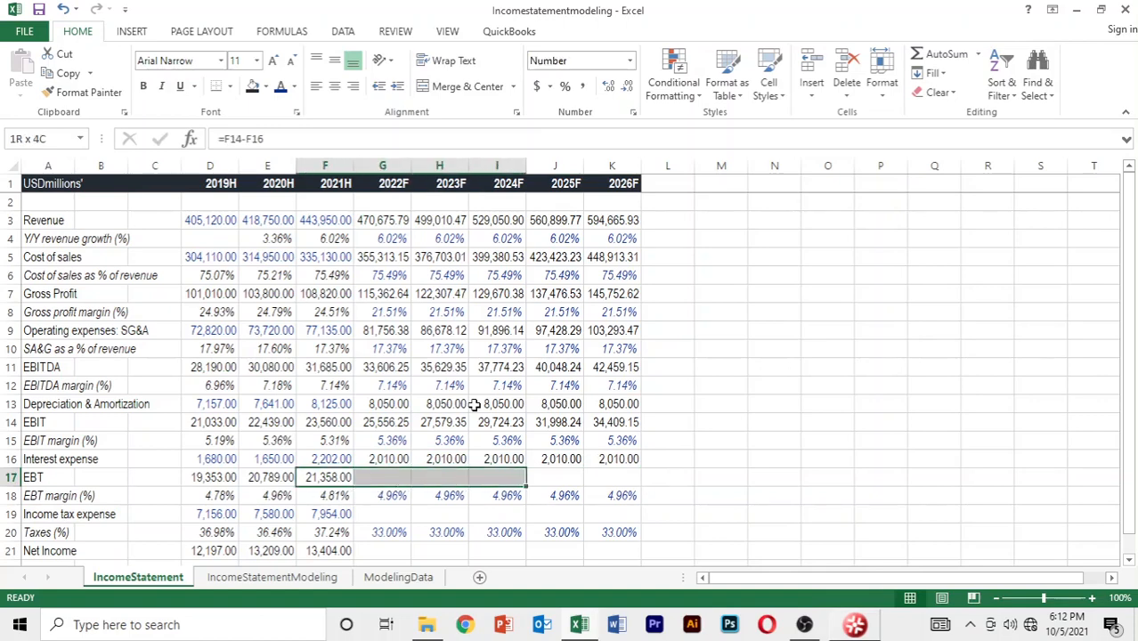
key("ctrl+r")
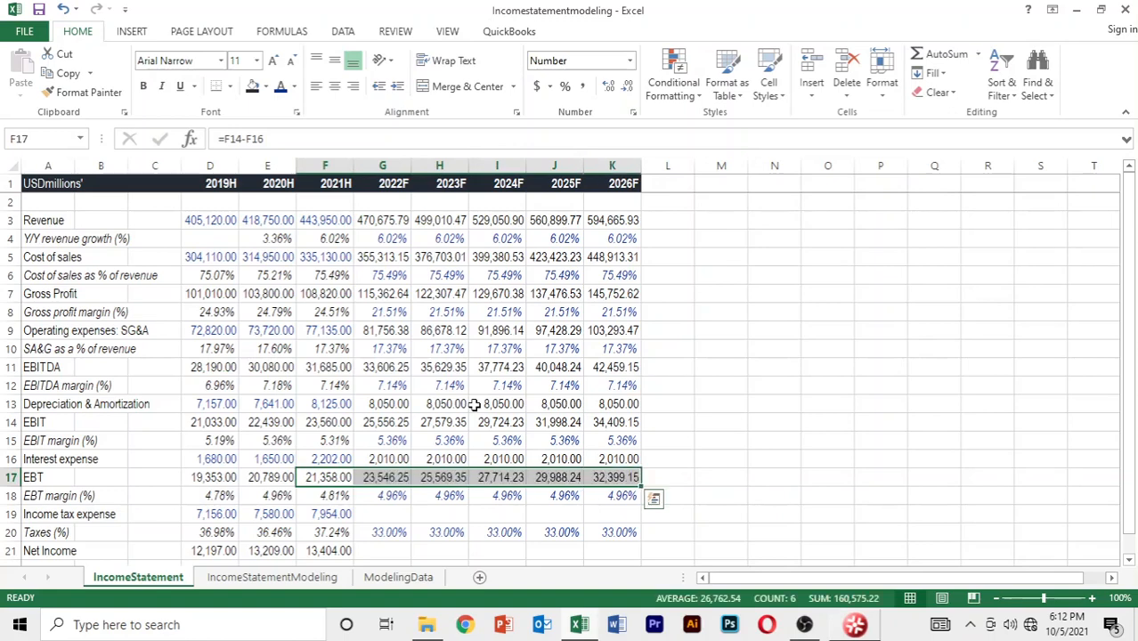
Calculate the 2022F income tax expense in G19 as EBT times the tax rate with =G17*G20.
key("Down")
key("Down")
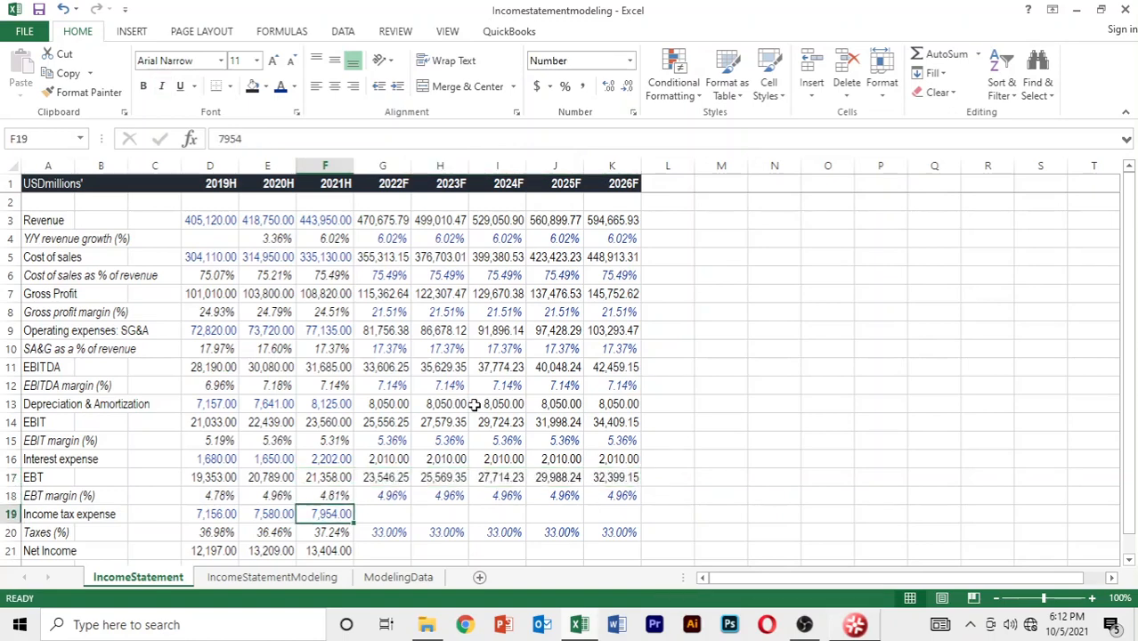
key("Right")
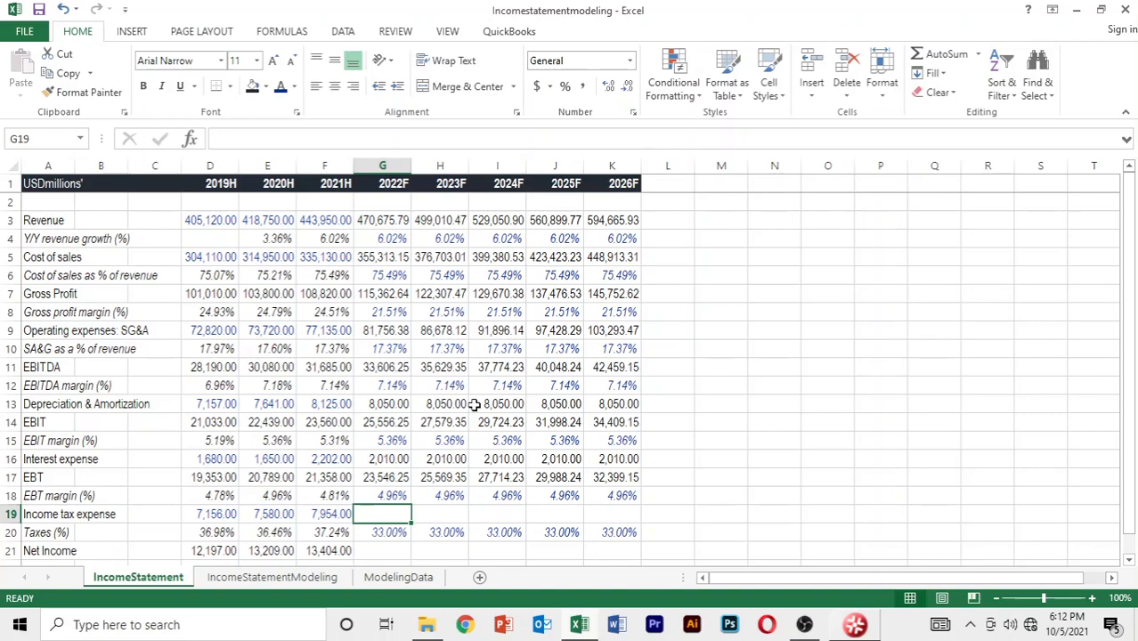
type("=")
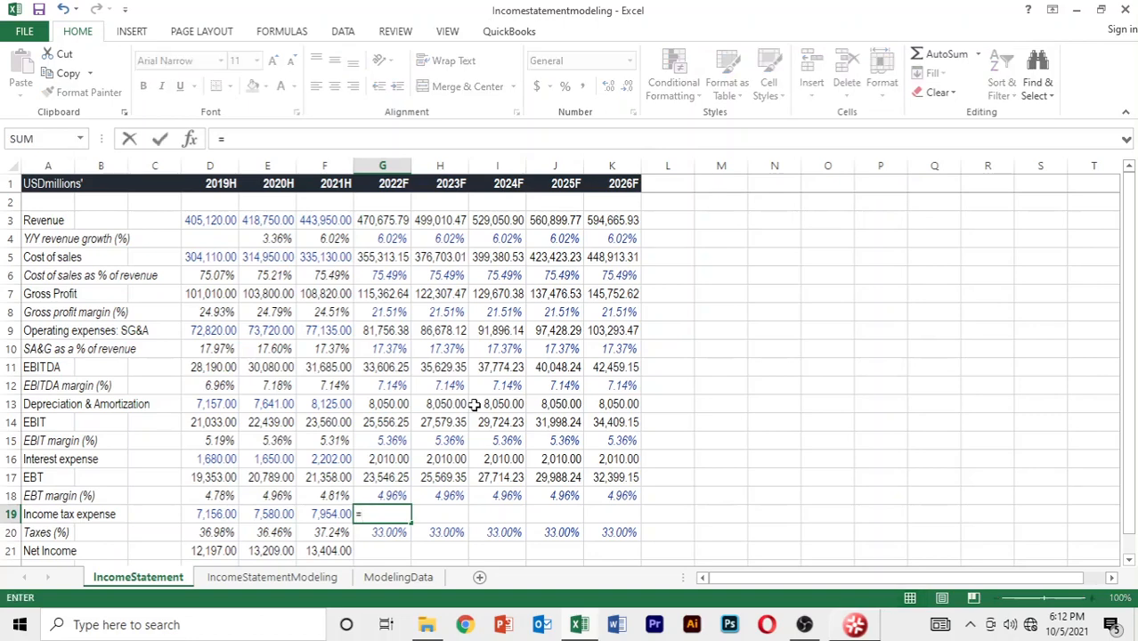
key("Up")
key("Up")
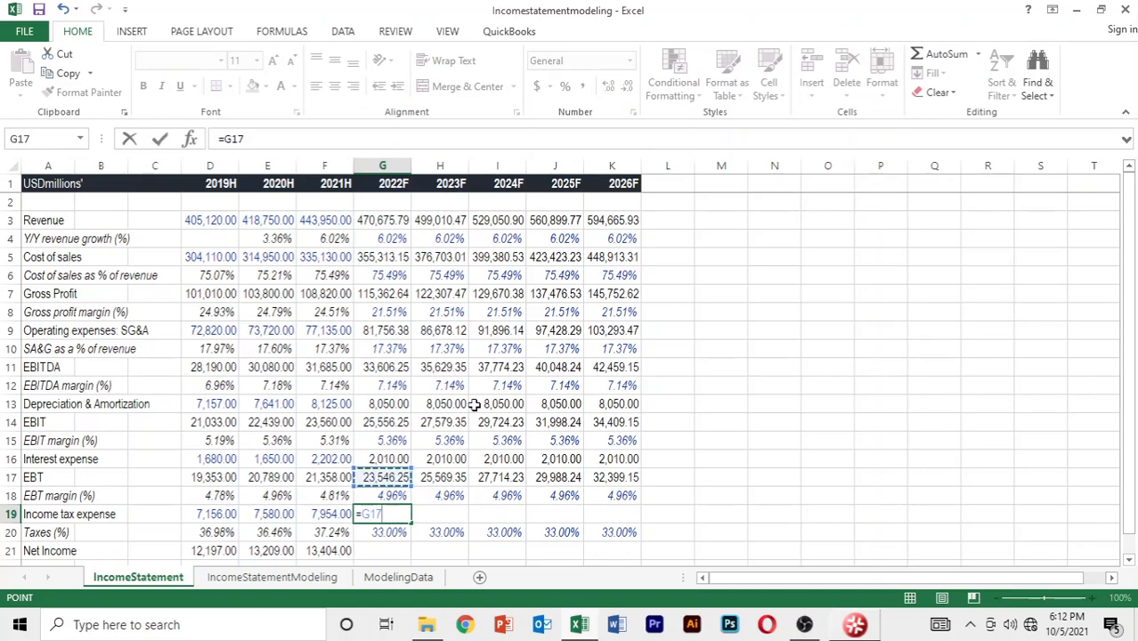
type("*")
key("Down")
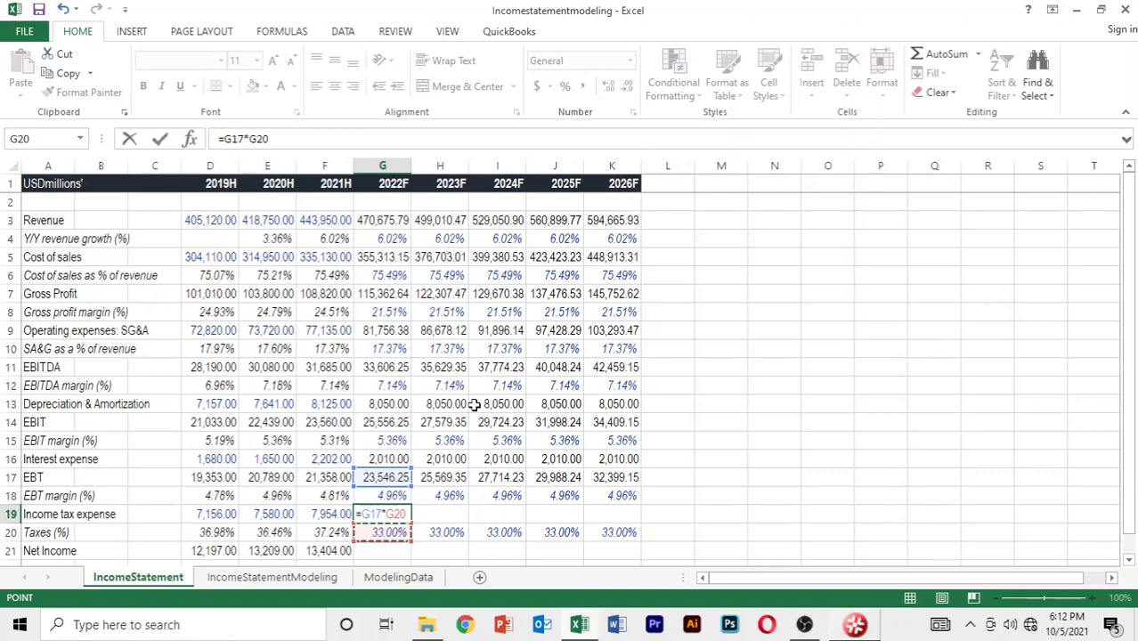
key("Return")
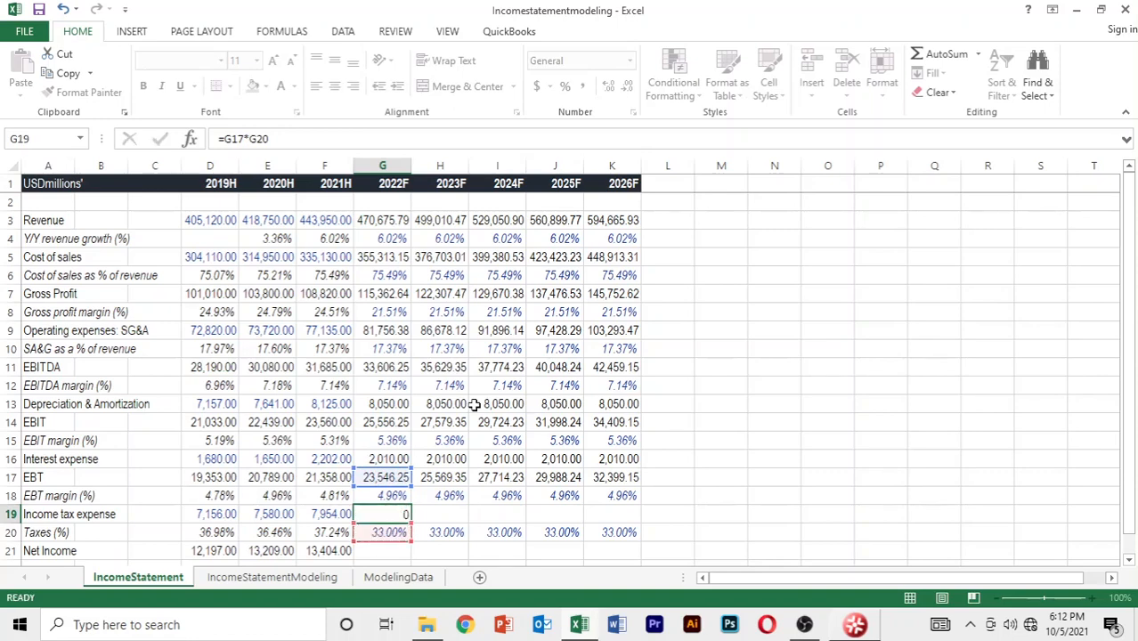
Fill the income tax expense formula from G19 across to K19 and format G19:K19 as numbers with thousands separators and two decimals.
key("Up")
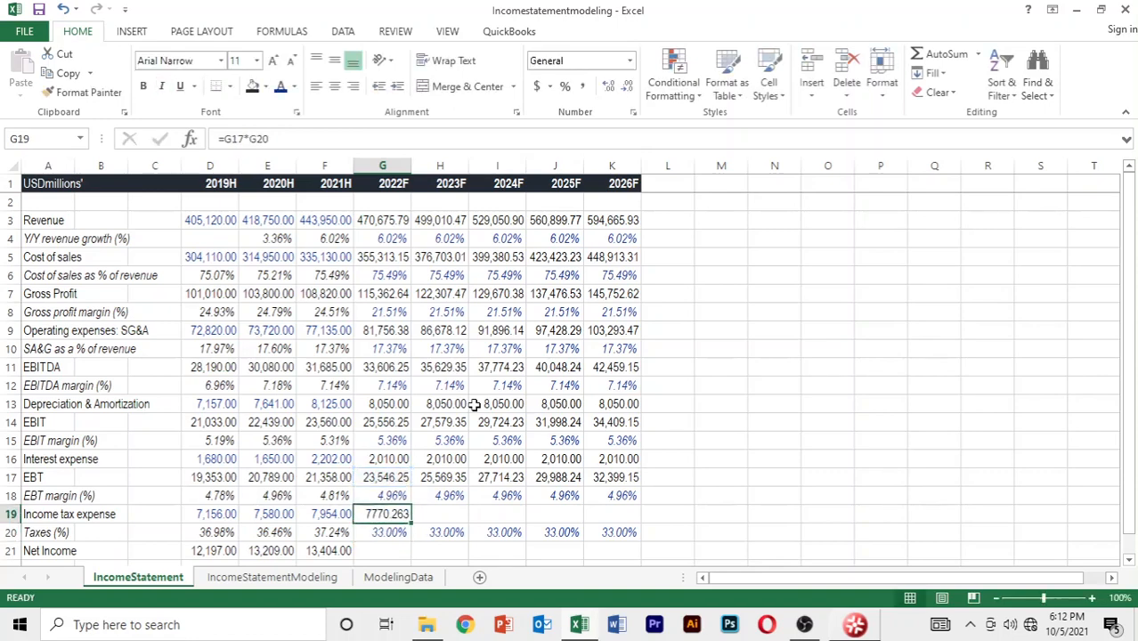
key("shift+Right")
key("shift+Right")
key("shift+Right")
key("shift+Right")
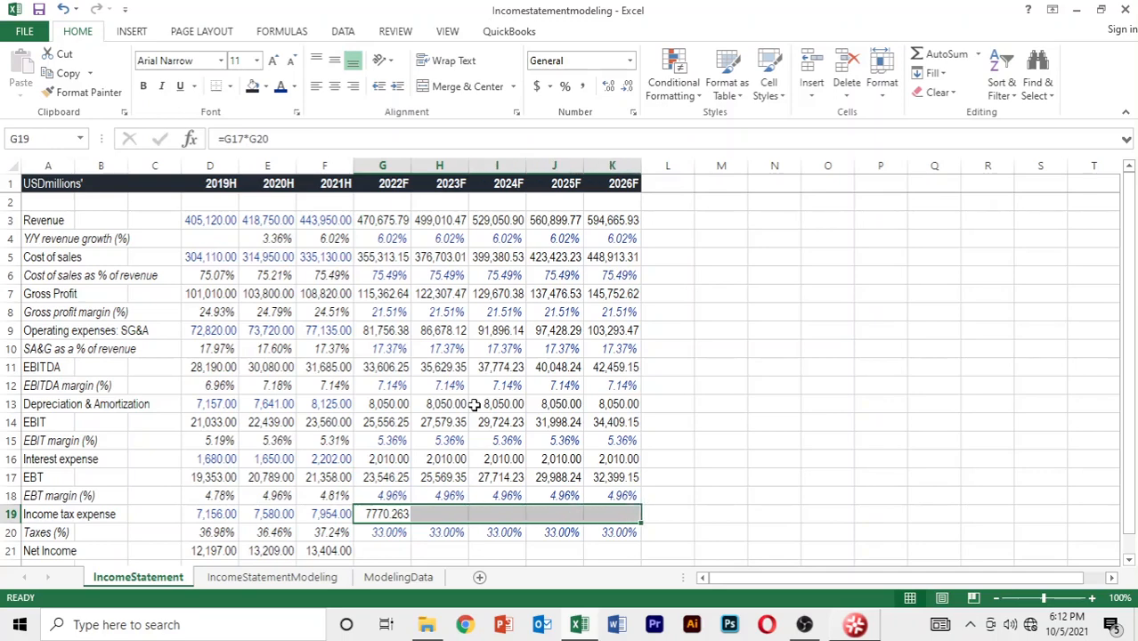
key("ctrl+r")
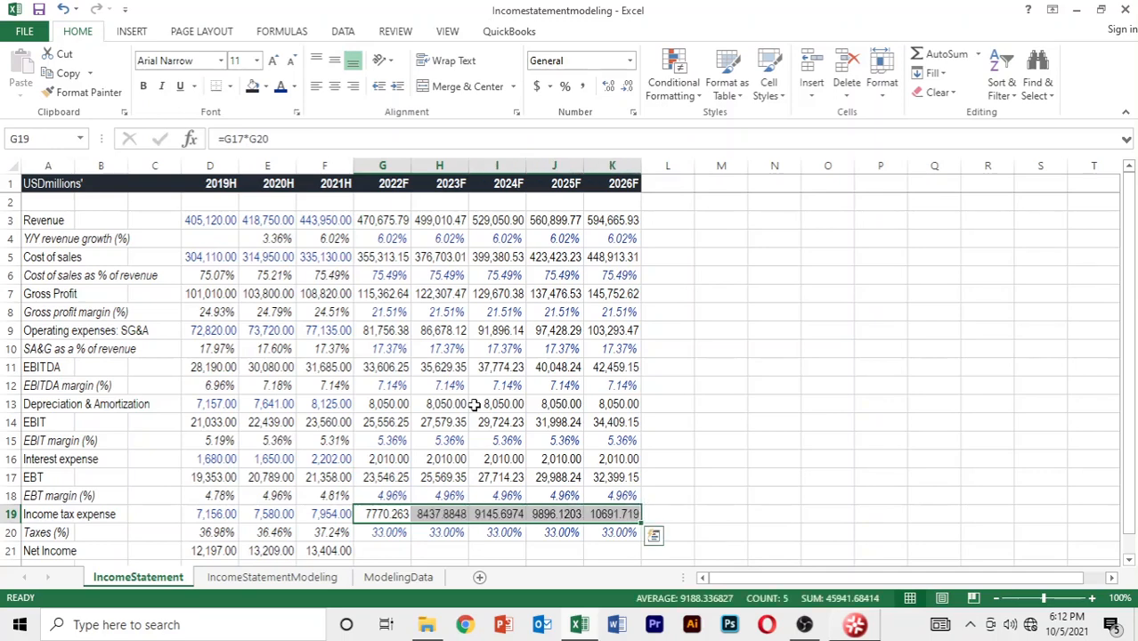
key("ctrl+shift+1")
Extend the 2021H net income formula from F21 across the forecast years to K21.
key("Down")
key("Down")
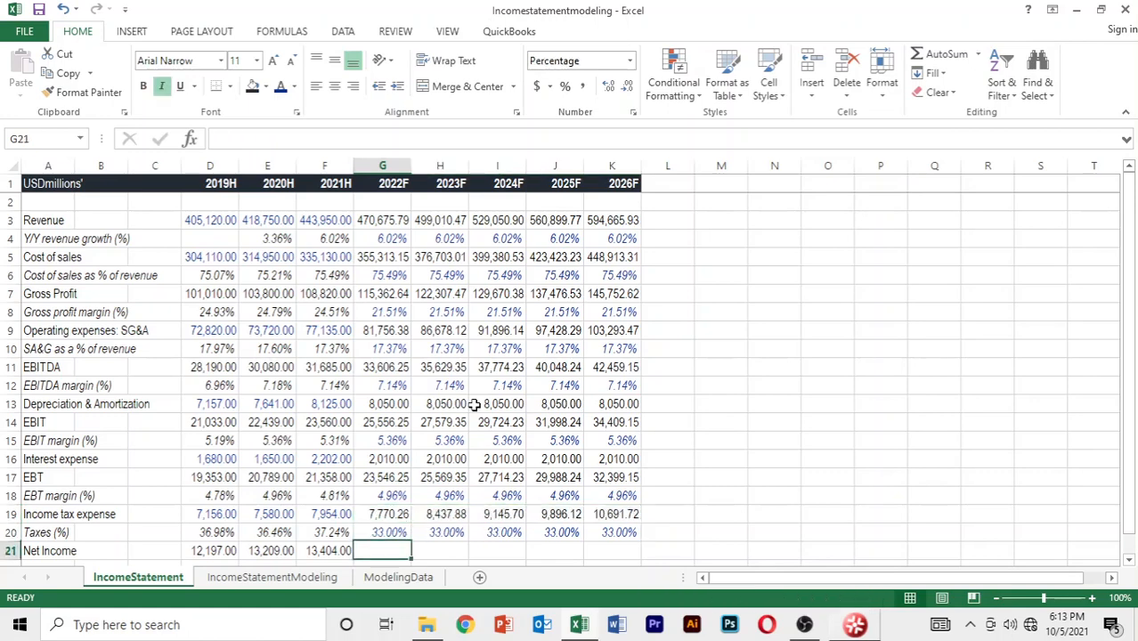
key("Down")
key("Up")
key("Left")
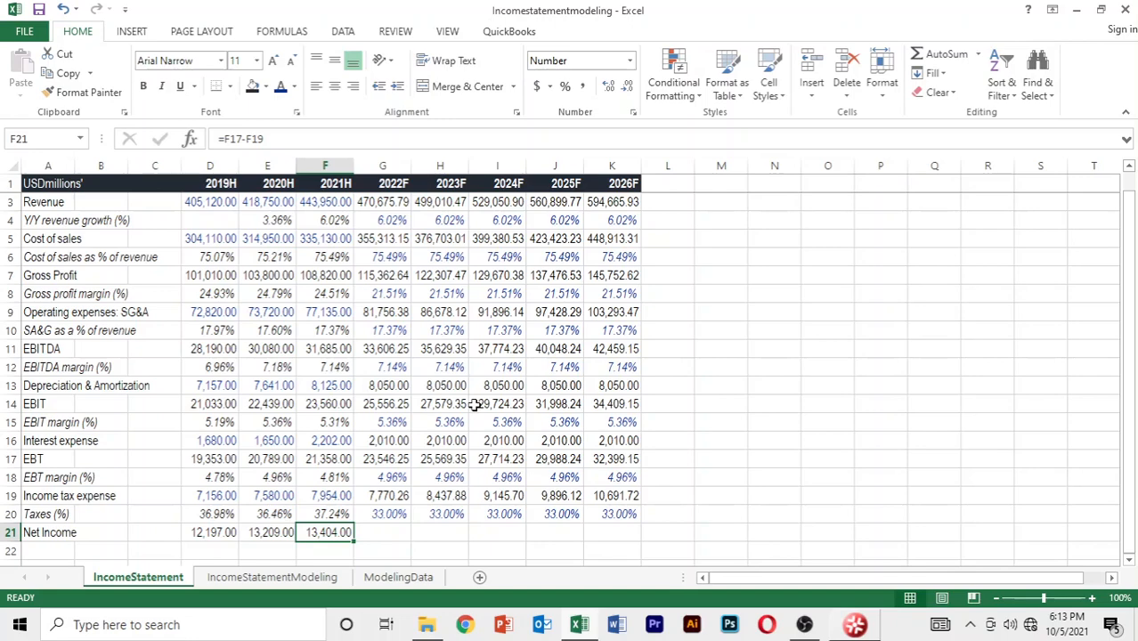
key("shift+Right")
key("shift+Right")
key("shift+Right")
key("shift+Right")
key("shift+Right")
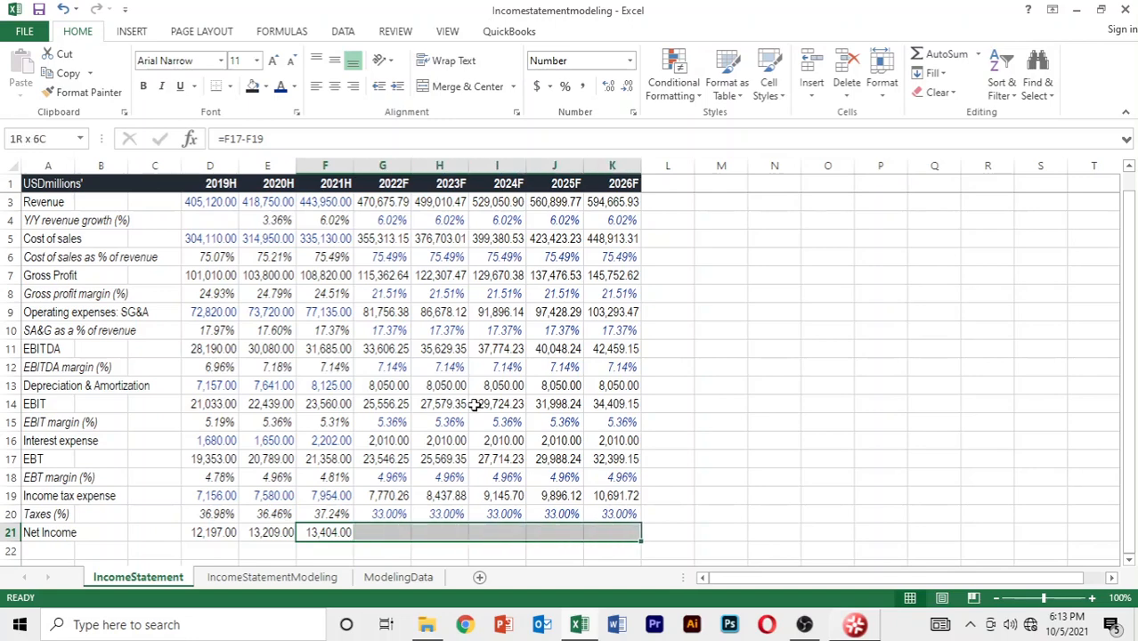
key("ctrl+r")
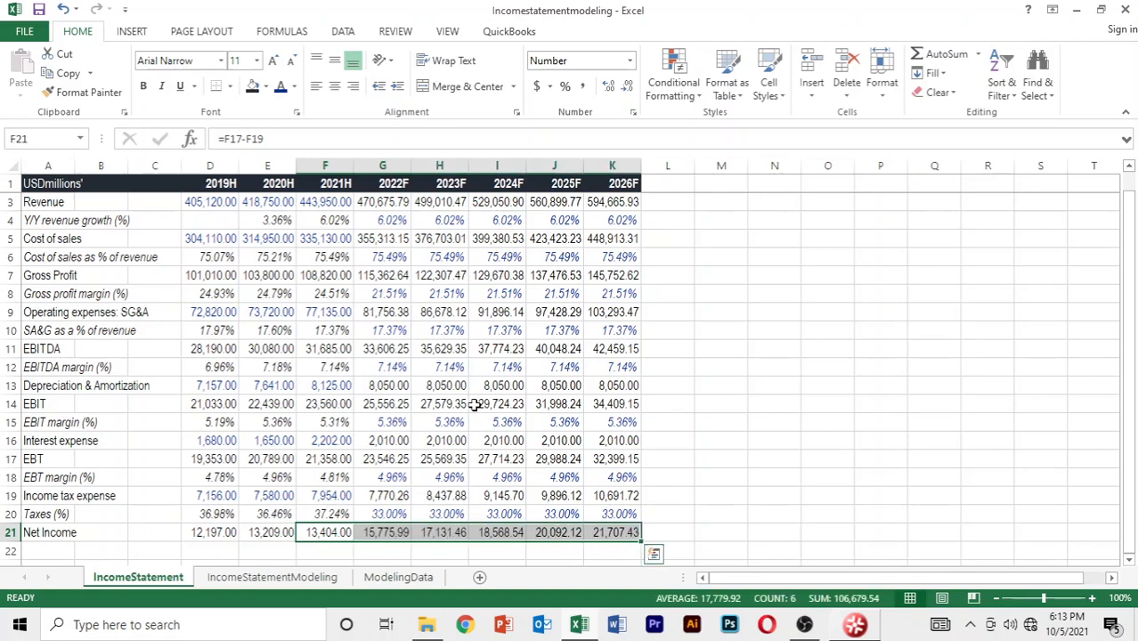
Review the 2021H column of the income statement from net income up to revenue and cost of sales.
key("Down")
key("Up")
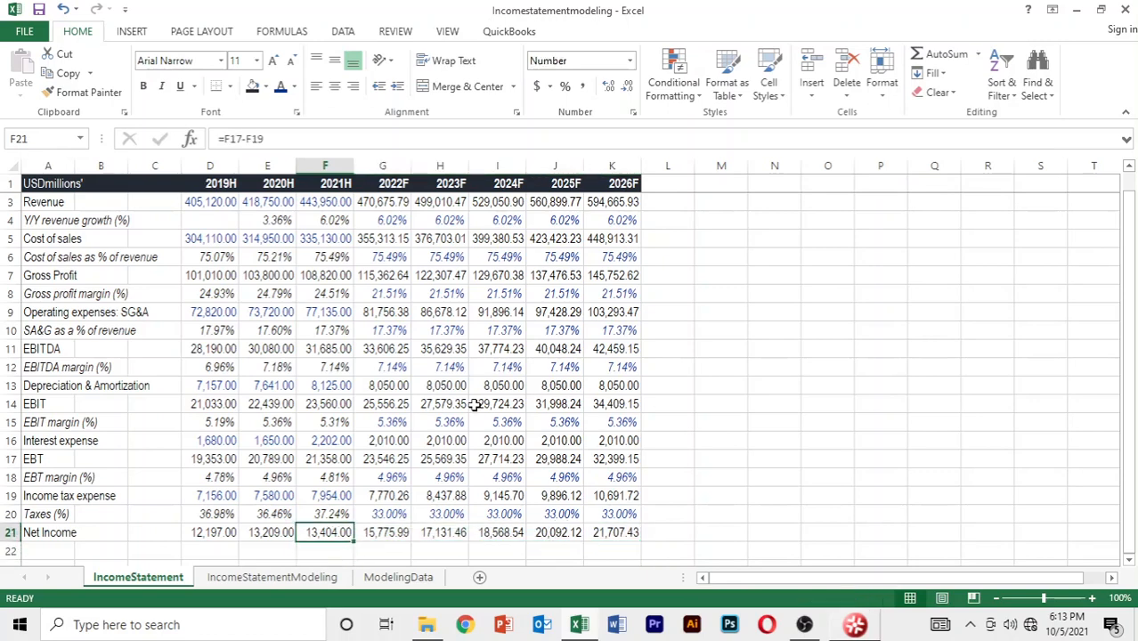
key("Up")
key("Up")
key("Up")
key("Up")
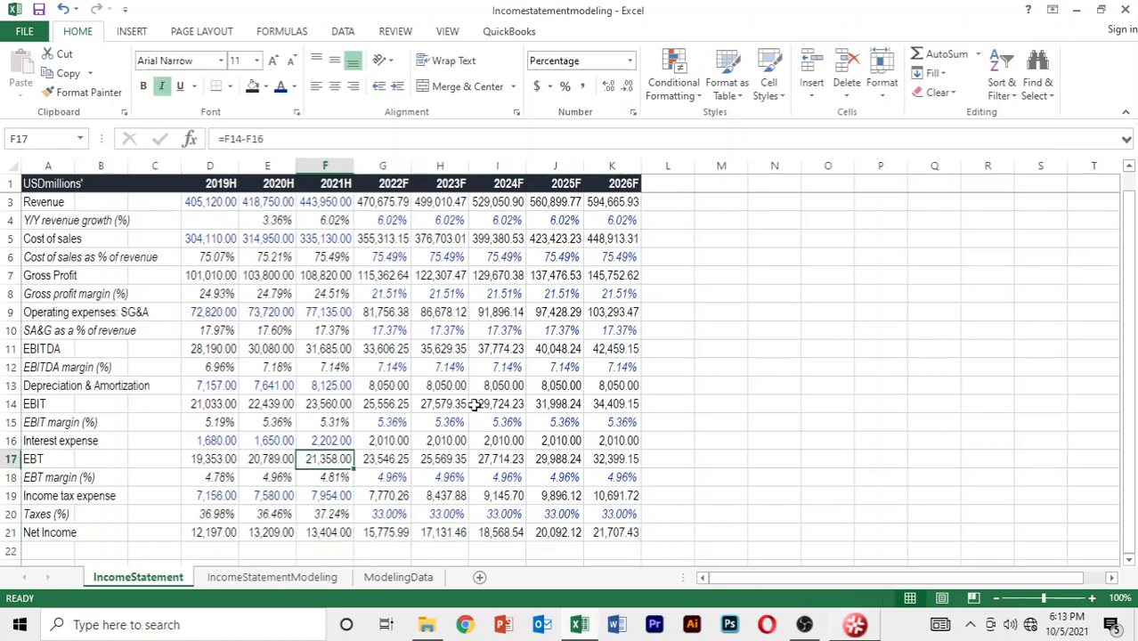
key("Up")
key("Up")
key("Up")
key("Up")
key("Up")
key("Up")
key("Up")
key("Up")
key("Up")
key("Up")
key("Up")
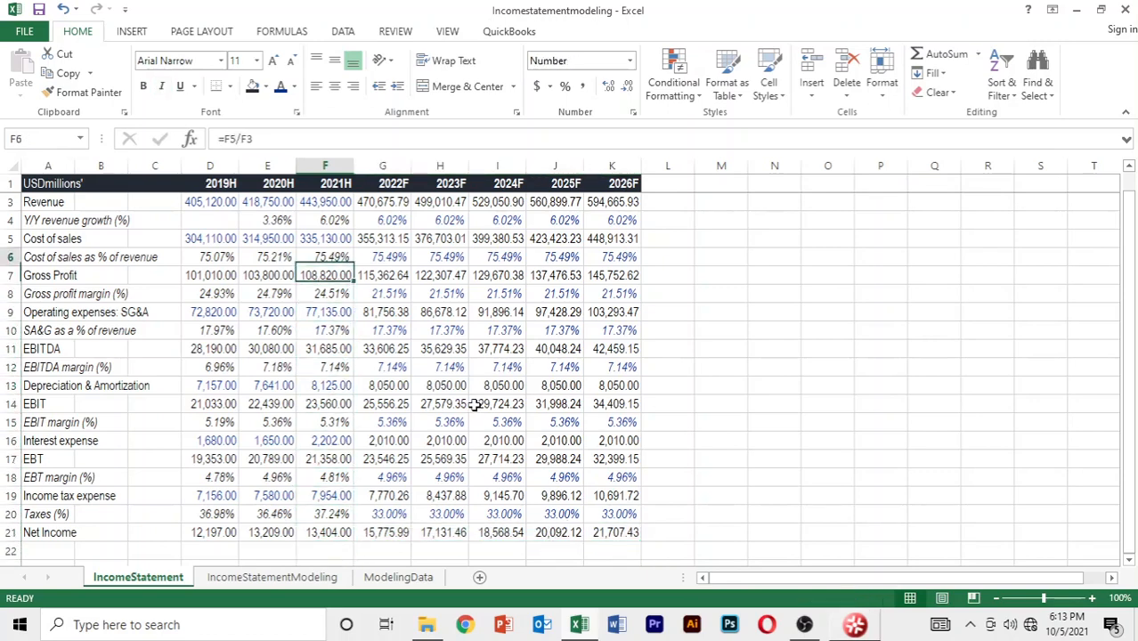
key("Up")
key("Up")
key("Up")
key("Up")
key("Up")
key("Down")
key("Down")
key("Down")
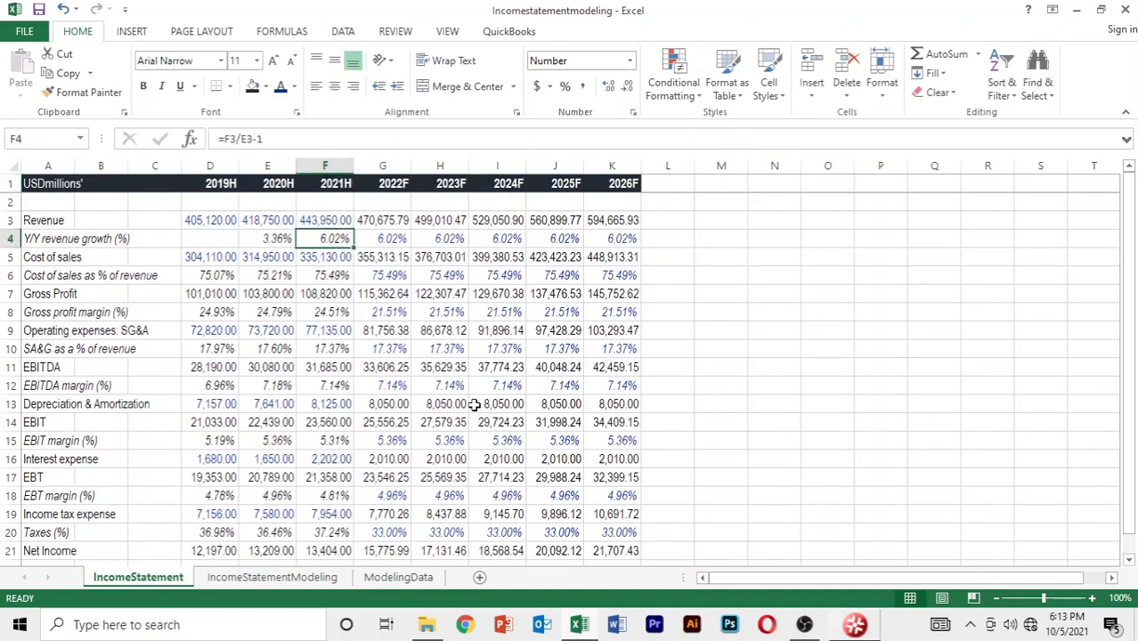
key("Down")
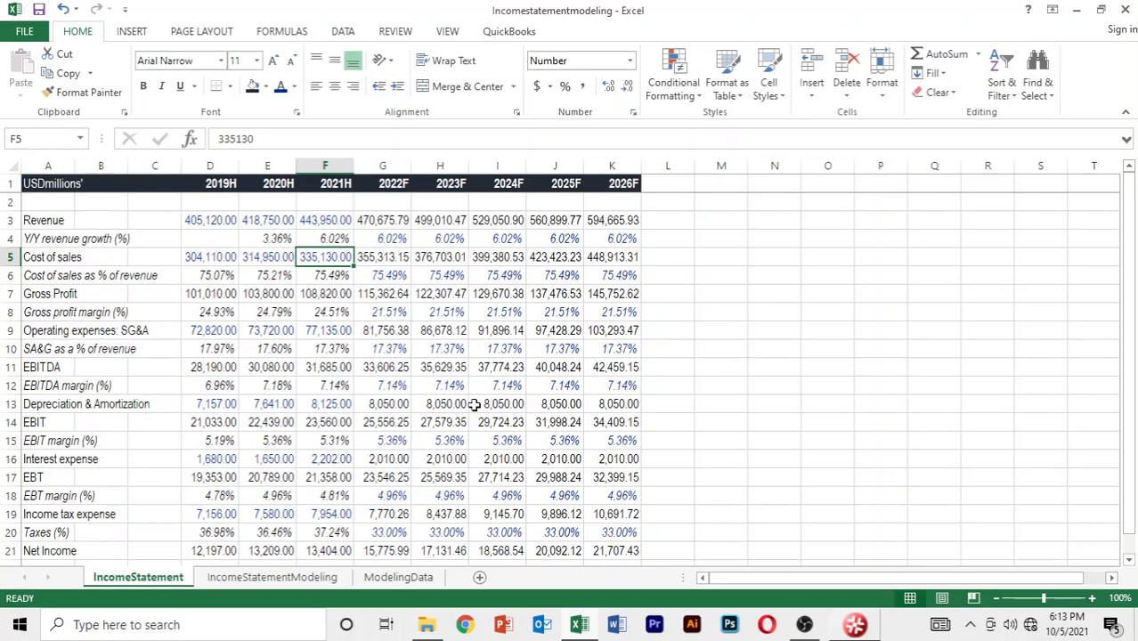
key("Down")
key("Up")
key("Up")
key("Down")
Apply a top border to the gross profit figures in D7:K7.
key("Down")
key("Down")
key("Left")
key("Left")
key("Left")
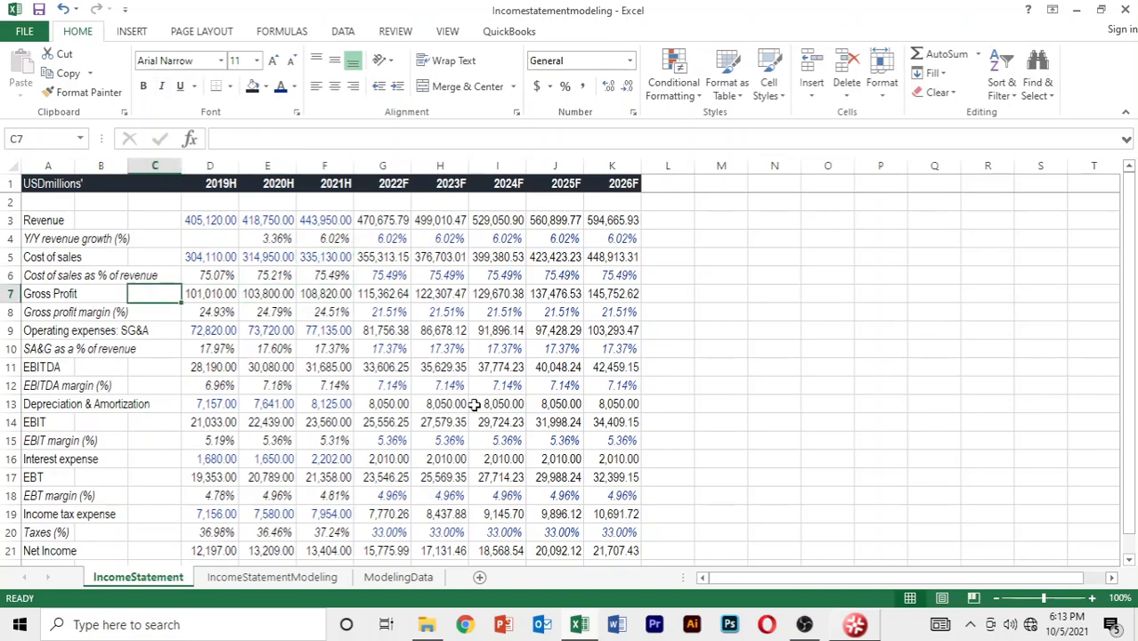
key("Right")
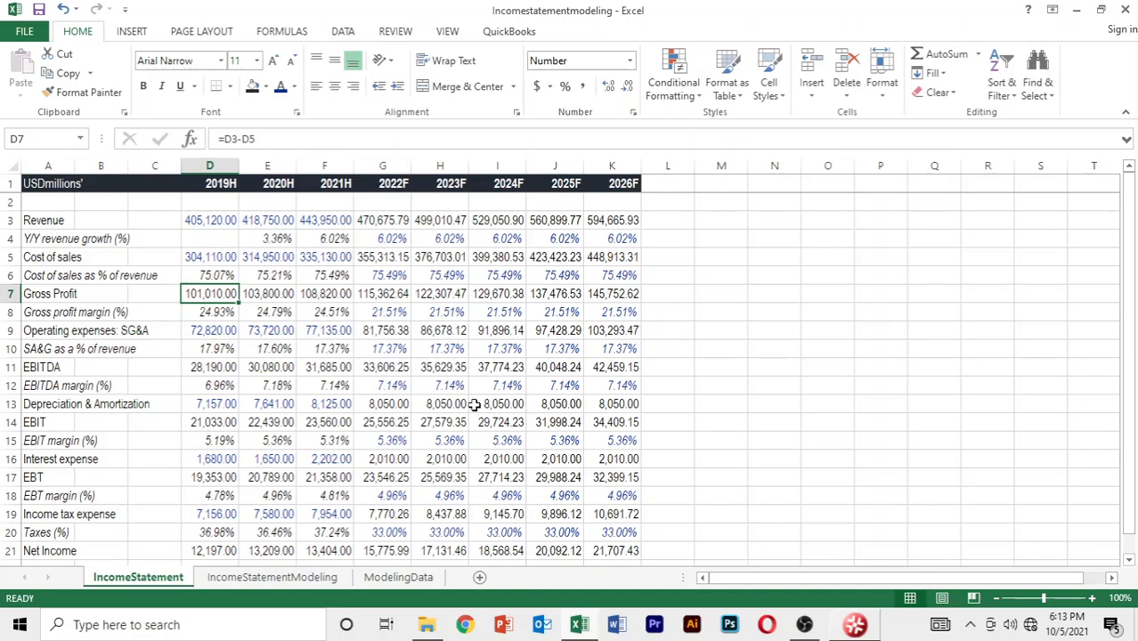
key("shift+Right")
key("shift+Right")
key("shift+Right")
key("shift+Right")
key("shift+Right")
key("shift+Right")
key("shift+Right")
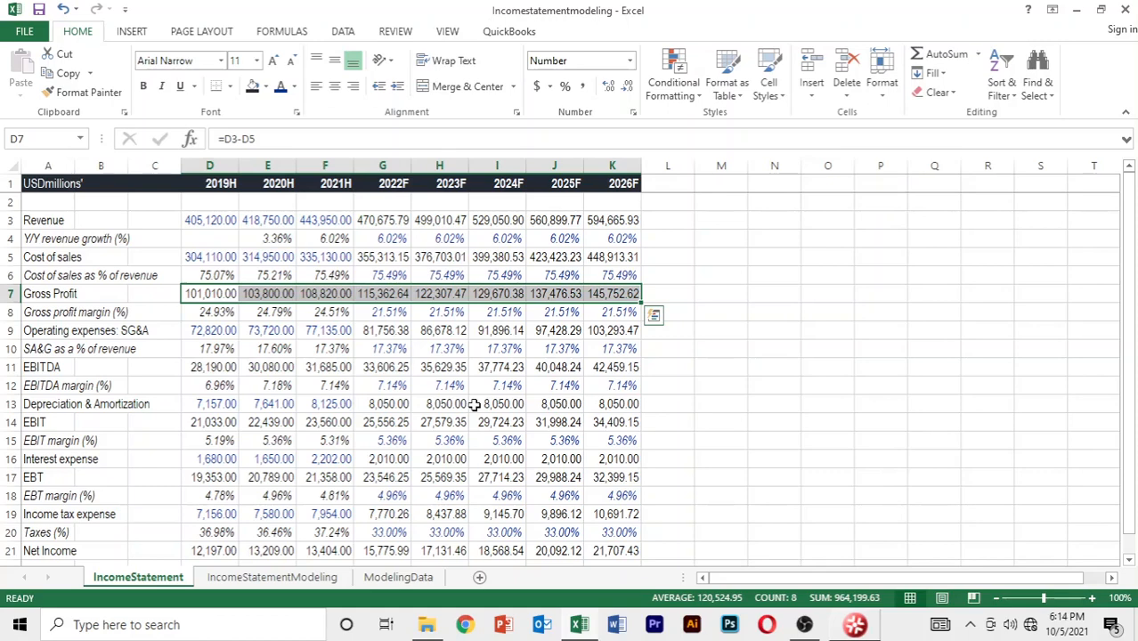
key("alt")
key("h")
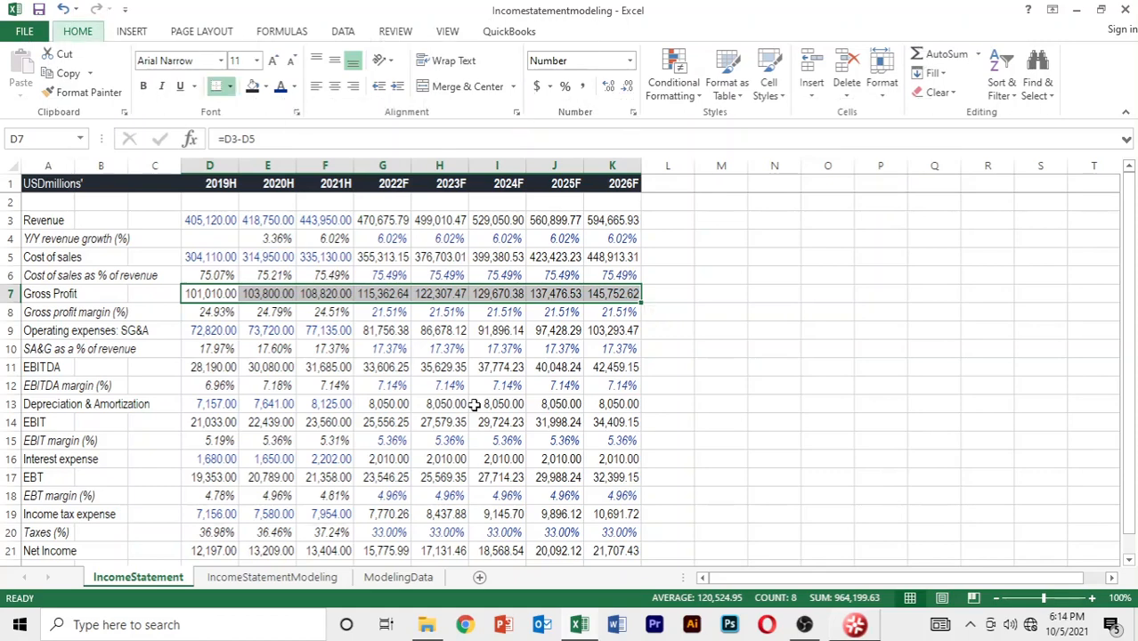
key("b")
key("p")
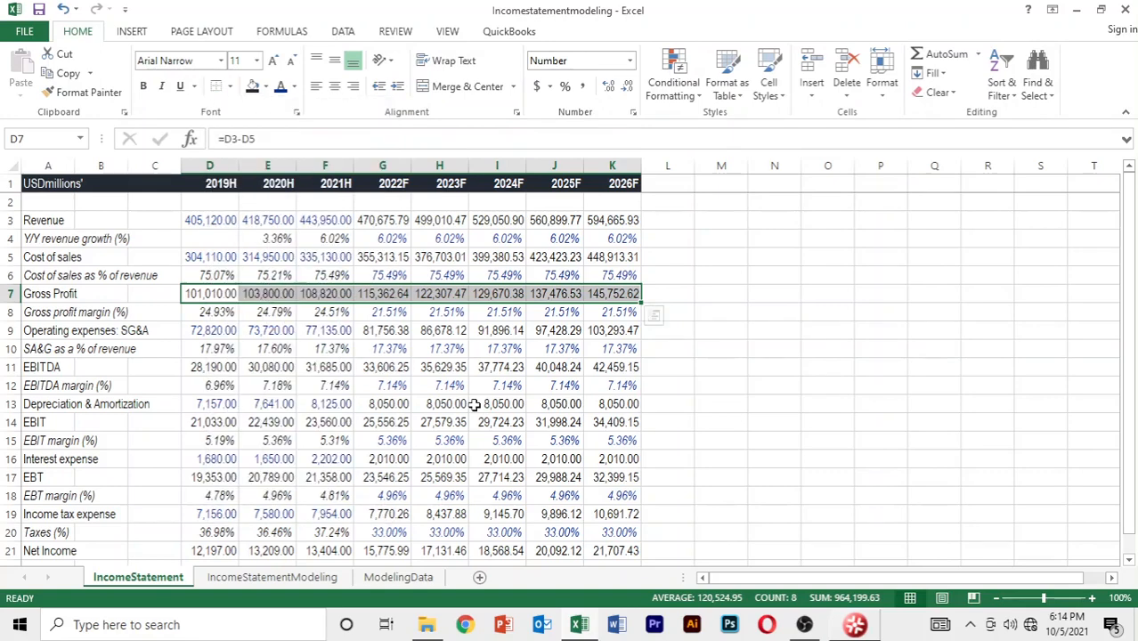
Apply a top border to the EBITDA figures in D11:K11.
key("Down")
key("Down")
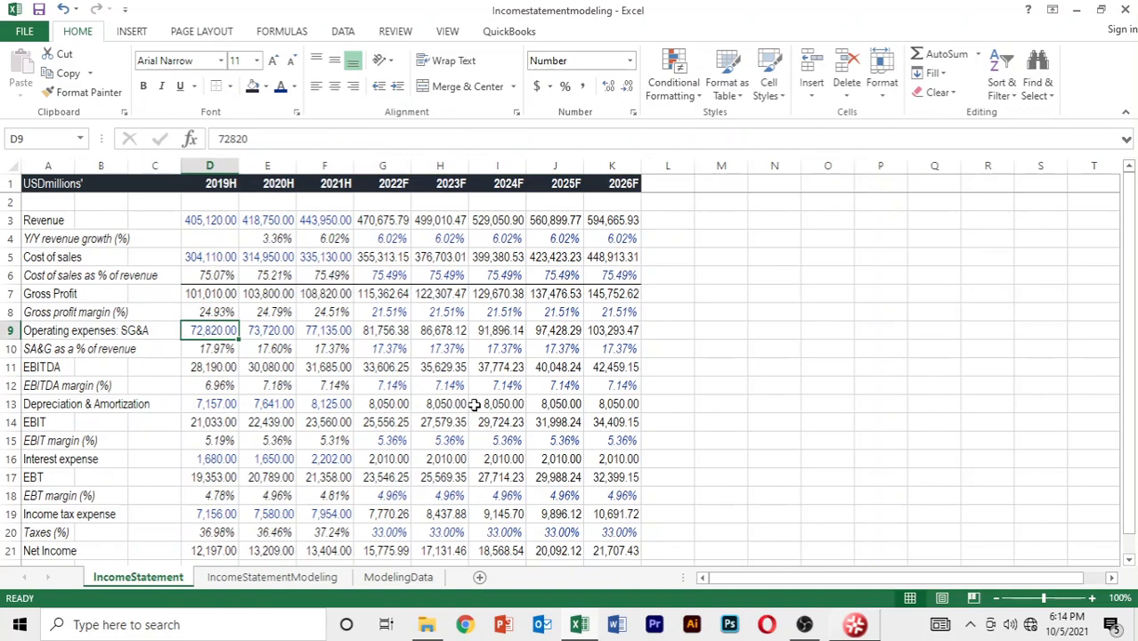
key("Down")
key("Down")
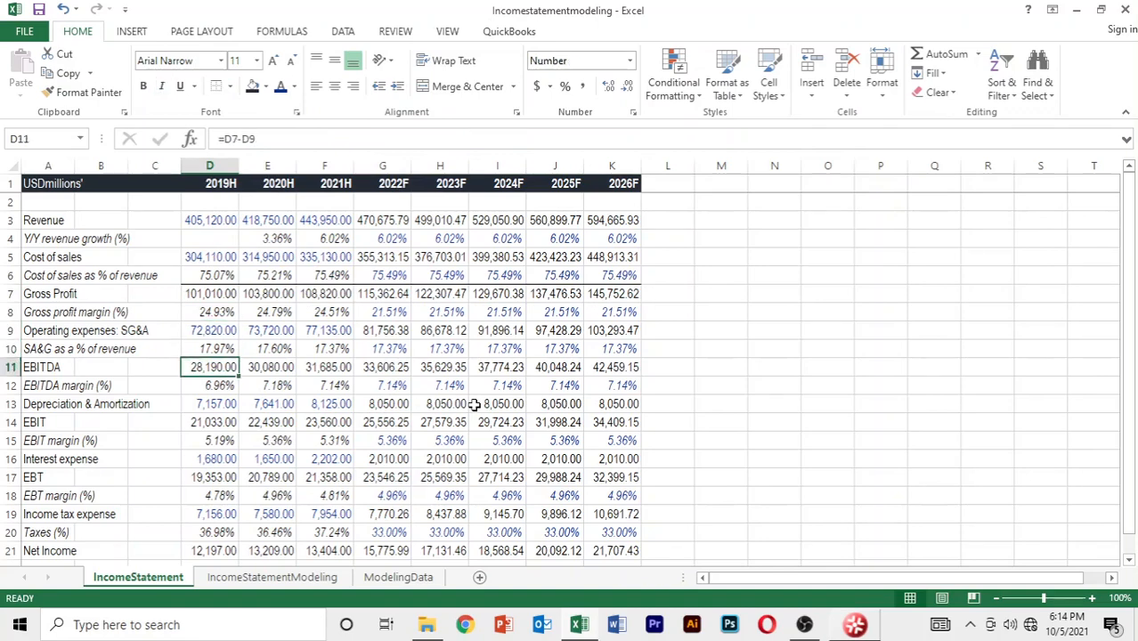
key("Left")
key("Down")
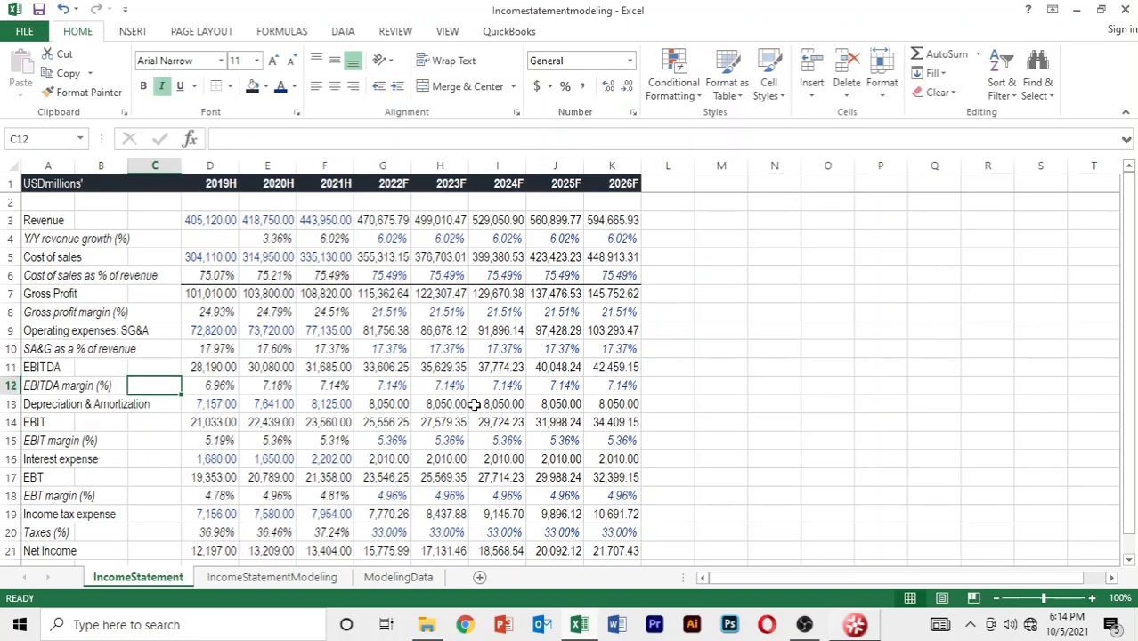
key("Up")
key("Right")
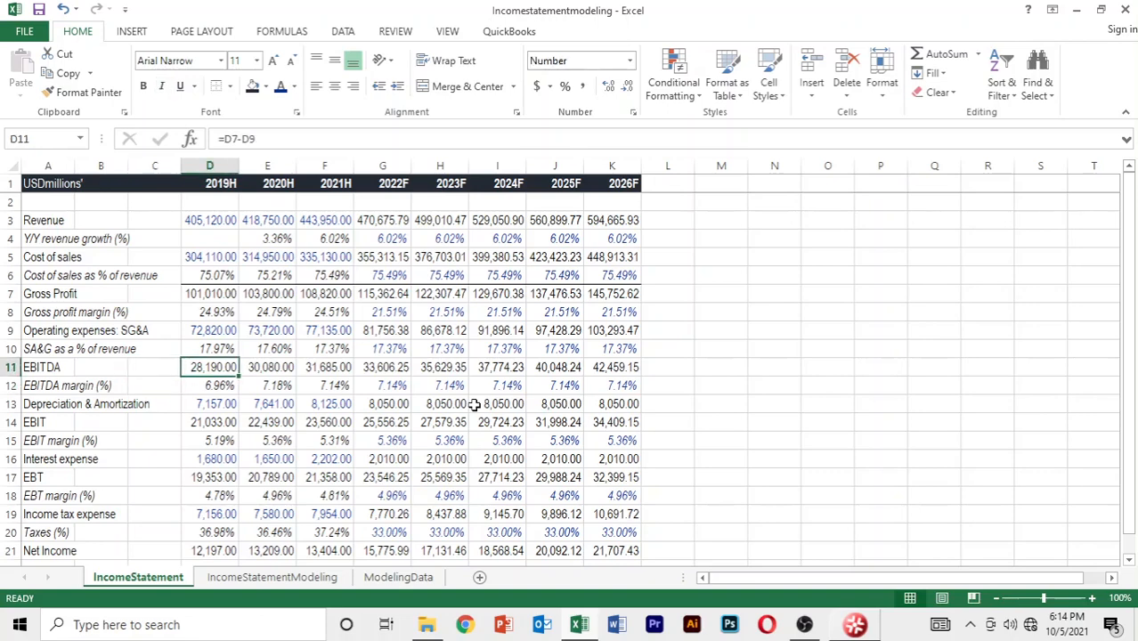
key("shift+Right")
key("shift+Right")
key("shift+Right")
key("shift+Right")
key("shift+Right")
key("shift+Right")
key("shift+Right")
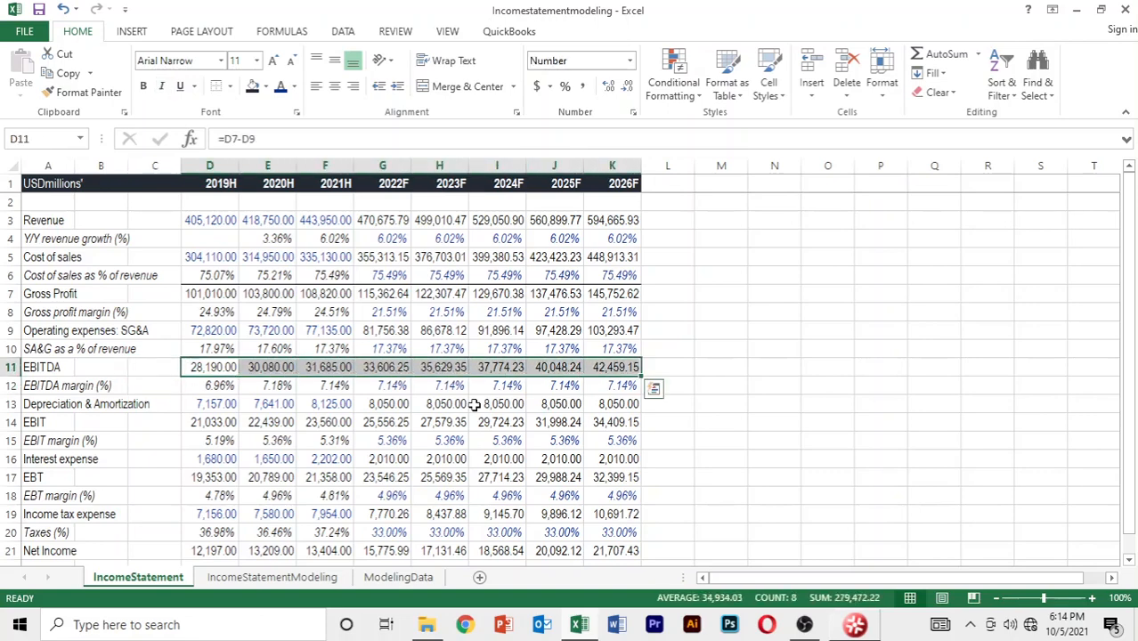
key("alt")
key("h")
key("b")
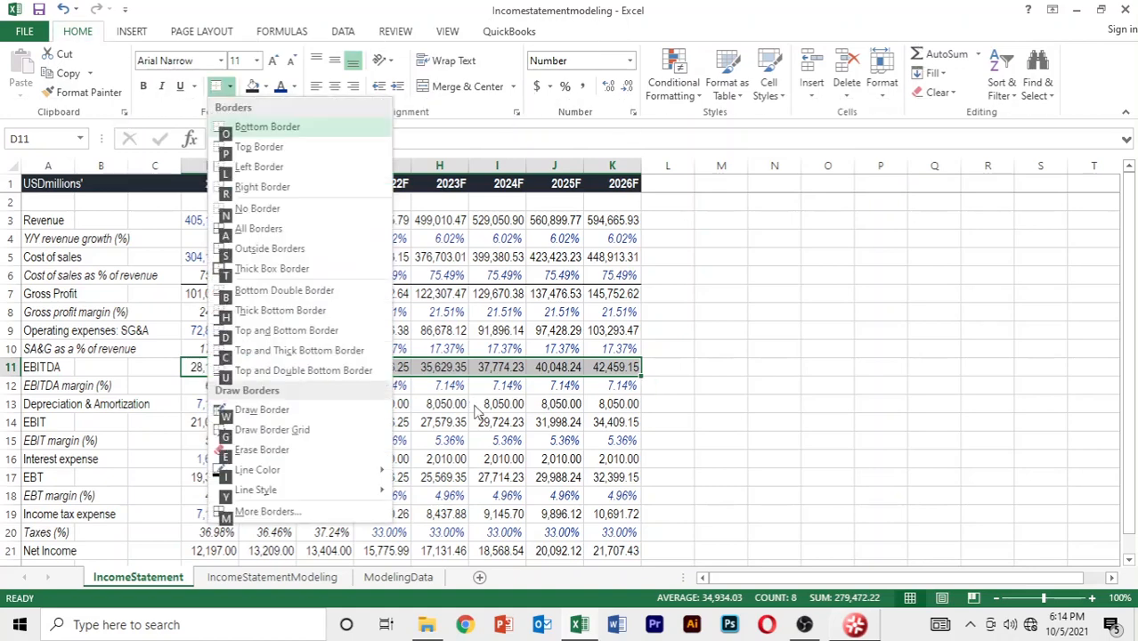
key("p")
Apply a top border to the EBIT figures in D14:K14.
key("Down")
key("Down")
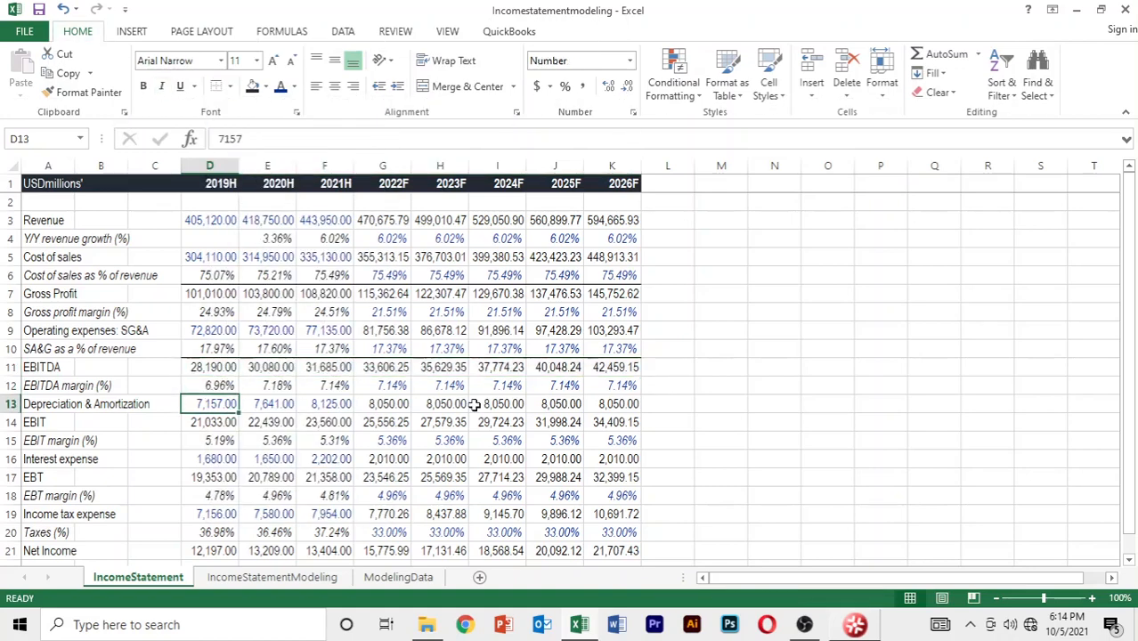
key("Down")
key("shift+Right")
key("shift+Right")
key("shift+Right")
key("shift+Right")
key("shift+Right")
key("shift+Right")
key("shift+Right")
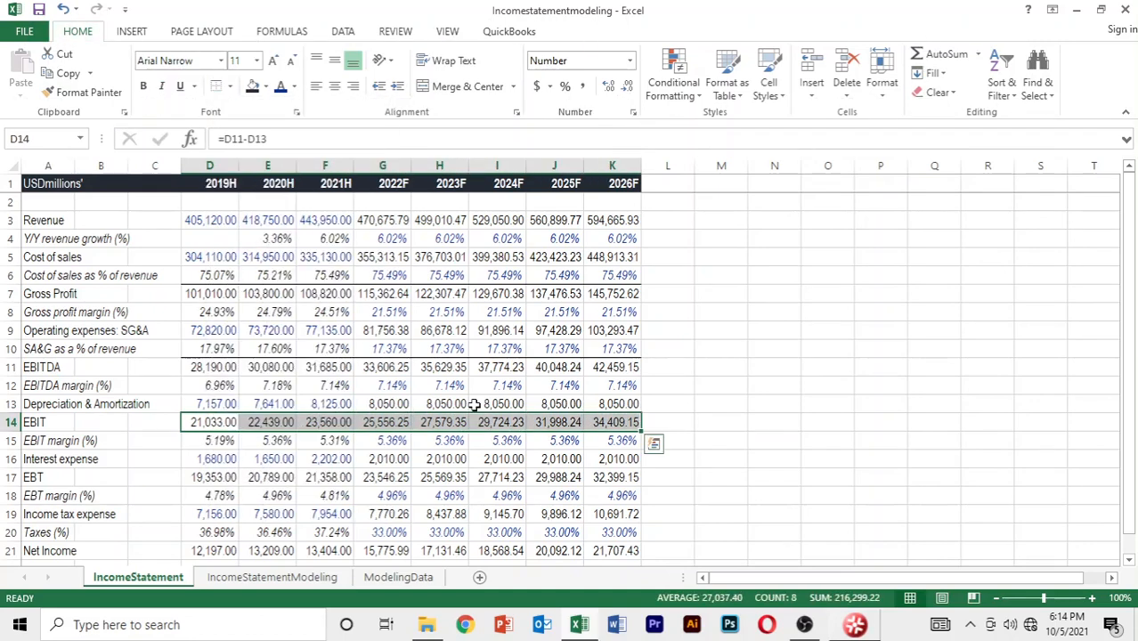
Apply a top border to the EBT figures in D17:K17.
key("Down")
key("Down")
key("Down")
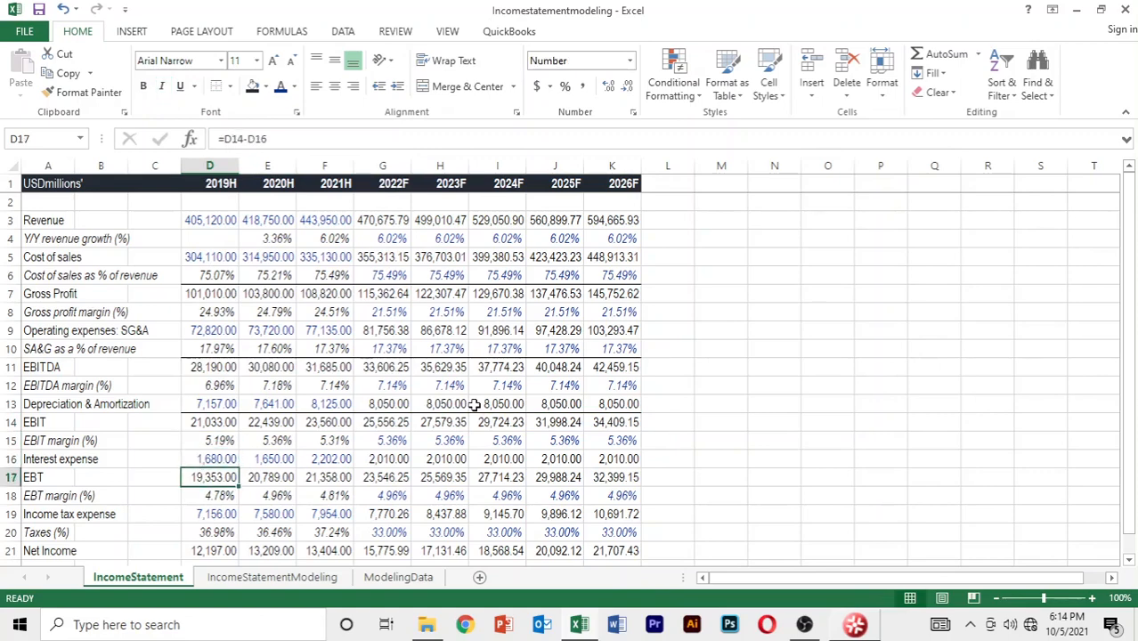
key("shift+Right")
key("shift+Right")
key("shift+Right")
key("shift+Right")
key("shift+Right")
key("shift+Right")
key("shift+Right")
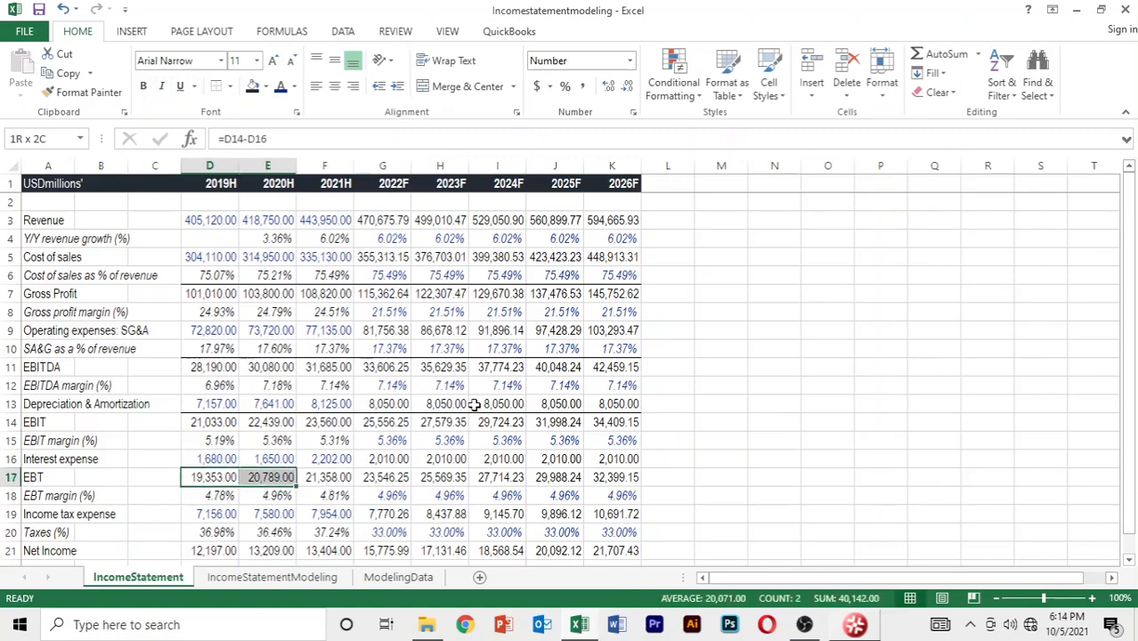
key("alt")
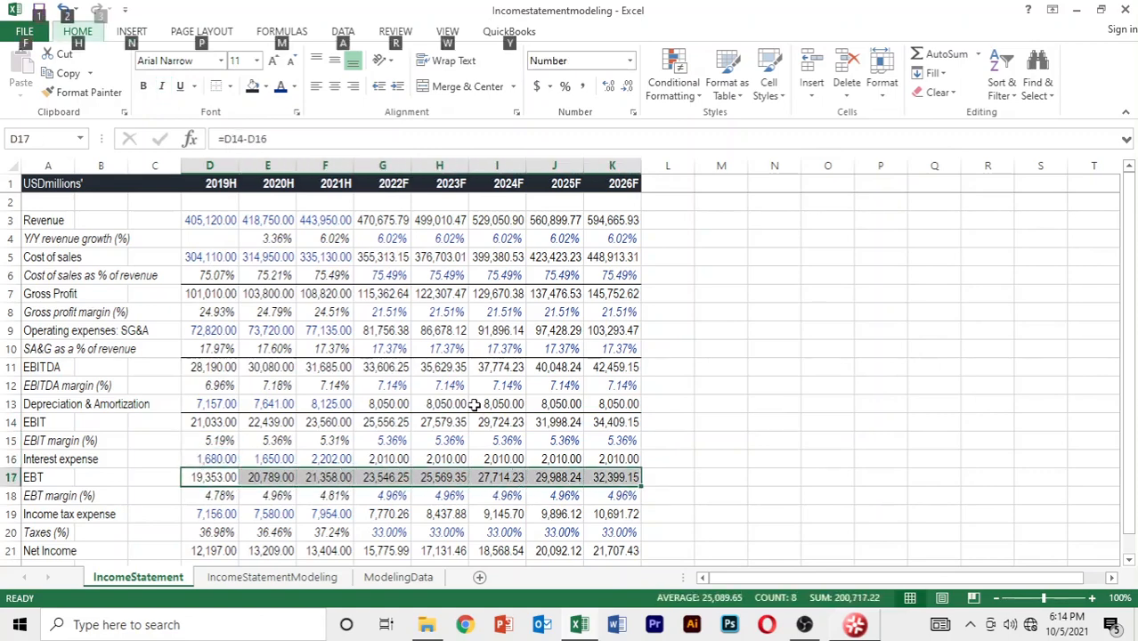
key("h")
key("b")
key("p")
Apply a top and double bottom border to the net income figures in D21:K21.
key("Down")
key("Down")
key("Down")
key("Down")
key("Down")
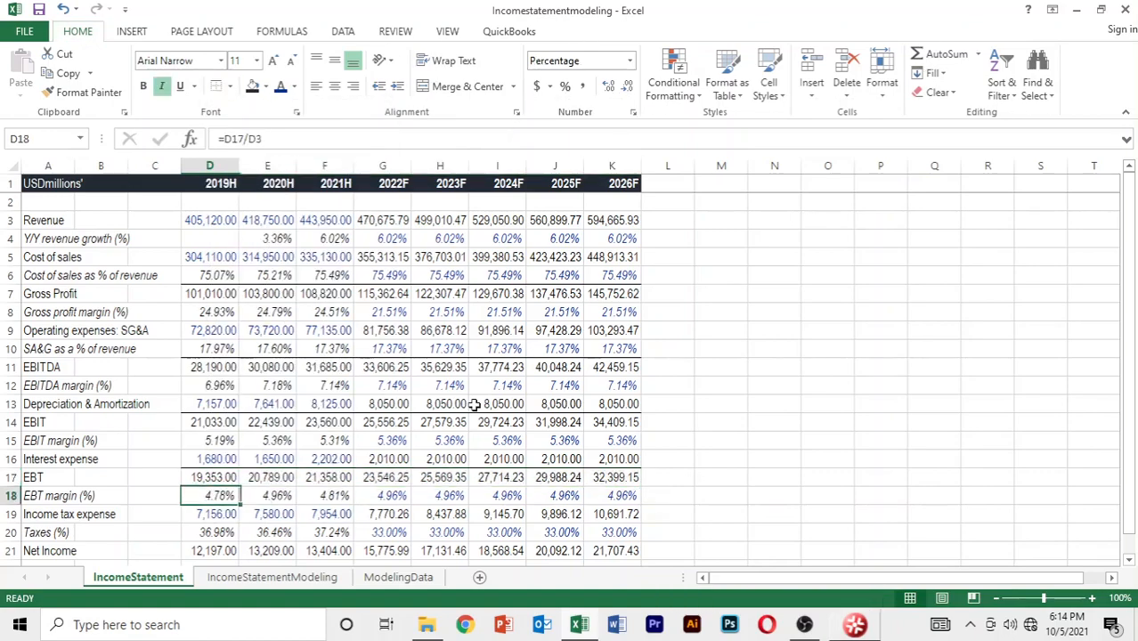
key("Up")
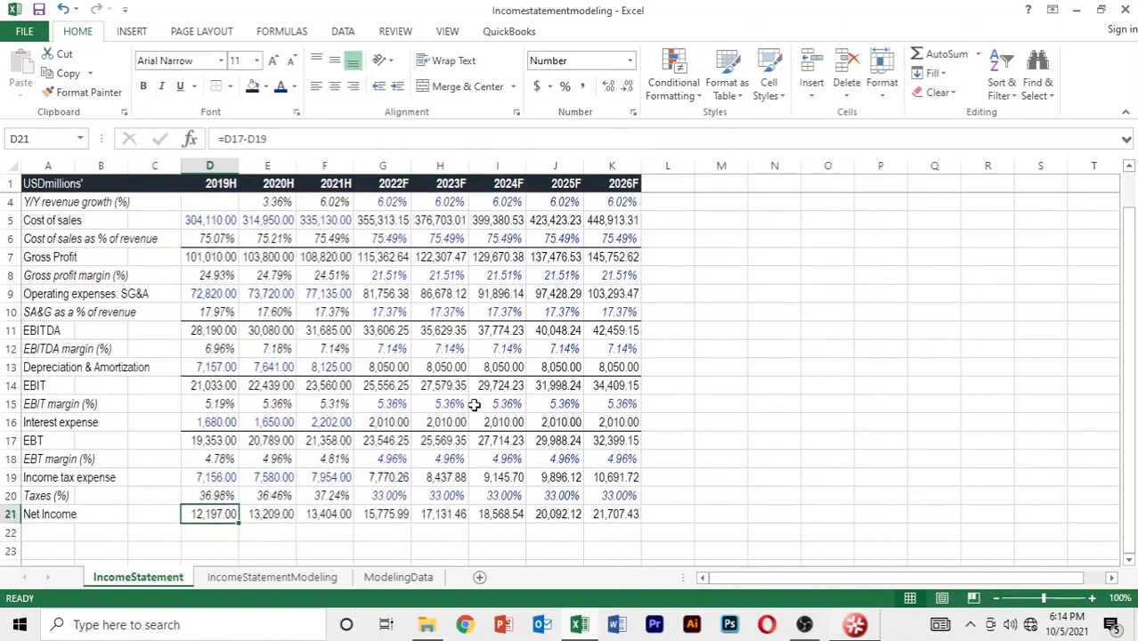
key("shift+Right")
key("shift+Right")
key("shift+Right")
key("shift+Right")
key("shift+Right")
key("shift+Right")
key("shift+Right")
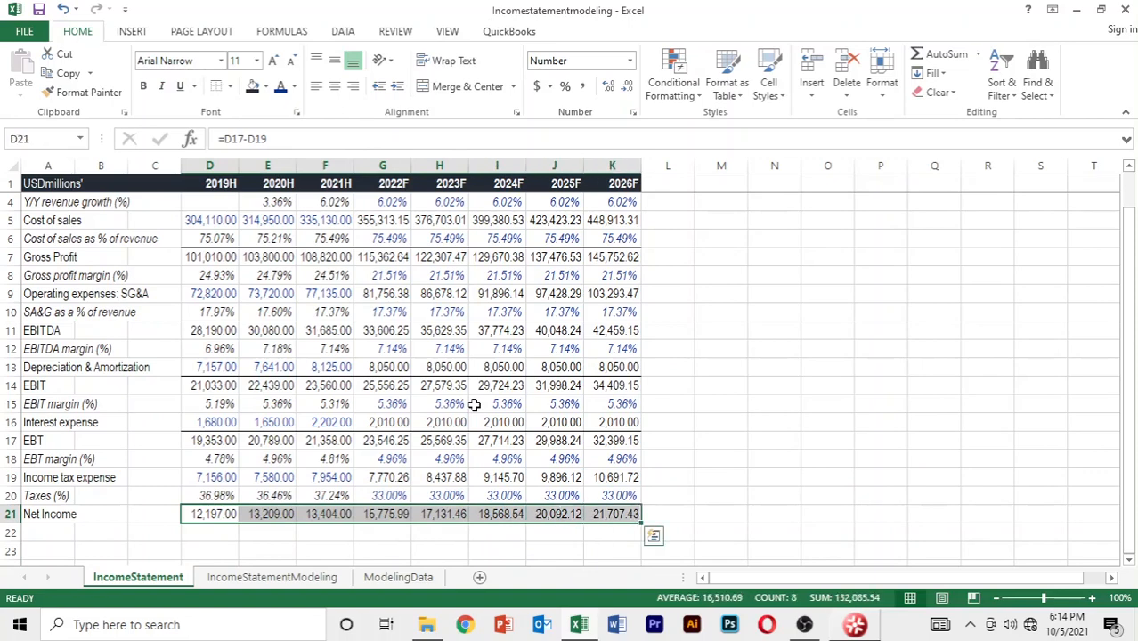
key("alt")
key("h")
key("b")
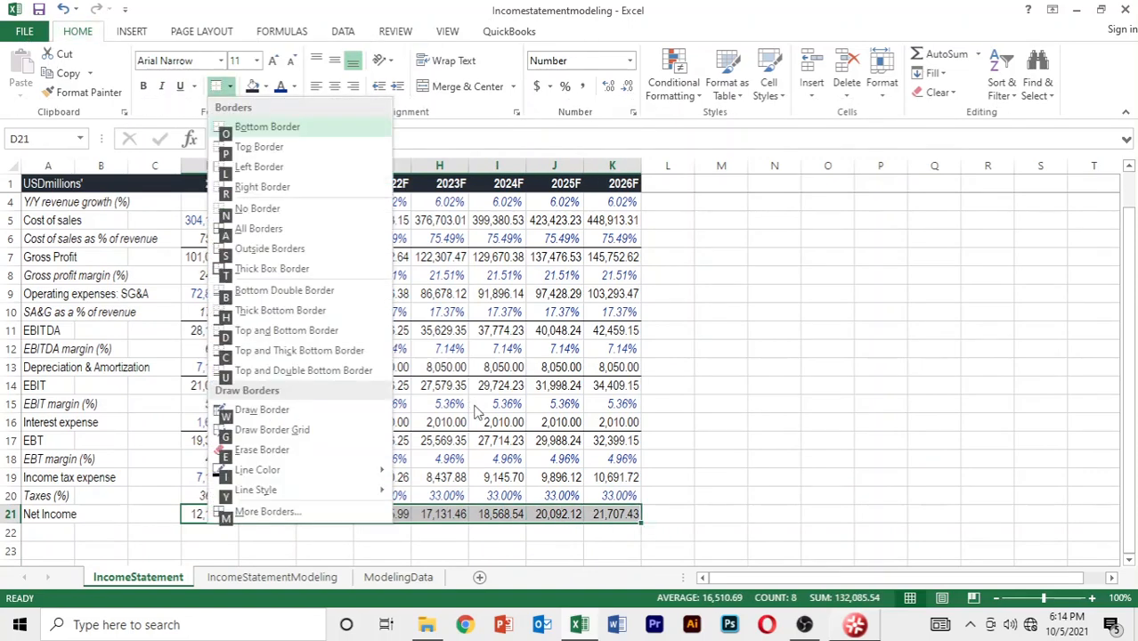
key("p")
Review the bordered income statement from below net income back up to the revenue growth row.
key("Down")
key("Down")
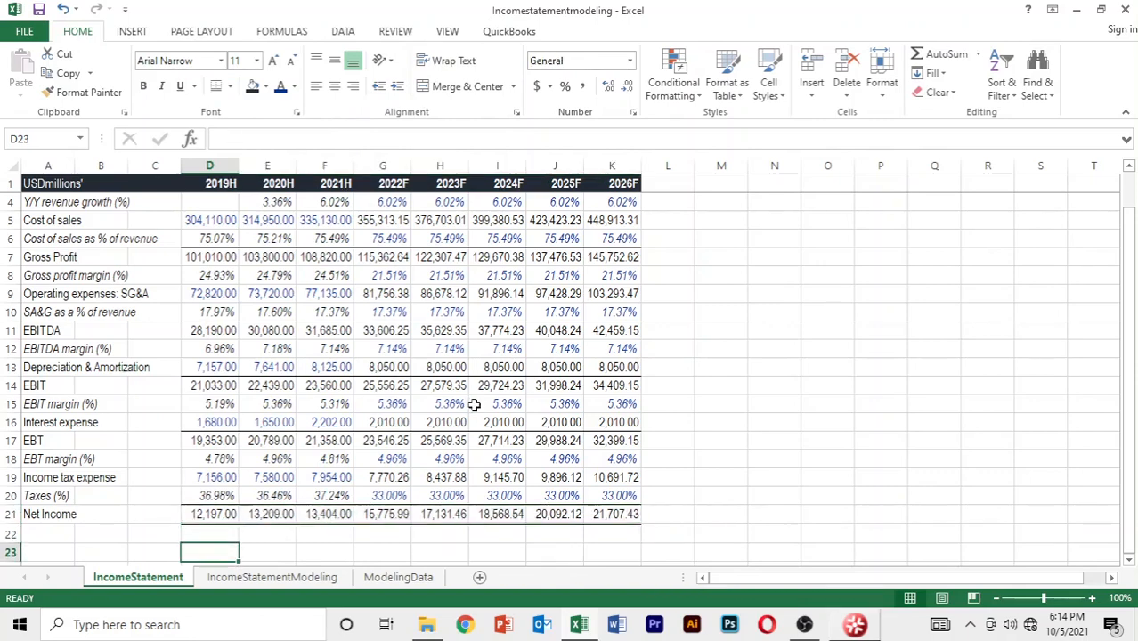
key("Up")
key("Up")
key("Up")
key("Up")
key("Up")
key("Up")
key("Up")
key("Up")
key("Up")
key("Up")
key("Up")
key("Up")
key("Up")
key("Up")
key("Up")
key("Up")
key("Up")
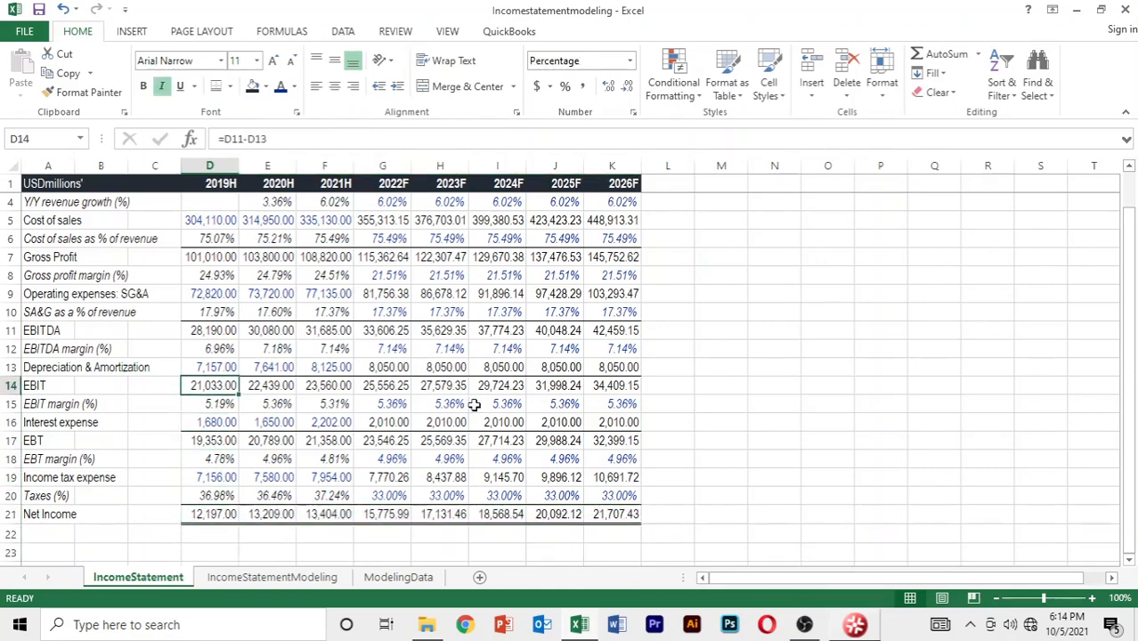
key("Up")
key("Up")
key("Up")
key("Up")
key("Up")
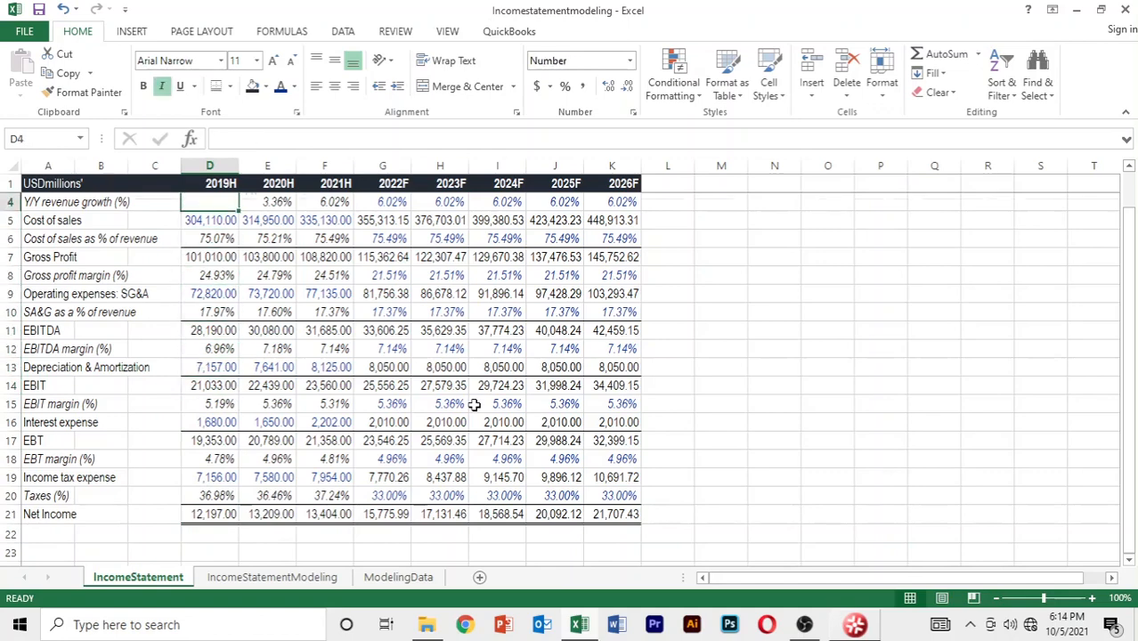
Review the 2019H column of the income statement from the revenue growth row down to net income.
key("Down")
key("Down")
key("Down")
key("Down")
key("Down")
key("Down")
key("Down")
key("Down")
key("Down")
key("Down")
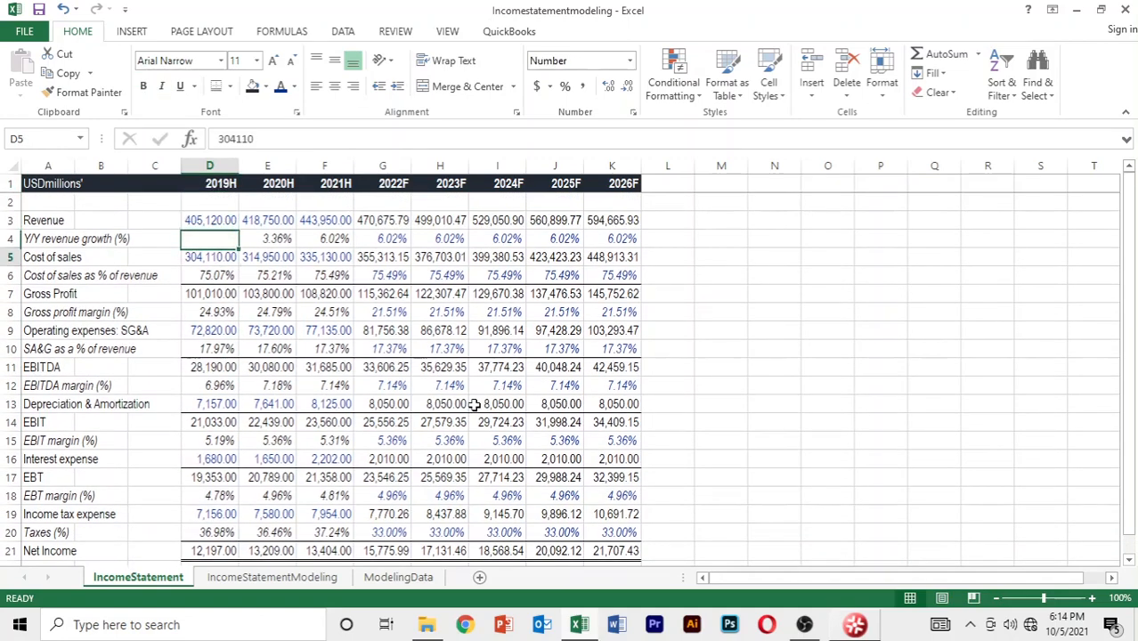
key("Down")
key("Down")
key("Down")
key("Down")
key("Down")
key("Down")
key("Down")
key("Down")
key("Down")
key("Down")
key("Down")
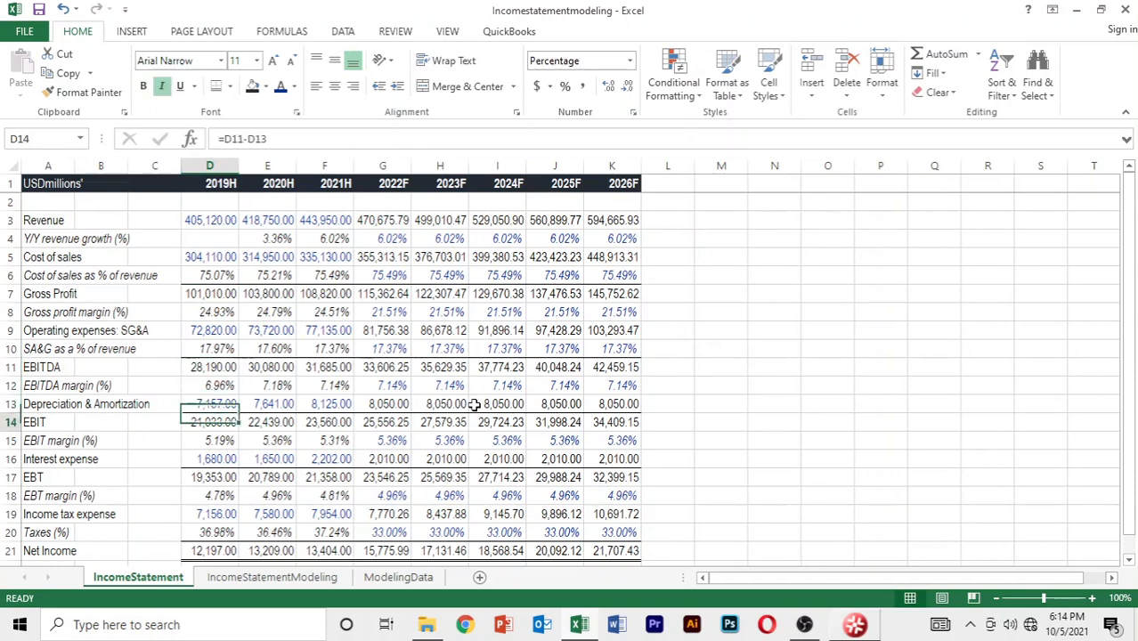
key("Down")
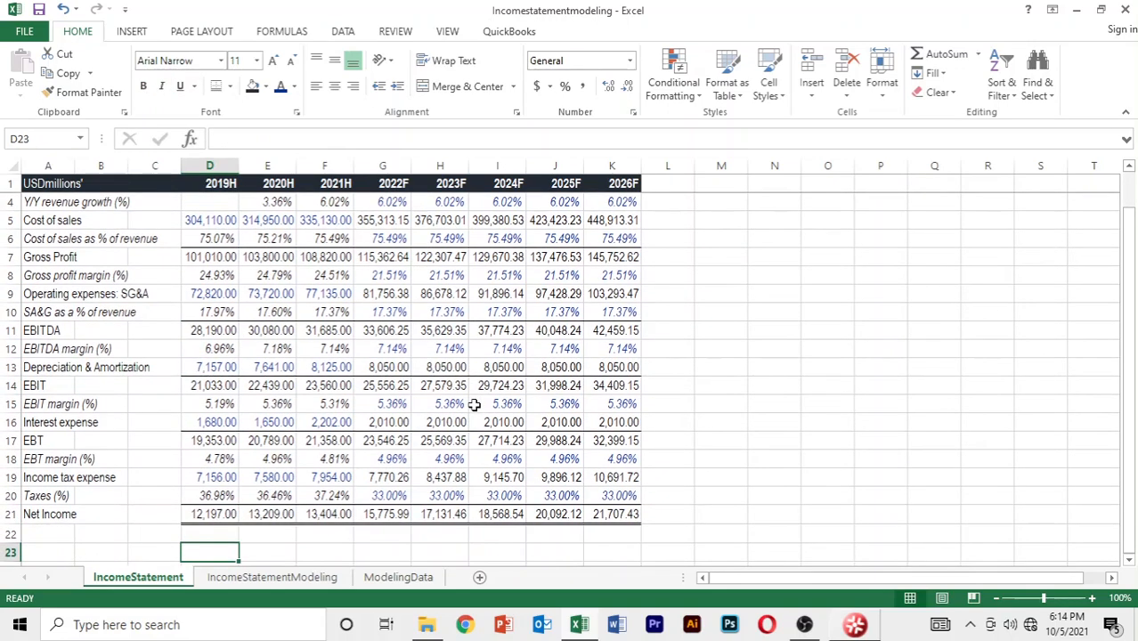
key("Up")
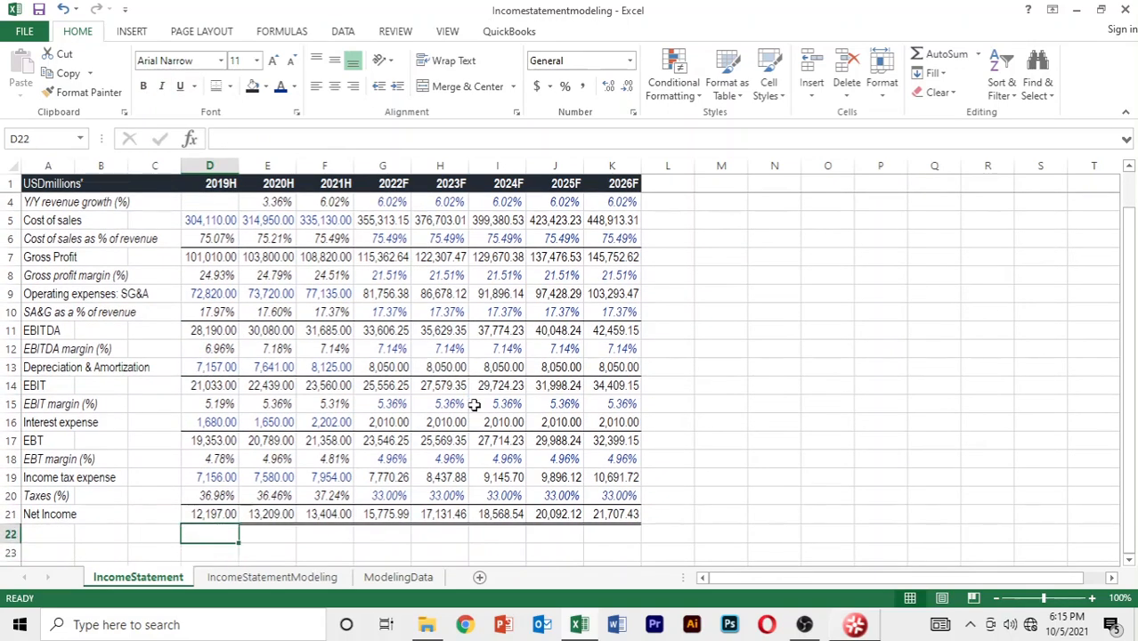
key("Up")
key("Up")
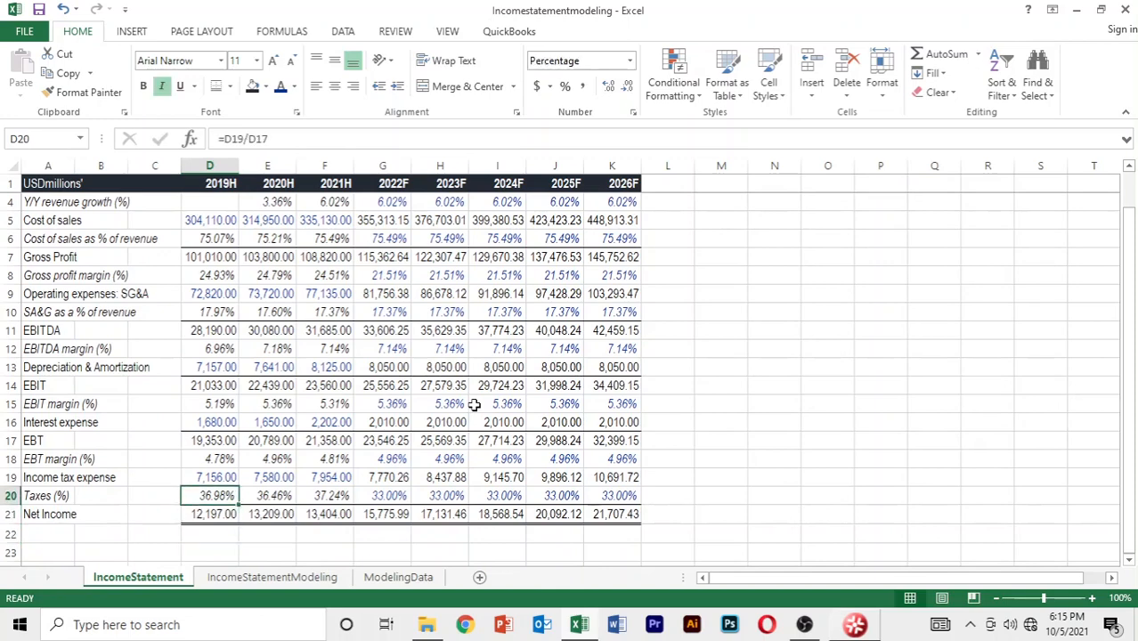
key("Down")
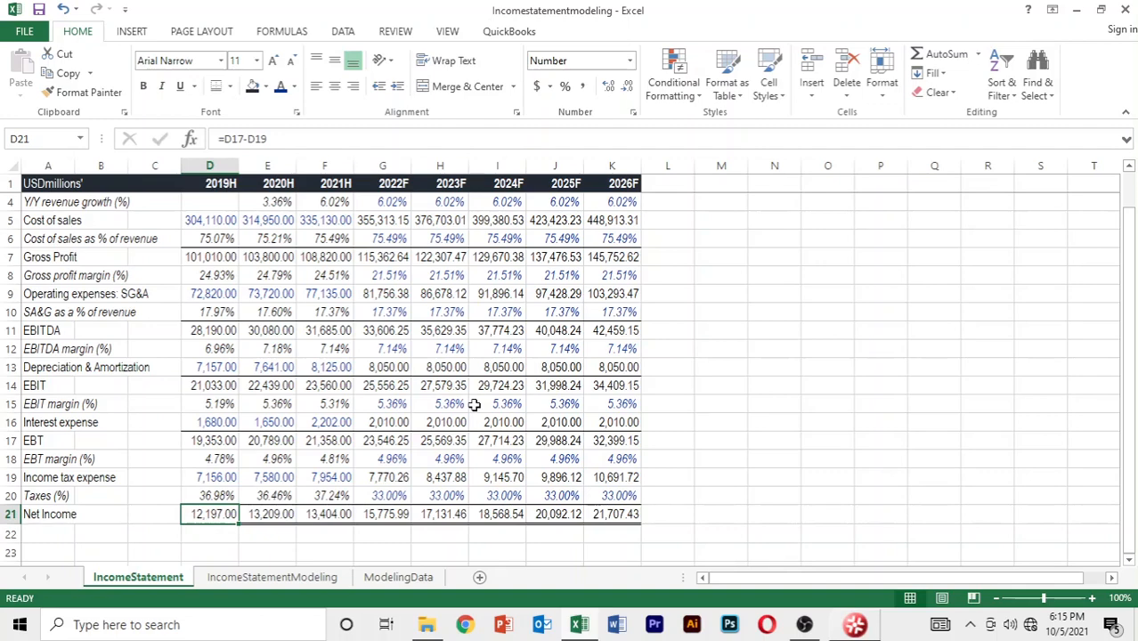
Switch to the IncomeStatementModeling sheet and examine its 2019A column from revenue down to EBT.
key("ctrl+Page_Down")
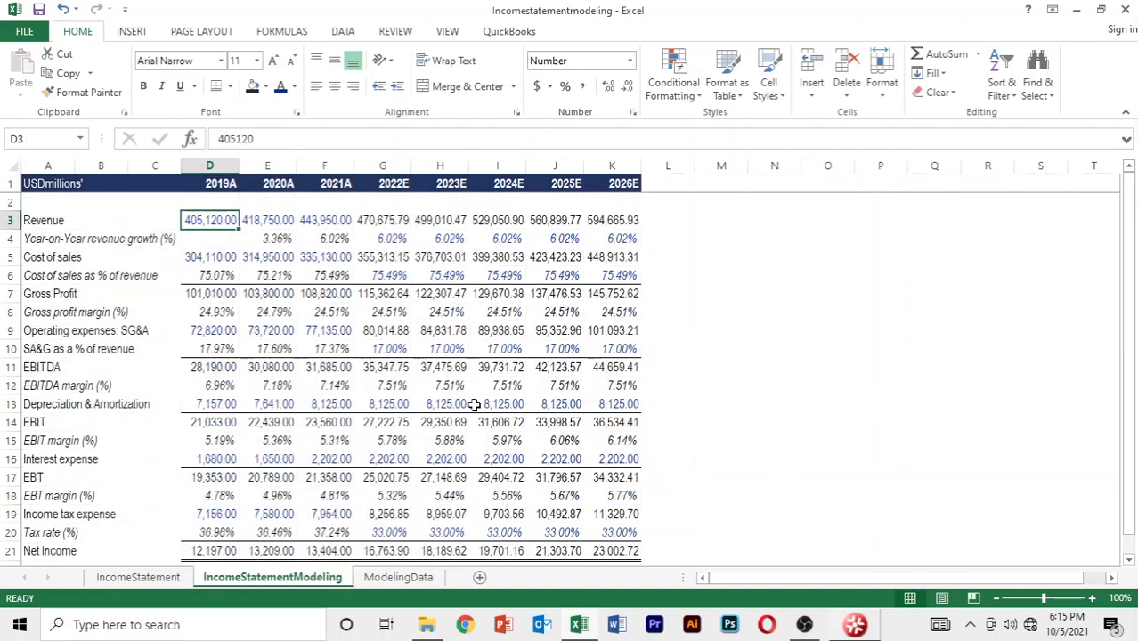
key("Down")
key("Down")
key("Down")
key("Down")
key("Down")
key("Down")
key("Down")
key("Down")
key("Down")
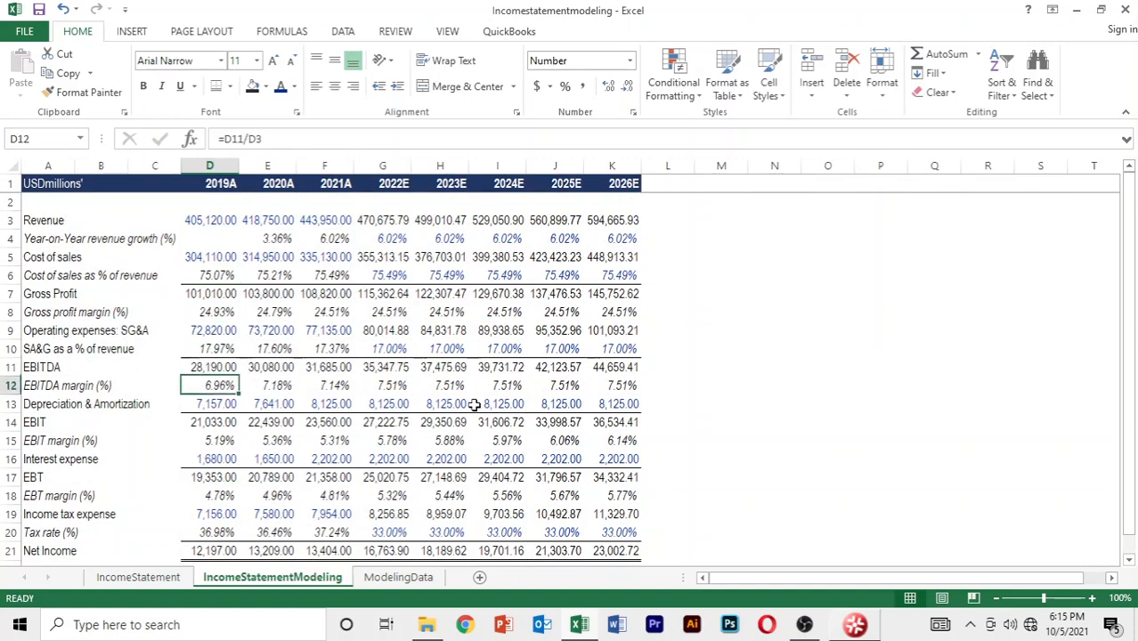
key("Down")
key("Down")
key("Down")
key("Down")
key("Down")
key("Down")
key("Up")
key("Up")
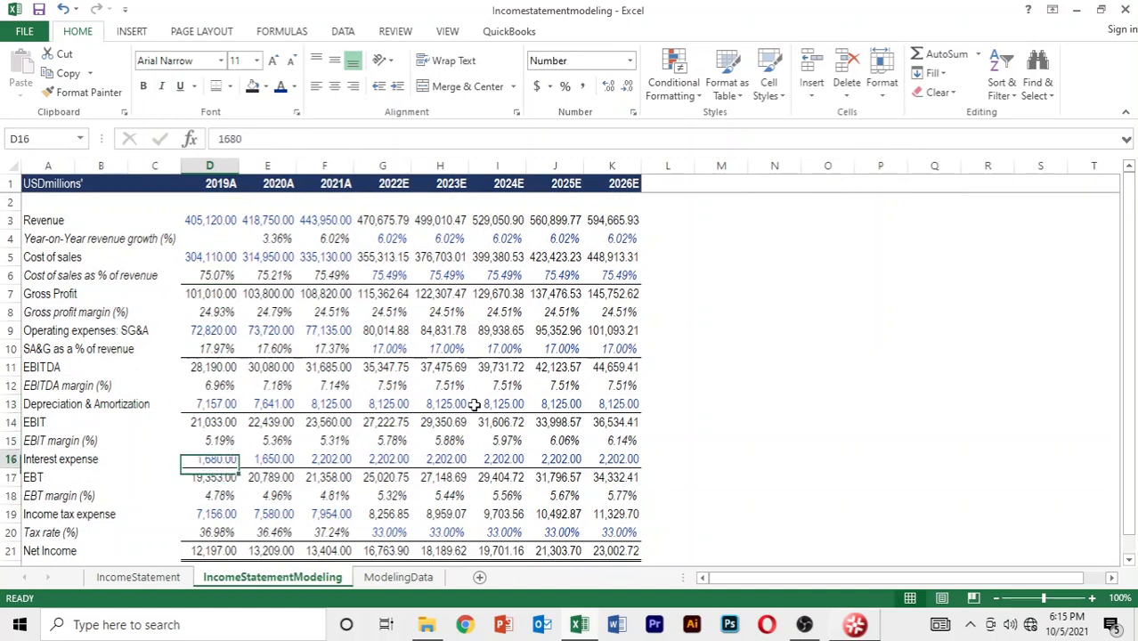
key("Down")
key("Down")
key("Up")
Examine the 2022E and 2023E figures between depreciation and the tax rate on the modeling sheet.
key("Right")
key("Right")
key("Right")
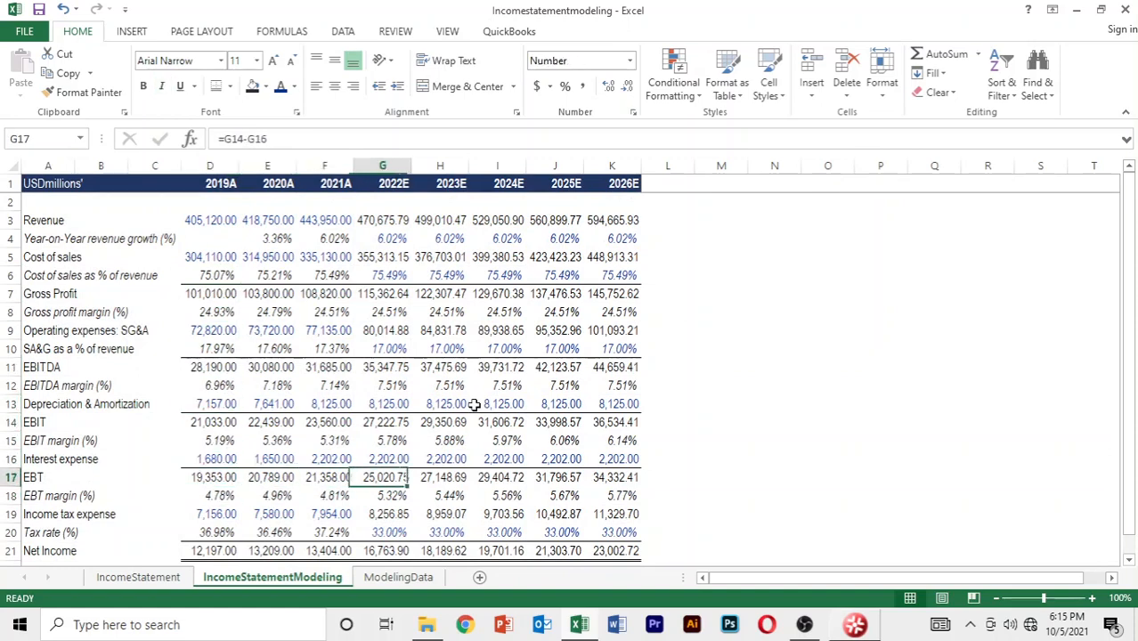
key("Right")
key("Up")
key("Up")
key("Up")
key("Up")
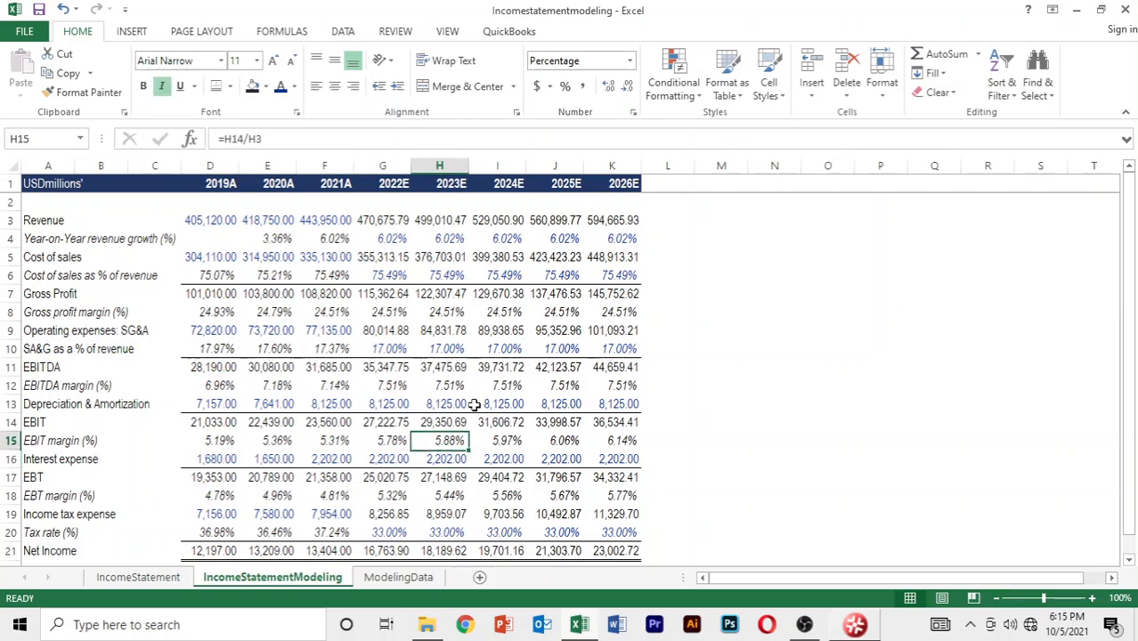
key("Left")
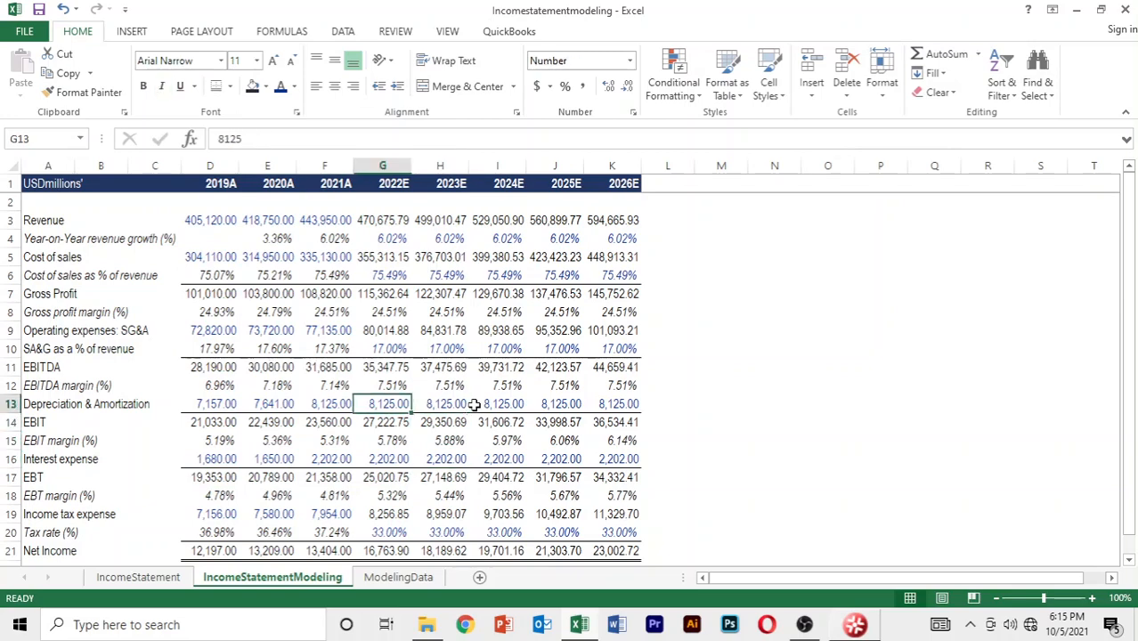
key("Down")
key("Down")
key("Down")
key("Down")
key("Down")
key("Down")
key("Down")
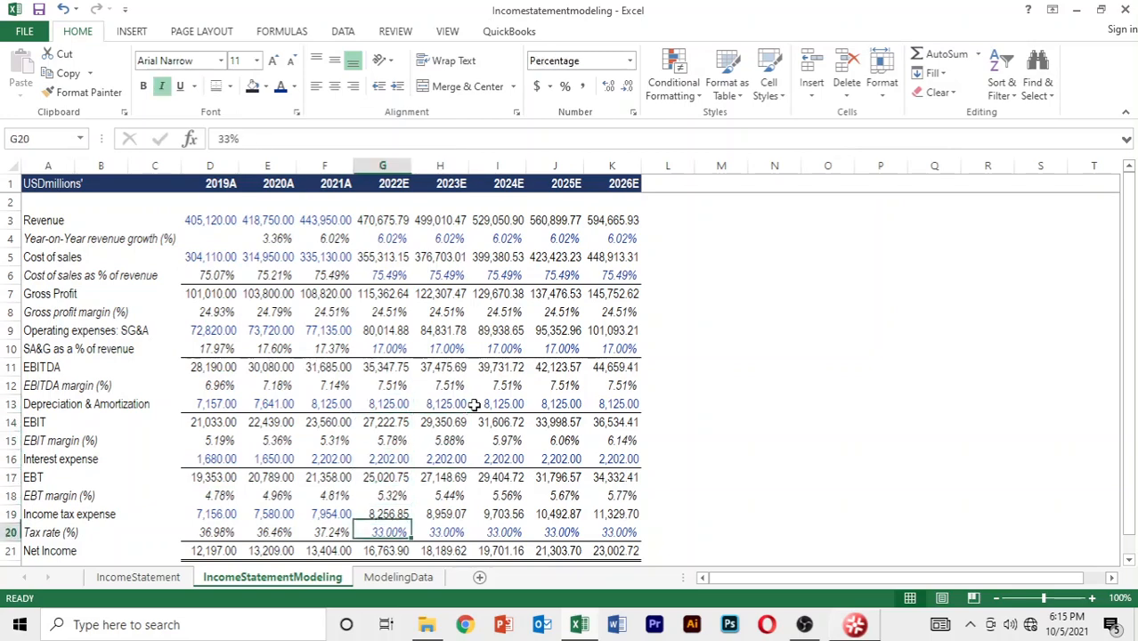
Examine the cost of sales and SA&G percentage assumptions for 2022E to 2024E on the modeling sheet.
key("Up")
key("Up")
key("Up")
key("Up")
key("Up")
key("Up")
key("Up")
key("Up")
key("Up")
key("Up")
key("Up")
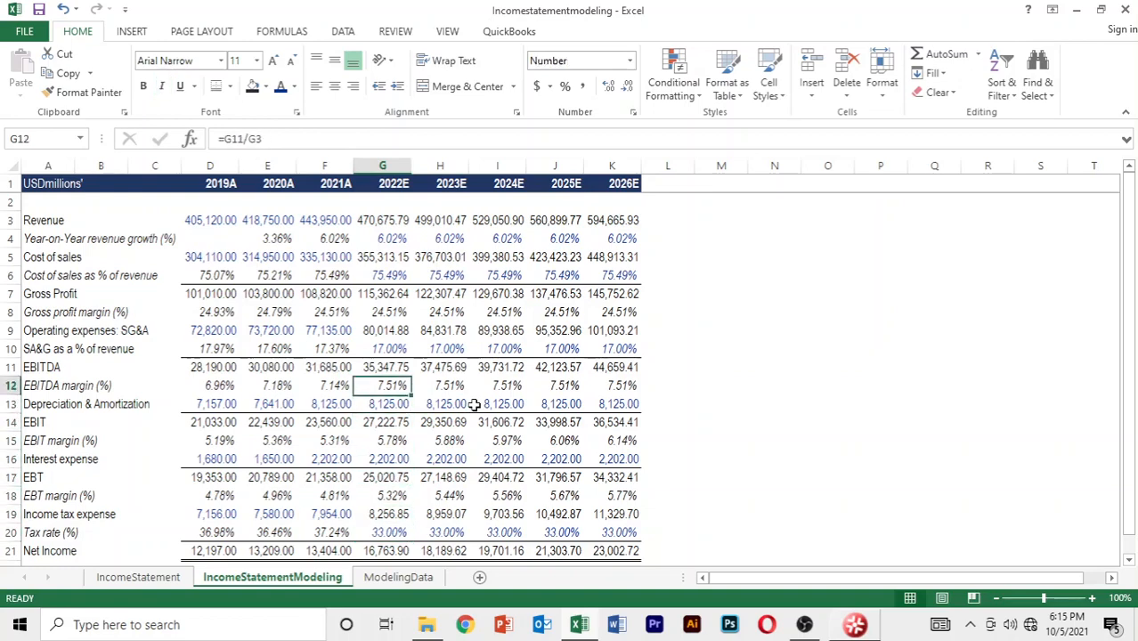
key("Up")
key("Up")
key("Up")
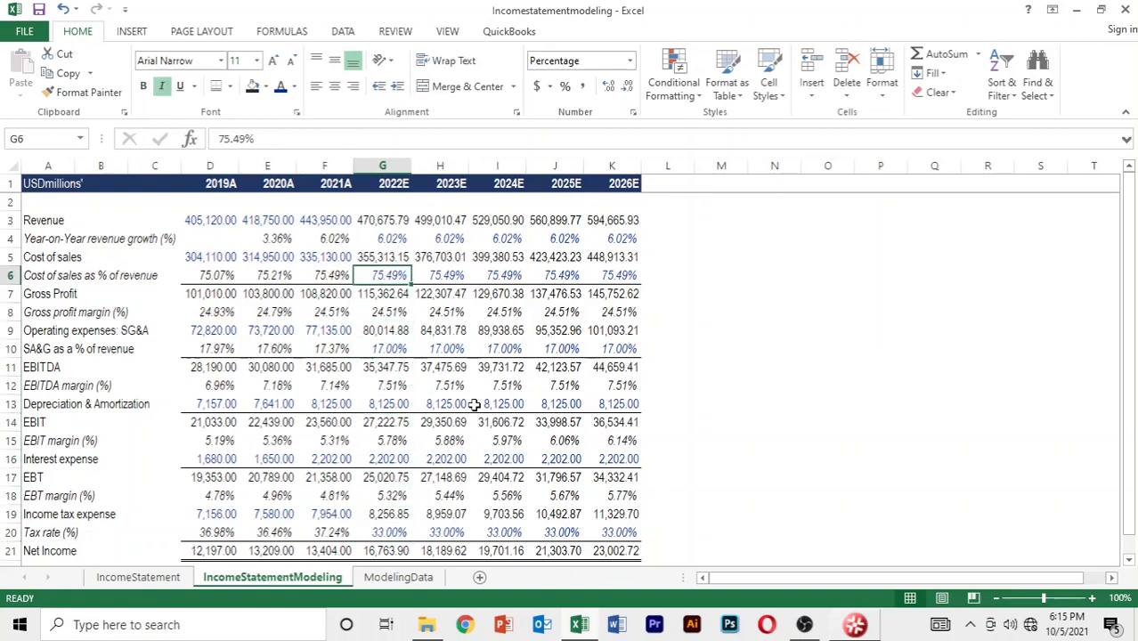
key("Right")
key("Right")
key("Down")
key("Down")
key("Down")
key("Down")
key("Down")
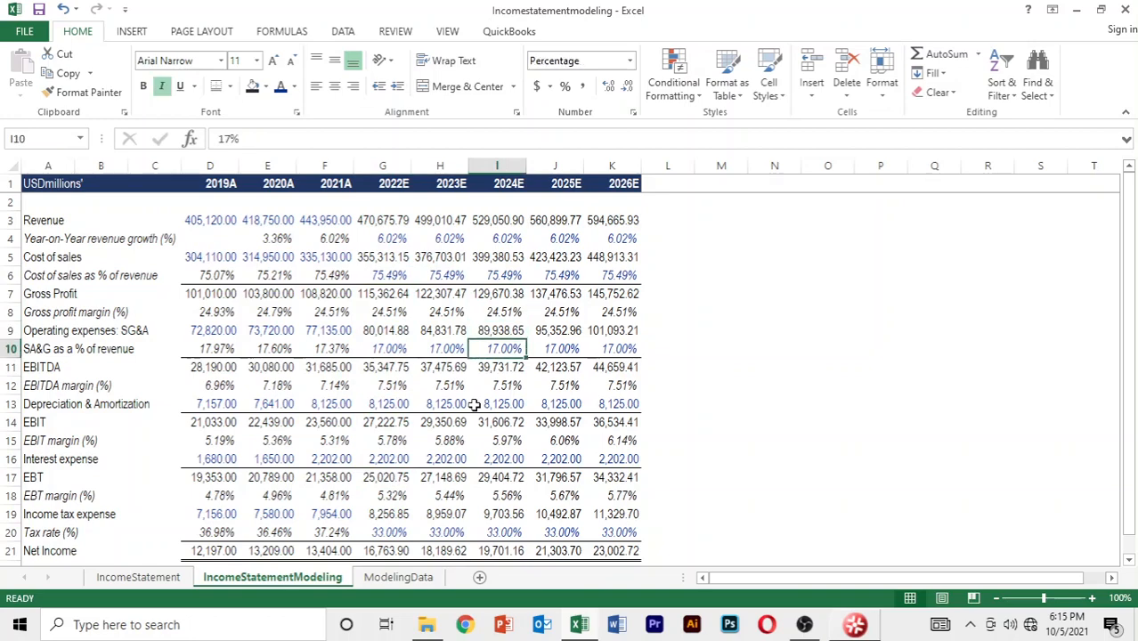
key("Up")
key("Left")
key("Left")
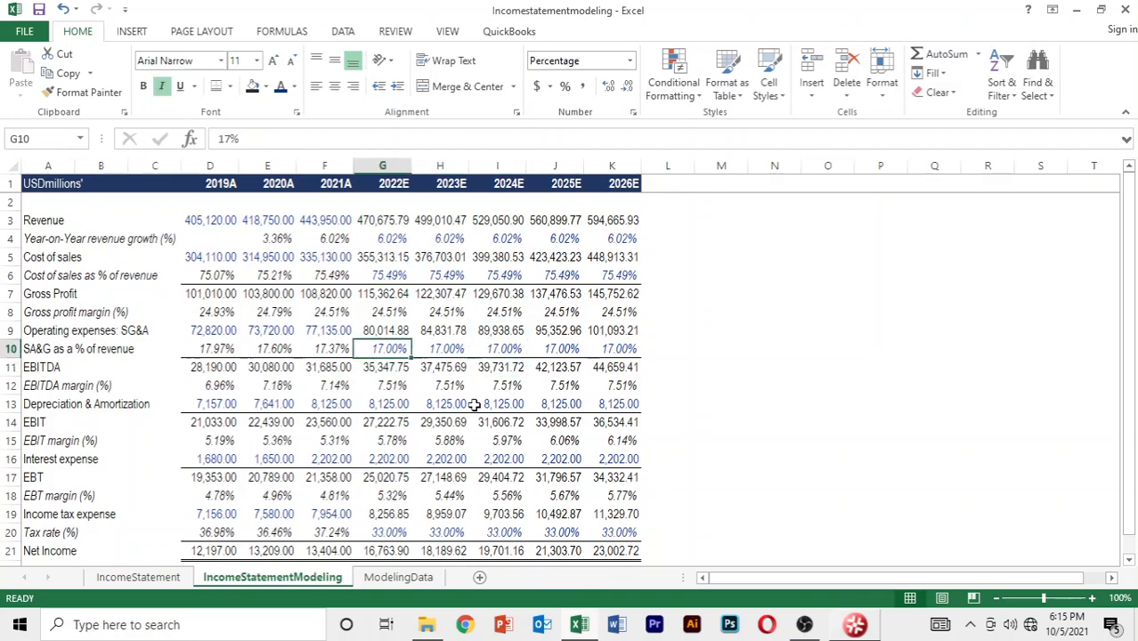
Examine the 2022E column of the modeling sheet from the SA&G percentage down to net income.
key("Down")
key("Down")
key("Down")
key("Down")
key("Down")
key("Down")
key("Down")
key("Down")
key("Down")
key("Down")
key("Down")
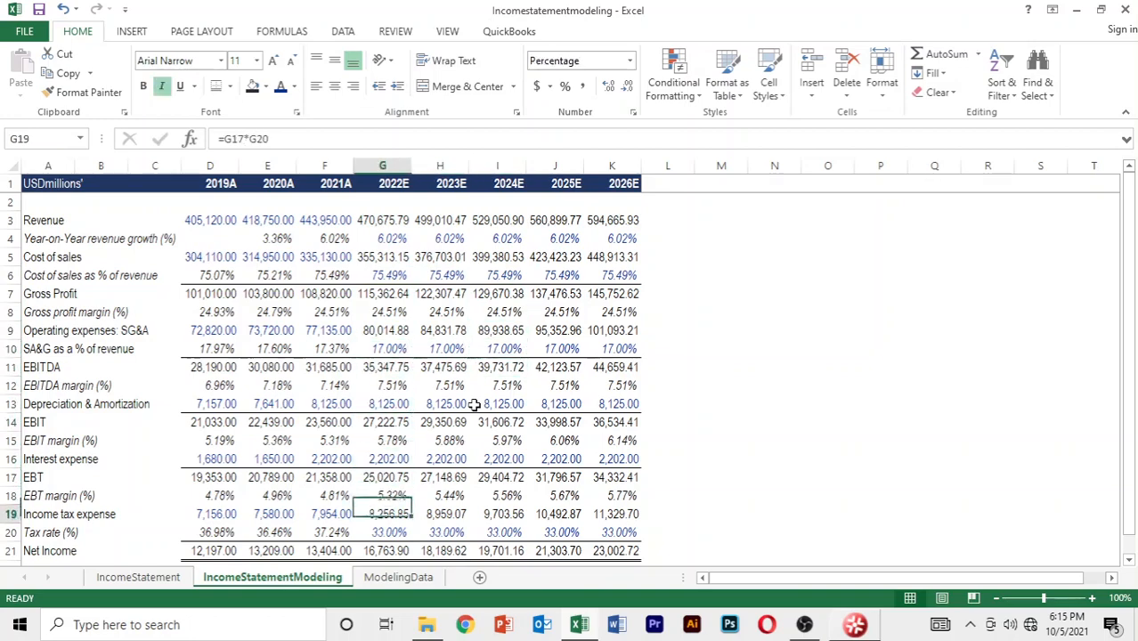
key("Up")
key("Down")
key("Down")
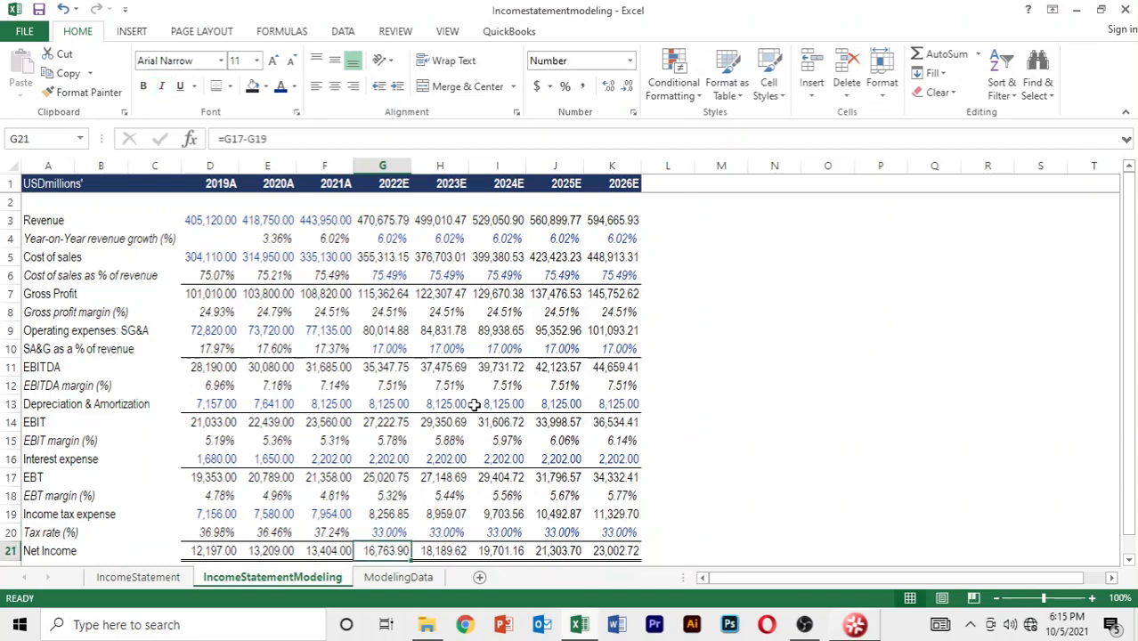
Return to the IncomeStatement sheet and review its 2019H column between net income and the header row.
key("ctrl+Page_Up")
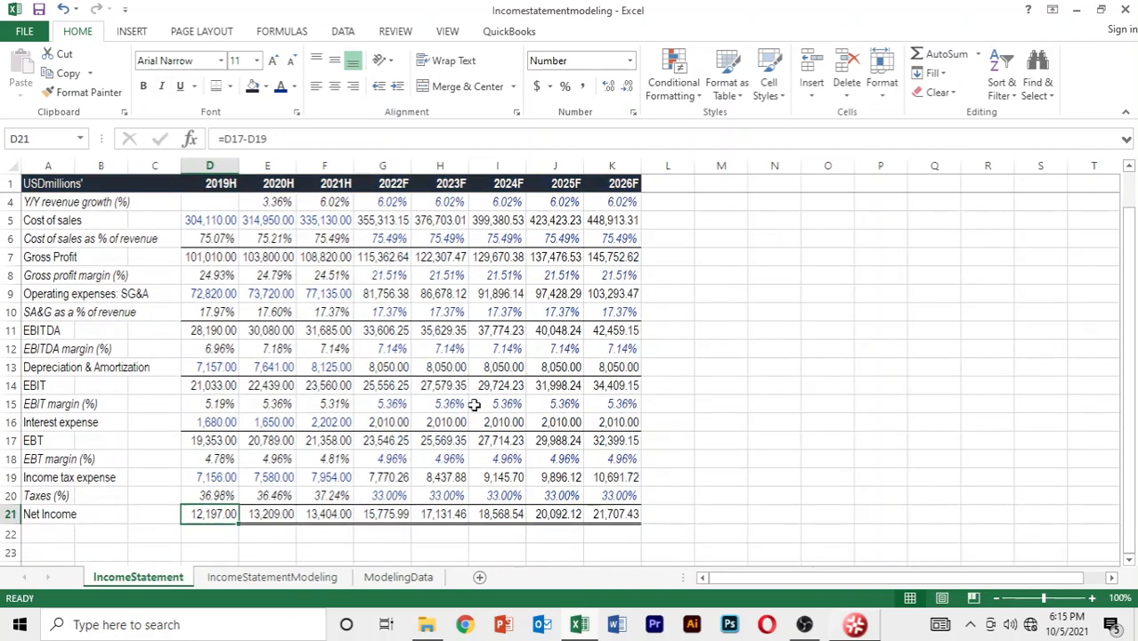
key("Up")
key("Up")
key("Up")
key("Up")
key("Up")
key("Up")
key("Up")
key("Up")
key("Up")
key("Up")
key("Up")
key("Up")
key("Up")
key("Up")
key("Up")
key("Up")
key("Up")
key("Up")
key("Up")
key("Up")
key("Down")
key("Down")
key("Down")
key("Down")
key("Down")
key("Down")
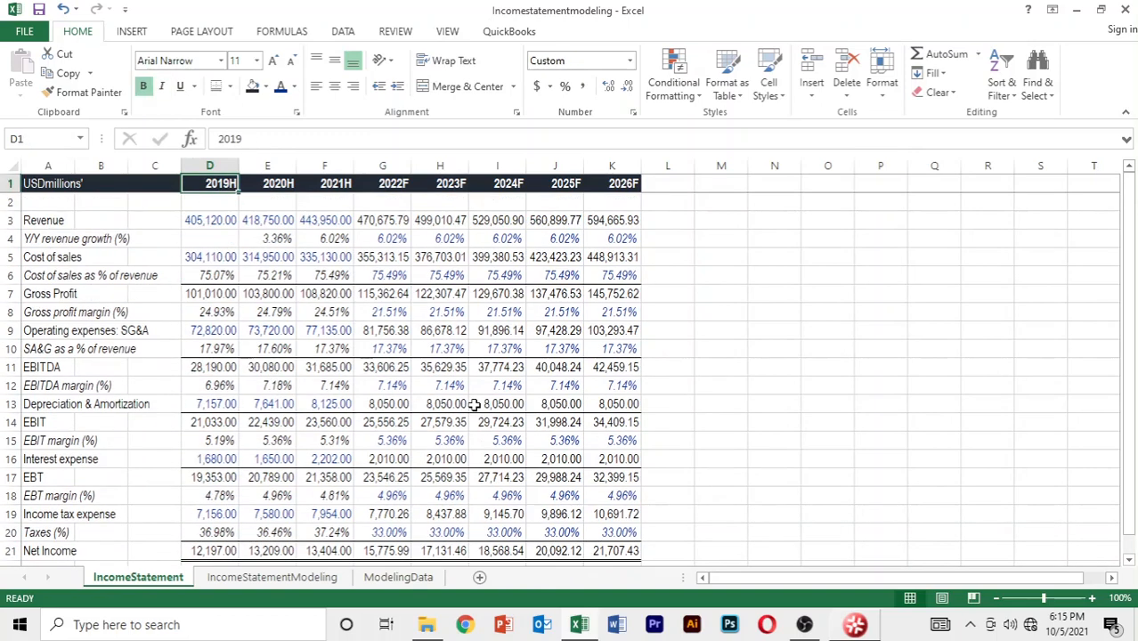
key("Down")
key("Down")
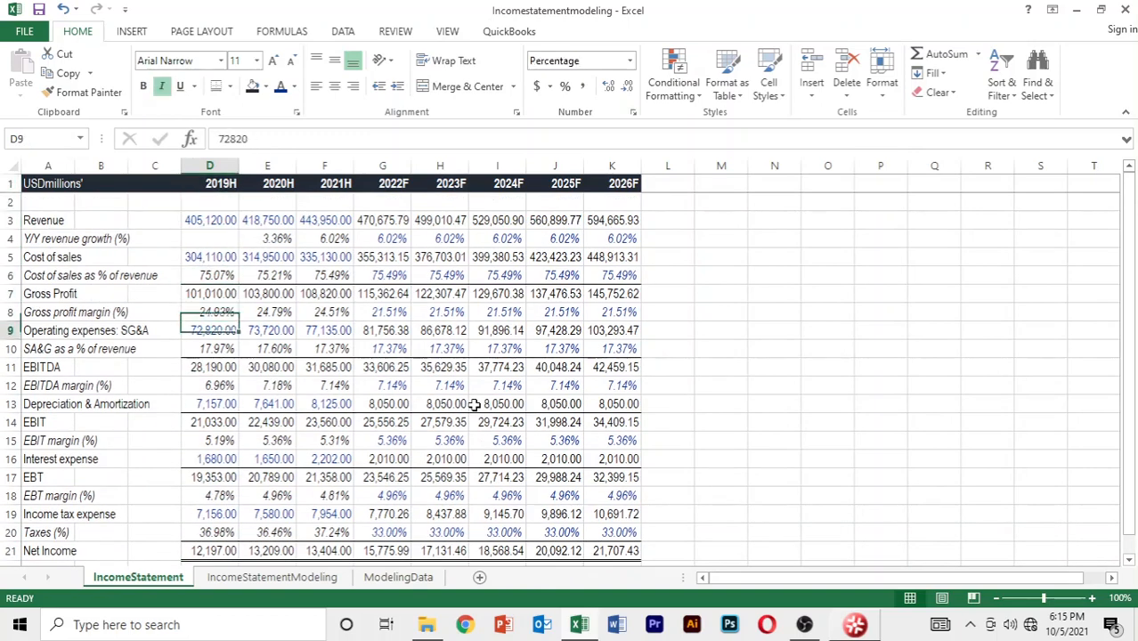
key("Down")
key("Down")
key("Up")
key("ctrl+Up")
key("Up")
key("Up")
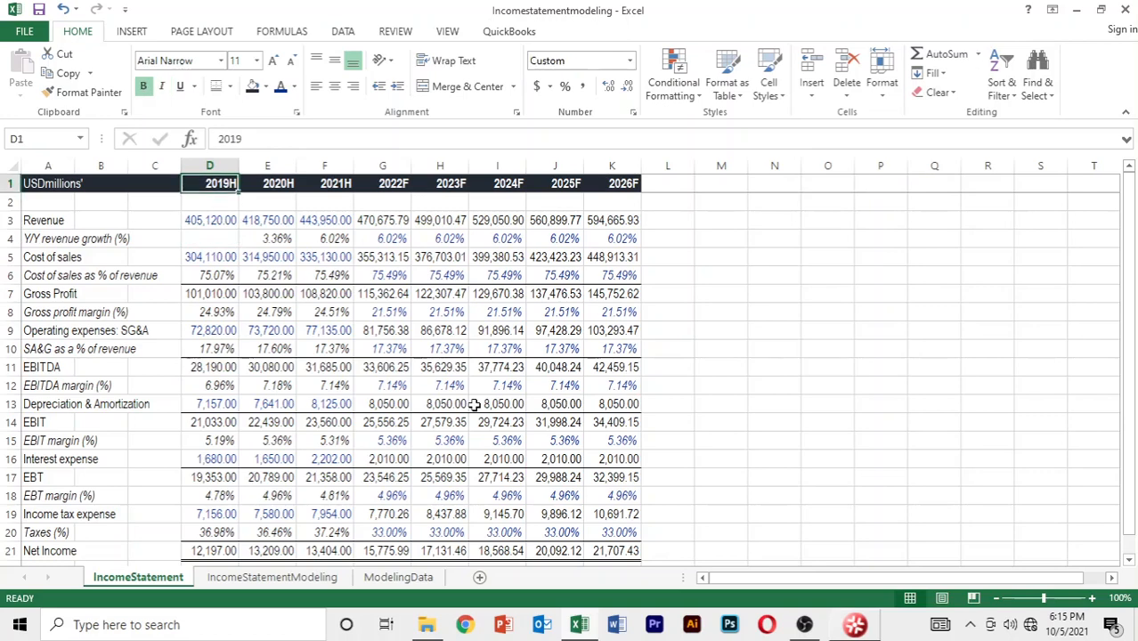
Hide the gridlines on the IncomeStatement sheet.
key("Down")
key("Left")
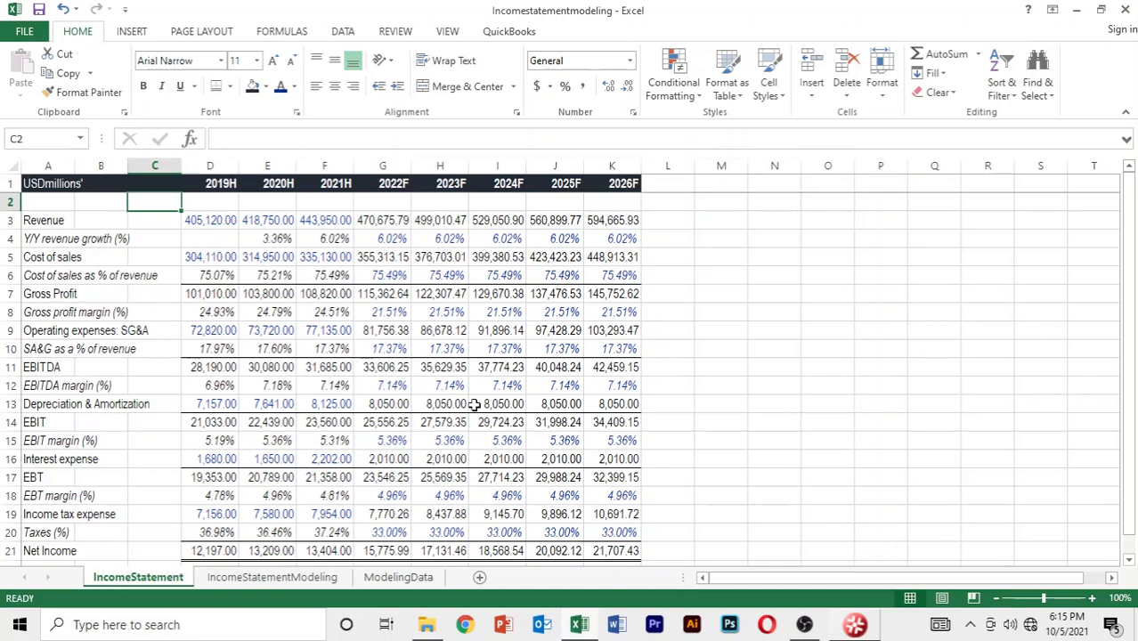
key("Down")
key("Down")
key("Up")
key("Up")
key("alt")
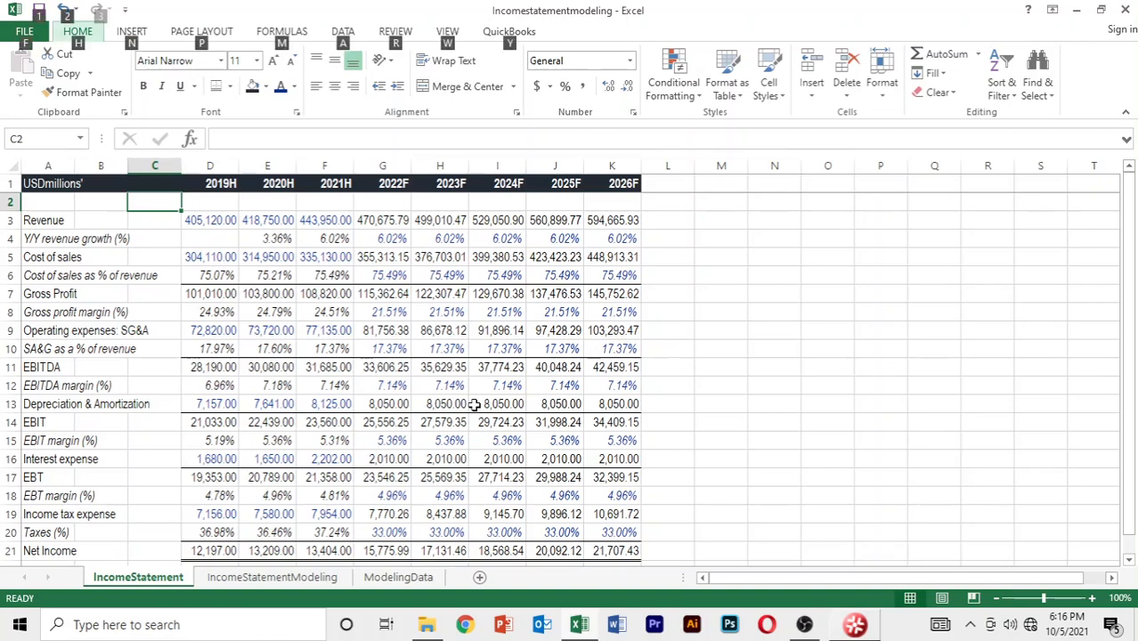
key("w")
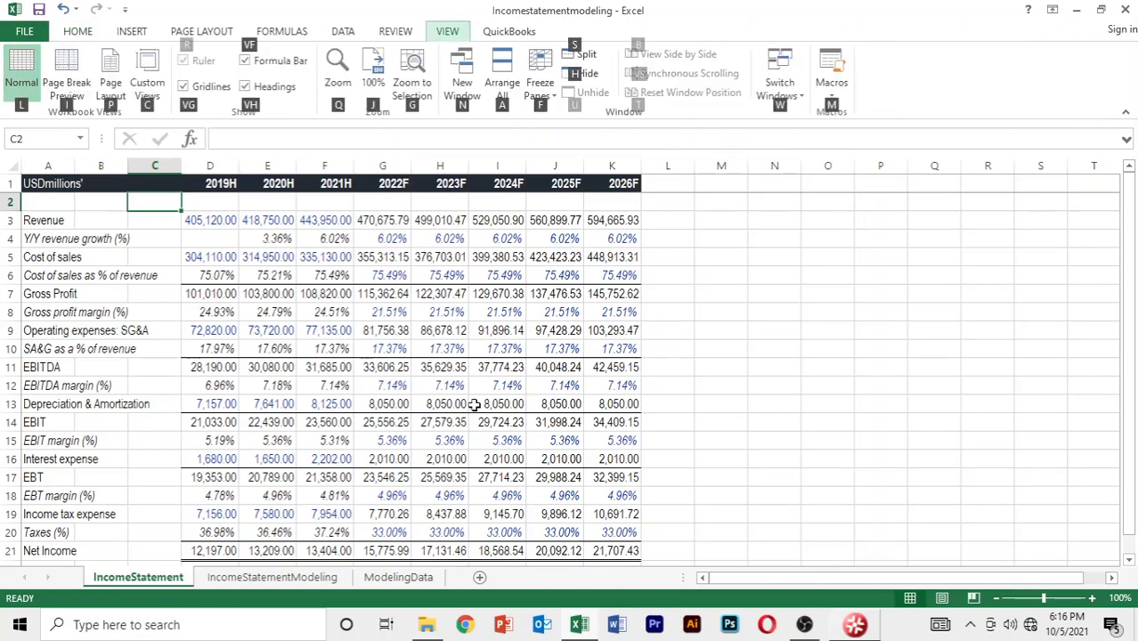
key("v")
key("g")
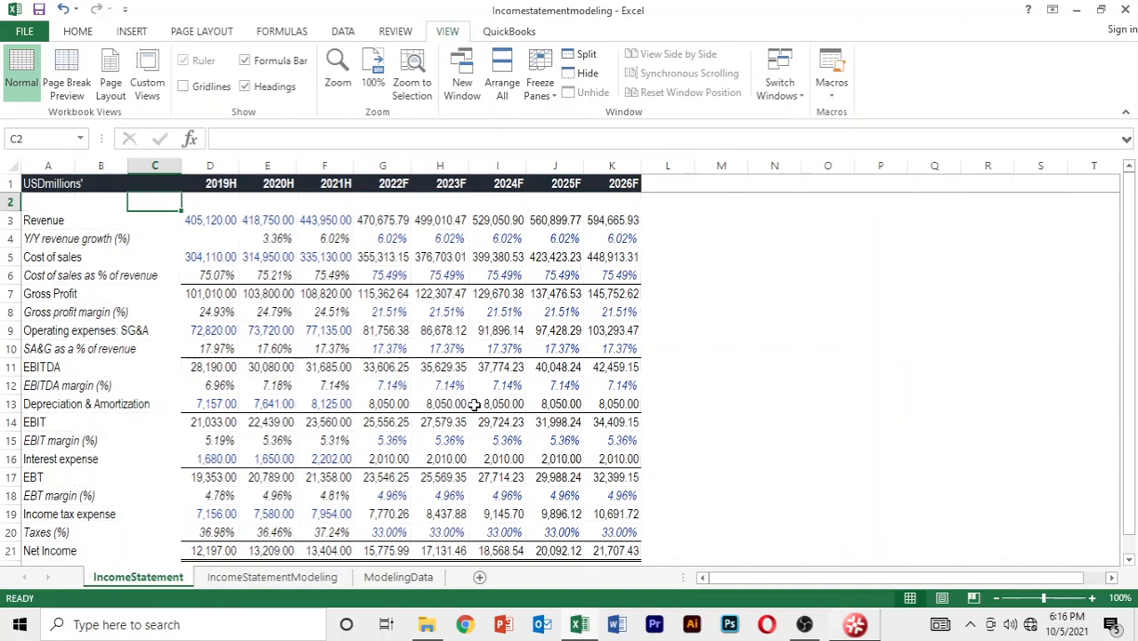
Review the income statement without gridlines from the header down to the depreciation and amortization row.
key("Down")
key("Down")
key("Down")
key("Down")
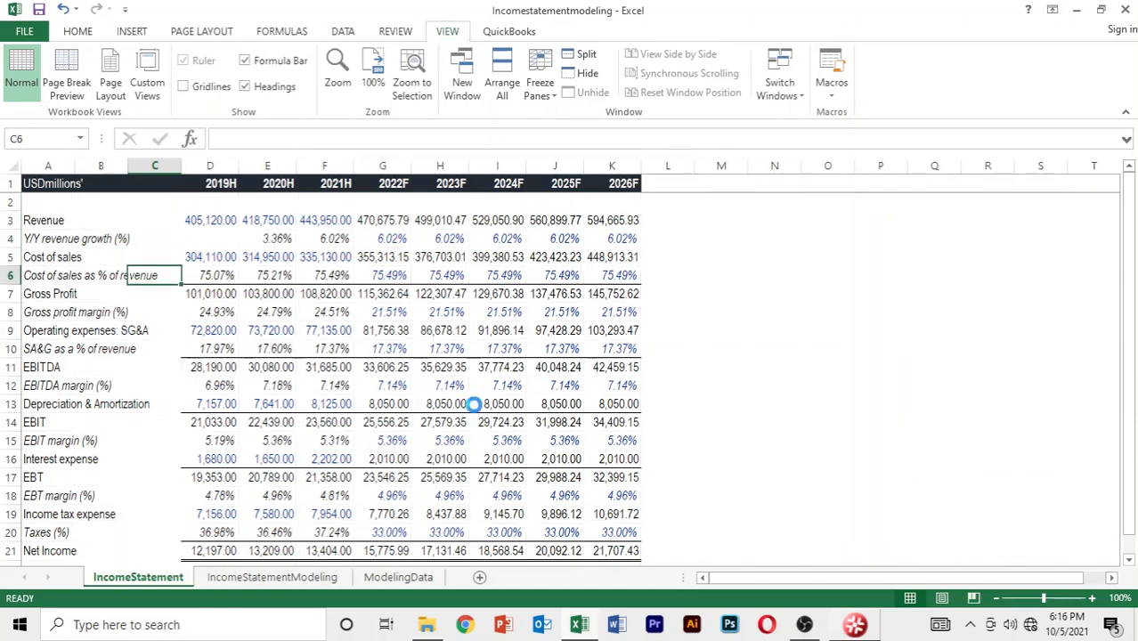
key("Down")
key("Down")
key("Down")
key("Down")
key("Down")
key("Down")
key("Down")
key("Down")
key("Down")
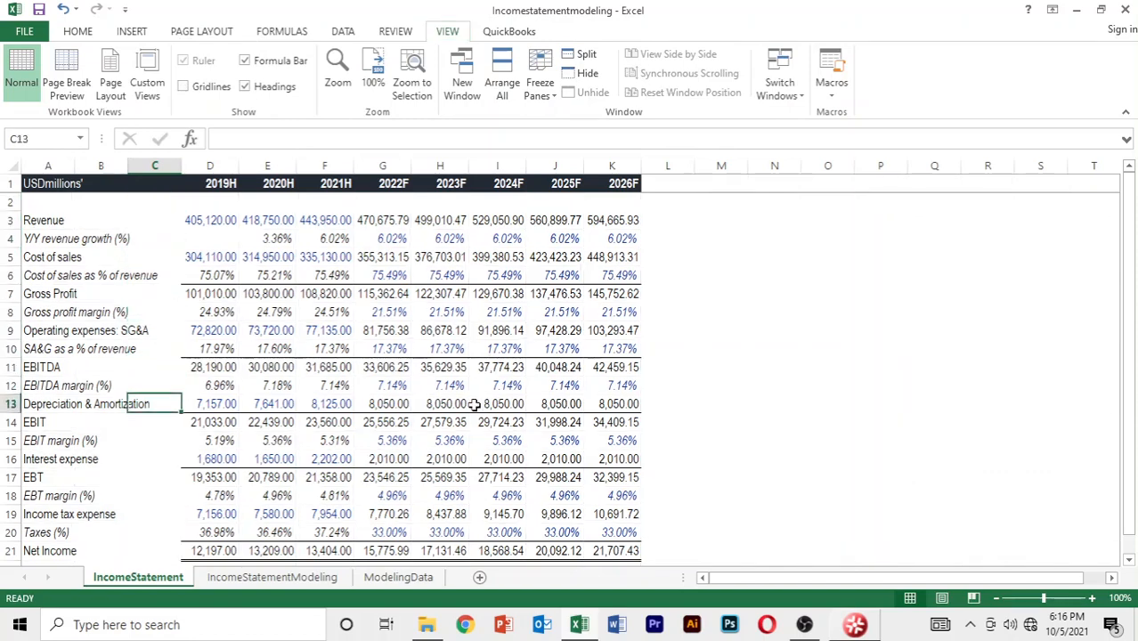